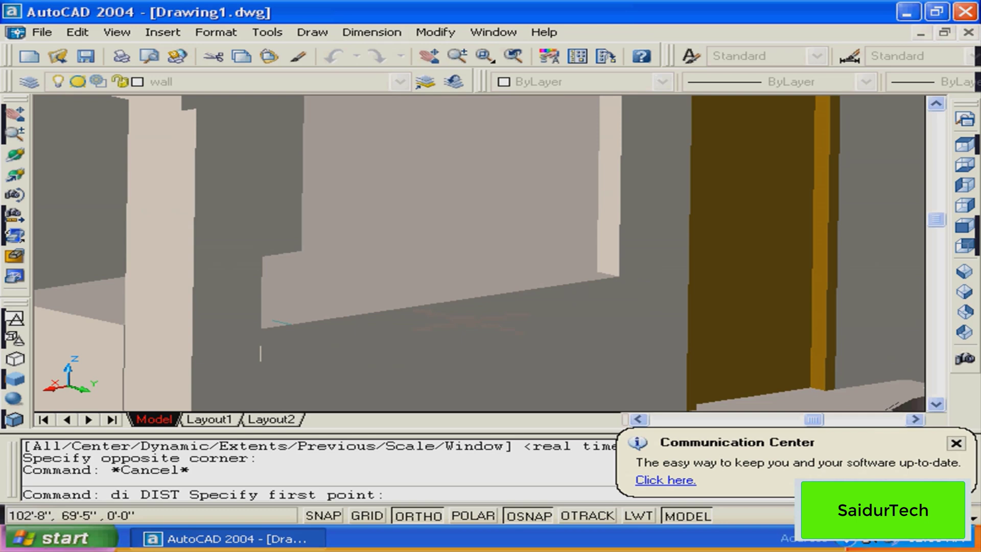
Measure the length of the window opening's bottom edge in the 3D house model
left_click(263, 327)
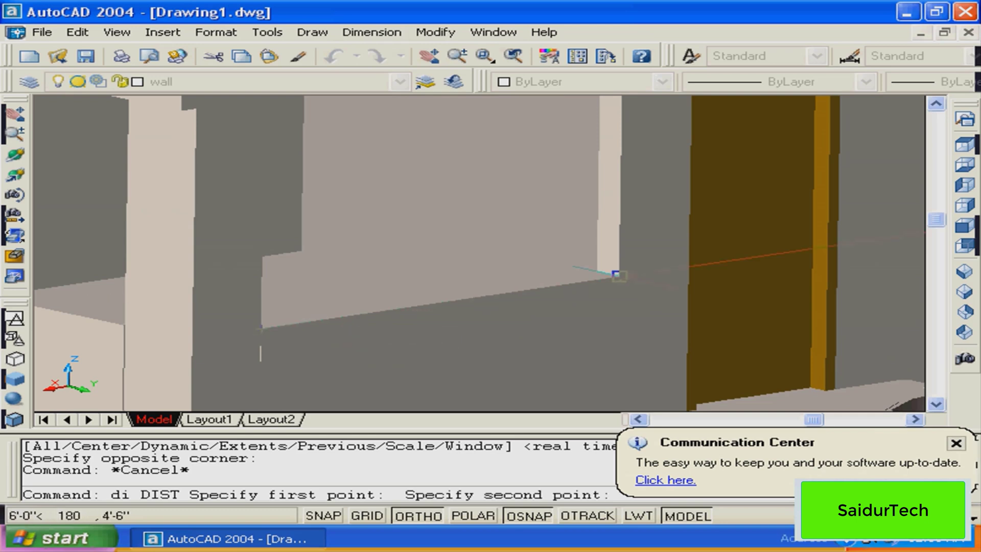
left_click(616, 275)
scroll(479, 254, "down", 3)
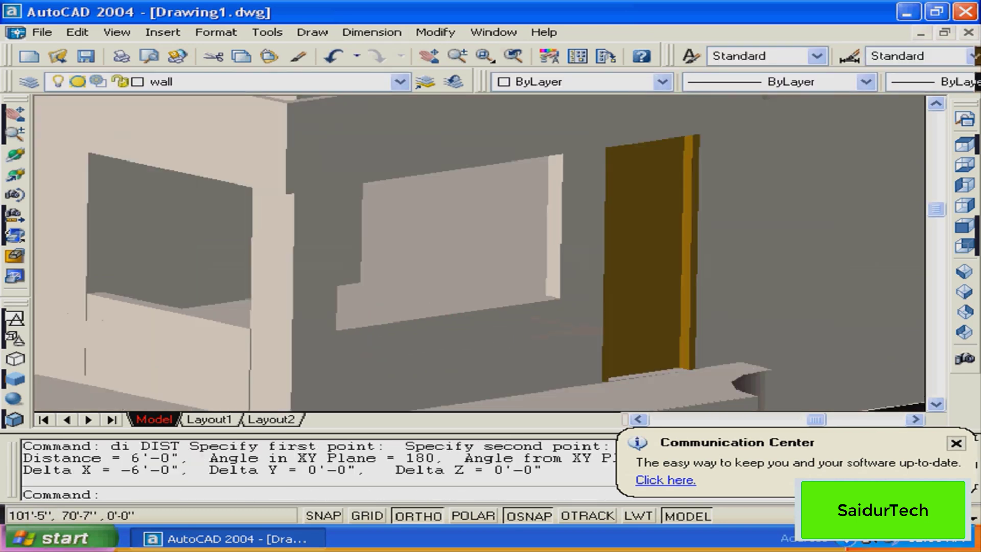
scroll(513, 326, "down", 5)
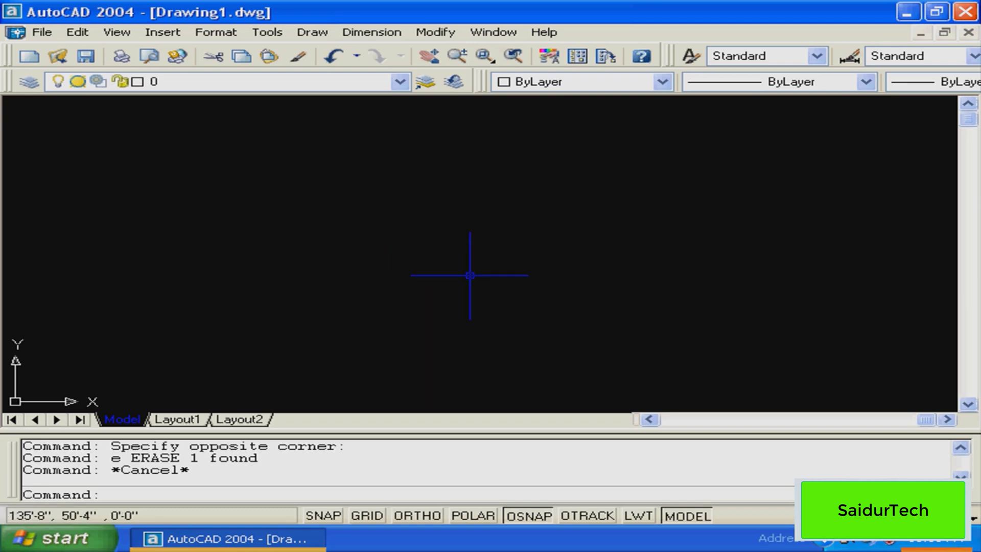
Set the drawing's length units to Architectural
key("Escape")
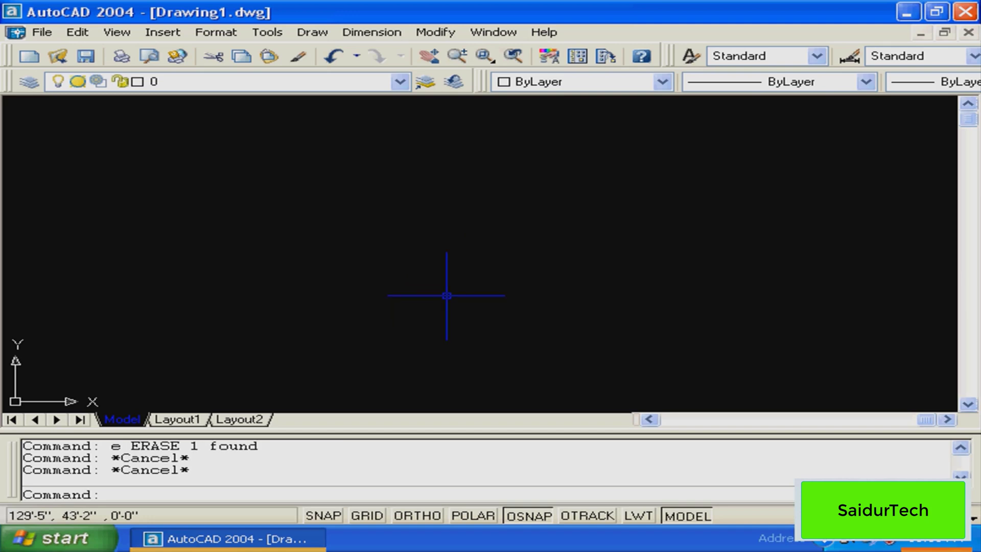
key("Escape")
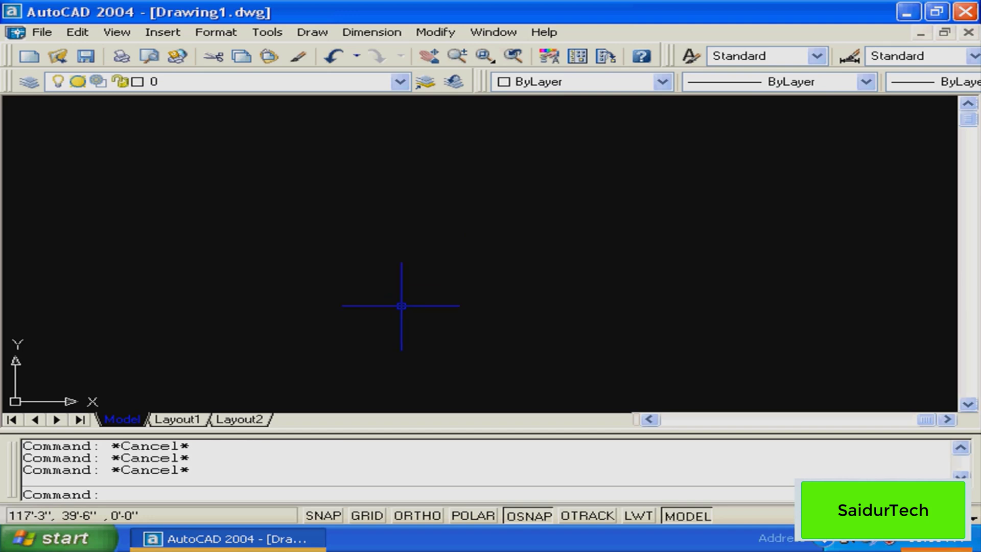
type("uni")
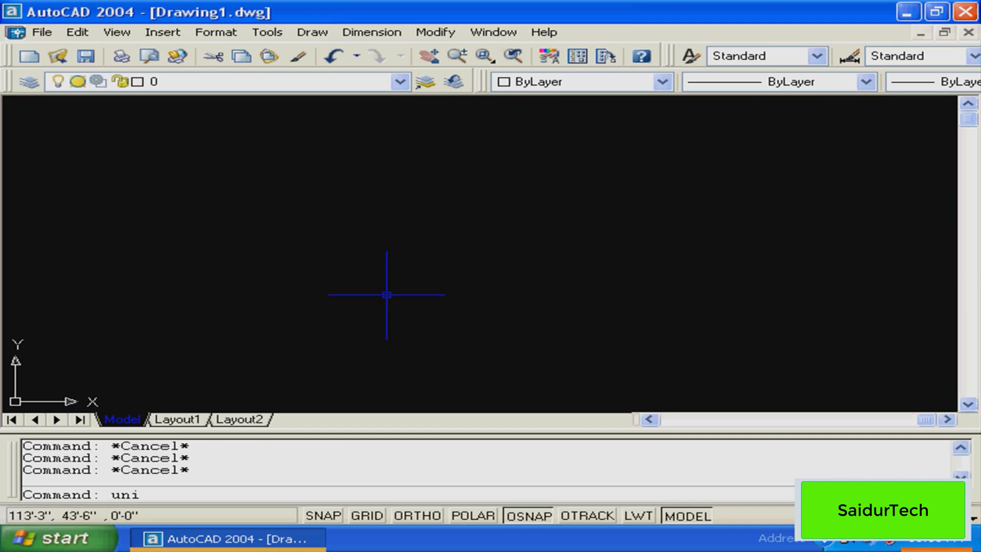
type("ts")
key("Return")
left_click(406, 173)
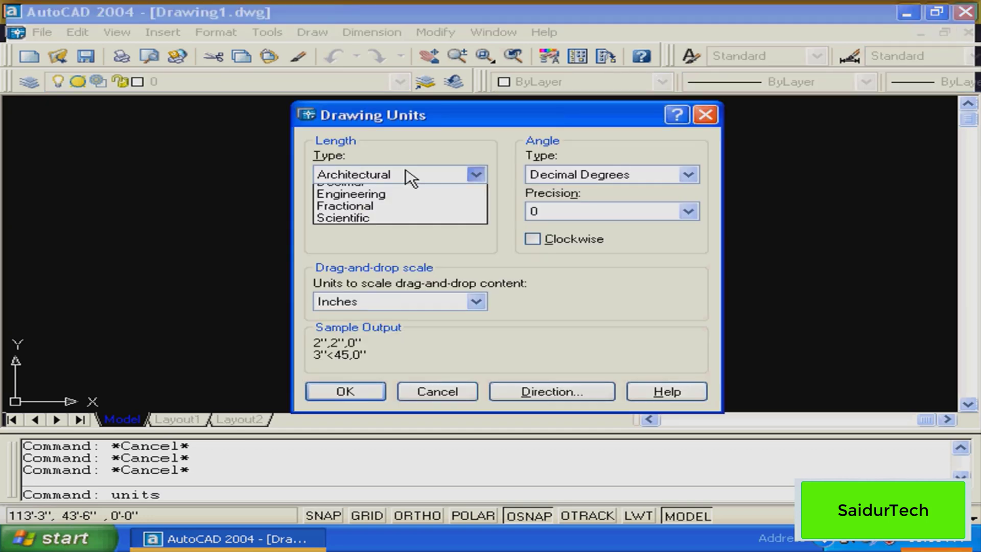
left_click(409, 176)
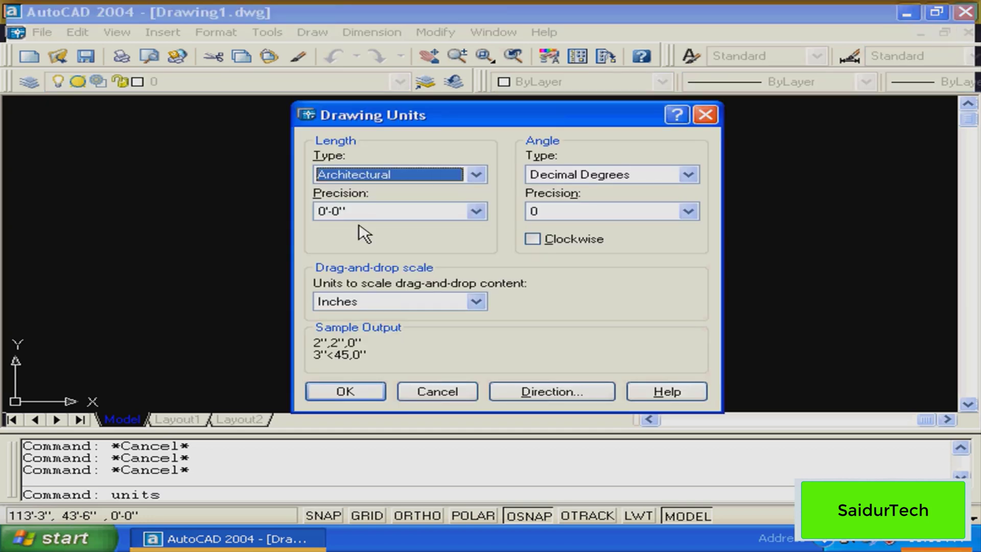
left_click(373, 399)
key("Escape")
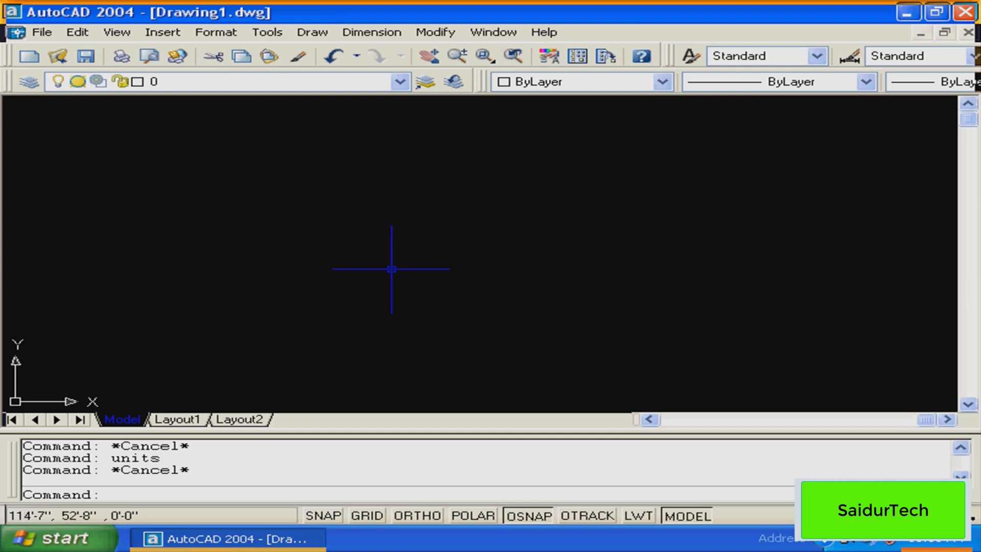
Set the model space limits with the default 0'-0",0'-0" lower-left corner and an upper-right corner of 200',200'
key("Escape")
type("limi")
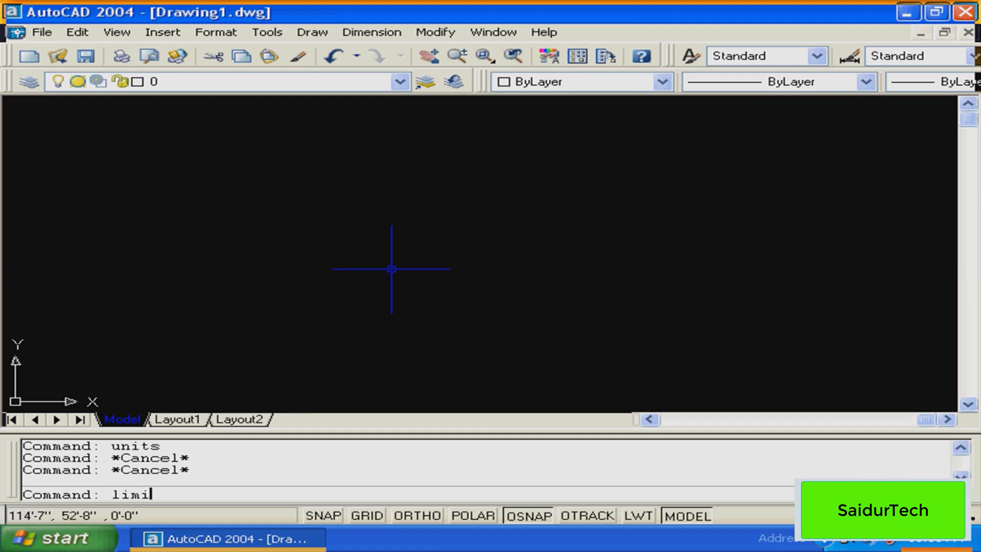
type("ts")
key("Return")
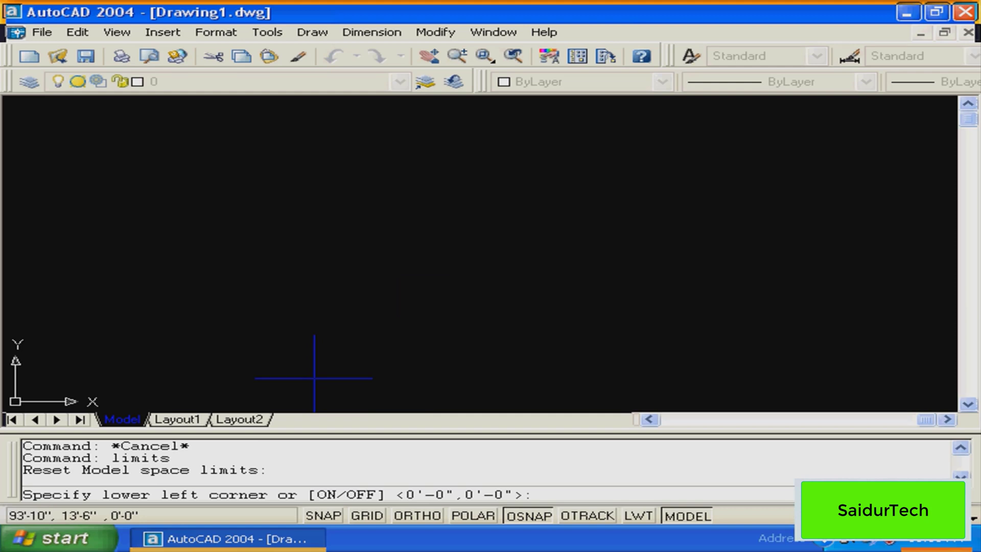
key("Return")
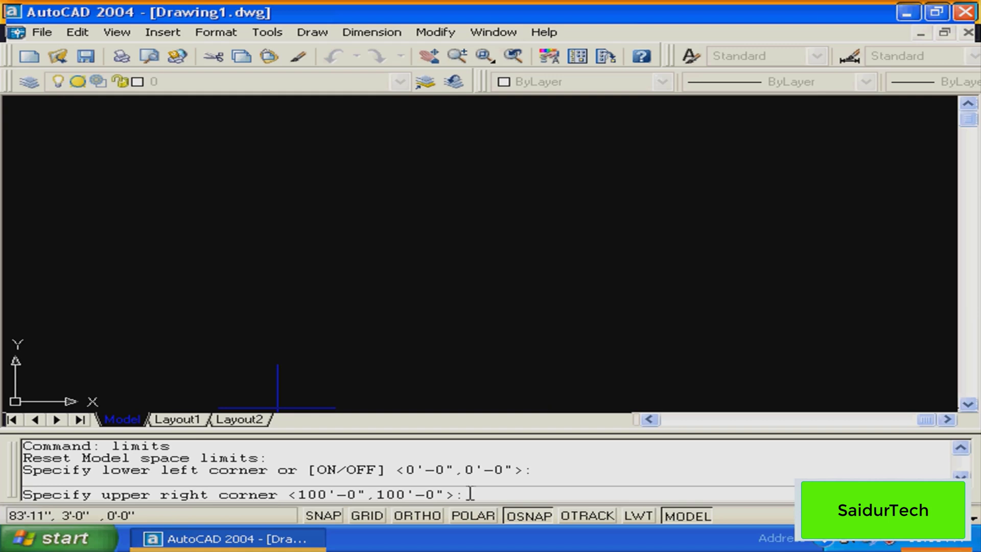
type("20")
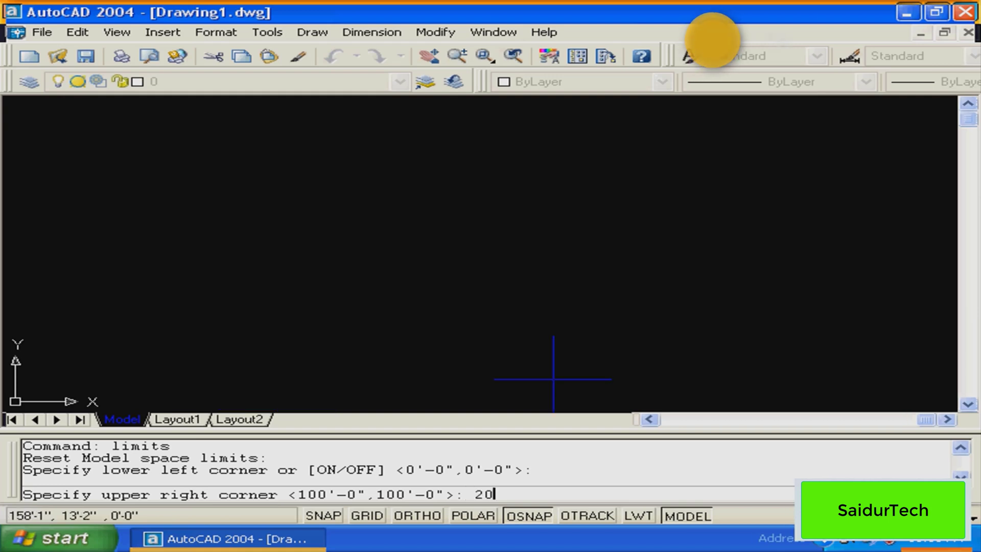
type("0'")
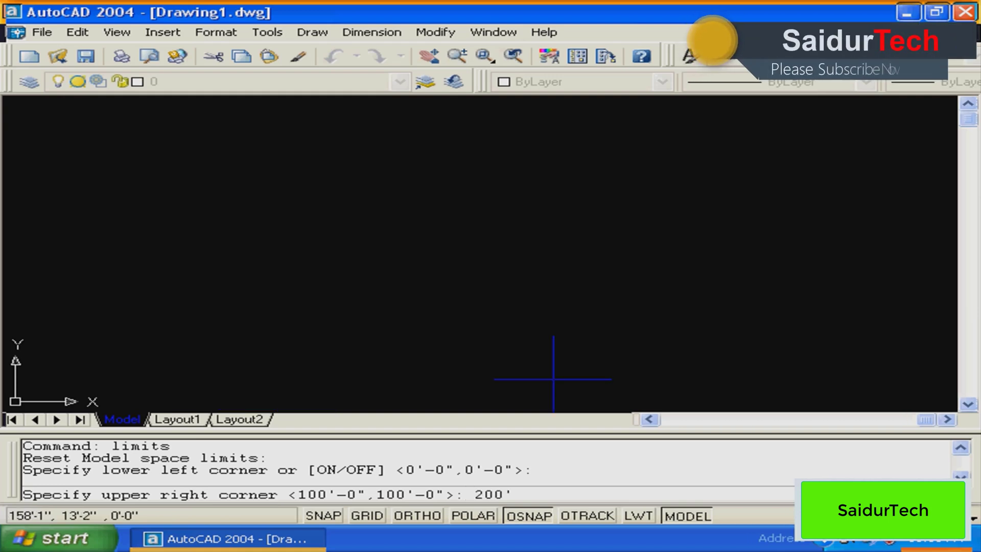
type(",")
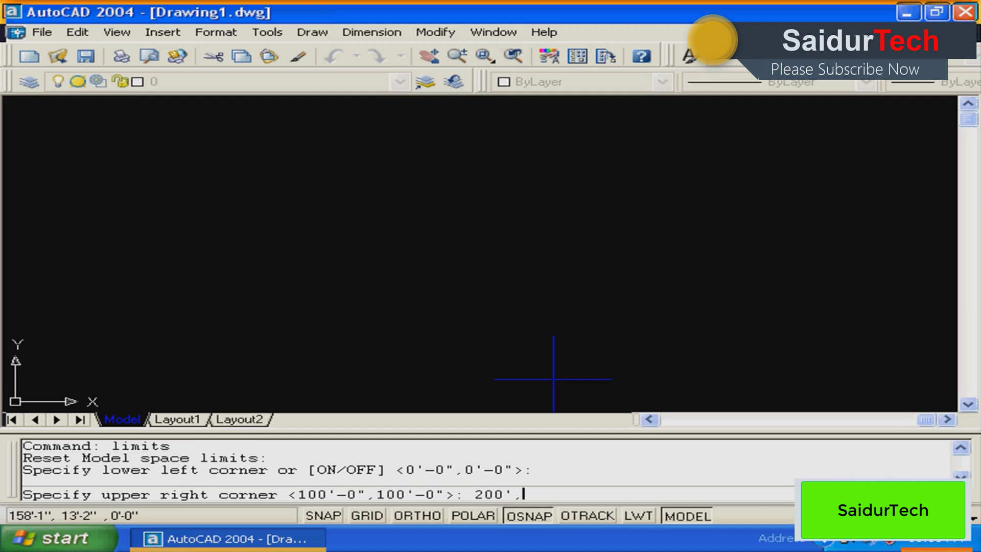
type("200'")
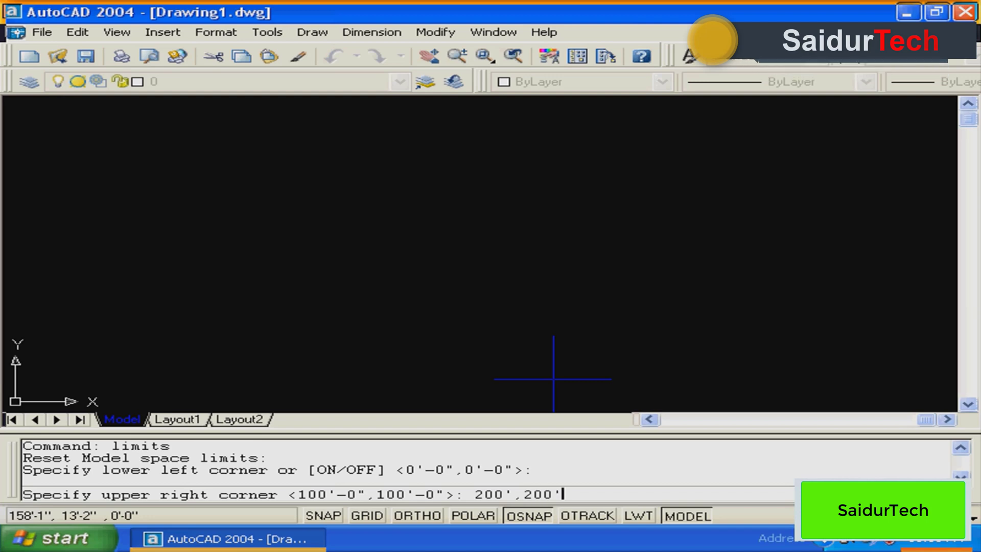
key("Return")
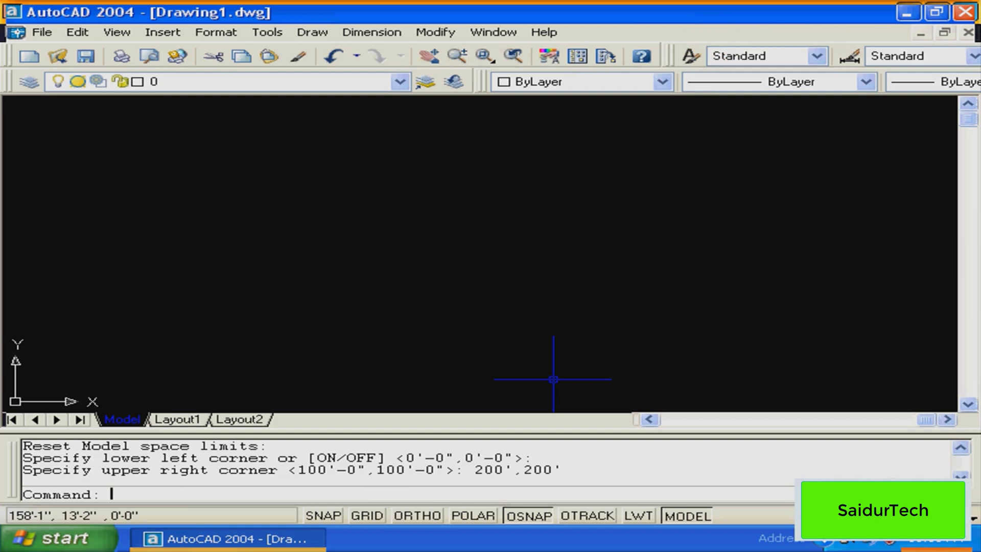
key("Escape")
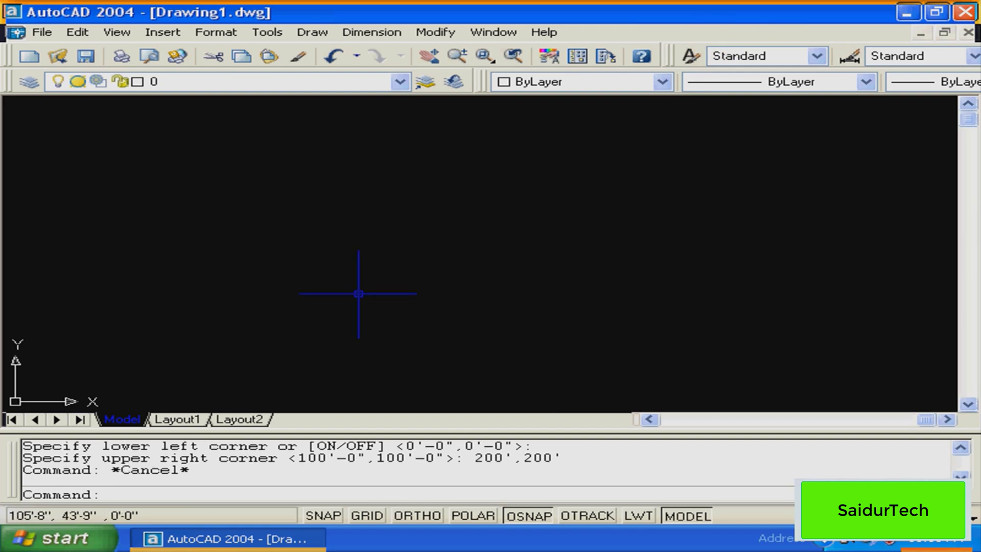
key("Escape")
Start a polyline in the empty drawing area, turn Ortho on and draw a 15' horizontal segment towards the right
middle_click_drag(358, 293, 323, 258)
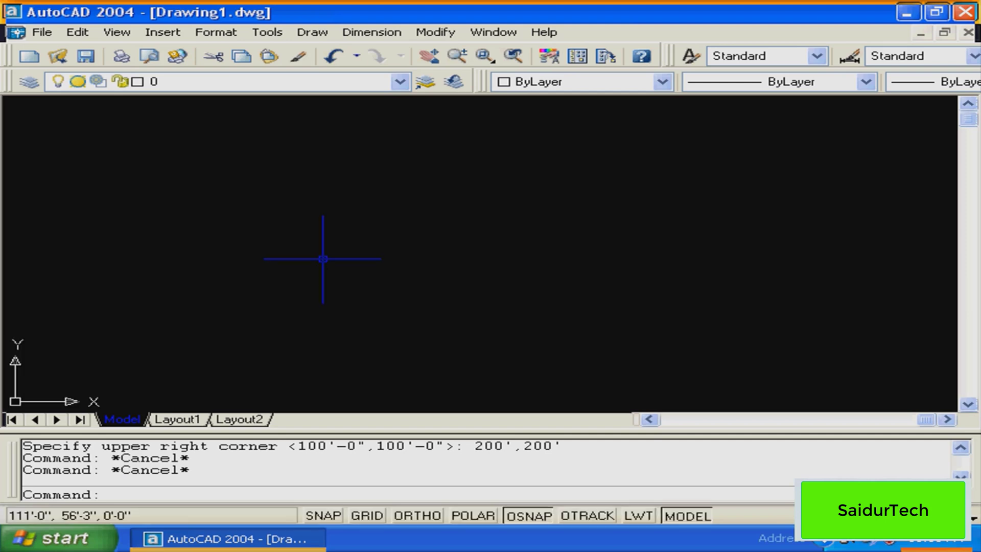
key("Escape")
type("pl")
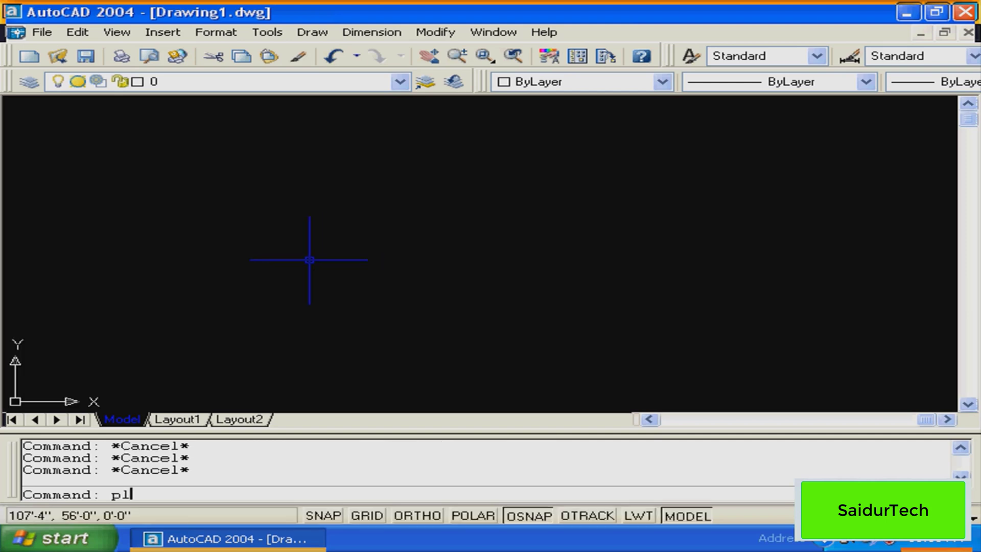
key("Return")
left_click(221, 185)
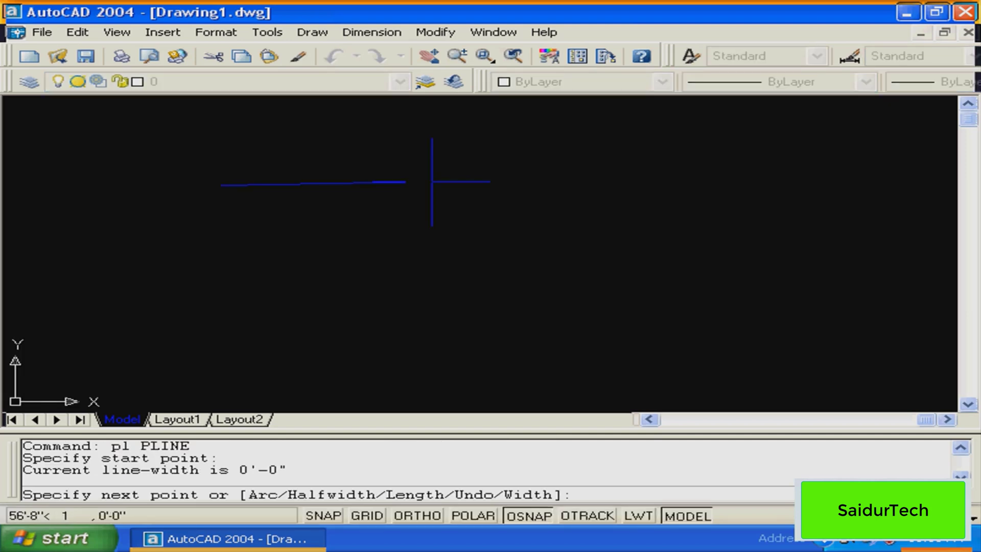
key("F8")
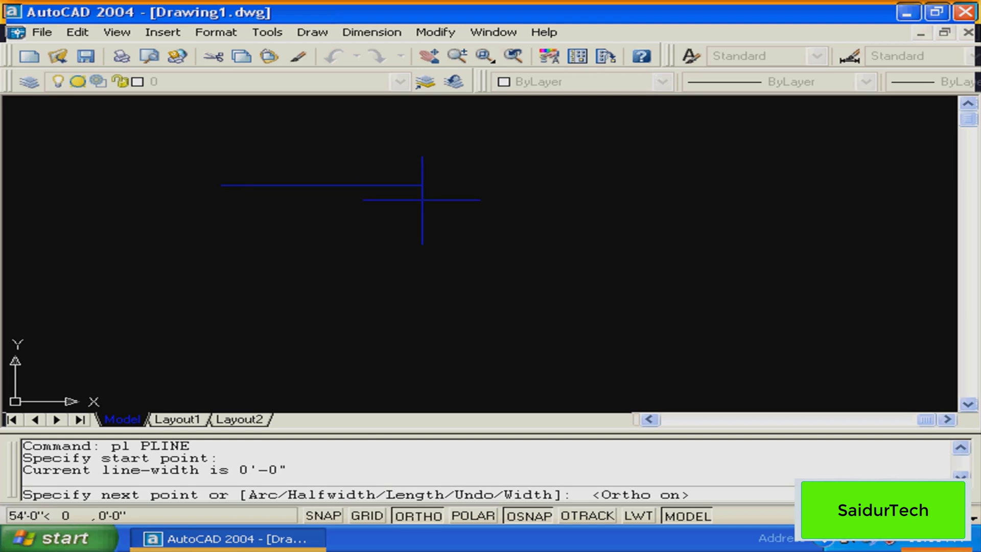
type("15'")
key("Return")
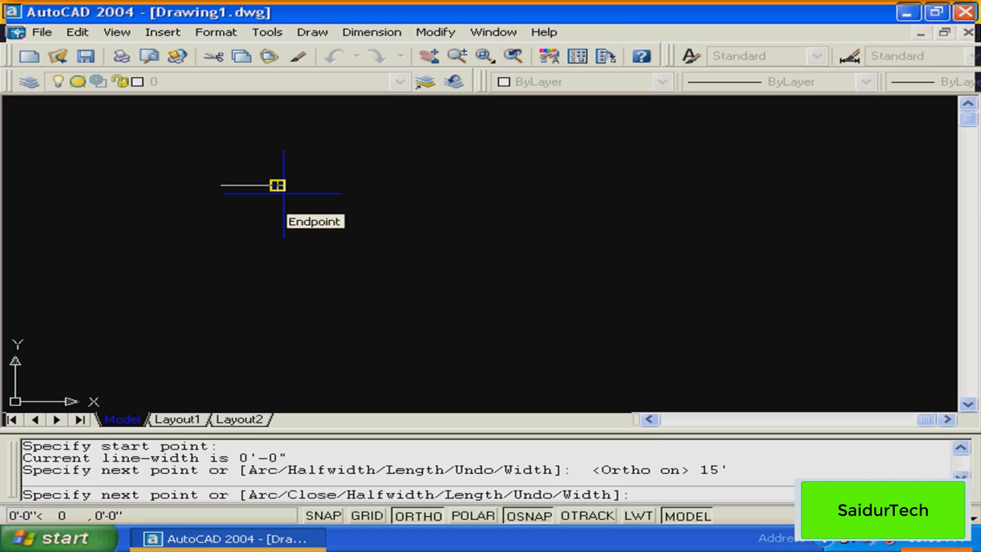
Continue the polyline with a shallow notch going 6" down, 3' right and 6" back up
type("6")
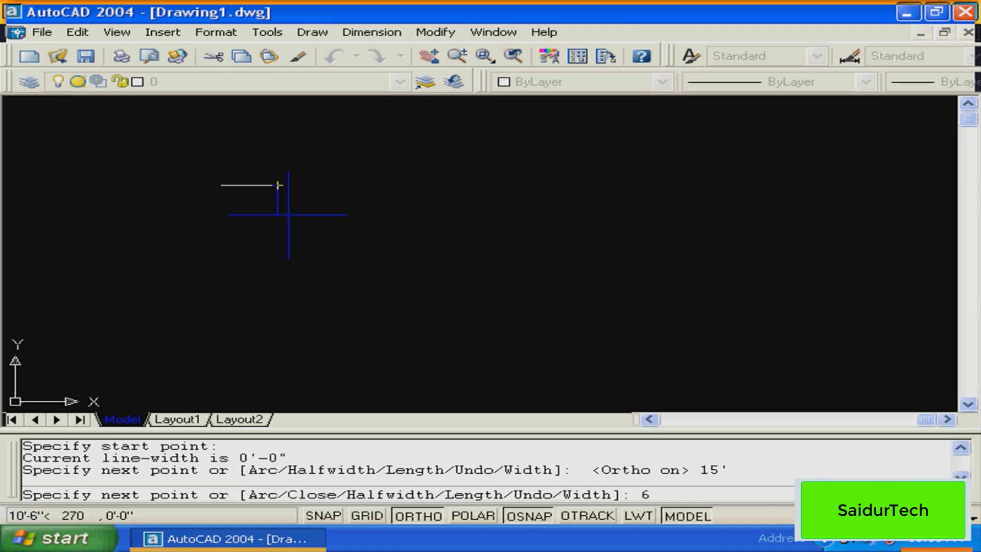
key("Return")
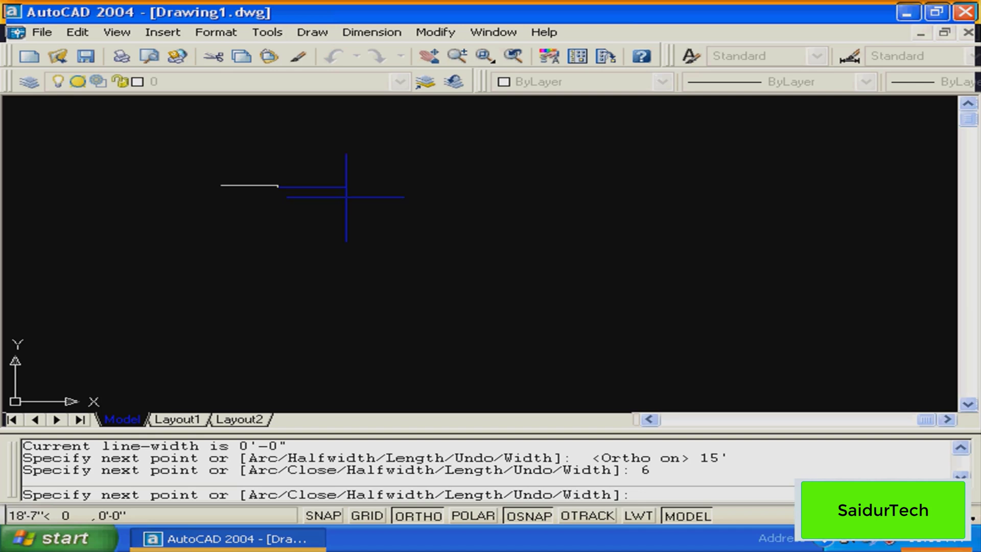
type("3'")
key("Return")
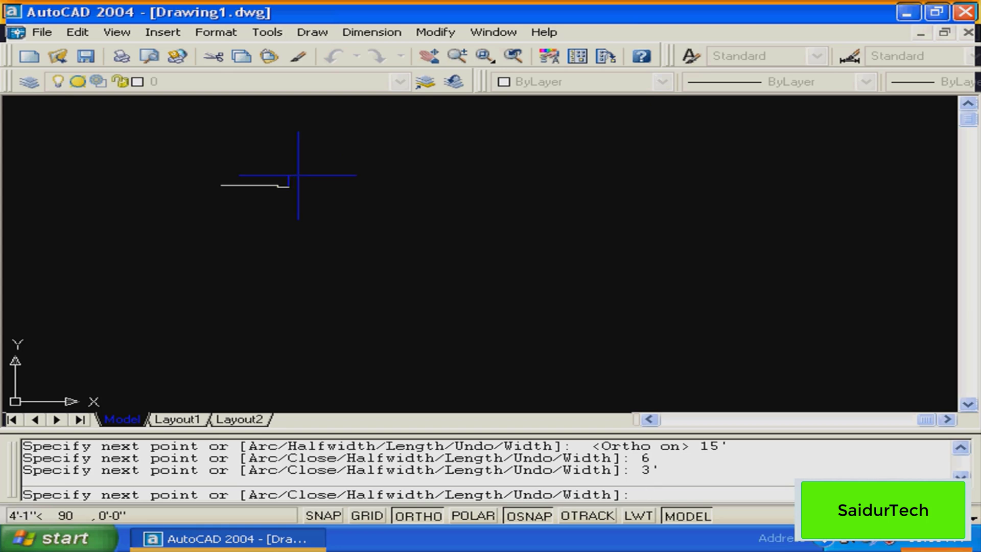
type("6")
key("Return")
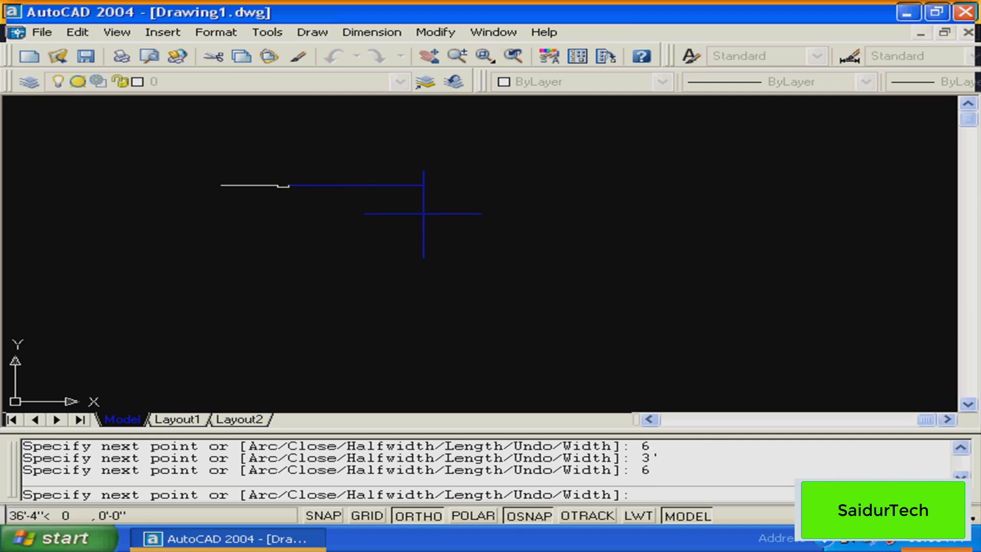
Extend the polyline 15' horizontally to the right from the end of the notch
mouse_move(313, 210)
middle_mouse_down()
mouse_move(434, 215)
mouse_move(446, 343)
middle_mouse_up()
scroll(434, 215, "up", 3)
scroll(417, 228, "up", 2)
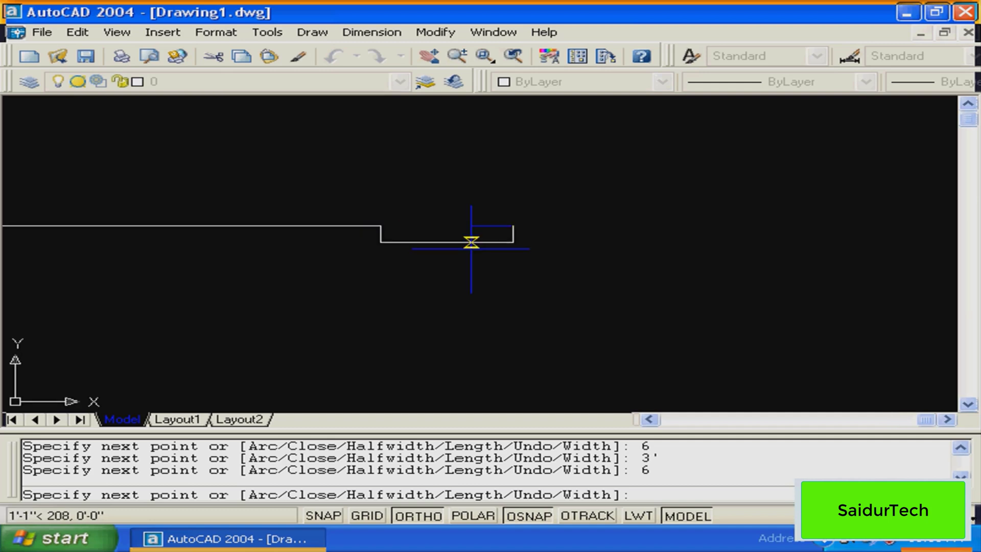
middle_click_drag(355, 242, 490, 238)
scroll(490, 238, "down", 3)
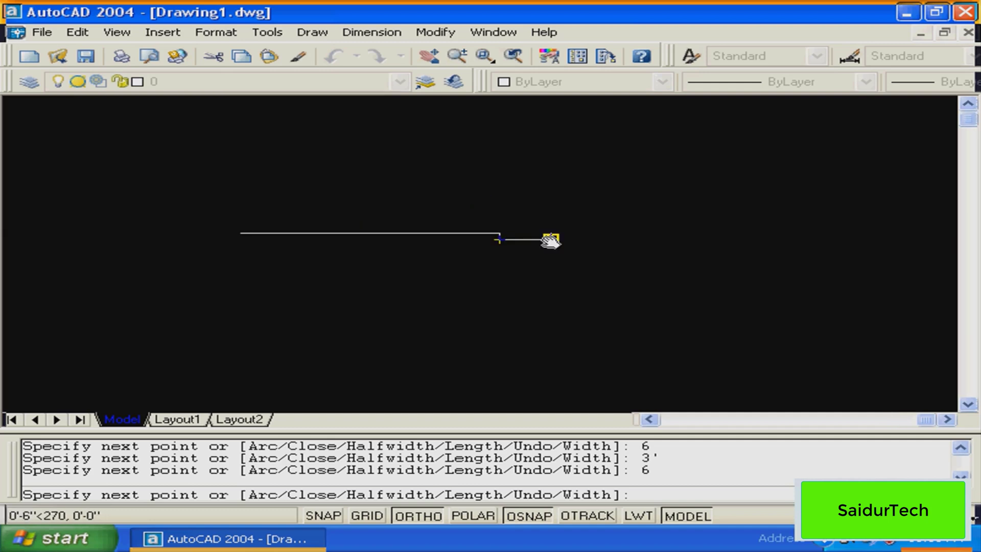
middle_click_drag(551, 240, 480, 248)
left_click(480, 248)
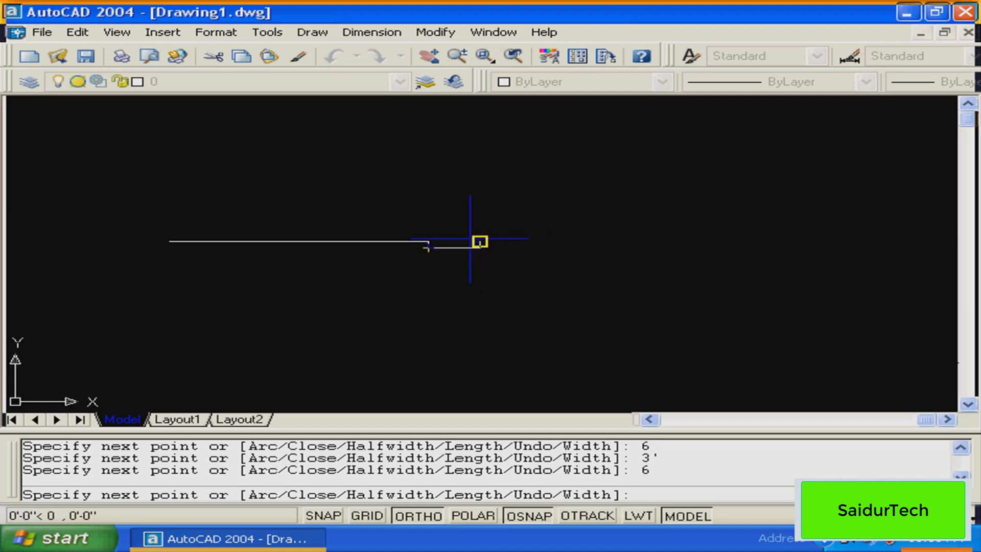
left_click(470, 238)
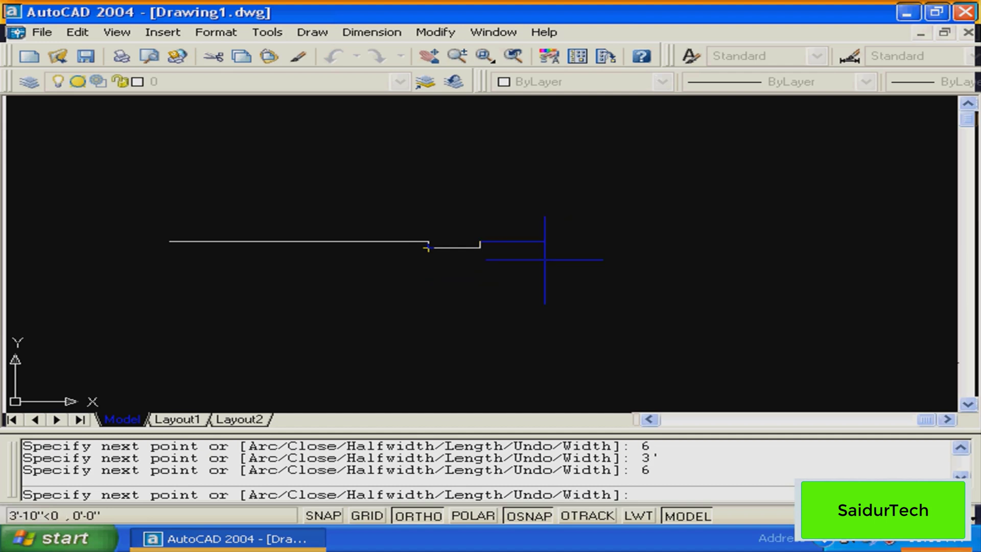
mouse_move(545, 260)
middle_mouse_down()
mouse_move(489, 258)
mouse_move(512, 257)
middle_mouse_up()
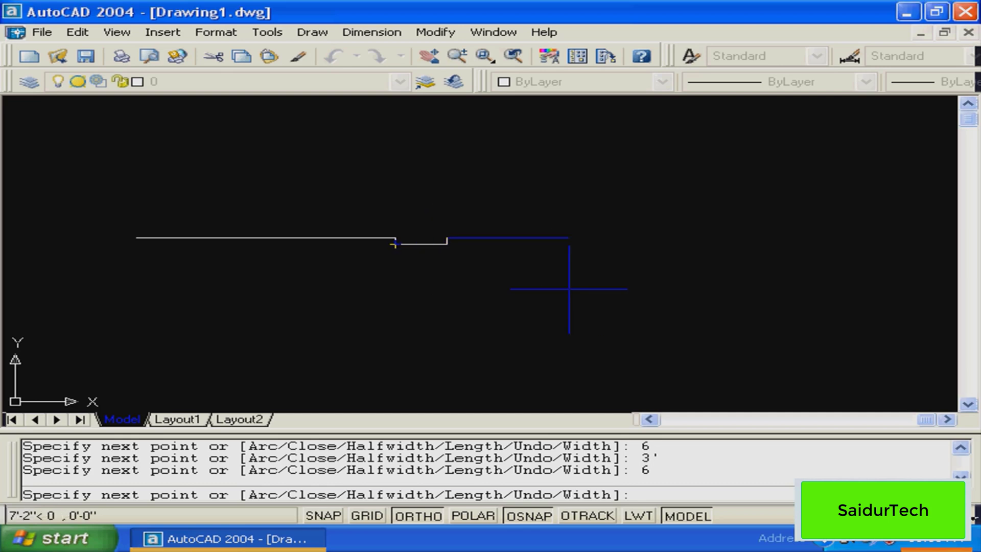
mouse_move(500, 265)
middle_mouse_down()
mouse_move(382, 259)
mouse_move(498, 273)
middle_mouse_up()
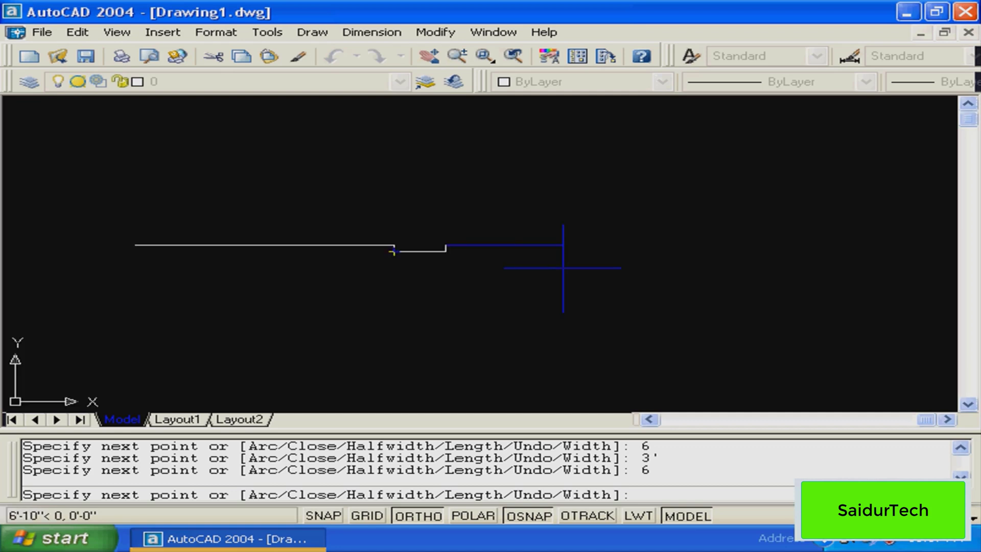
type("15'")
key("Return")
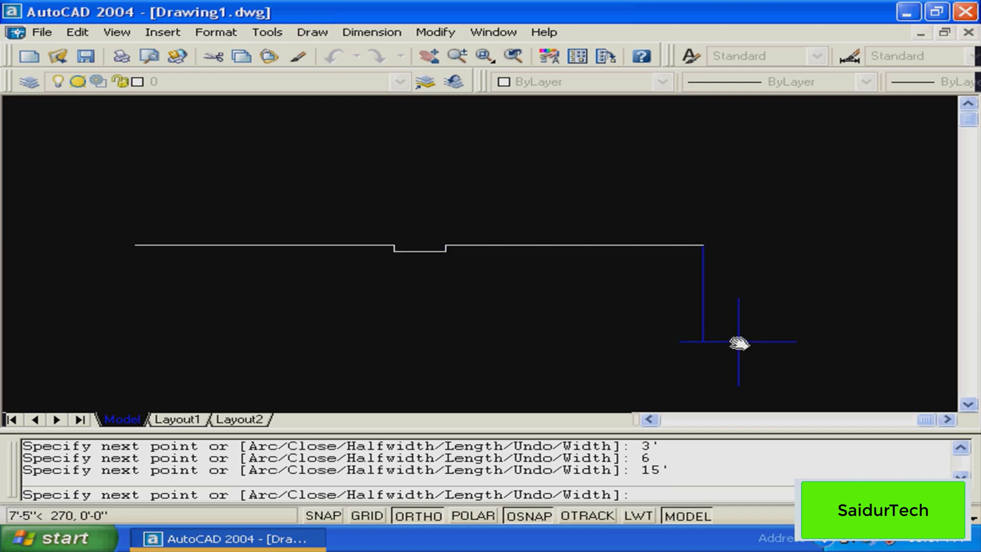
middle_click_drag(738, 342, 660, 305)
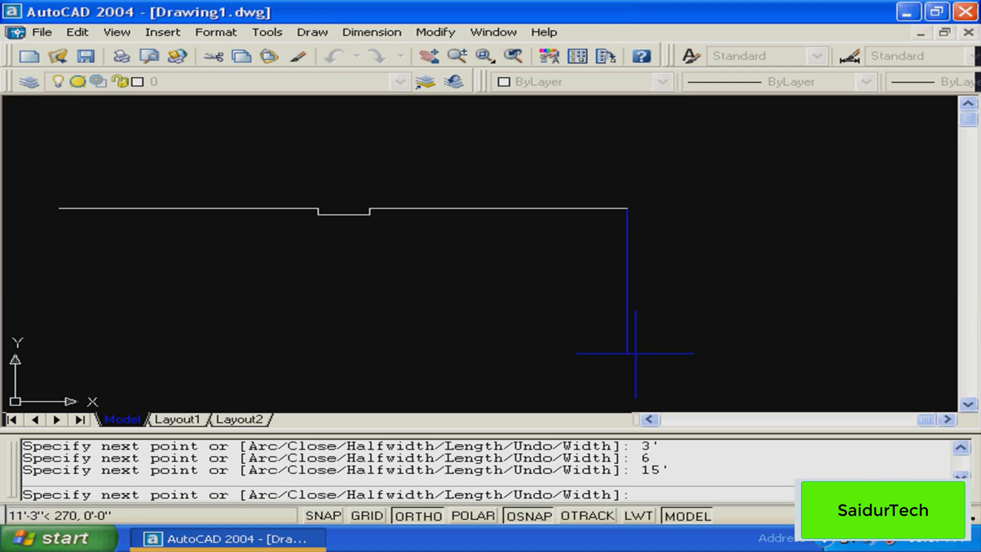
Continue the polyline 10' straight down, then form a side notch going 3' left, 4' down and 3' back right
type("10'")
key("Return")
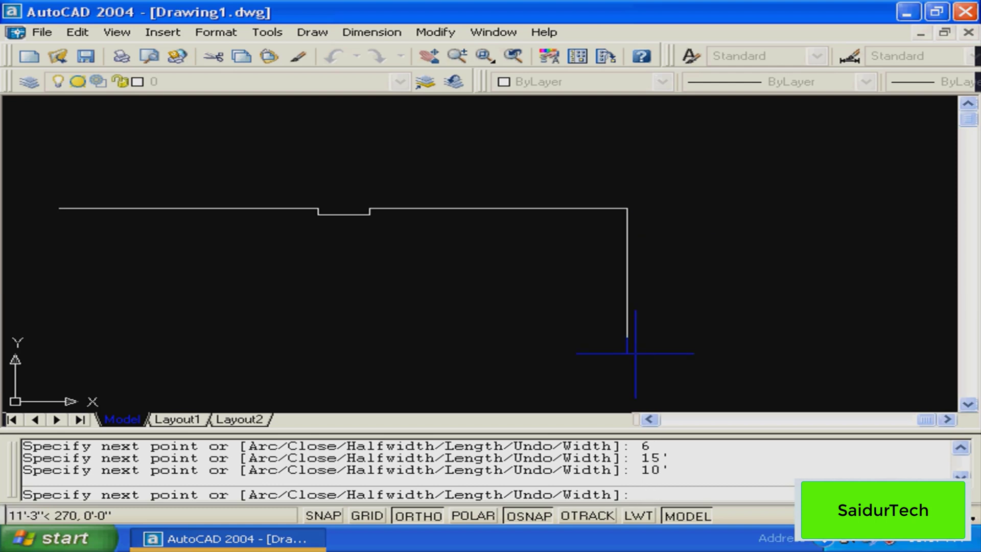
mouse_move(551, 350)
middle_mouse_down()
mouse_move(628, 273)
mouse_move(701, 291)
middle_mouse_up()
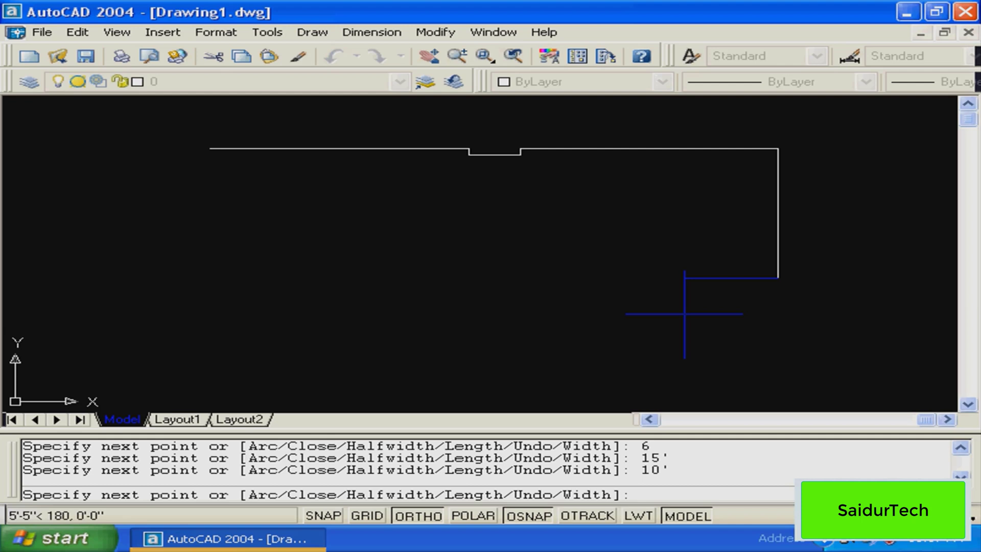
type("3'")
key("Return")
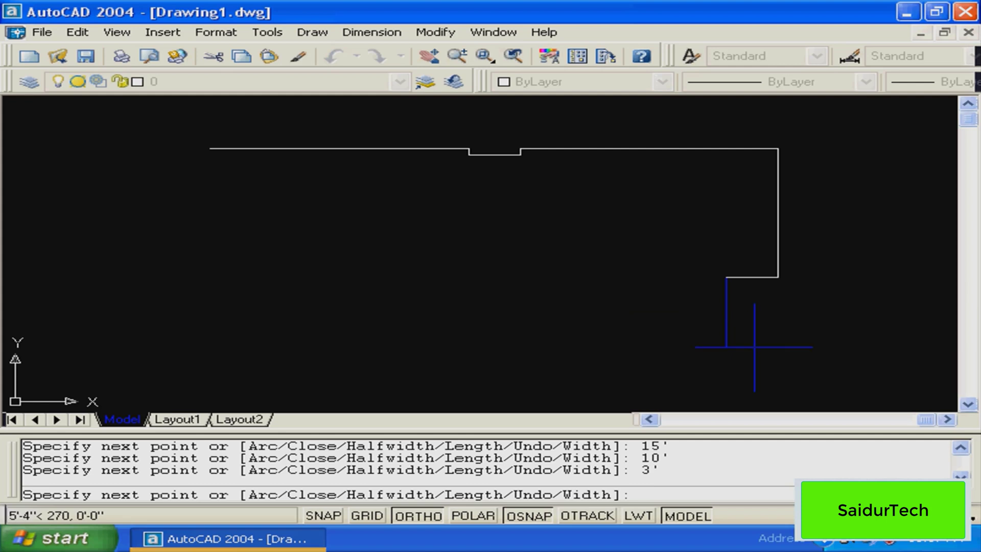
type("4'")
key("Return")
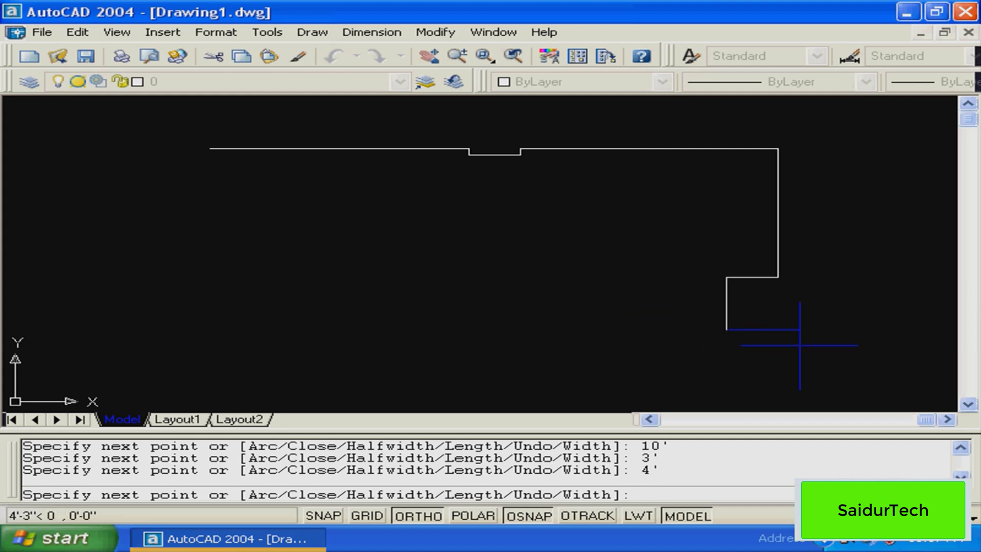
type("3'")
key("Return")
Extend the polyline 15' down from the notch, add a bottom edge running left past the top edge's start, and end it
middle_click_drag(610, 319, 610, 188)
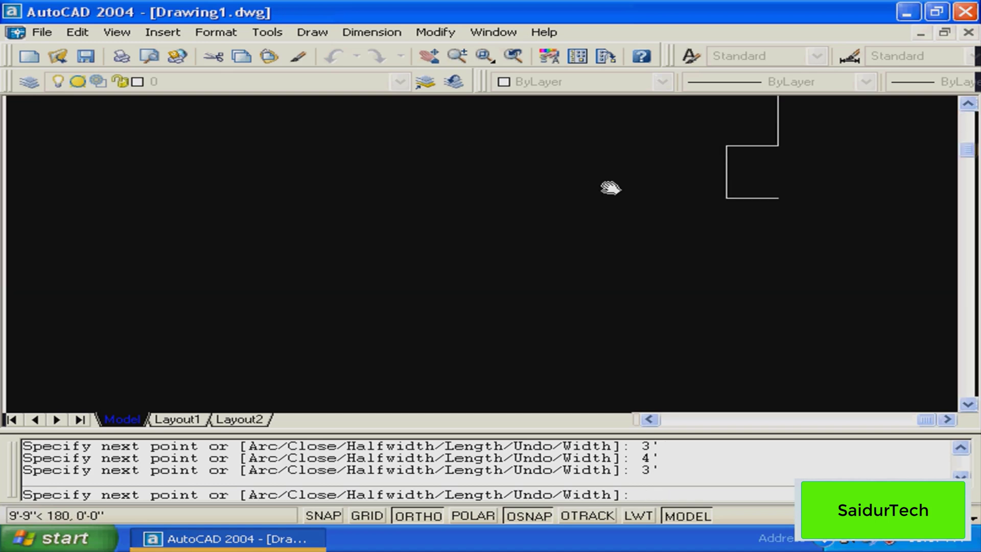
type("1")
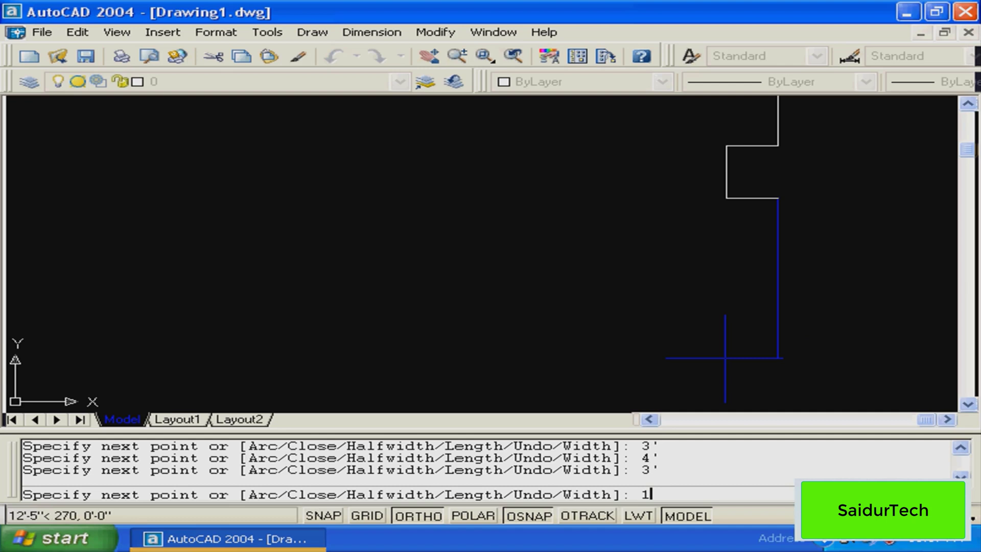
type("5'")
key("Return")
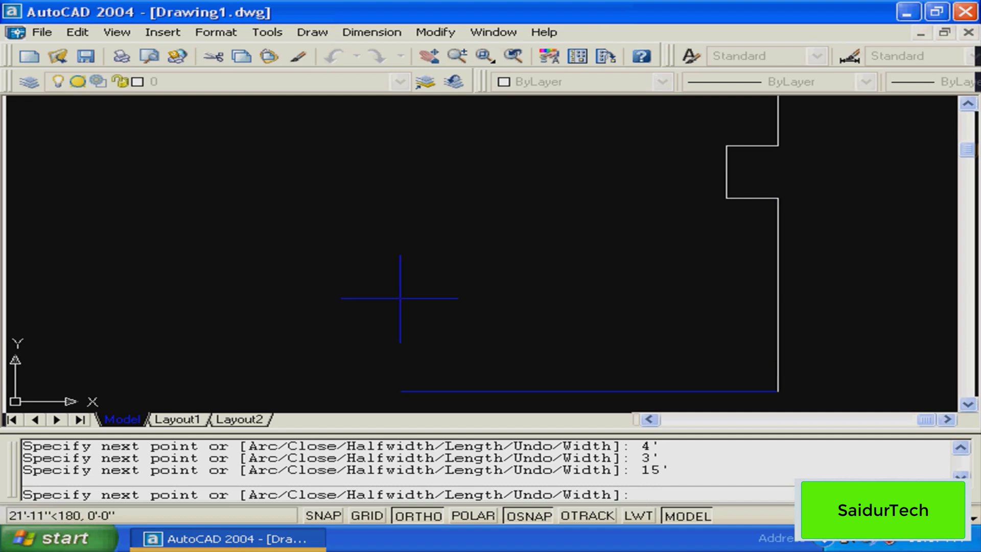
scroll(400, 298, "down", 2)
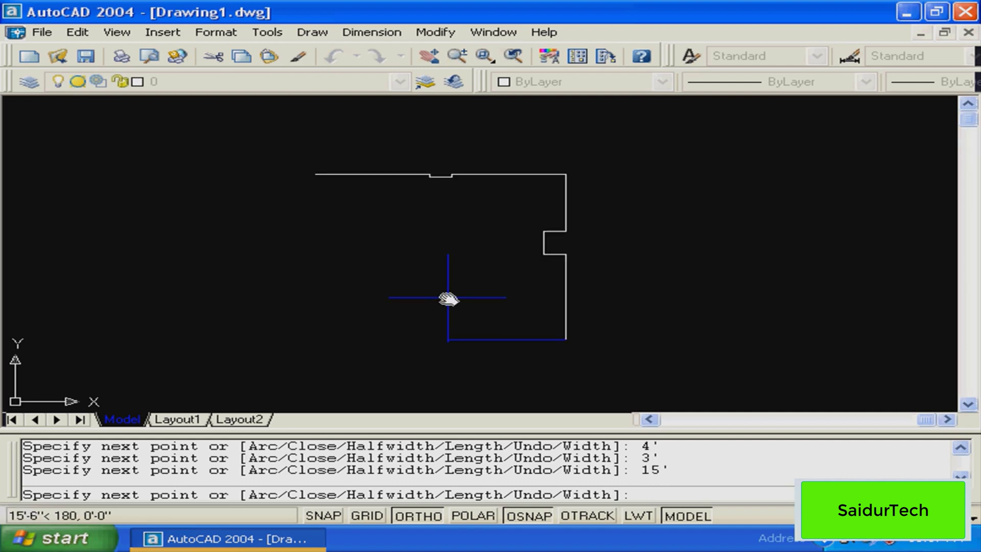
middle_click_drag(448, 298, 479, 306)
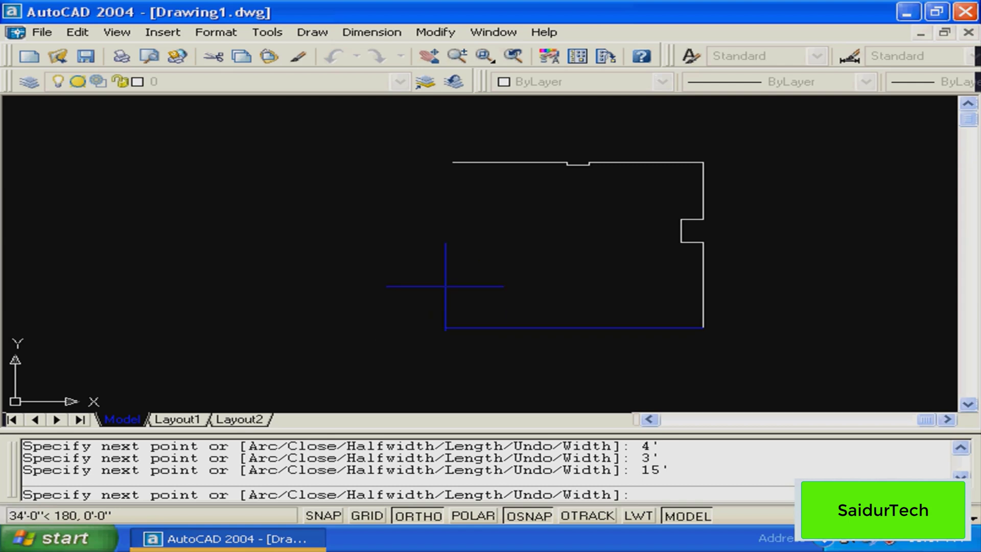
left_click(424, 336)
key("Return")
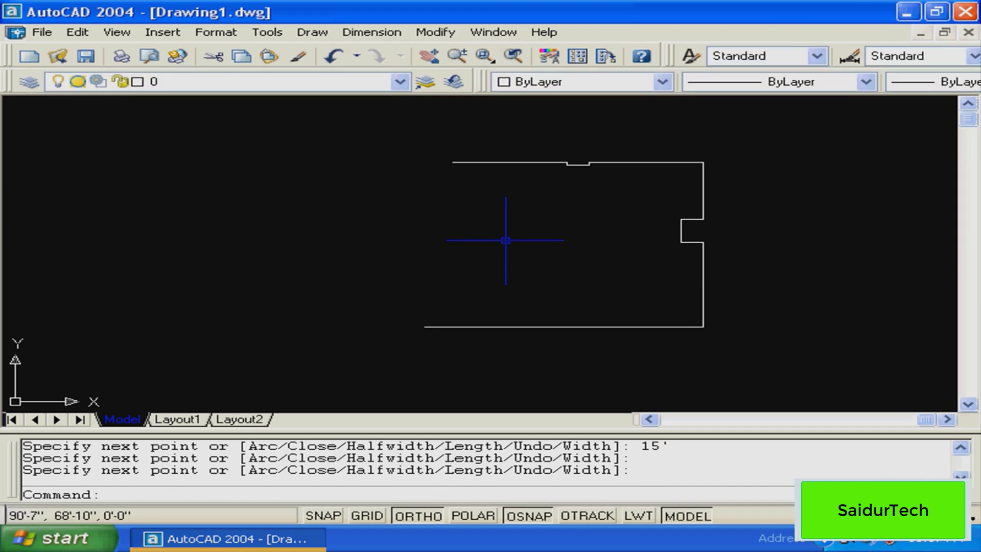
Draw a vertical polyline from the left end of the top edge down past the bottom edge
key("Escape")
middle_click_drag(505, 240, 421, 233)
key("Escape")
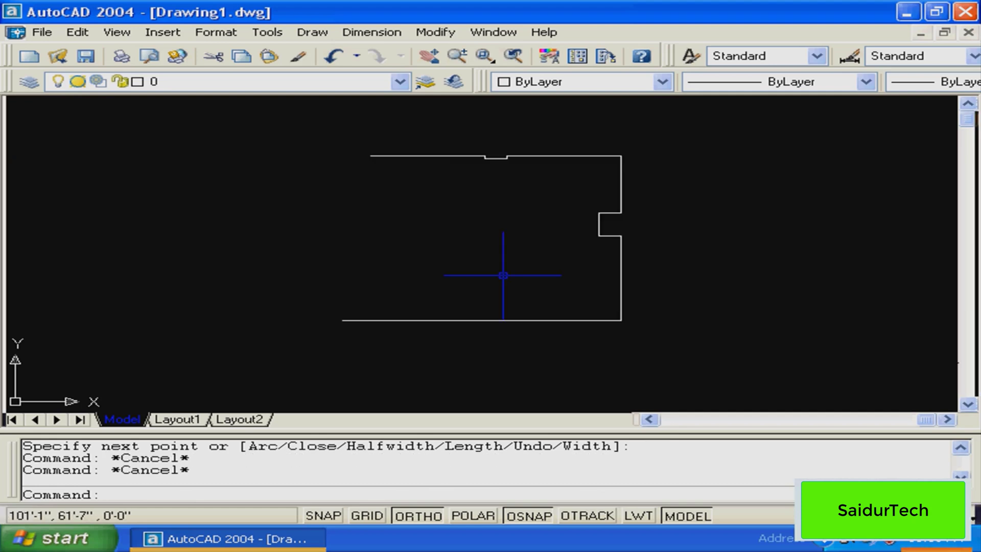
mouse_move(630, 263)
middle_mouse_down()
mouse_move(510, 264)
mouse_move(537, 249)
middle_mouse_up()
key("Escape")
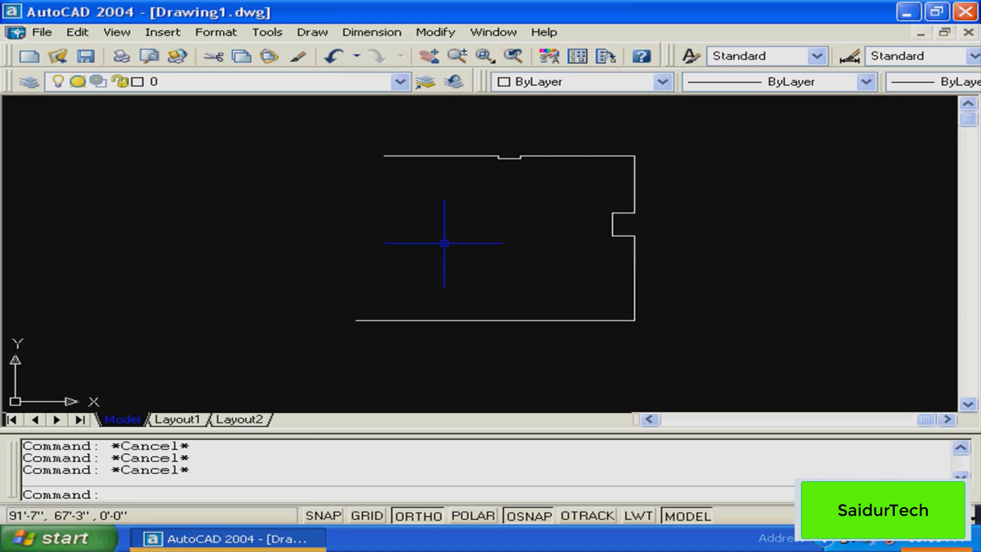
type("pl")
key("Return")
left_click(383, 155)
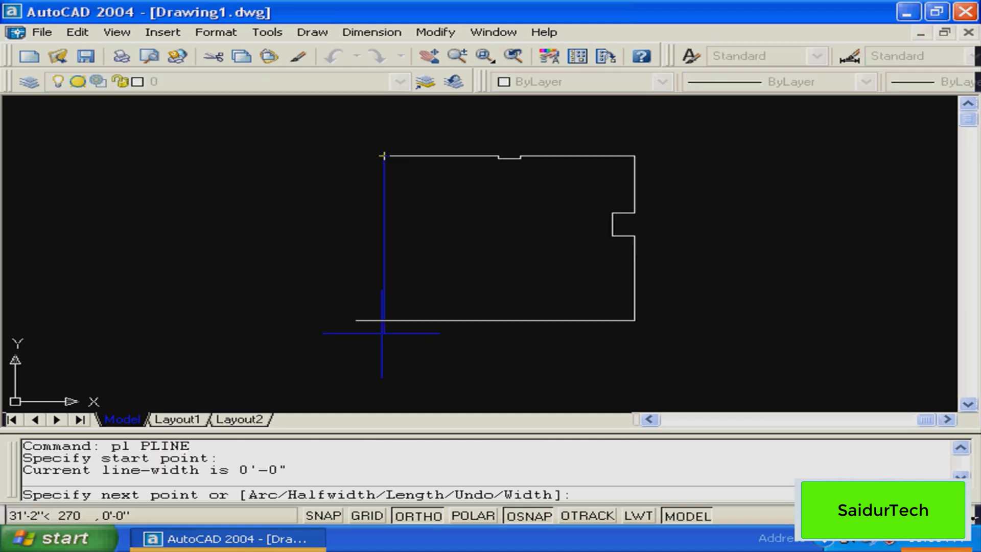
left_click(384, 390)
key("Return")
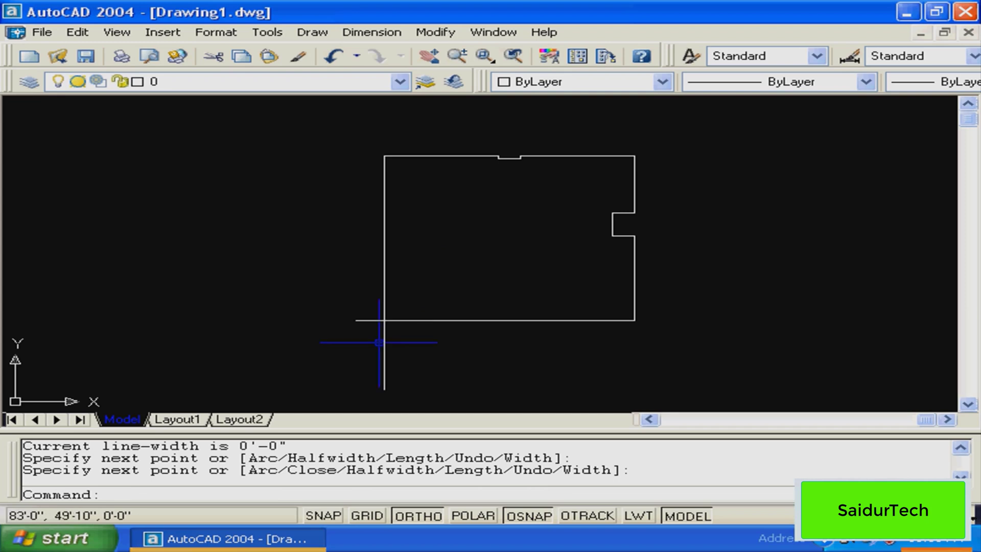
Trim the overhanging ends of the bottom edge and the vertical line at the lower-left corner of the outline
type("tr")
key("Return")
left_click(429, 348)
left_click(350, 300)
key("Return")
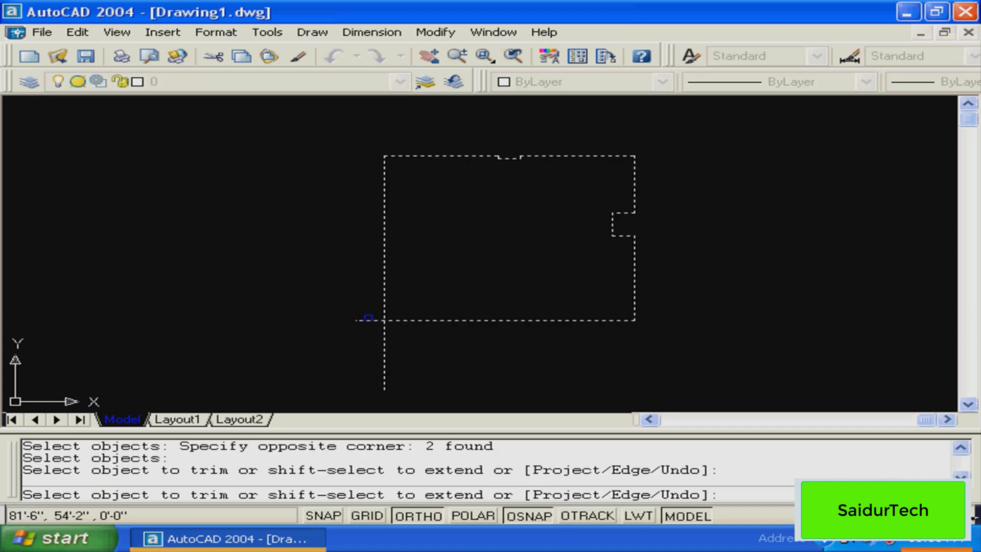
left_click(368, 319)
left_click(385, 338)
key("Escape")
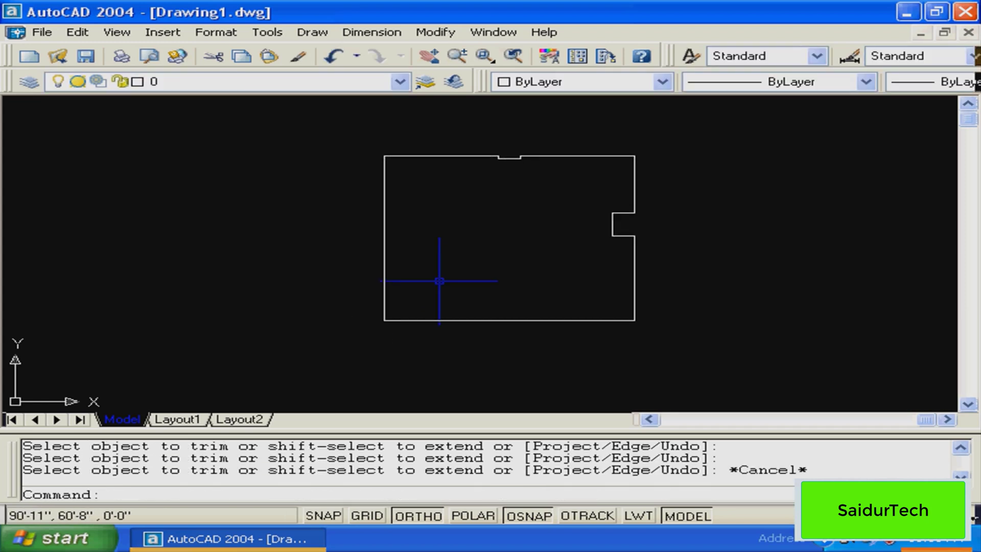
Erase the vertical line closing the left side of the outline
left_click(384, 236)
type("e")
key("Return")
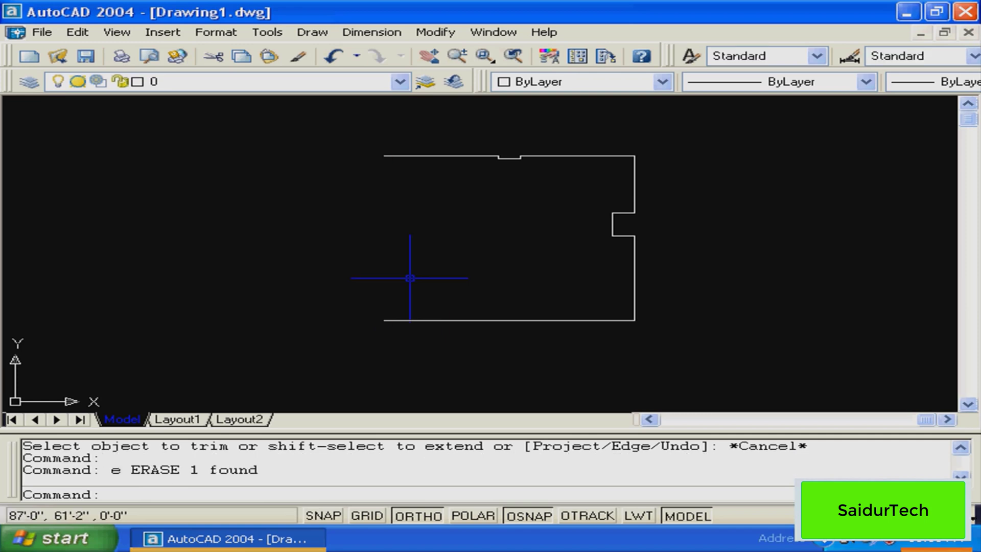
key("Escape")
Draw a vertical polyline from the outline's upper-right corner straight down past the bottom edge
middle_click_drag(491, 254, 469, 249)
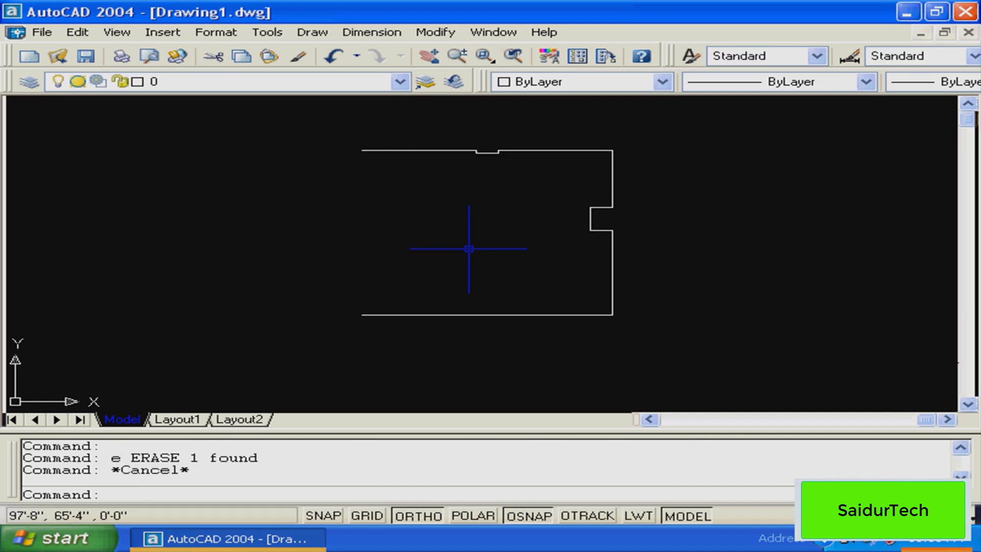
middle_click_drag(531, 181, 478, 194)
key("Escape")
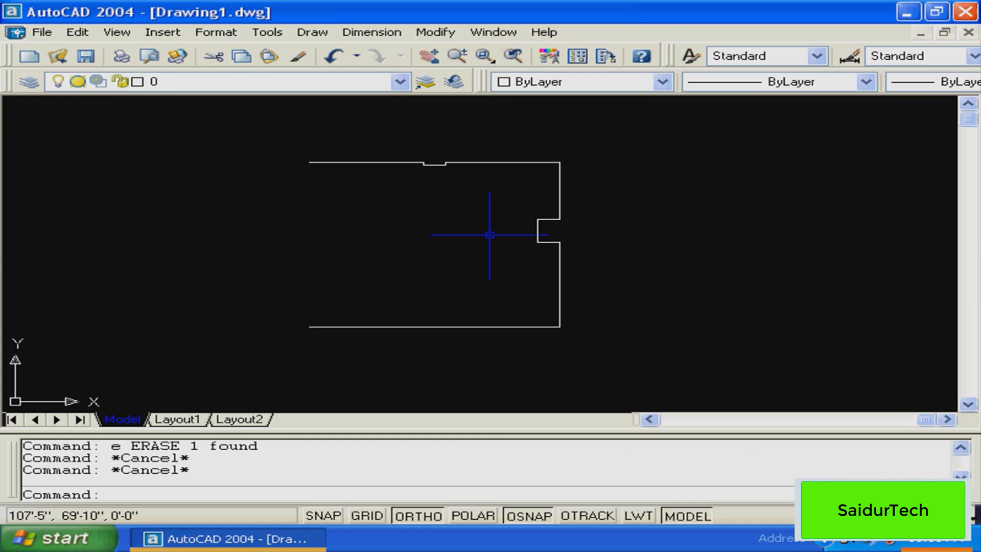
type("pl")
key("Return")
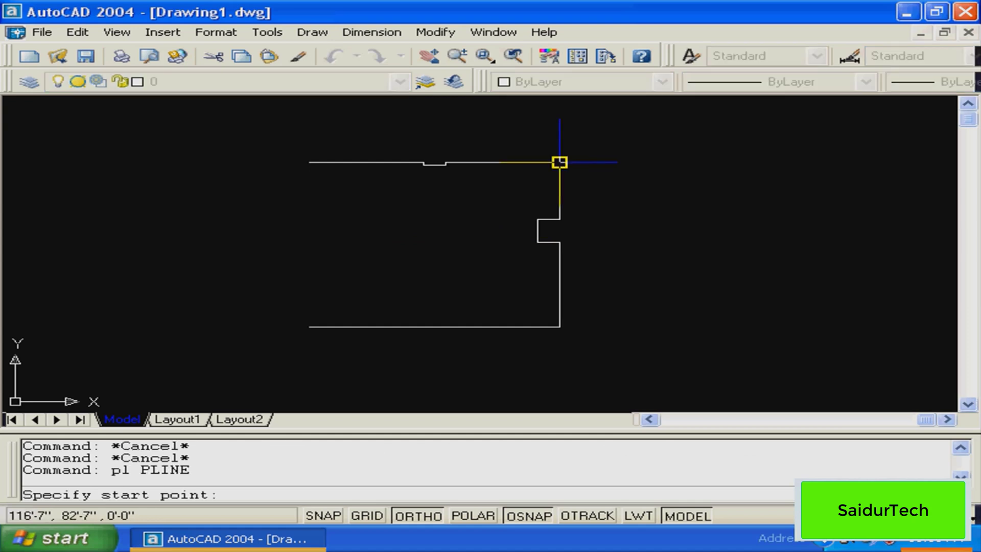
left_click(560, 162)
left_click(562, 378)
key("Return")
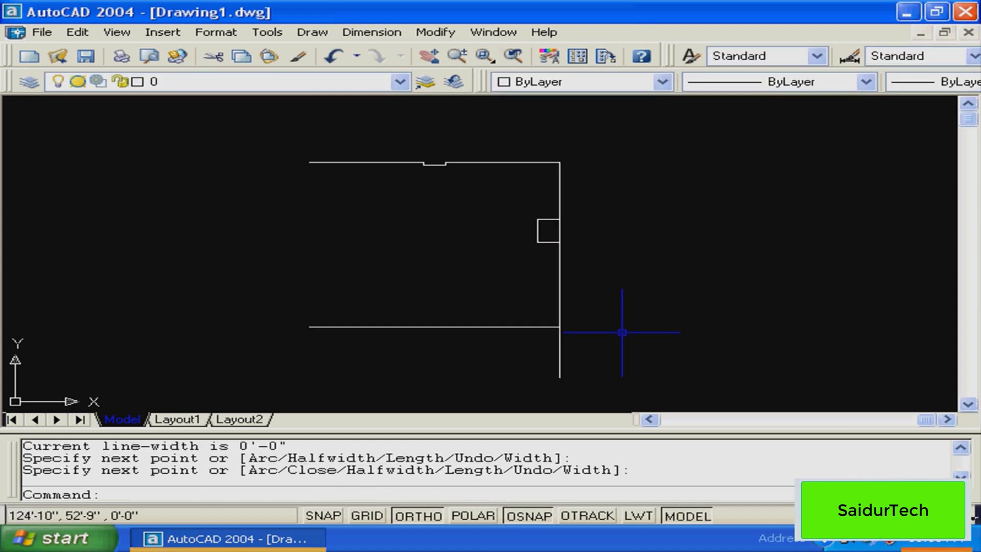
Offset the vertical line on the right side 10' towards the inside of the plan
type("o")
key("Return")
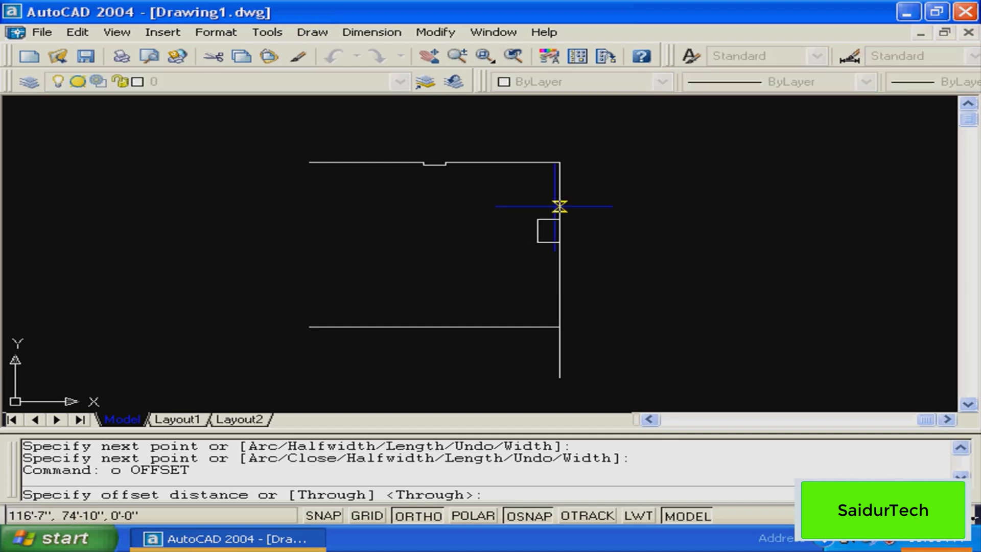
type("10'")
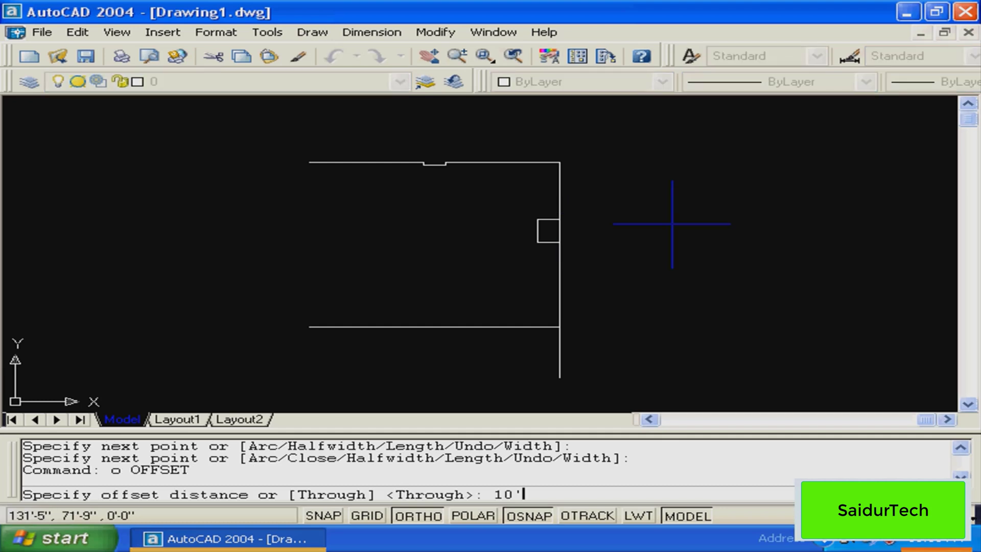
key("Return")
left_click(560, 358)
left_click(515, 317)
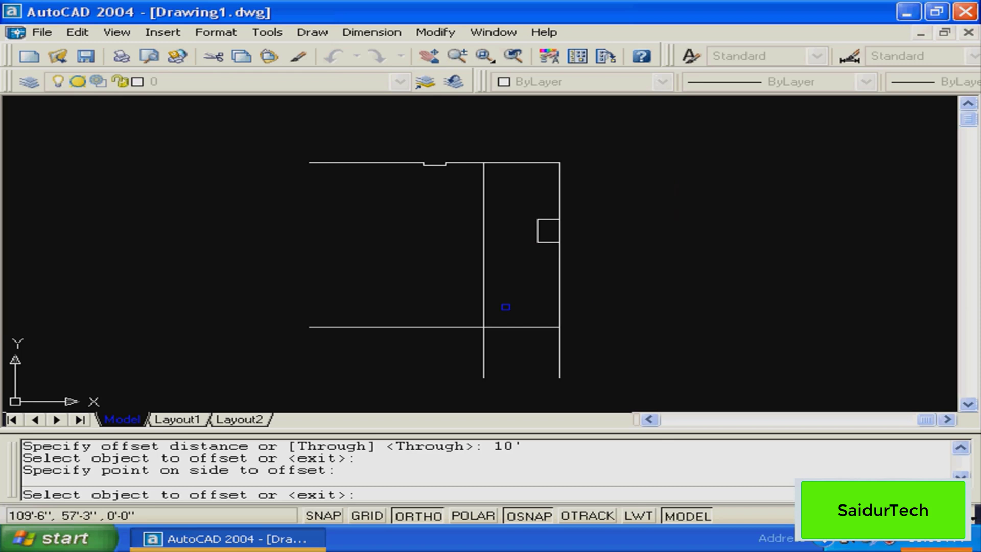
key("Return")
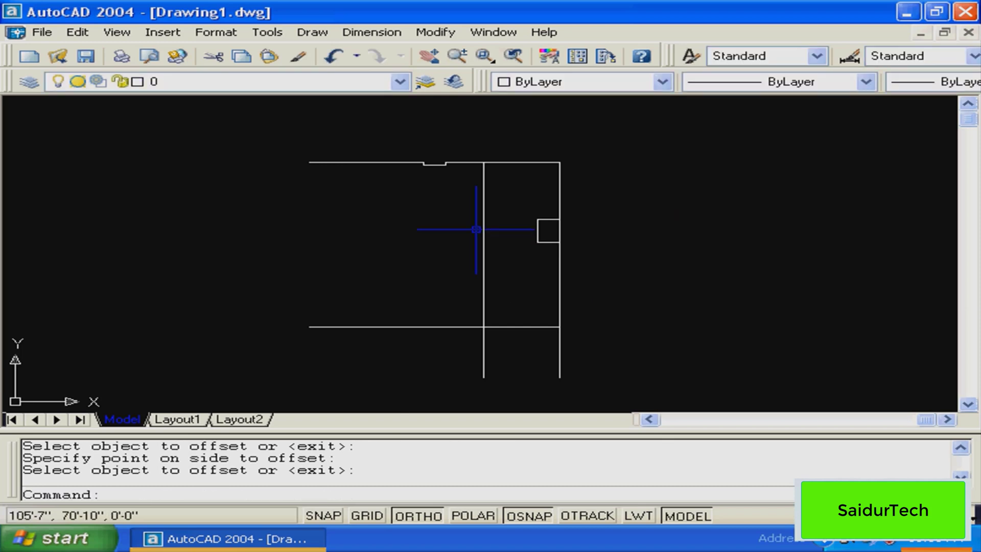
Offset the inner vertical line a further 5" to the left to form a wall thickness
key("Return")
type("5")
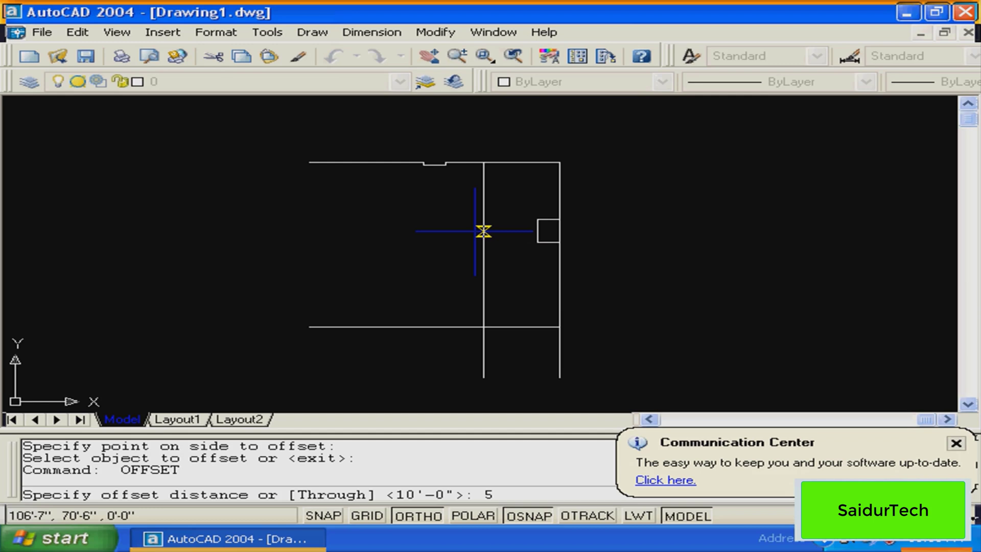
key("Return")
left_click(484, 227)
left_click(437, 235)
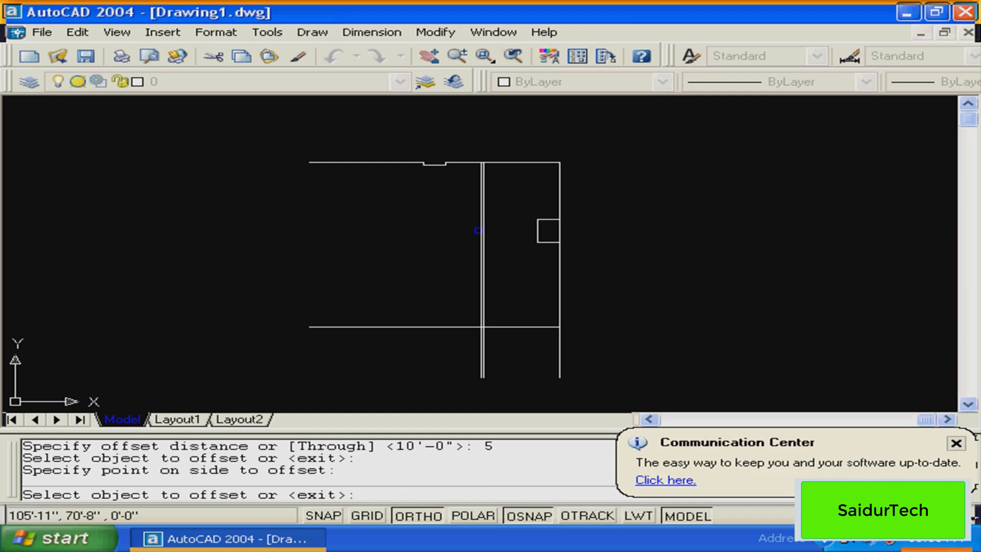
key("Return")
key("Return")
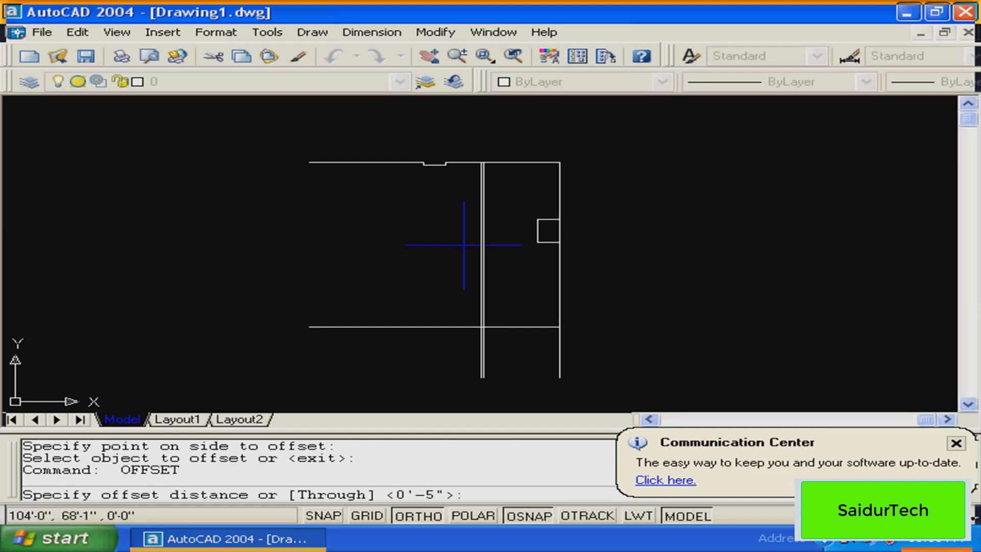
type("e")
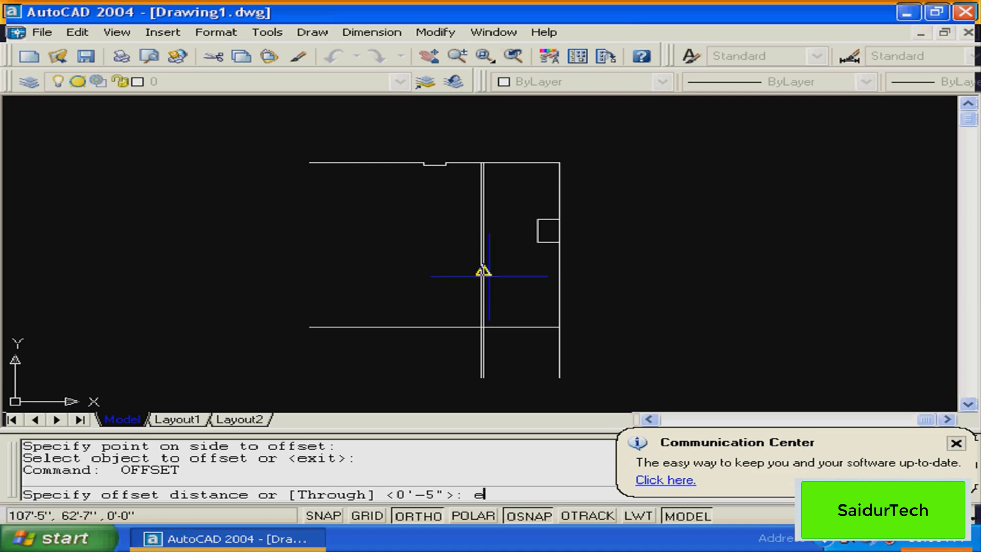
key("Return")
left_click(499, 231)
left_click(481, 259)
key("Escape")
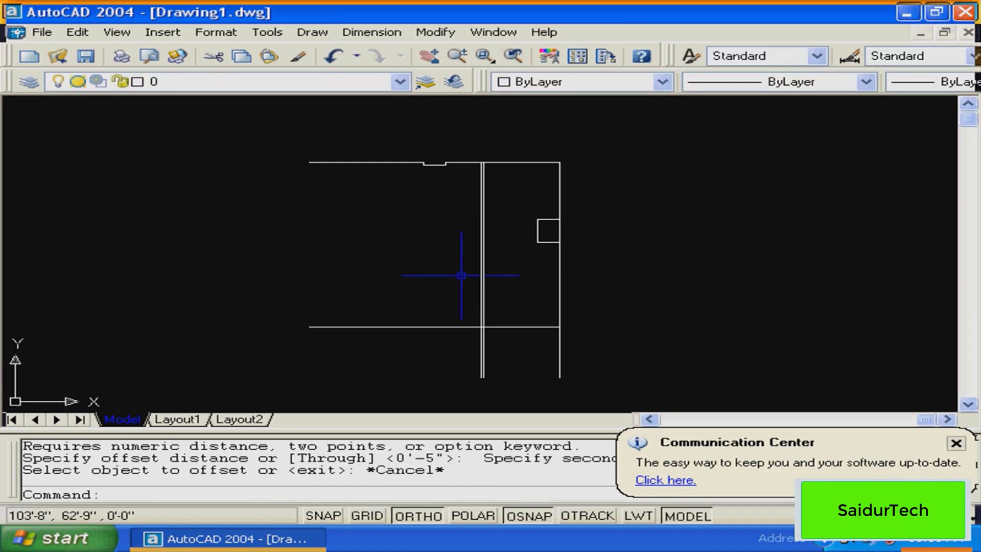
Erase the two inner offset lines and the vertical construction line along the right side
type("e")
key("Return")
left_click(488, 245)
left_click(479, 253)
key("Return")
left_click(596, 355)
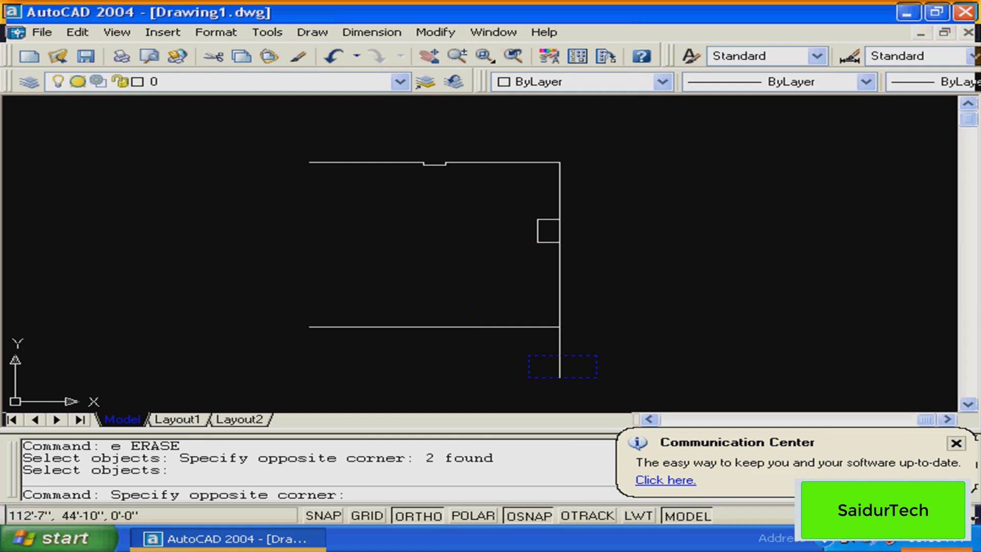
left_click(528, 378)
key("Delete")
key("Escape")
Draw a vertical polyline from the midpoint of the top notch down past the bottom edge
type("pl")
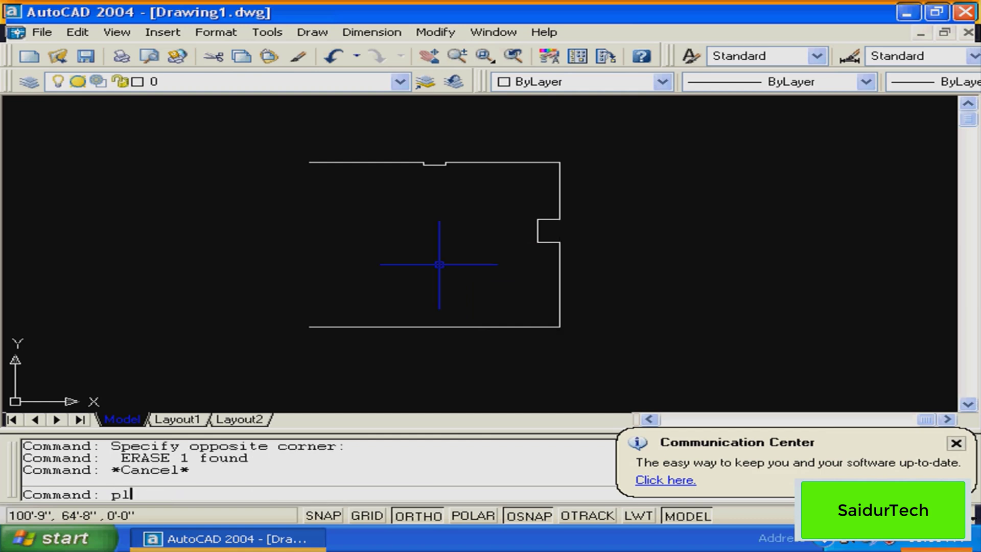
key("Return")
left_click(434, 164)
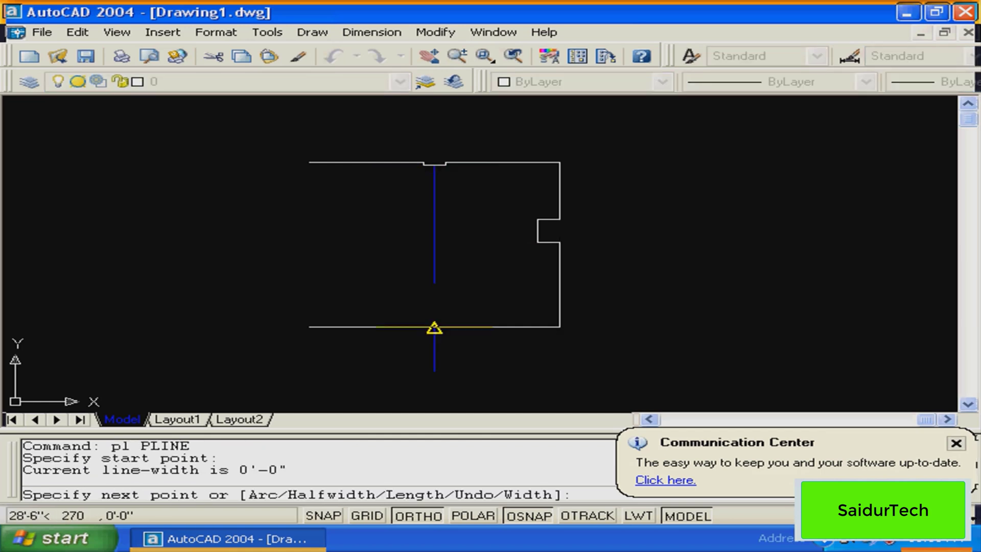
left_click(434, 388)
key("Return")
Draw a horizontal polyline from the midpoint of the right-side notch leftwards past the open left side
key("Return")
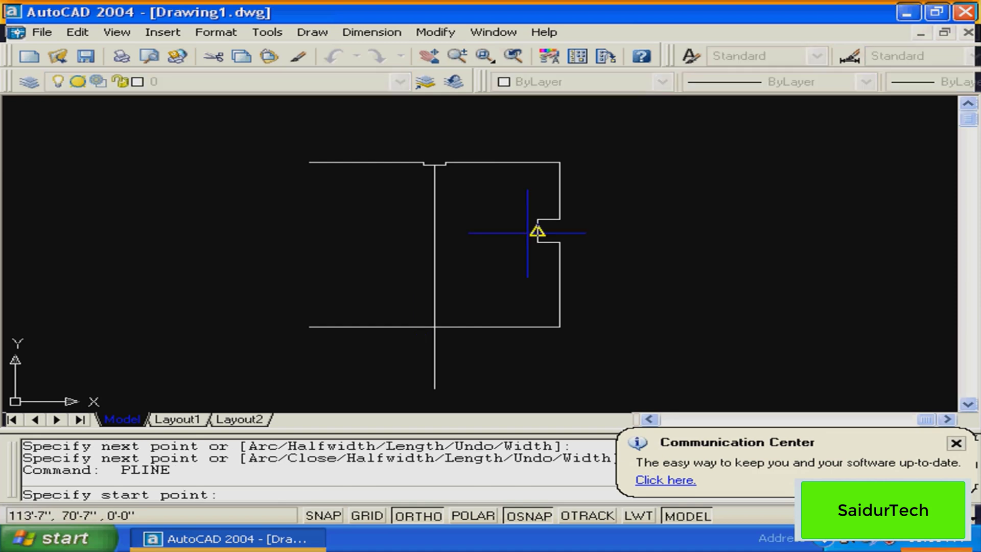
left_click(527, 233)
left_click(203, 245)
key("Return")
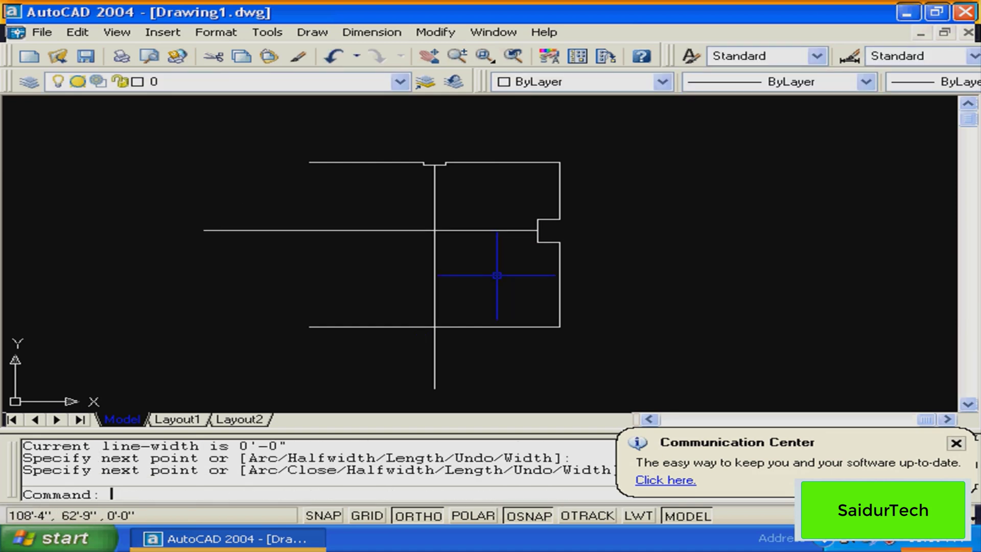
Offset the horizontal centre line 5" upward and the vertical centre line 5" to the right
type("o")
key("Return")
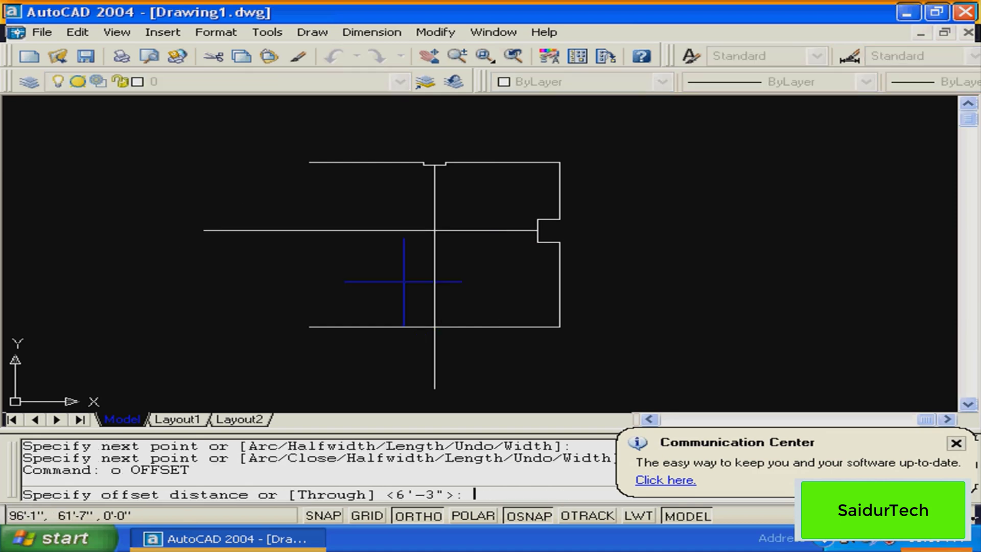
type("5")
key("Return")
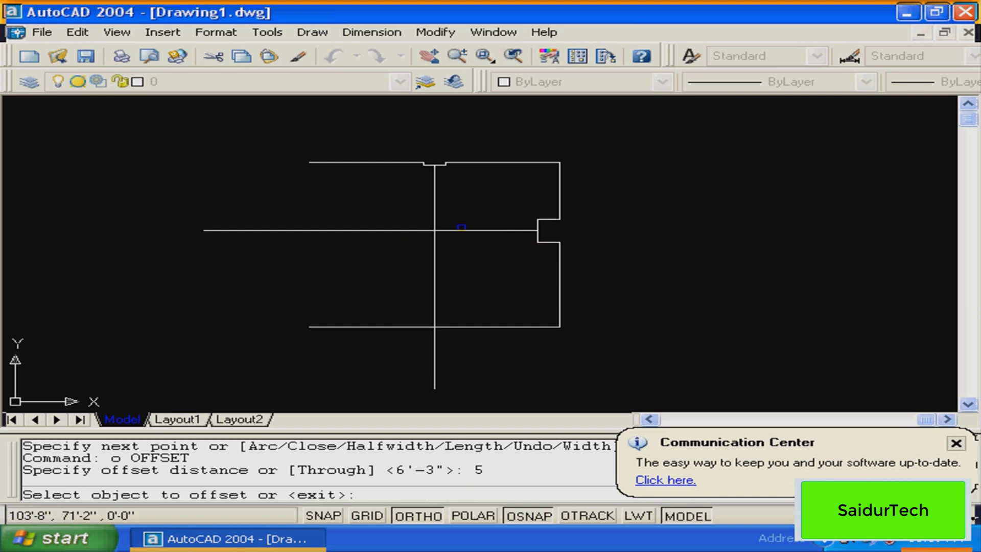
left_click(461, 228)
left_click(459, 242)
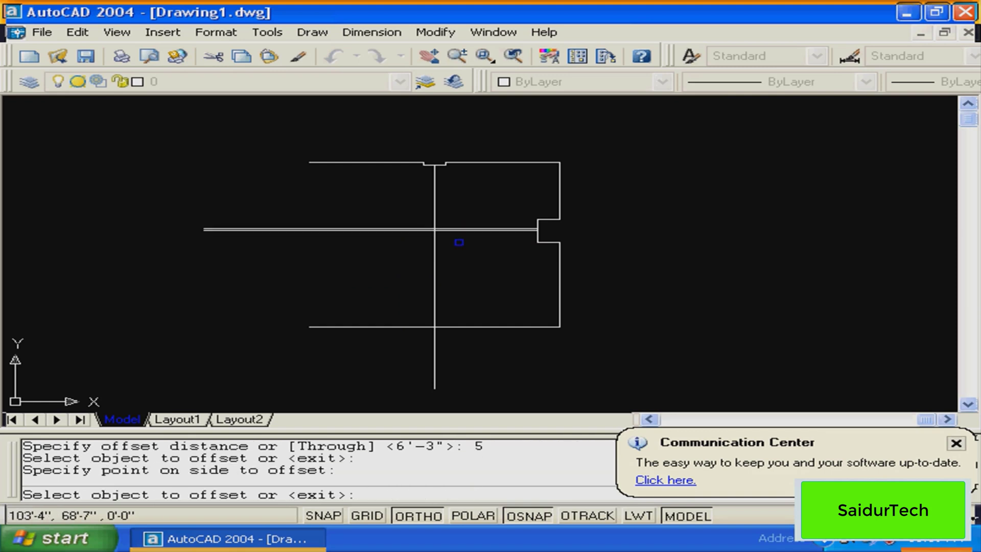
left_click(434, 253)
left_click(453, 264)
key("Escape")
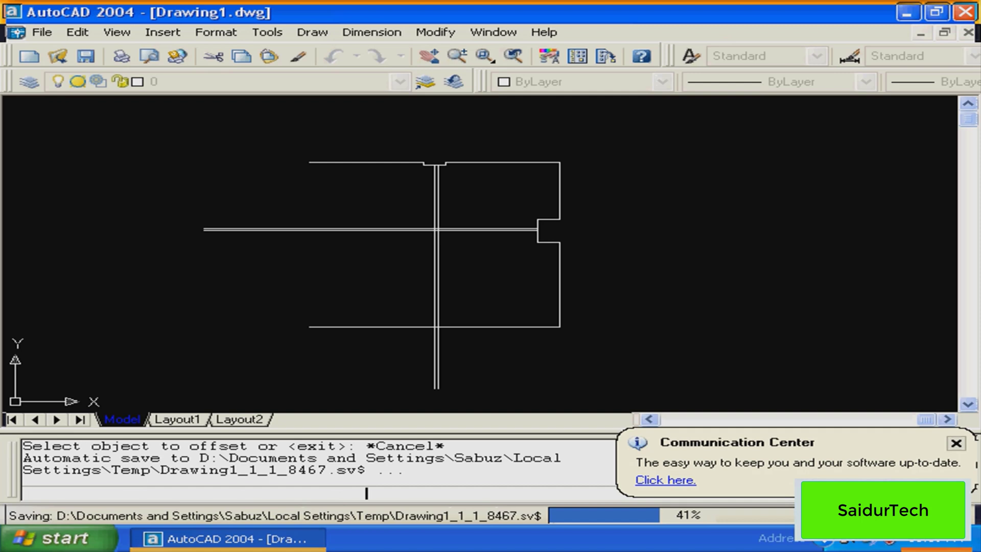
Close the open left side of the outline with a vertical polyline between its upper and lower left endpoints
type("pl")
key("Return")
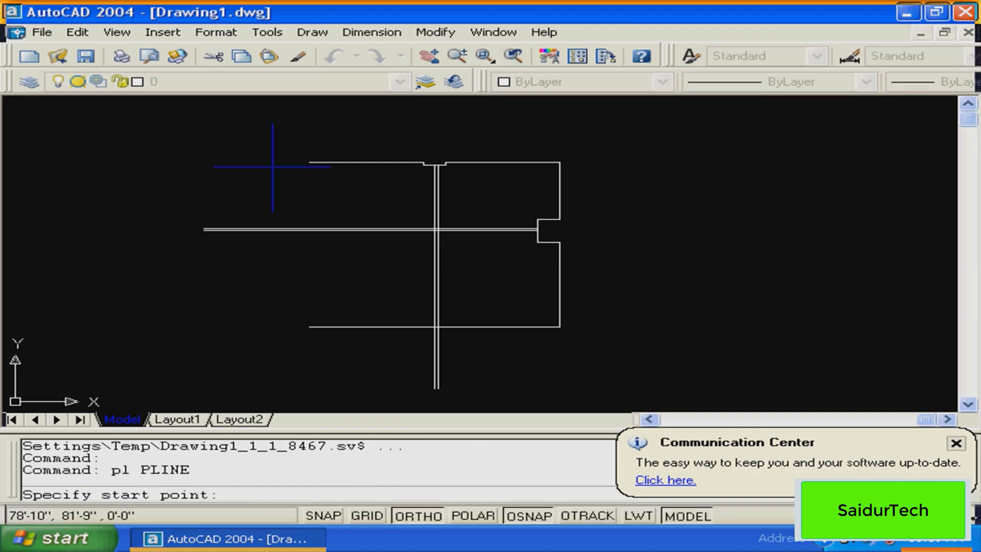
left_click(309, 163)
left_click(309, 327)
key("Return")
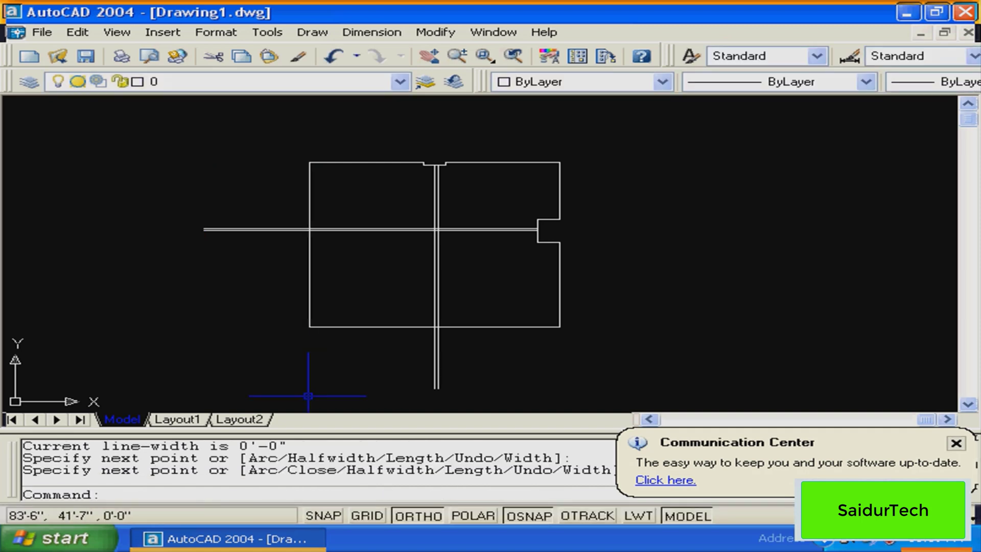
left_click(217, 210)
left_click(204, 263)
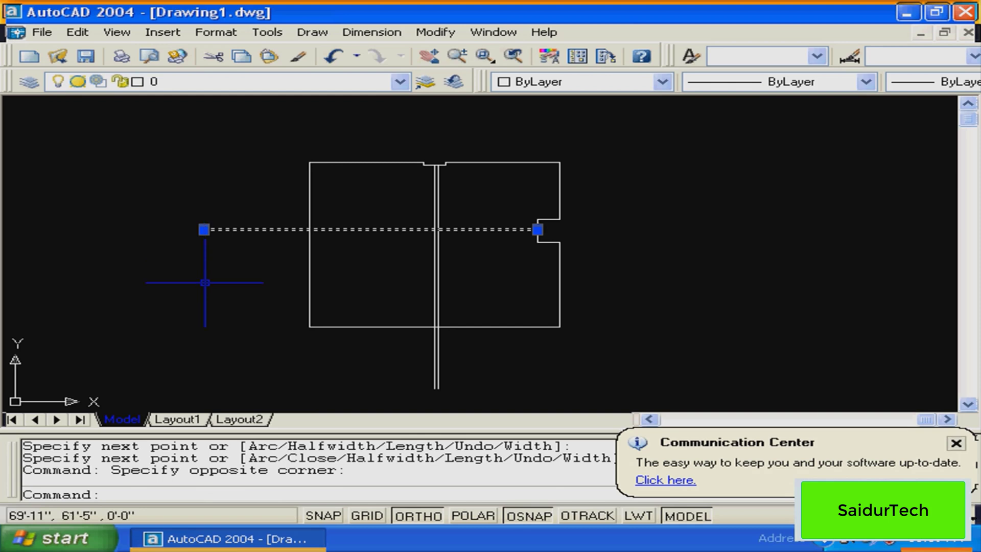
key("Escape")
type("r")
key("Escape")
type("t")
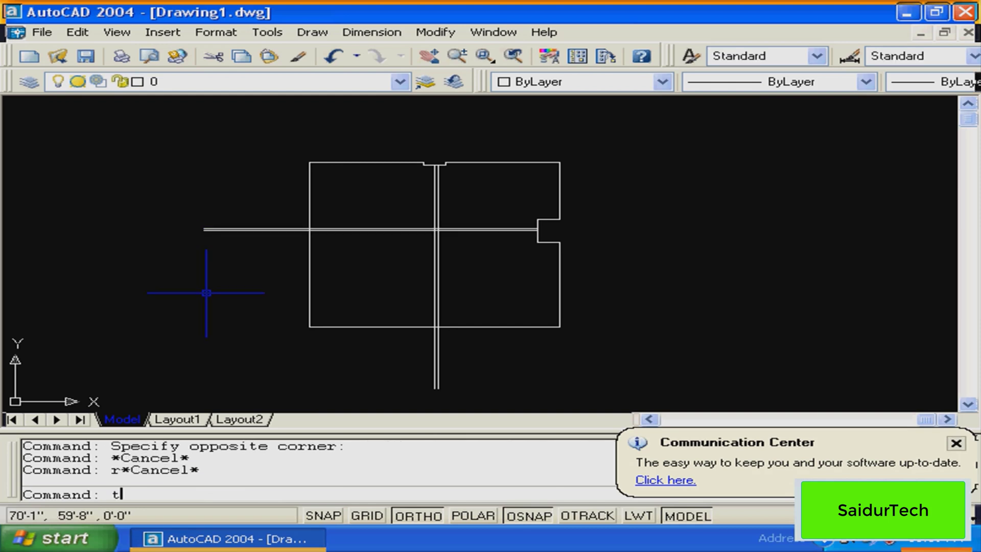
type("r4")
key("Return")
left_click(327, 220)
left_click(222, 285)
key("Escape")
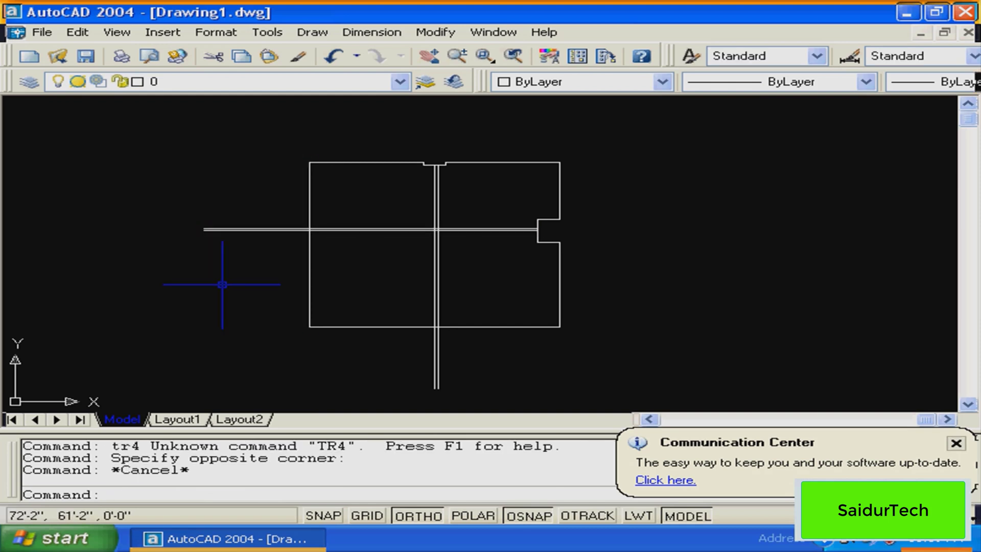
Trim both horizontal centre lines where they extend past the outline's left side
type("tr")
key("Return")
left_click(327, 219)
left_click(244, 265)
key("Return")
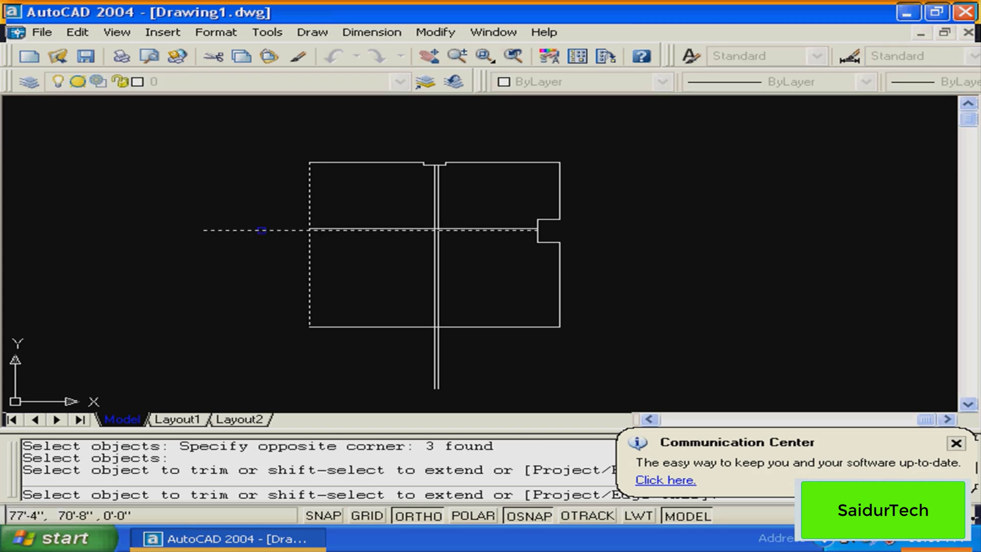
left_click(261, 230)
key("Return")
Trim both vertical centre lines where they extend below the outline's bottom edge
key("Return")
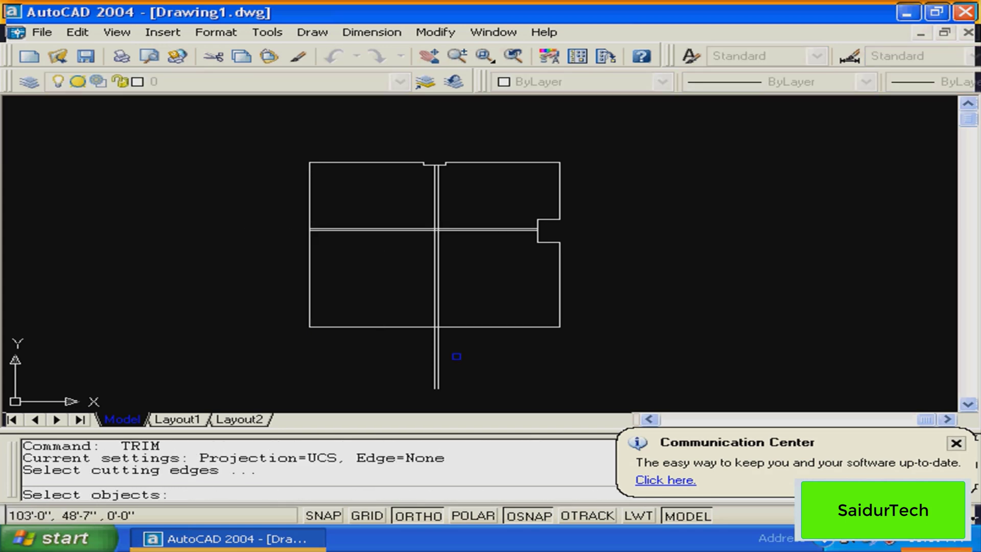
left_click(456, 356)
left_click(418, 307)
key("Return")
left_click(439, 350)
left_click(434, 351)
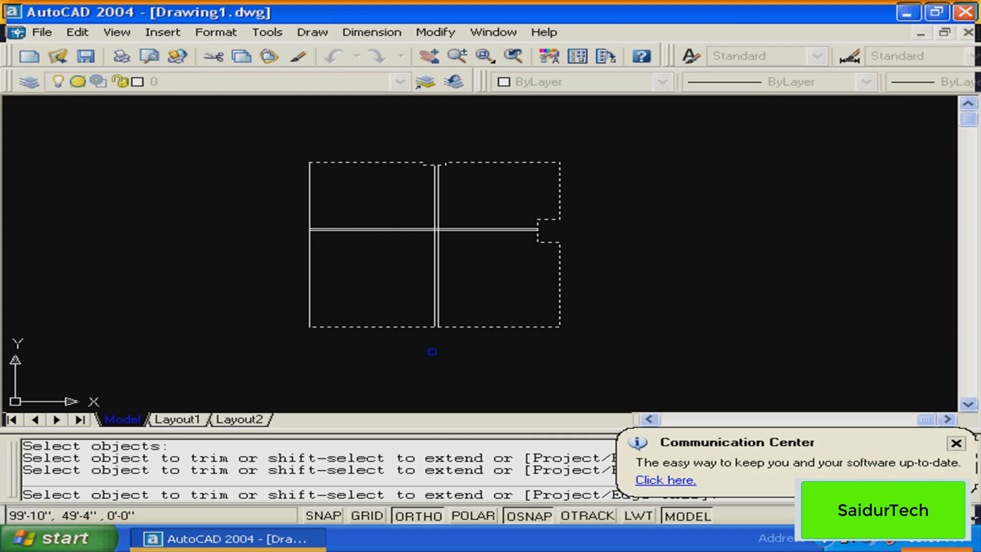
key("Return")
key("Escape")
middle_click_drag(508, 300, 498, 309)
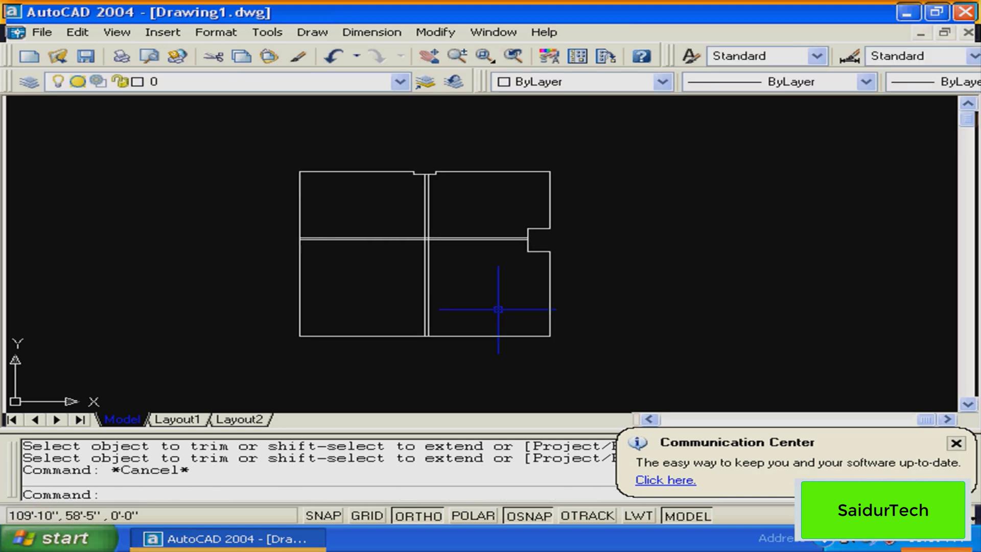
type("z")
key("Return")
left_click(600, 141)
key("Escape")
scroll(289, 233, "up", 2)
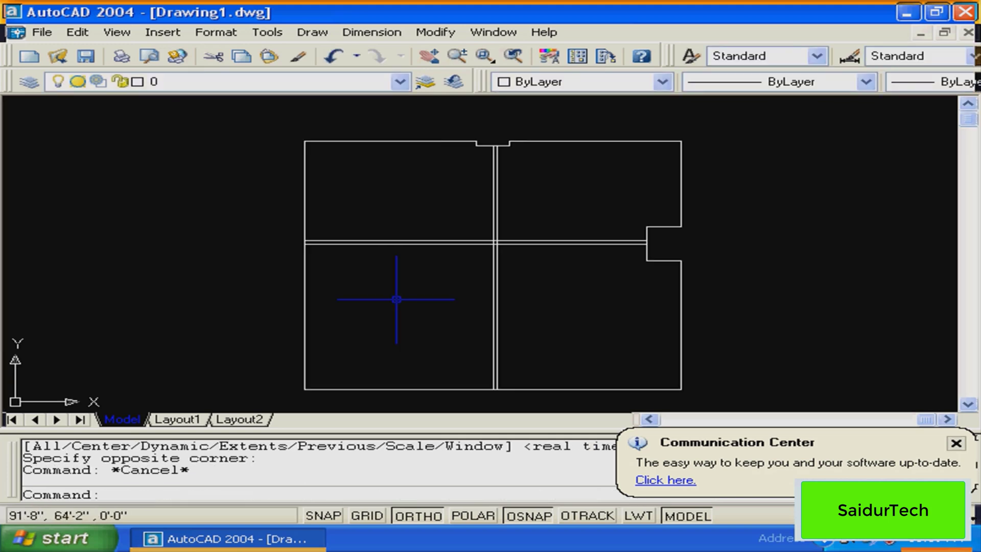
middle_click_drag(583, 299, 545, 300)
key("Escape")
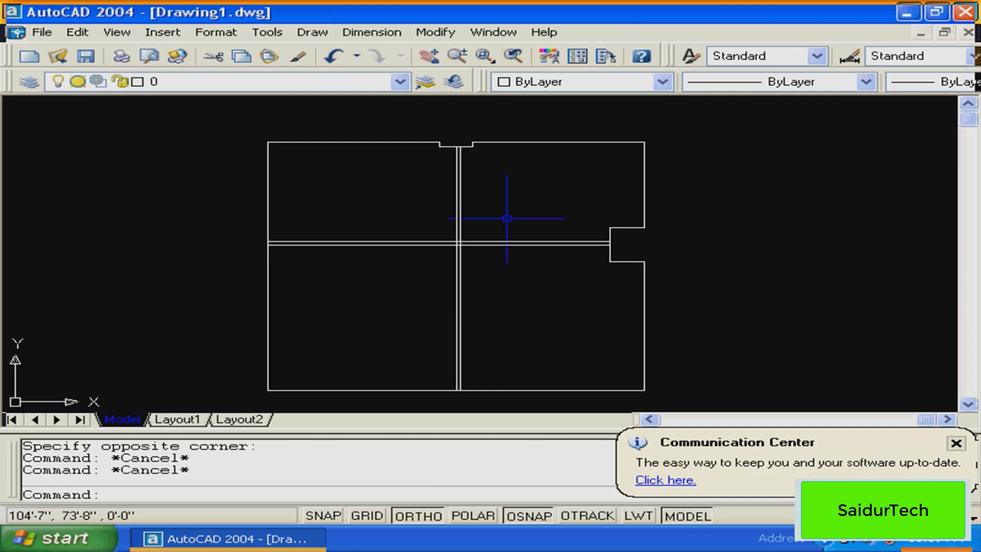
mouse_move(535, 346)
middle_mouse_down()
mouse_move(525, 310)
mouse_move(491, 318)
mouse_move(527, 326)
mouse_move(523, 349)
mouse_move(489, 352)
mouse_move(571, 304)
mouse_move(557, 306)
middle_mouse_up()
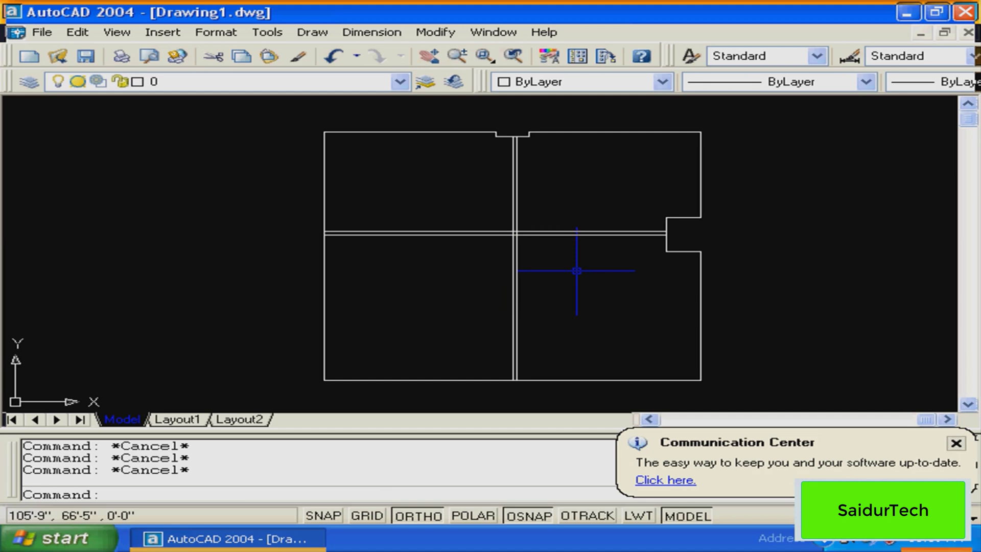
middle_click_drag(577, 270, 504, 277)
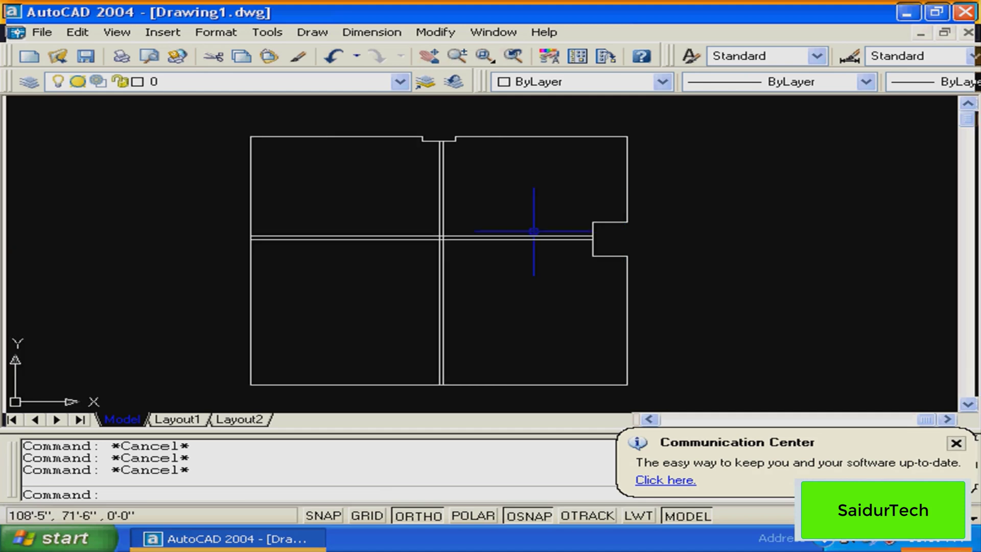
Offset the notched outer outline polyline 5" inward to form the outer wall thickness
type("o")
key("Return")
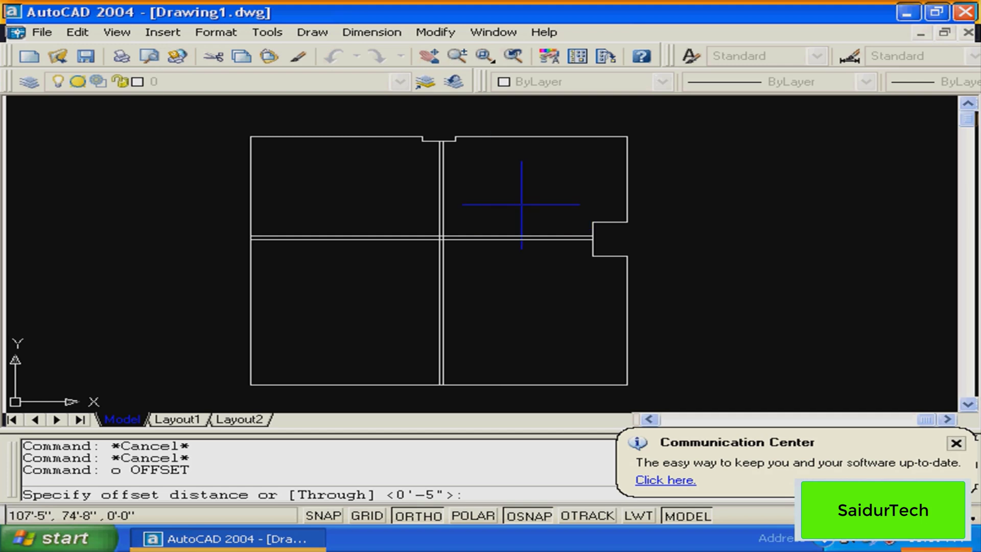
type("5")
key("Return")
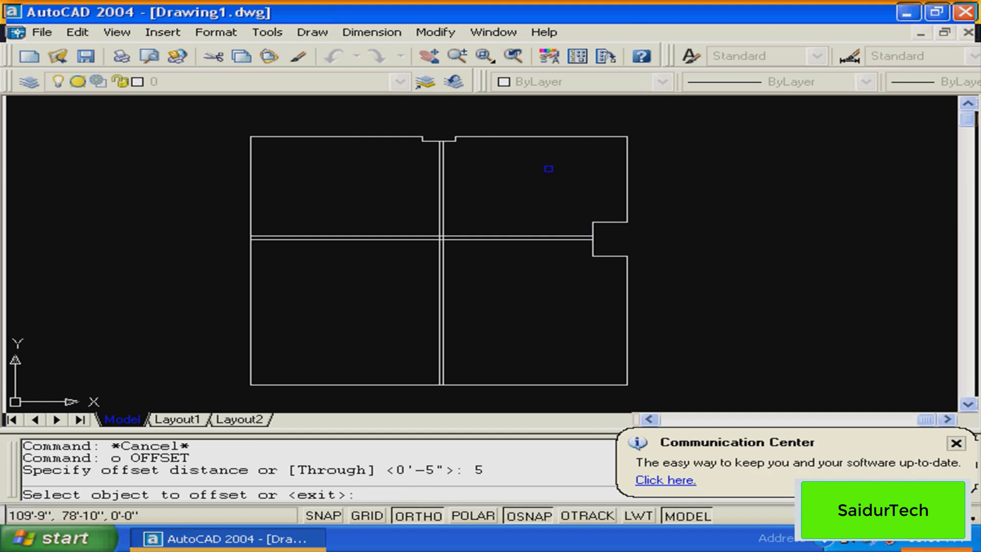
left_click(548, 137)
left_click(537, 189)
key("Escape")
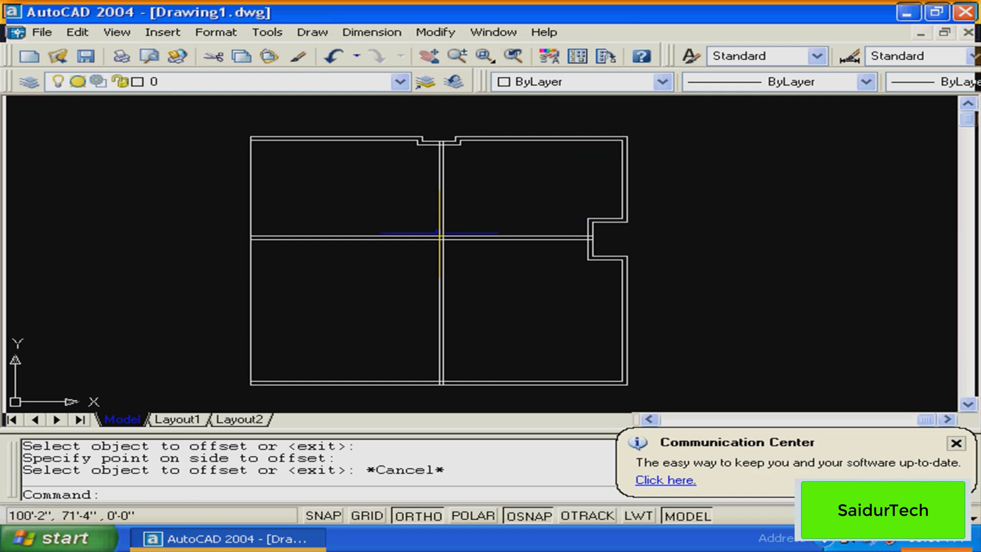
Trim the upper ends of the two vertical partition lines back to the inner wall line at the top notch
middle_click_drag(515, 214, 535, 266)
key("Escape")
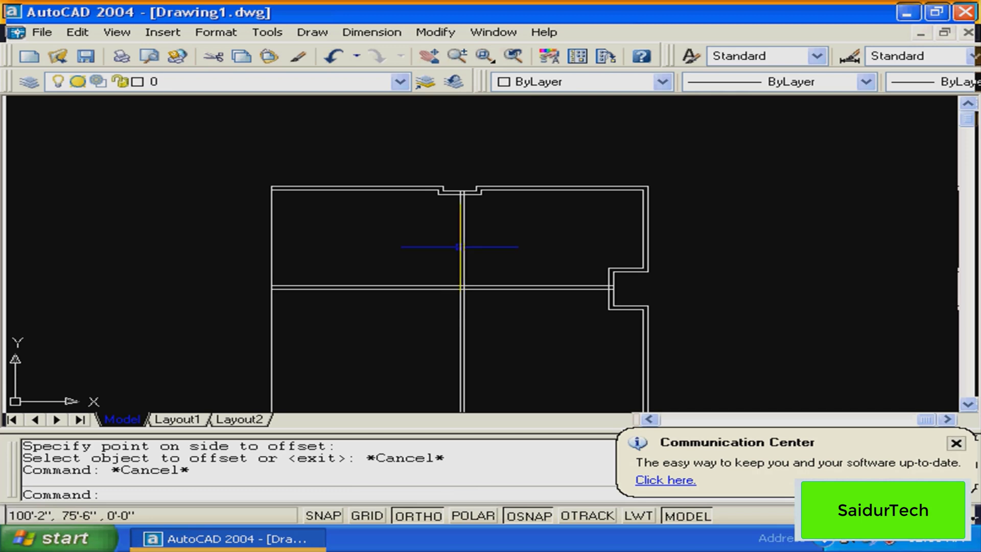
type("z")
key("Return")
left_click(584, 140)
left_click(390, 222)
key("Escape")
key("Escape")
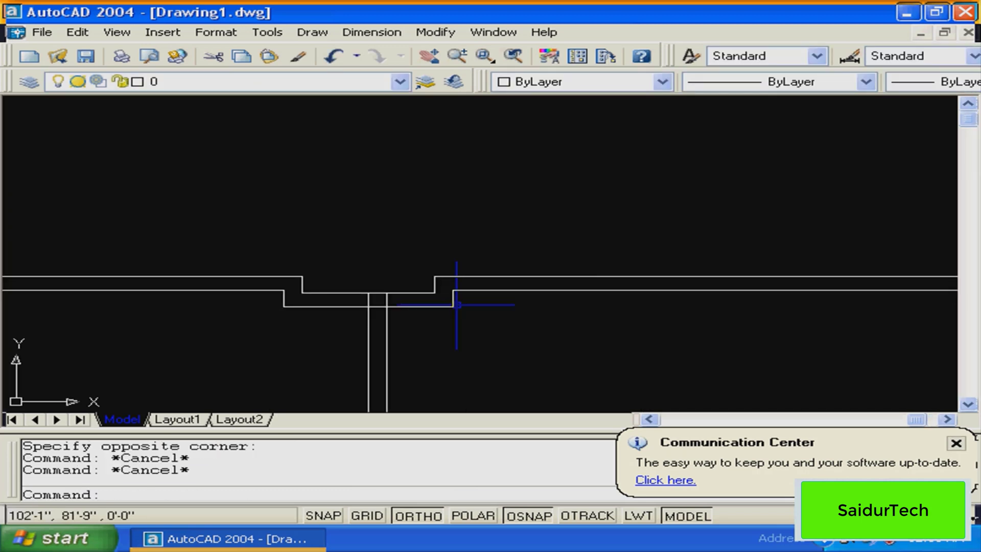
type("tr")
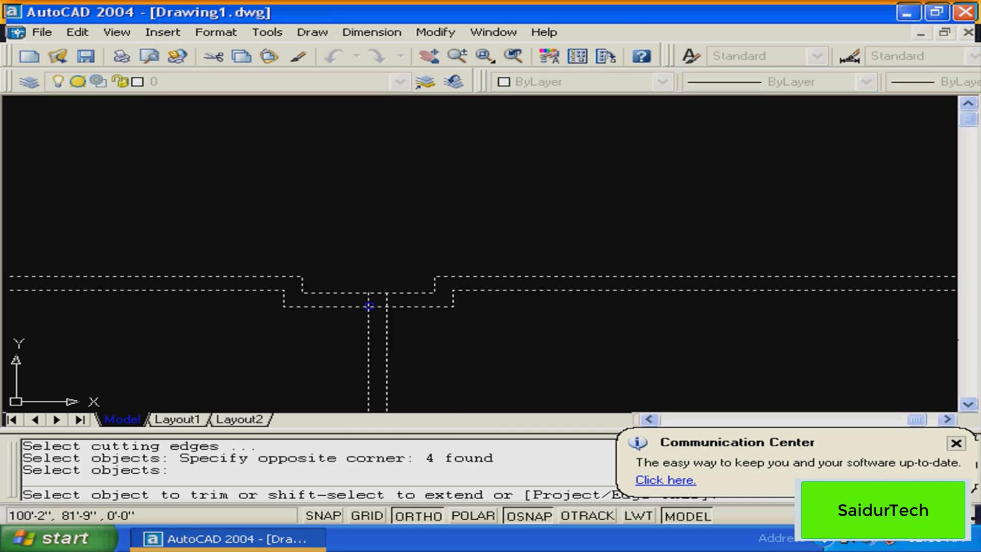
left_click(369, 304)
left_click(369, 304)
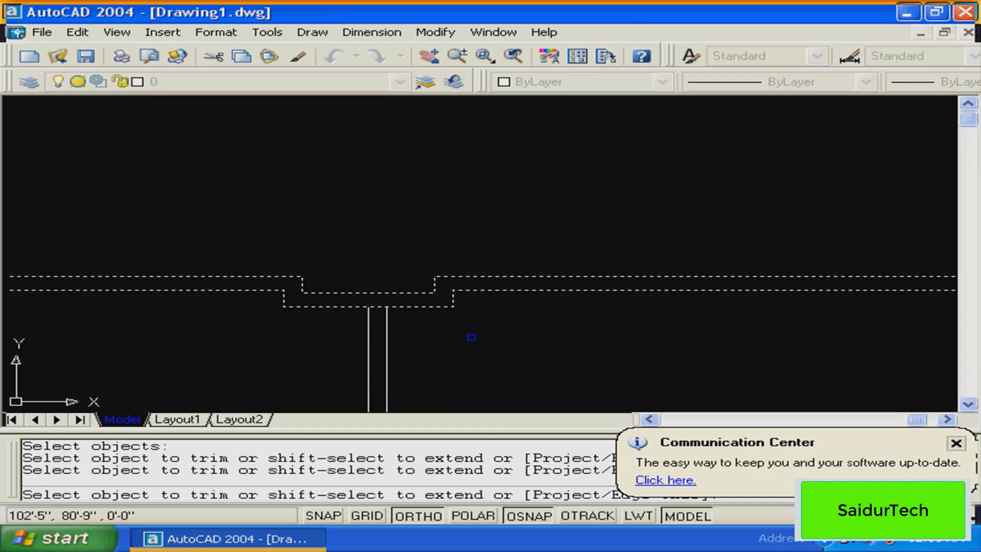
scroll(360, 163, "down", 5)
middle_click_drag(360, 162, 319, 136)
key("Return")
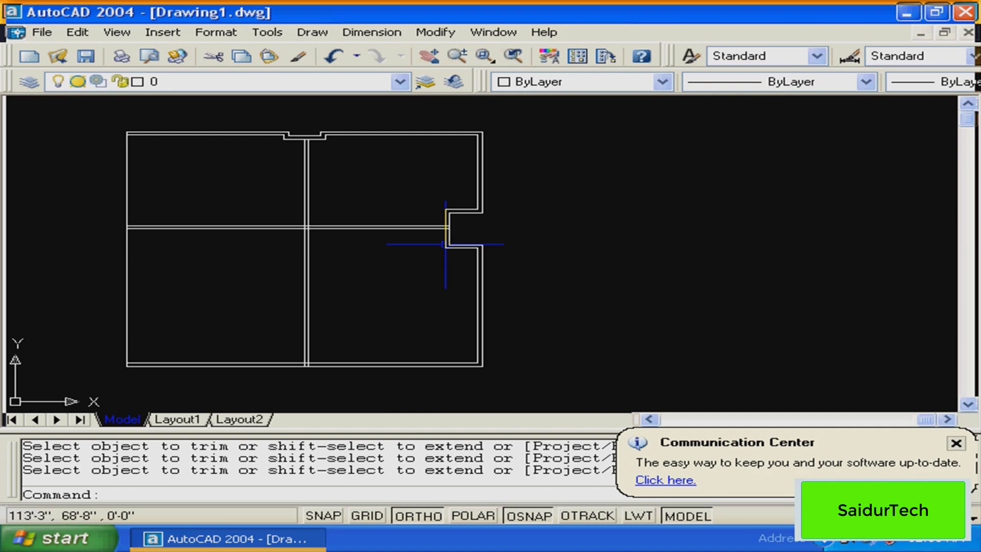
Trim the horizontal partition lines back to the inner wall line at the right-side notch and open that wall line between them
type("z")
key("Return")
scroll(443, 210, "up", 6)
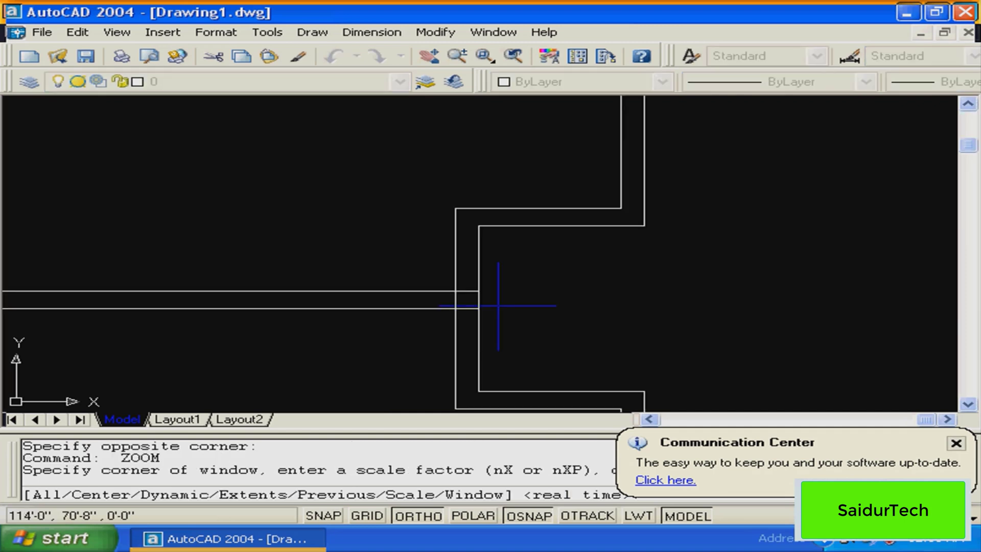
key("Escape")
type("tr")
key("Return")
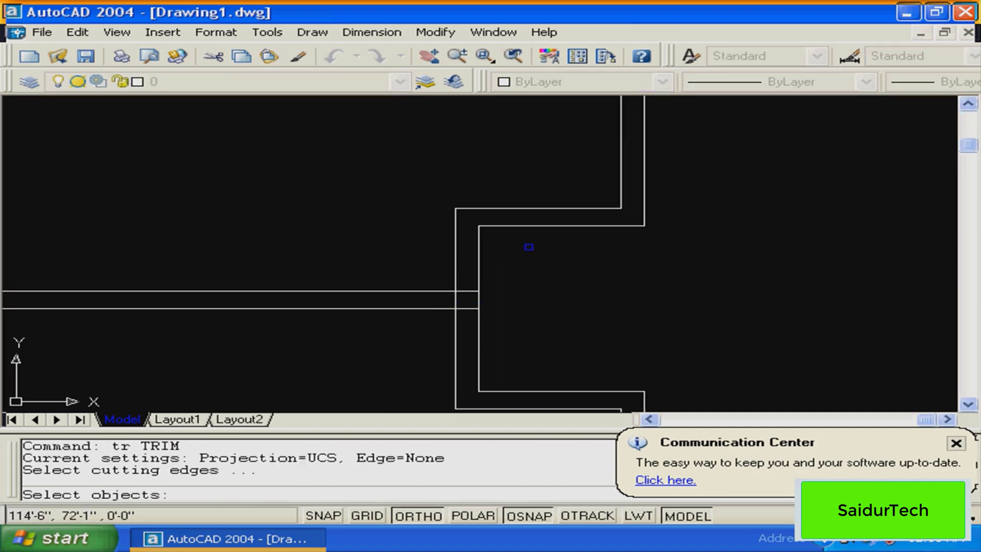
left_click(529, 247)
left_click(464, 290)
key("Return")
left_click(465, 290)
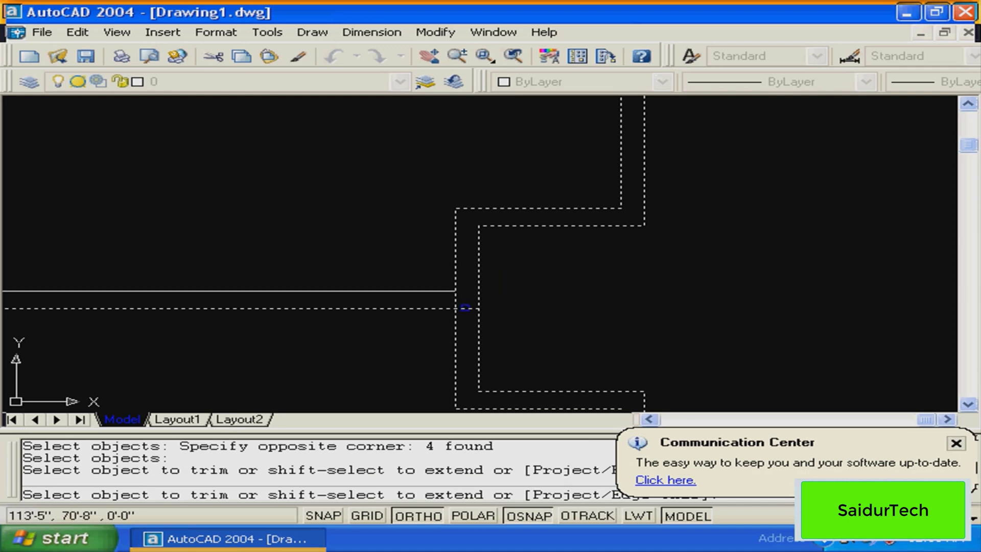
left_click(465, 308)
key("Return")
Trim the inner wall line between the two vertical partition lines at the top notch
scroll(488, 306, "down", 1)
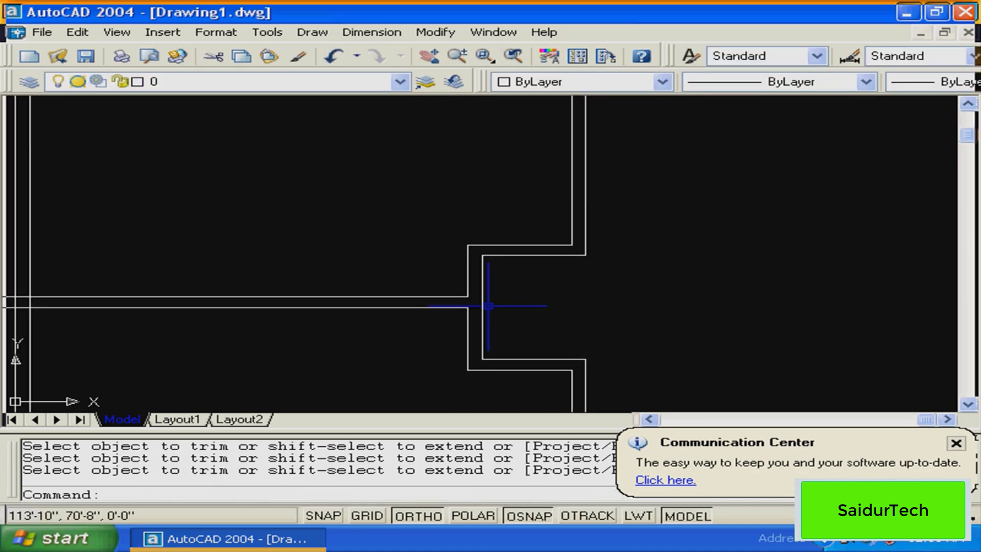
scroll(488, 305, "down", 2)
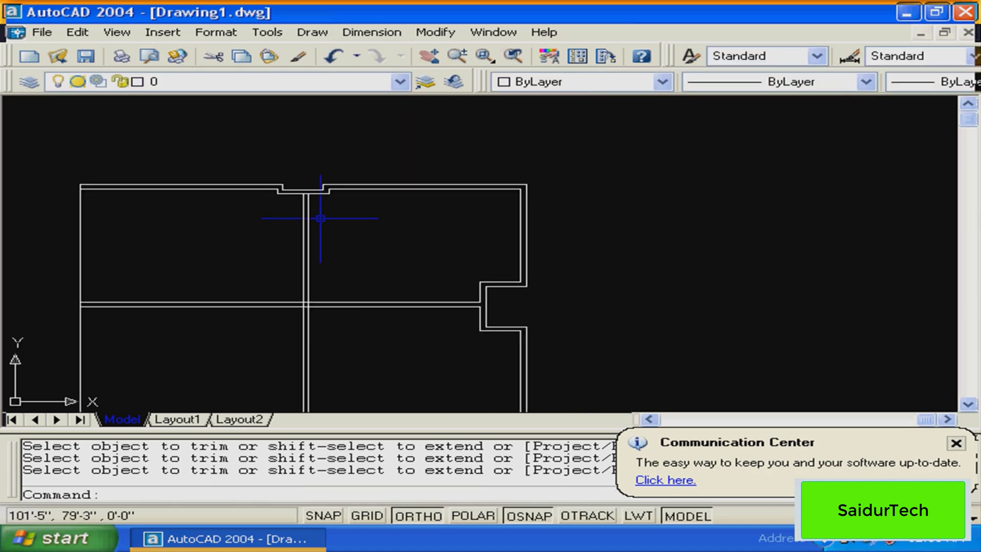
type("z")
key("Return")
left_click(329, 171)
left_click(266, 231)
key("Escape")
type("t")
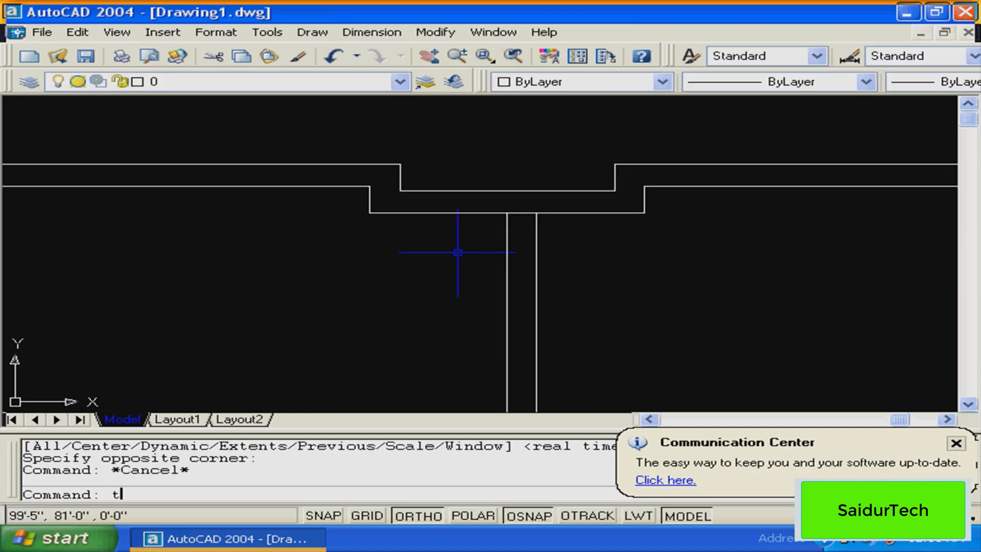
type("r")
key("Return")
left_click(608, 174)
left_click(478, 257)
key("Return")
left_click(521, 213)
key("Return")
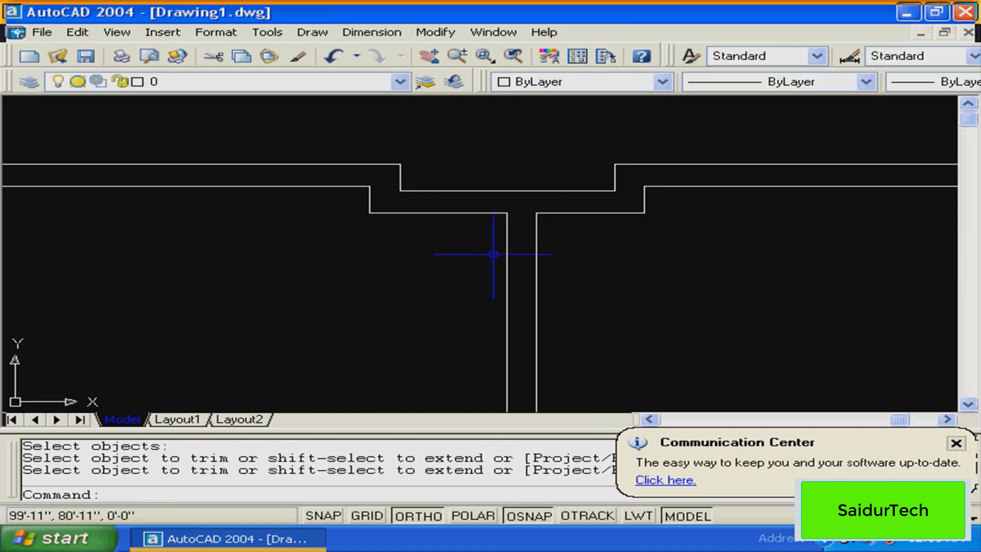
Trim the four line segments inside the central crossing of the vertical and horizontal partition walls
scroll(493, 254, "down", 6)
middle_click_drag(495, 202, 450, 199)
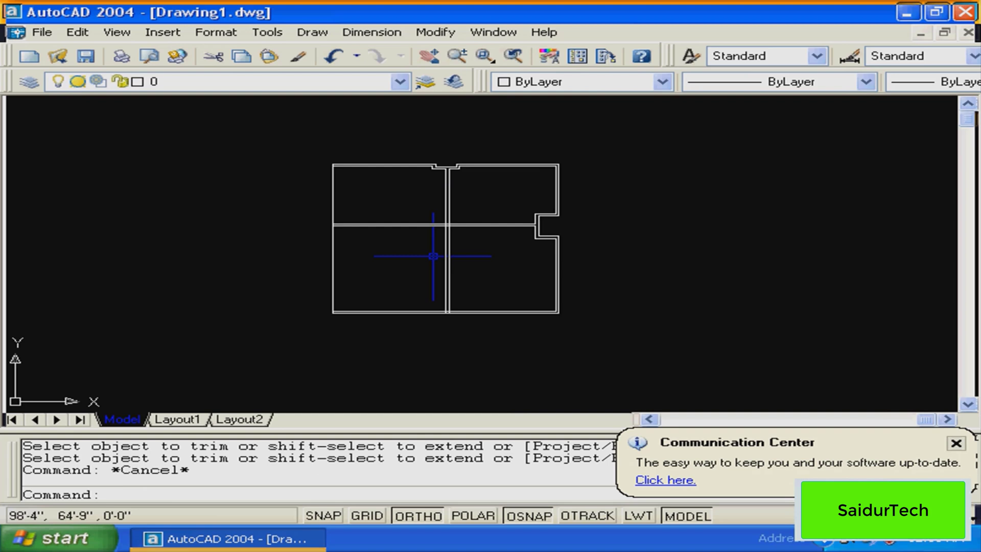
type("z")
key("Return")
left_click(425, 254)
left_click(464, 185)
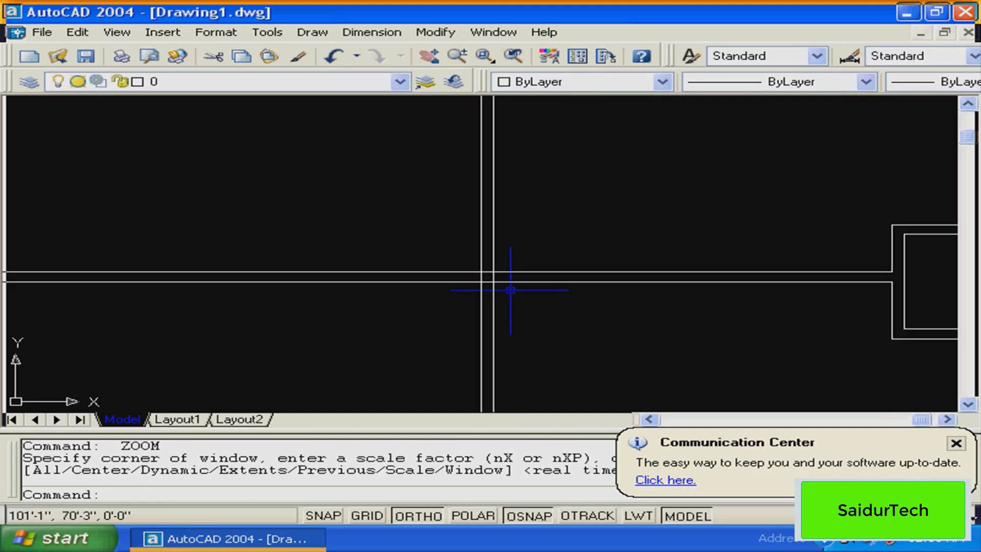
type("tr")
key("Return")
left_click(596, 234)
left_click(510, 284)
key("Return")
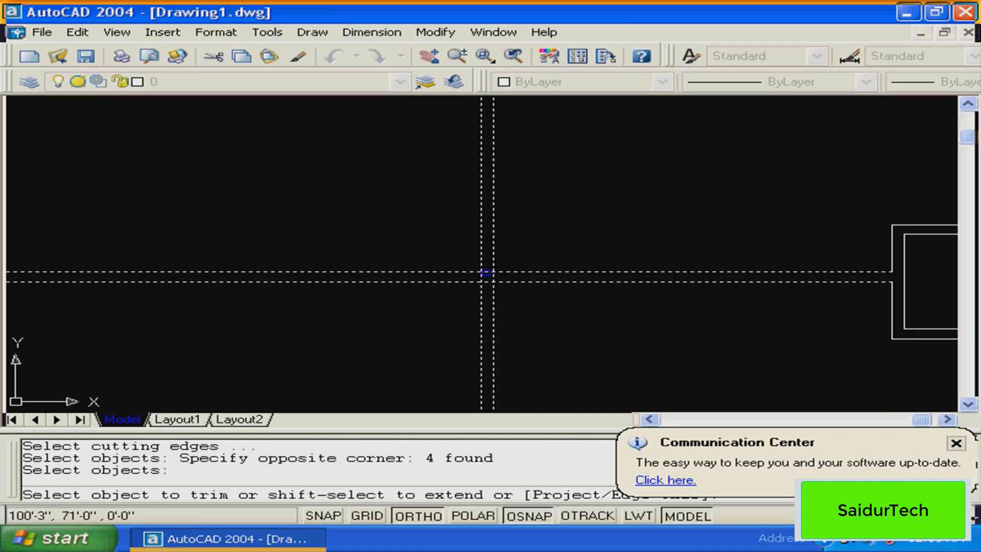
left_click(486, 272)
left_click(494, 277)
left_click(488, 282)
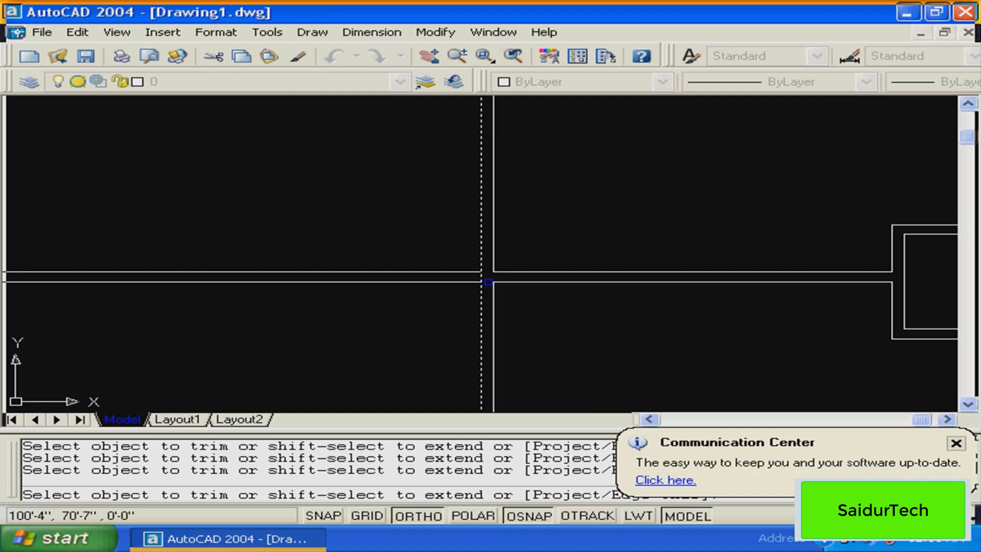
left_click(481, 278)
key("Return")
Trim the lower ends of the vertical partition lines back to the bottom inner wall line and open that line between them
scroll(472, 293, "down", 5)
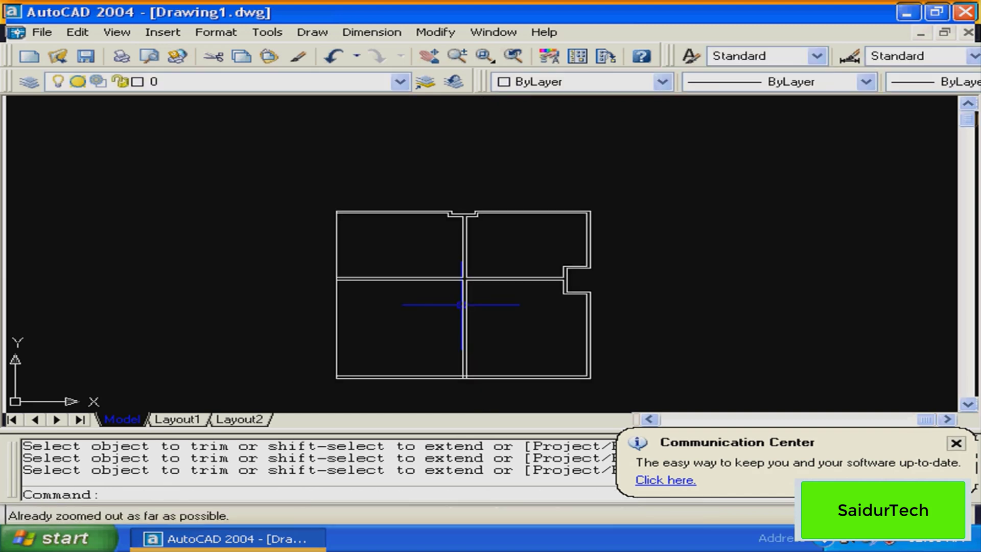
middle_click_drag(461, 304, 474, 213)
key("Escape")
type("z")
key("Return")
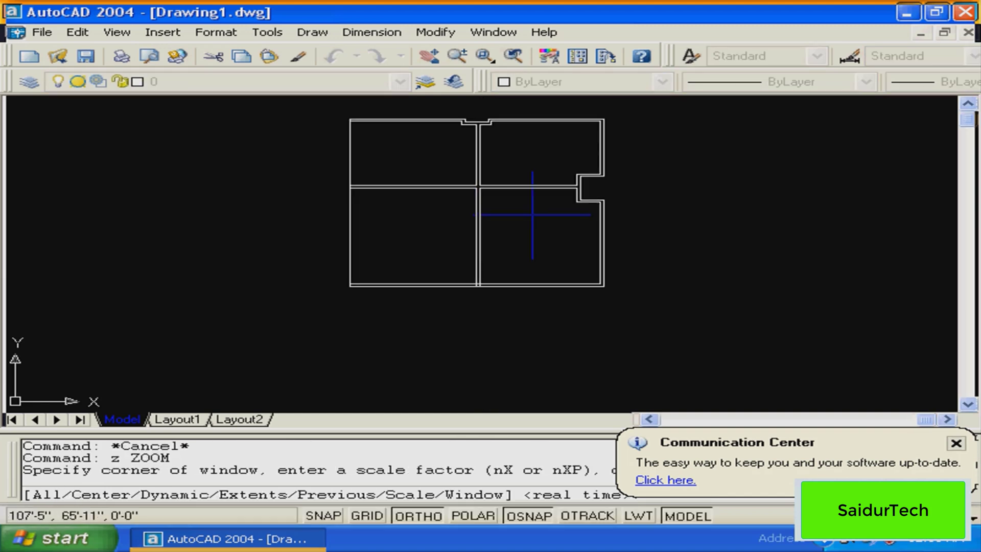
left_click(532, 214)
left_click(431, 331)
key("Escape")
type("tr")
key("Return")
left_click(492, 276)
left_click(433, 319)
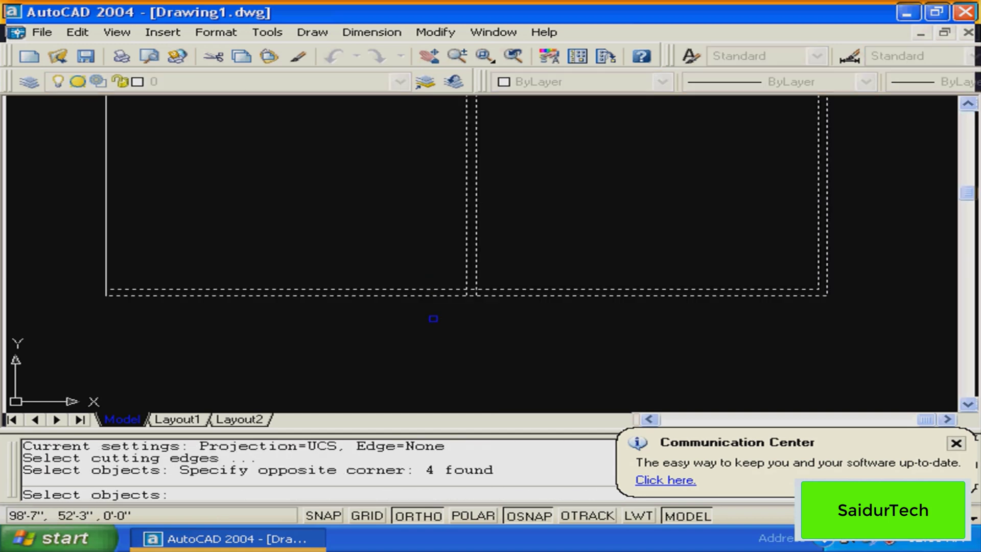
key("Return")
left_click(471, 291)
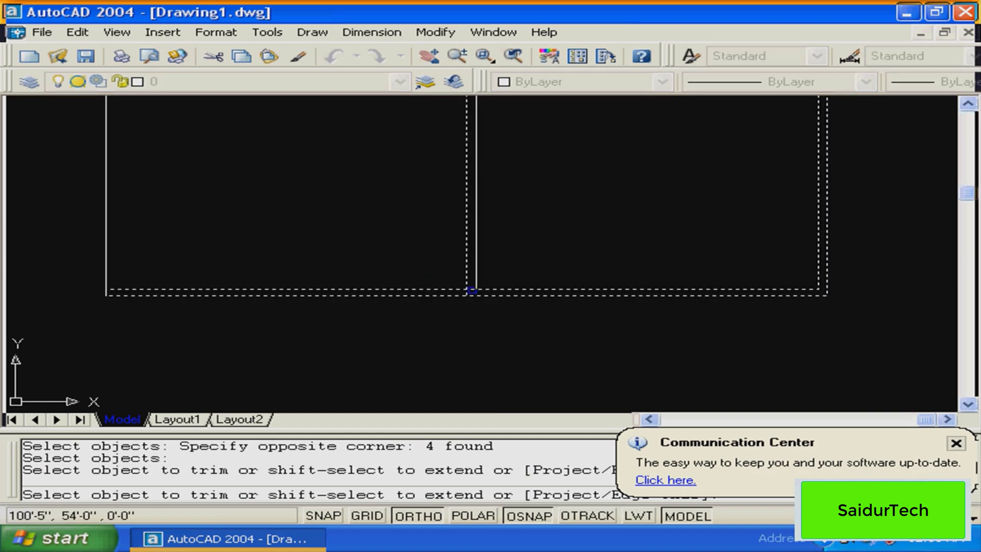
left_click(466, 291)
key("Return")
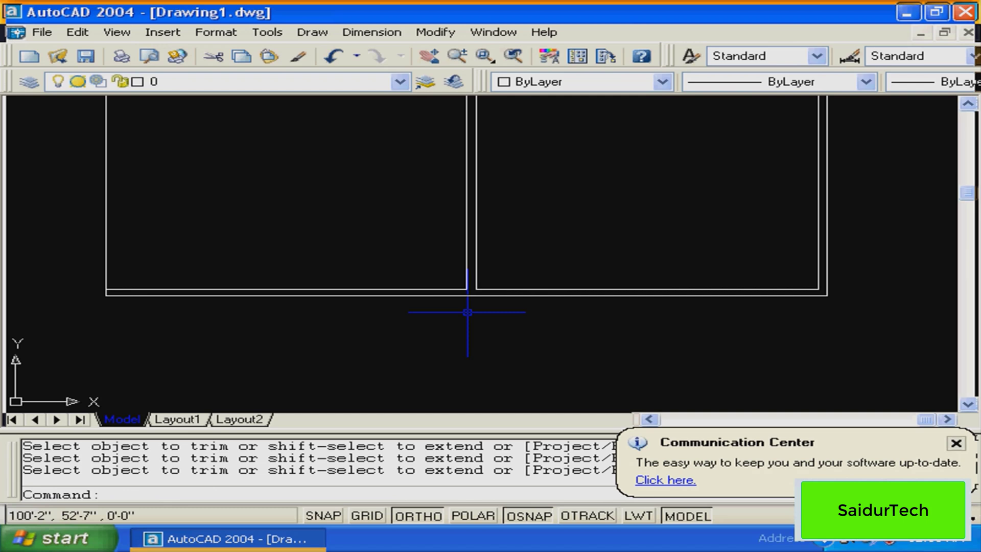
Examine the wall junctions across the plan, from the right-side notch to the single-line left outer wall
middle_click_drag(519, 266, 278, 342)
middle_click_drag(456, 179, 459, 267)
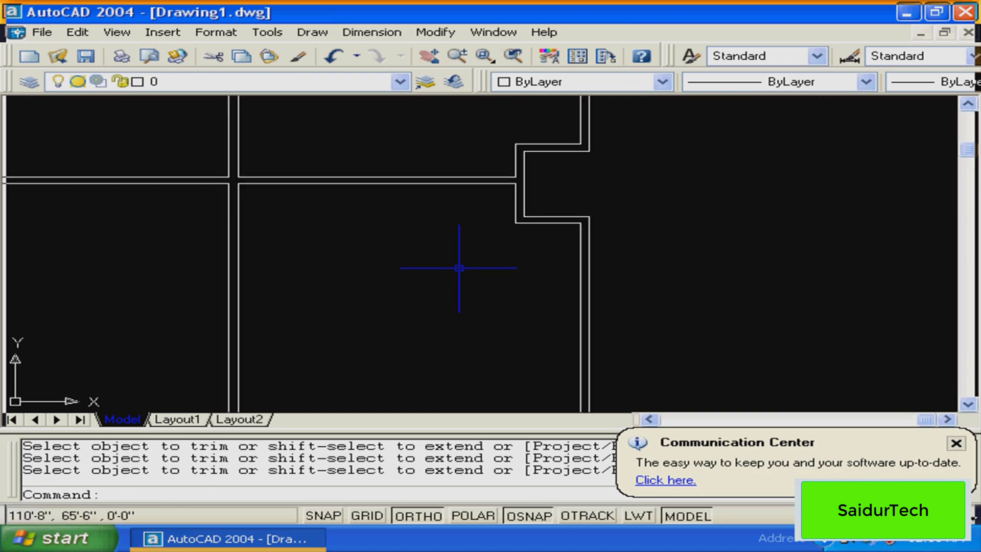
mouse_move(316, 123)
middle_mouse_down()
mouse_move(473, 308)
mouse_move(589, 204)
mouse_move(465, 188)
middle_mouse_up()
scroll(470, 266, "down", 3)
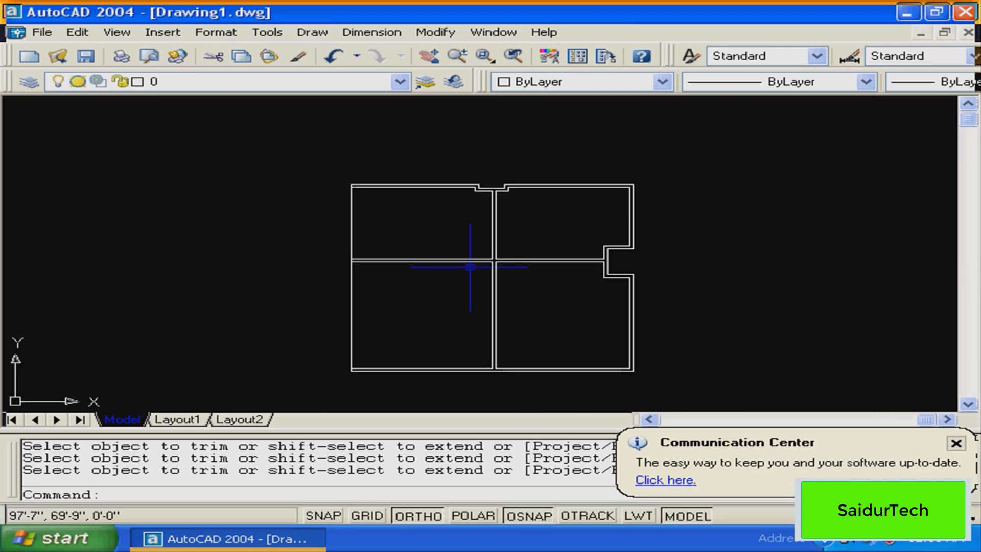
scroll(470, 266, "down", 2)
key("Escape")
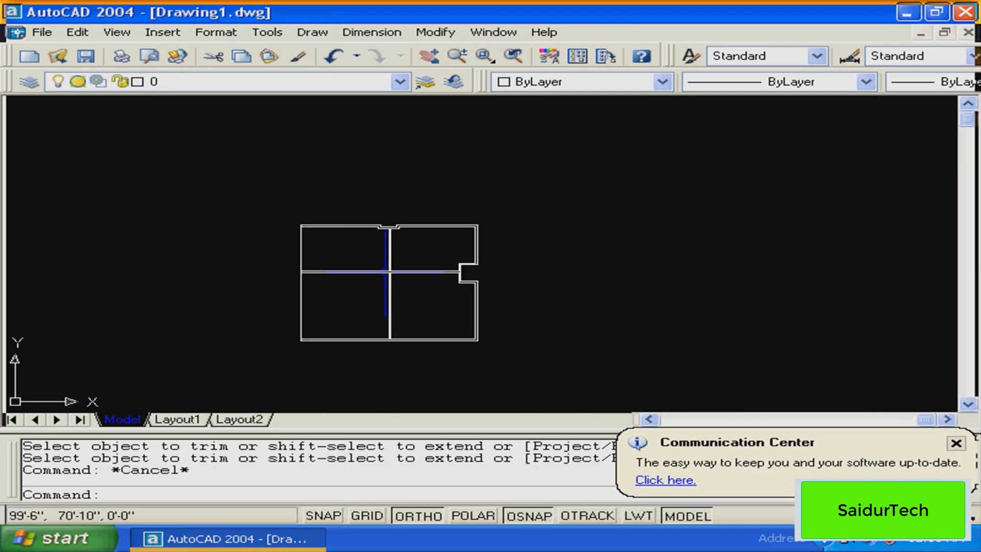
type("z")
key("Return")
left_click(314, 321)
left_click(494, 183)
key("Return")
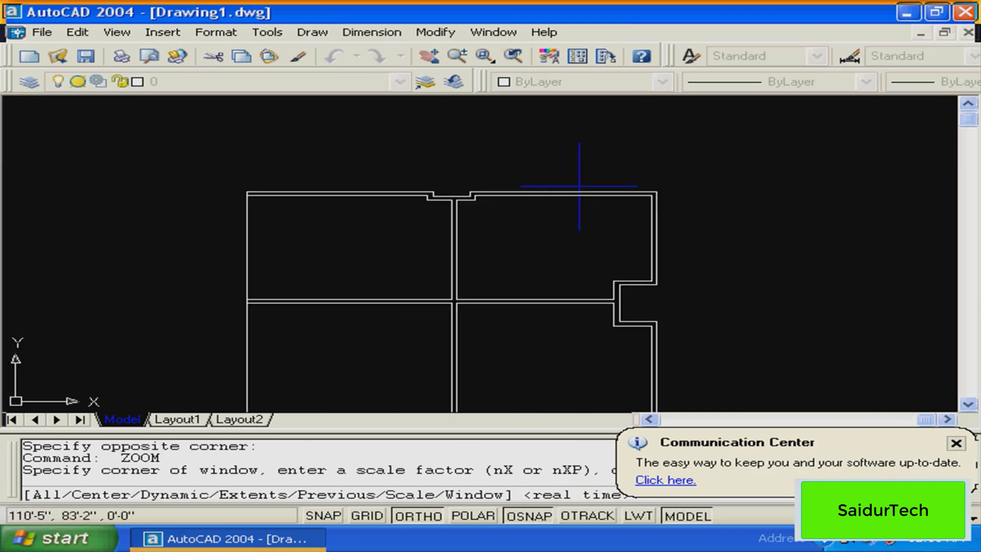
left_click(510, 155)
left_click(148, 360)
middle_click_drag(605, 245, 501, 226)
key("Escape")
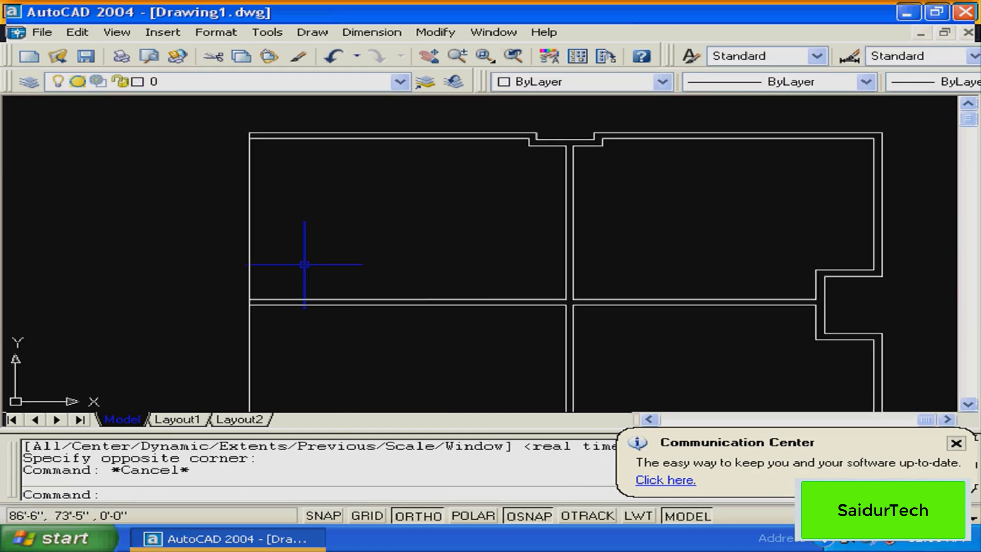
Offset the left outer wall line 5" inward to form the wall thickness
type("o")
key("Return")
type("5")
key("Return")
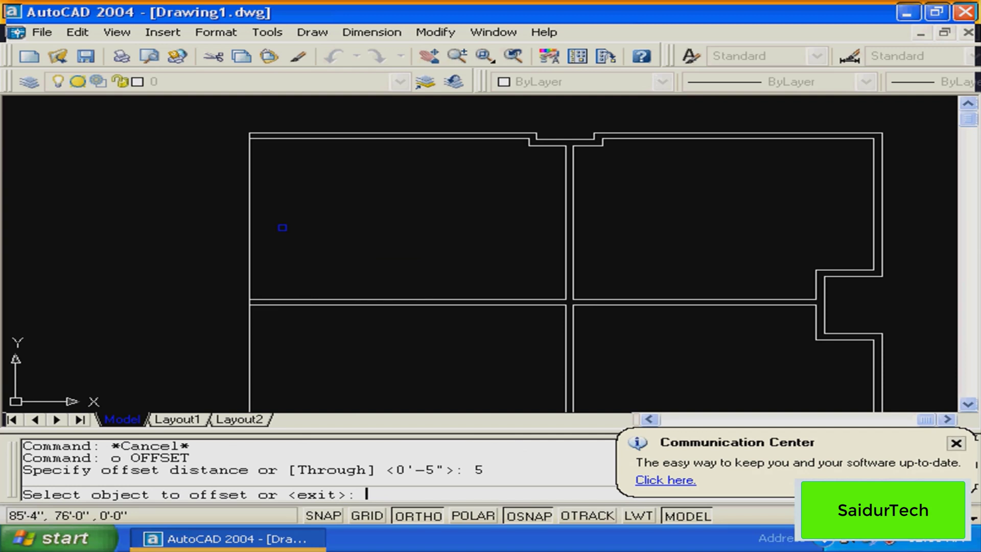
left_click(248, 235)
left_click(315, 250)
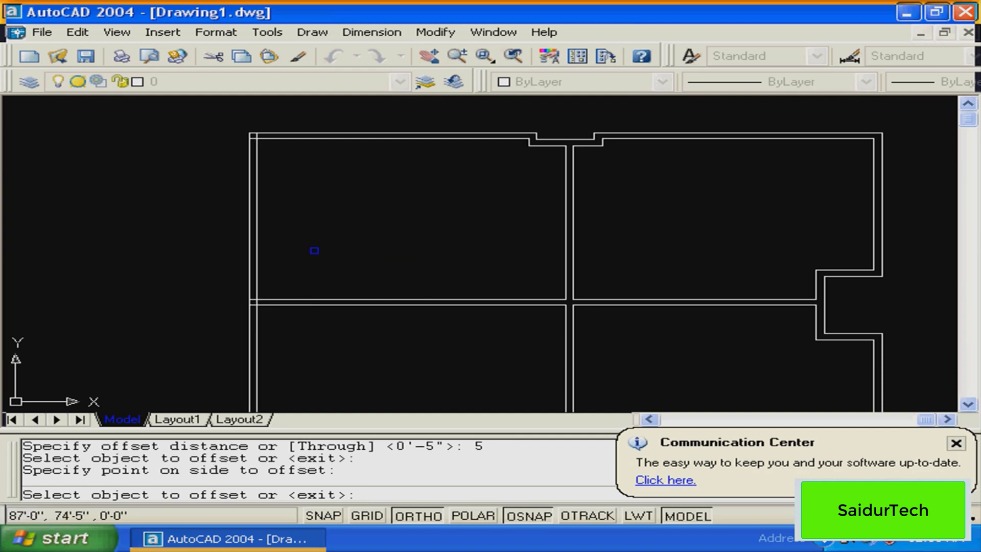
key("Escape")
type("tr")
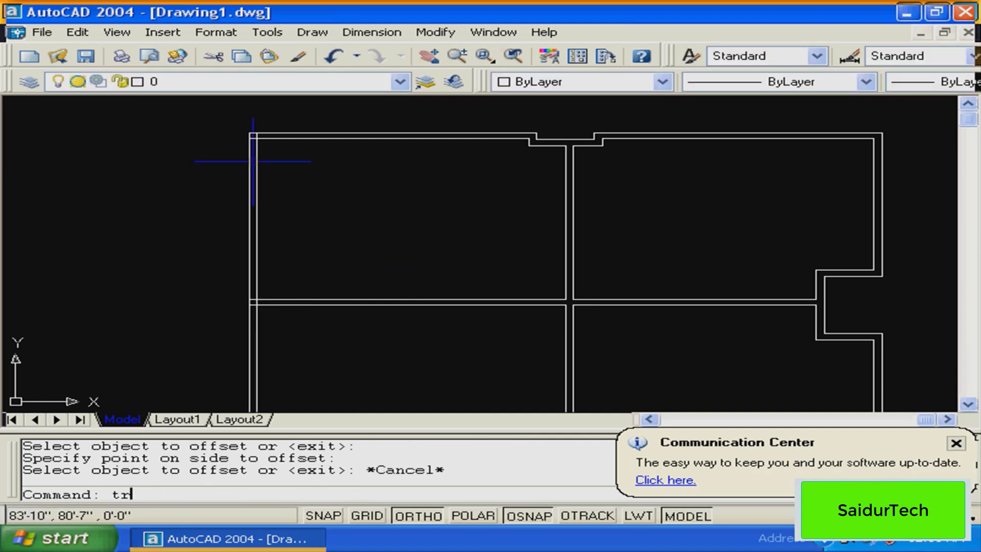
key("Return")
left_click(265, 150)
left_click(242, 126)
key("Return")
middle_click_drag(265, 150, 256, 306)
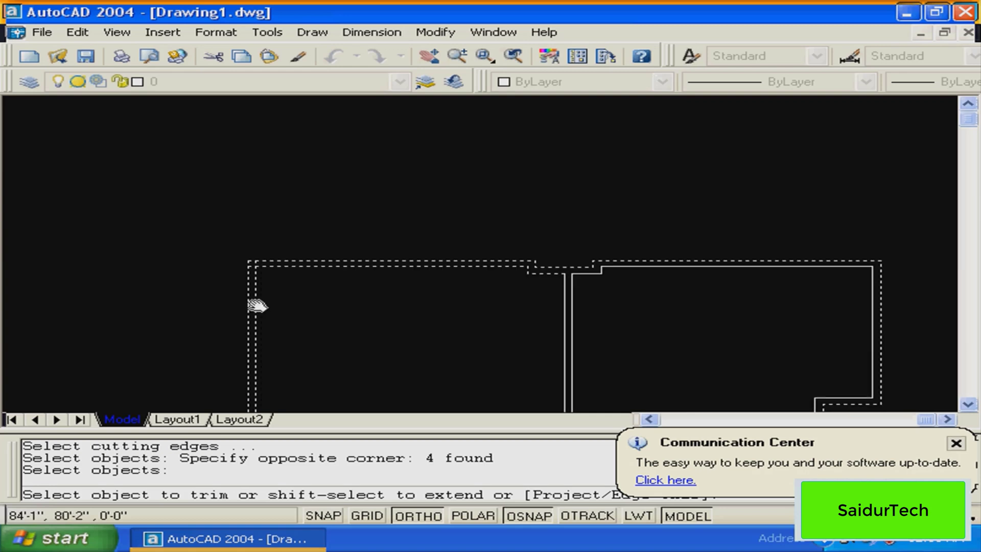
key("Escape")
Trim the overlapping ends of the inner wall lines at the upper-left corner of the plan
type("z")
key("Return")
left_click(298, 208)
left_click(201, 313)
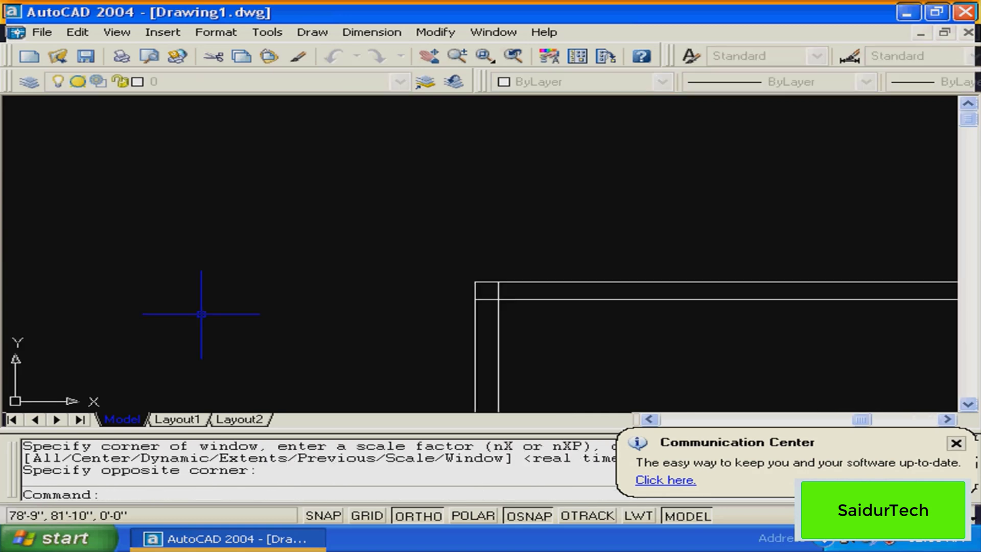
middle_click_drag(422, 300, 261, 217)
key("Escape")
type("tr")
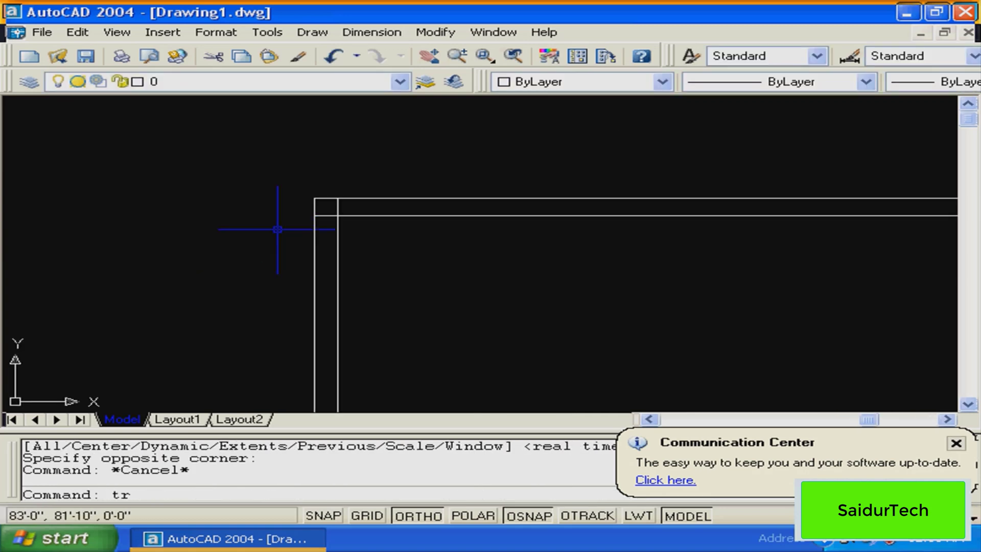
key("Return")
left_click(357, 240)
left_click(296, 186)
key("Return")
left_click(339, 207)
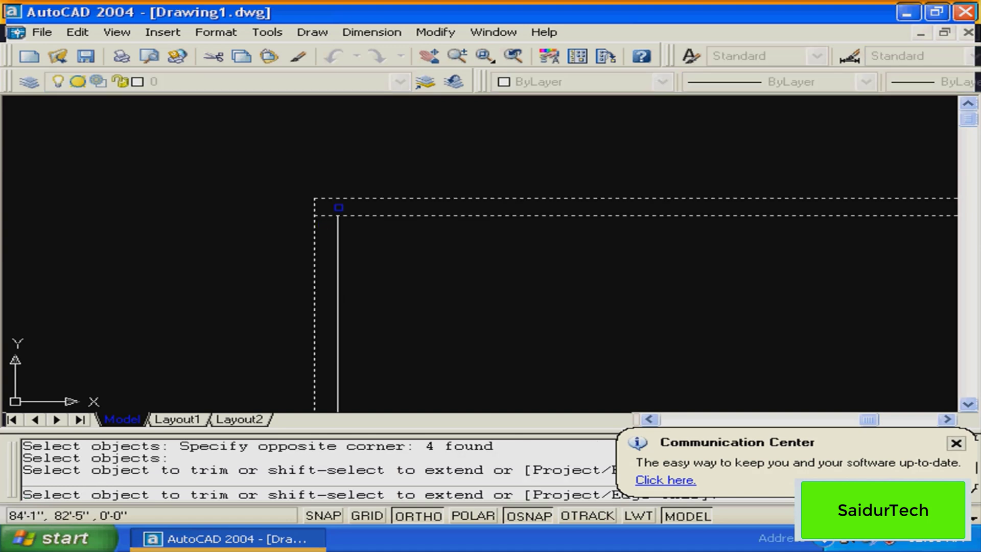
left_click(326, 216)
key("Return")
Trim the horizontal partition lines back to the left inner wall line and open that wall line between them
middle_click_drag(363, 292, 317, 169)
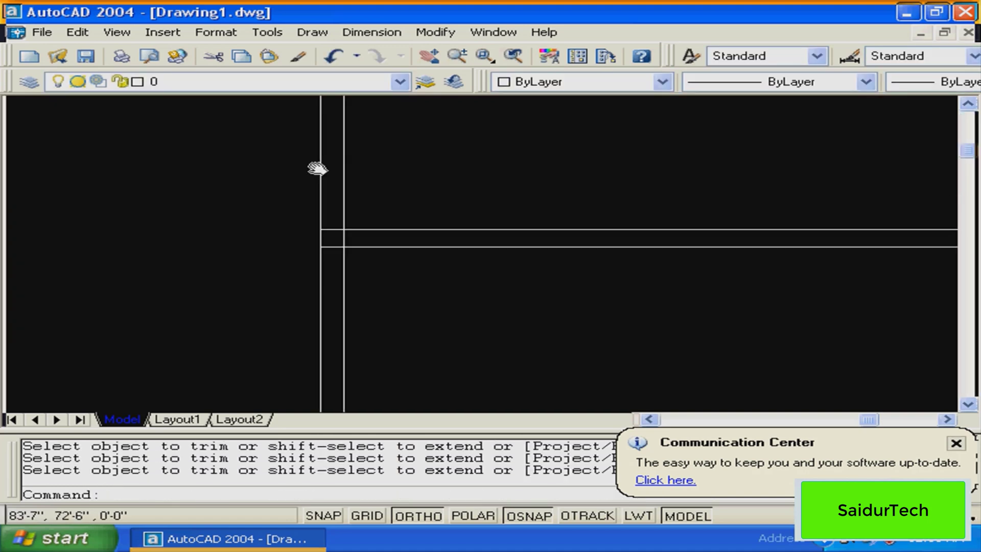
key("Escape")
type("t")
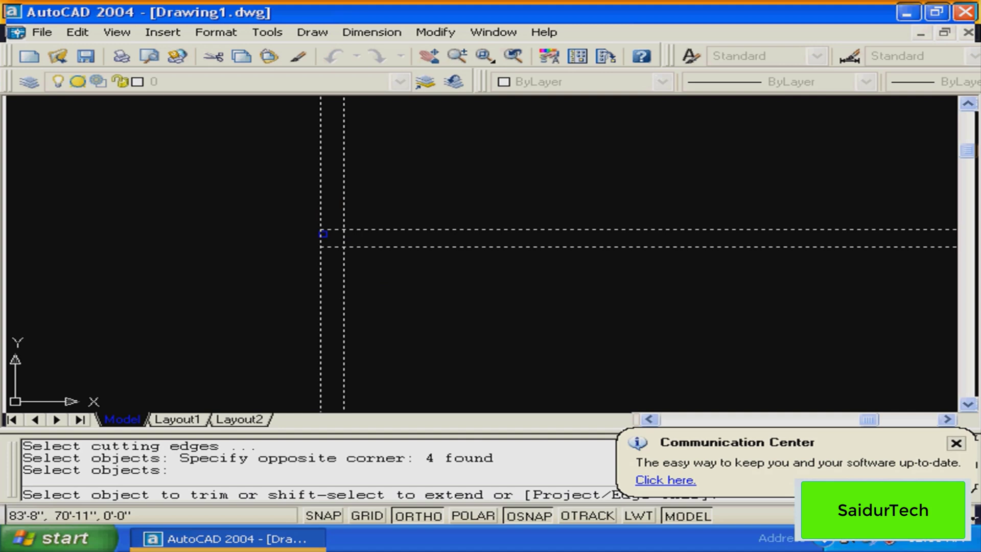
left_click(324, 232)
left_click(344, 238)
left_click(332, 247)
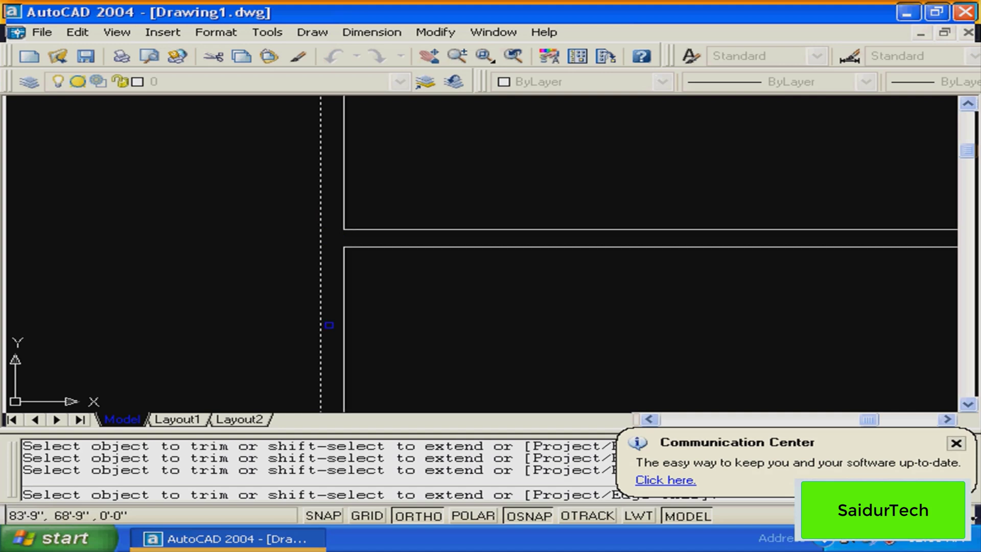
key("Return")
Trim the overlapping ends of the inner wall lines at the lower-left corner of the plan
middle_click_drag(329, 325, 345, 186)
middle_click_drag(320, 409, 339, 288)
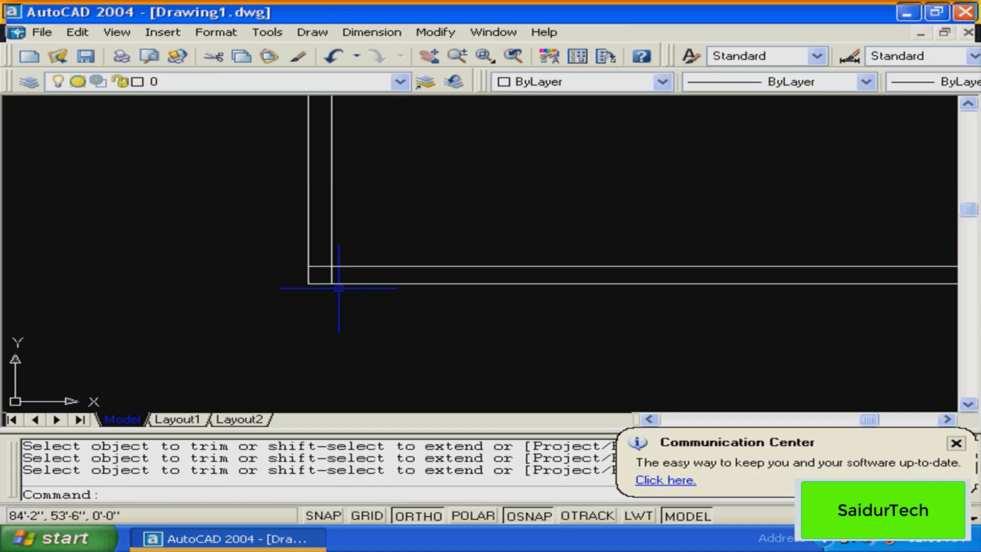
key("Escape")
type("tr")
key("Return")
left_click(345, 302)
left_click(301, 250)
key("Return")
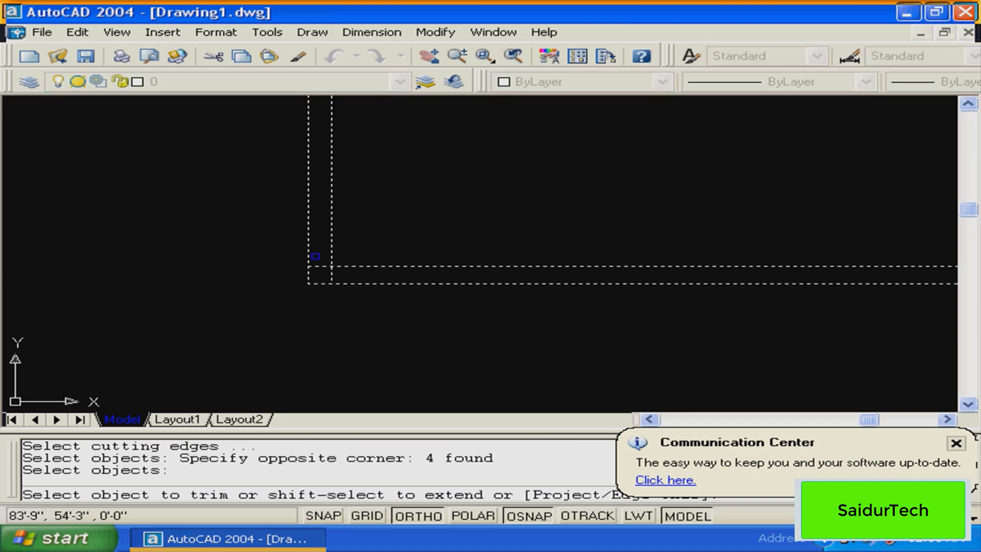
left_click(322, 266)
key("Return")
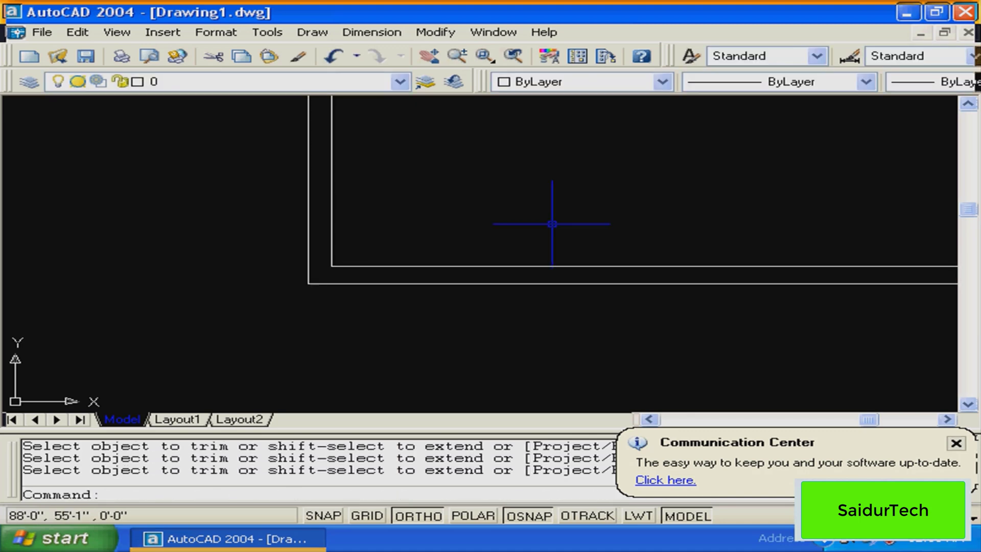
Review the whole floor plan and then the upper-right room for remaining wall junction gaps or overlaps
scroll(551, 224, "down", 5)
mouse_move(552, 224)
middle_mouse_down()
mouse_move(357, 312)
mouse_move(325, 261)
middle_mouse_up()
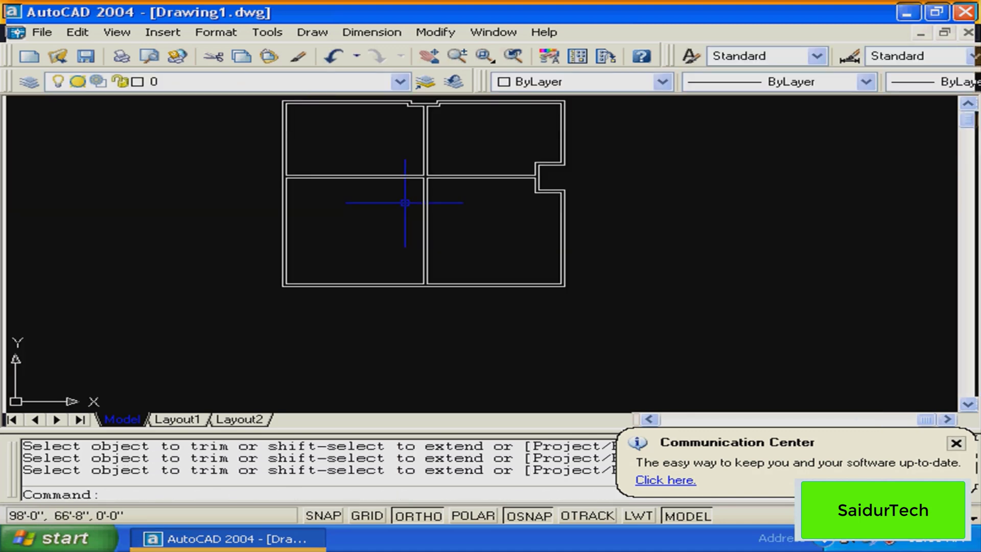
middle_click_drag(405, 203, 402, 274)
key("Escape")
type("z")
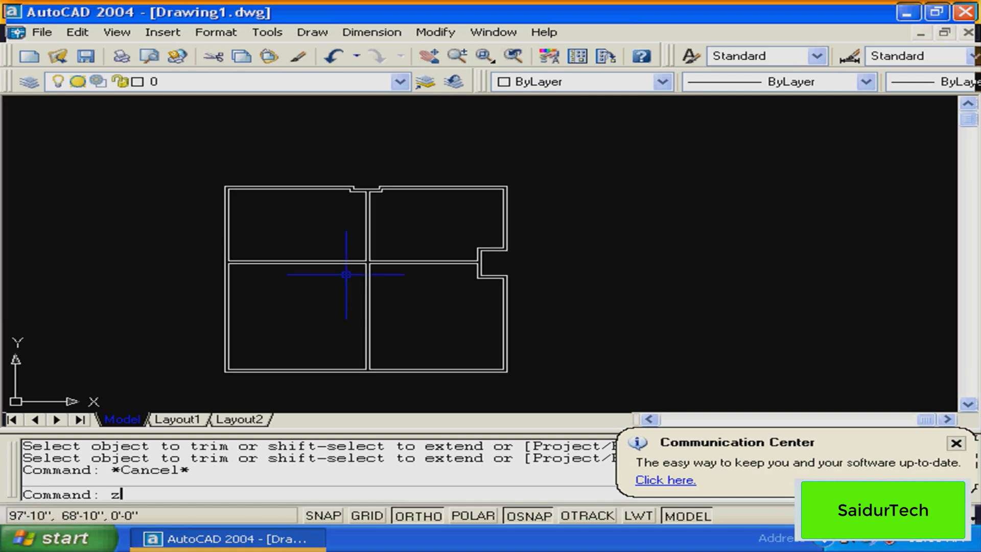
key("Return")
left_click(521, 214)
left_click(315, 297)
key("Escape")
middle_click_drag(315, 297, 293, 412)
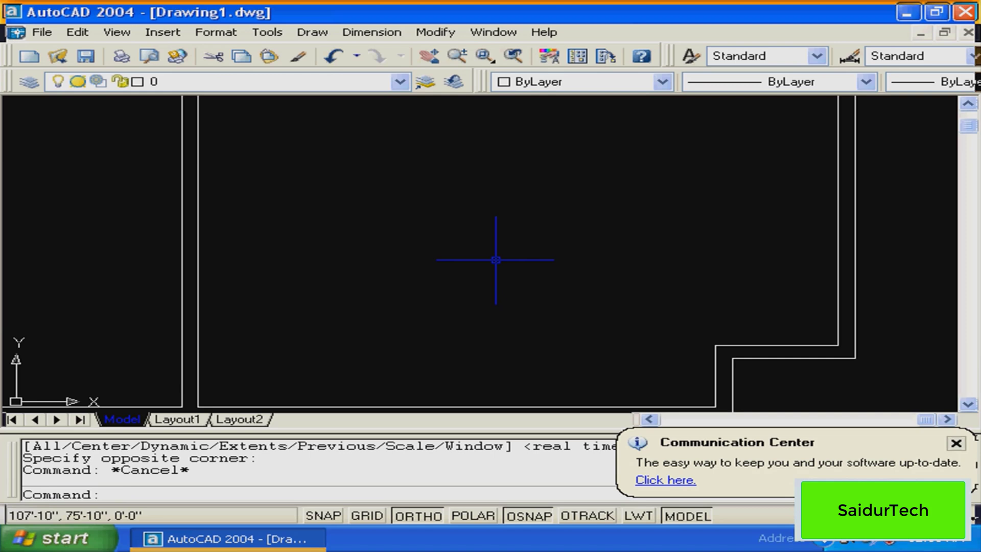
scroll(496, 259, "down", 2)
middle_click_drag(495, 260, 461, 227)
key("Escape")
key("Escape")
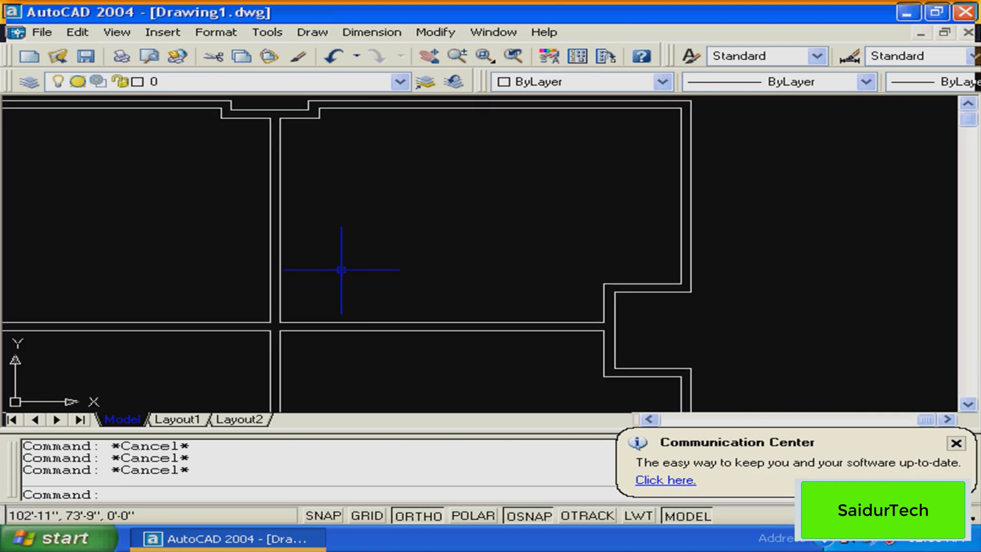
Measure the upper-right room's inner width between its side walls and inner height between the horizontal partition and top wall
type("di")
key("Return")
left_click(280, 221)
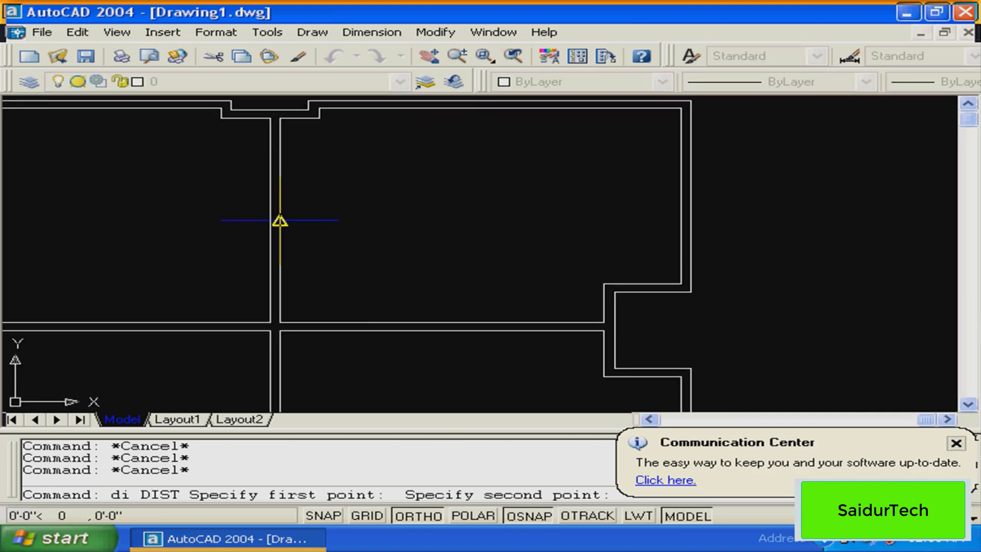
left_click(678, 219)
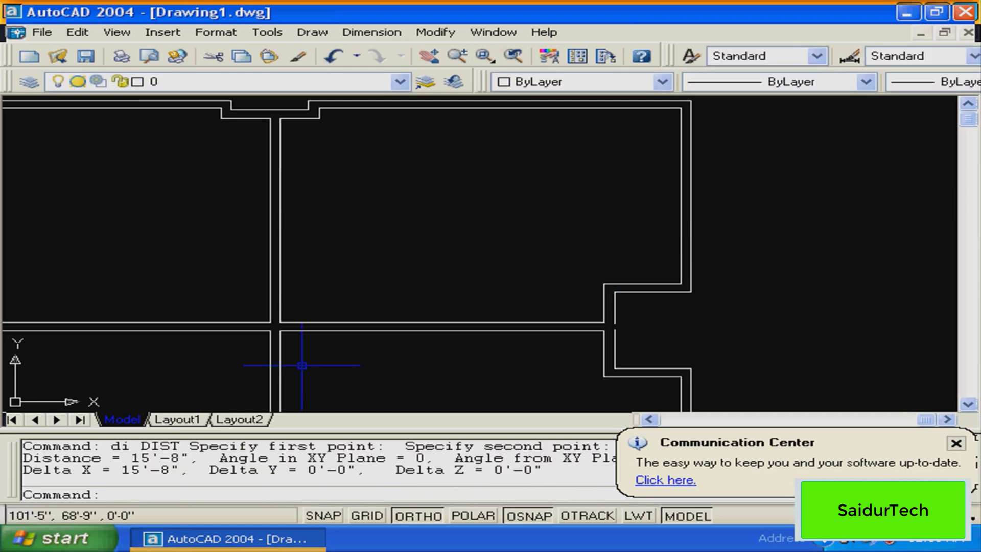
key("Return")
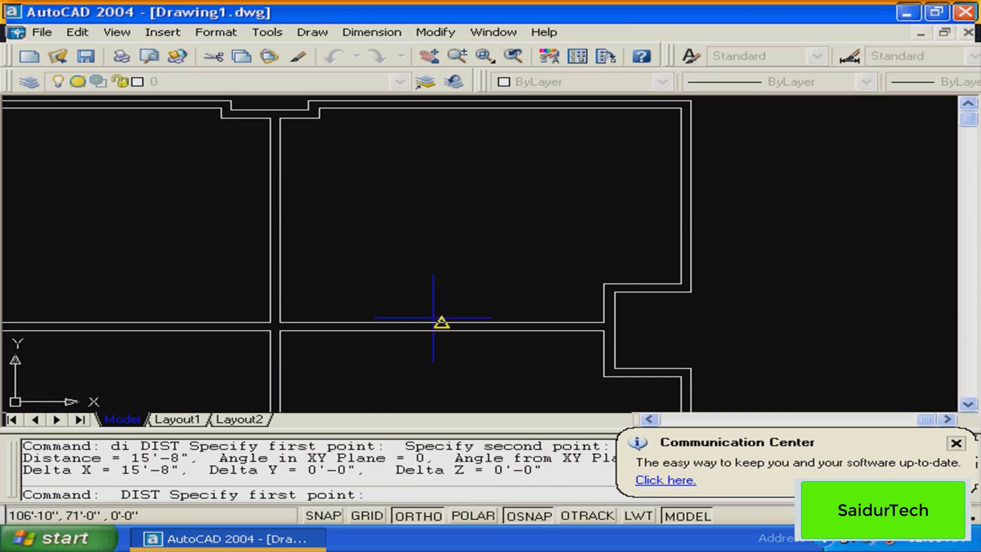
left_click(433, 318)
left_click(442, 128)
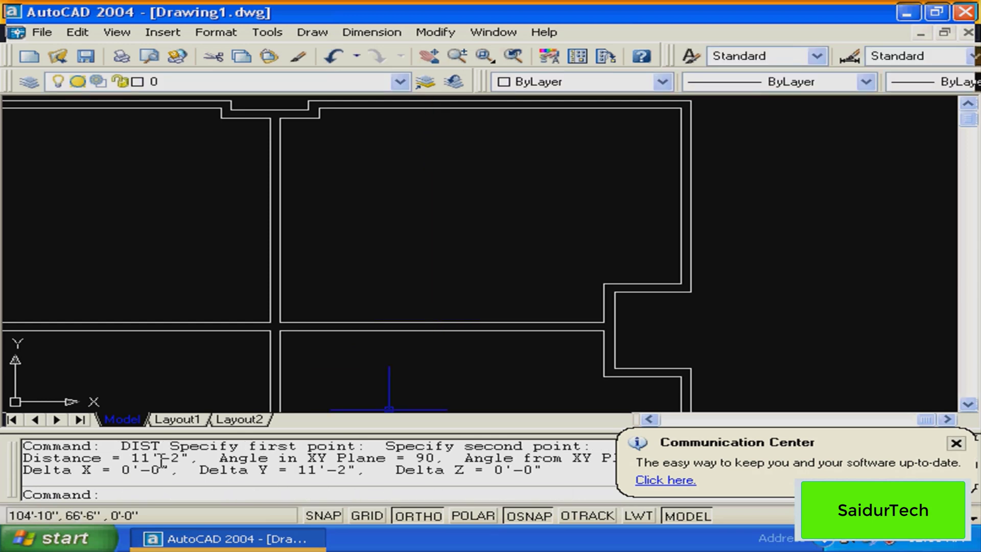
Draw a short vertical polyline across the horizontal partition of the right-hand rooms, just right of the central wall
mouse_move(456, 294)
middle_mouse_down()
mouse_move(457, 338)
mouse_move(559, 263)
mouse_move(576, 331)
mouse_move(525, 308)
middle_mouse_up()
key("Escape")
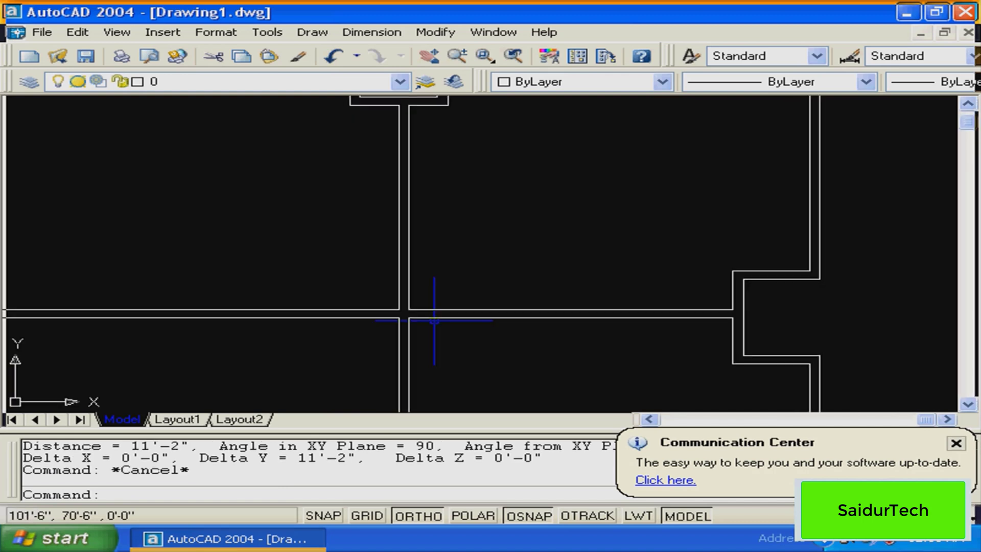
mouse_move(435, 320)
middle_mouse_down()
mouse_move(441, 240)
mouse_move(445, 285)
middle_mouse_up()
key("Escape")
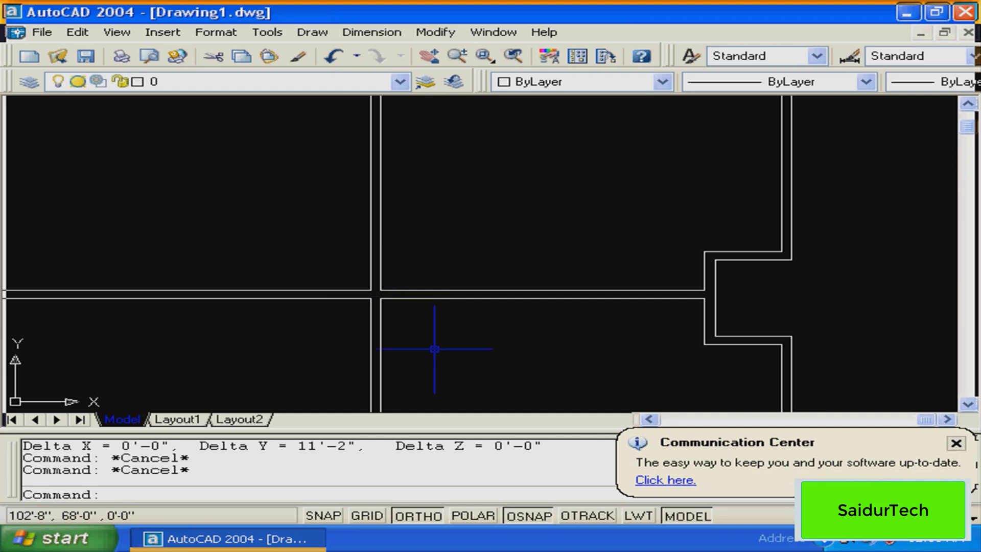
type("pl")
key("Return")
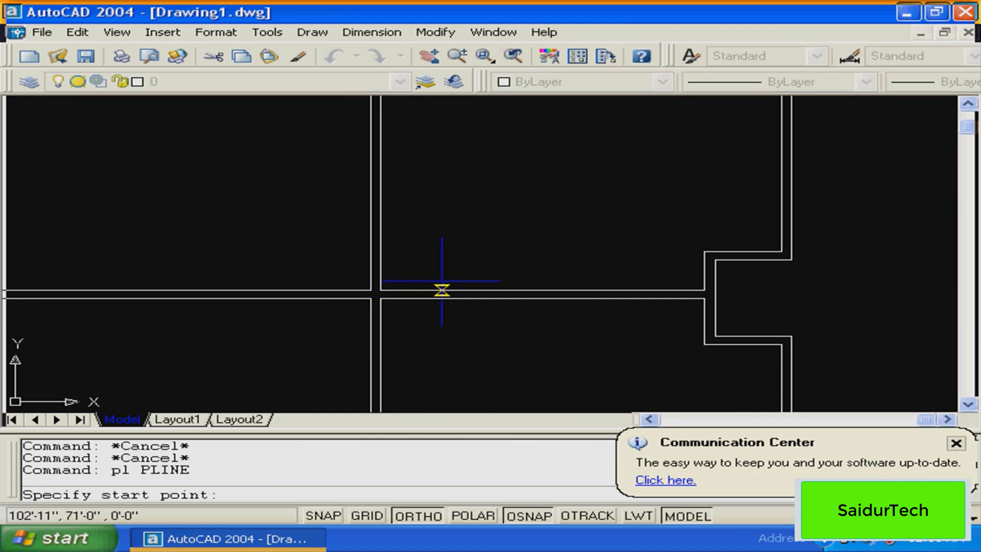
left_click(441, 271)
left_click(442, 349)
key("Return")
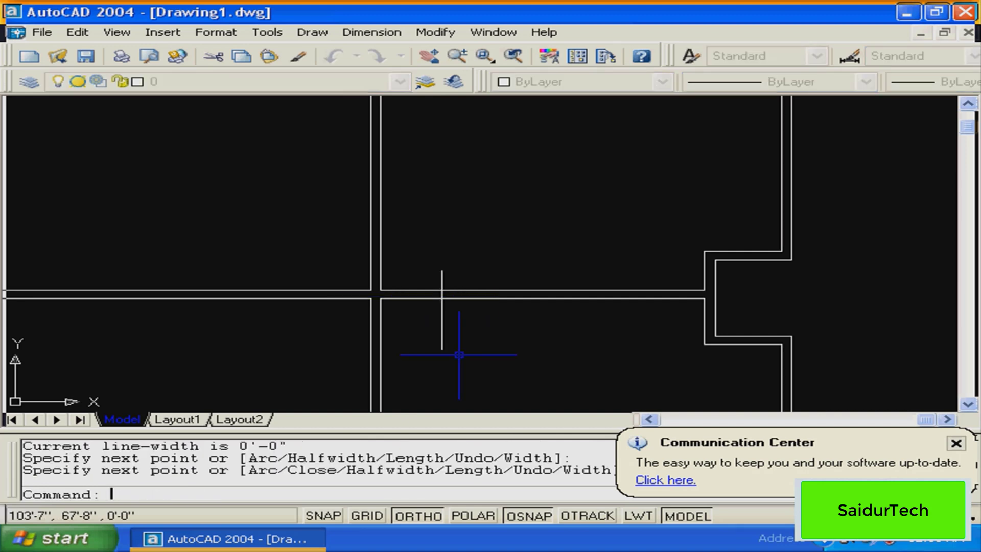
key("Escape")
middle_click_drag(465, 296, 500, 253)
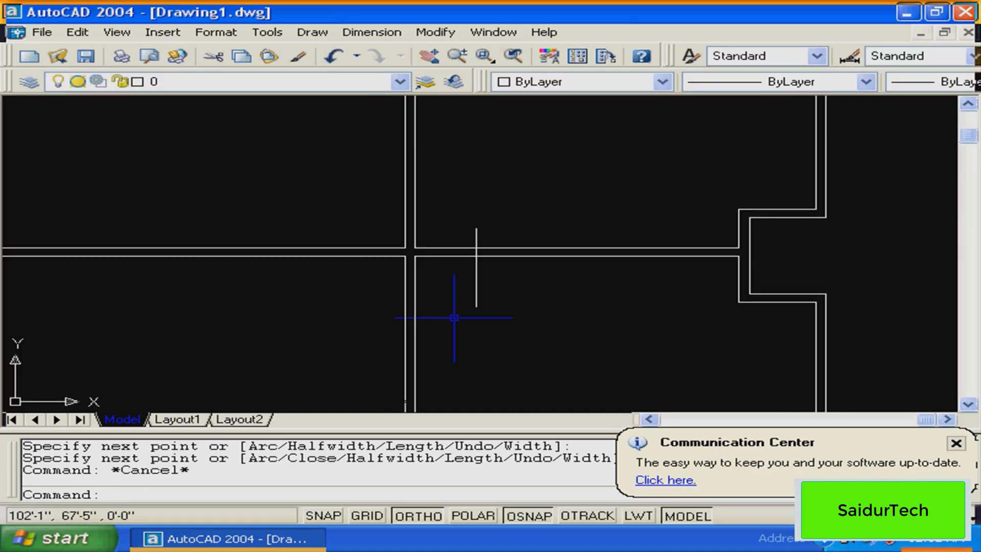
key("Escape")
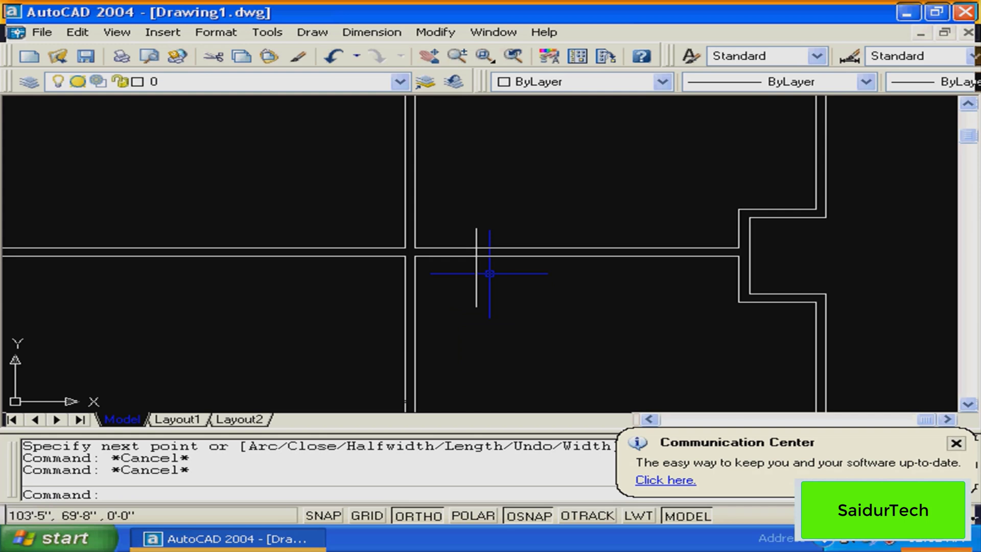
Offset the short vertical line 22" to both sides to mark the edges of a door opening
key("Escape")
type("o")
key("Return")
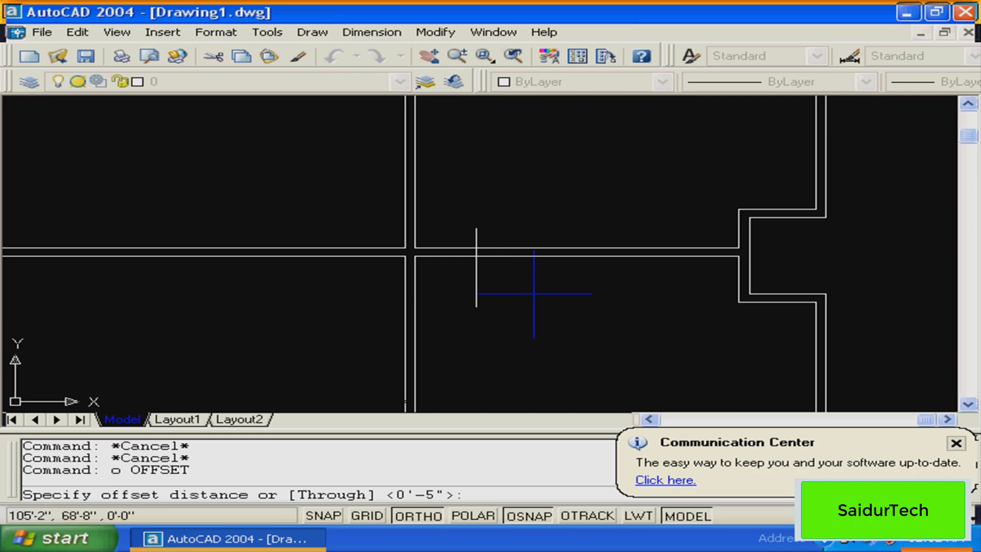
type("22")
key("Return")
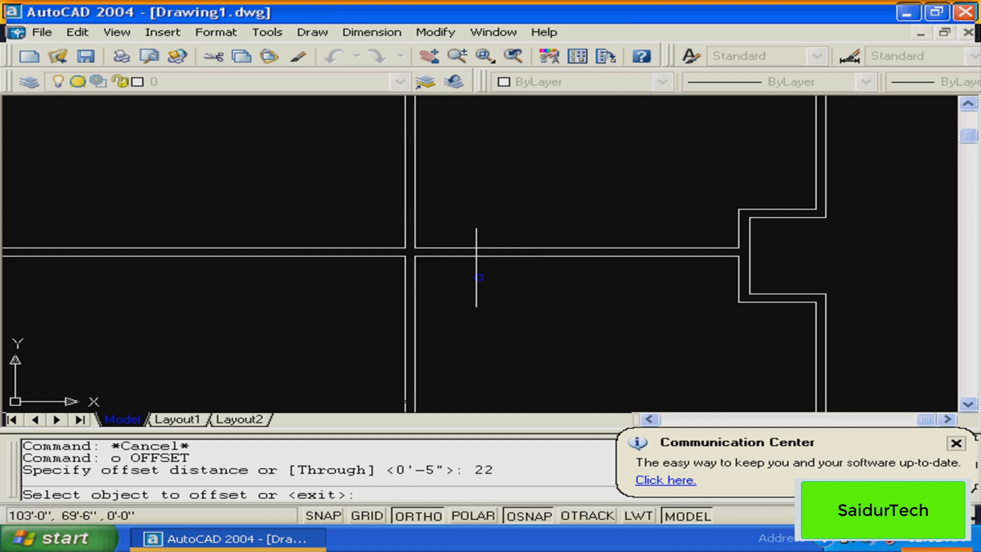
left_click(477, 278)
left_click(486, 275)
left_click(476, 275)
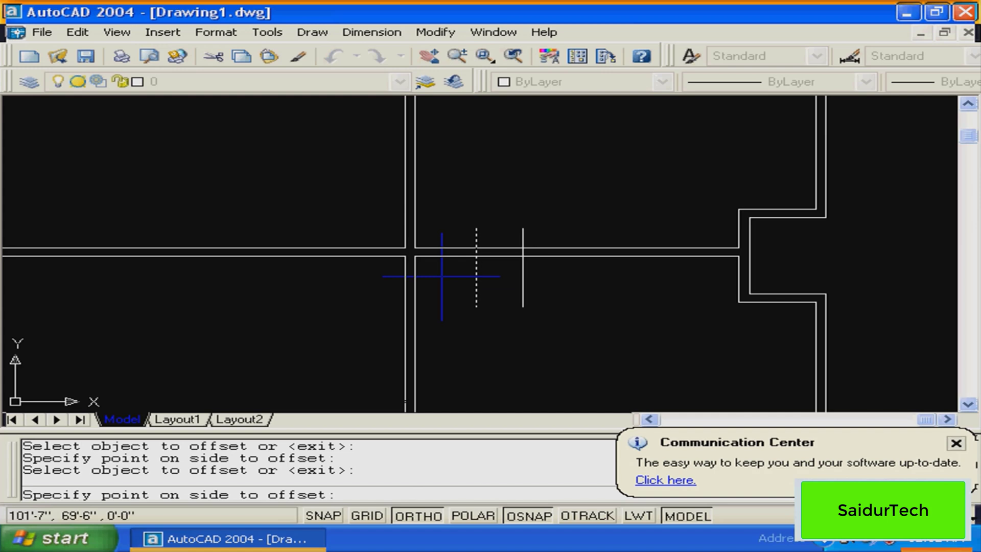
left_click(441, 276)
key("Escape")
key("Escape")
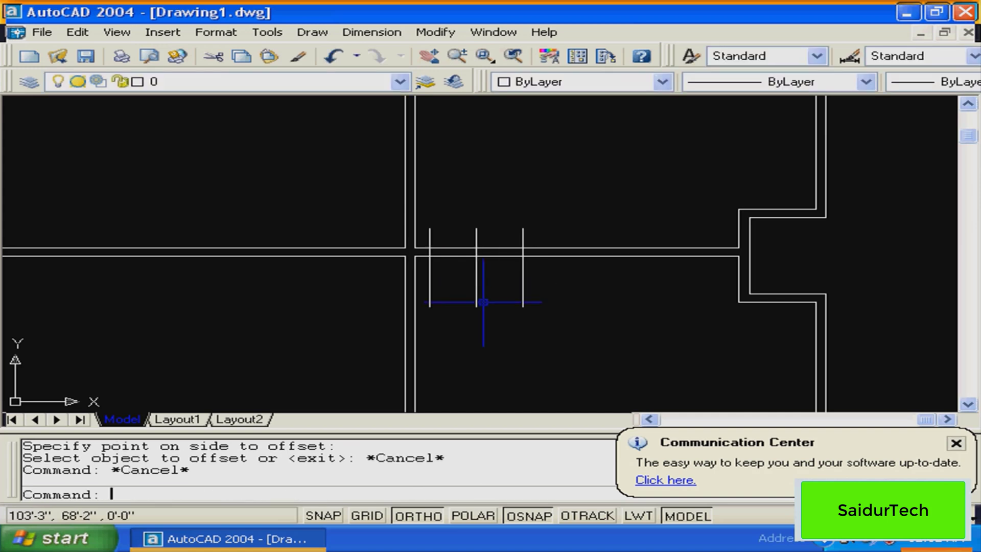
Trim the partition lines between the two offset lines and cut those lines back to end caps of the wall thickness
type("tr")
key("Return")
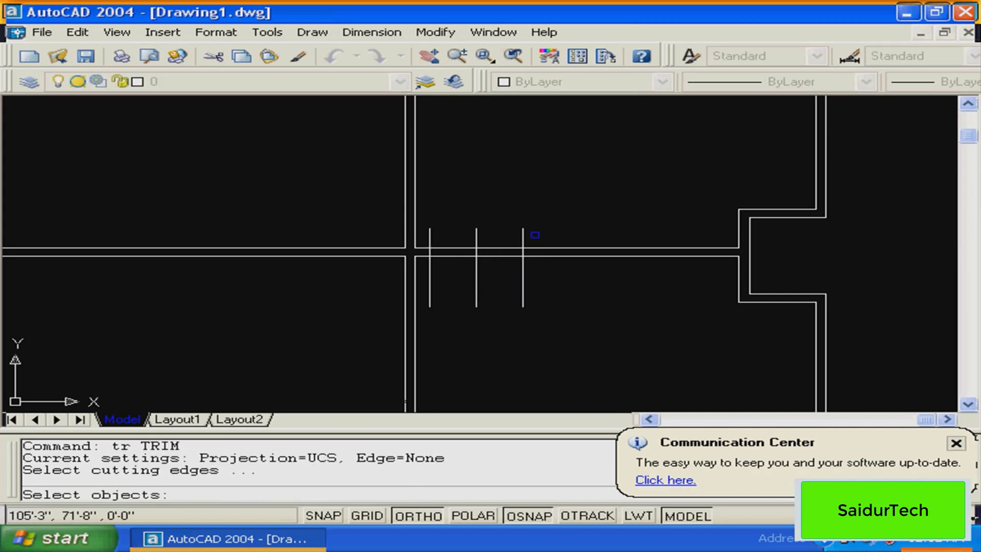
left_click(535, 235)
left_click(424, 301)
key("Return")
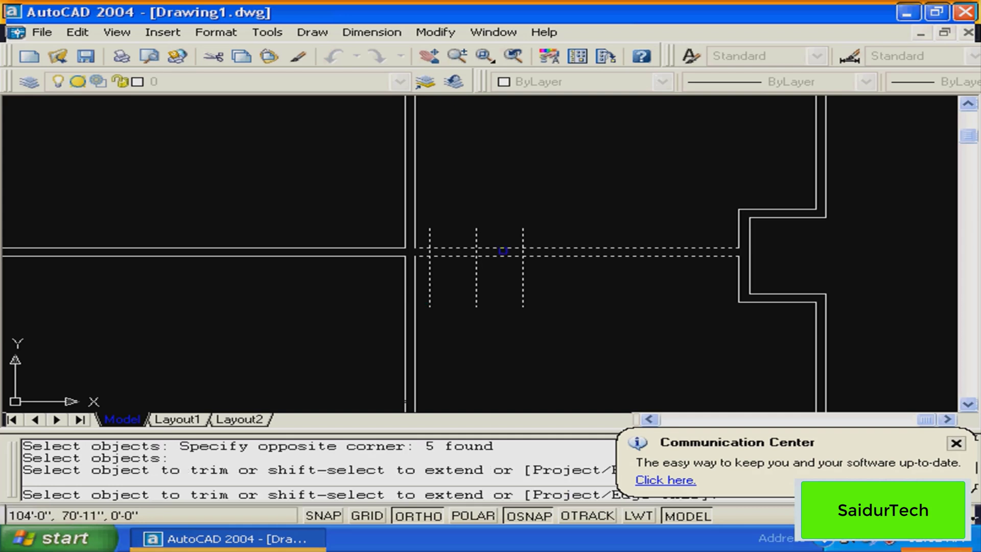
left_click(503, 249)
left_click(499, 256)
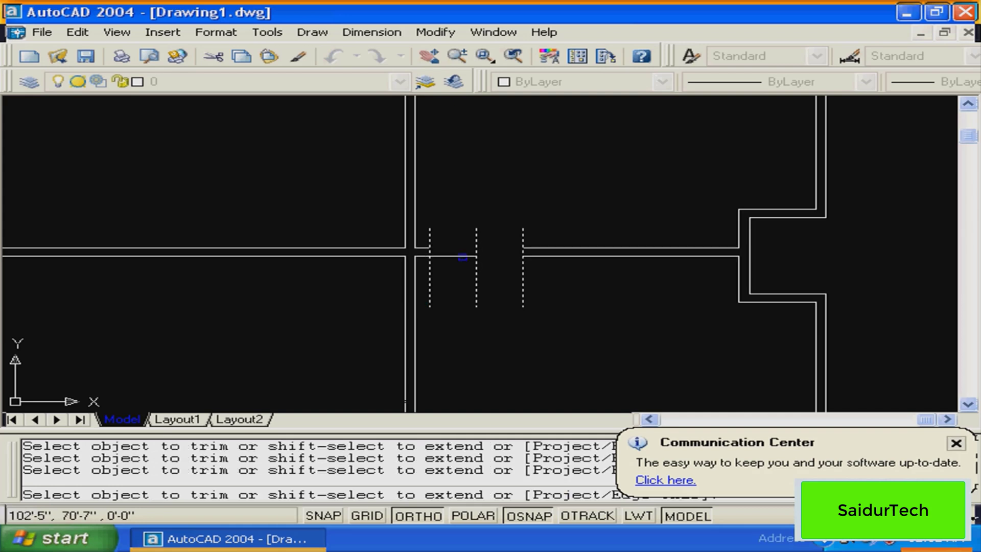
left_click(462, 256)
left_click(476, 255)
left_click(524, 271)
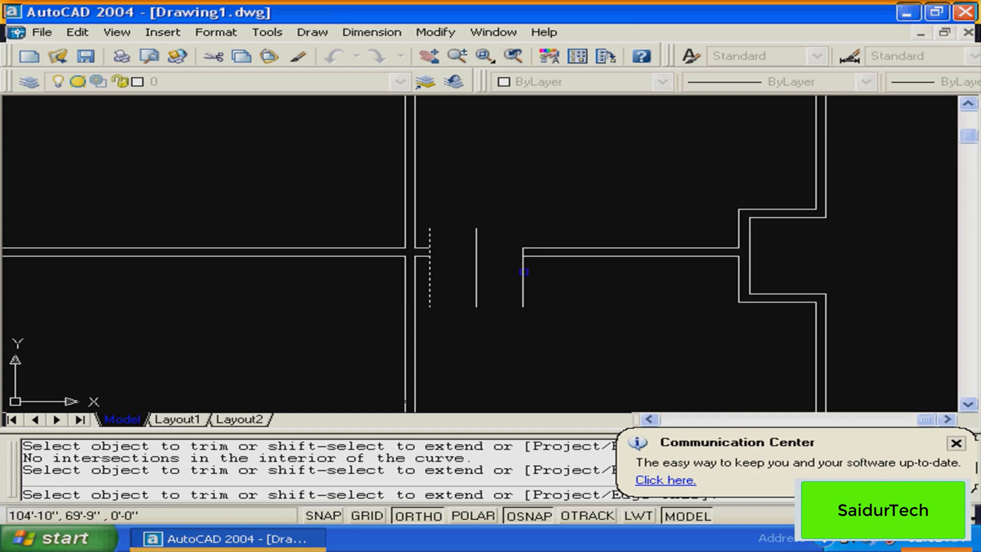
left_click(523, 271)
left_click(430, 239)
key("Return")
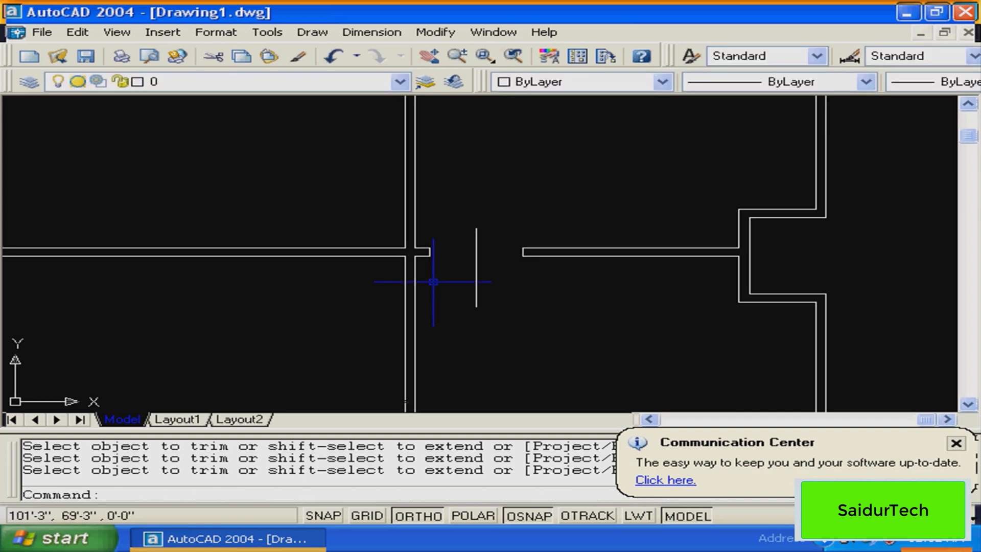
left_click(474, 272)
left_click(472, 273)
type("e")
key("Return")
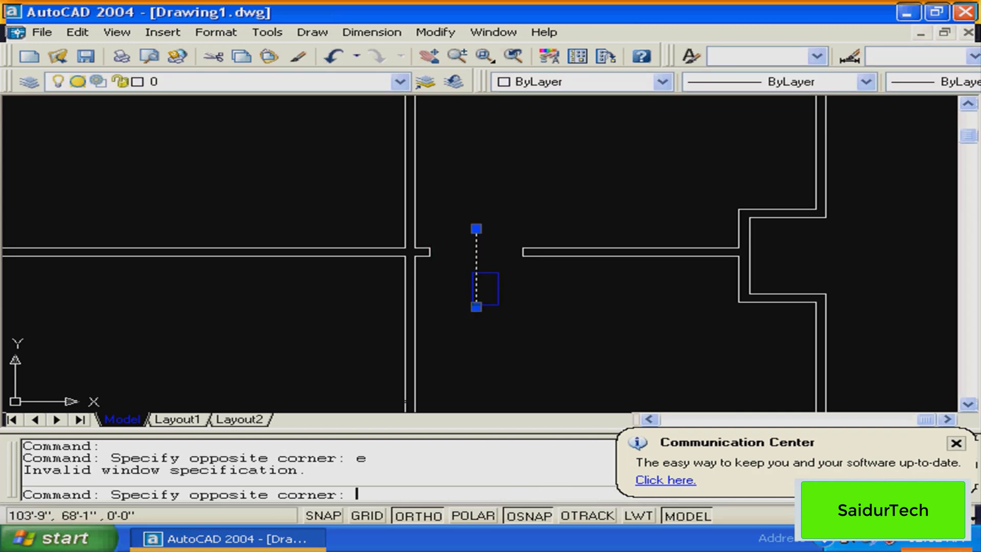
key("Escape")
key("Return")
key("Escape")
left_click(500, 327)
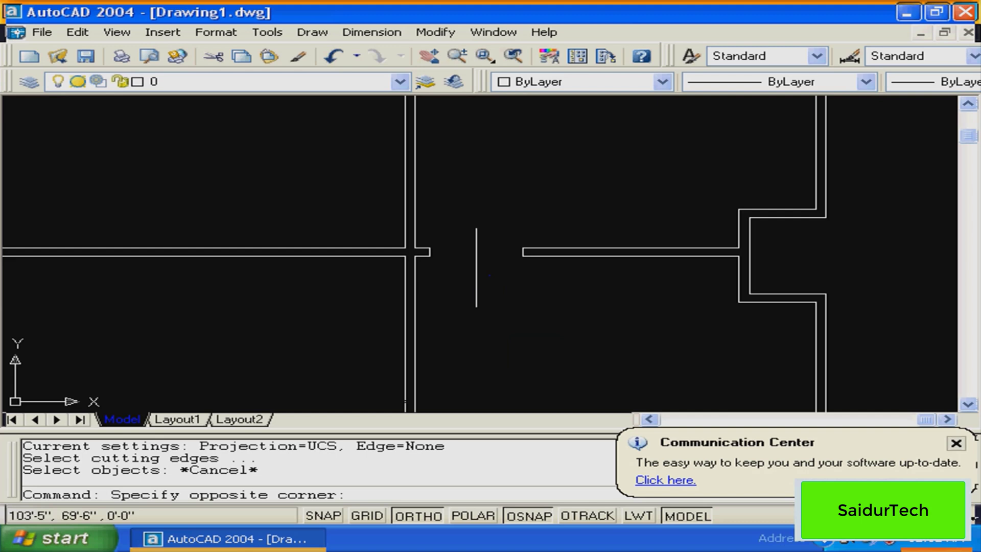
key("Escape")
key("Return")
key("Escape")
Erase the vertical centre line left standing in the middle of the door opening
type("e")
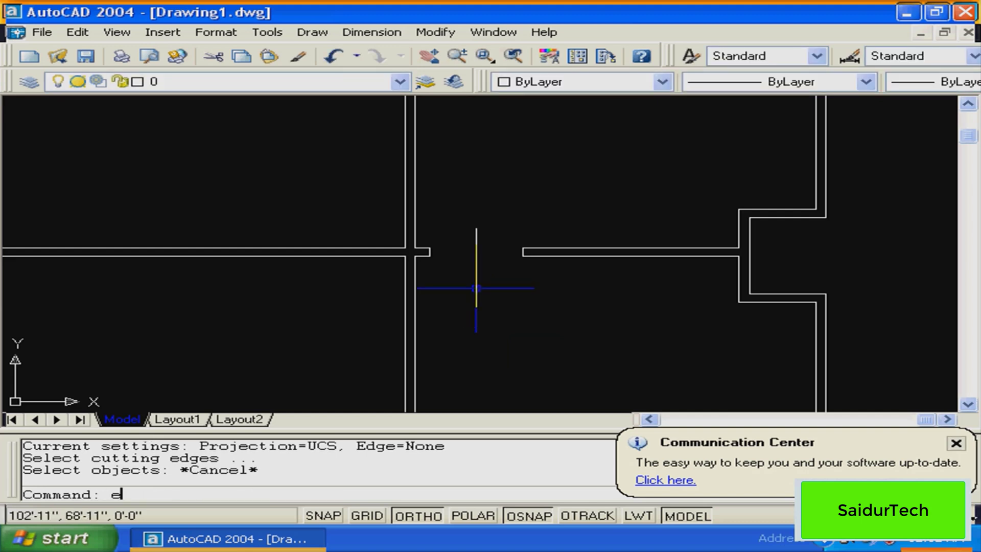
key("Return")
left_click(476, 288)
left_click(477, 325)
key("Return")
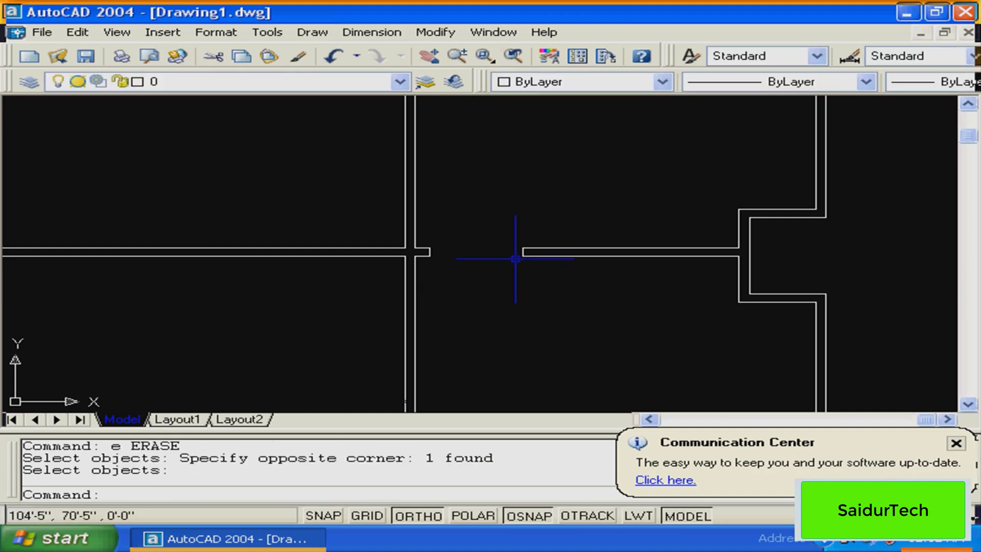
Measure the width of the door opening between the two partition end caps
mouse_move(515, 258)
middle_mouse_down()
mouse_move(526, 321)
mouse_move(530, 289)
mouse_move(447, 324)
mouse_move(487, 212)
middle_mouse_up()
scroll(542, 305, "down", 3)
key("Escape")
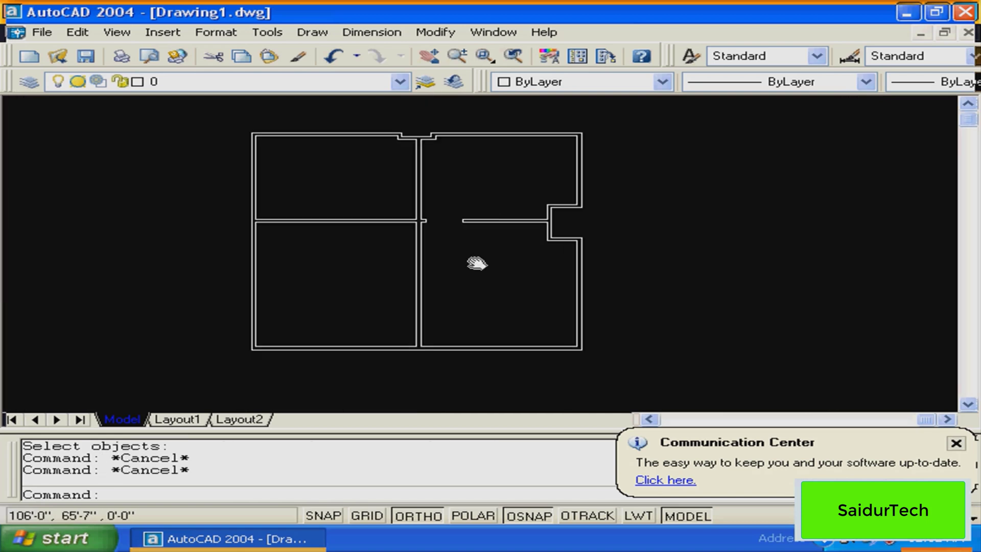
middle_click_drag(477, 263, 444, 268)
type("z")
key("Return")
left_click(511, 251)
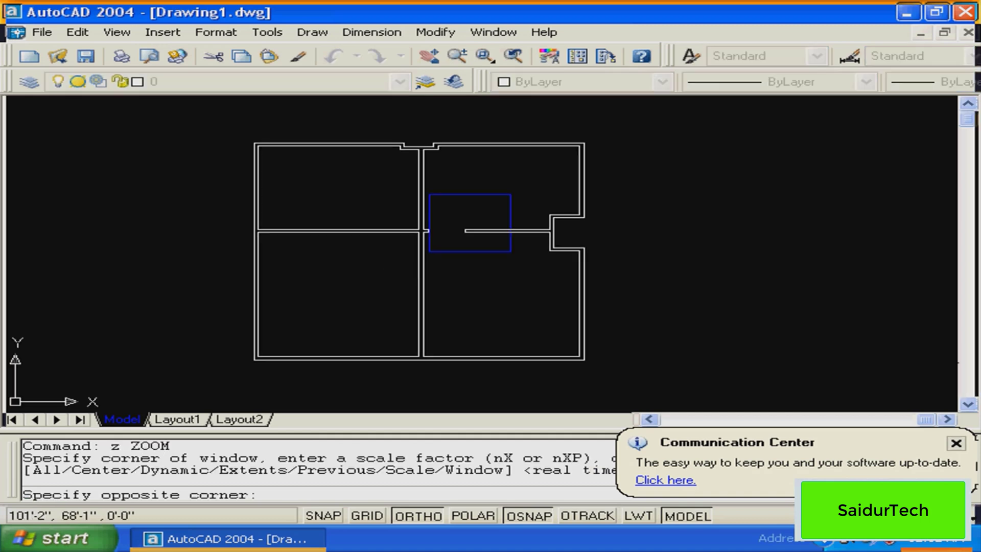
key("Escape")
scroll(436, 267, "up", 5)
middle_click_drag(436, 267, 443, 275)
key("Escape")
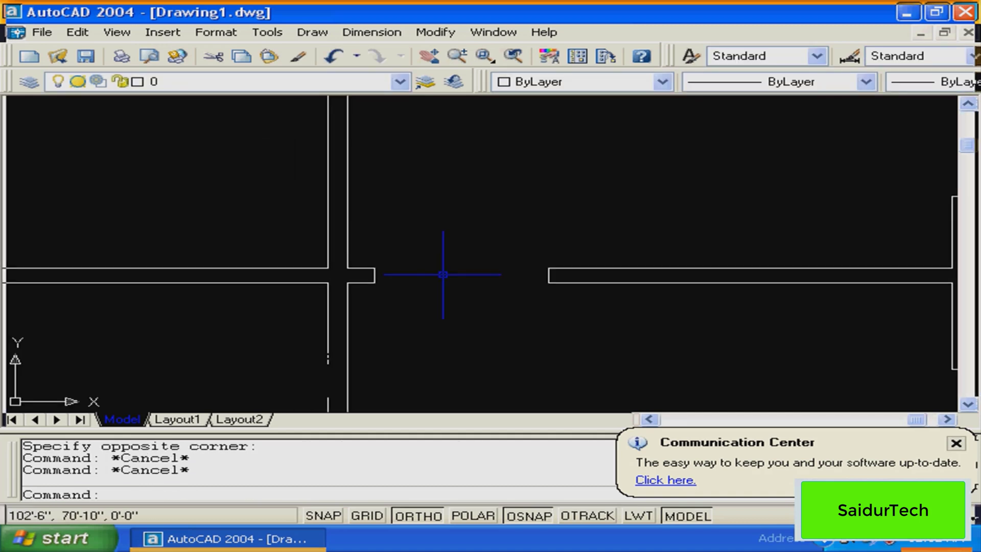
type("di")
key("Return")
left_click(407, 268)
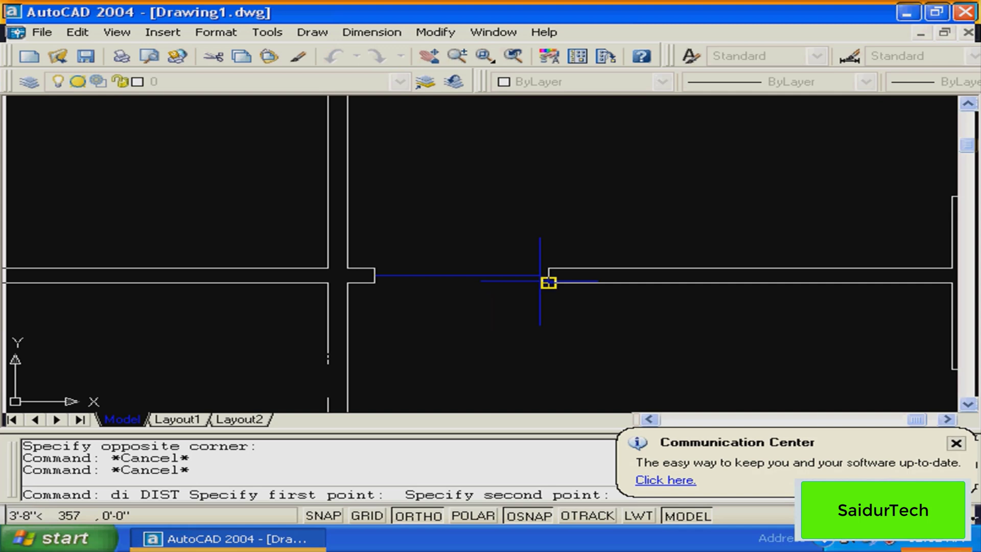
left_click(540, 281)
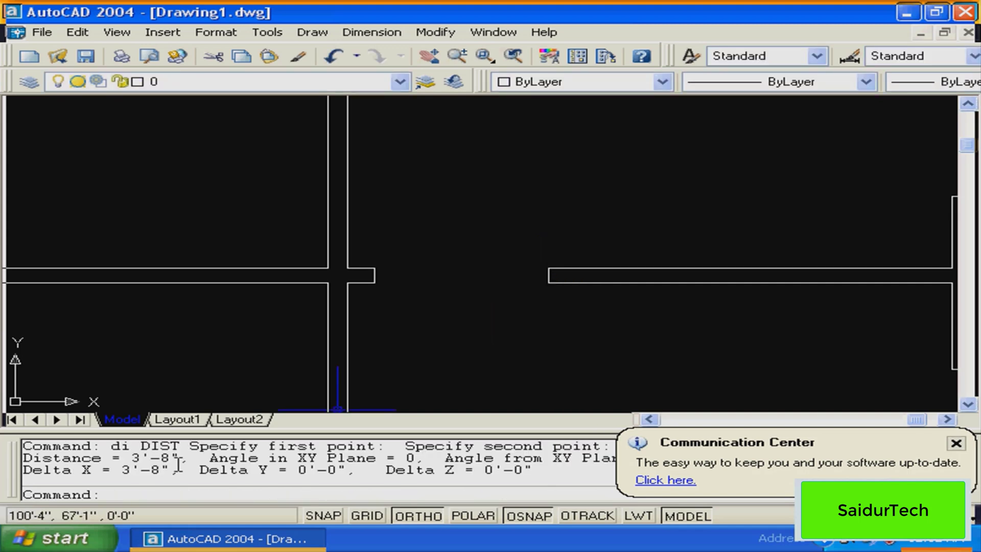
Erase the short end cap on the right side of the door opening
middle_click_drag(516, 304, 448, 307)
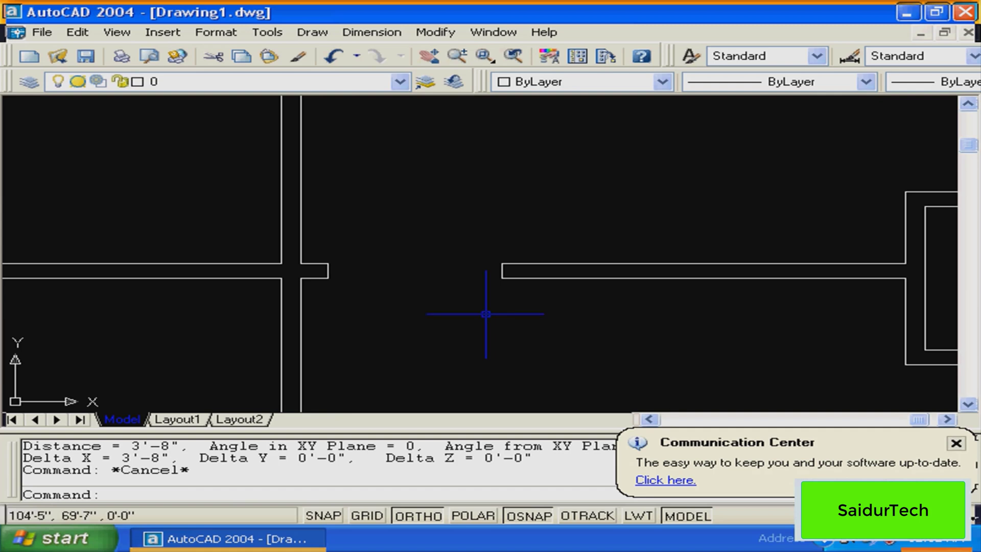
left_click(527, 279)
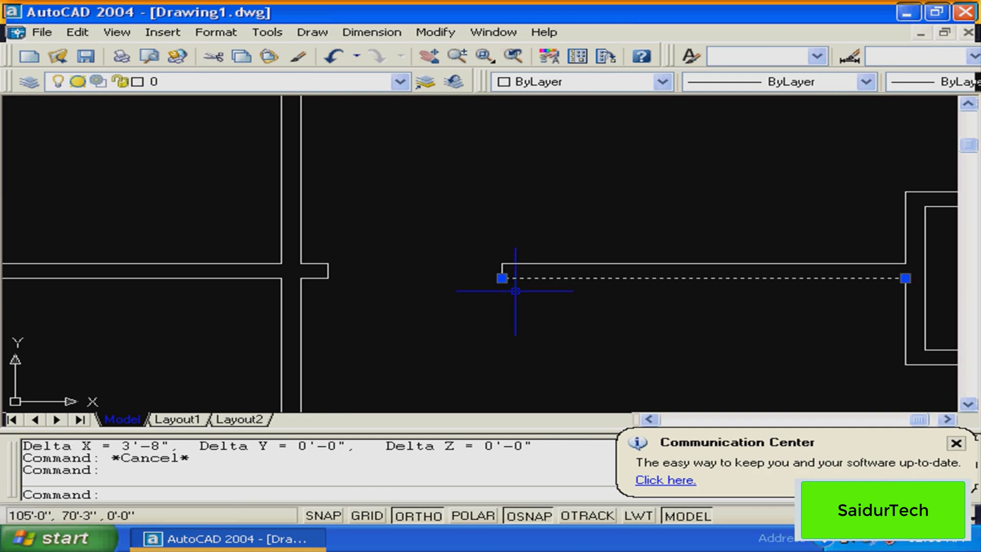
key("Escape")
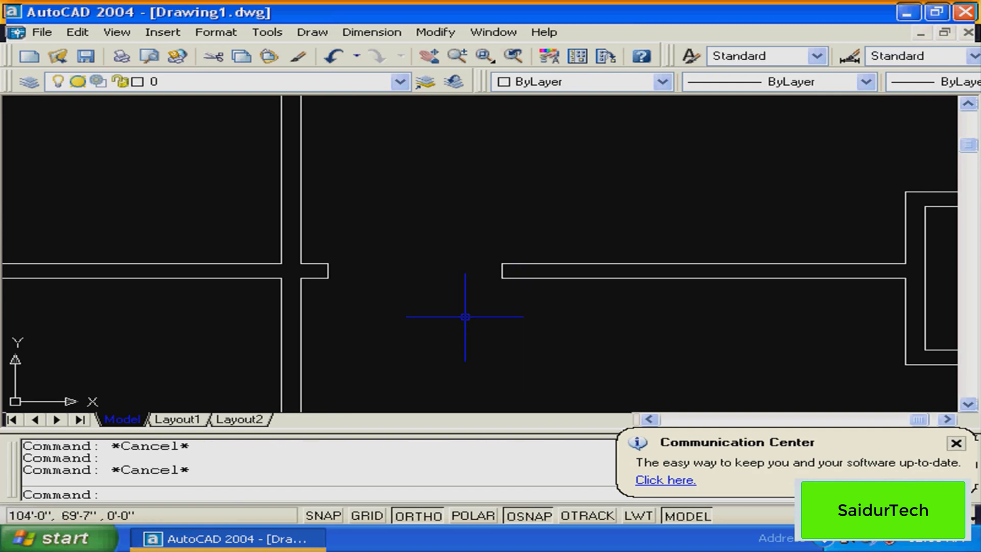
left_click(500, 272)
type("e")
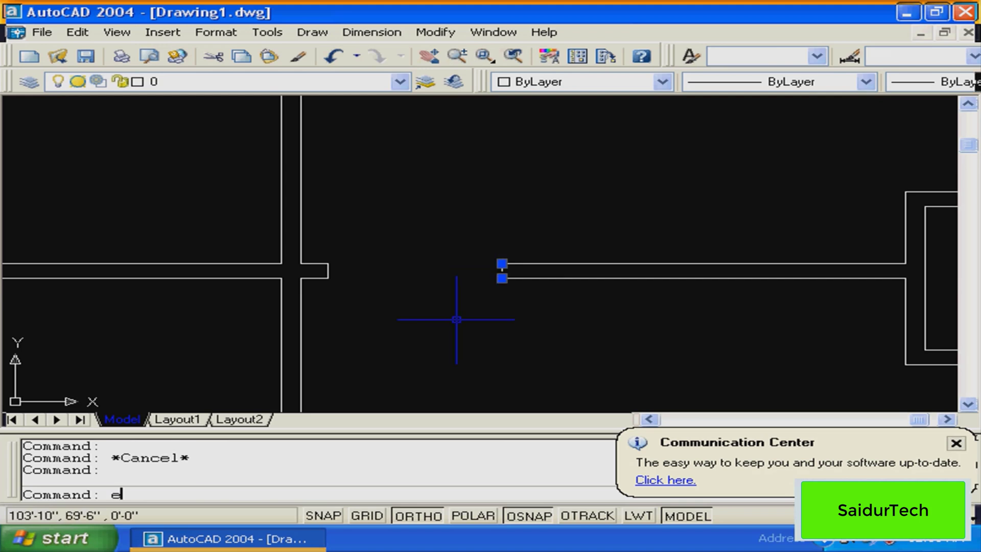
key("Return")
Stretch the open ends of both right-hand partition lines 2" to the left into the door opening
left_click(507, 279)
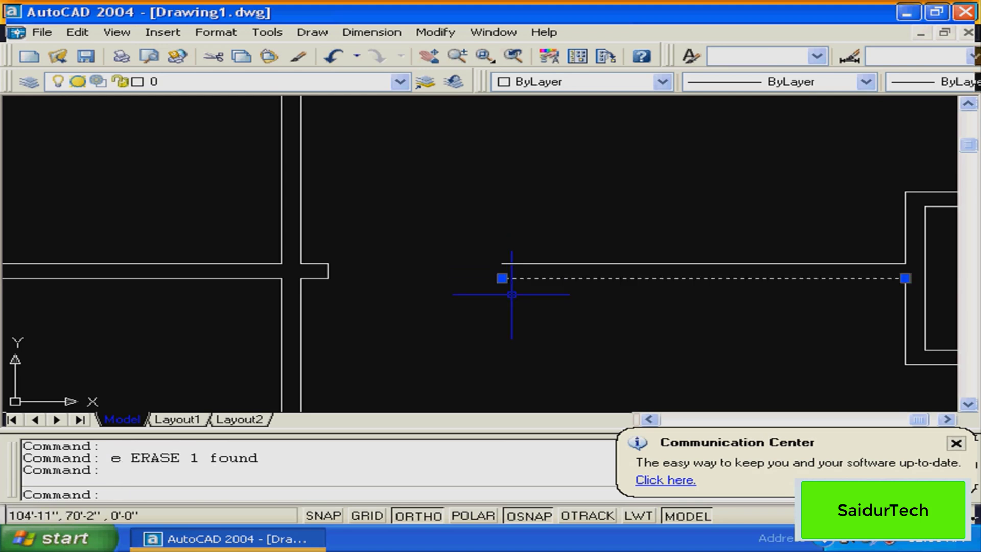
left_click(502, 278)
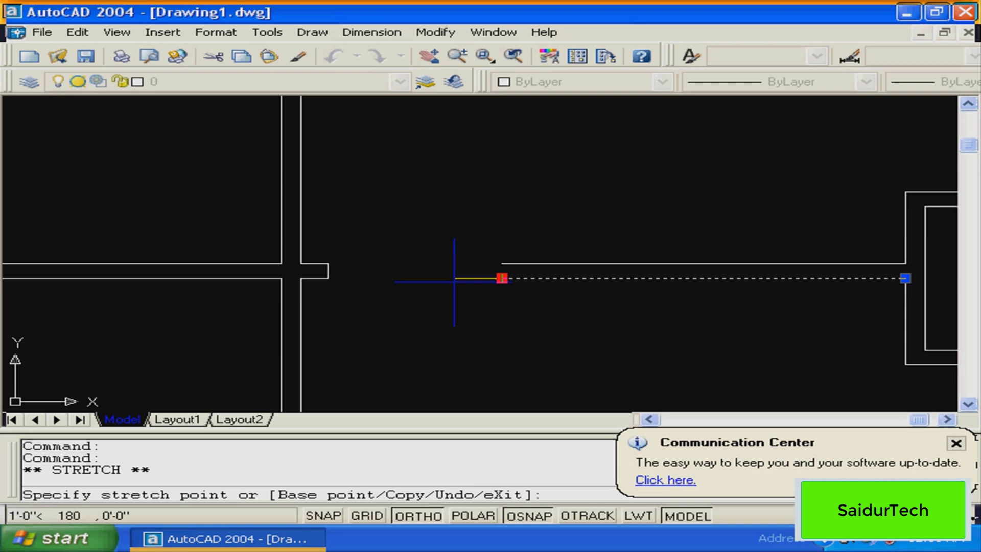
type("2")
key("Return")
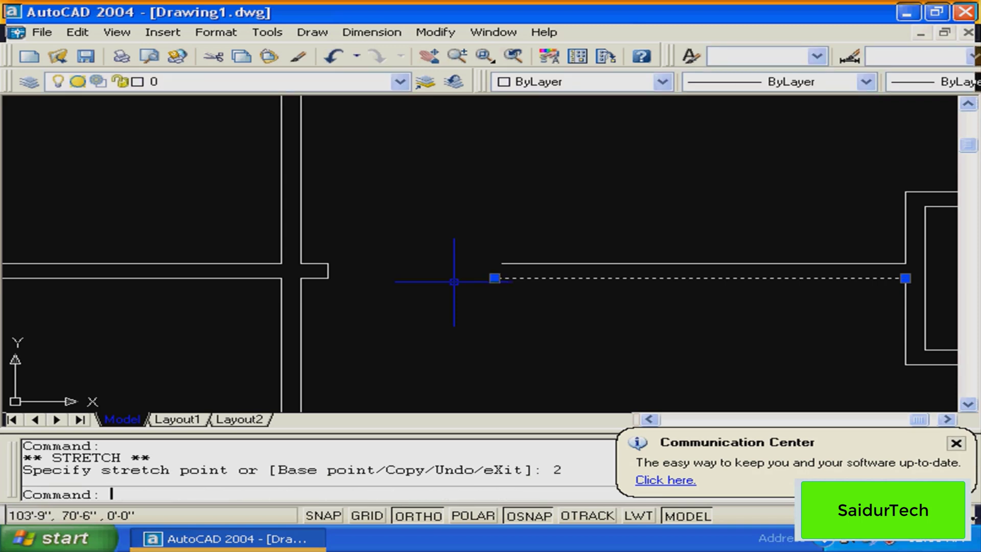
left_click(532, 264)
left_click(502, 264)
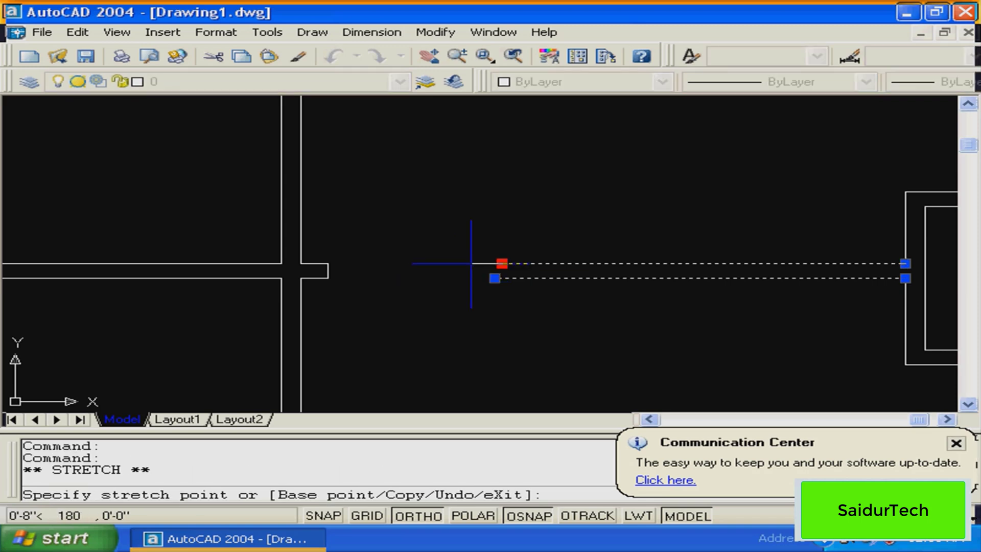
type("2")
key("Return")
key("Escape")
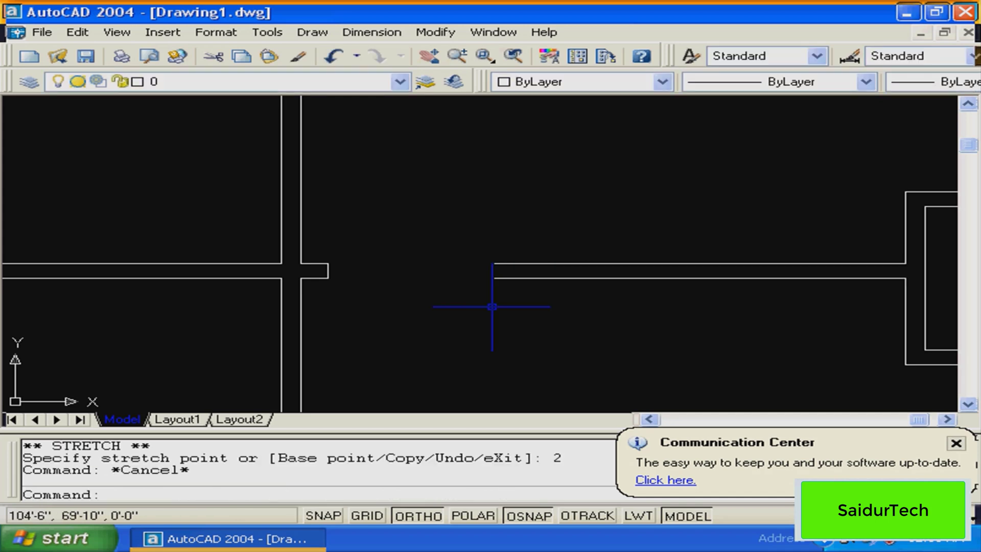
Close the stretched end of the right-hand partition with a short polyline between its two line ends
type("pl")
key("Return")
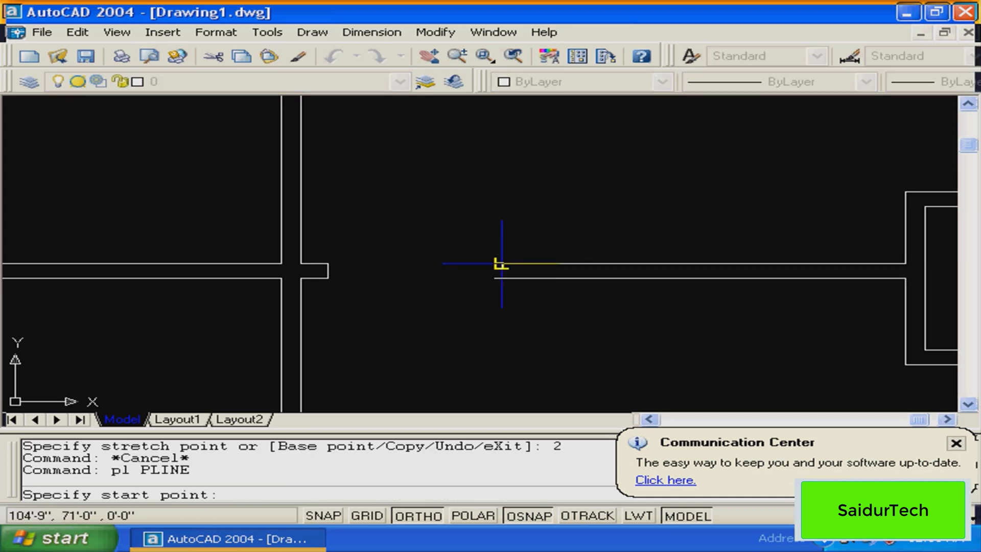
left_click(499, 264)
key("Escape")
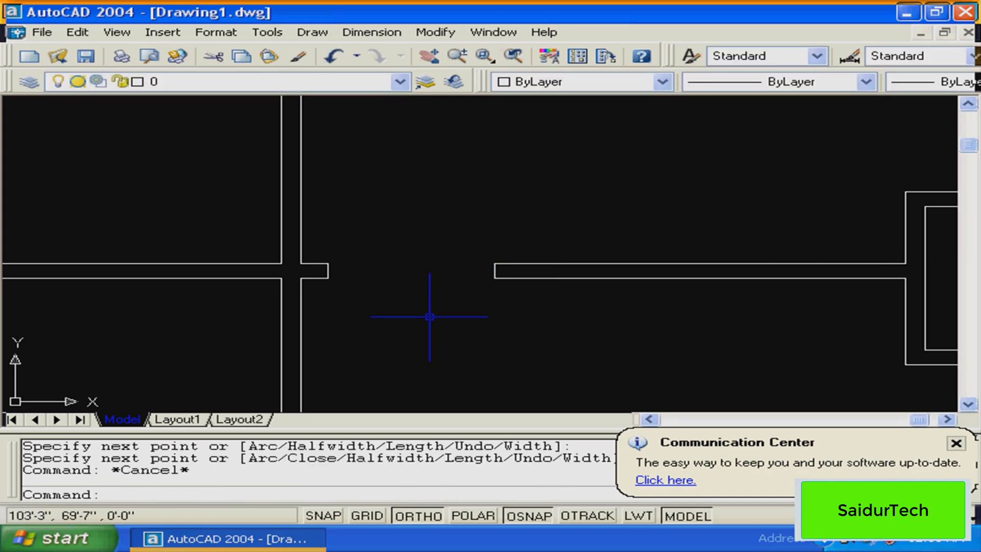
Measure the width of the door opening between the two partition end caps
type("di")
key("Return")
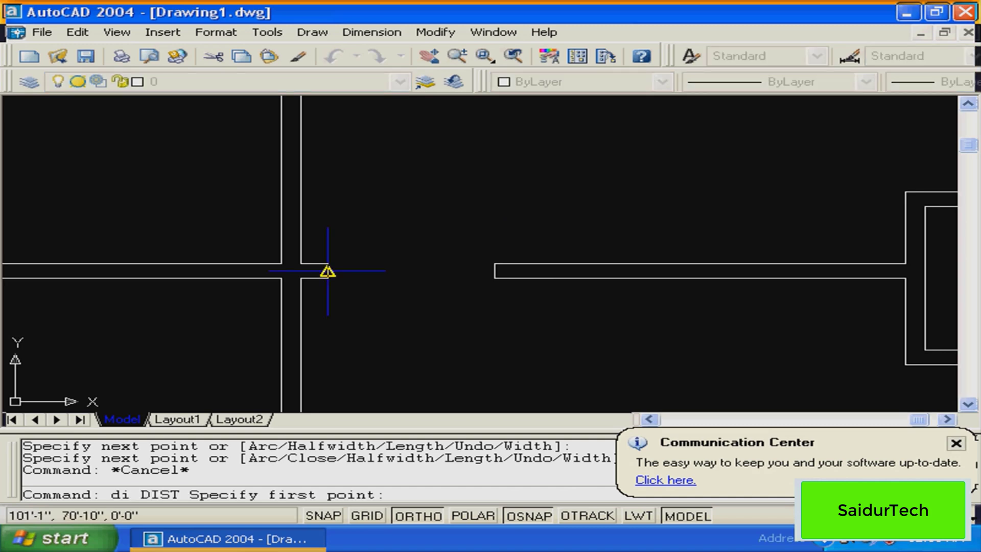
left_click(328, 270)
left_click(494, 271)
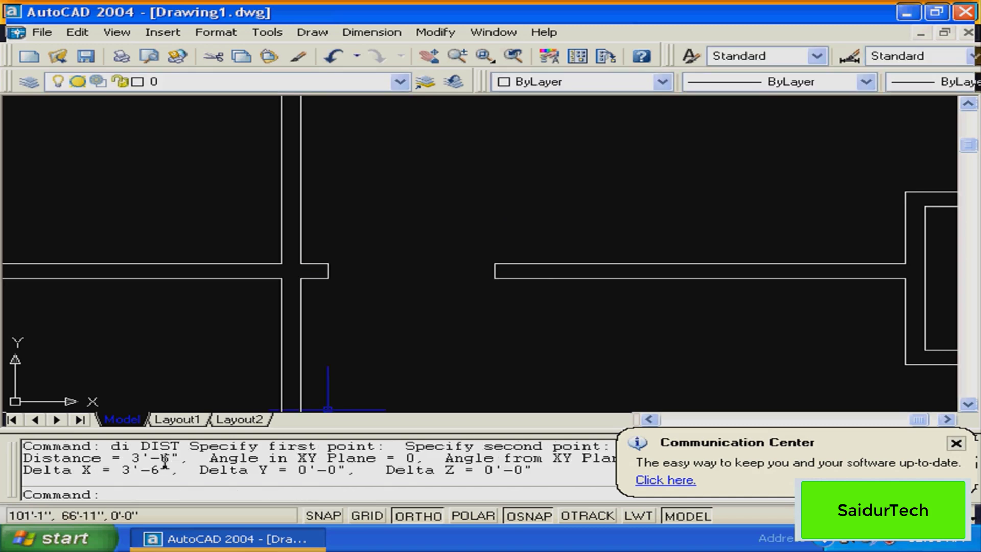
Examine the overall floor plan, including its four rooms, wall junctions and the partition door opening
middle_click_drag(480, 315, 617, 265)
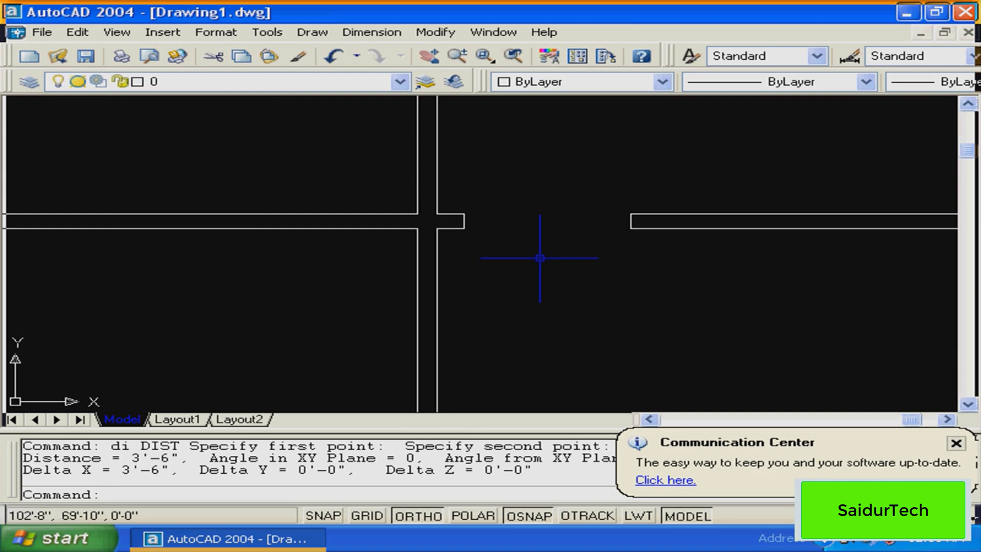
scroll(540, 258, "down", 5)
middle_click_drag(539, 277, 476, 272)
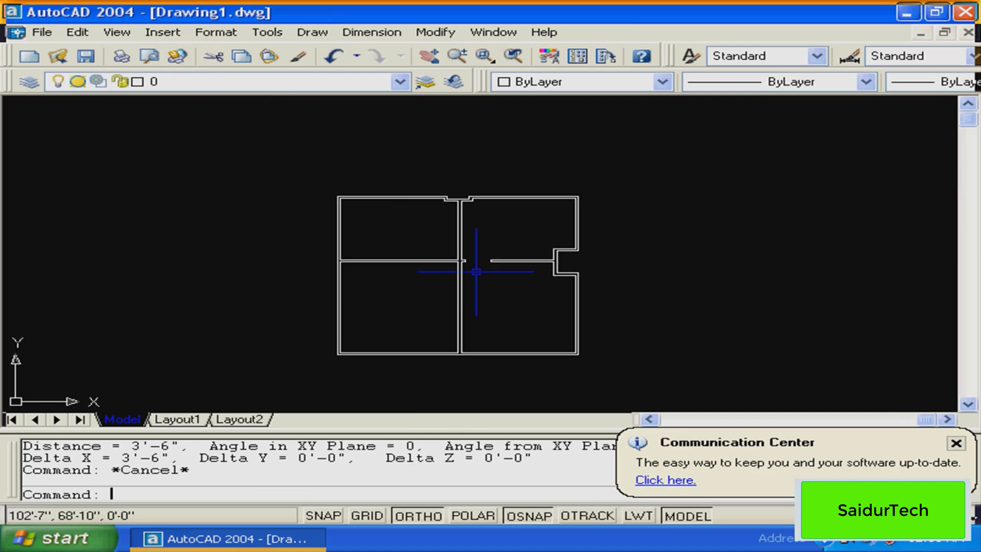
type("z")
key("Return")
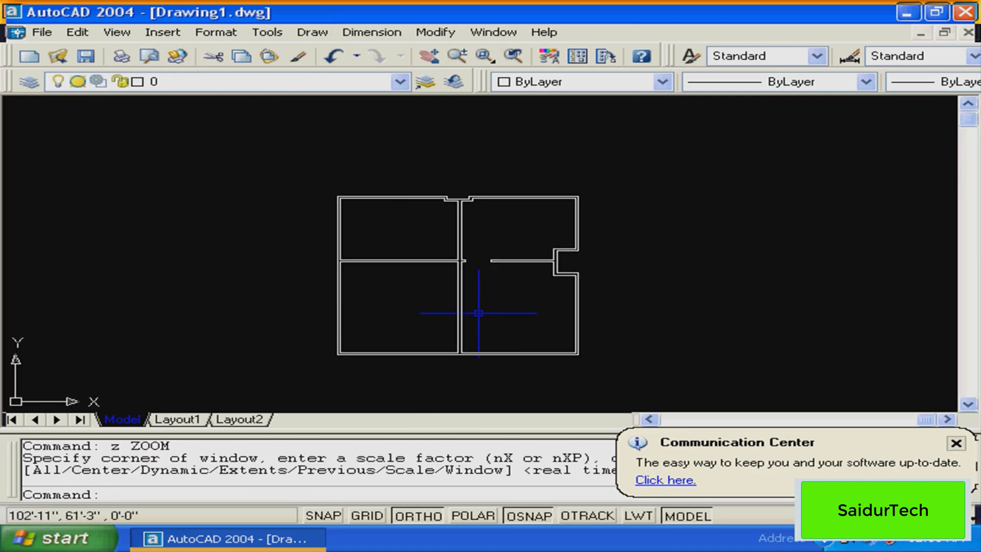
middle_click_drag(478, 313, 471, 342)
key("Escape")
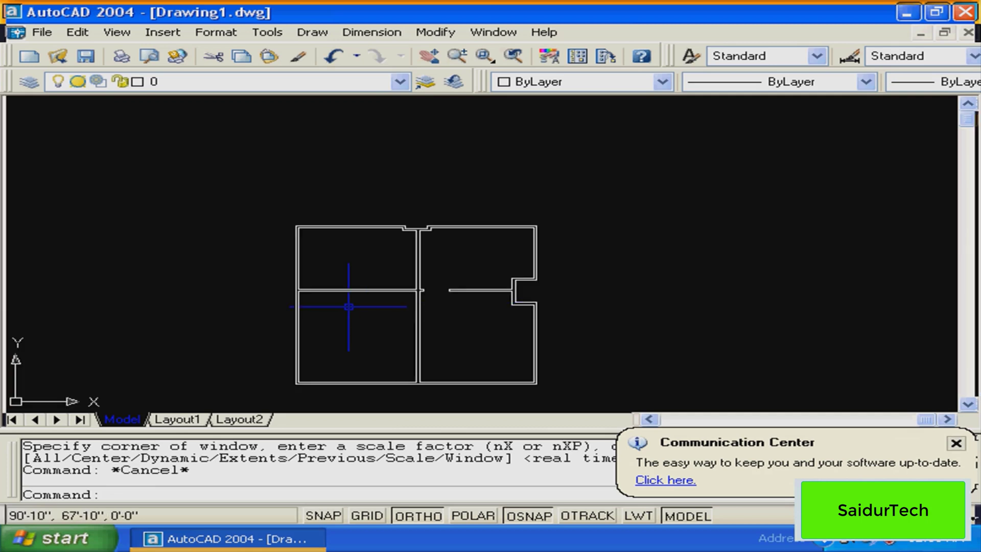
middle_click_drag(448, 335, 488, 301)
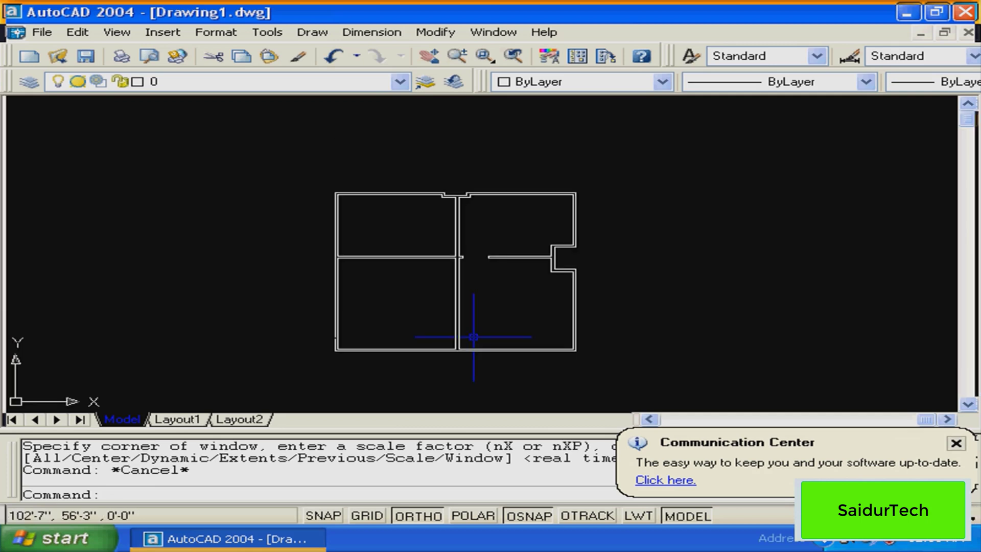
middle_click_drag(473, 337, 533, 262)
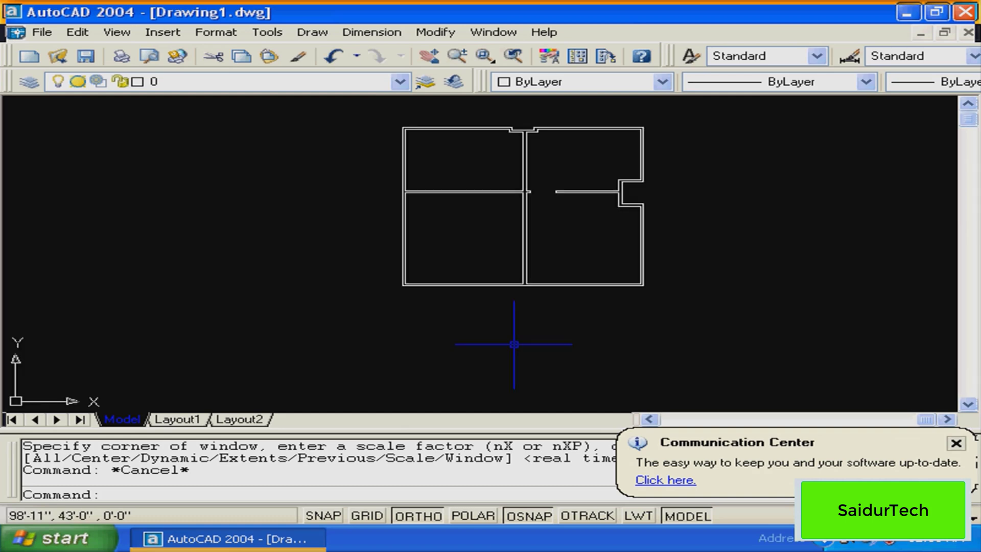
middle_click_drag(502, 355, 453, 341)
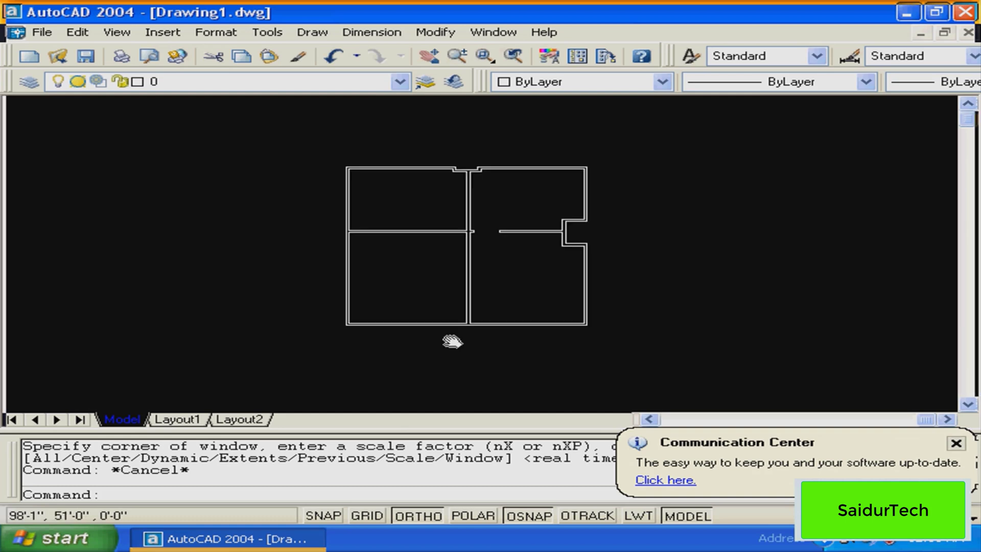
key("Escape")
middle_click_drag(504, 259, 452, 278)
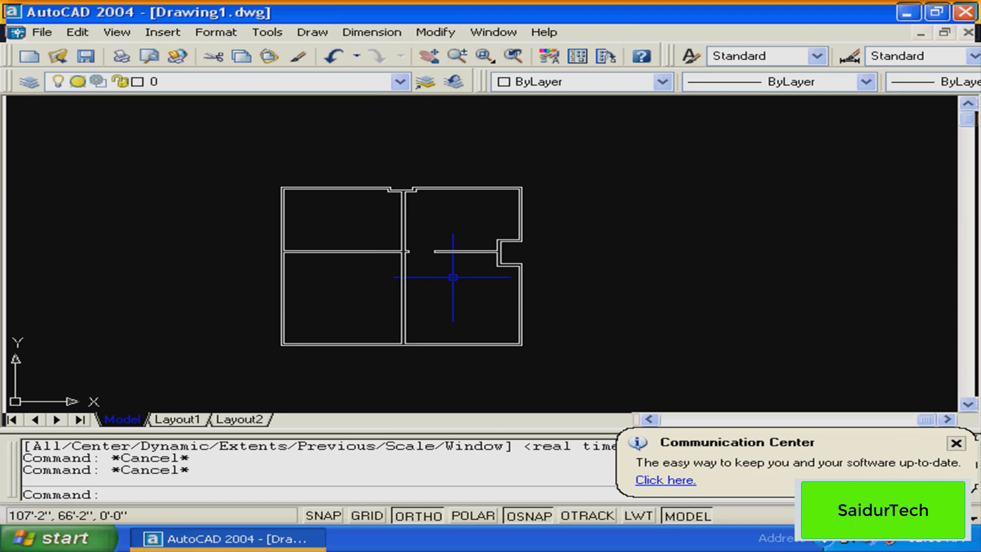
scroll(534, 239, "up", 2)
middle_click_drag(535, 240, 469, 306)
scroll(522, 249, "down", 1)
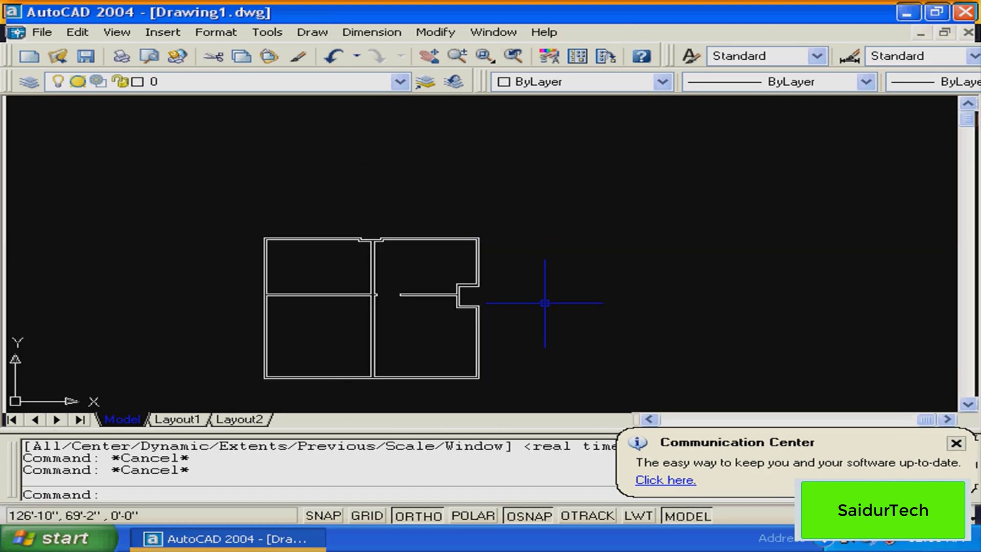
middle_click_drag(422, 290, 387, 299)
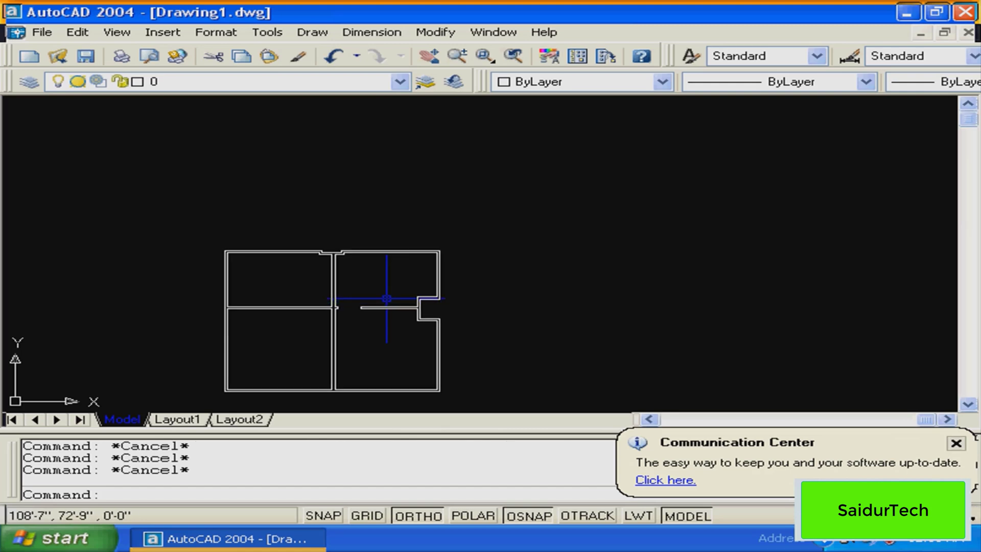
Examine the upper exterior wall of the top-right room, from the central recess to the outer corner
type("z")
key("Return")
left_click(221, 206)
left_click(536, 308)
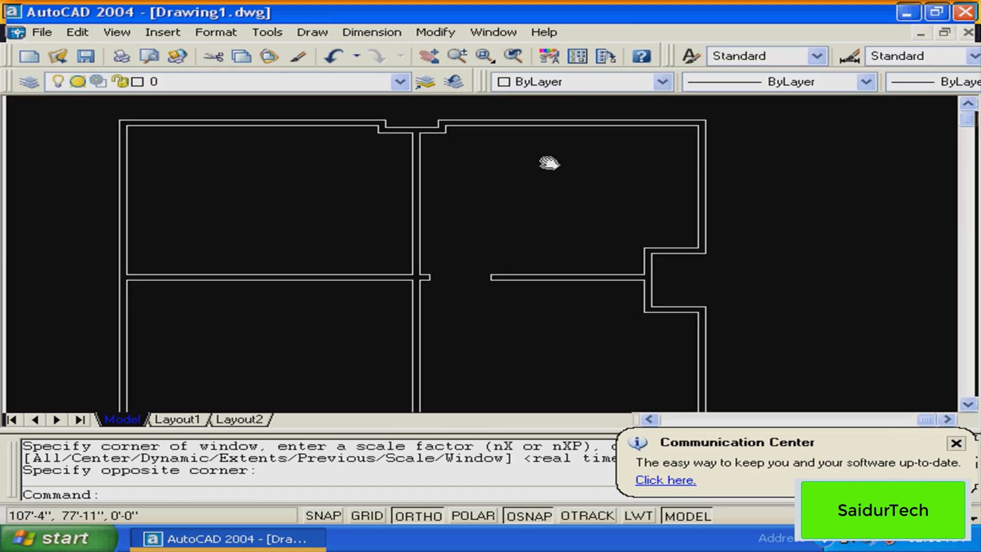
mouse_move(526, 368)
middle_mouse_down()
mouse_move(525, 359)
mouse_move(553, 394)
mouse_move(543, 287)
middle_mouse_up()
middle_click_drag(542, 165, 453, 284)
scroll(566, 329, "down", 2)
key("Escape")
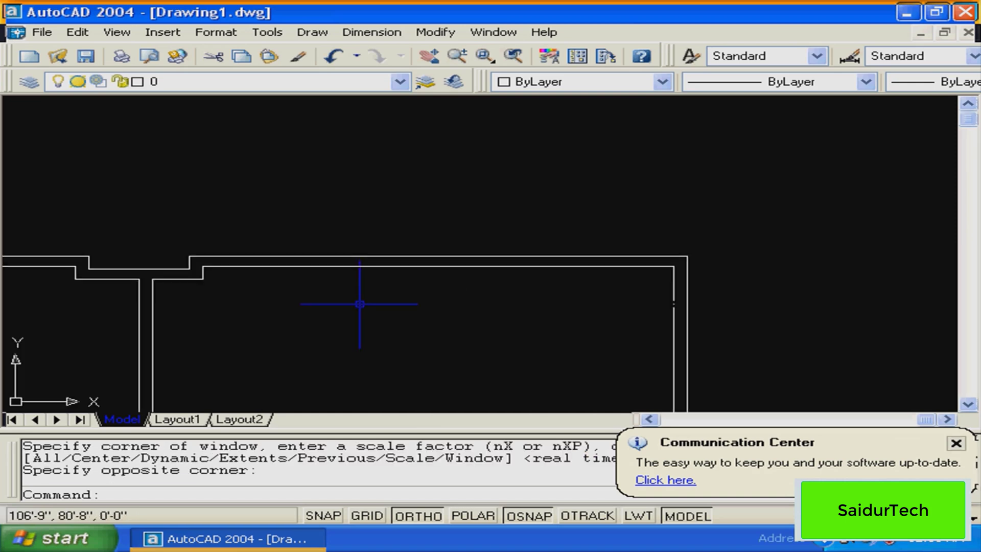
middle_click_drag(522, 282, 604, 284)
middle_click_drag(409, 284, 395, 290)
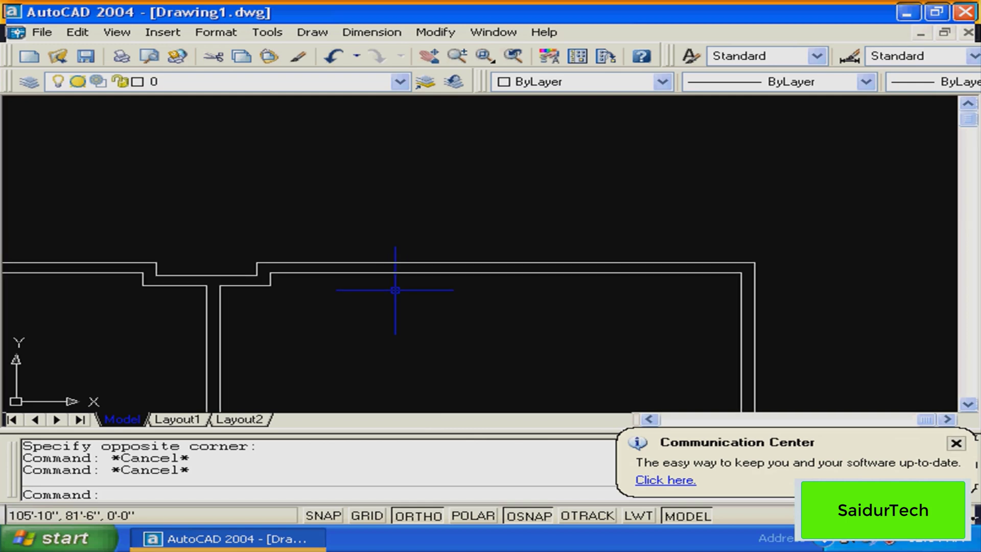
scroll(395, 290, "down", 3)
middle_click_drag(411, 324, 426, 310)
key("Escape")
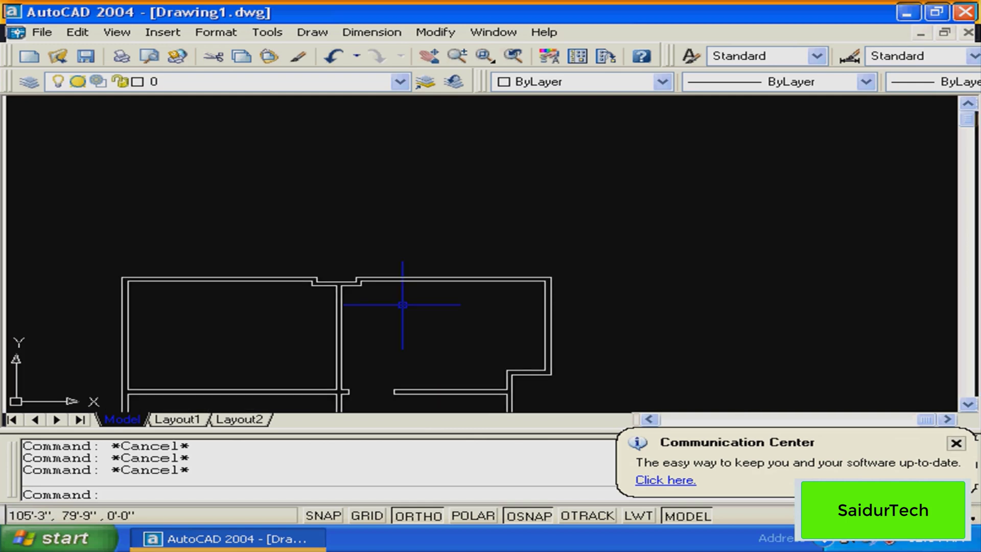
scroll(357, 319, "up", 3)
middle_click_drag(467, 301, 431, 309)
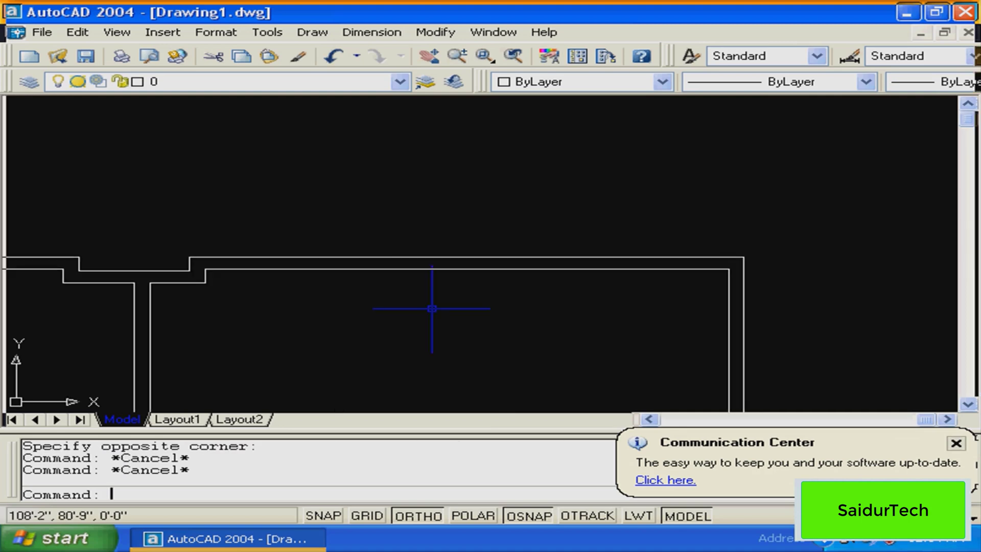
Measure the outer wall line above the top-right room from the recess corner to the outer corner
type("di")
key("Return")
left_click(189, 257)
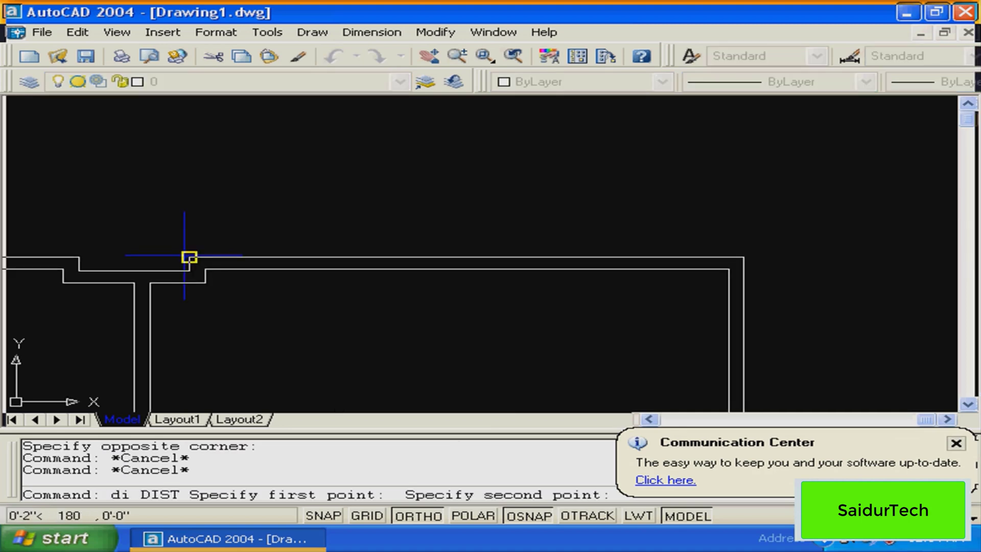
left_click(744, 257)
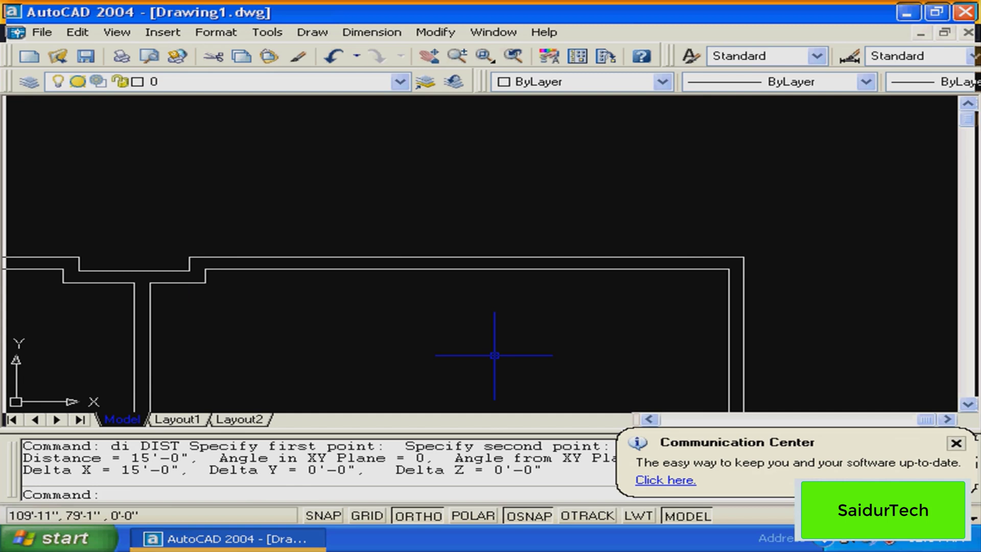
key("Escape")
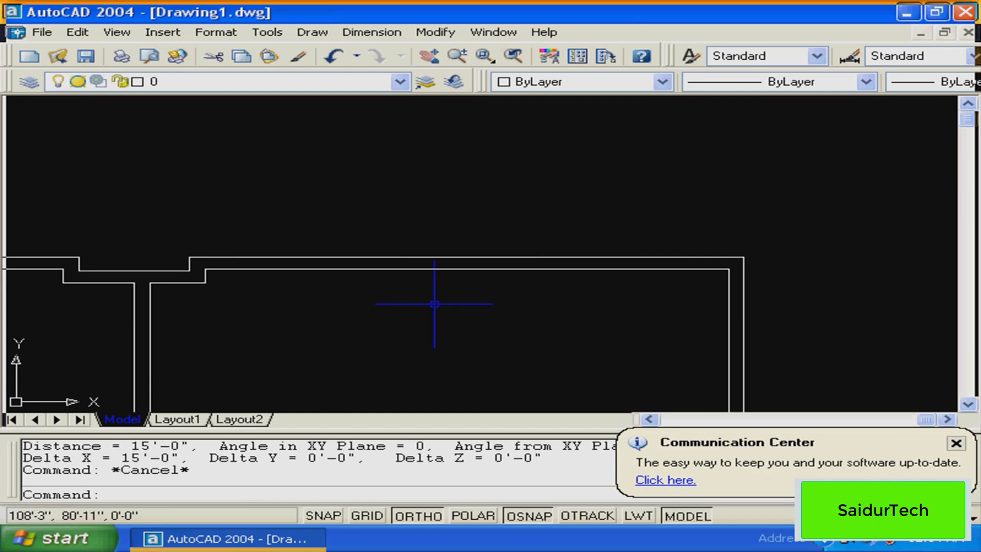
middle_click_drag(435, 304, 550, 257)
scroll(529, 302, "down", 4)
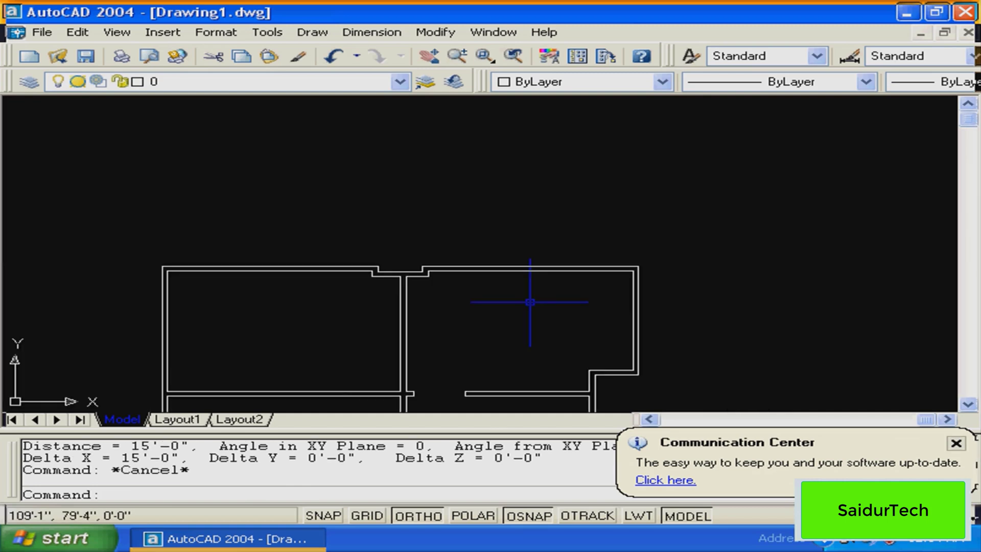
mouse_move(530, 302)
middle_mouse_down()
mouse_move(471, 294)
mouse_move(562, 315)
mouse_move(527, 329)
mouse_move(444, 301)
mouse_move(440, 317)
middle_mouse_up()
scroll(471, 294, "up", 1)
scroll(471, 293, "up", 3)
type("a")
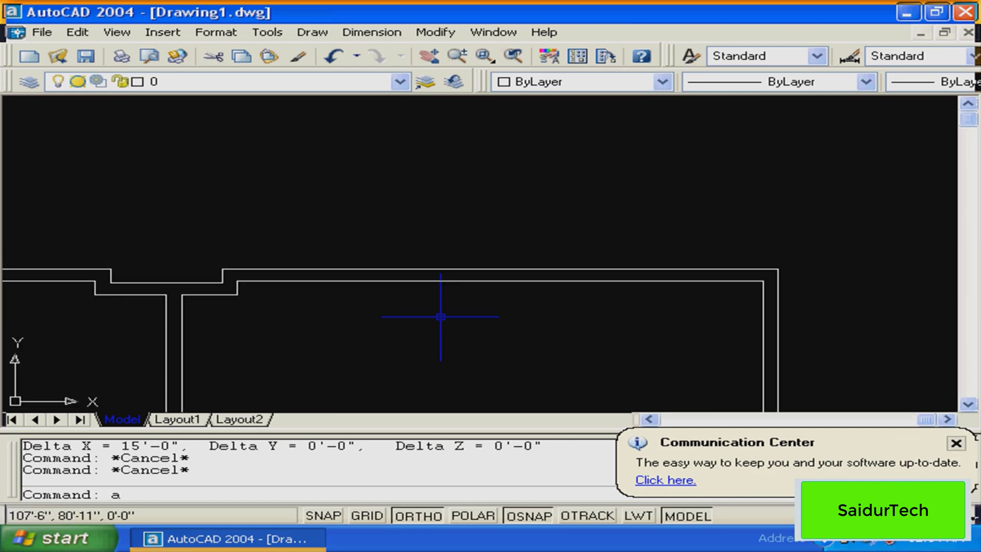
key("Return")
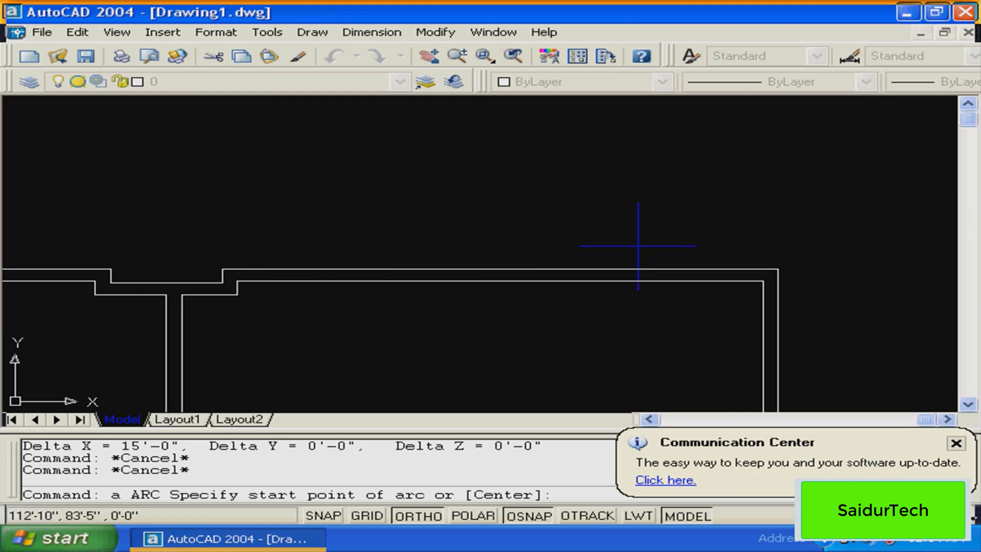
key("Escape")
middle_click_drag(542, 247, 591, 233)
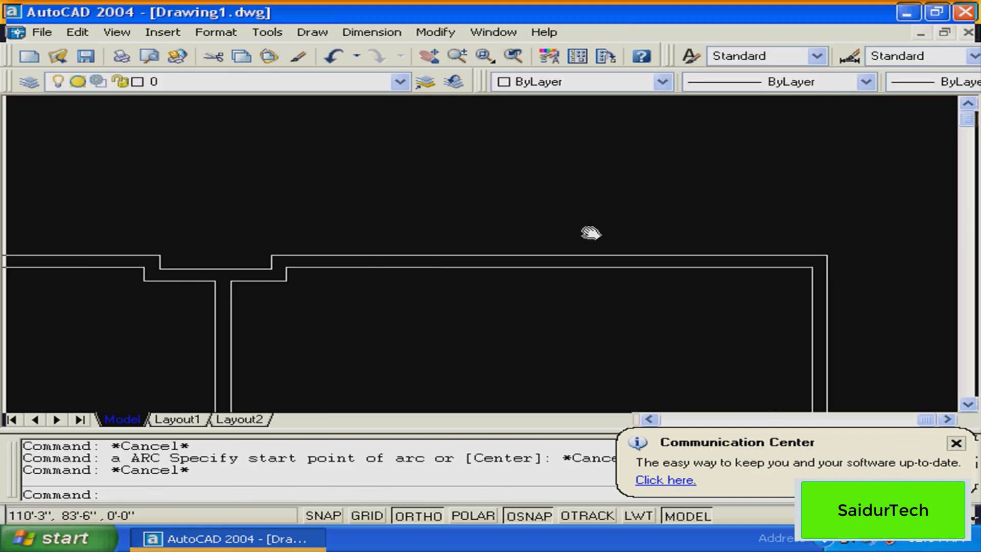
key("Escape")
mouse_move(542, 286)
middle_mouse_down()
mouse_move(498, 288)
mouse_move(508, 303)
middle_mouse_up()
key("Escape")
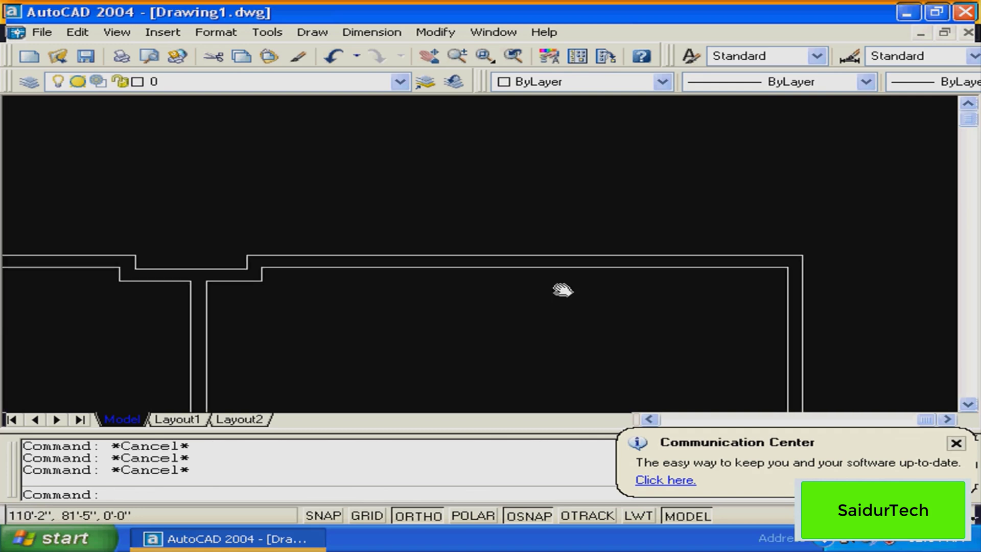
Draw a vertical polyline upward from the midpoint of the outer wall line above the top-right room
middle_click_drag(562, 289, 559, 307)
type("pl")
key("Return")
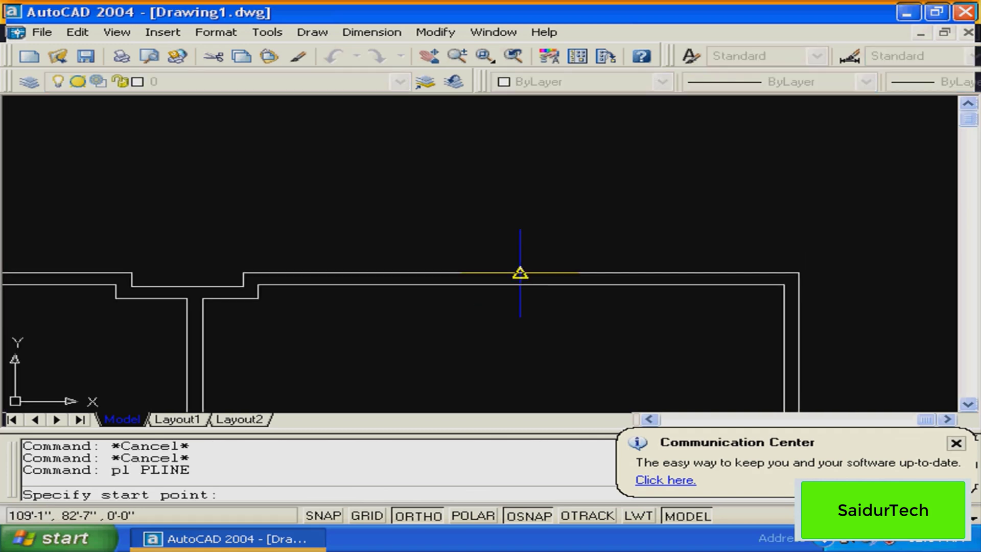
left_click(520, 273)
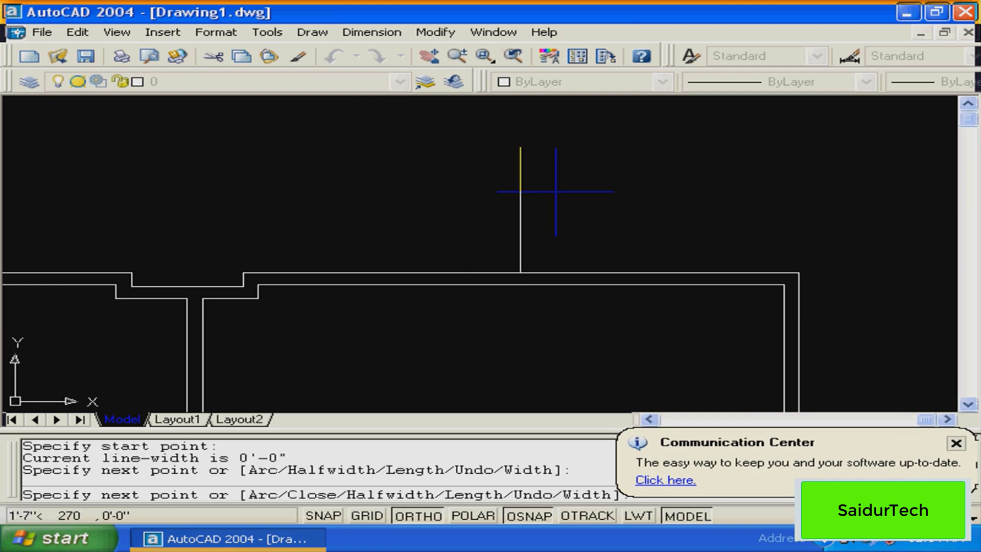
key("Return")
mouse_move(557, 230)
middle_mouse_down()
mouse_move(485, 233)
mouse_move(547, 250)
middle_mouse_up()
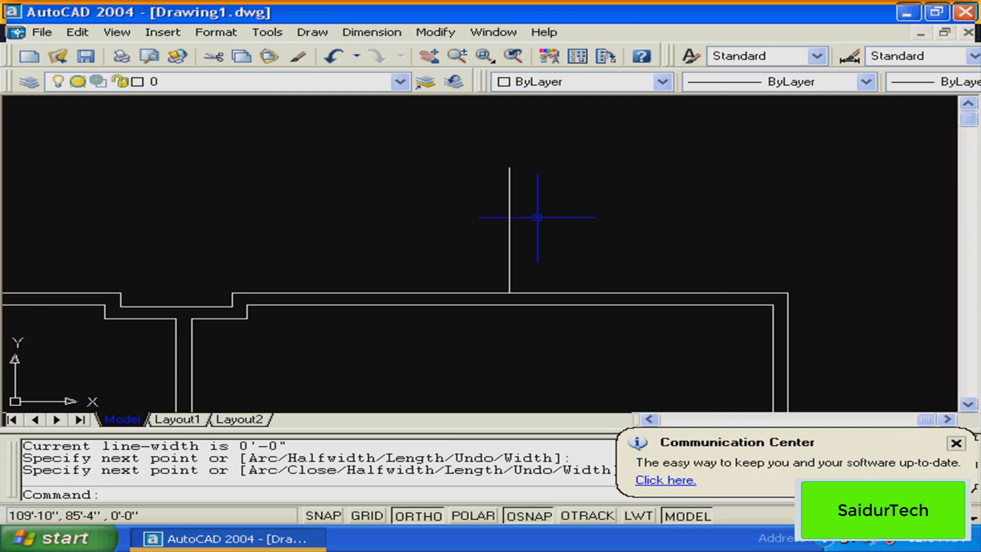
key("Escape")
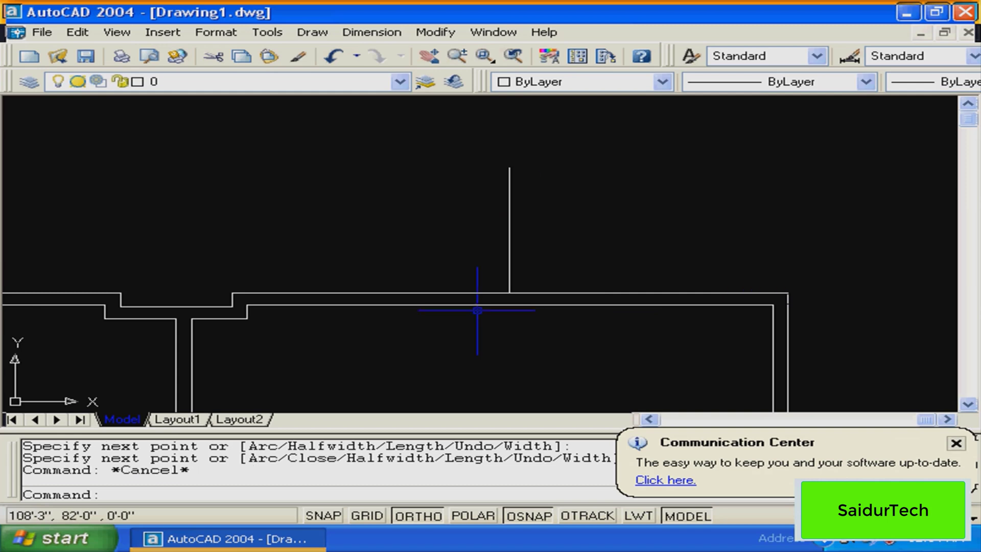
type("a")
key("Return")
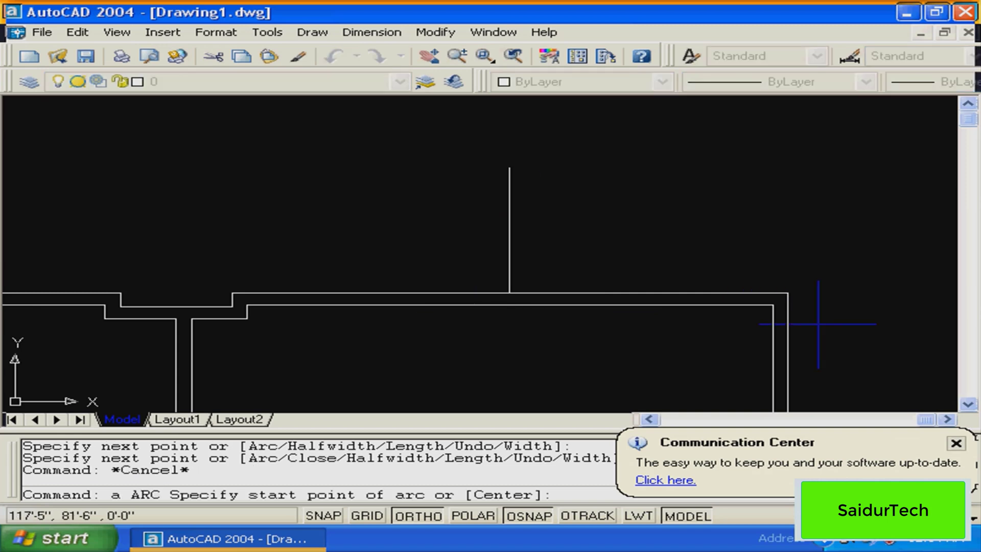
key("Escape")
Try a 3'6 vertical polyline upward from the outer corner of the top-right room, and undo its segment
type("pl")
key("Return")
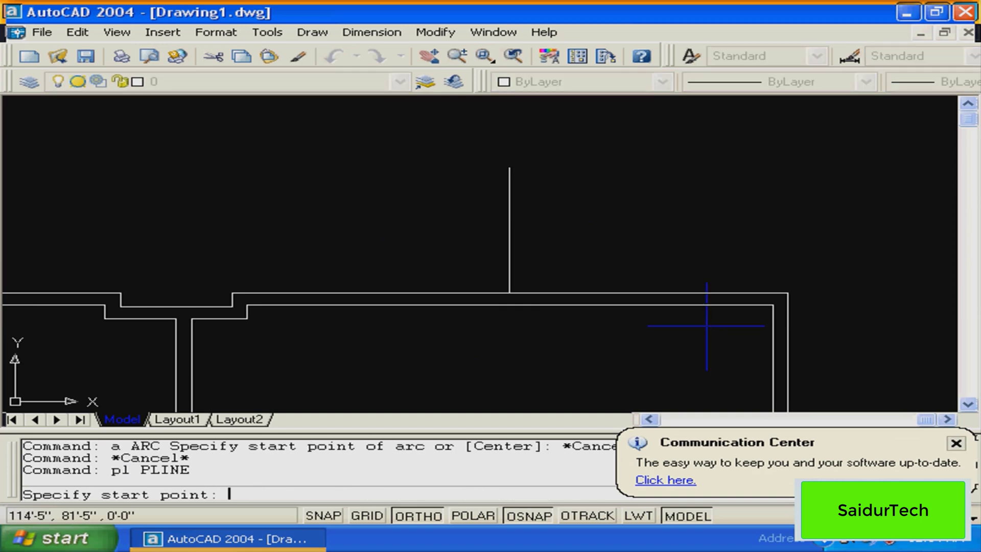
left_click(787, 293)
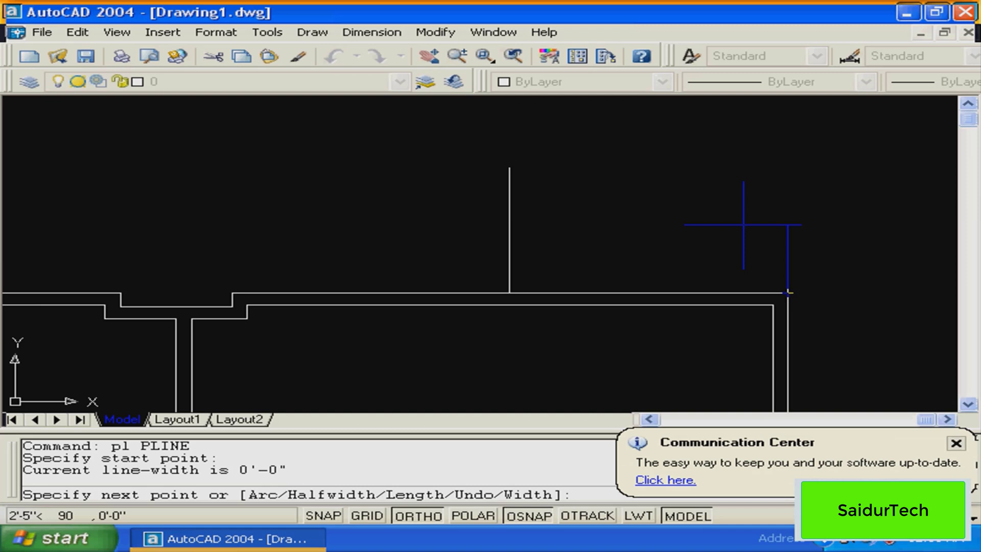
type("3'6")
key("Return")
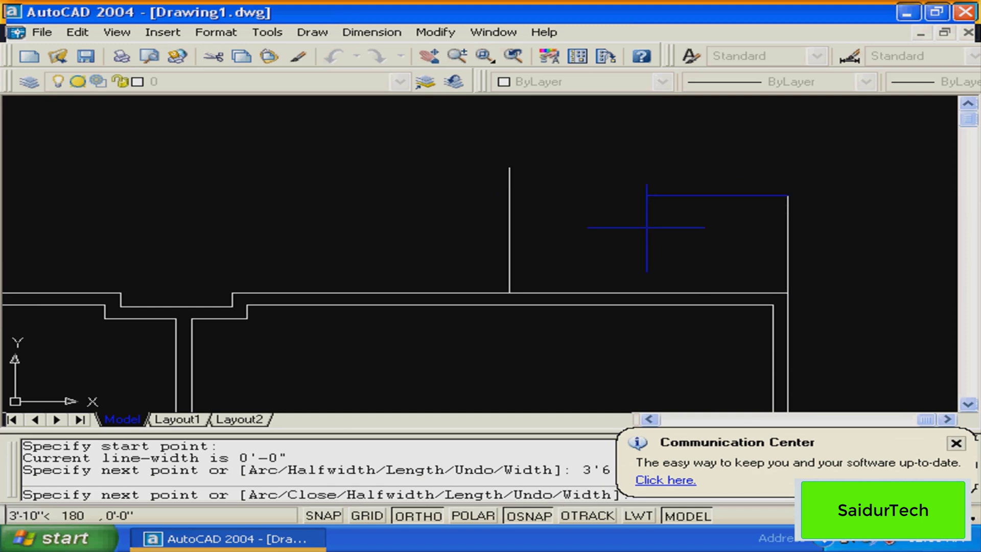
type("u")
key("Return")
key("Escape")
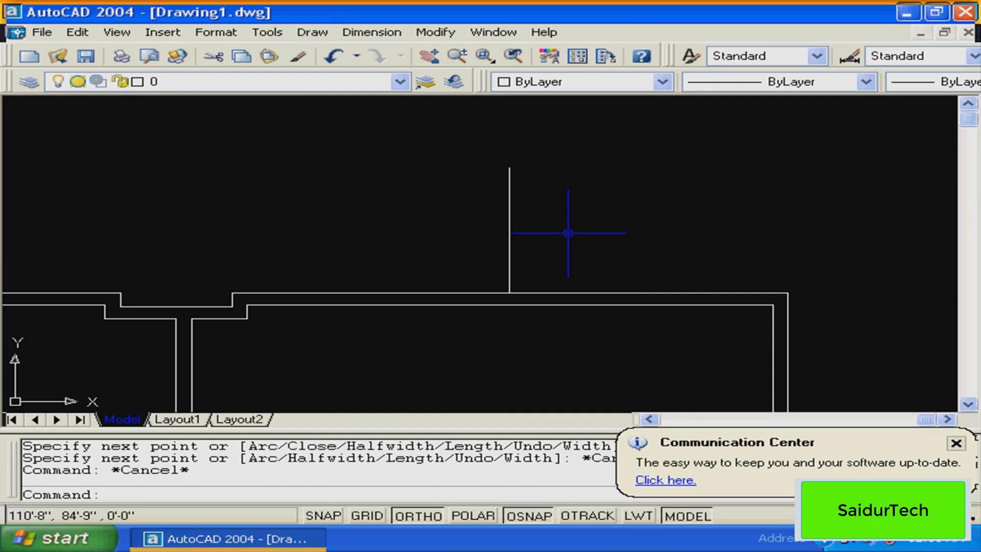
type("pl")
key("Return")
left_click(787, 292)
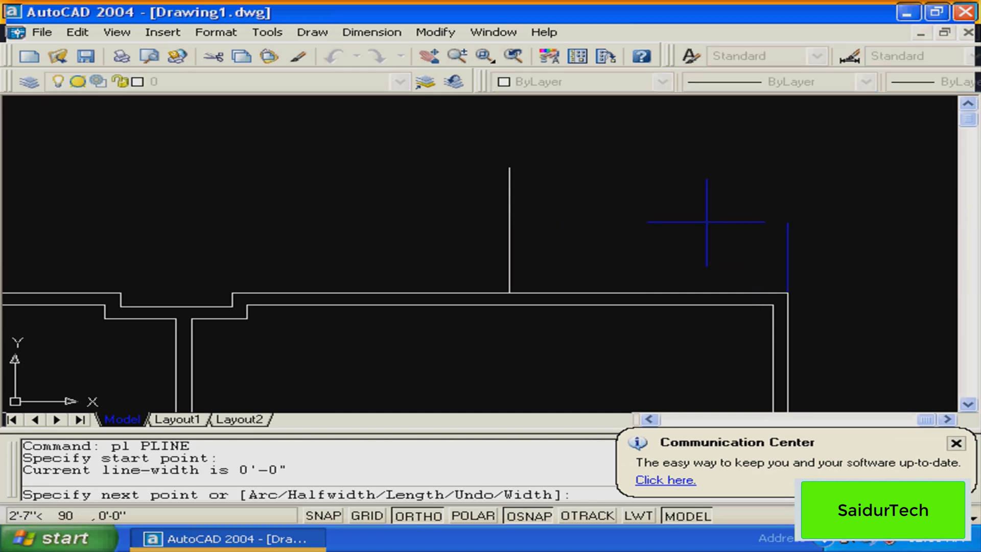
key("F8")
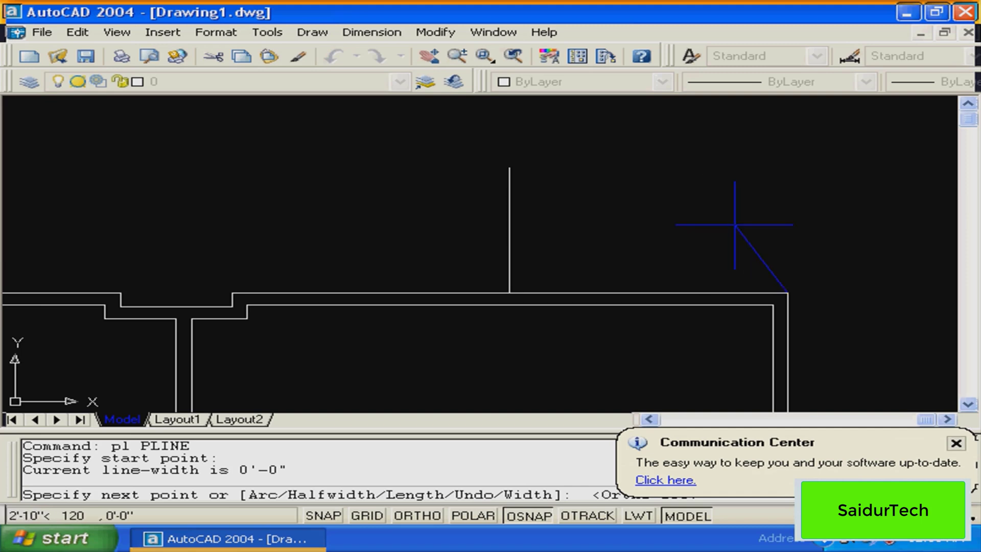
key("Escape")
key("Escape")
key("Escape")
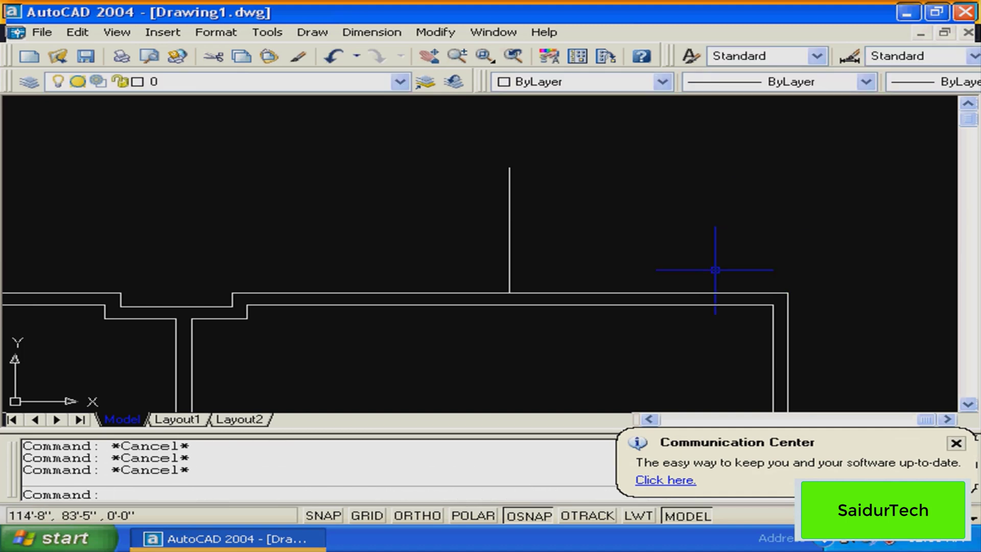
Erase the vertical line standing on the outer wall above the top-right room
scroll(557, 232, "up", 1)
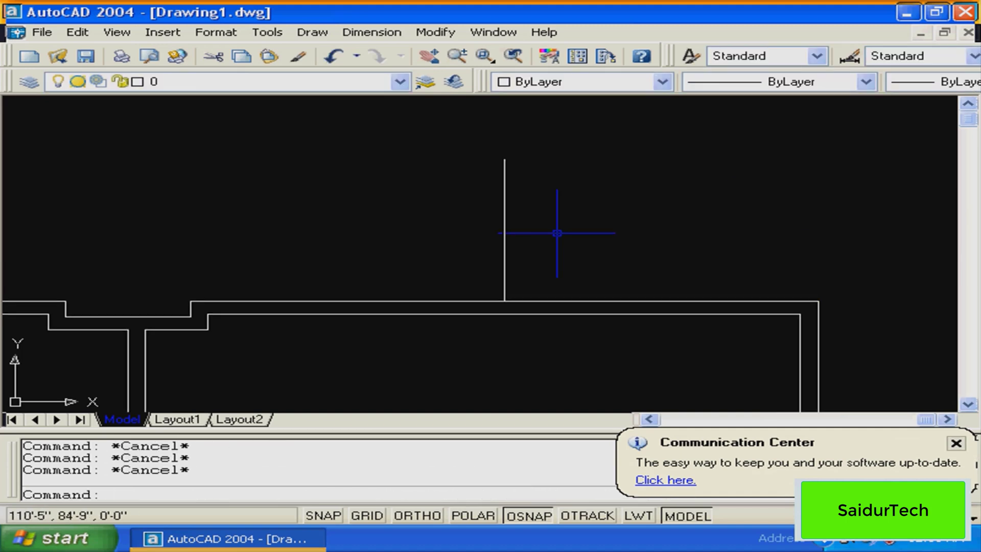
middle_click_drag(557, 232, 552, 207)
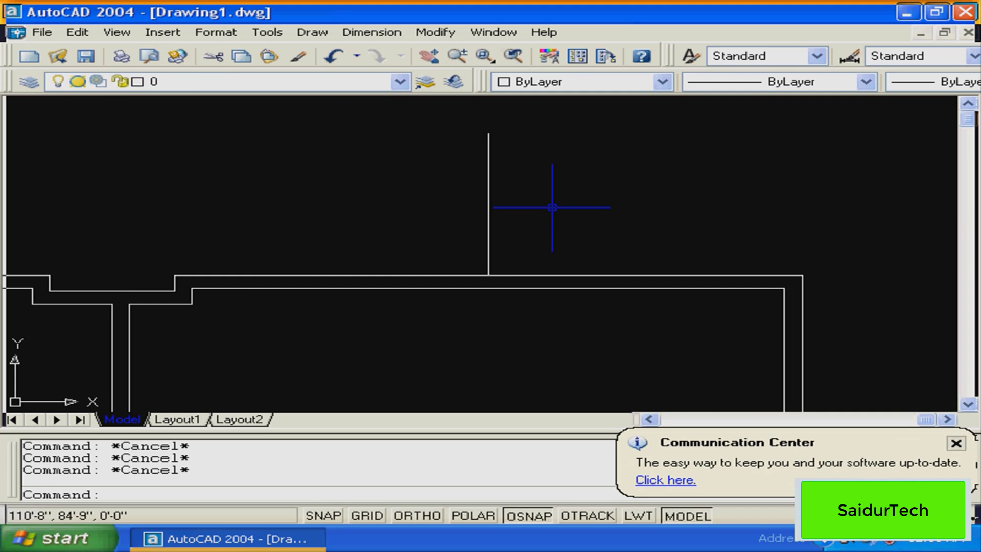
scroll(552, 207, "down", 3)
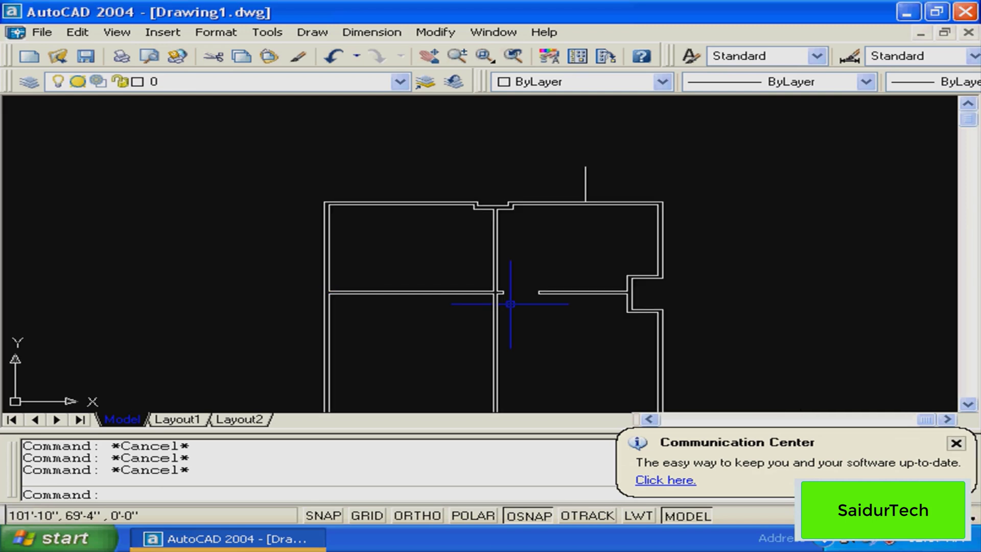
middle_click_drag(511, 304, 436, 310)
type("z")
key("Return")
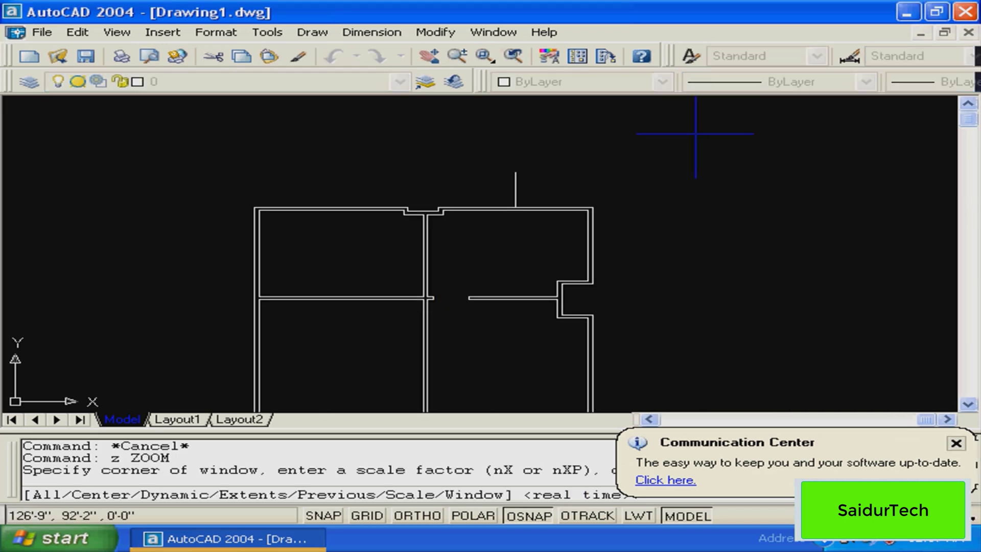
left_click(695, 134)
left_click(164, 254)
key("Escape")
middle_click_drag(624, 284, 543, 267)
key("Escape")
left_click(615, 244)
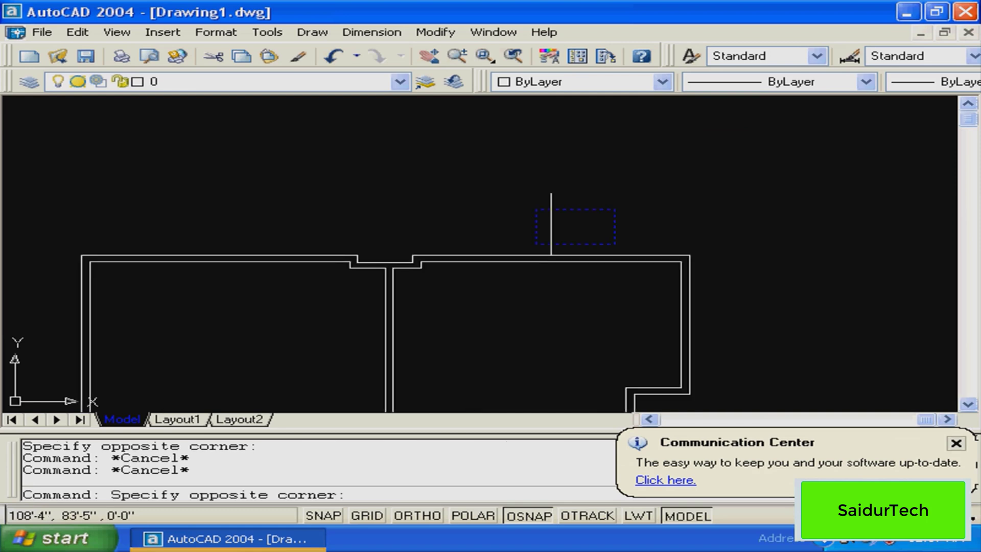
left_click(536, 208)
type("e")
key("Return")
middle_click_drag(517, 325, 674, 264)
key("Escape")
middle_click_drag(417, 263, 415, 309)
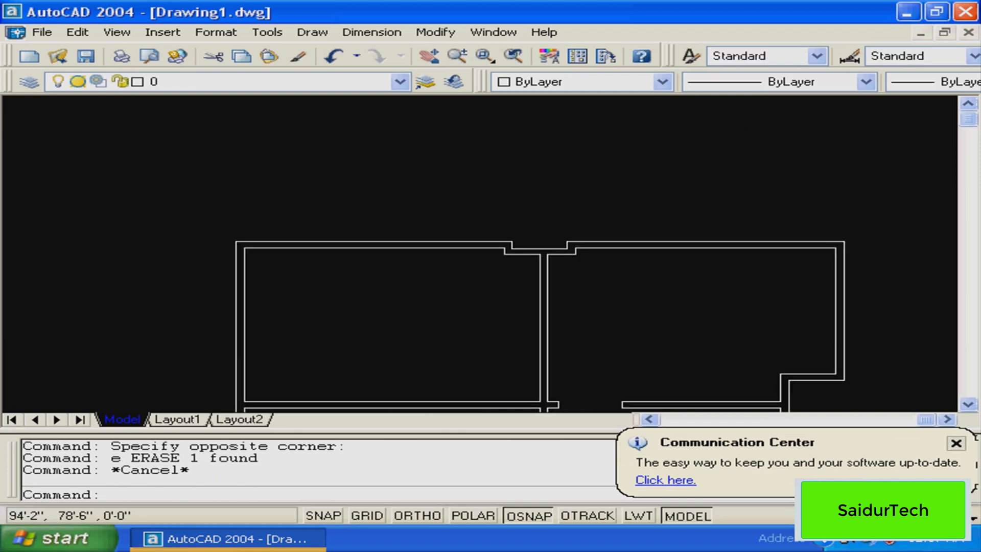
key("Escape")
middle_click_drag(375, 257, 394, 263)
key("Escape")
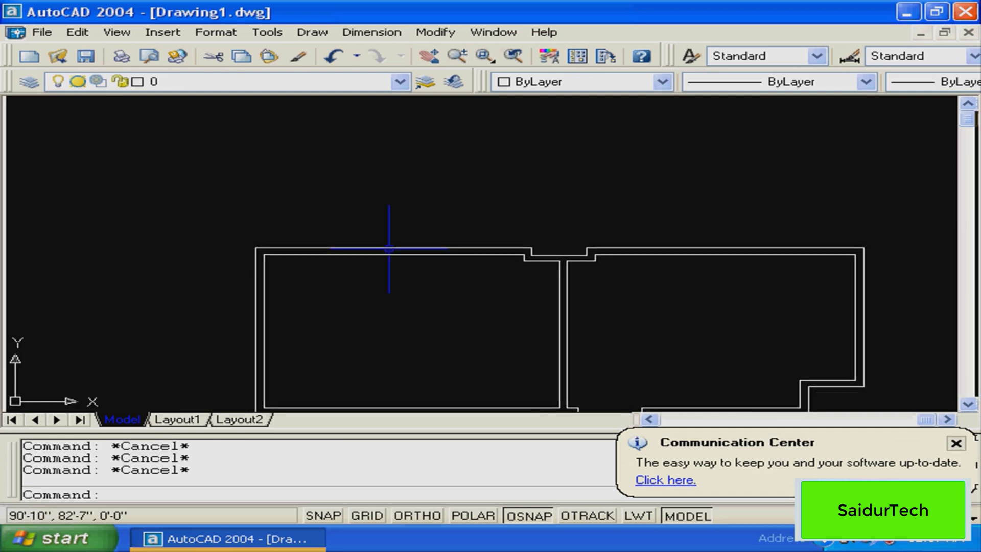
type("pl")
key("Return")
key("Escape")
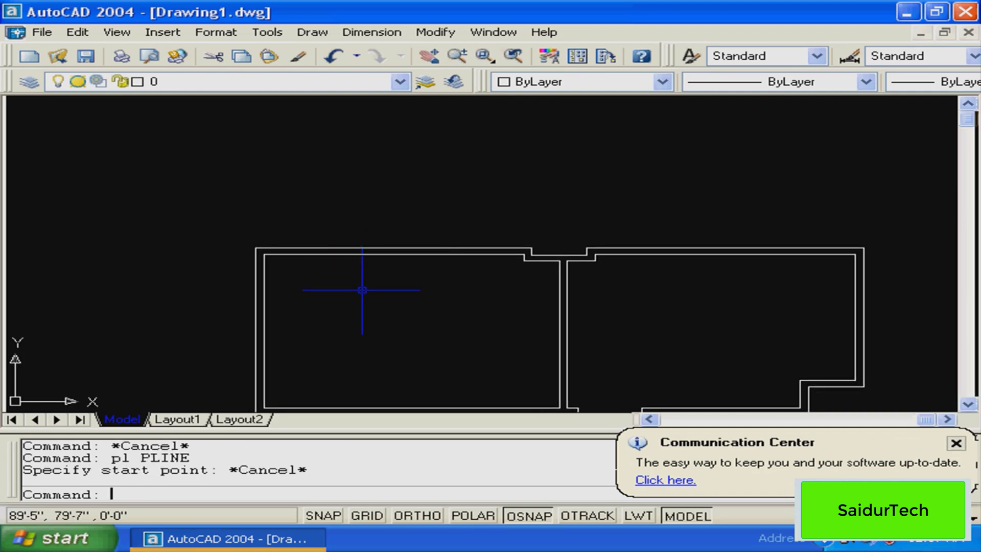
key("Escape")
Measure the top-left room's upper outer wall line from the recess corner to the outer corner
type("di")
key("Return")
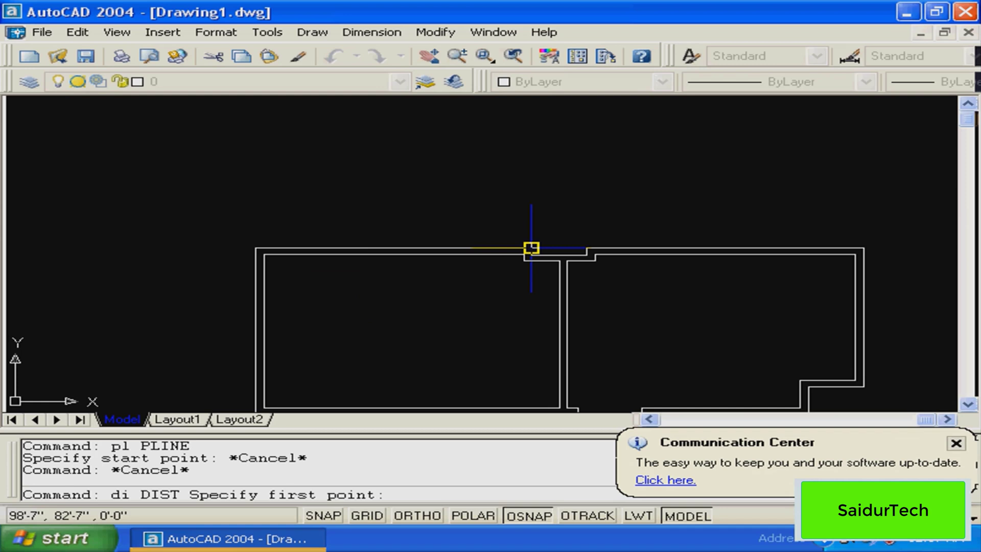
left_click(531, 248)
left_click(255, 250)
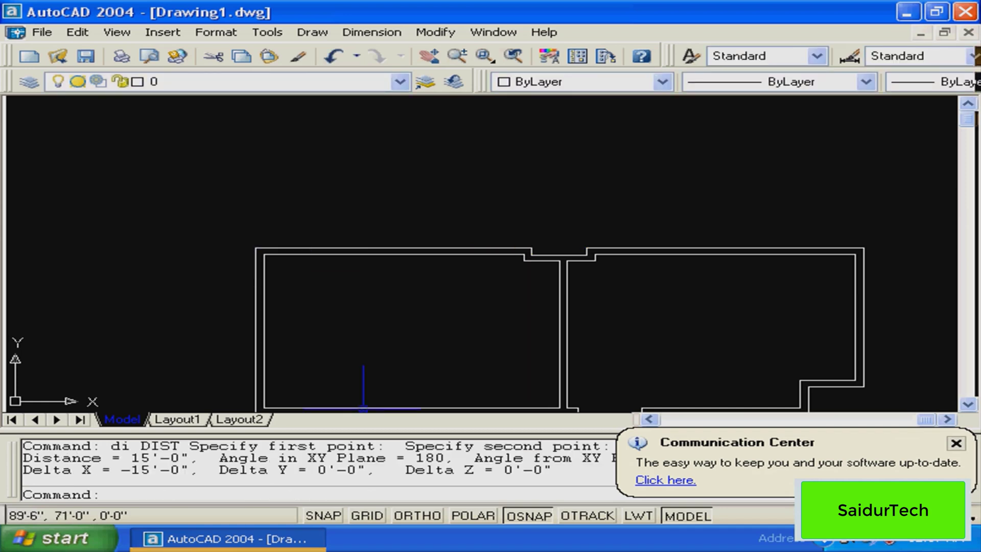
key("Escape")
Try a freehand upward polyline from the midpoint of the top-left room's upper outer wall line, and undo it
middle_click_drag(415, 296, 405, 311)
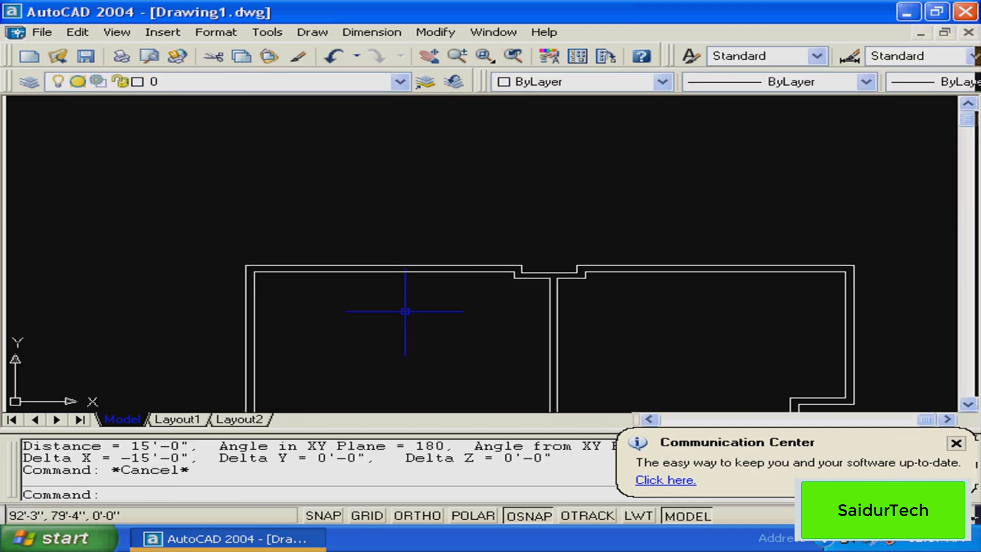
key("Escape")
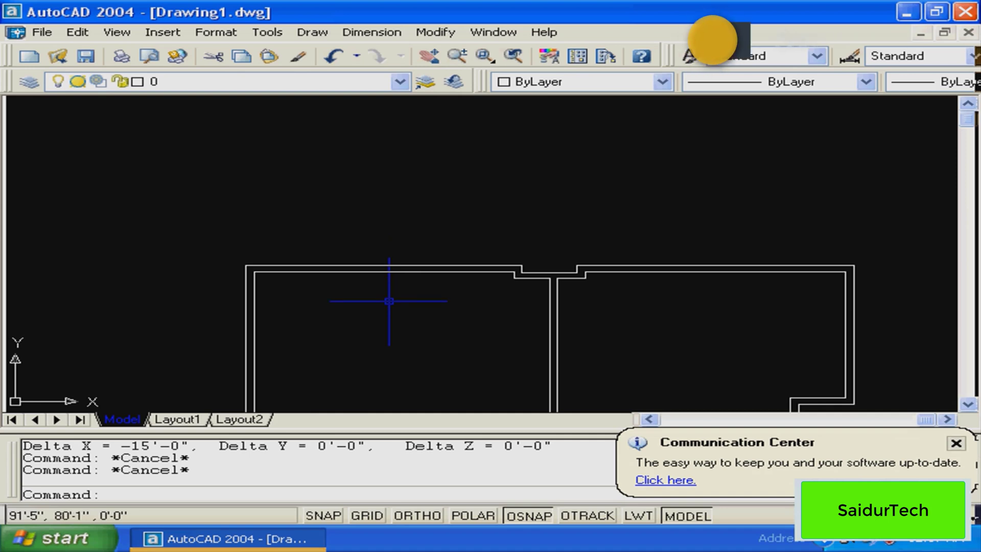
type("pl")
key("Return")
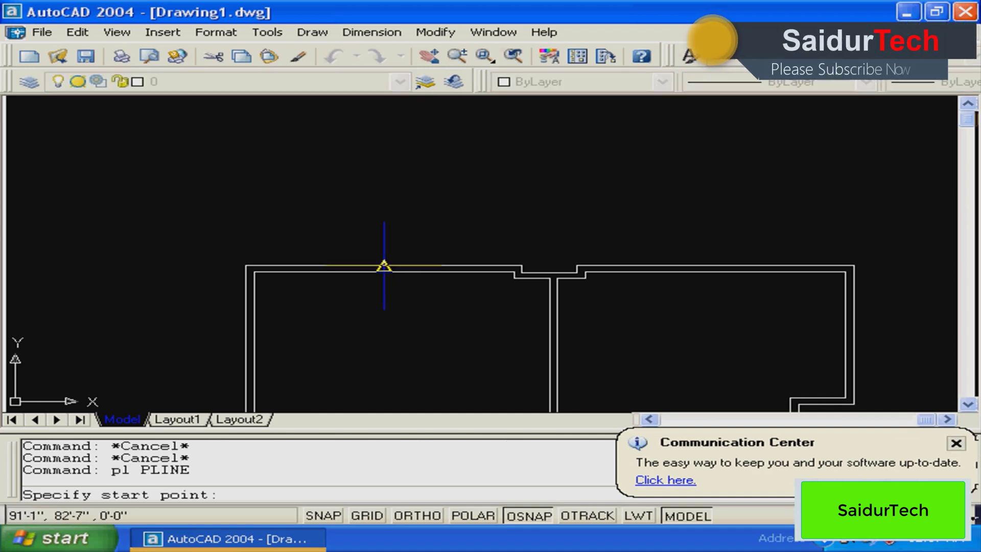
left_click(384, 264)
key("Return")
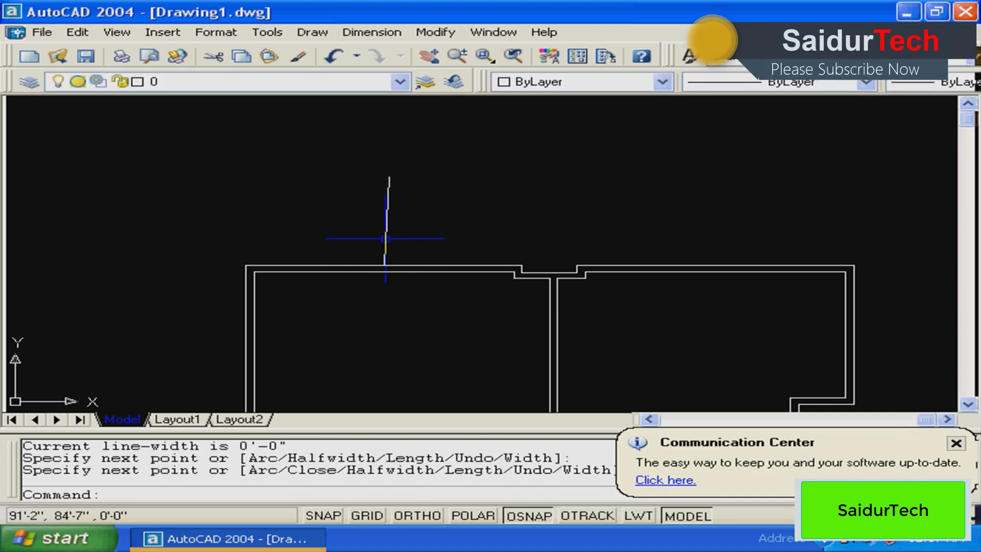
type("u")
key("Return")
key("Escape")
Draw a vertical polyline with Ortho on, upward from the midpoint of the top-left room's upper outer wall line
type("pl")
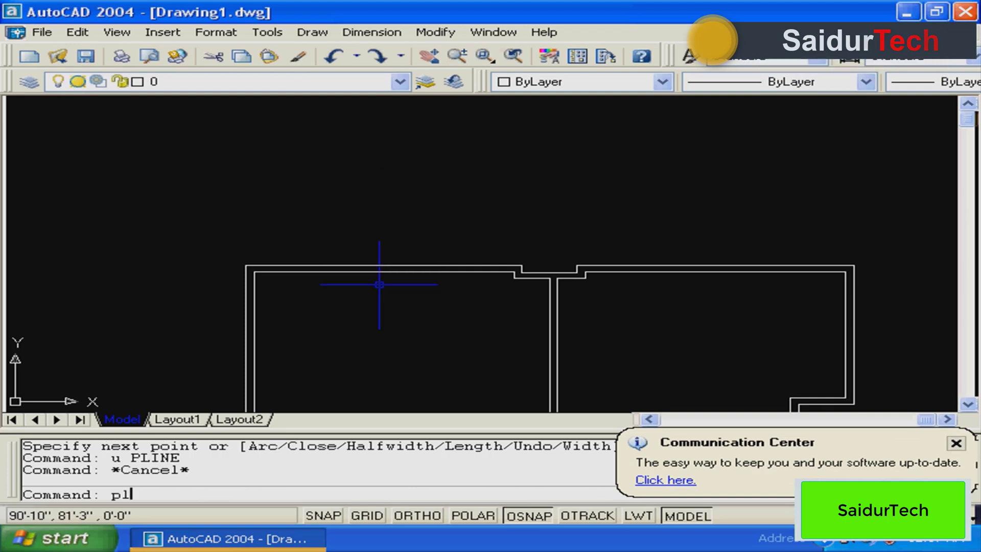
key("Return")
left_click(384, 264)
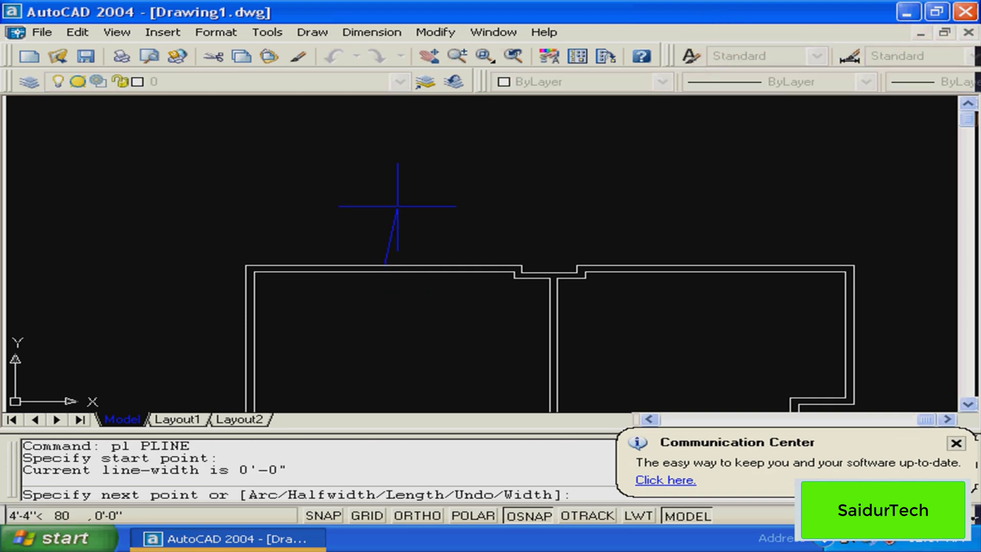
key("F8")
left_click(390, 186)
key("Return")
key("Escape")
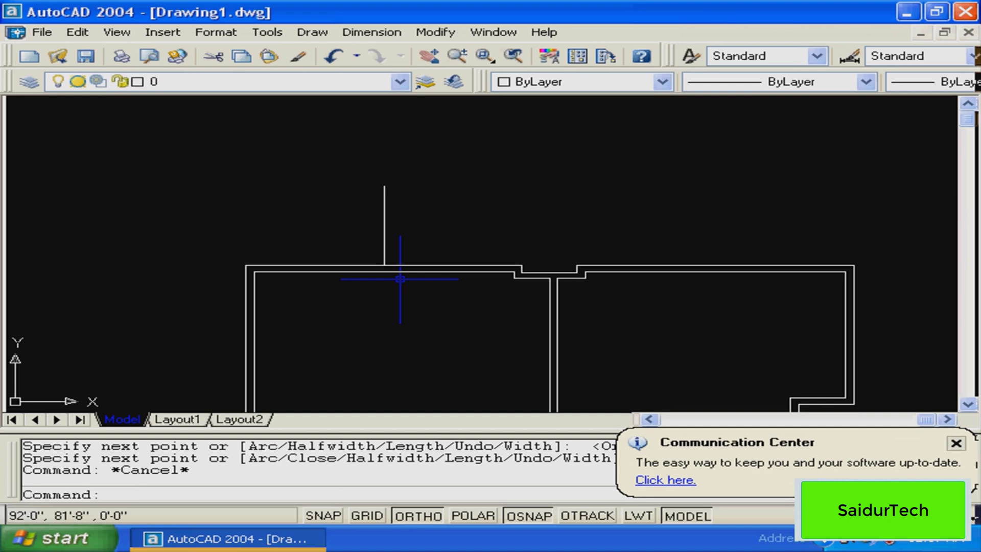
Offset the vertical line above the top-left room by 5' to both sides
type("o")
key("Return")
type("5")
type("'")
key("Return")
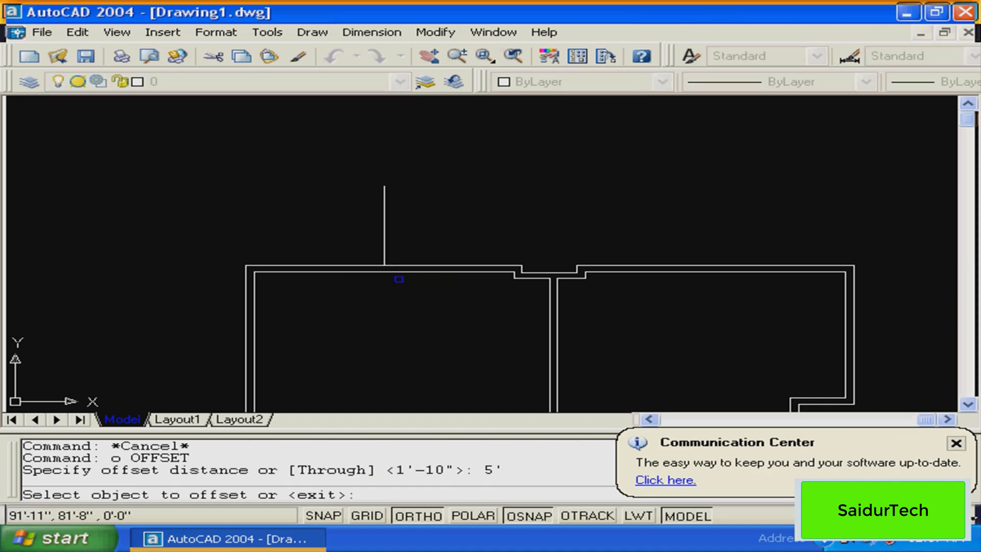
left_click(385, 239)
left_click(385, 239)
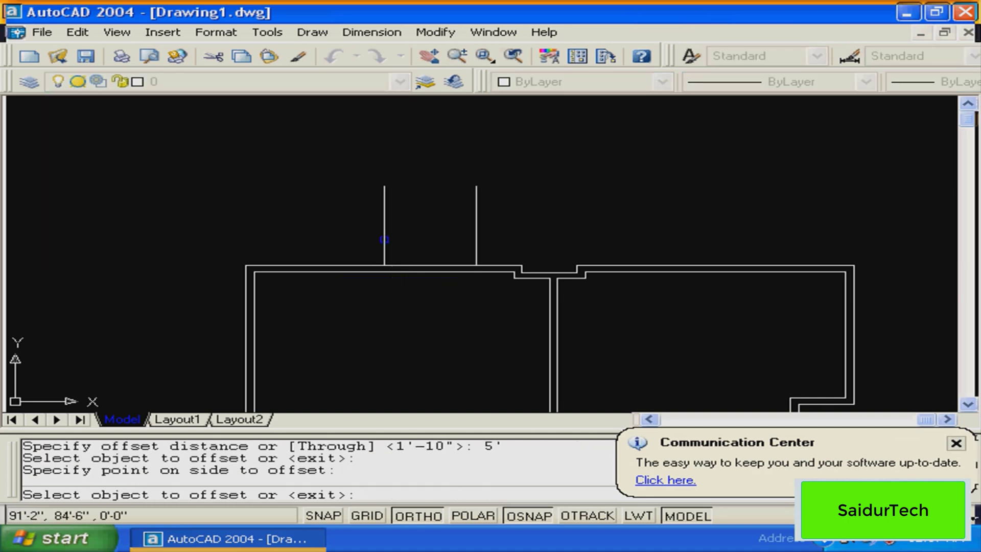
left_click(384, 239)
left_click(309, 232)
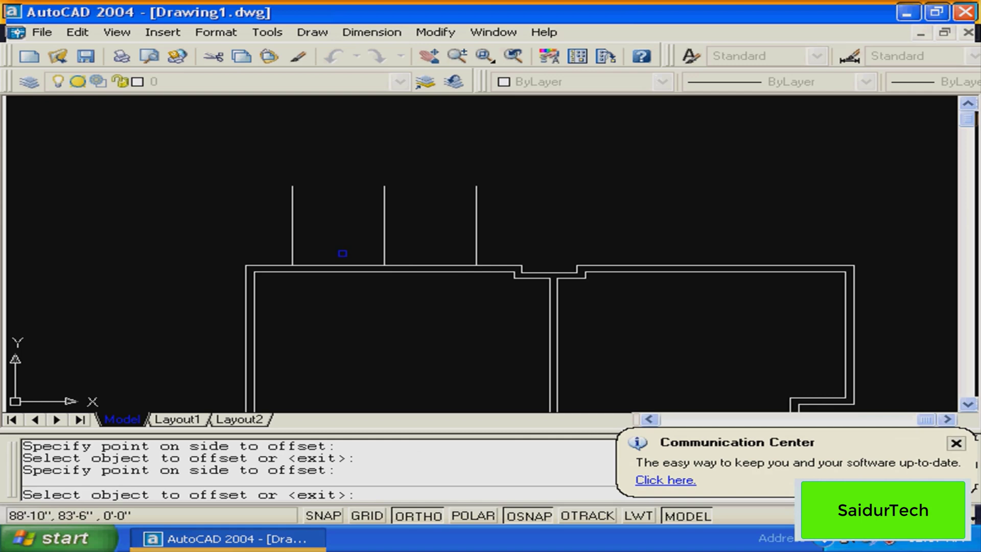
mouse_move(419, 243)
middle_mouse_down()
mouse_move(396, 235)
mouse_move(425, 271)
middle_mouse_up()
key("Escape")
key("Escape")
type("z")
key("Return")
left_click(292, 203)
left_click(494, 331)
key("Escape")
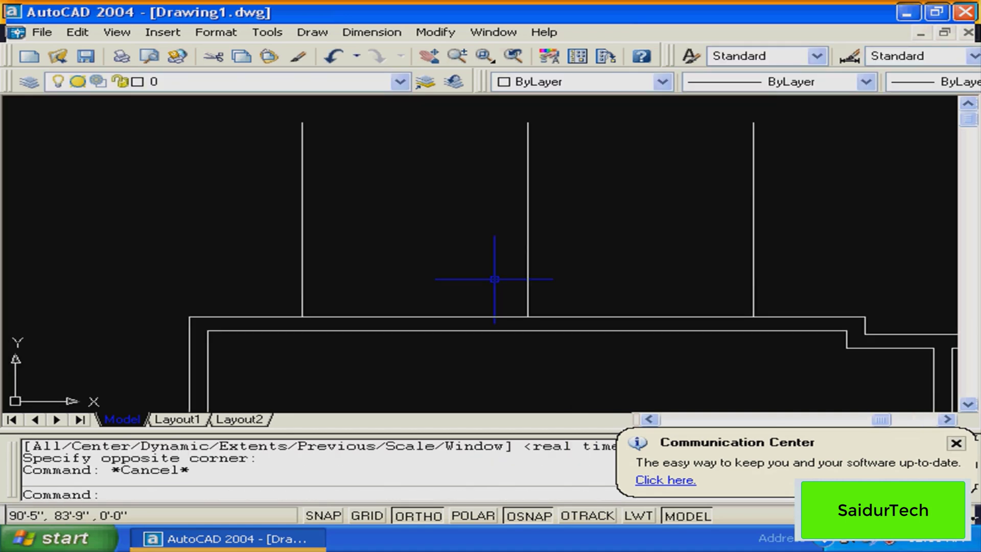
middle_click_drag(494, 279, 420, 286)
key("Escape")
type("a")
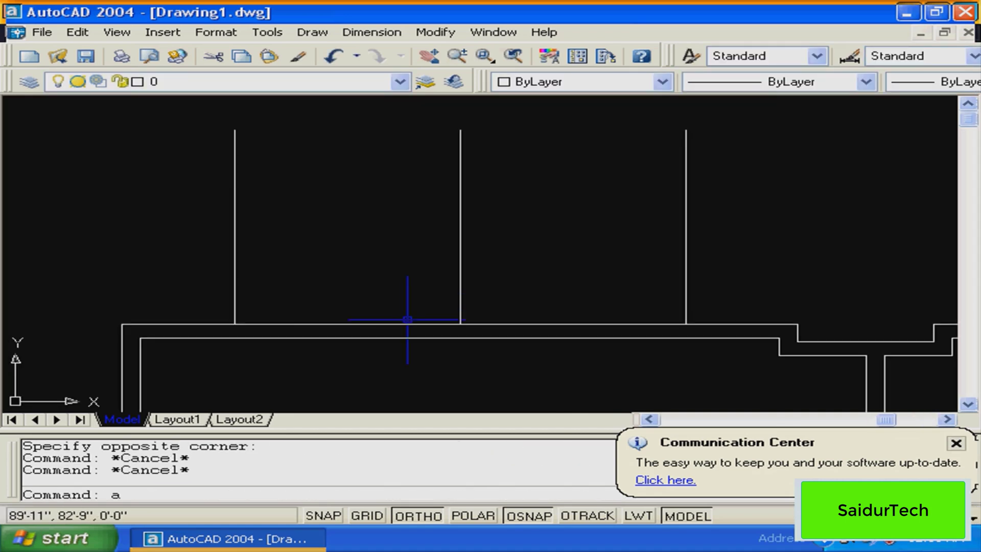
key("Return")
left_click(234, 324)
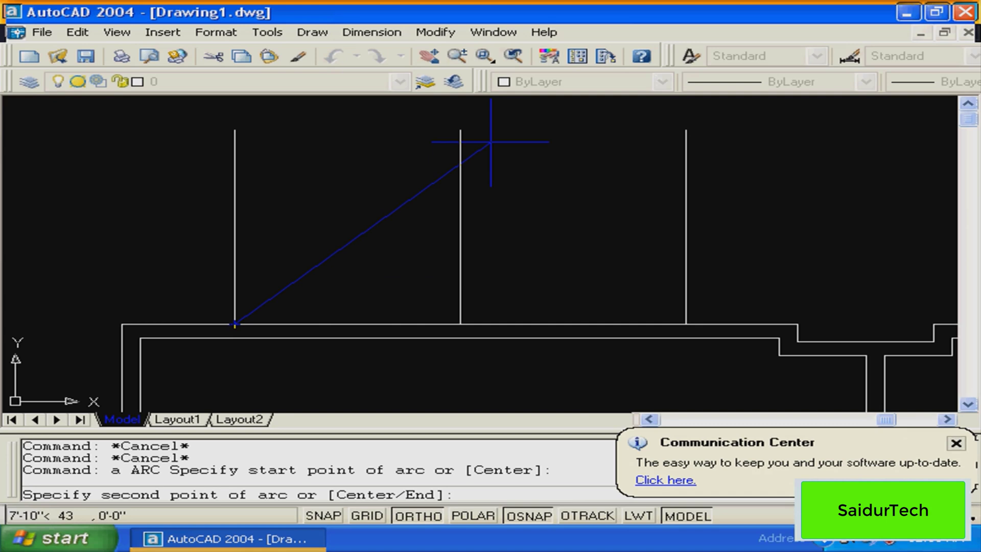
key("Escape")
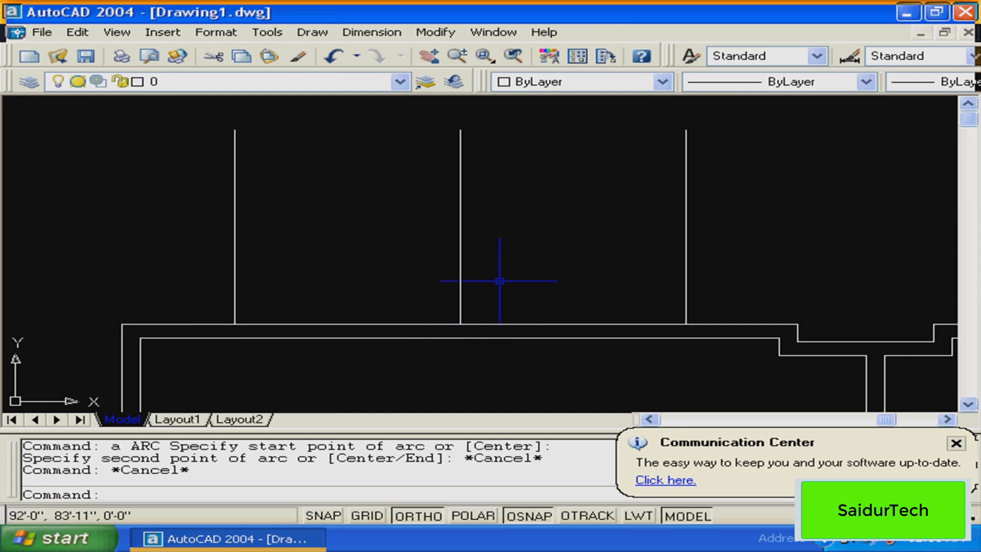
mouse_move(499, 280)
middle_mouse_down()
mouse_move(485, 294)
mouse_move(522, 292)
mouse_move(487, 305)
middle_mouse_up()
key("Escape")
key("Escape")
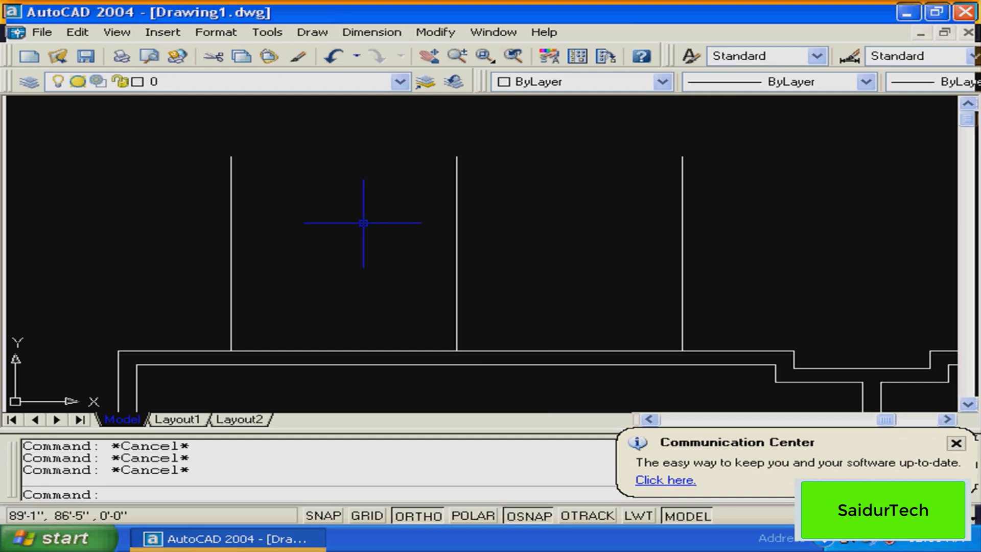
Draw a horizontal polyline along the outer wall between the feet of the two outer vertical lines above the top-left room
type("pl")
key("Return")
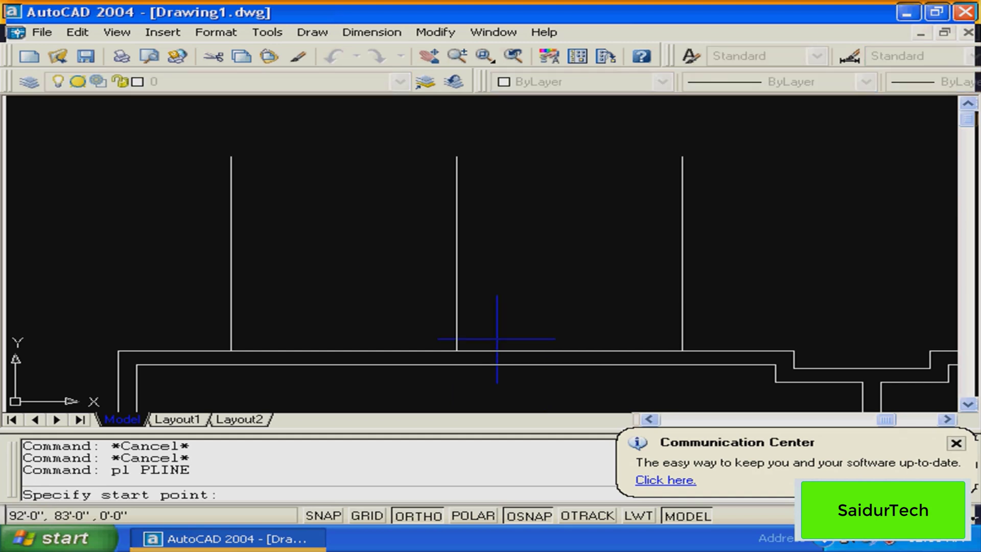
left_click(664, 351)
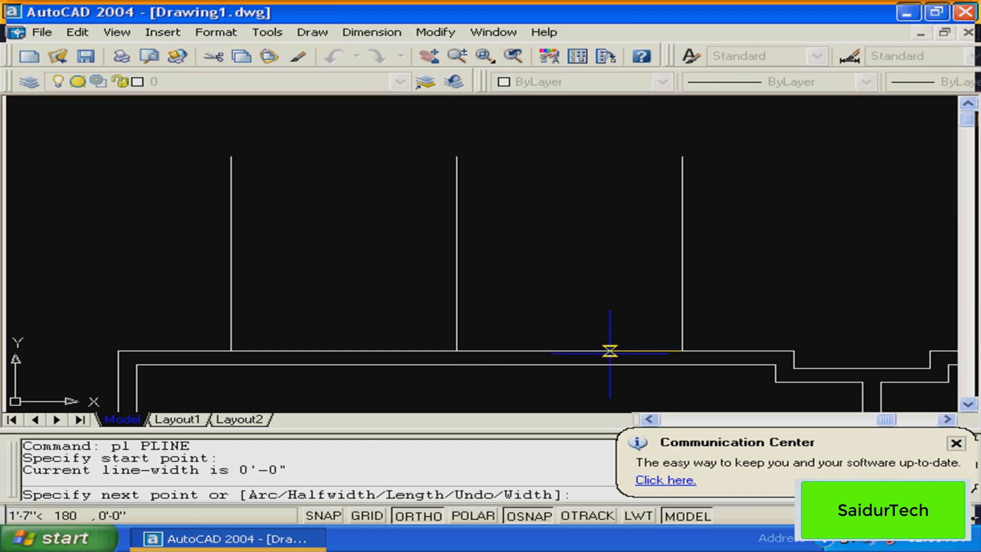
left_click(231, 350)
key("Return")
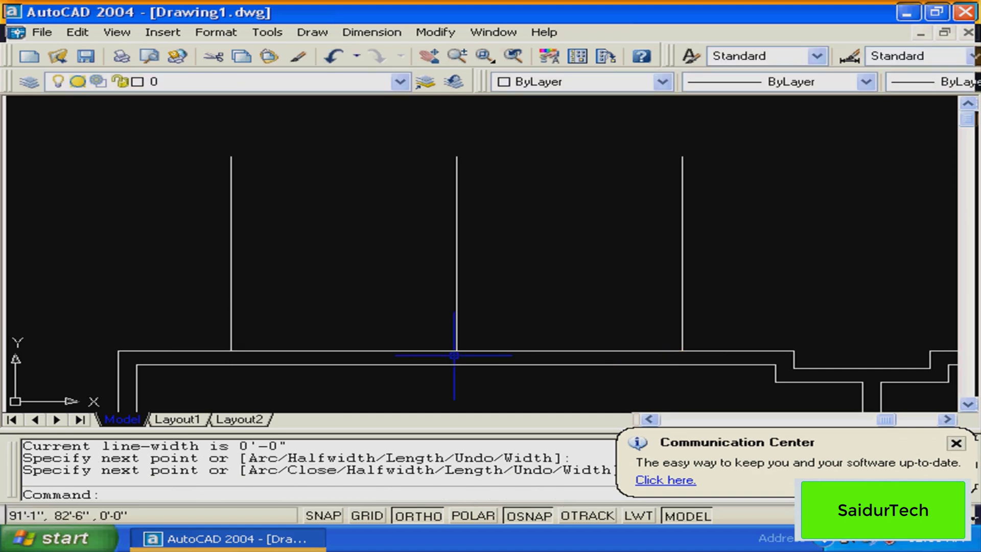
key("Escape")
Move the horizontal line between the outer vertical lines straight up by 3'
type("m")
key("Return")
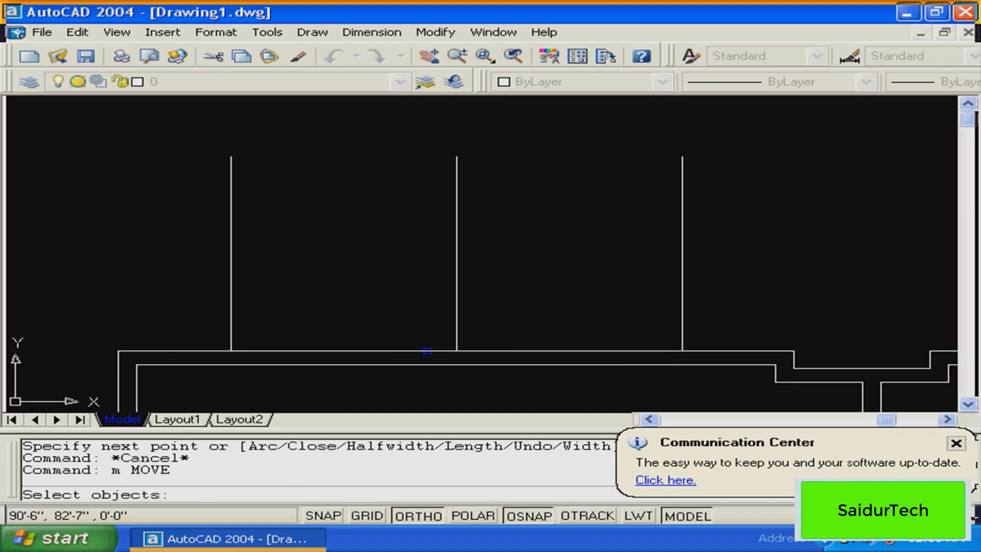
left_click(427, 351)
key("Return")
left_click(494, 392)
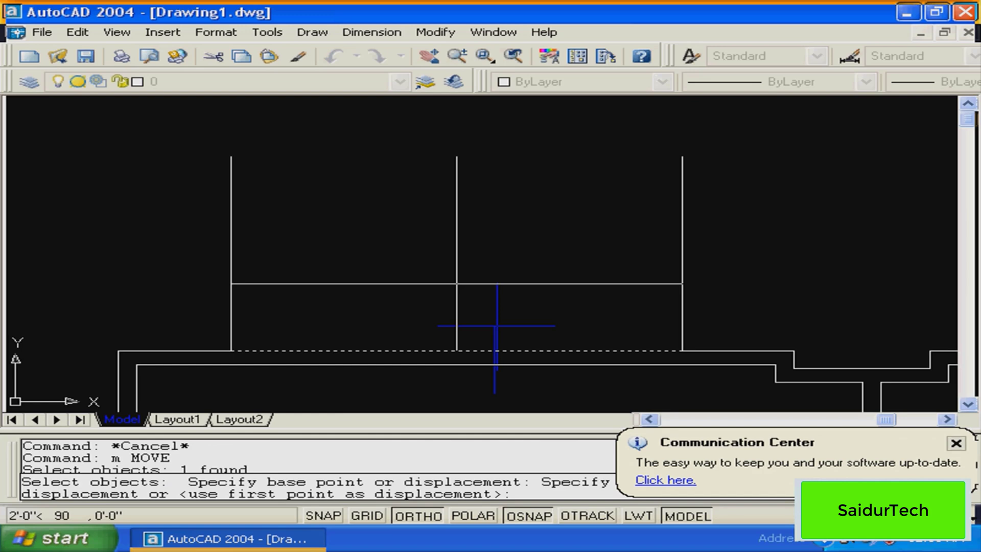
type("3")
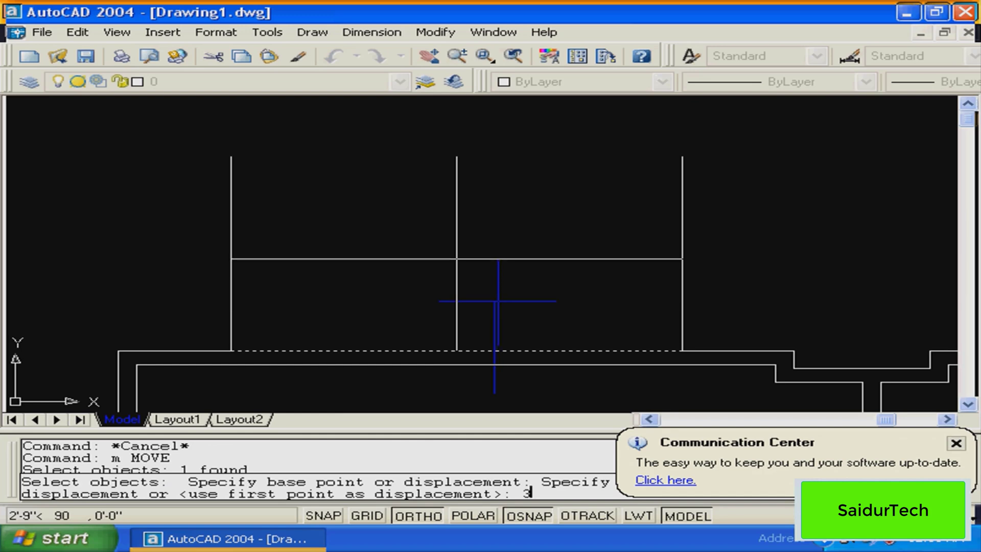
type("'")
key("Return")
key("Escape")
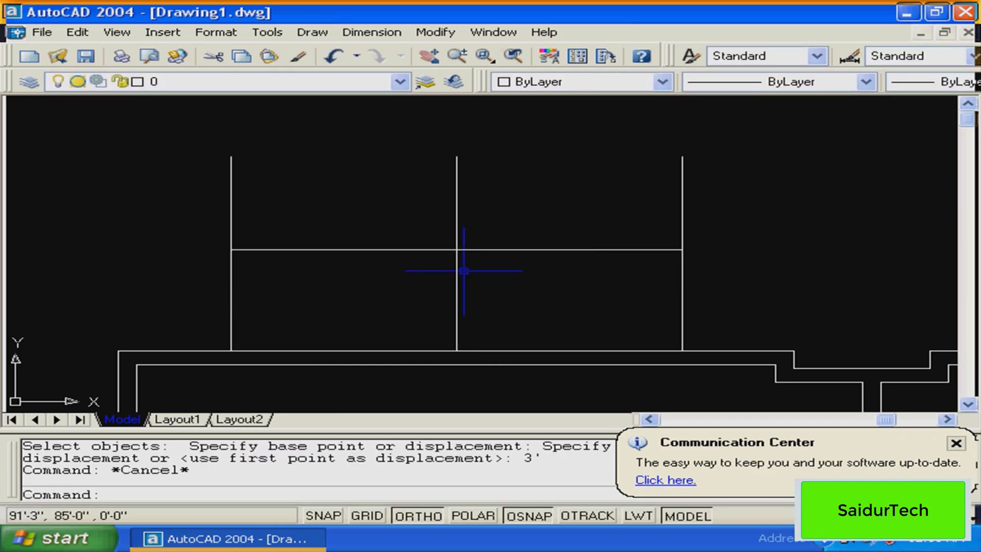
Draw a three-point arc from the left vertical's foot, through the middle vertical's crossing with the horizontal line, to the right vertical's foot
key("Escape")
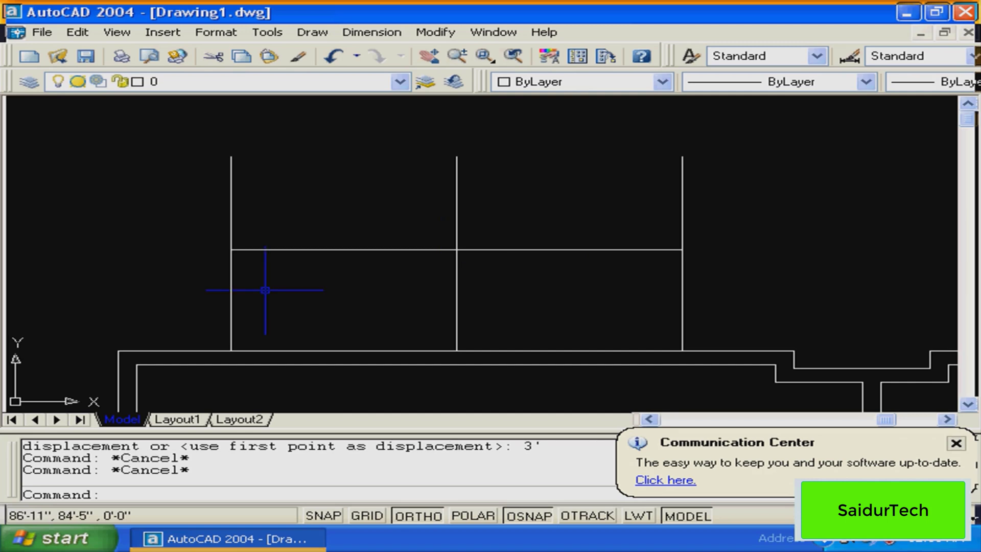
type("a")
key("Return")
left_click(231, 350)
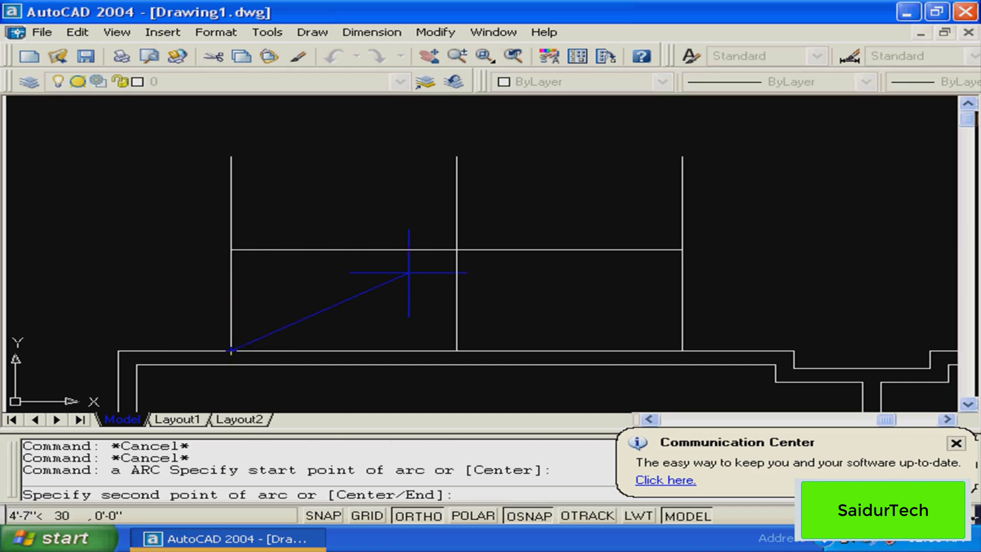
type("s")
key("Return")
left_click(469, 250)
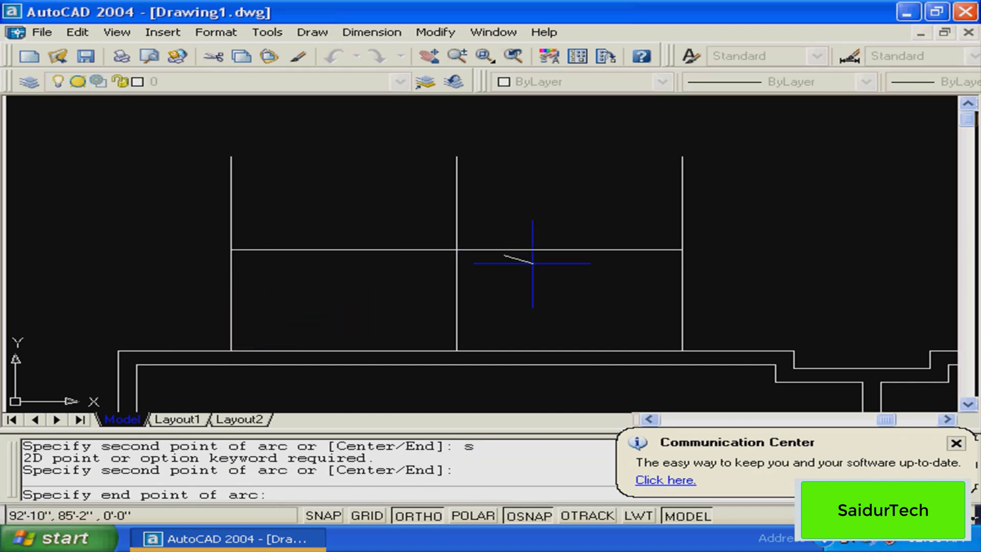
left_click(682, 351)
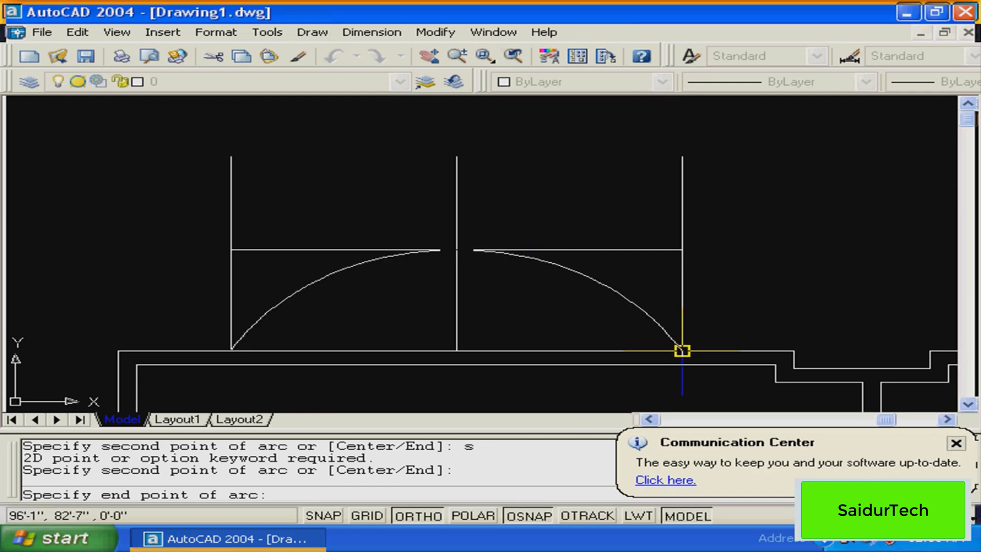
left_click(682, 351)
key("Escape")
key("Escape")
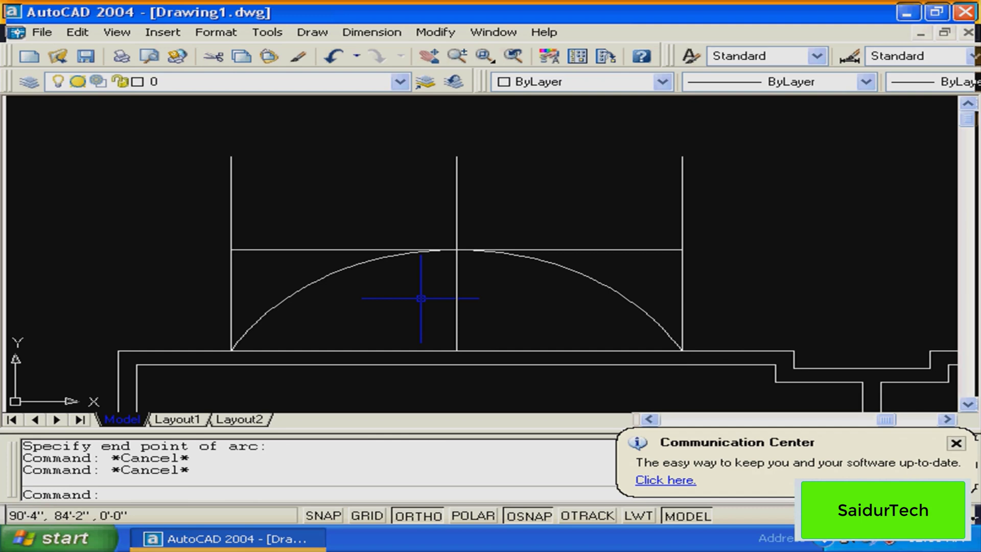
Erase the horizontal line and the three vertical construction lines around the arc above the top-left room
type("e")
key("Return")
left_click(714, 229)
left_click(656, 263)
key("Return")
left_click(533, 196)
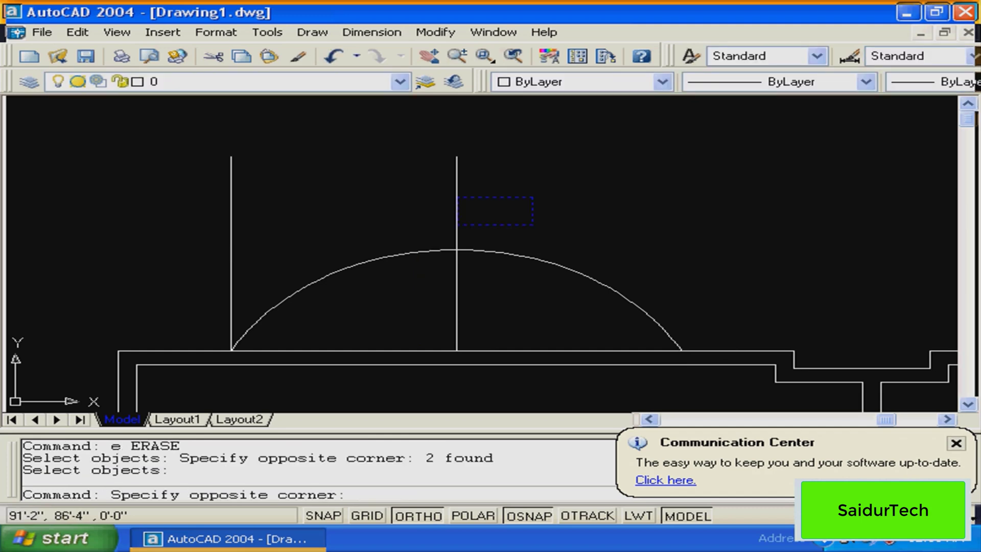
left_click(457, 225)
key("Return")
left_click(276, 189)
left_click(202, 234)
key("Delete")
key("Escape")
key("Escape")
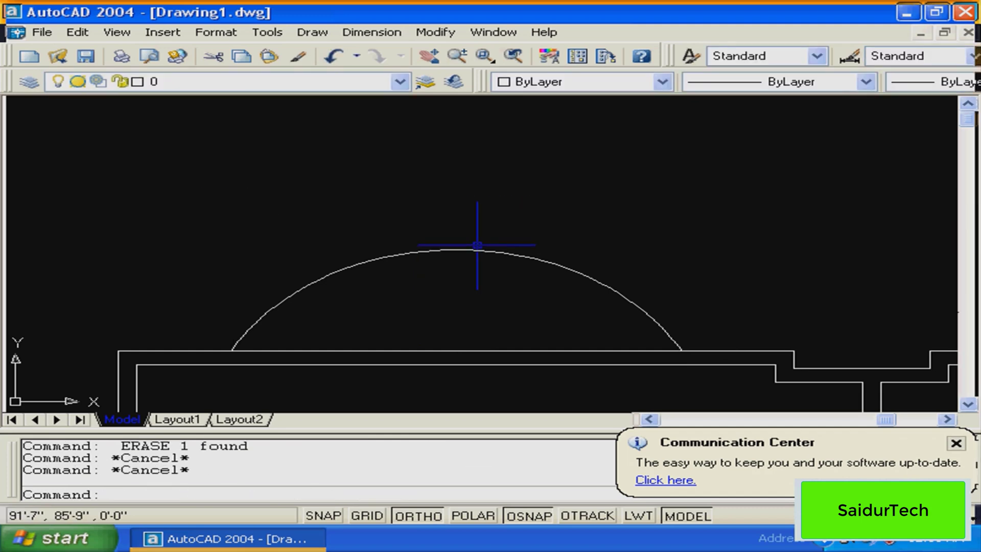
Offset the arc above the top-left room inward by 3'
type("o")
key("Return")
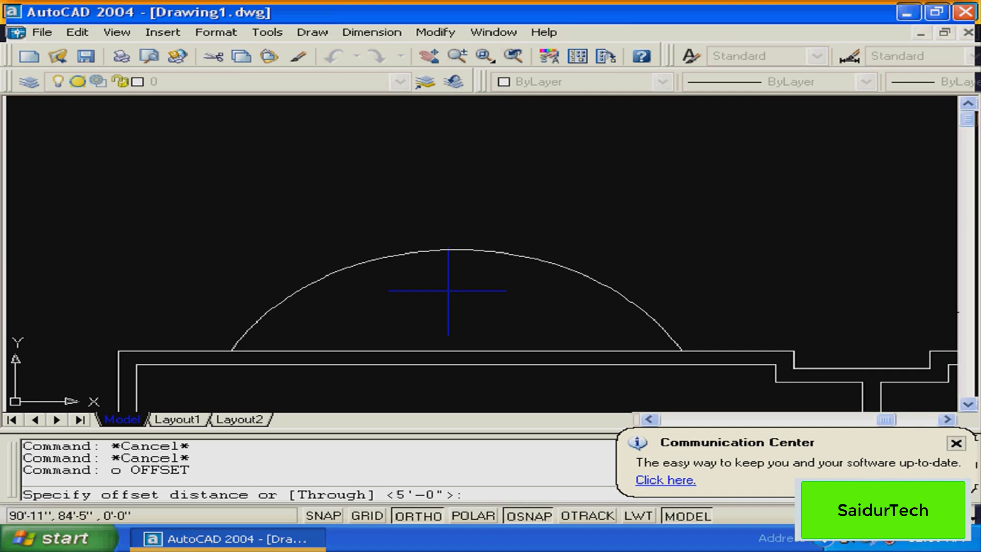
type("3")
type("'")
key("Return")
left_click(480, 251)
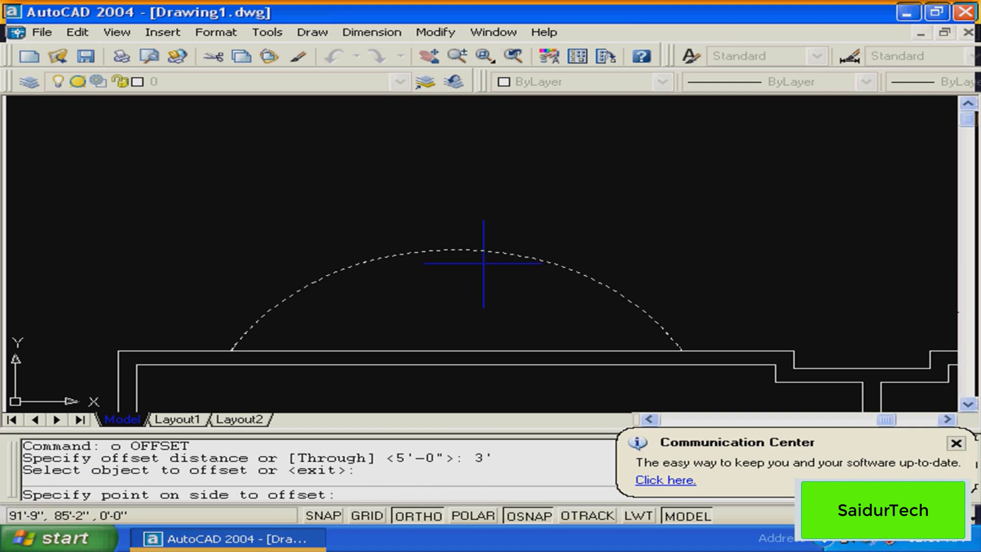
left_click(478, 305)
key("Return")
key("Escape")
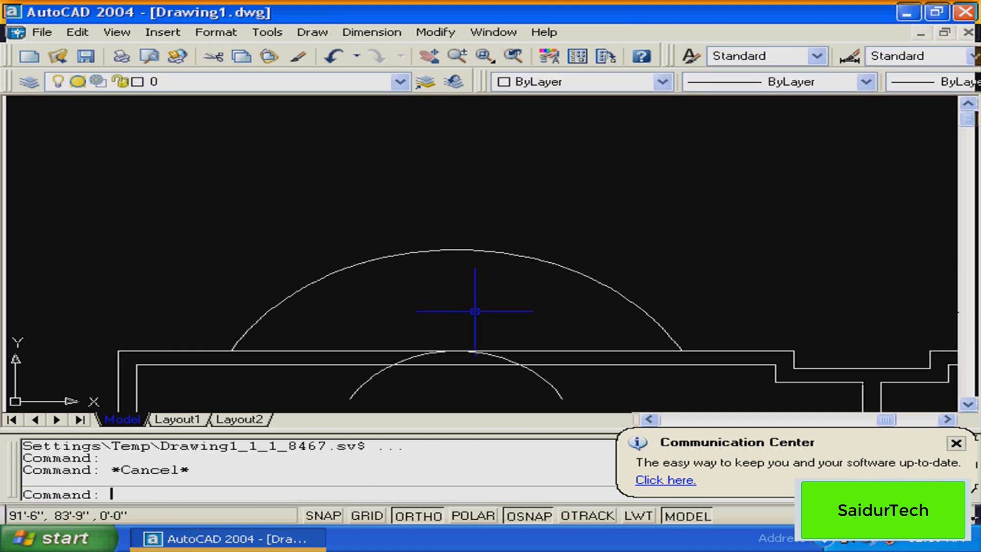
Undo the last arc offset
type("u")
key("Return")
key("Escape")
Offset the arc above the top-left room inward by 3"
type("o")
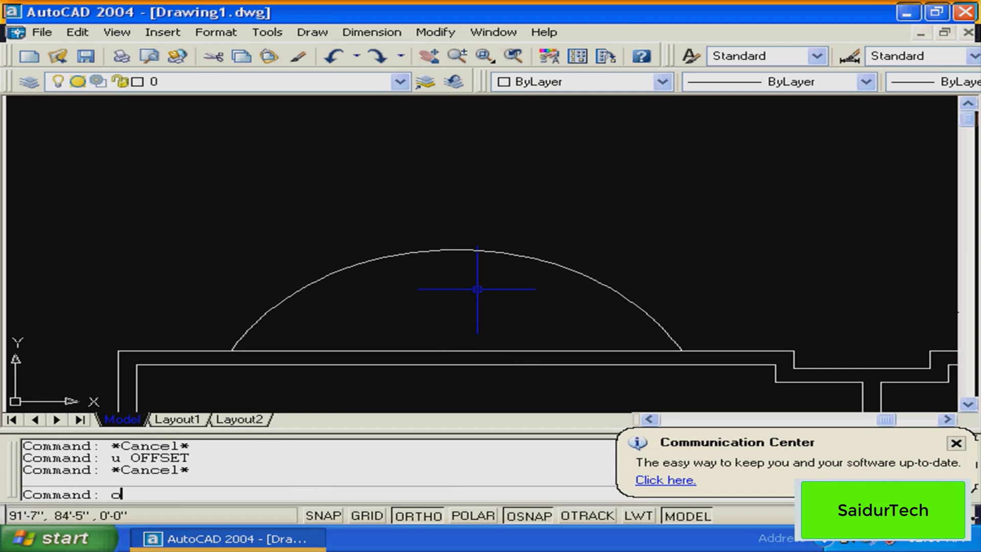
key("Return")
type("3")
key("Return")
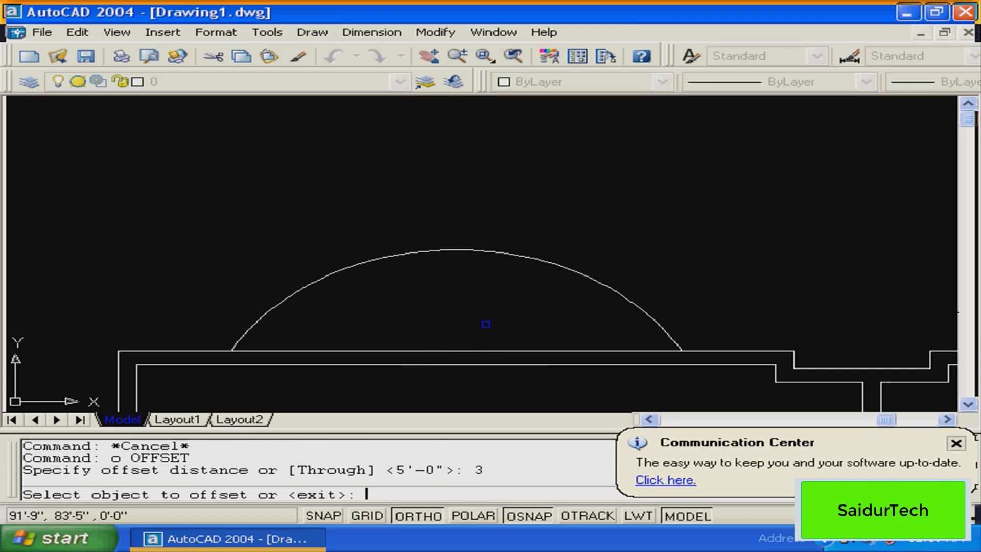
left_click(468, 251)
left_click(411, 309)
key("Escape")
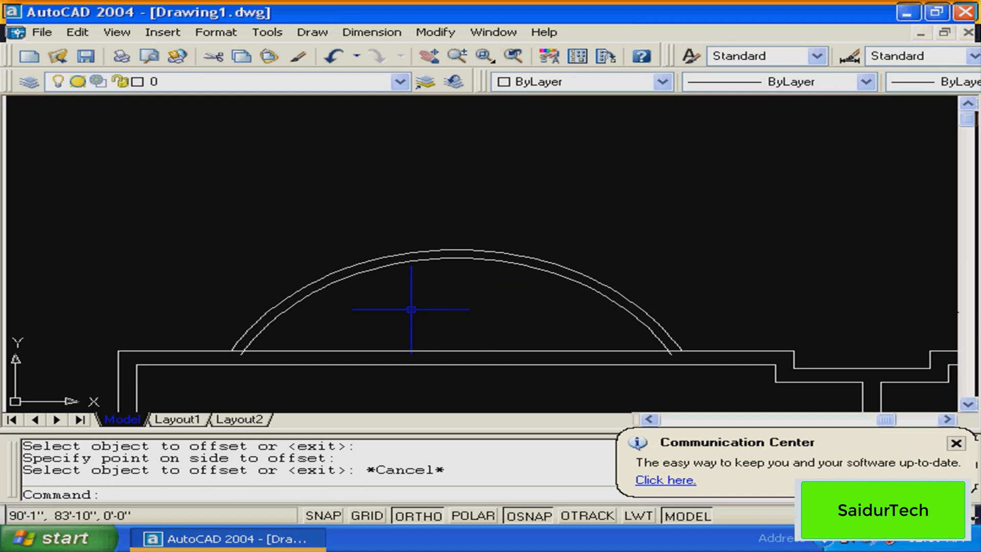
Trim both ends of the inner arc where they cross the top-left room's upper outer wall line
scroll(411, 309, "down", 2)
scroll(442, 302, "up", 3)
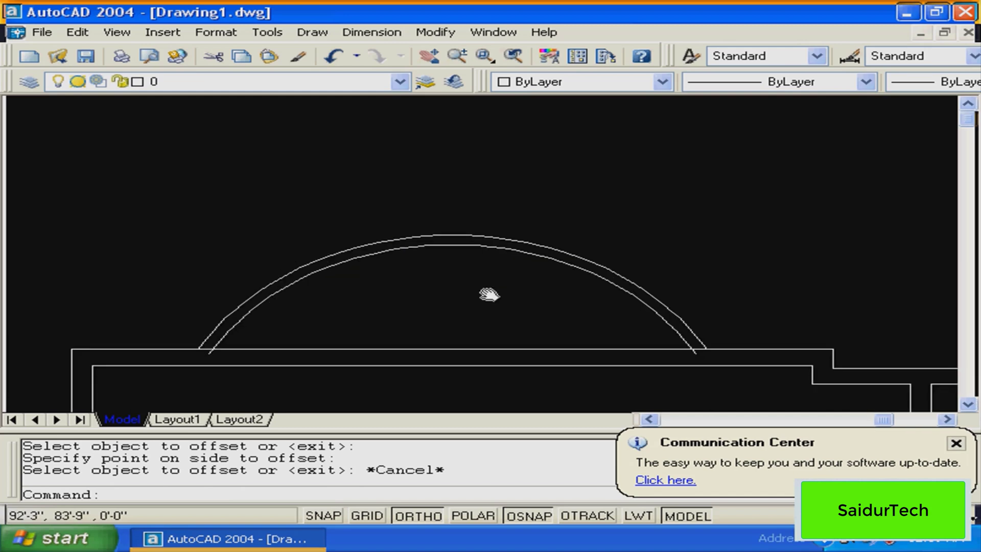
middle_click_drag(488, 295, 425, 281)
key("Escape")
key("Escape")
type("t")
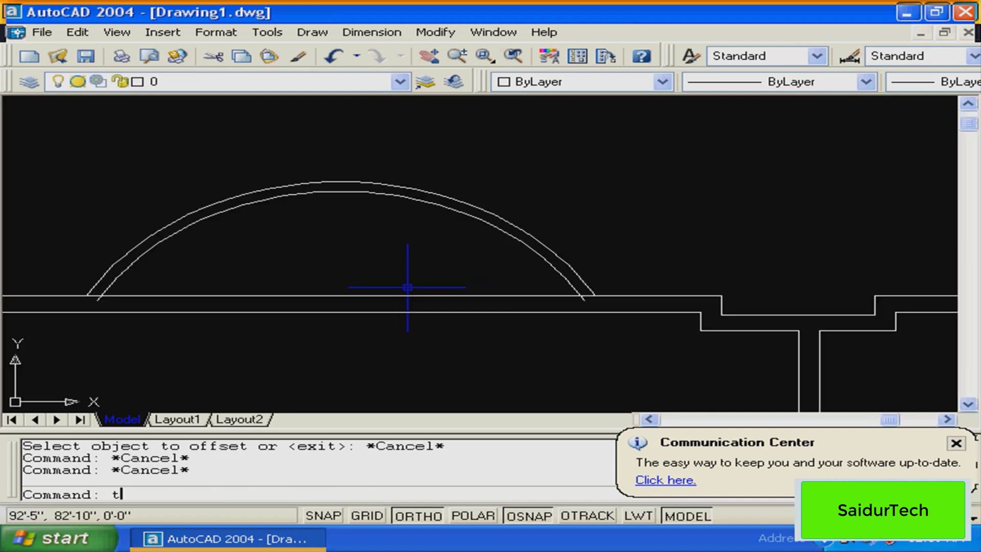
type("r")
key("Return")
left_click(587, 278)
left_click(550, 308)
key("Return")
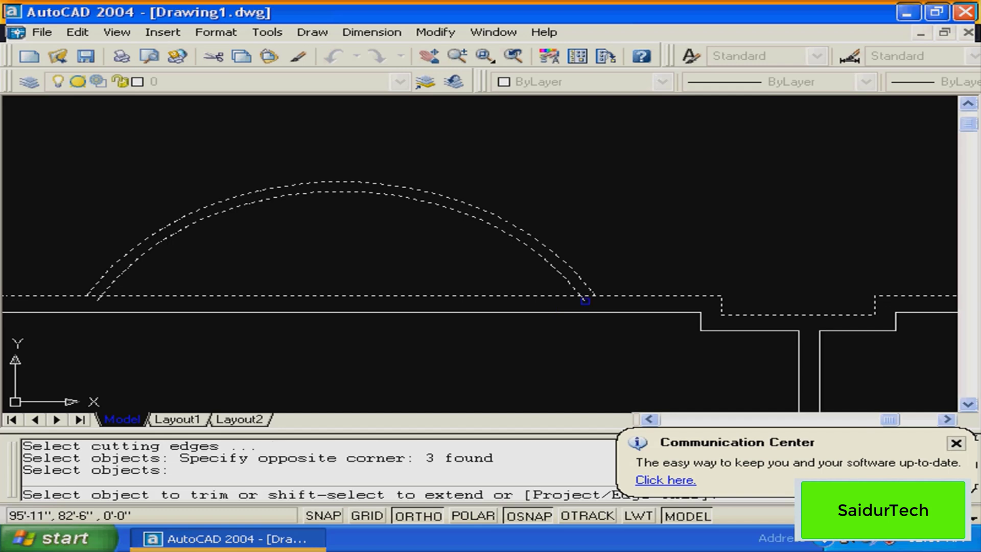
middle_click_drag(454, 277, 707, 268)
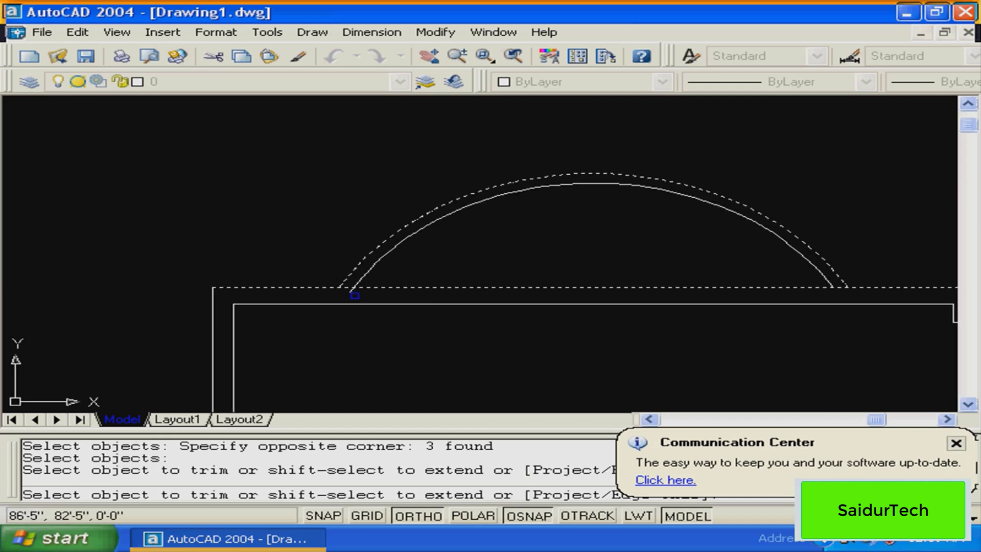
key("Return")
middle_click_drag(824, 299, 512, 294)
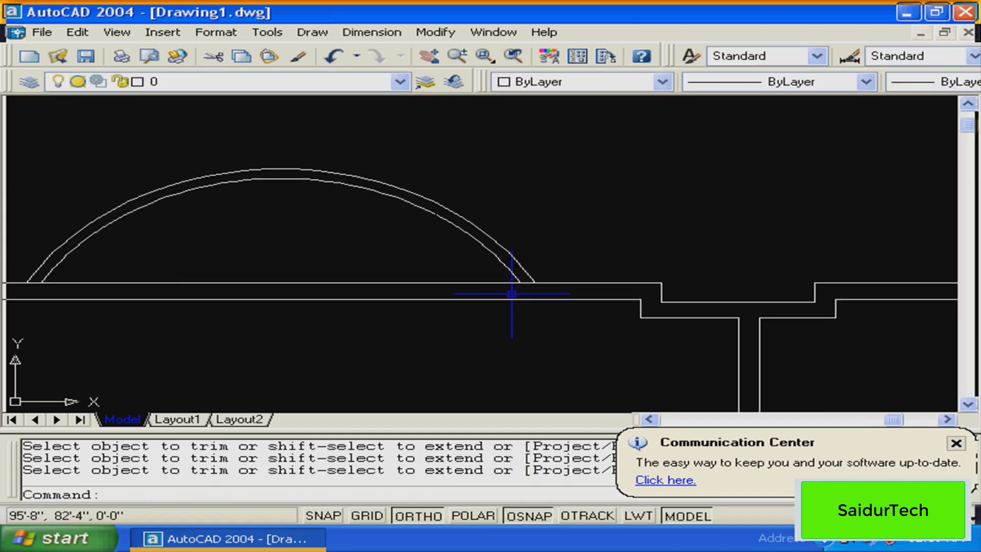
Examine the floor plan as a whole and the walls around the top-right room
scroll(374, 261, "down", 4)
middle_click_drag(374, 261, 535, 271)
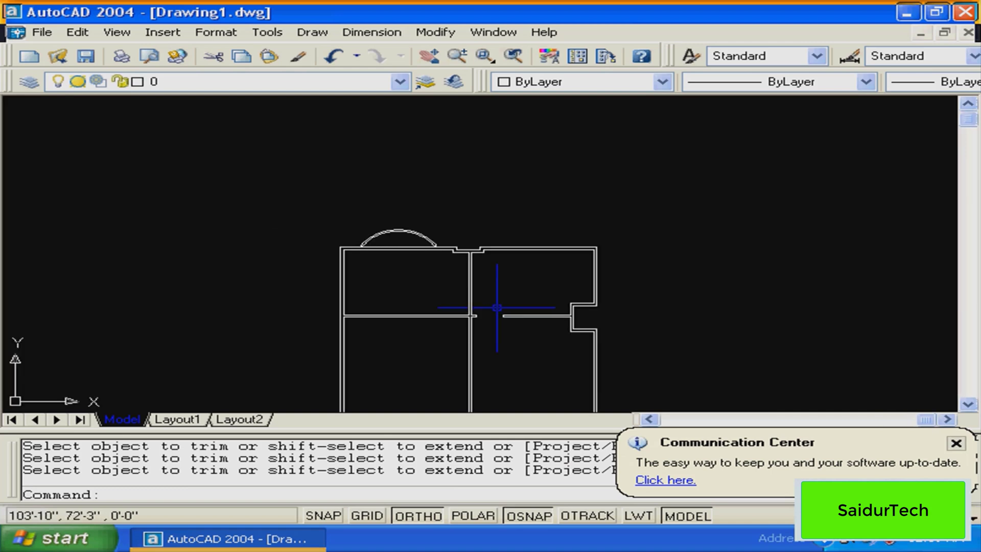
scroll(497, 307, "up", 4)
mouse_move(497, 308)
middle_mouse_down()
mouse_move(298, 351)
mouse_move(419, 405)
middle_mouse_up()
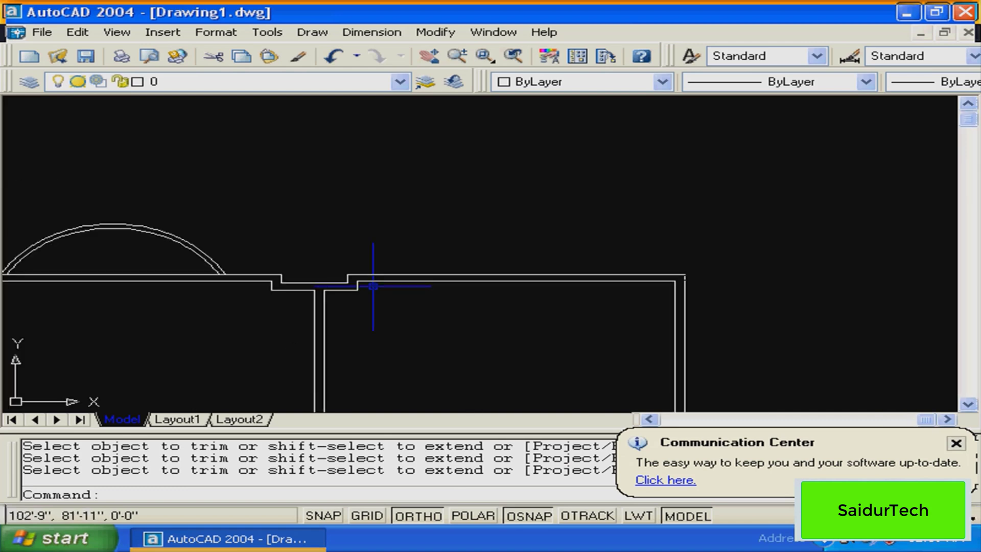
middle_click_drag(455, 324, 402, 271)
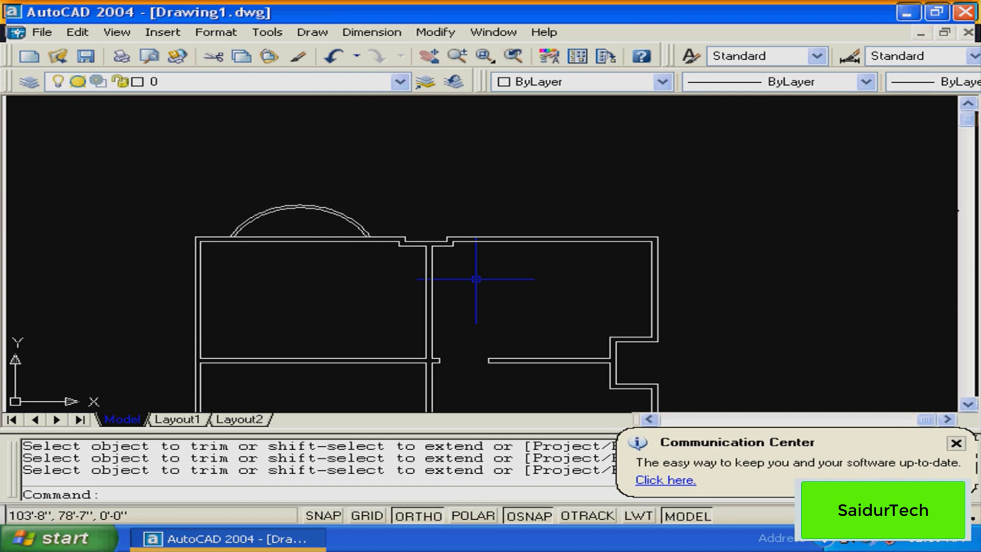
scroll(475, 279, "up", 1)
middle_click_drag(475, 279, 443, 226)
scroll(442, 226, "down", 4)
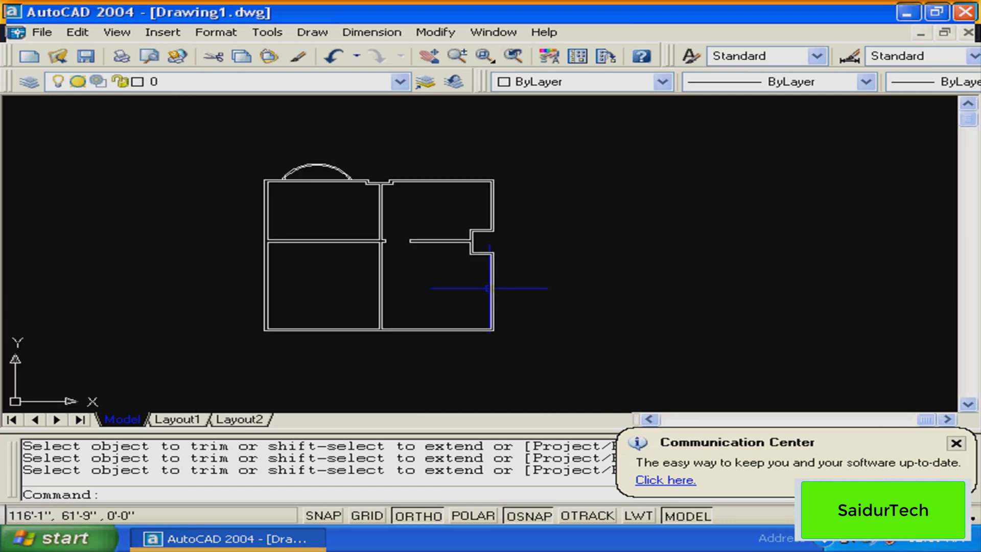
middle_click_drag(489, 288, 440, 269)
scroll(394, 244, "up", 3)
middle_click_drag(394, 245, 389, 295)
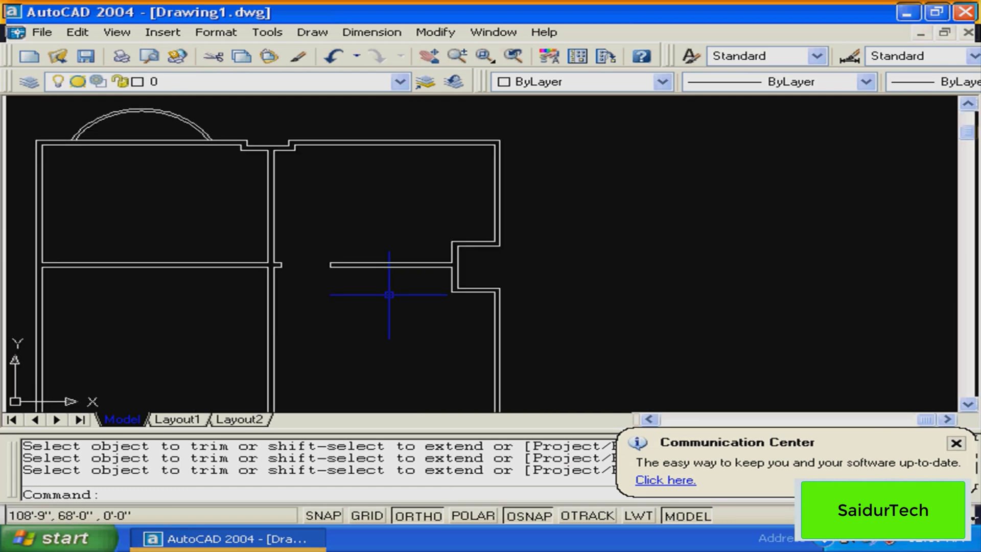
middle_click_drag(445, 251, 401, 276)
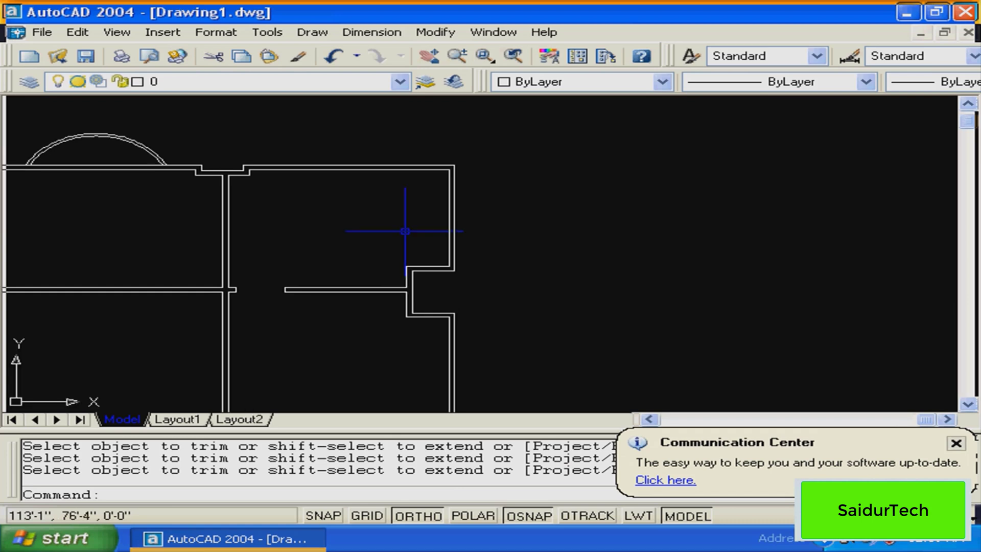
key("Escape")
middle_click_drag(405, 231, 430, 271)
Draw a polyline around the top-right room's outer corner: 4' outward from the right wall, about 11'-4" up, left, then down to the upper wall
key("Escape")
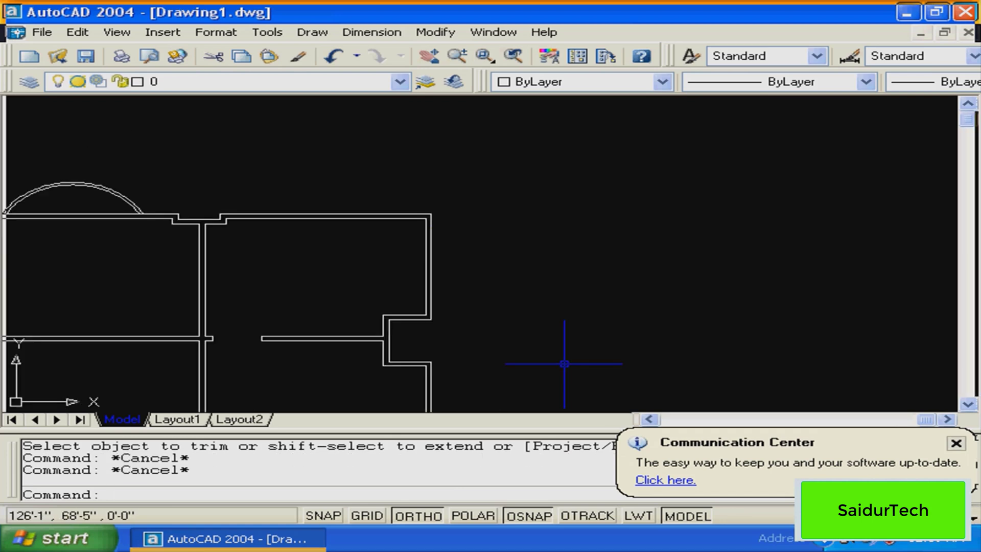
type("pl")
key("Return")
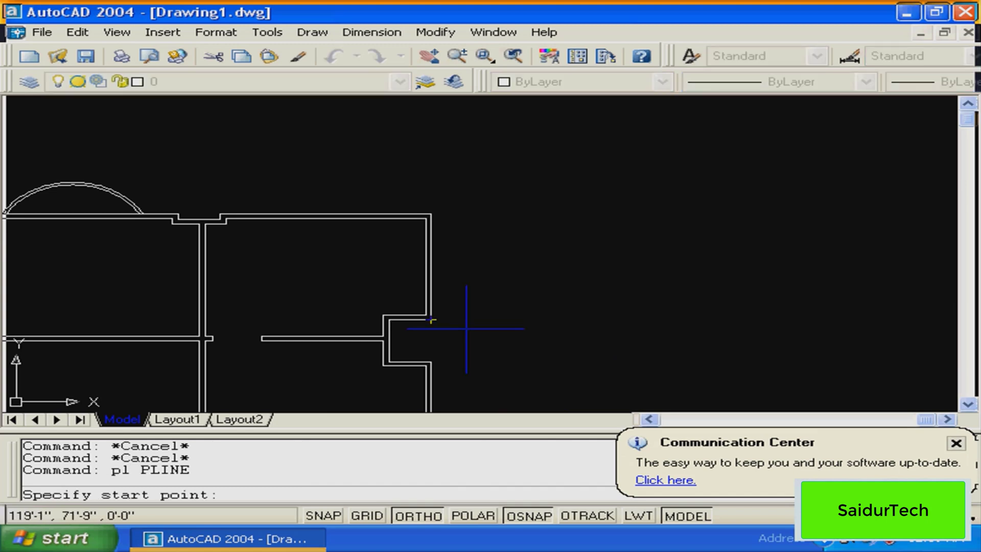
left_click(431, 295)
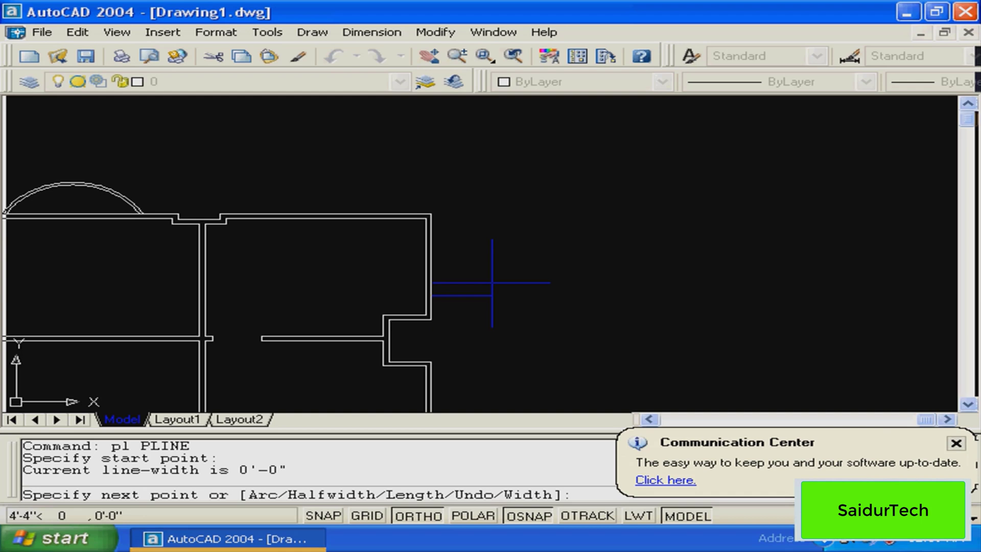
type("4'")
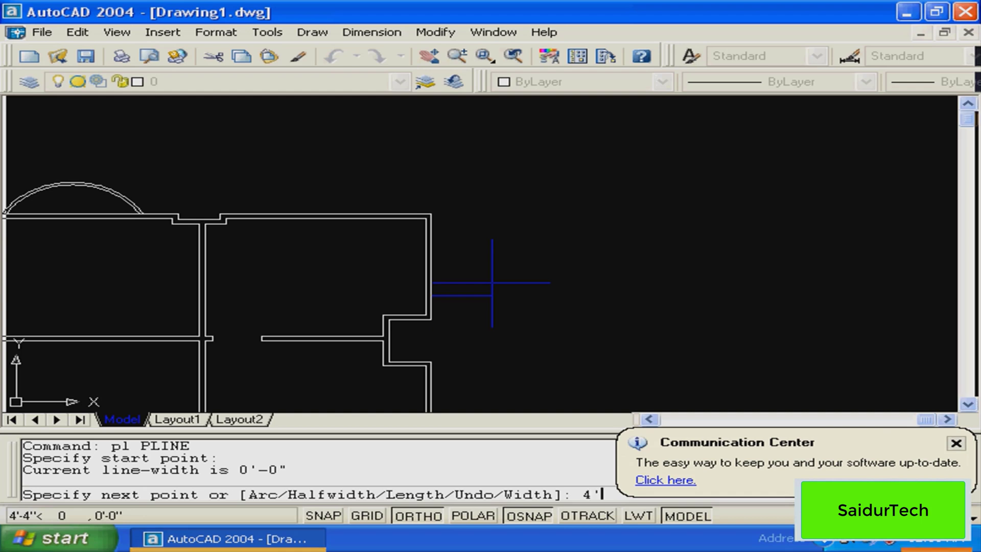
key("Return")
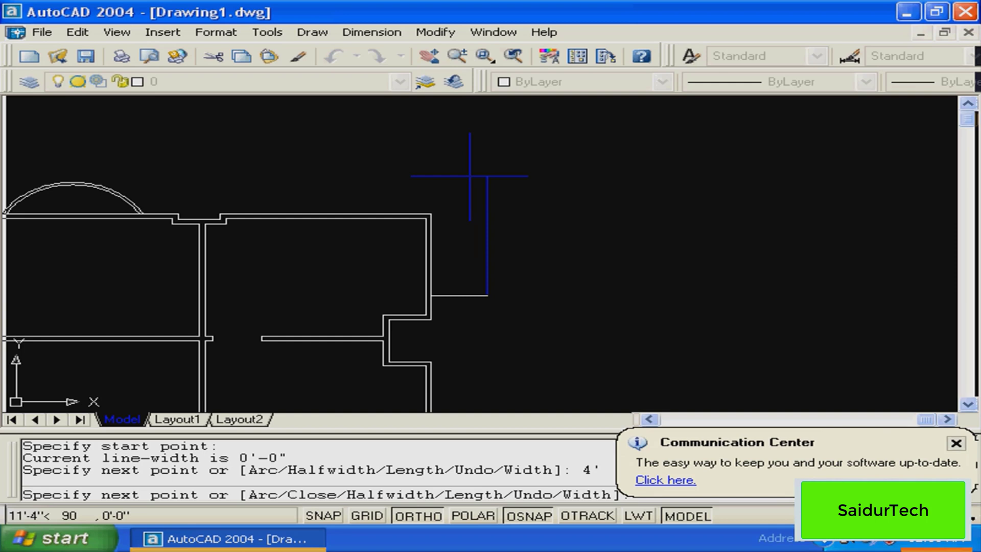
left_click(472, 176)
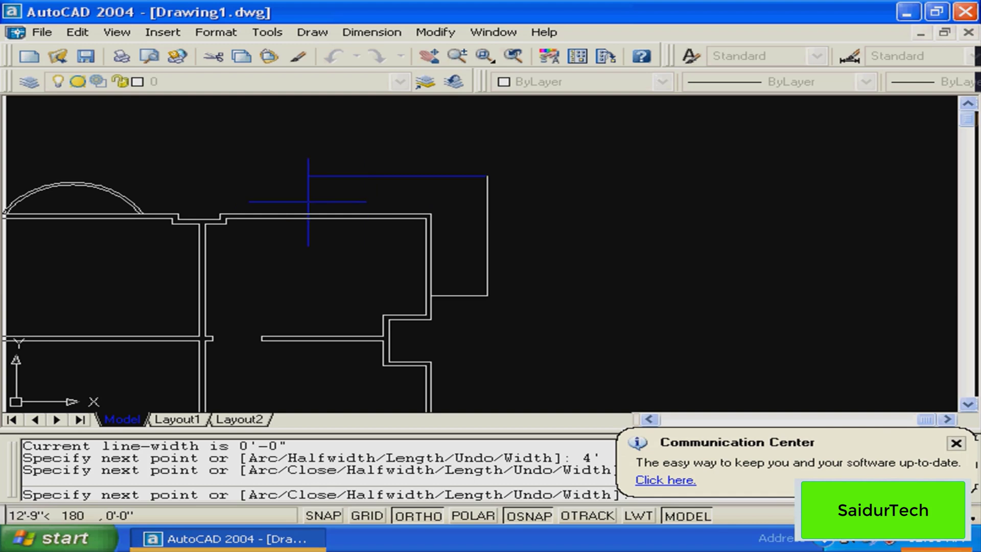
left_click(267, 176)
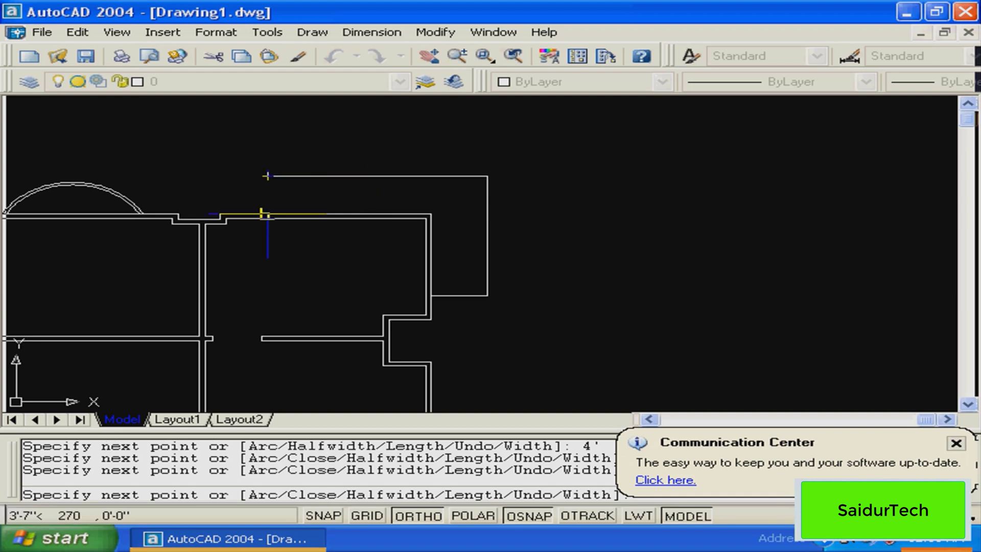
left_click(268, 213)
key("Return")
mouse_move(436, 273)
middle_mouse_down()
mouse_move(572, 267)
mouse_move(498, 288)
middle_mouse_up()
key("Escape")
Offset the new polyline around the top-right room's outer corner inward by 3"
type("o")
key("Return")
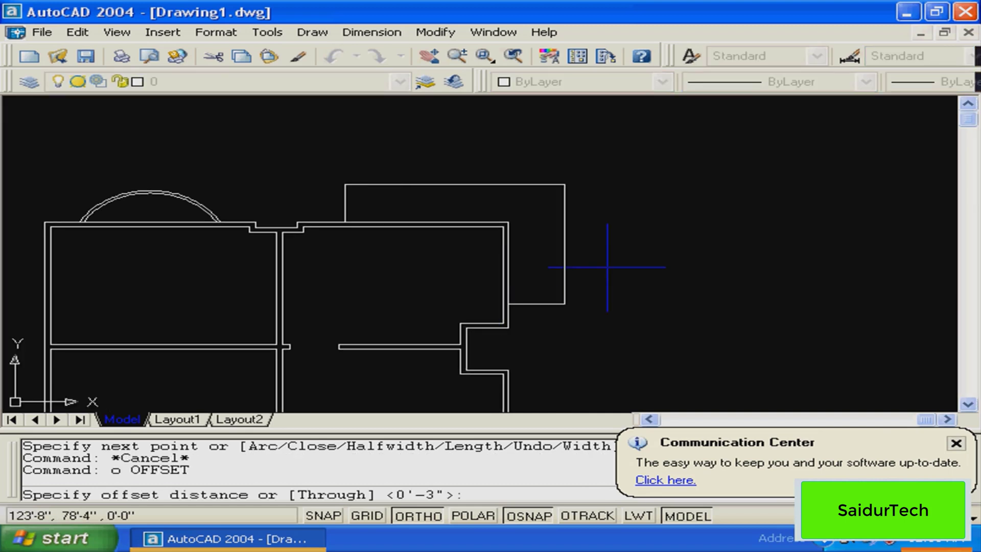
type("3")
key("Return")
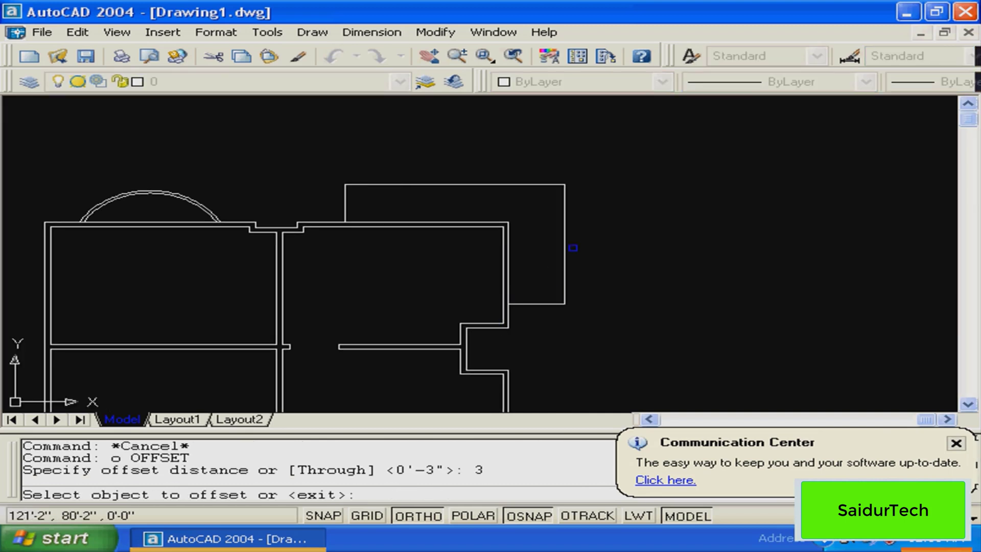
left_click(564, 247)
left_click(543, 248)
key("Escape")
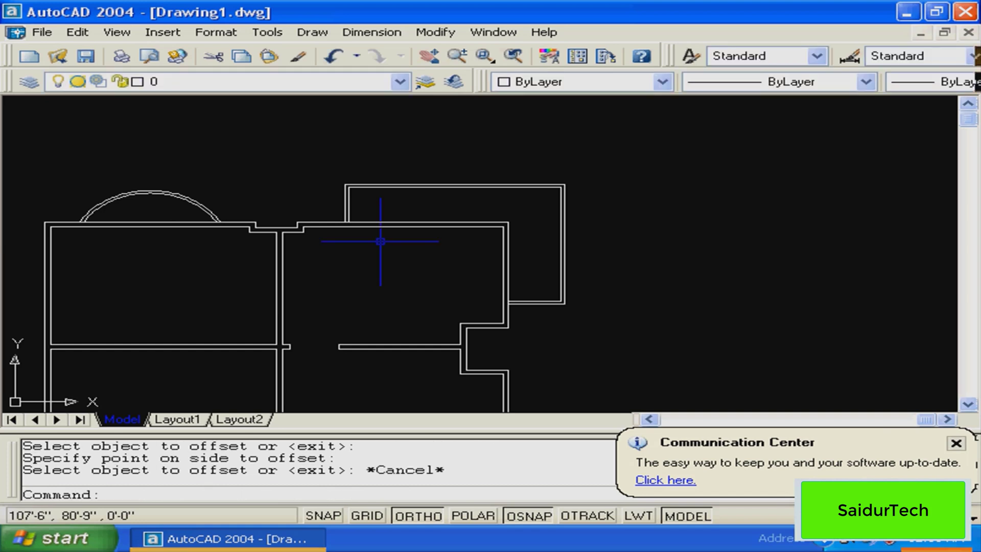
Zoom in on the double-line extension around the top-right room's outer corner
type("z")
key("Return")
left_click(595, 146)
left_click(256, 328)
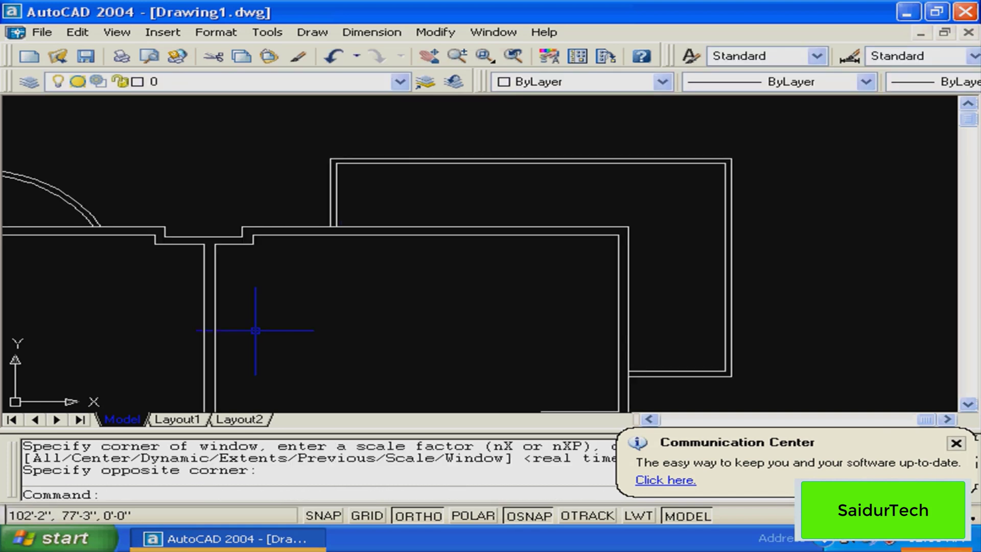
Undo the 3" offset and the original polyline around the top-right room's outer corner
scroll(255, 330, "down", 2)
mouse_move(380, 306)
middle_mouse_down()
mouse_move(485, 248)
mouse_move(500, 360)
mouse_move(543, 269)
mouse_move(412, 375)
mouse_move(424, 361)
middle_mouse_up()
scroll(523, 272, "down", 3)
scroll(524, 273, "up", 4)
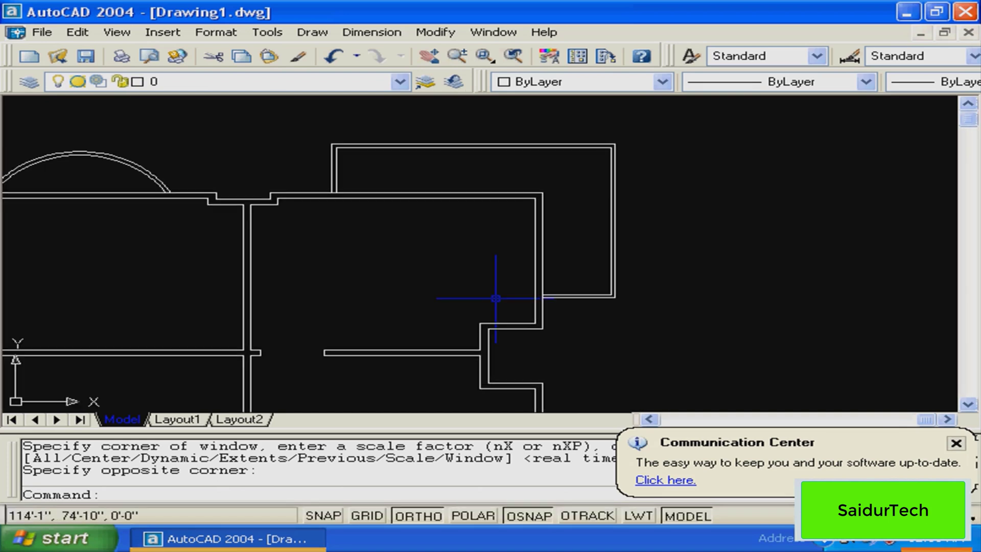
mouse_move(496, 298)
middle_mouse_down()
mouse_move(626, 296)
mouse_move(479, 294)
middle_mouse_up()
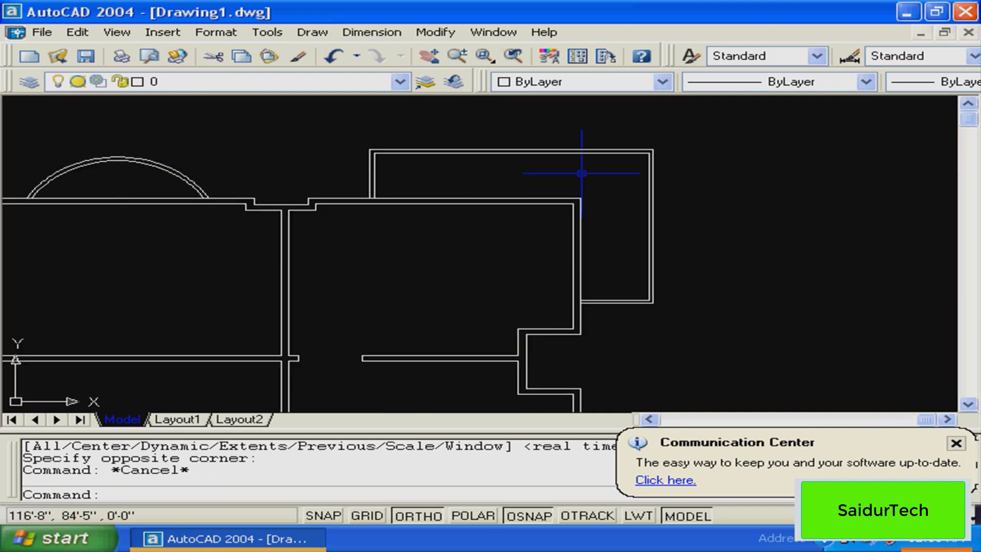
middle_click_drag(622, 223, 607, 231)
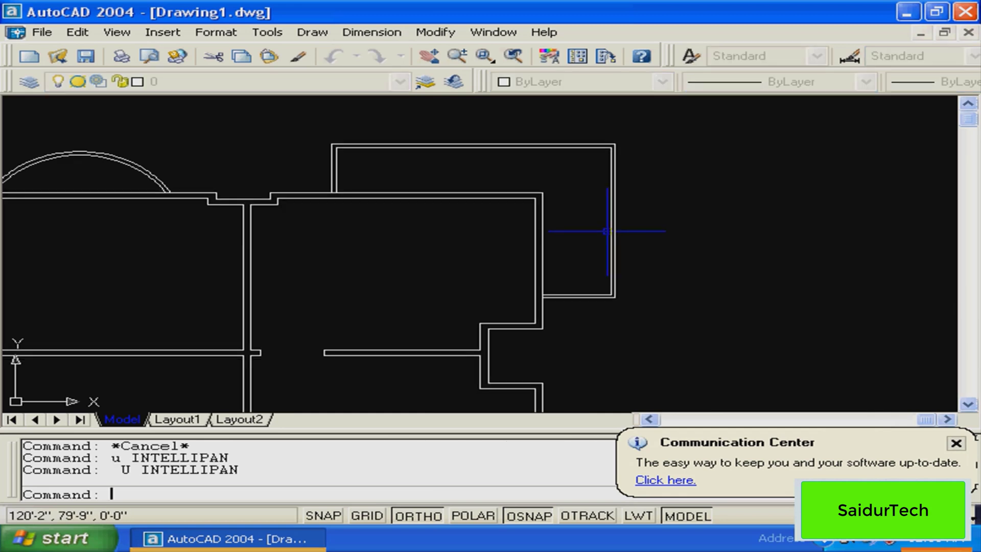
scroll(607, 230, "up", 2)
key("Return")
key("Return")
key("Return")
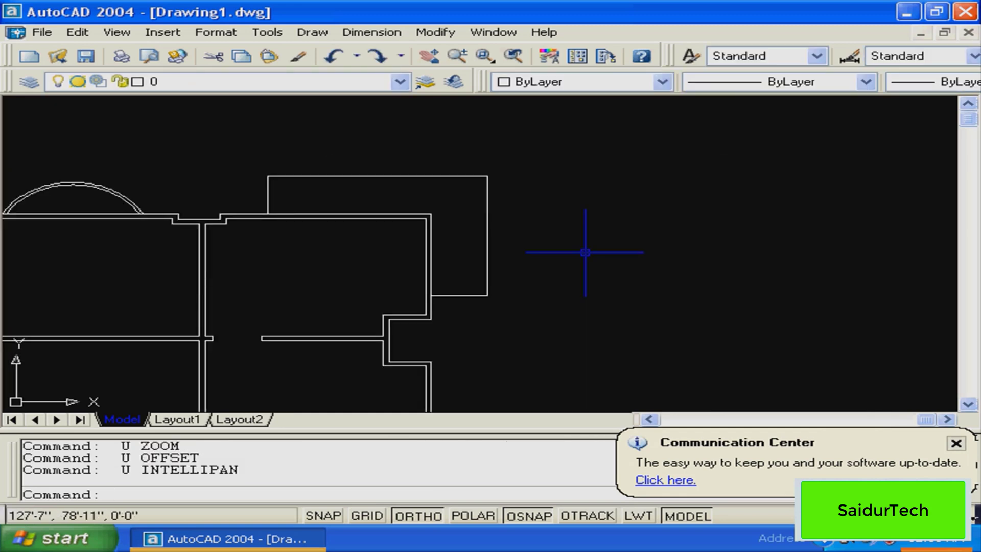
key("Return")
key("Escape")
key("Escape")
Begin a new polyline on the top-right room's right wall: 3' outward, up past the upper wall, and left above it
type("pl")
key("Return")
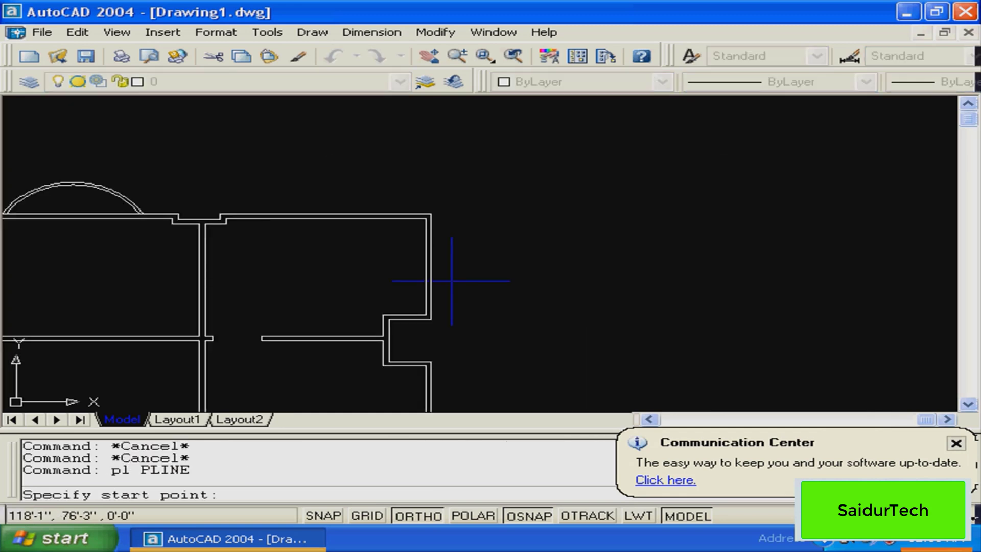
left_click(430, 297)
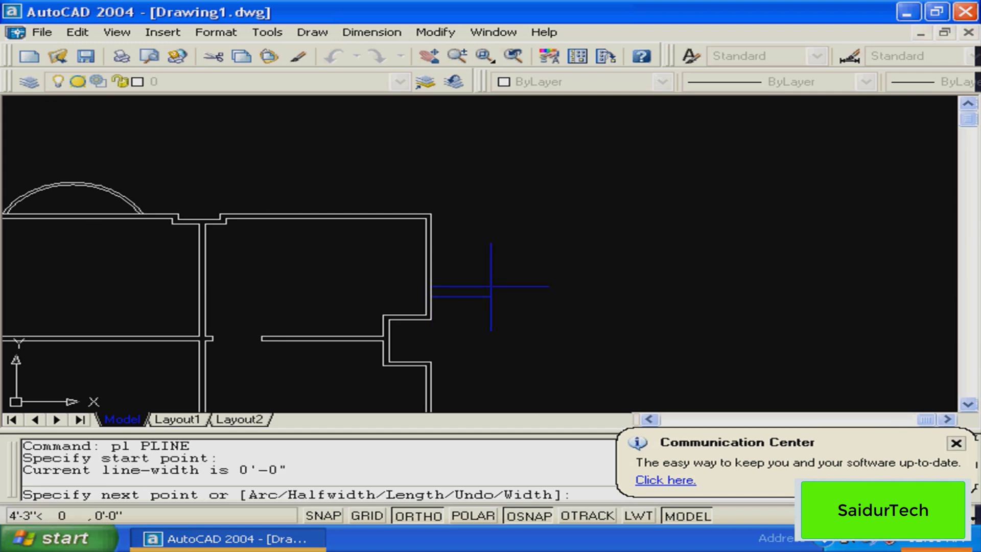
type("3'")
key("Return")
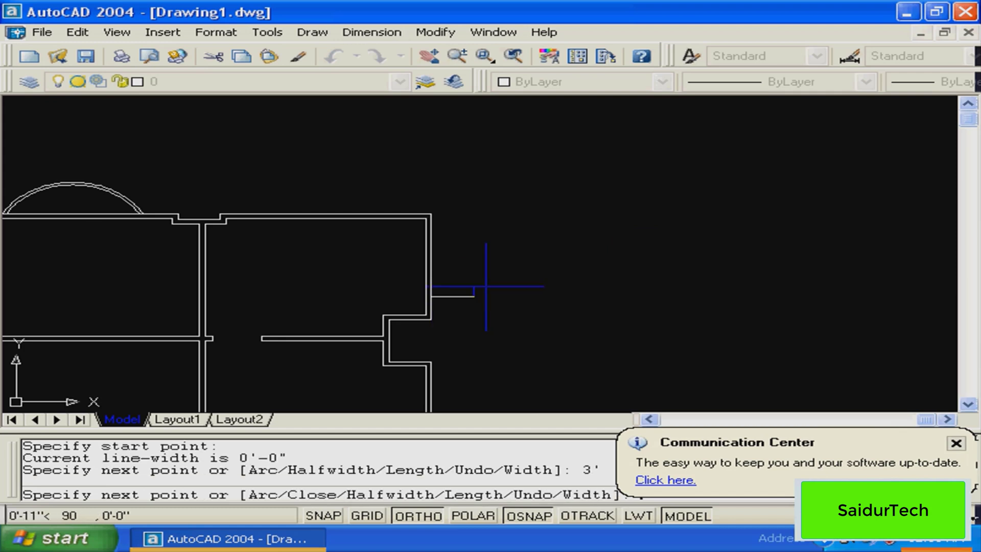
left_click(461, 181)
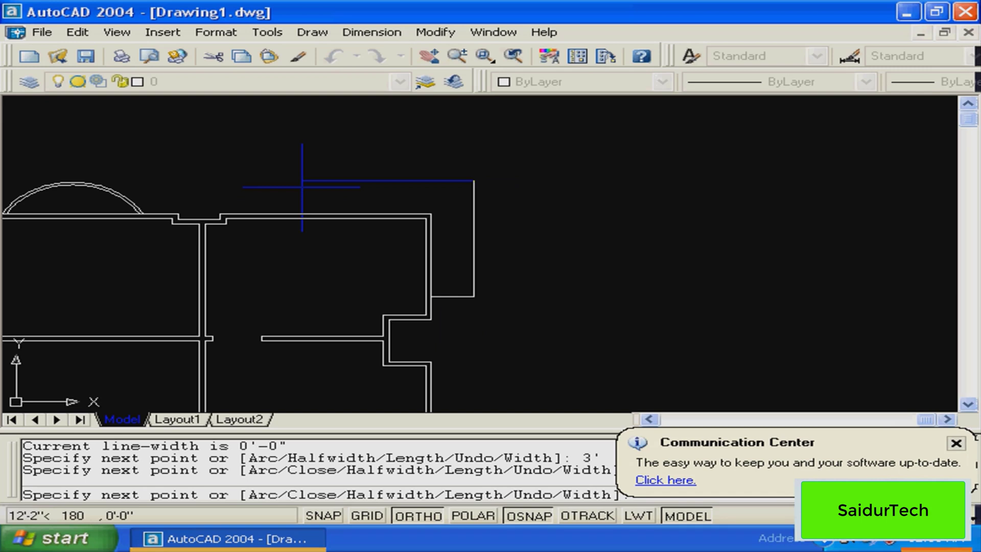
left_click(293, 182)
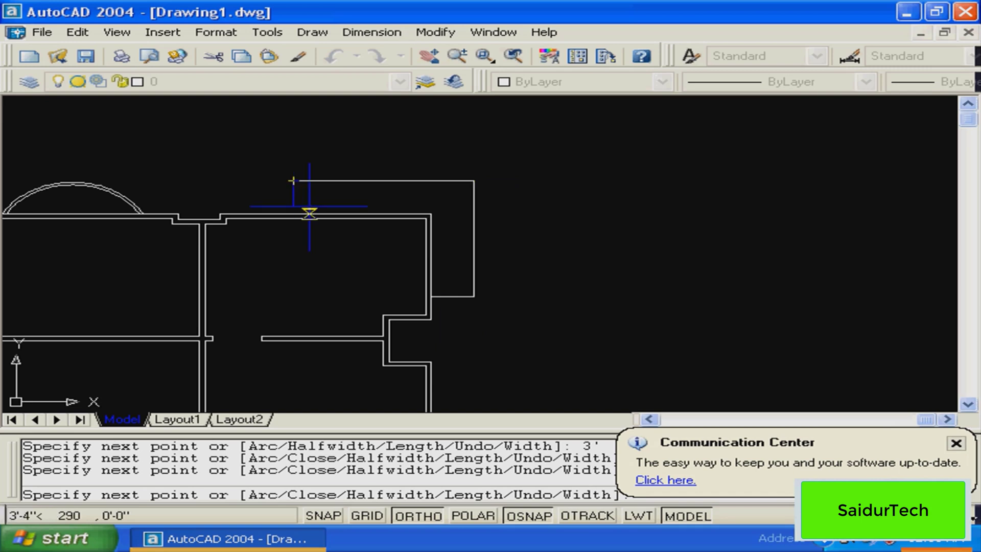
With Ortho off, continue the polyline with a concave three-point arc and finish with a short segment down to the upper wall
key("F8")
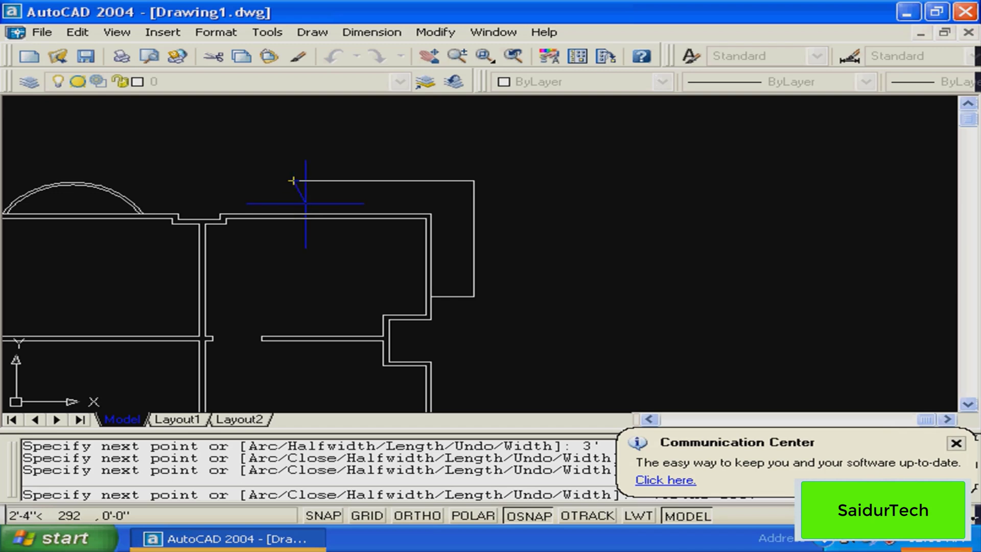
type("a")
key("Return")
type("s")
key("Return")
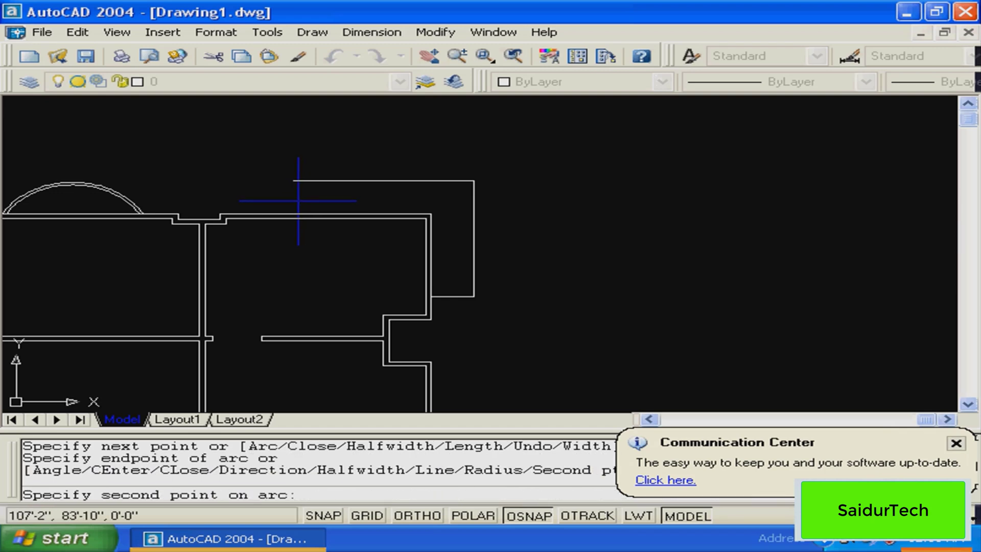
left_click(280, 200)
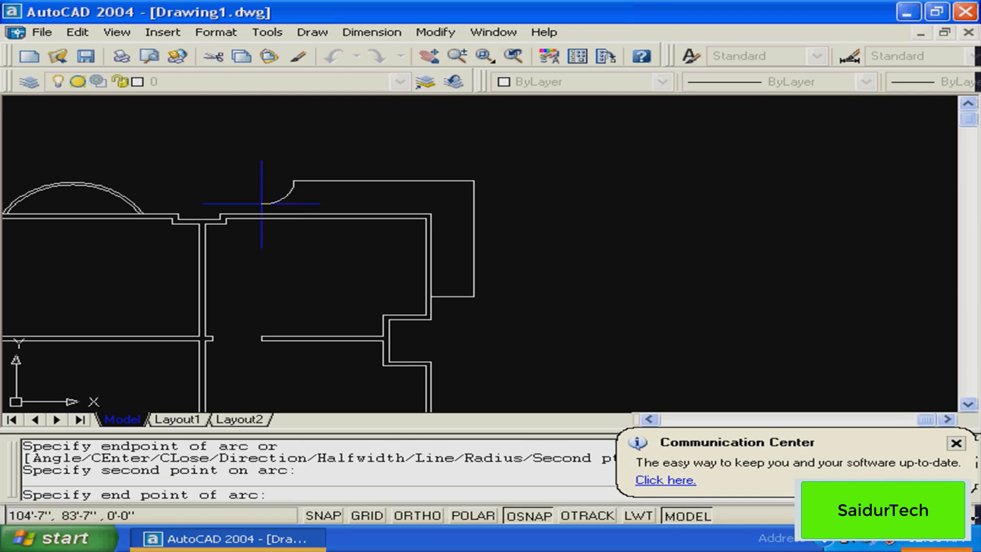
left_click(262, 203)
key("Return")
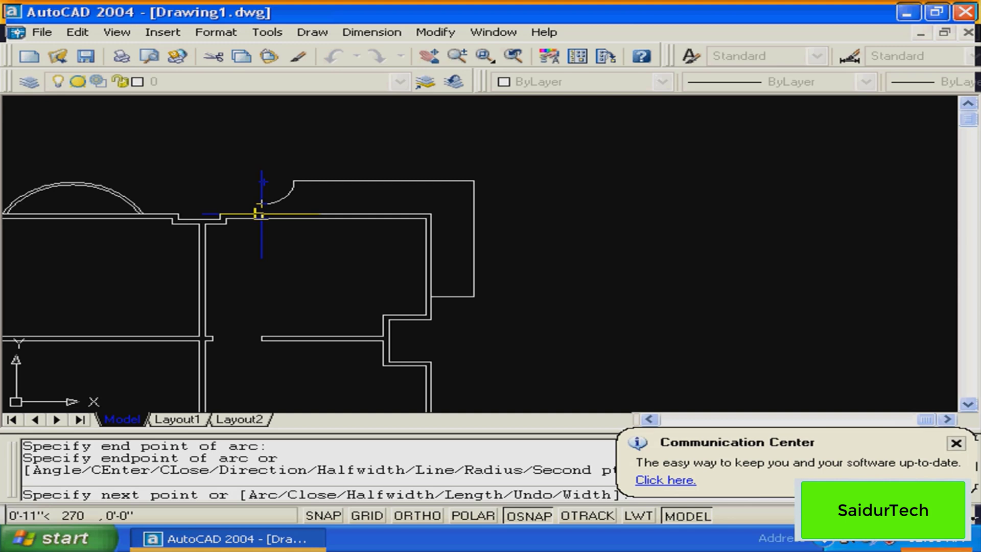
left_click(261, 214)
key("Return")
key("Escape")
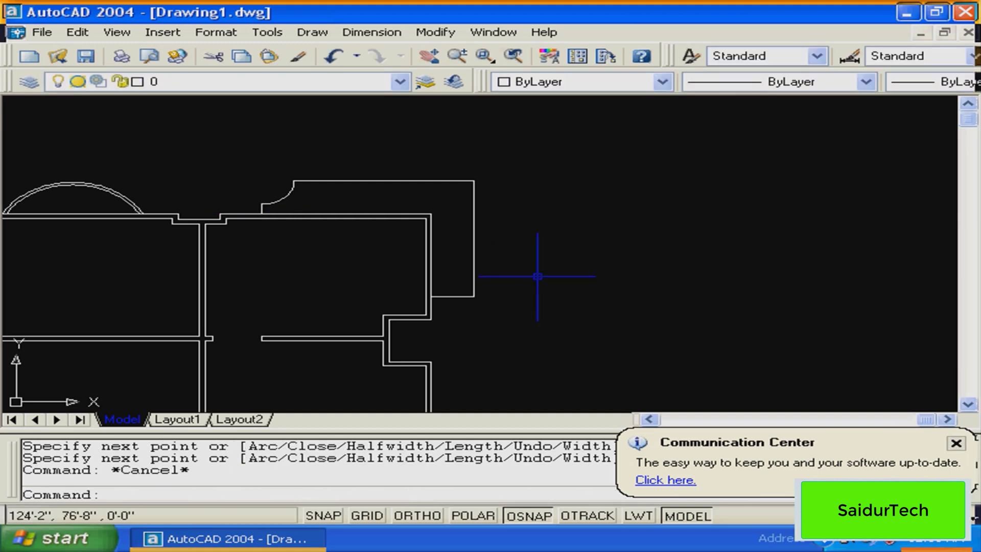
Offset the arc-cornered polyline around the top-right room inward by 3"
type("o")
key("Return")
type("3")
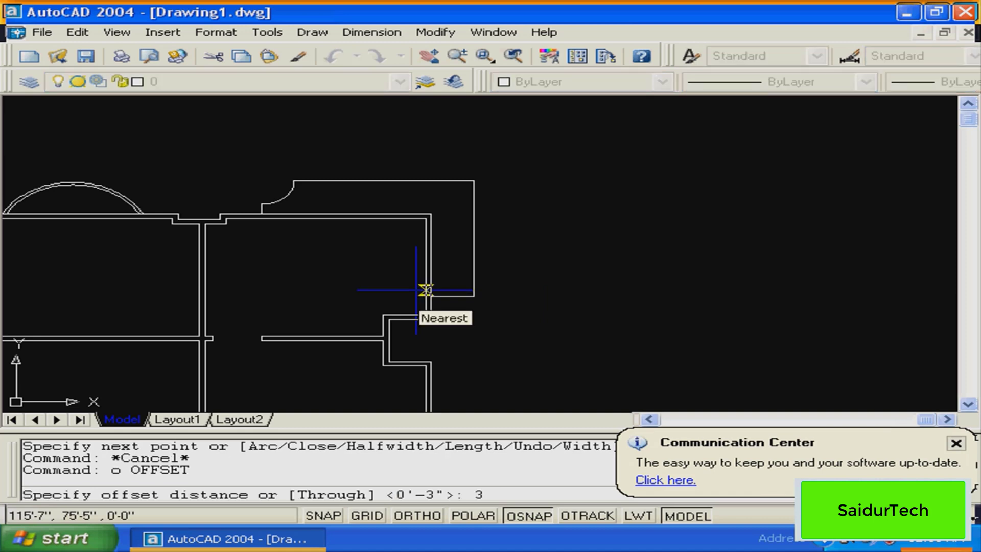
key("Return")
left_click(472, 232)
left_click(459, 245)
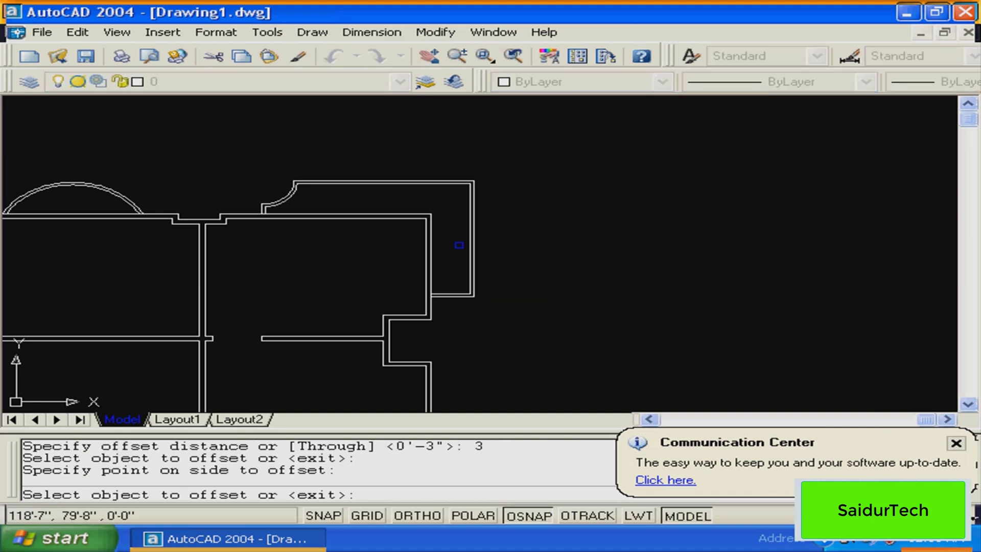
key("Escape")
mouse_move(457, 311)
middle_mouse_down()
mouse_move(460, 161)
mouse_move(571, 237)
mouse_move(459, 210)
mouse_move(522, 233)
mouse_move(538, 224)
middle_mouse_up()
key("Escape")
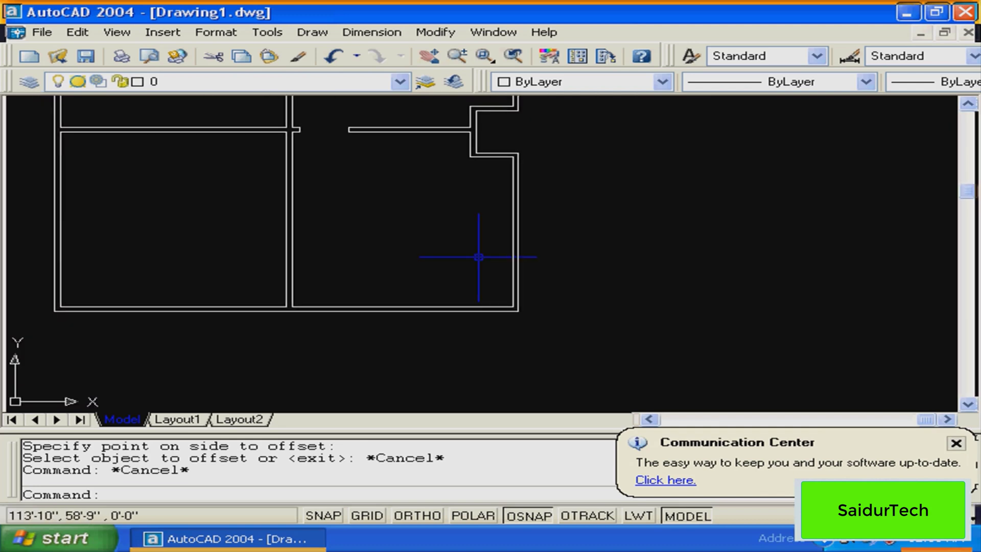
type("pl")
key("Return")
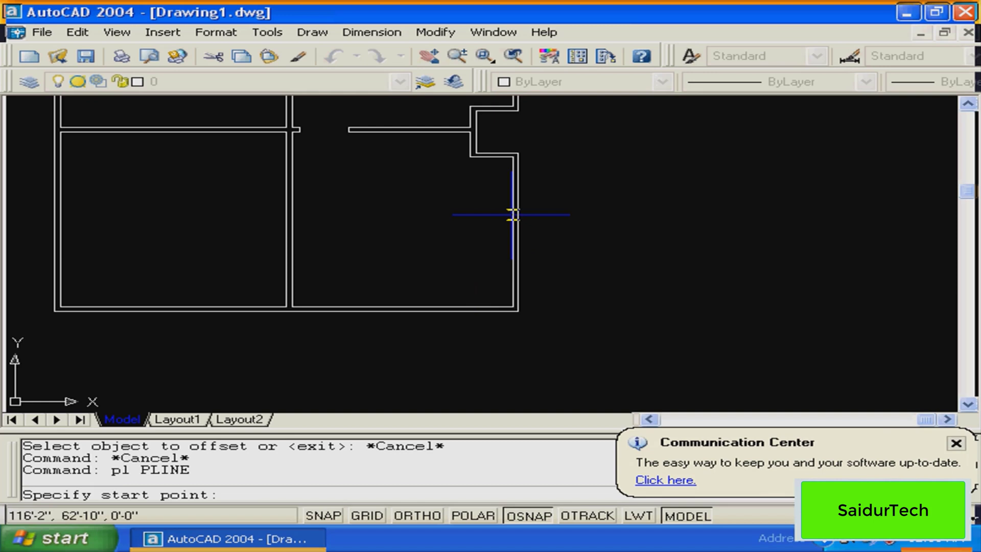
key("Escape")
type("pl")
key("Return")
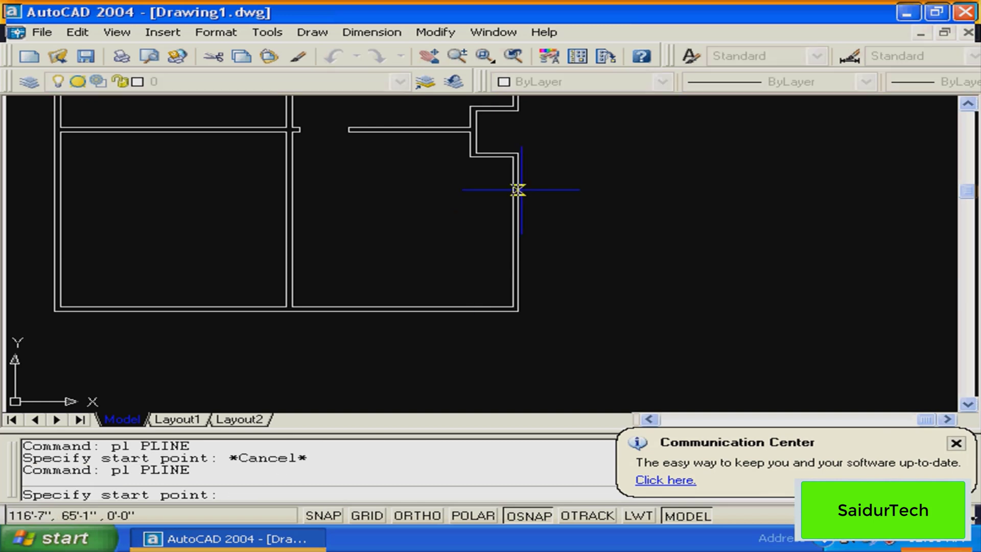
left_click(517, 189)
type("a")
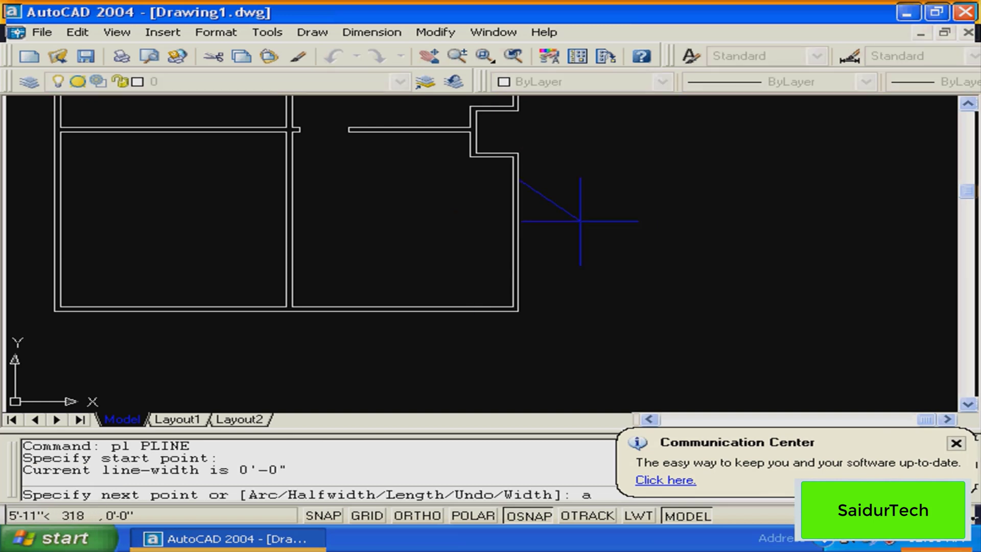
key("Return")
type("s")
key("Return")
left_click(557, 203)
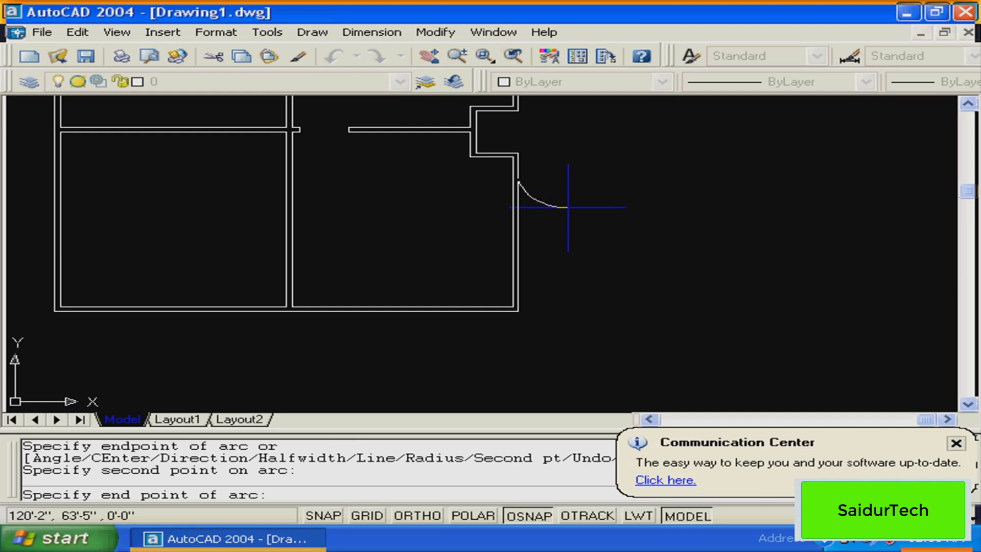
key("Escape")
key("Escape")
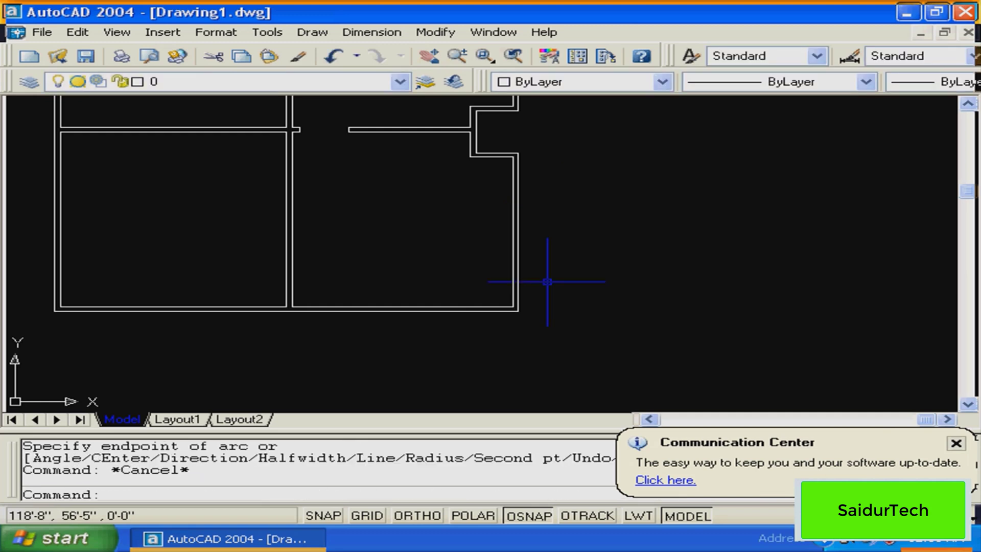
key("Escape")
Draw a straight polyline from the upper outer corner of the bottom-right room down along the right wall and past the bottom wall
type("pl")
key("Return")
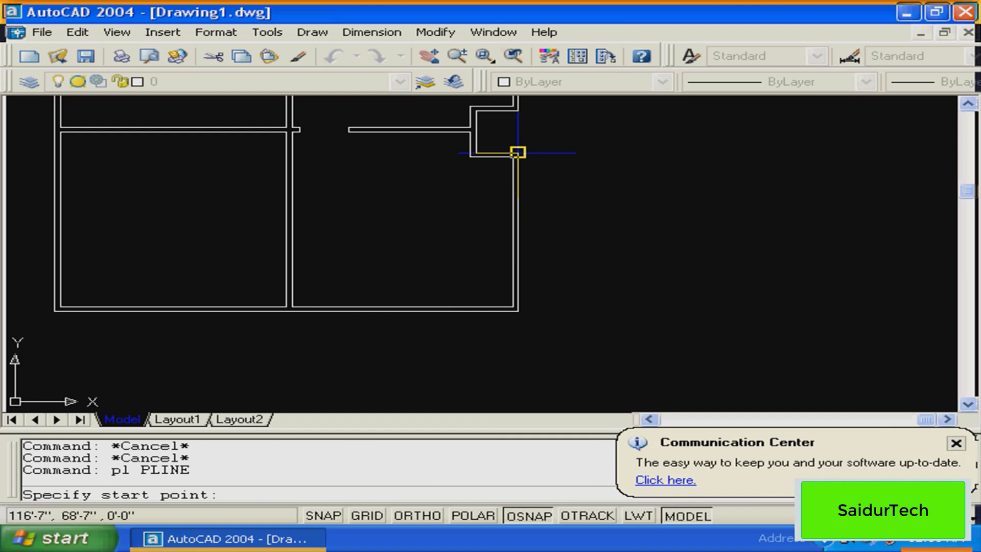
left_click(517, 152)
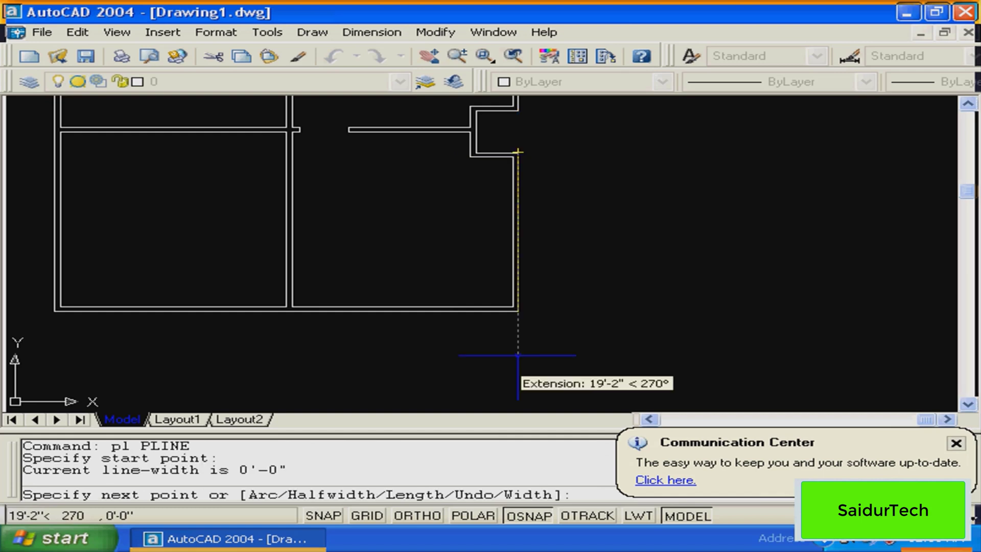
left_click(518, 382)
key("Return")
Move the vertical line 3' outward from the bottom-right room's right wall
type("m")
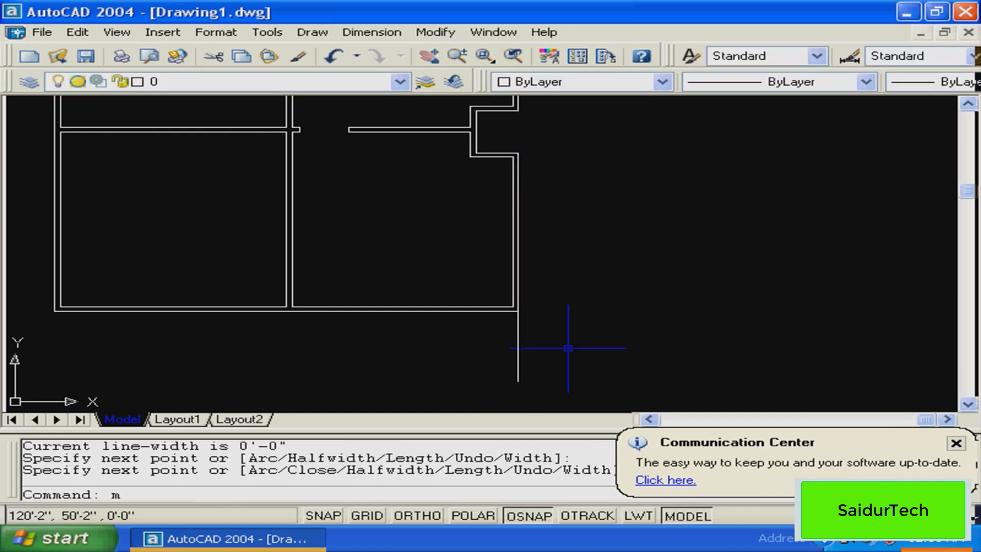
key("Return")
left_click(568, 348)
left_click(508, 361)
key("Return")
left_click(591, 362)
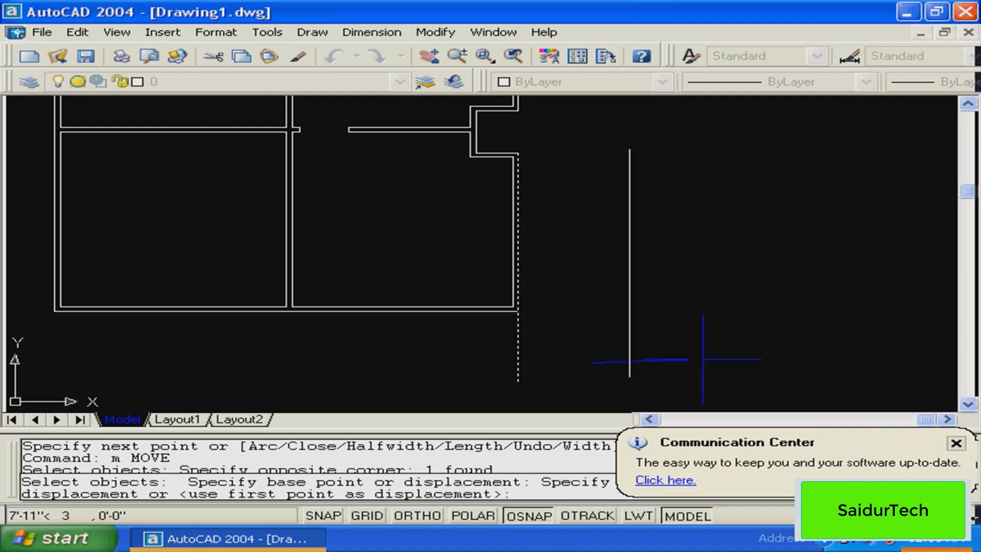
type("3'")
key("Return")
key("Escape")
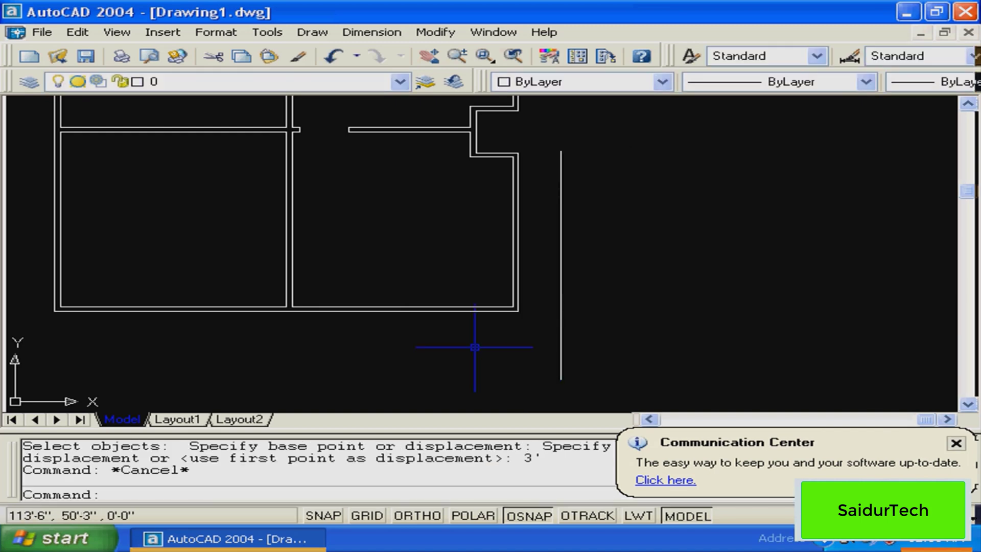
Draw a horizontal polyline from the building's bottom-right outer corner outward across the vertical line
type("p")
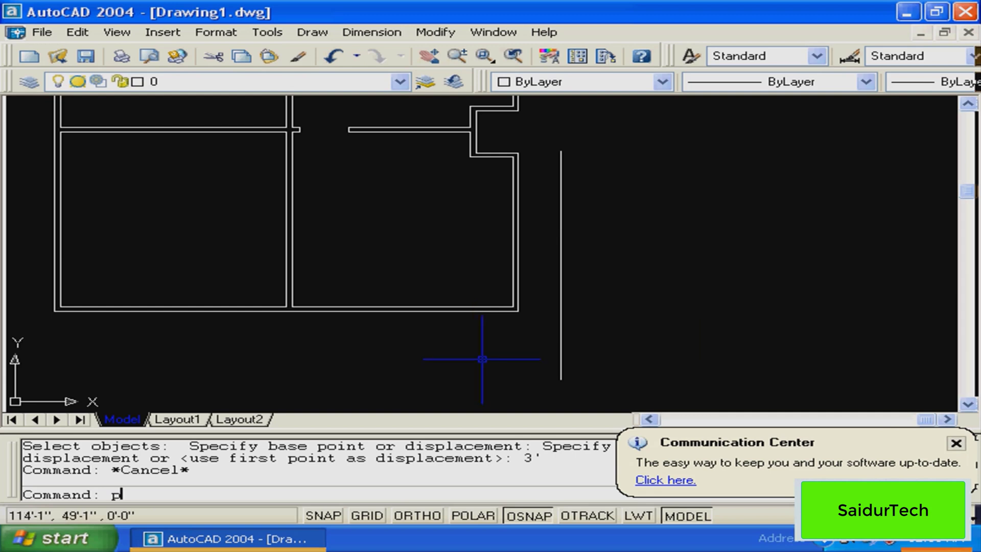
type("l")
key("Return")
left_click(503, 321)
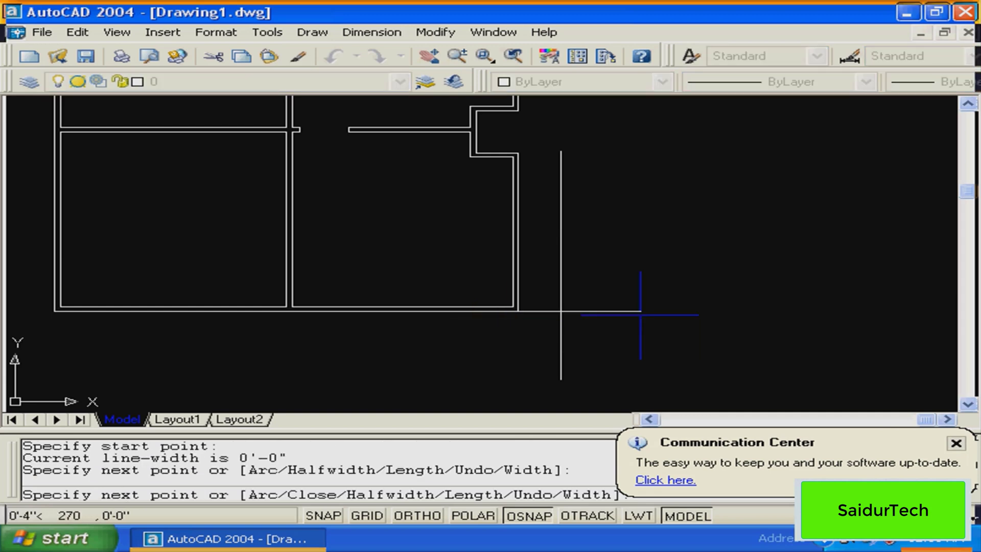
key("Escape")
Move the horizontal line 3' down from the level of the bottom wall
type("m")
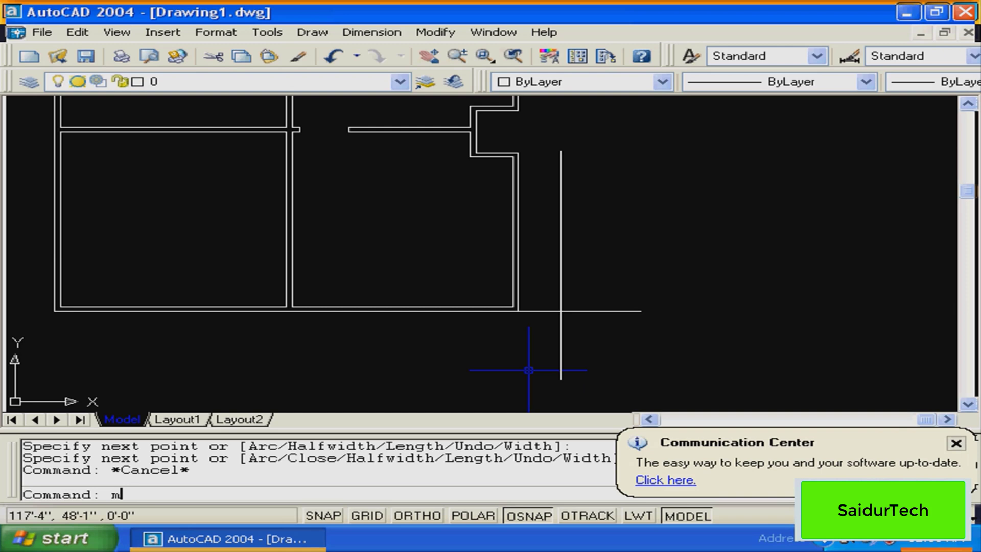
key("Return")
left_click(613, 296)
left_click(582, 327)
key("Return")
left_click(608, 360)
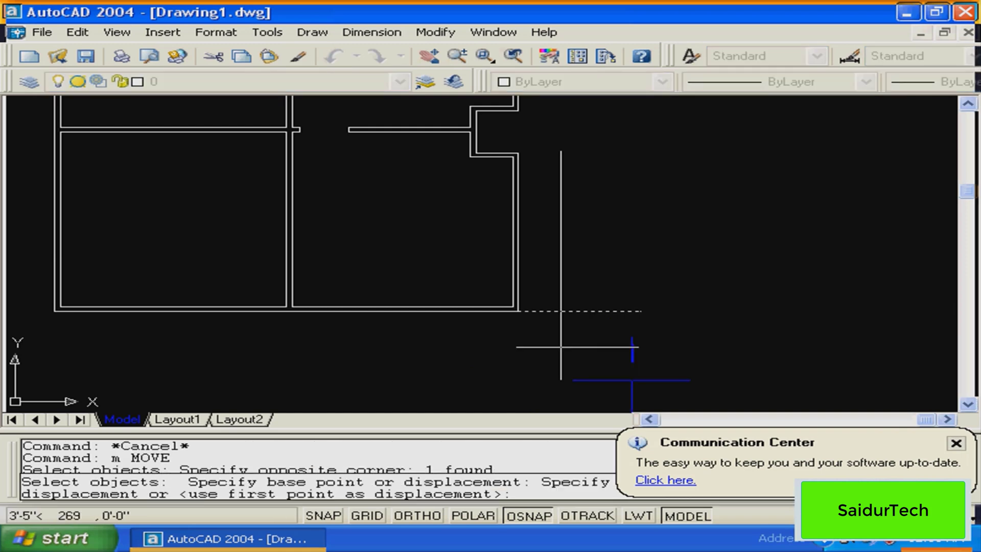
type("3'")
key("Return")
With Ortho on, stretch the left end of the horizontal line about 23'-4" to the left, beneath the bottom-left room
left_click(516, 342)
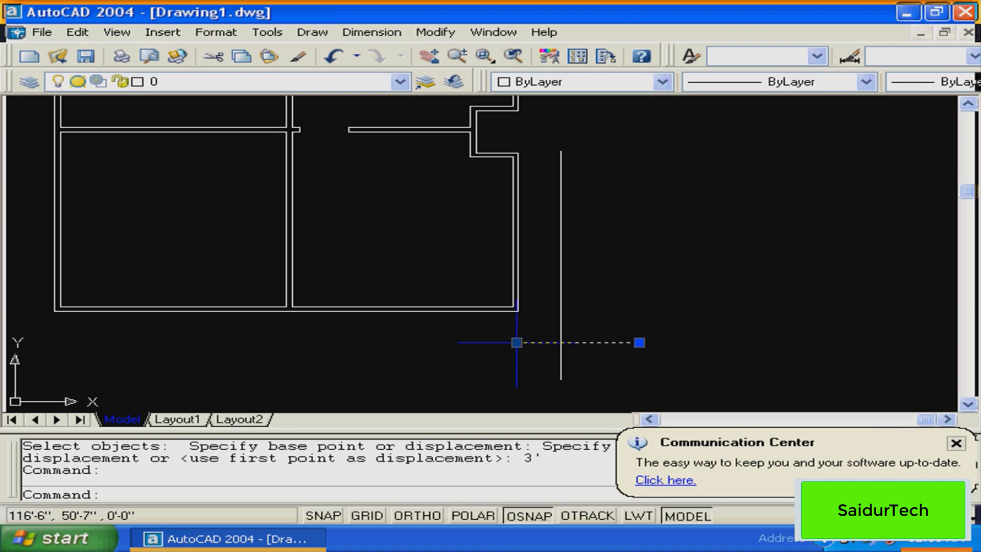
left_click(516, 342)
key("F8")
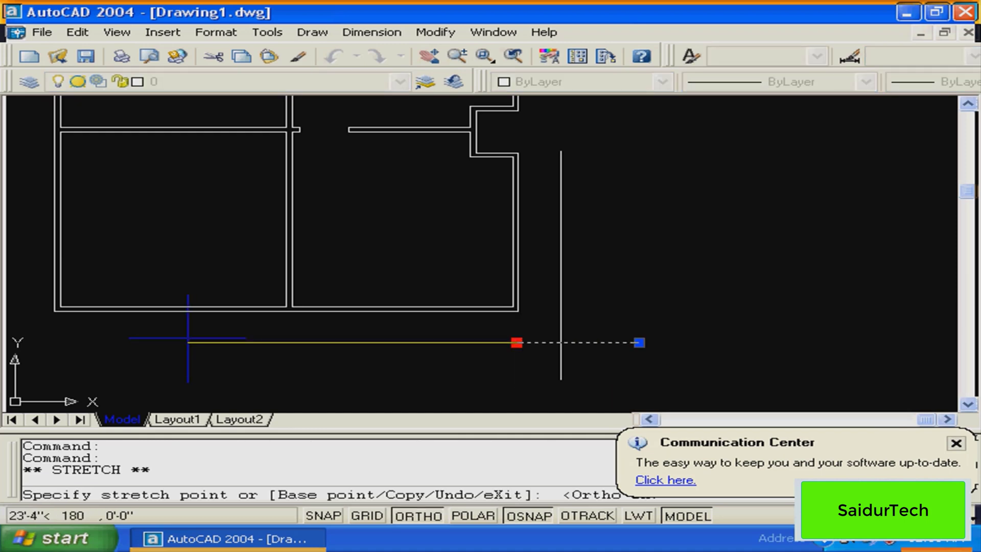
left_click(188, 338)
type("m")
key("Return")
key("Escape")
Start another polyline for the extension around the bottom-right corner
mouse_move(662, 260)
middle_mouse_down()
mouse_move(549, 335)
mouse_move(693, 257)
middle_mouse_up()
key("Escape")
type("pl")
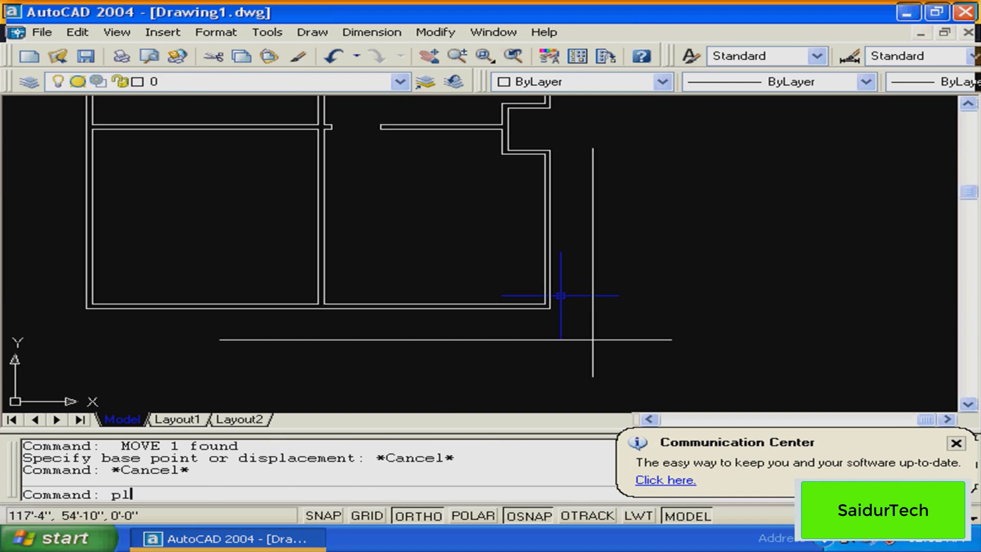
With Ortho off, start a polyline on the right outer wall and draw a three-point arc to the vertical guide line
key("Return")
left_click(549, 178)
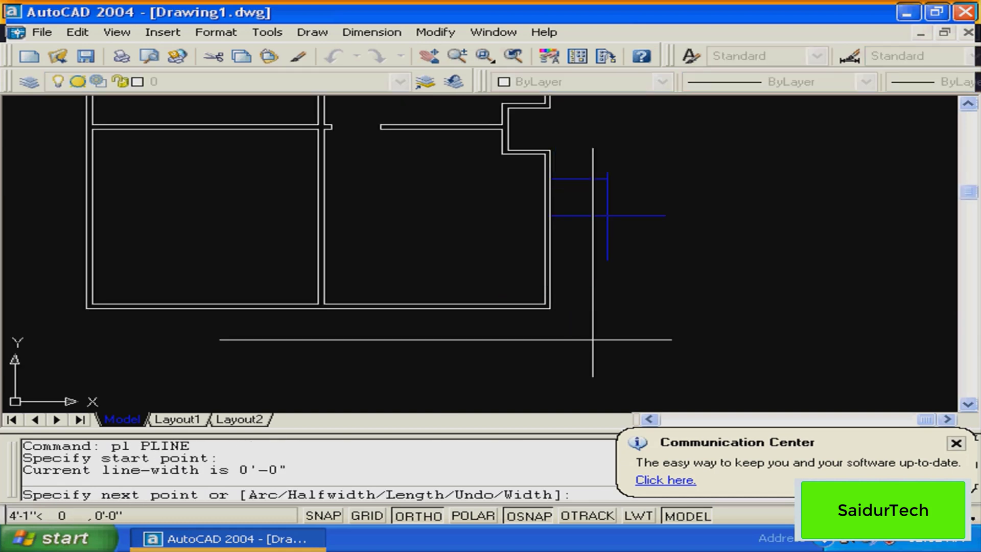
key("F8")
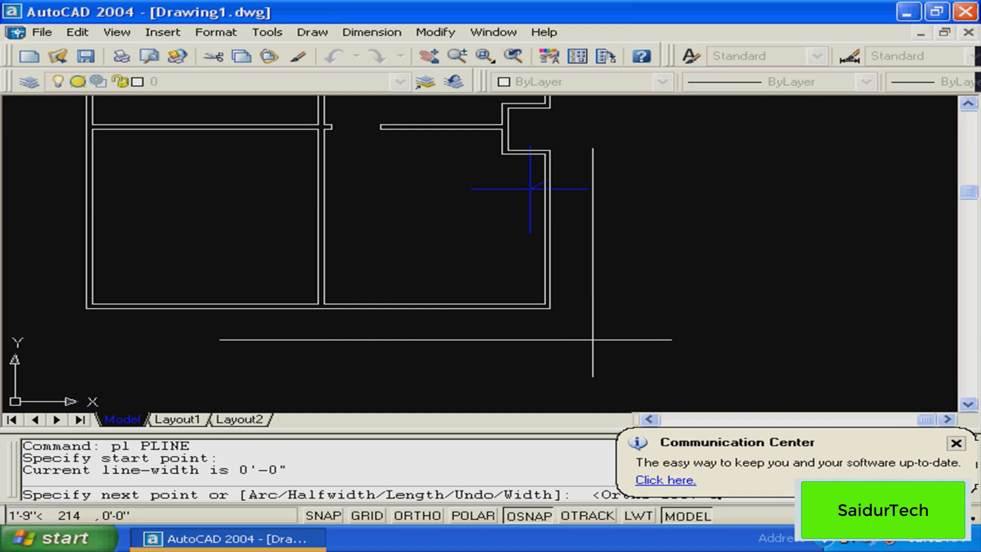
type("a")
key("Return")
type("s")
key("Return")
left_click(575, 201)
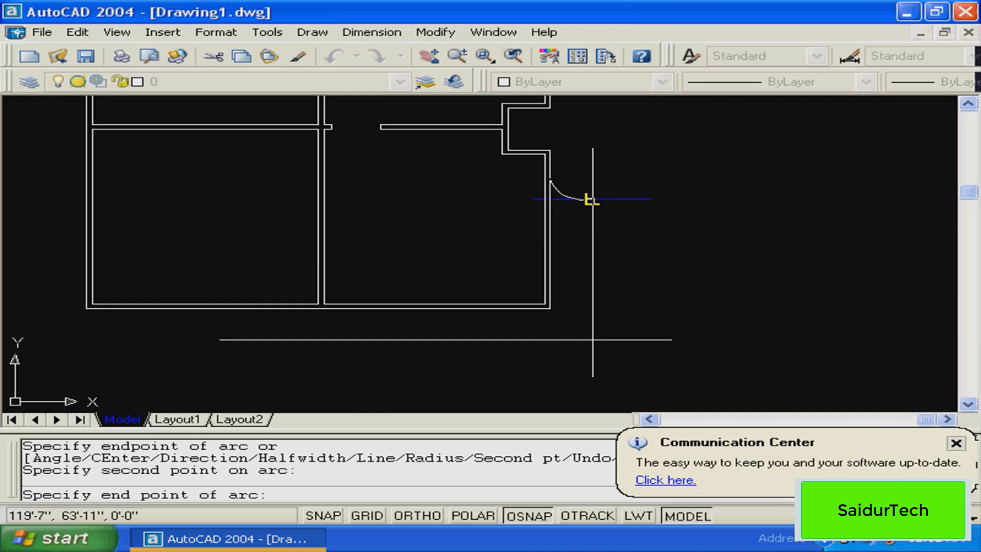
left_click(591, 200)
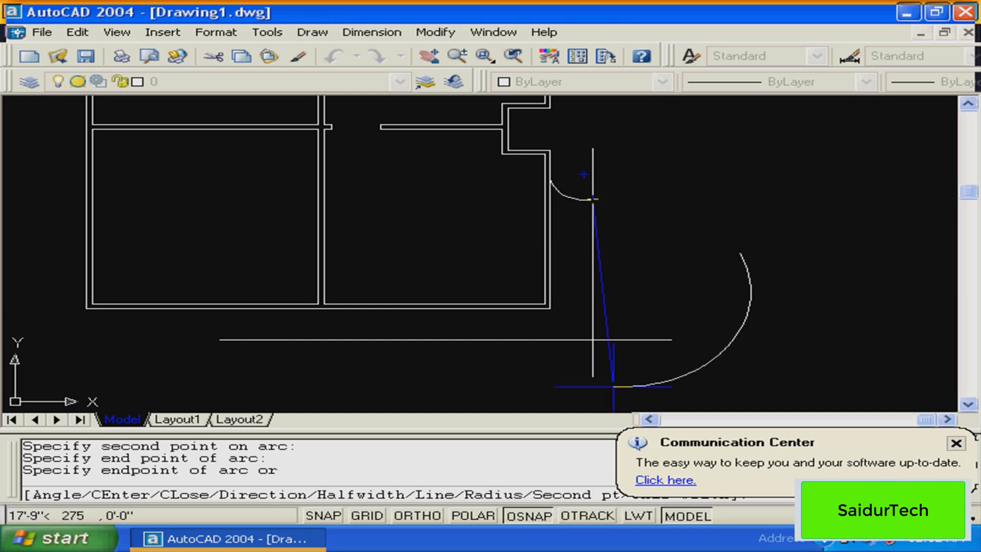
Continue the polyline with straight segments down the vertical guide to the guides' intersection and partway along the horizontal guide
type("l")
key("Return")
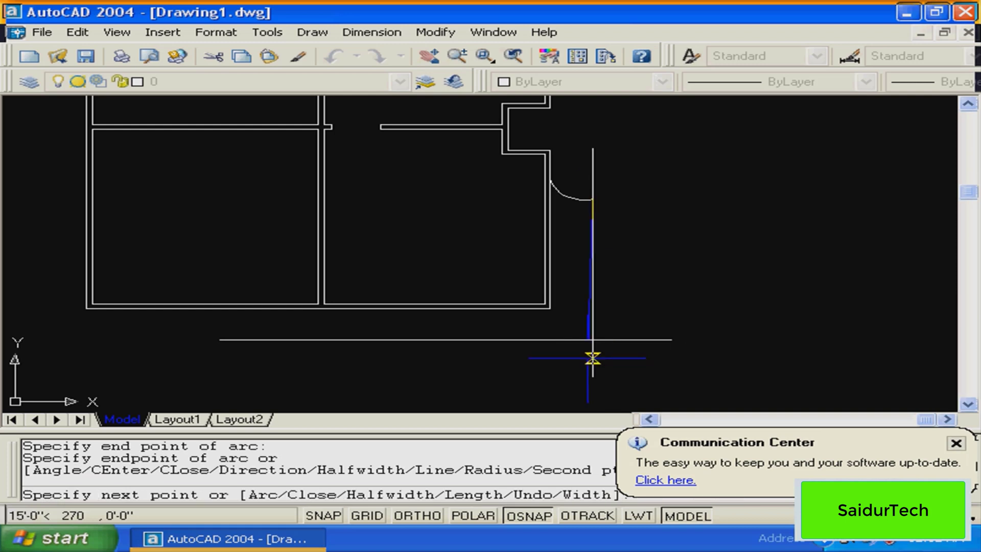
left_click(591, 340)
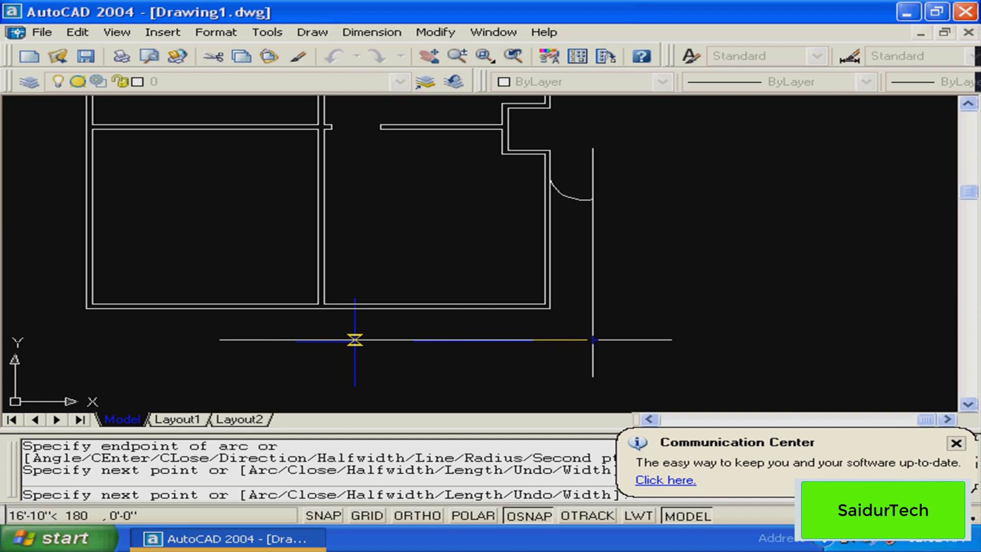
left_click(428, 340)
Finish the polyline with a three-point arc from the horizontal guide up to the outer face of the lower wall
type("a")
key("Return")
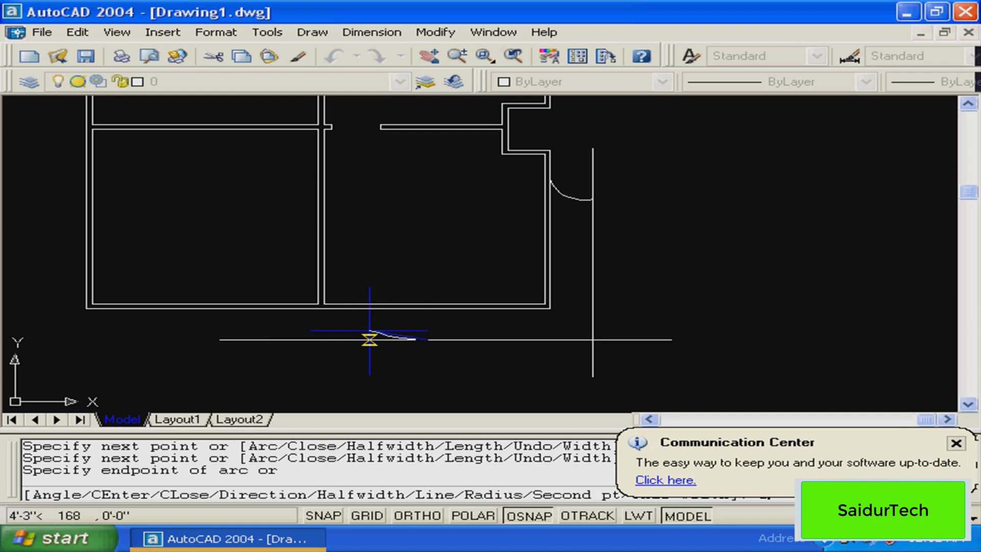
type("s")
key("Return")
left_click(363, 324)
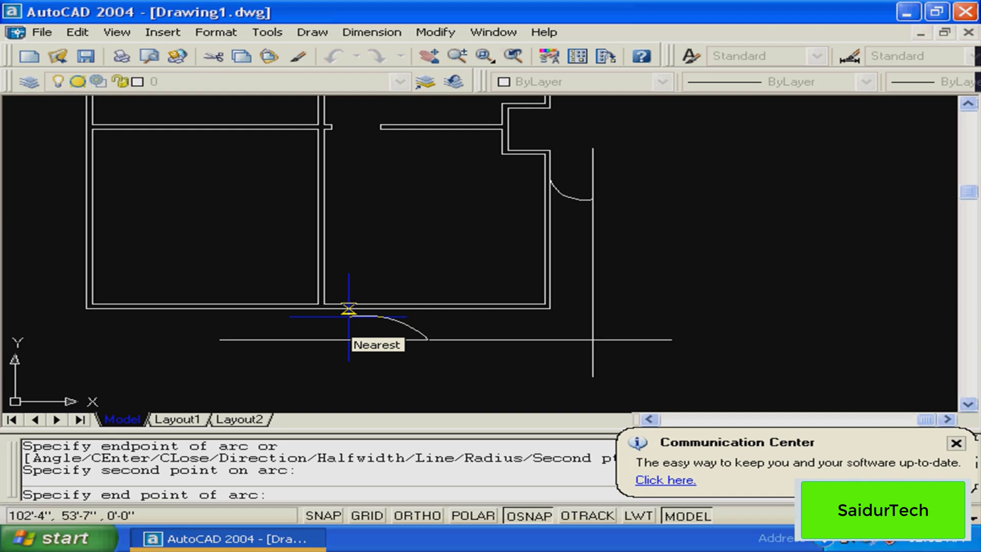
left_click(349, 309)
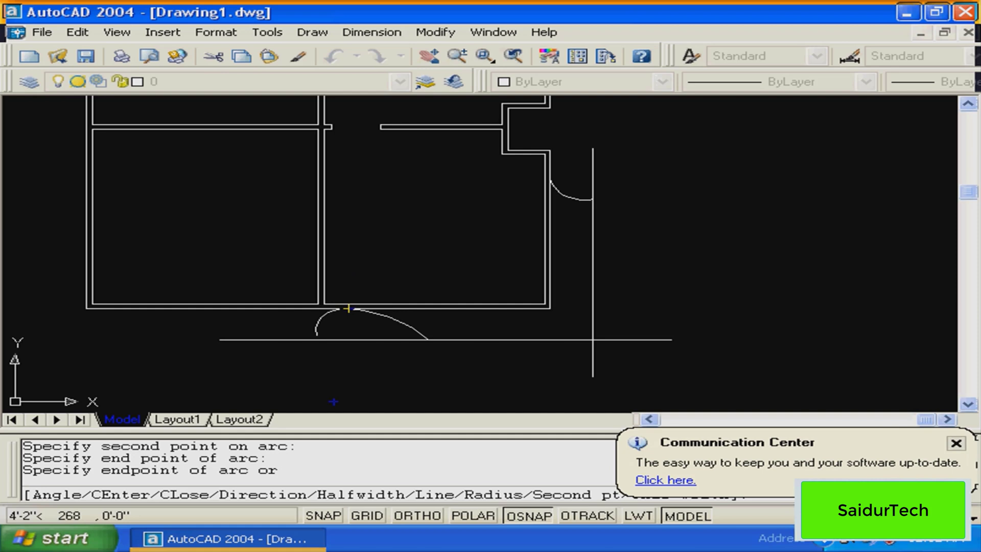
key("Return")
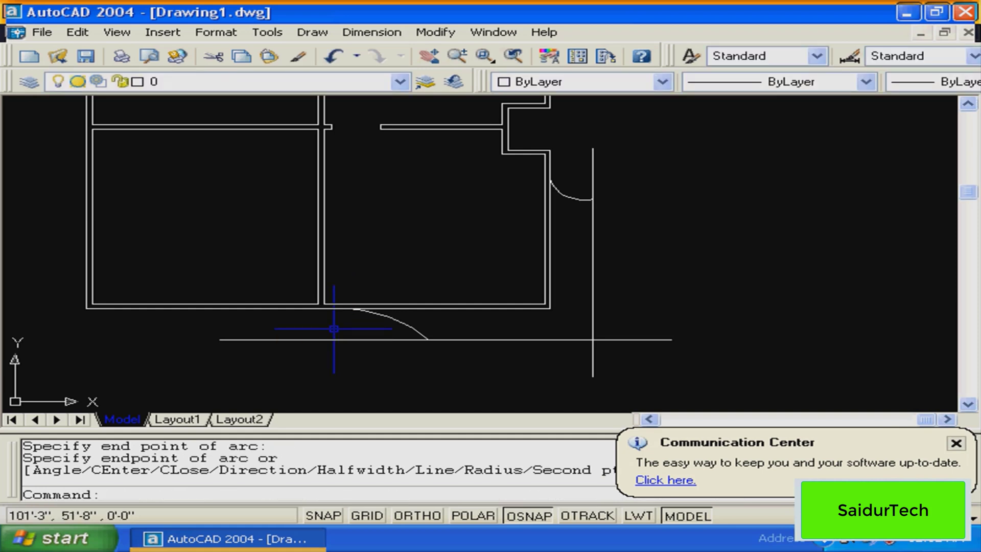
Erase the horizontal and vertical guide lines around the lower-right balcony outline
left_click(363, 330)
key("Return")
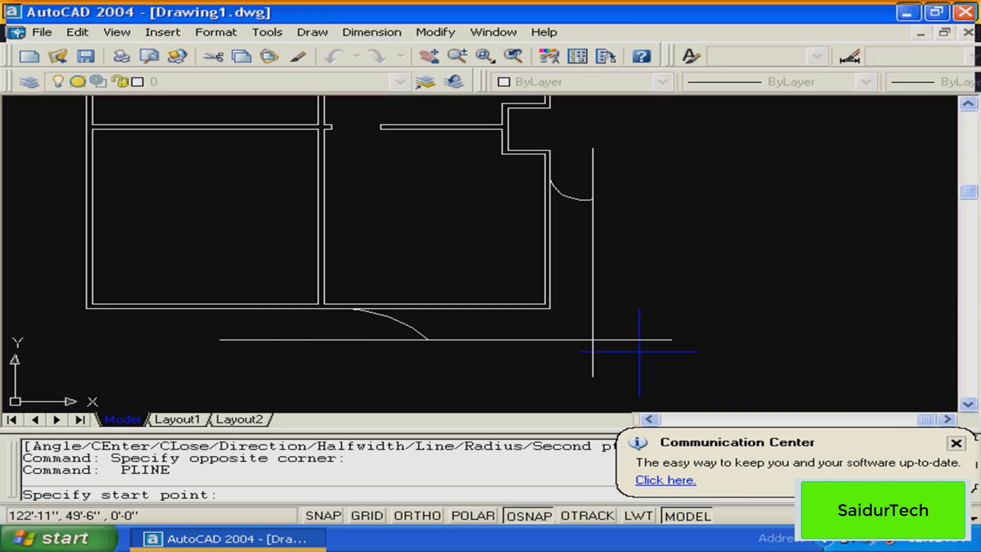
key("Escape")
key("Escape")
type("e")
key("Return")
left_click(511, 358)
left_click(480, 327)
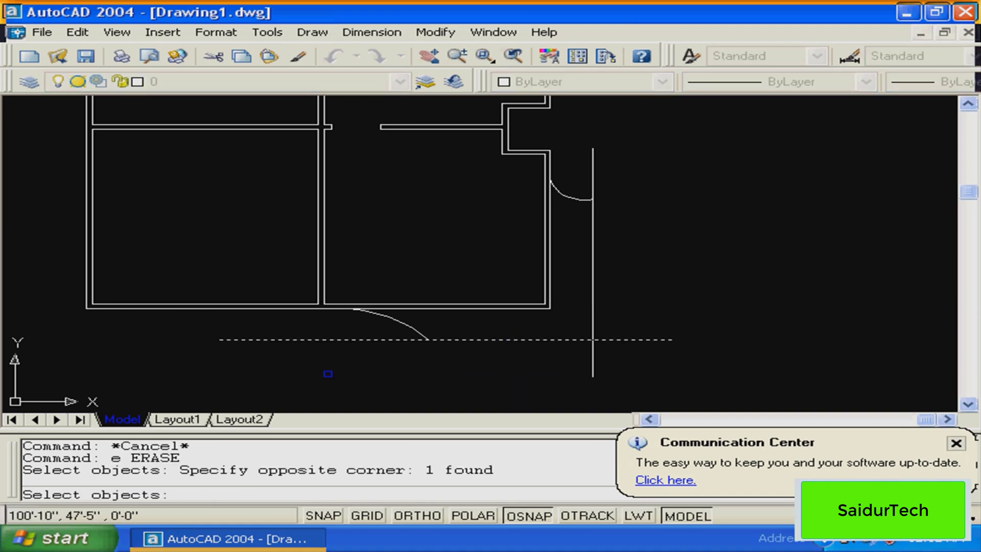
key("Return")
key("Escape")
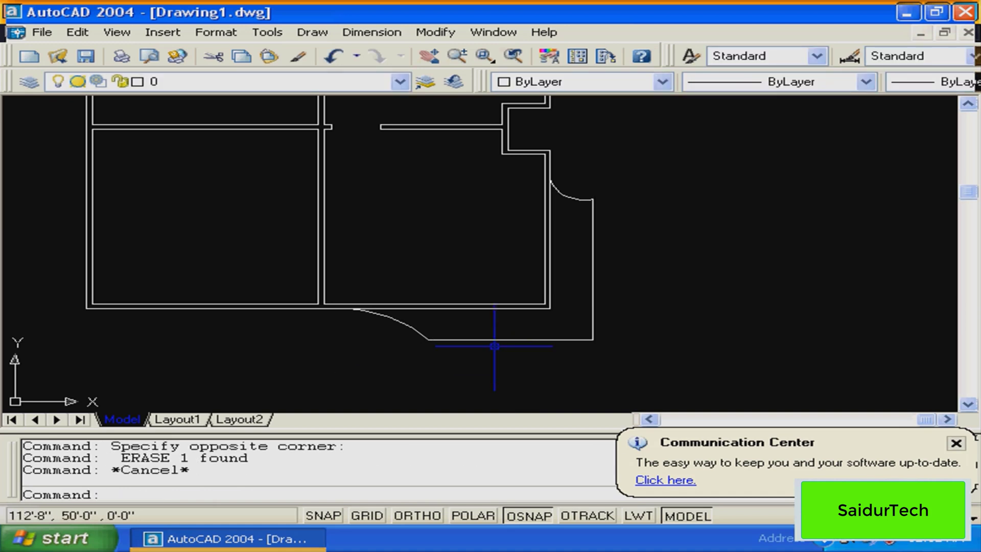
Offset the lower-right balcony polyline 3" toward the inside
type("o")
key("Return")
type("3")
key("Return")
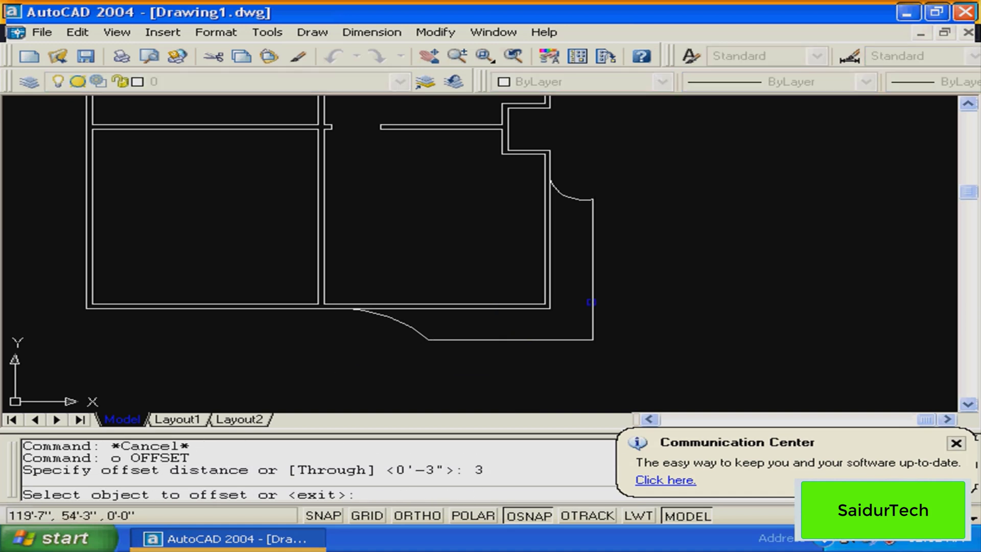
left_click(591, 302)
left_click(571, 319)
key("Escape")
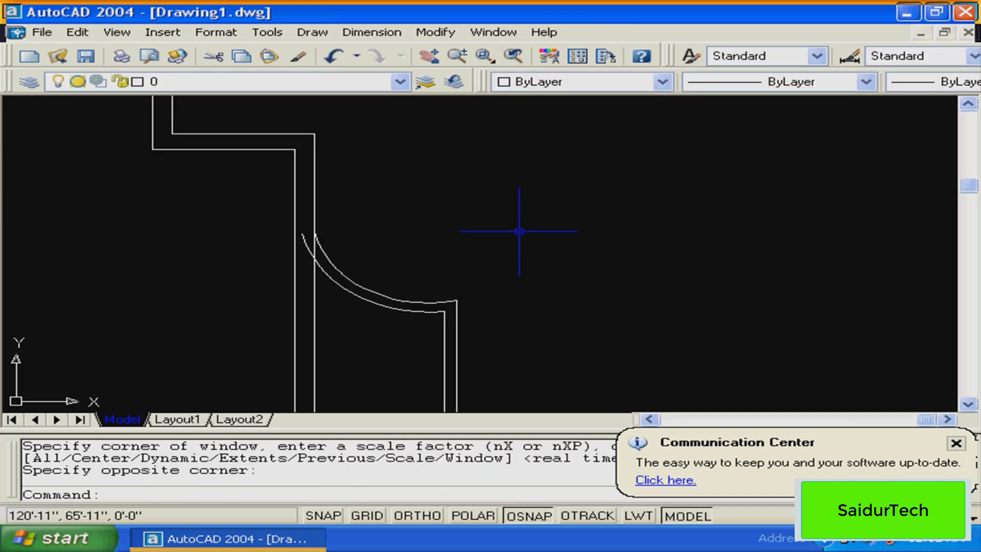
Trim the inner balcony arc where it runs into the right outer wall
key("Escape")
scroll(359, 245, "up", 3)
mouse_move(359, 245)
middle_mouse_down()
mouse_move(438, 278)
mouse_move(400, 272)
middle_mouse_up()
key("Escape")
type("tr")
key("Return")
left_click(433, 200)
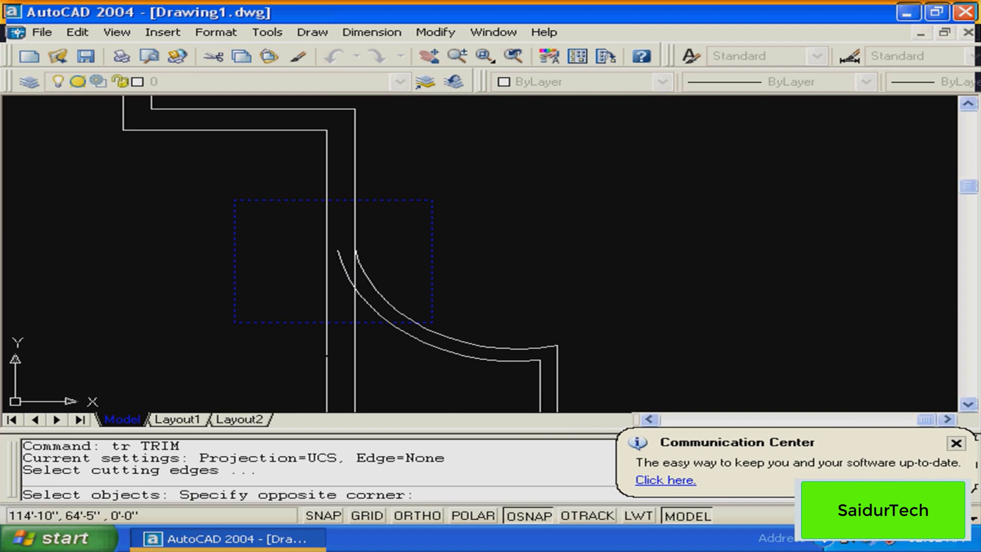
left_click(235, 321)
key("Return")
left_click(344, 275)
key("Return")
Trim the inner balcony arc where it runs into the lower outer wall
mouse_move(381, 334)
middle_mouse_down()
mouse_move(518, 96)
mouse_move(744, 282)
mouse_move(502, 335)
middle_mouse_up()
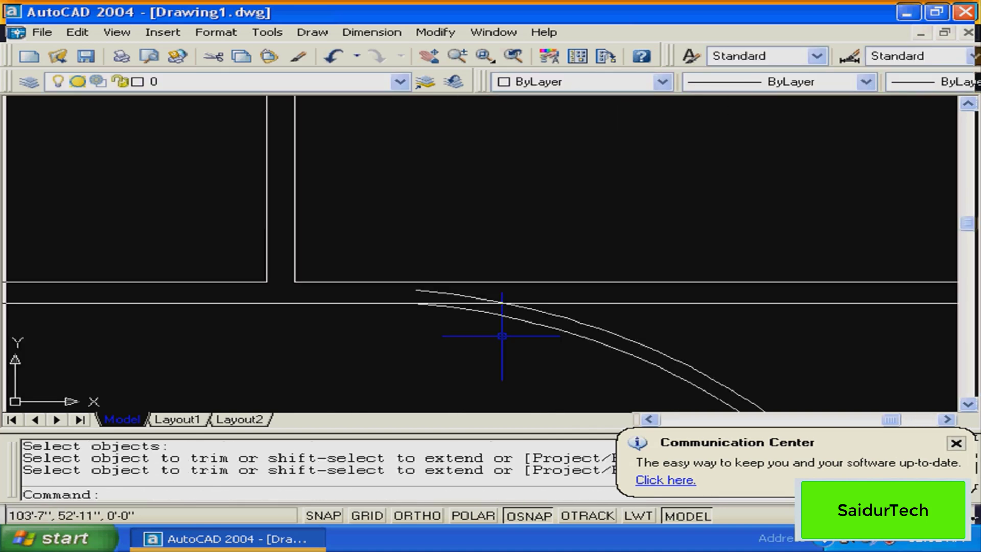
key("Escape")
key("Return")
left_click(434, 273)
left_click(355, 363)
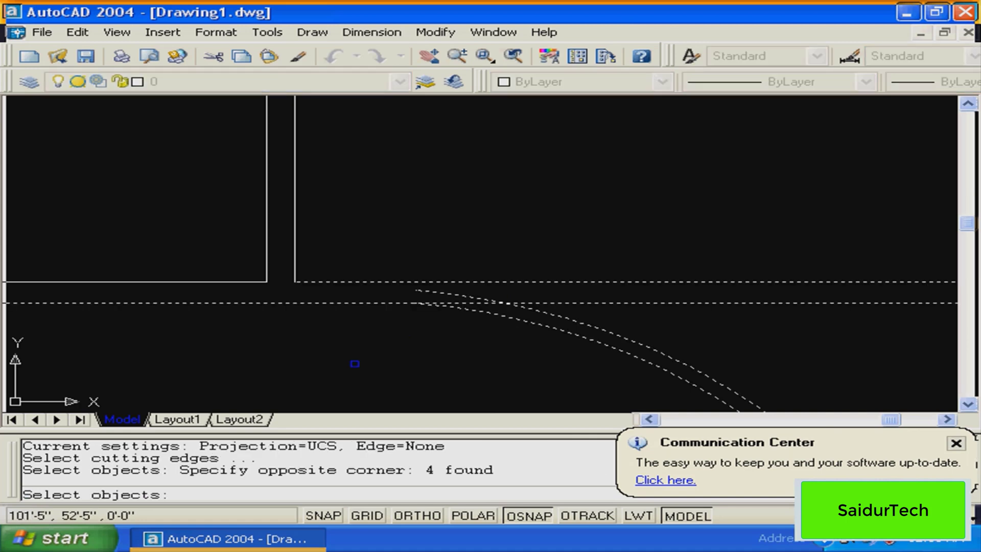
key("Return")
left_click(460, 296)
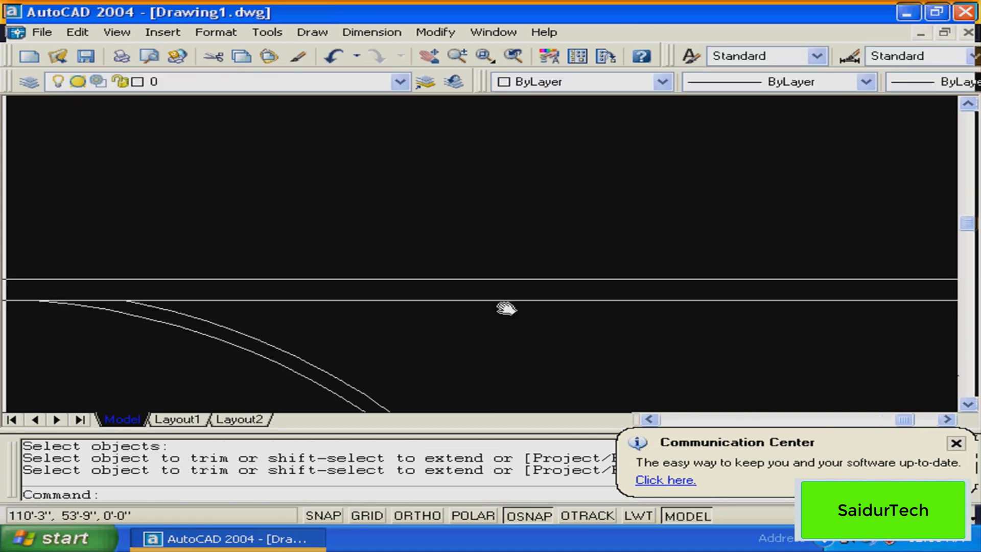
Examine the whole floor plan and the upper wall with its curved balcony
scroll(425, 380, "down", 5)
middle_click_drag(425, 381, 501, 165)
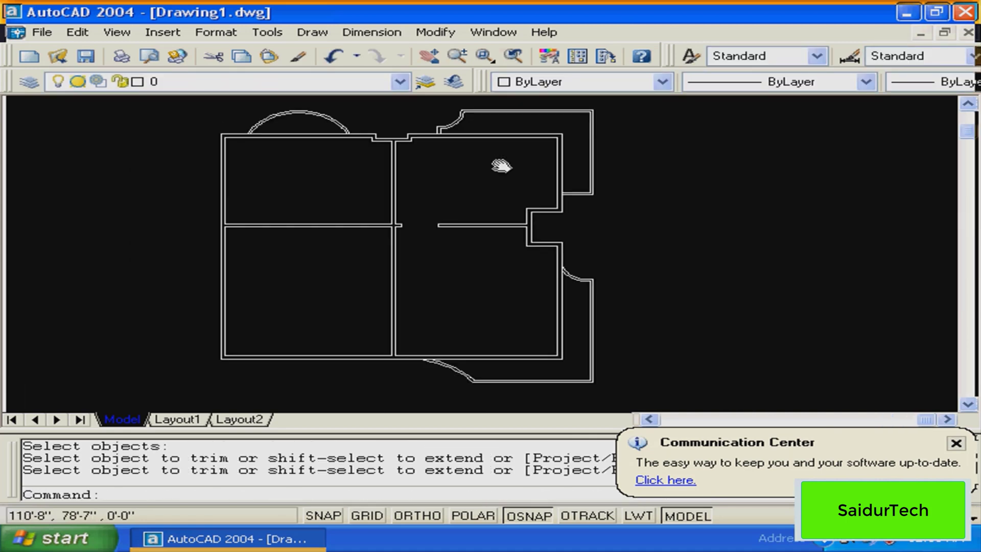
scroll(487, 223, "down", 2)
middle_click_drag(519, 269, 476, 280)
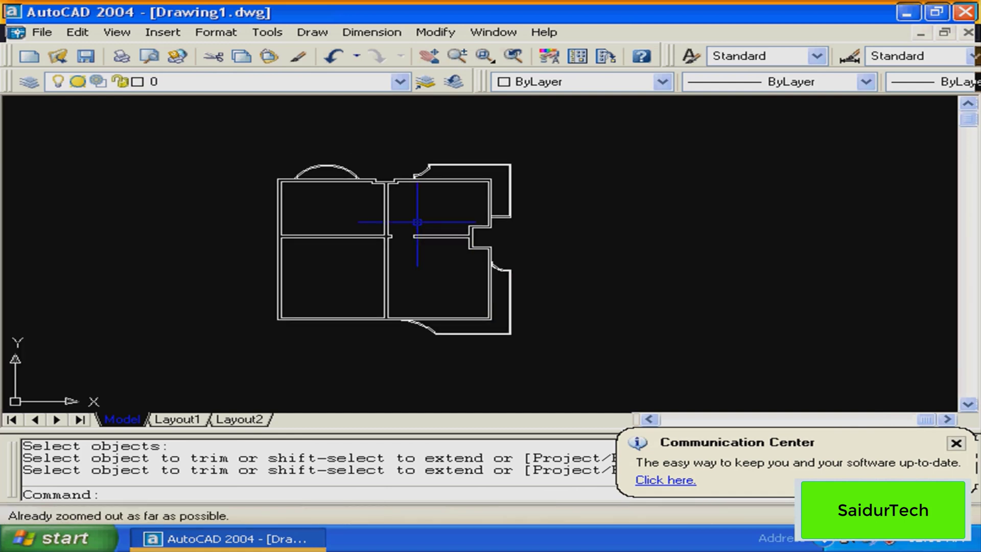
scroll(418, 222, "up", 4)
middle_click_drag(418, 222, 459, 374)
scroll(354, 251, "up", 3)
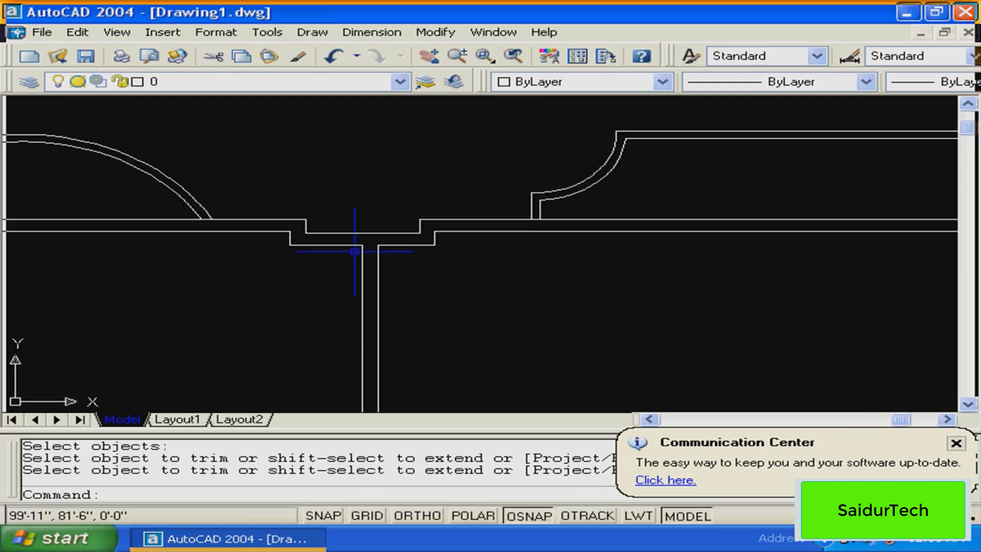
middle_click_drag(72, 251, 505, 251)
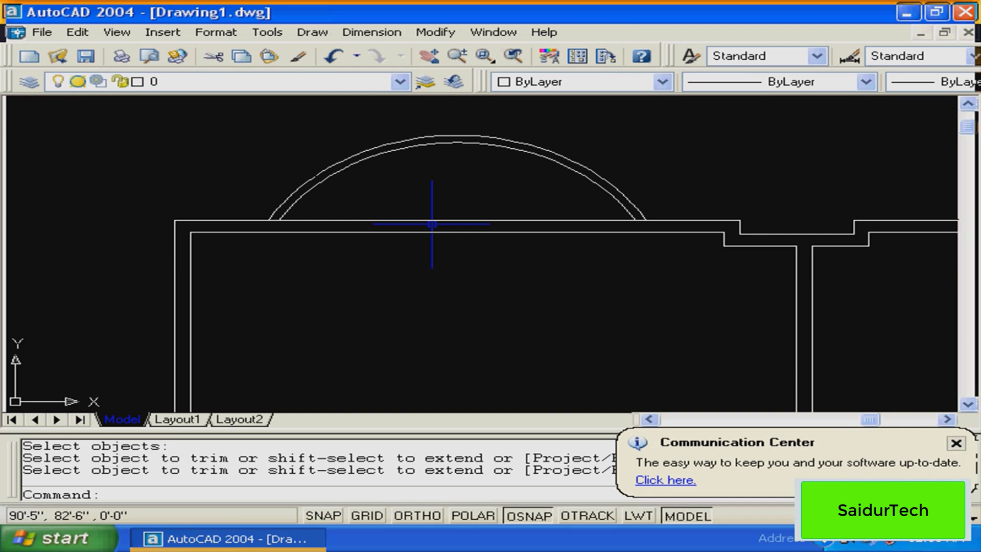
scroll(454, 250, "down", 2)
scroll(546, 290, "down", 2)
middle_click_drag(546, 290, 591, 324)
key("Escape")
key("Escape")
scroll(476, 263, "up", 2)
scroll(476, 264, "up", 6)
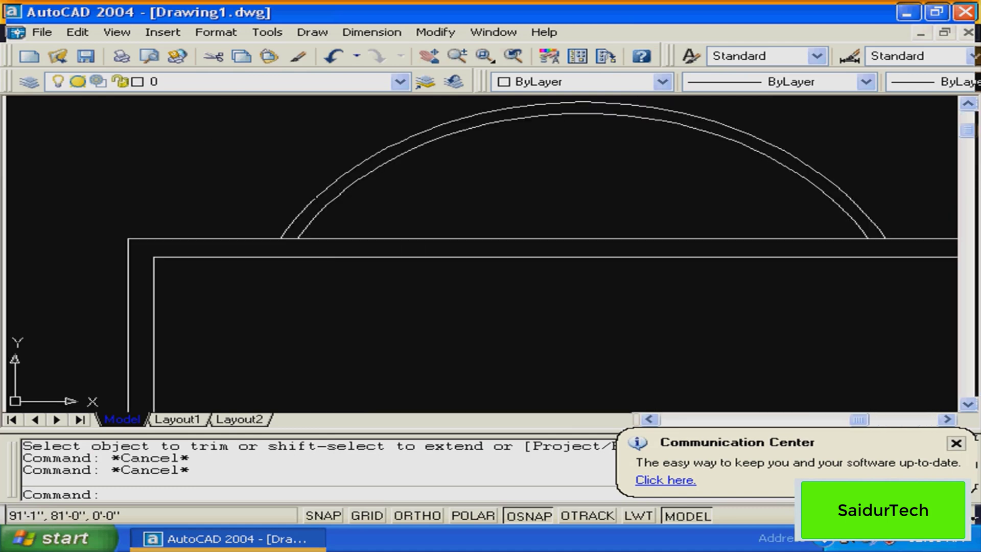
middle_click_drag(401, 268, 370, 286)
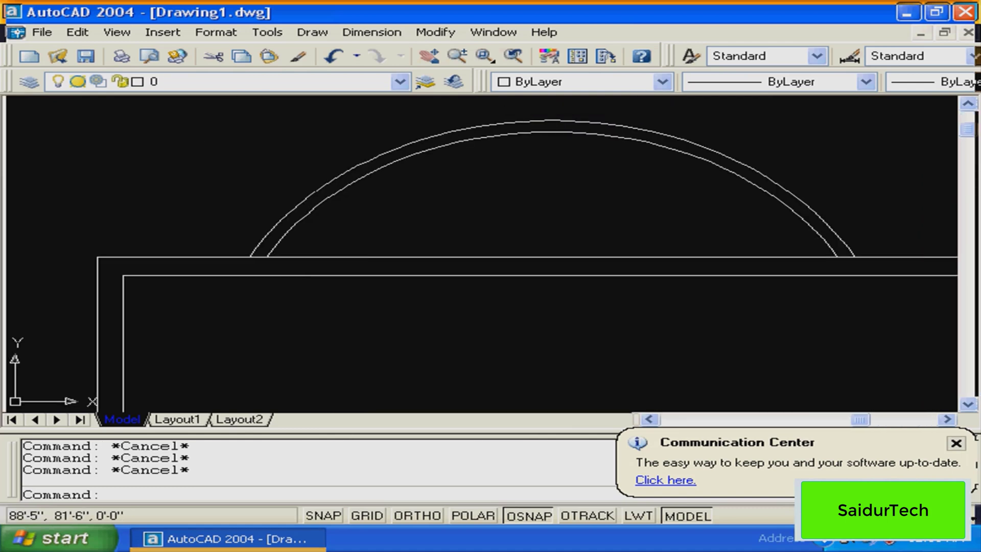
middle_click_drag(611, 297, 664, 309)
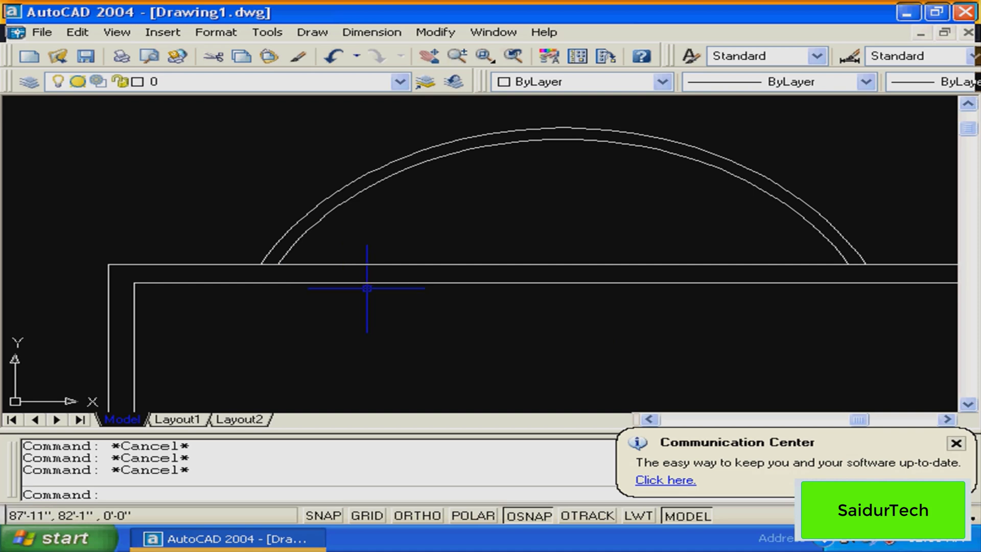
With Ortho on, draw a vertical polyline downward from the upper wall's outer face, beneath the curved balcony's left half
type("pl")
key("Return")
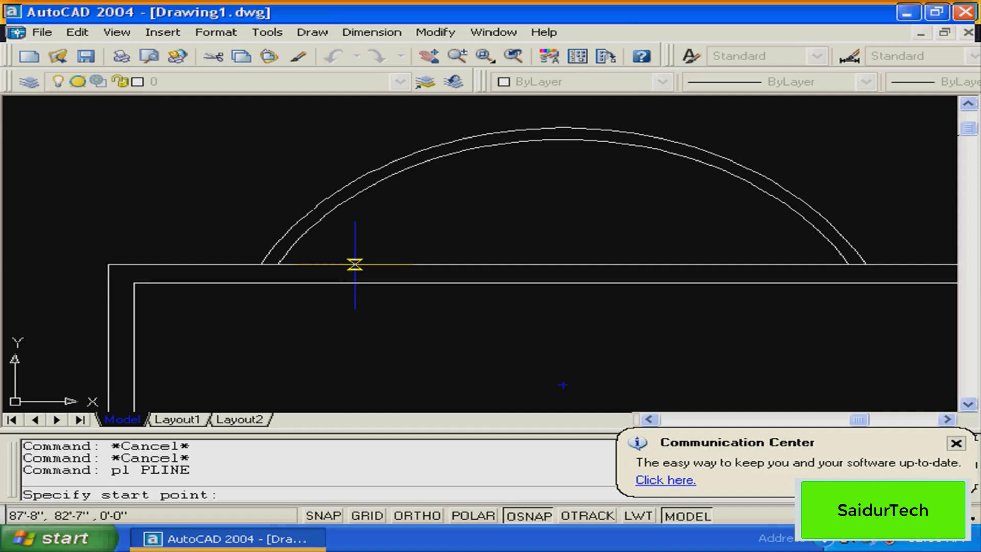
left_click(354, 264)
key("F8")
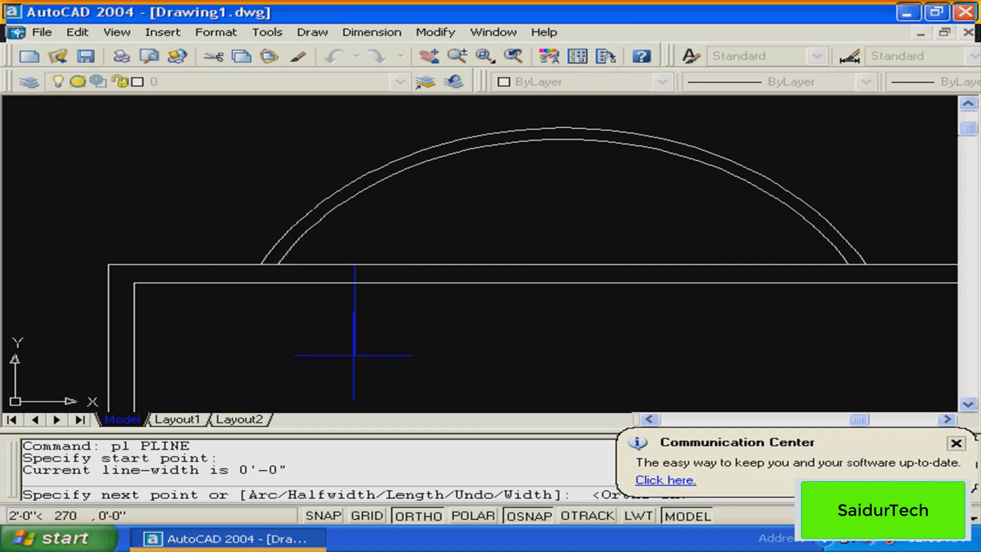
left_click(353, 350)
key("Return")
key("Escape")
Offset the short vertical line 15" to both its right and left sides
type("d")
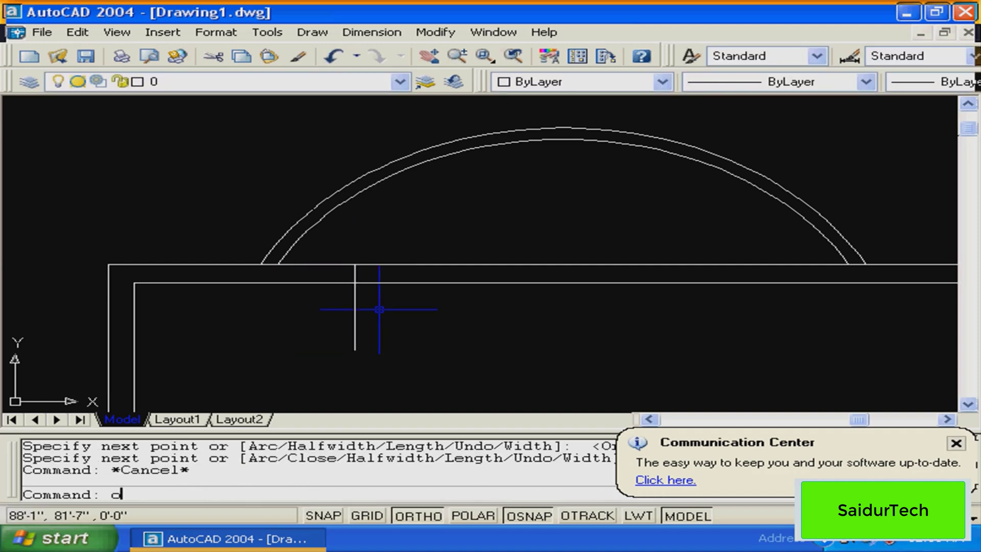
key("Return")
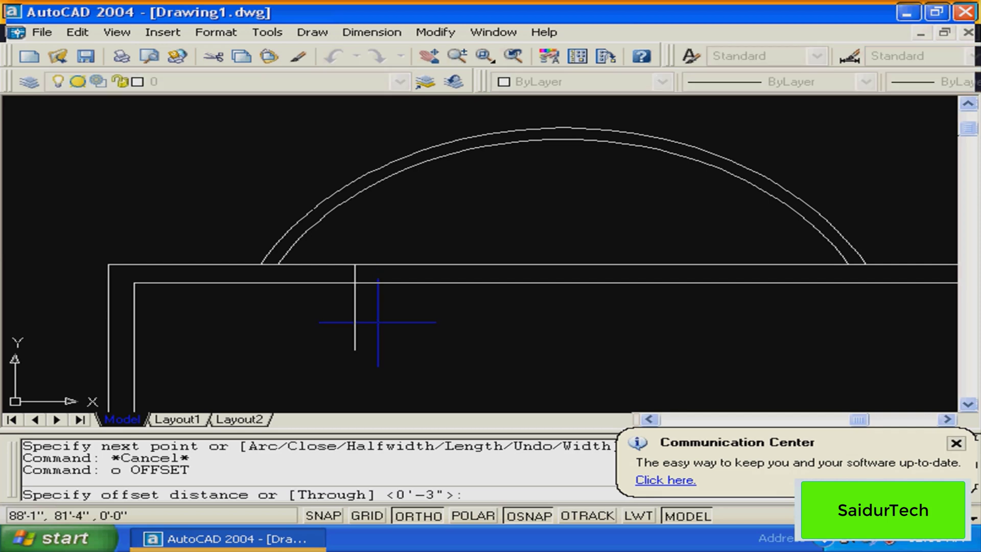
type("15")
key("Return")
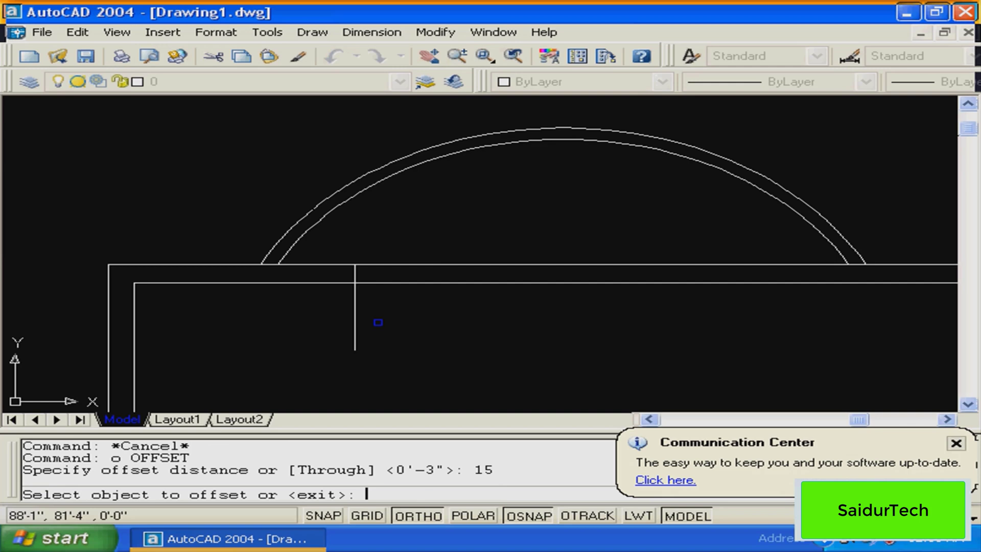
left_click(354, 319)
left_click(368, 309)
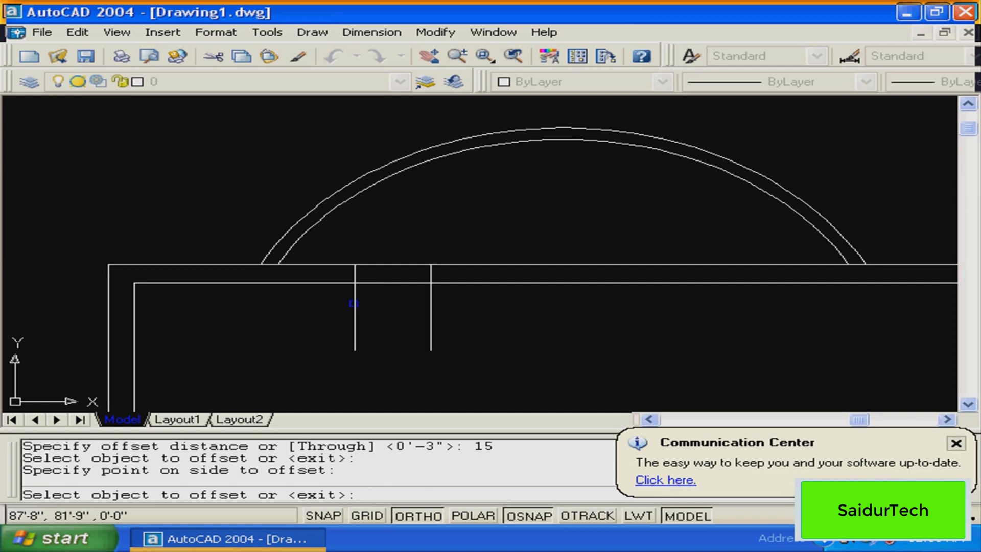
left_click(354, 303)
left_click(321, 304)
key("Escape")
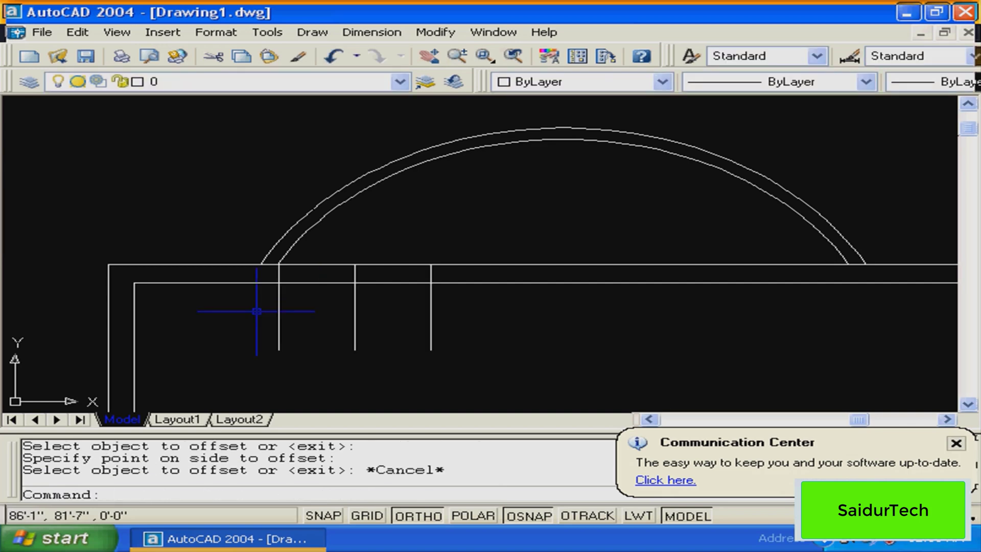
Measure the distance between the two outer vertical lines below the curved balcony
type("di")
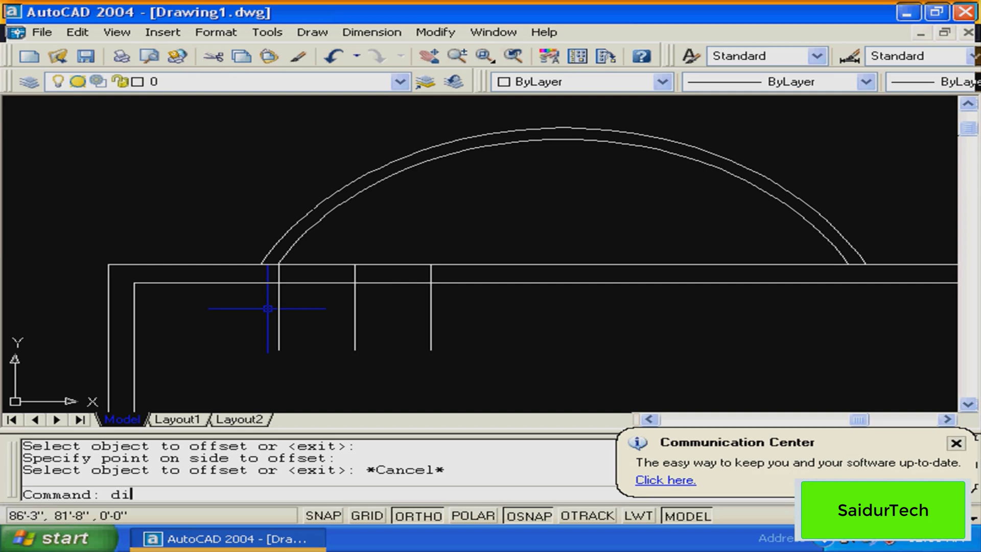
key("Return")
left_click(279, 308)
left_click(430, 309)
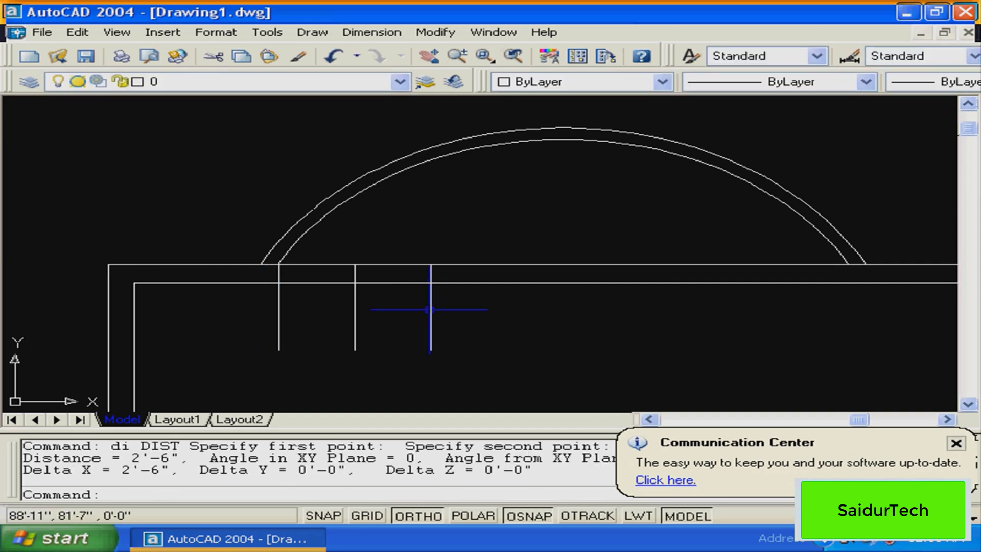
key("Escape")
type("t")
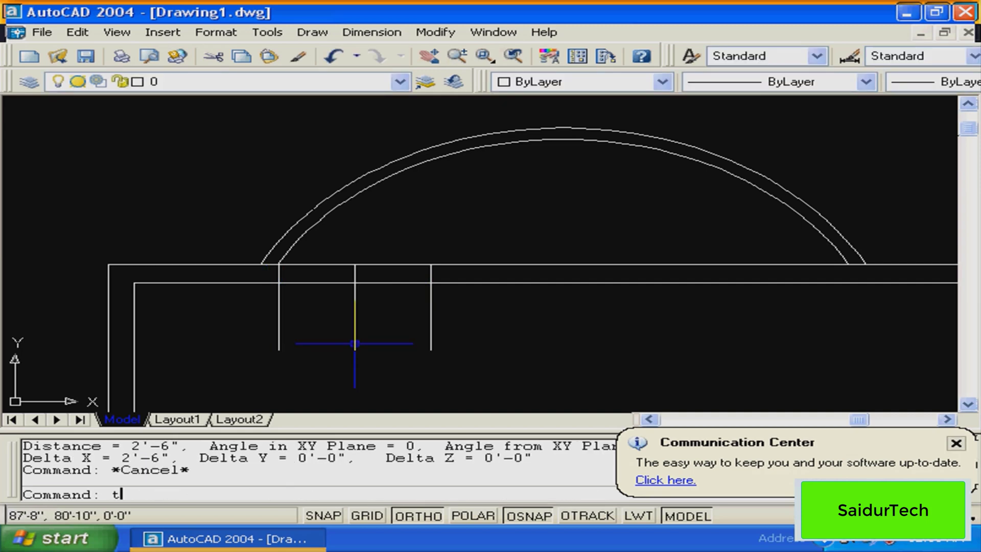
type("r")
key("Return")
key("Escape")
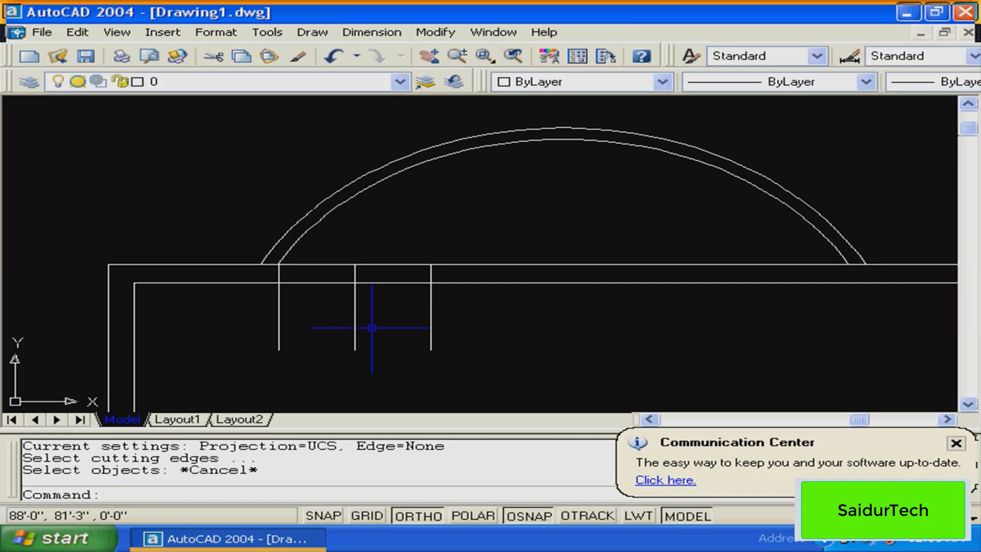
Try to move the three vertical lines 6' to the right along the upper wall
type("m")
key("Return")
left_click(472, 320)
left_click(266, 327)
key("Return")
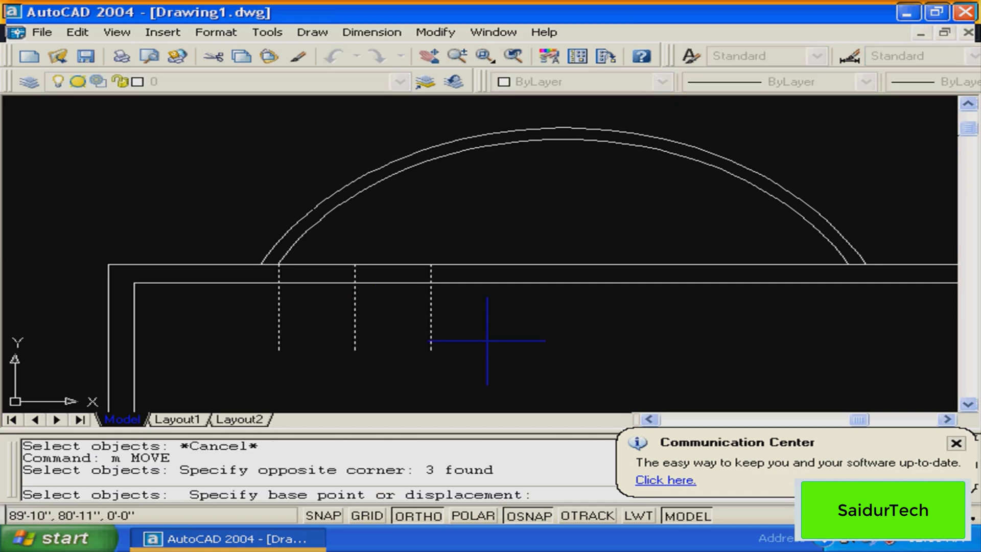
left_click(470, 338)
type("6")
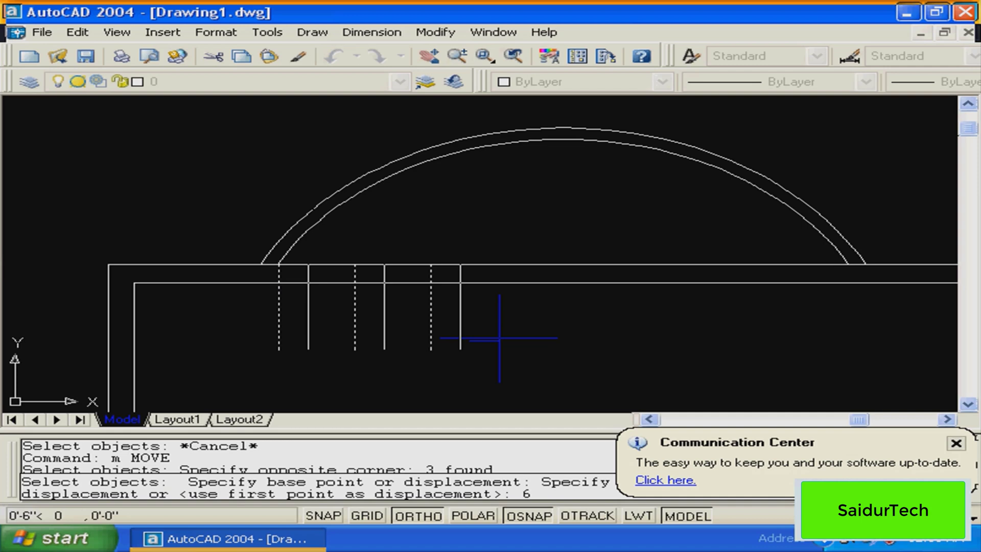
type("'")
key("Return")
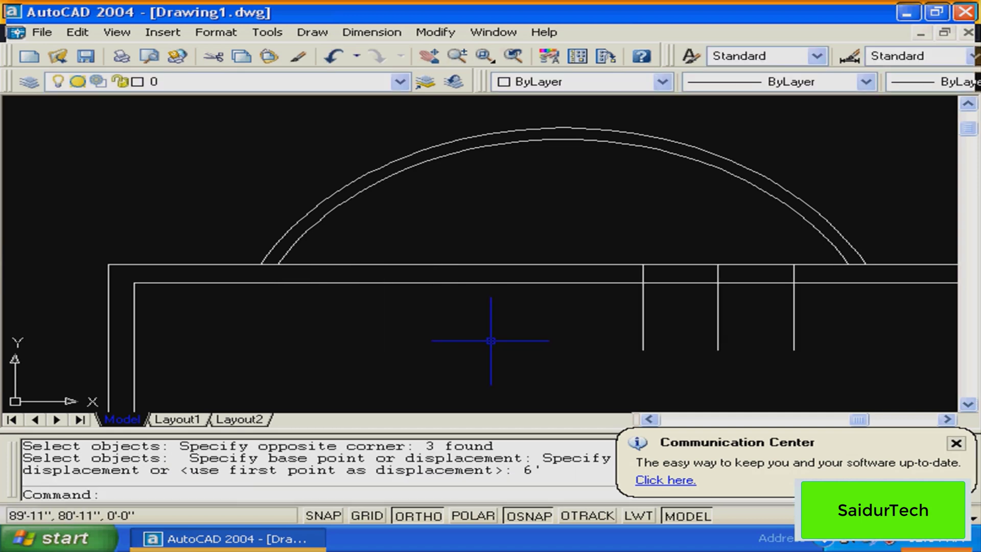
Undo the 6' move of the three vertical lines
type("u")
key("Return")
key("Escape")
Move the three vertical lines below the curved balcony 6" to the right
type("m")
key("Return")
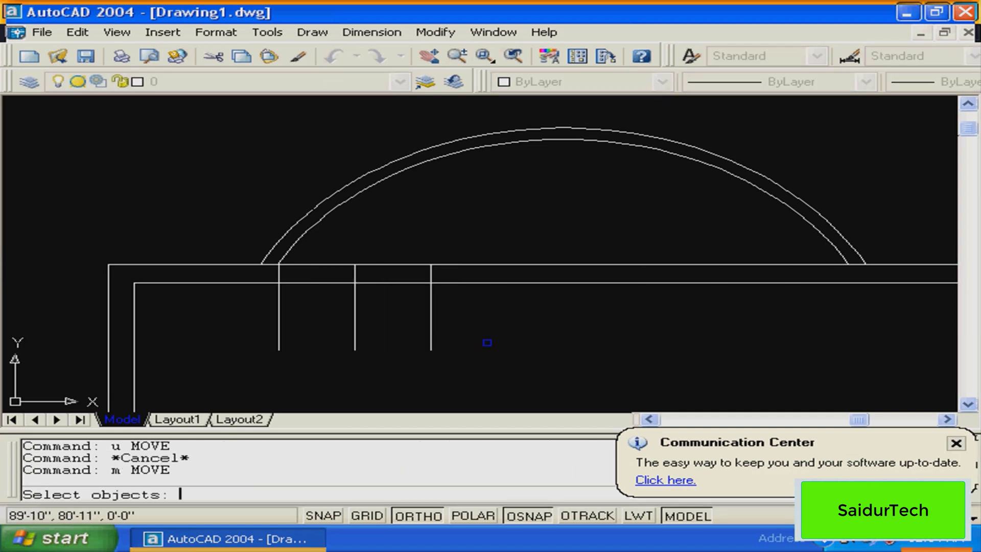
left_click(487, 342)
left_click(265, 332)
key("Return")
left_click(479, 333)
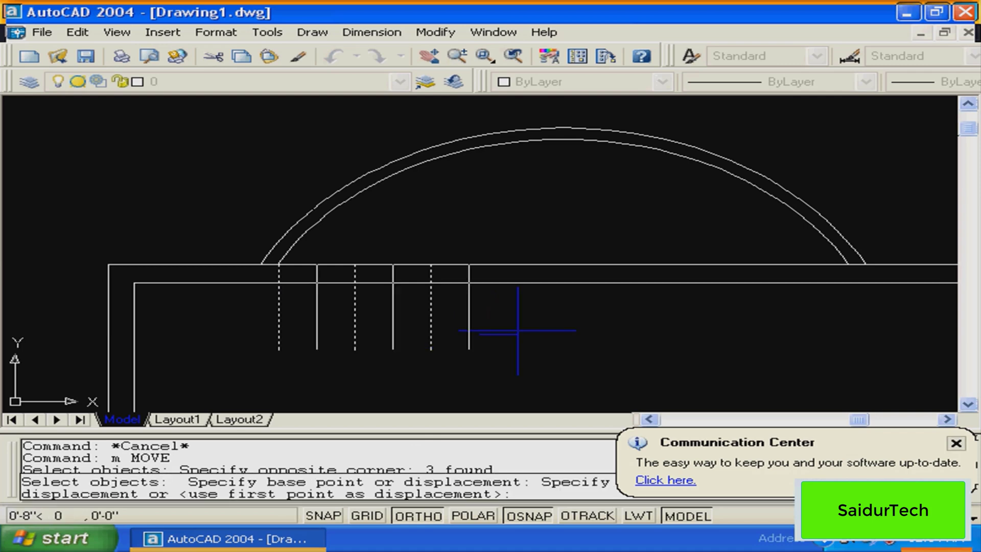
type("6")
key("Return")
key("Escape")
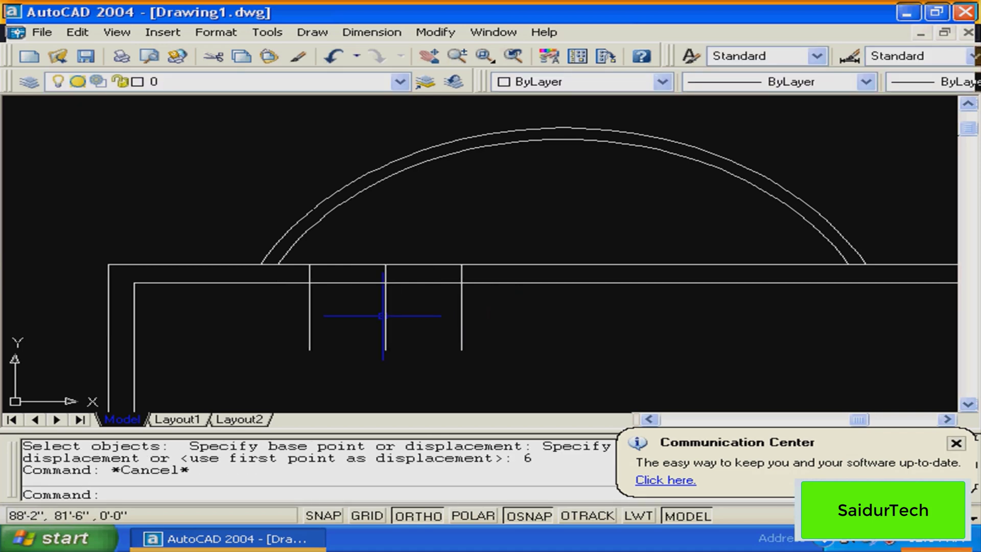
Trim both upper wall lines between the two outer vertical lines, and trim those verticals below the wall to form an opening
type("tr")
key("Return")
left_click(490, 227)
left_click(255, 286)
key("Return")
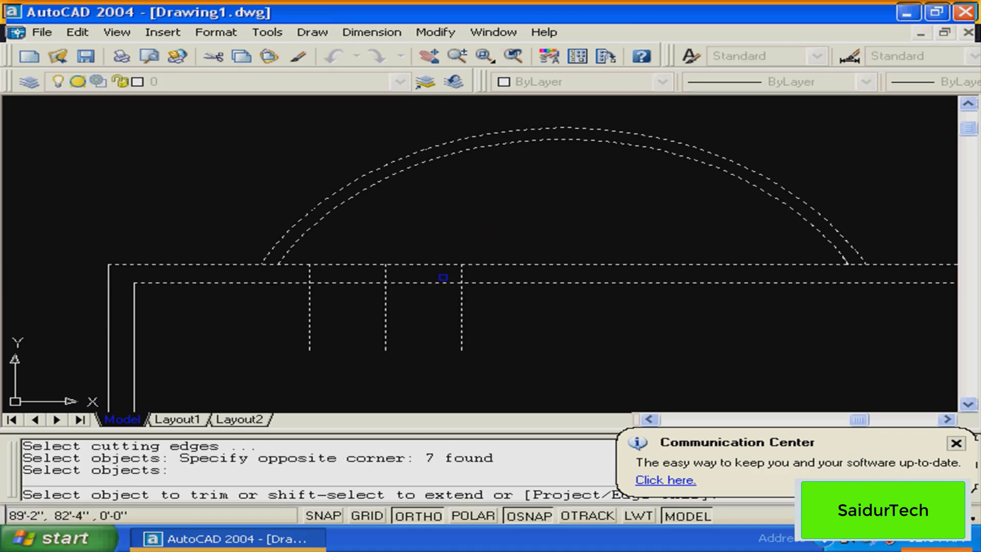
left_click(434, 265)
left_click(418, 283)
left_click(385, 277)
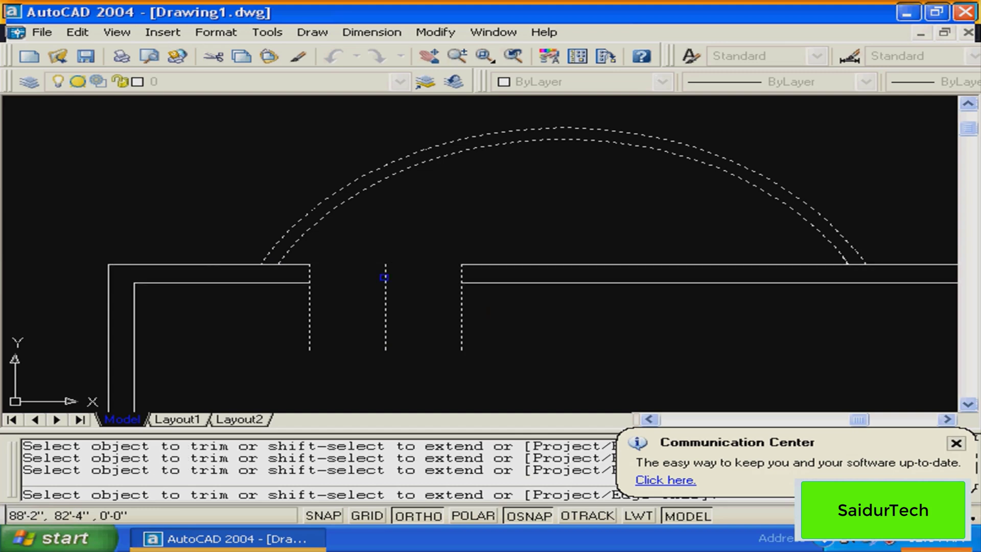
left_click(461, 312)
left_click(306, 331)
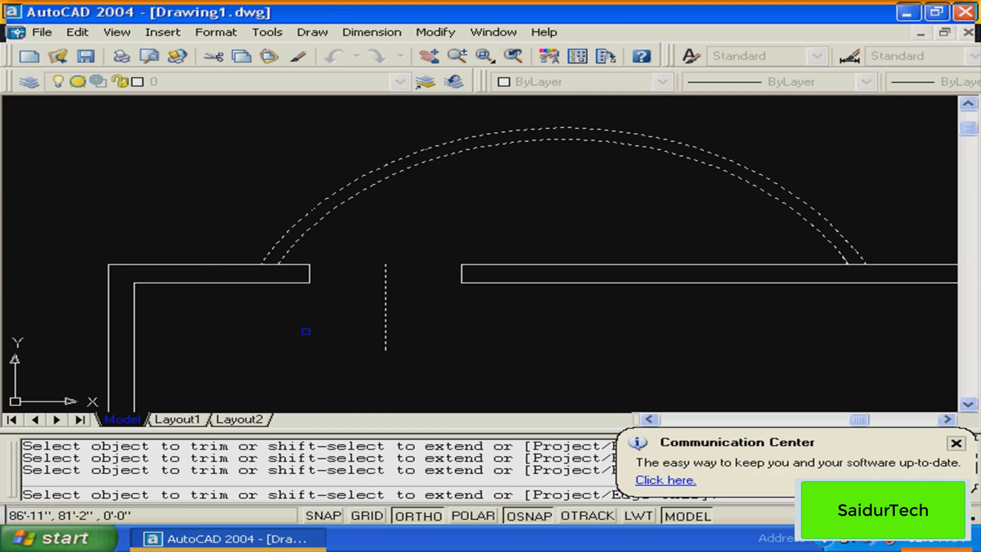
key("Return")
Erase the leftover middle vertical line inside the new wall opening
left_click(385, 330)
type("e")
key("Return")
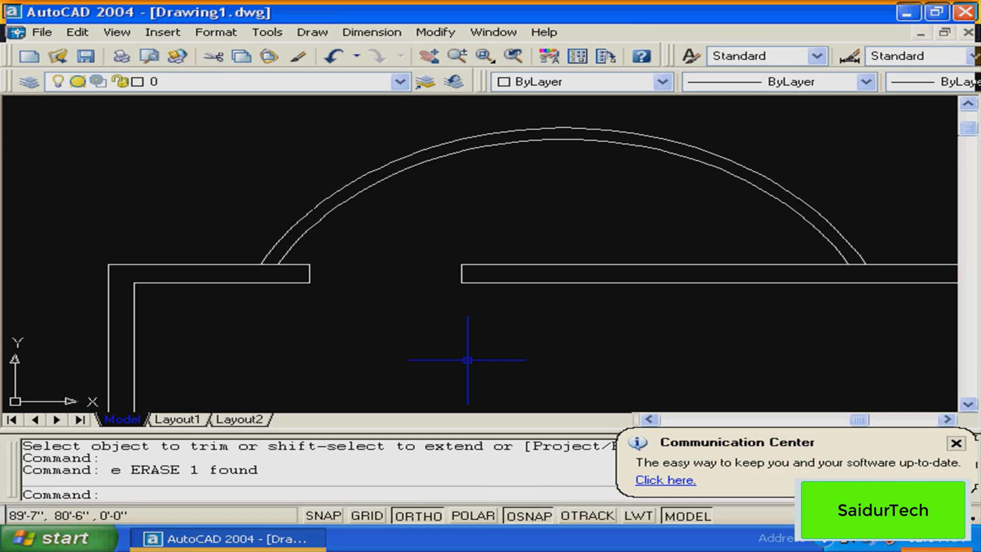
key("Escape")
key("Escape")
Measure the distance from the inner balcony arc's right end to the wall opening's right edge
middle_click_drag(560, 297, 466, 300)
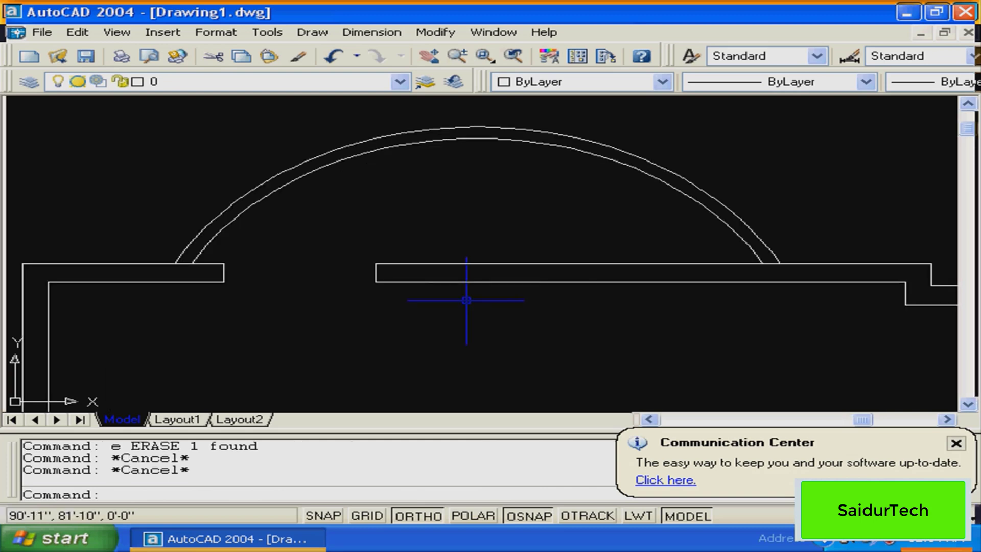
key("Escape")
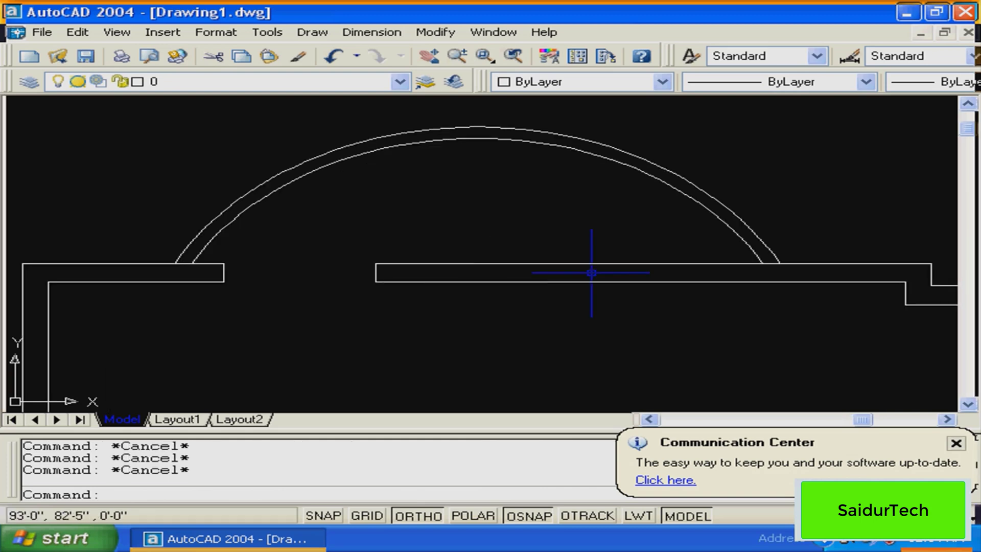
type("di")
key("Return")
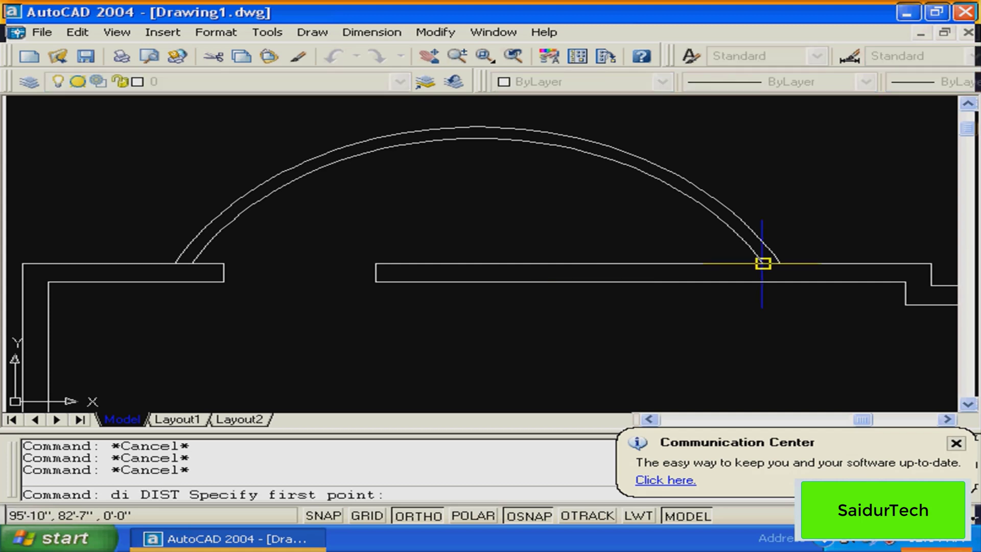
left_click(762, 264)
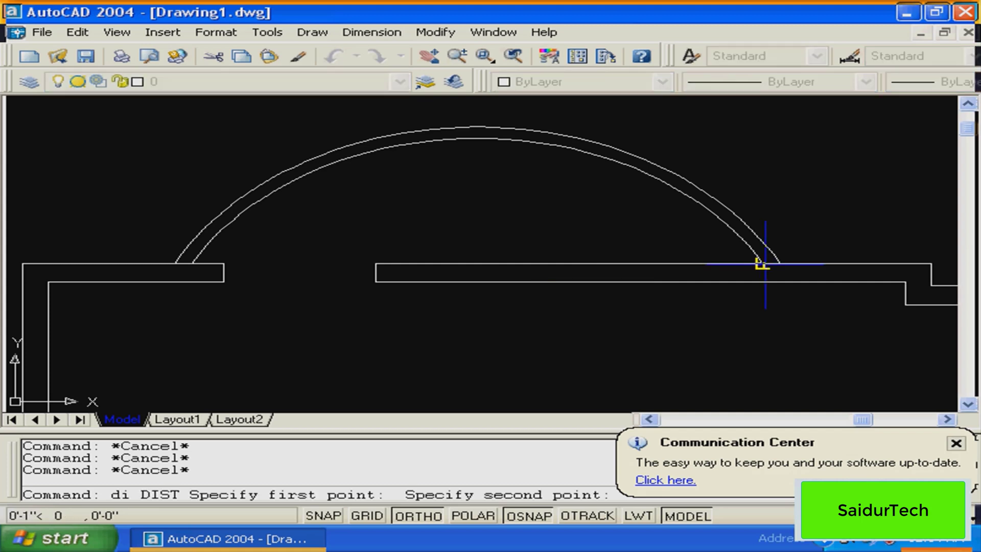
left_click(374, 263)
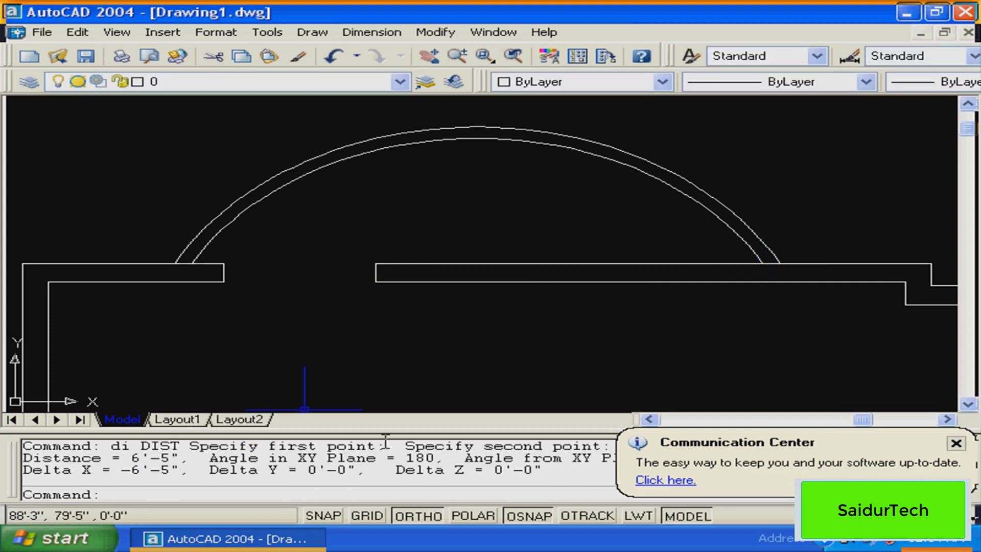
middle_click_drag(538, 325, 485, 332)
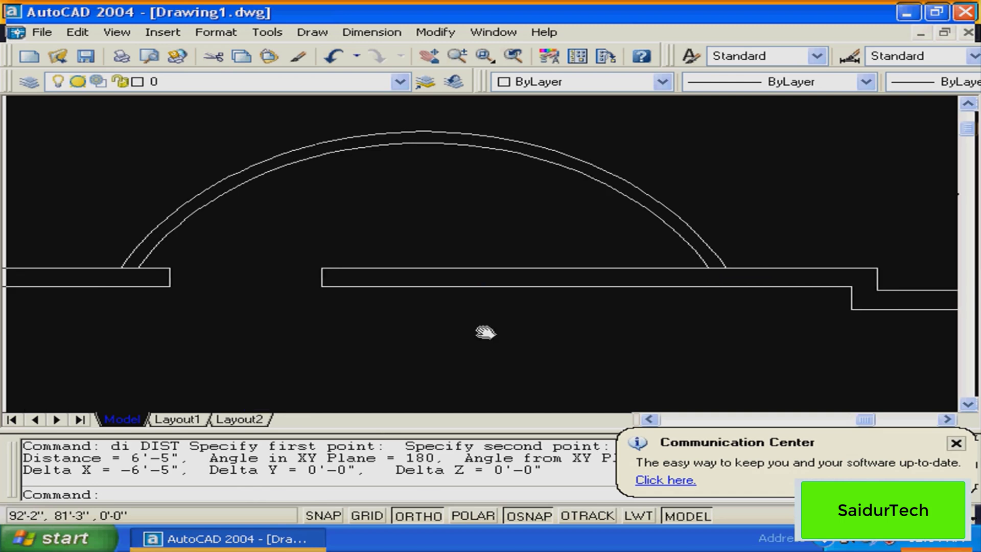
key("Escape")
middle_click_drag(542, 310, 563, 321)
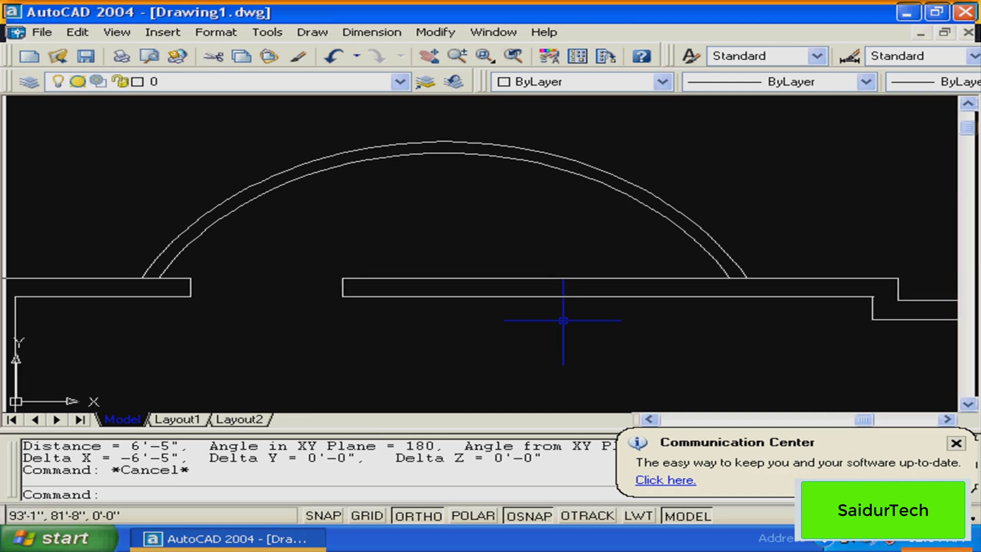
key("Escape")
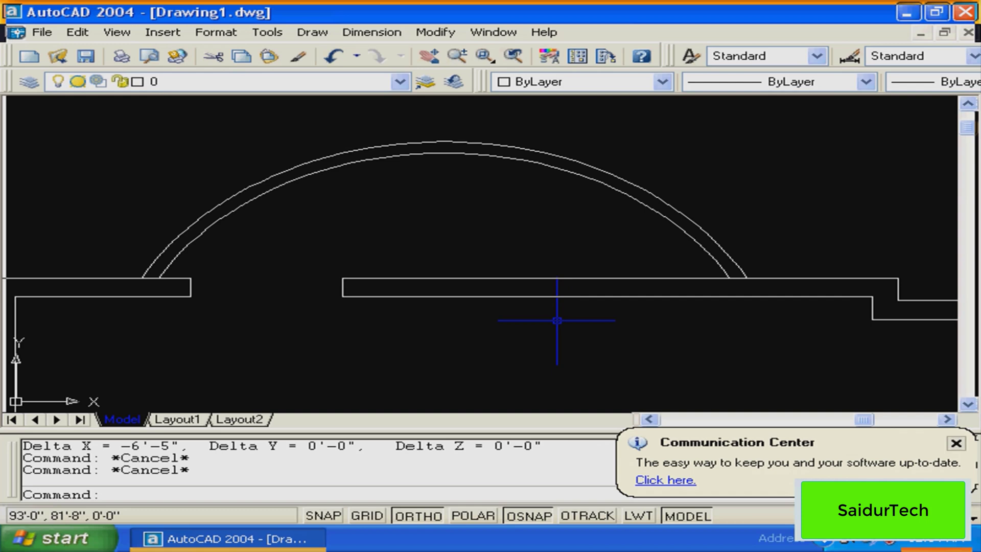
key("Escape")
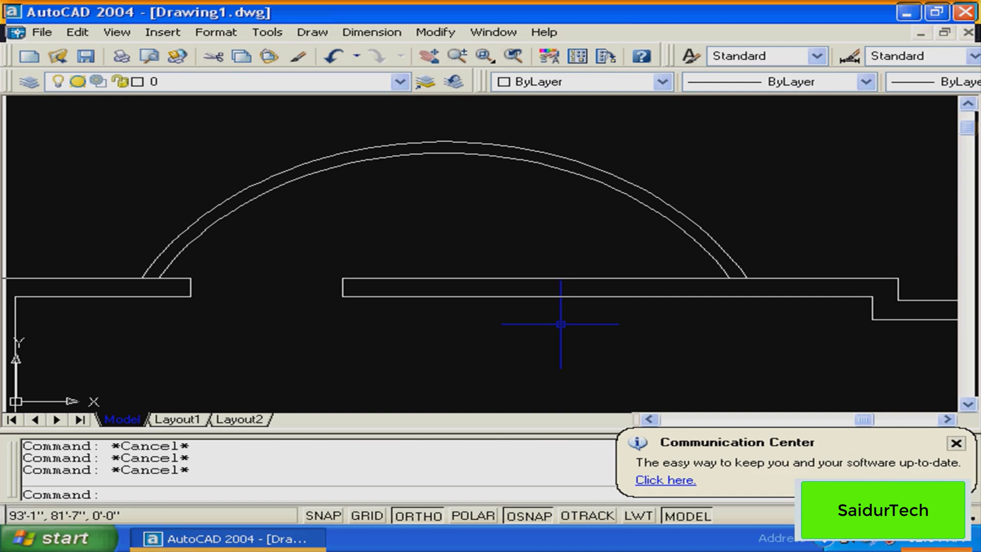
left_click(631, 279)
key("Escape")
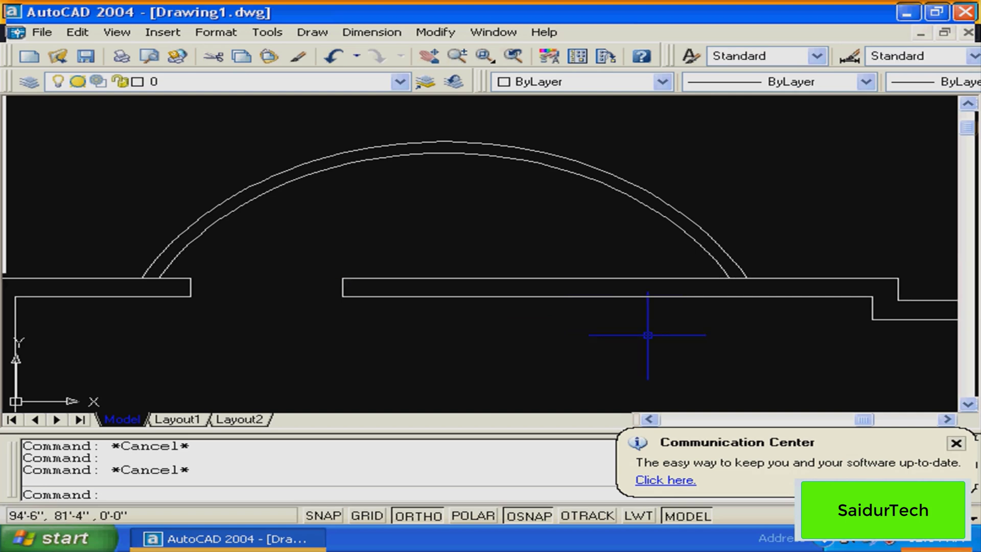
Draw a polyline along the upper wall's outer face from the inner balcony arc's right end to the opening's right corner
type("pl")
key("Return")
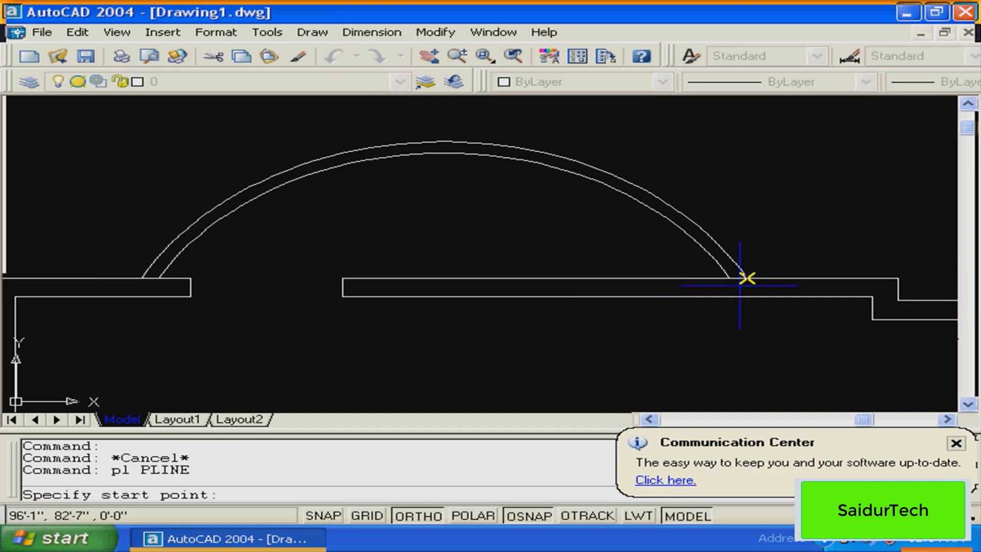
left_click(729, 278)
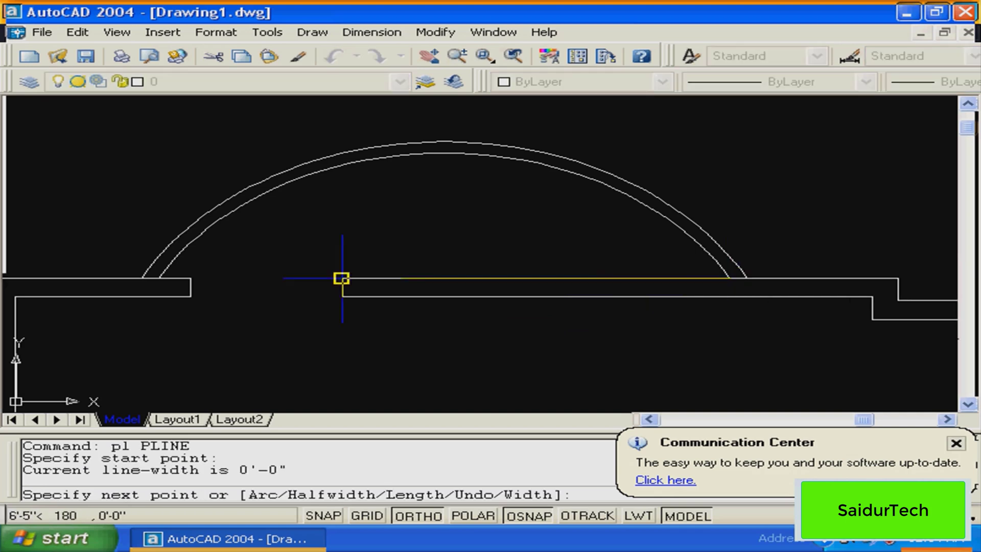
left_click(341, 278)
key("Return")
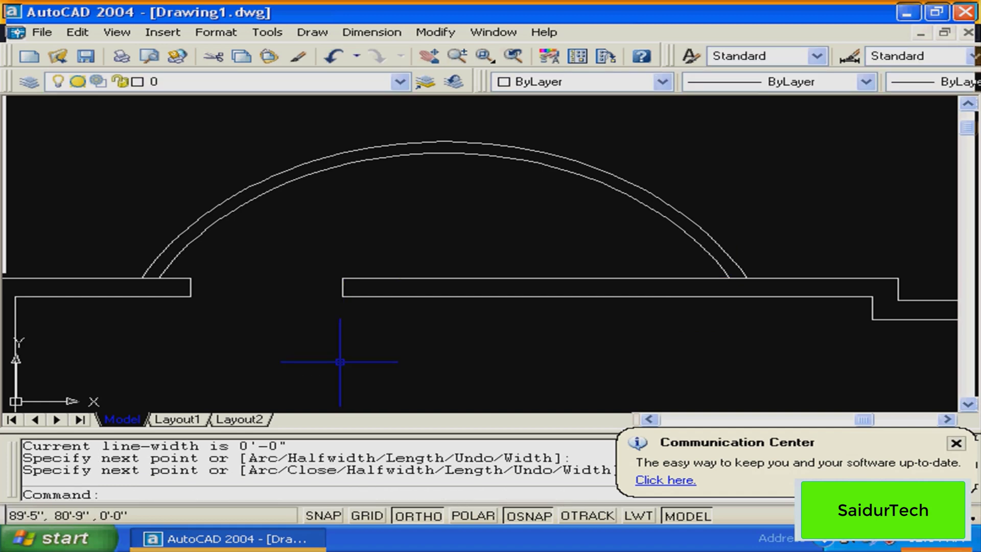
Draw a vertical polyline downward from the midpoint of the guide line on the upper wall's outer face
type("pl")
key("Return")
left_click(536, 279)
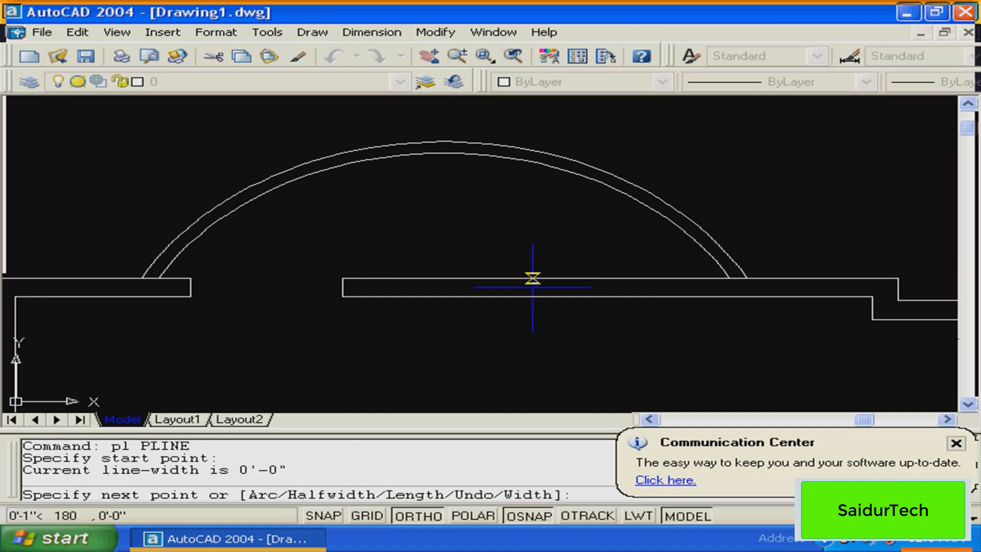
left_click(536, 387)
key("Return")
key("Escape")
left_click(550, 278)
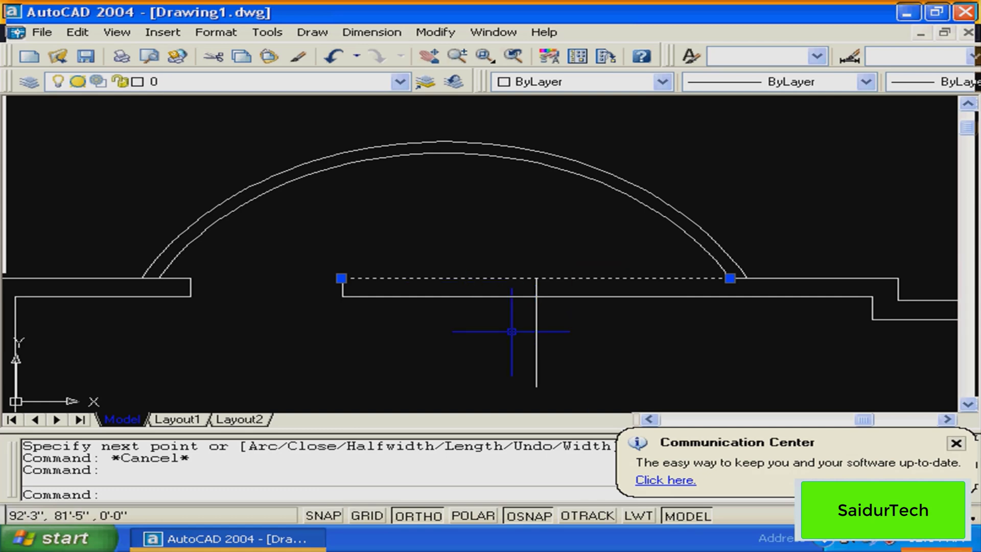
middle_click_drag(511, 331, 437, 319)
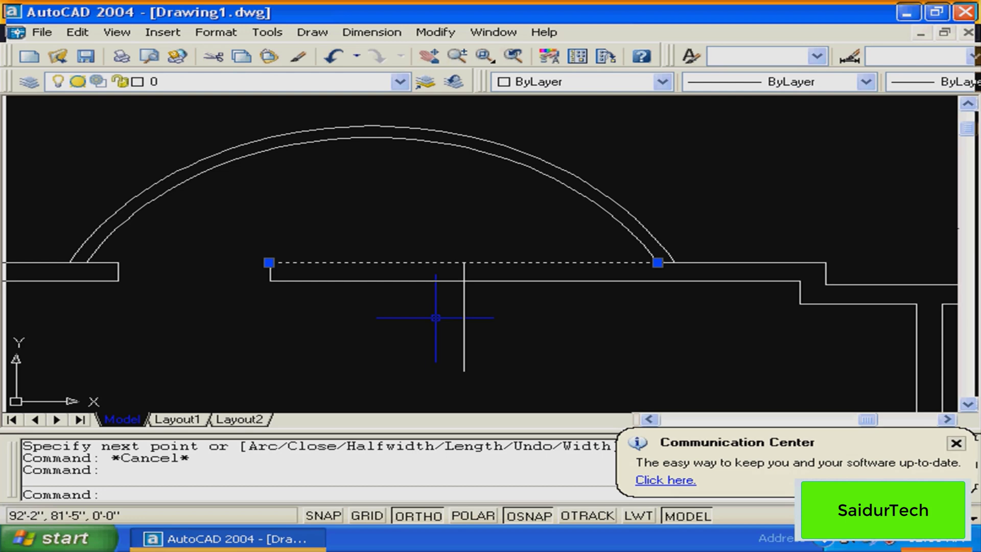
key("Return")
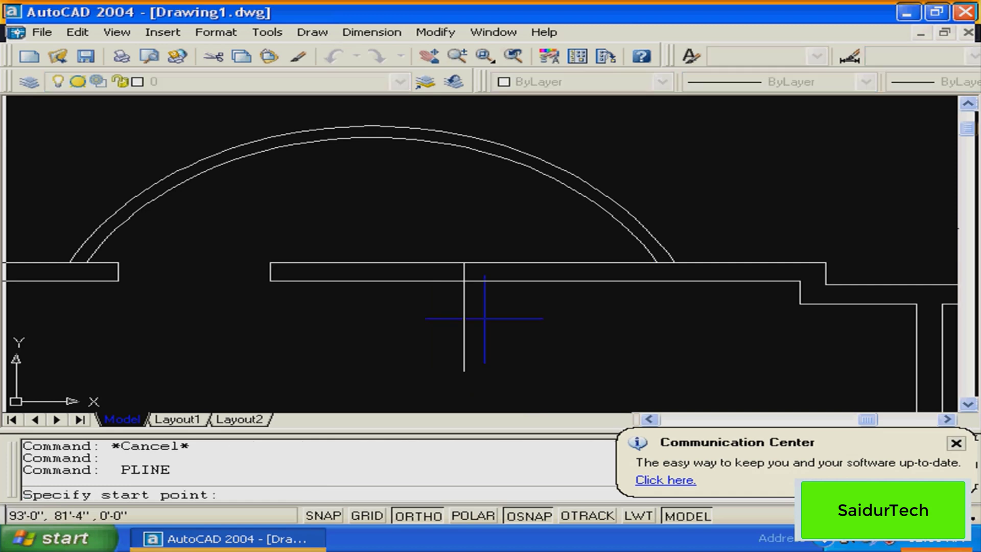
type("1")
key("Escape")
Offset the vertical line at the guide's midpoint 2'6" to both its right and left sides
type("o")
key("Return")
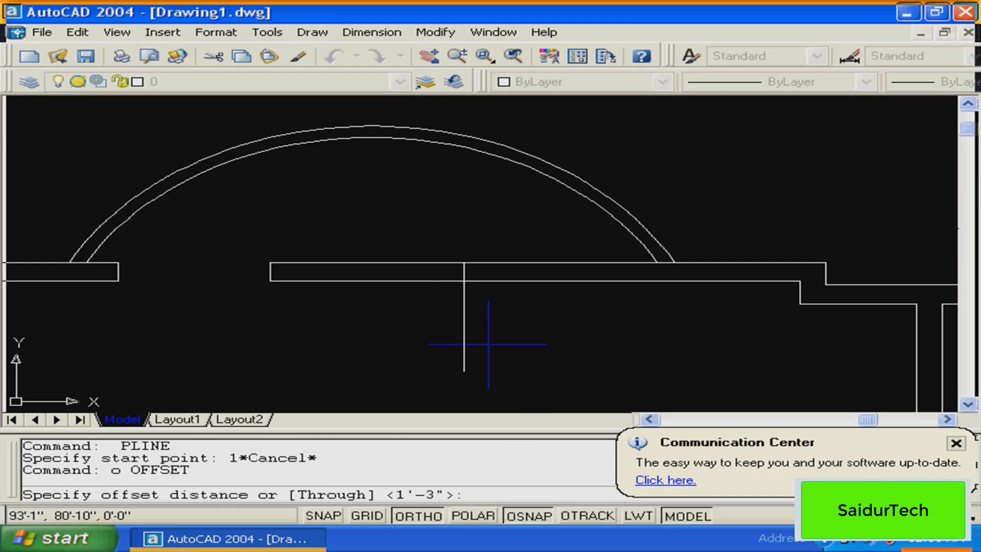
type("2'6")
key("Return")
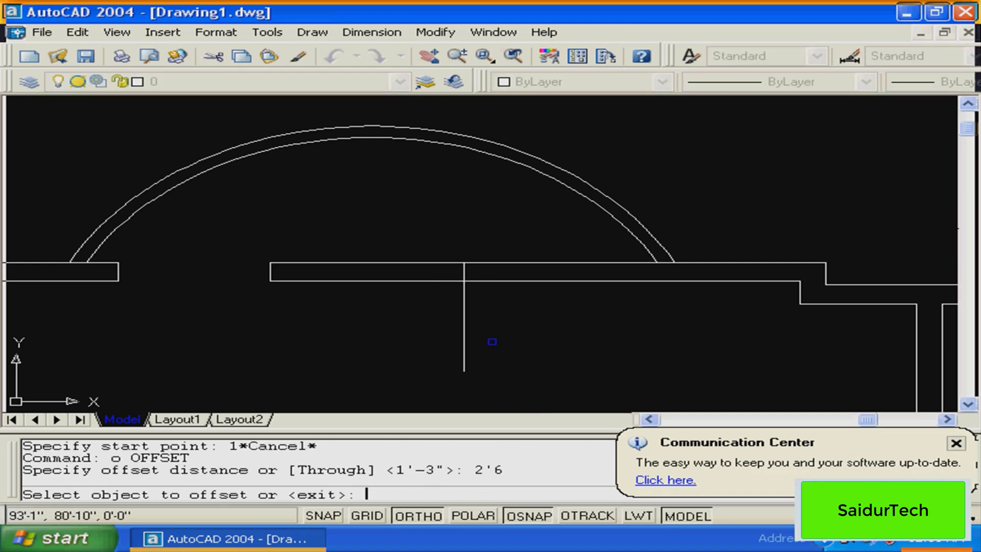
left_click(464, 308)
left_click(475, 309)
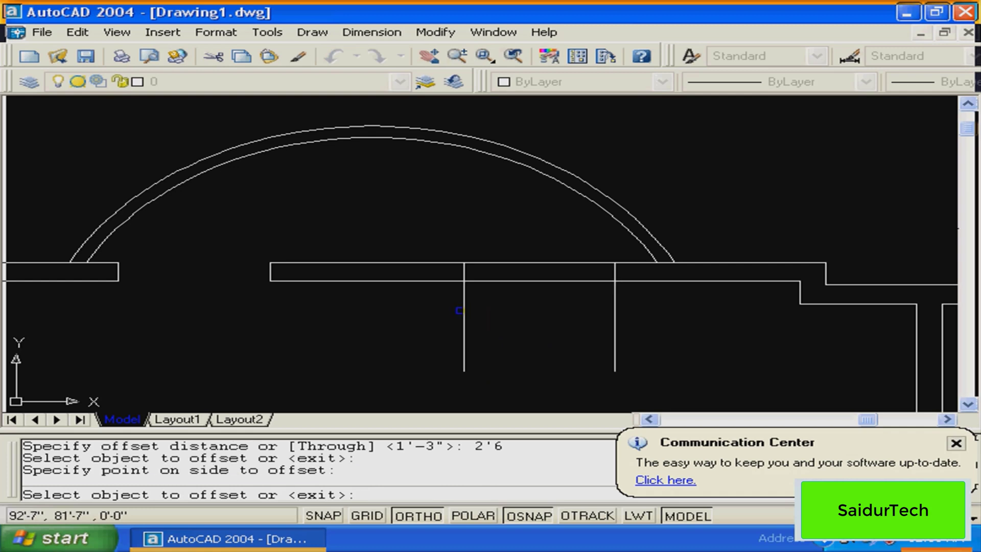
left_click(462, 310)
left_click(340, 302)
key("Escape")
key("Escape")
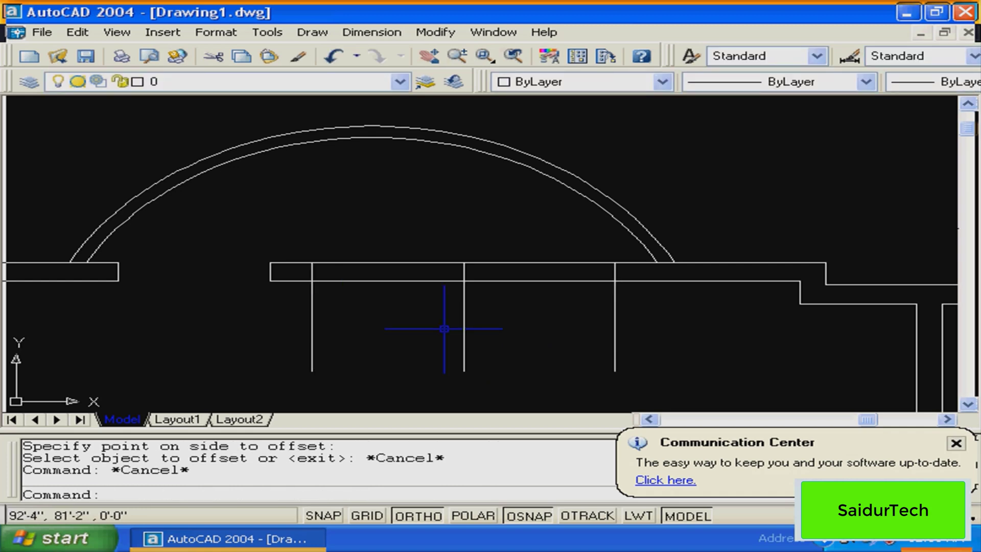
Trim away the upper wall's faces between the two offset lines and the ends of the vertical lines below the wall
type("tr")
key("Return")
left_click(619, 259)
left_click(389, 276)
key("Return")
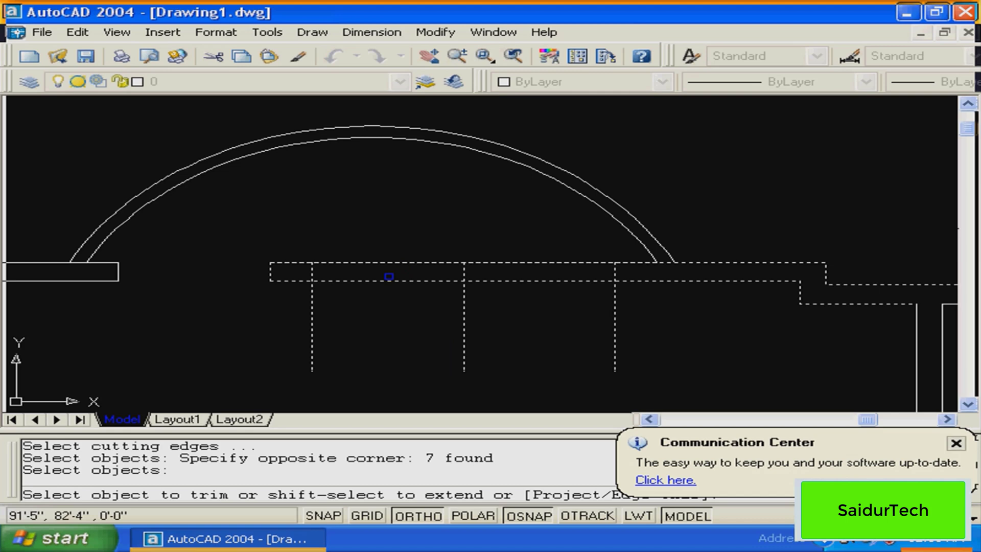
left_click(403, 267)
left_click(402, 268)
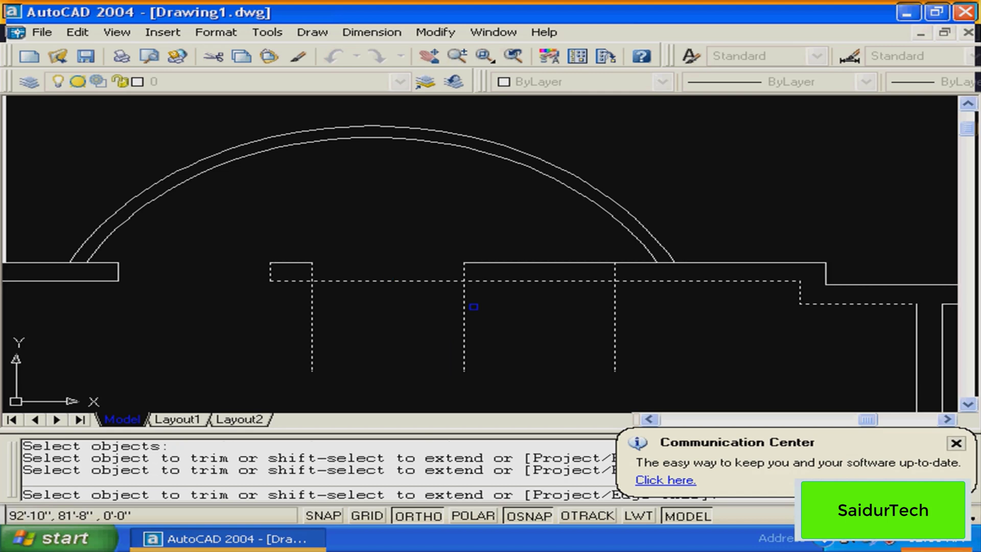
left_click(465, 305)
left_click(437, 283)
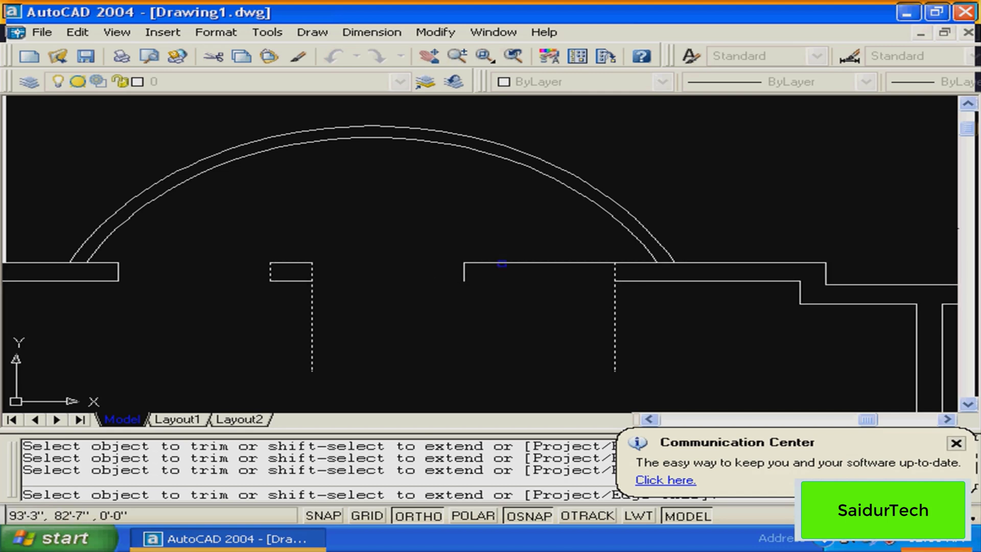
left_click(529, 264)
left_click(616, 308)
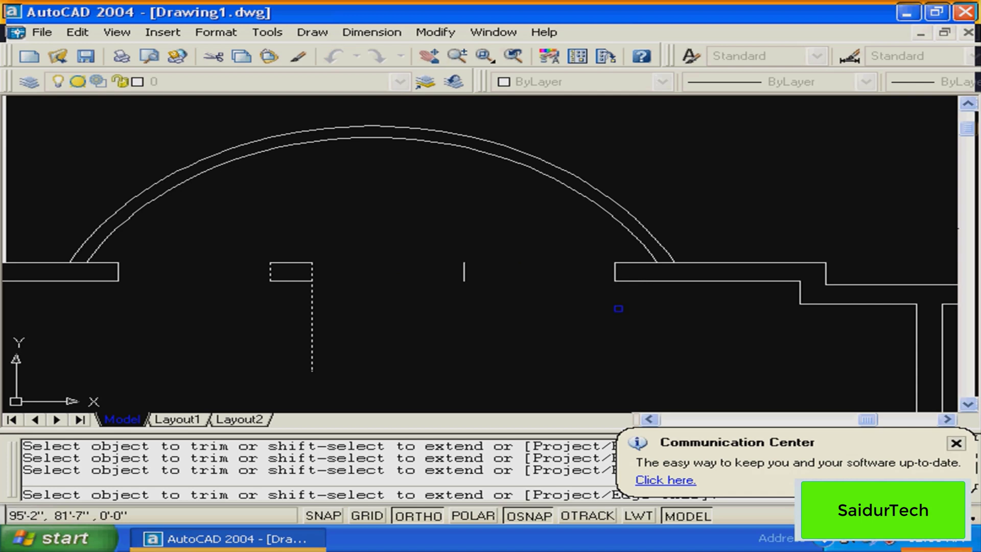
left_click(311, 323)
key("Return")
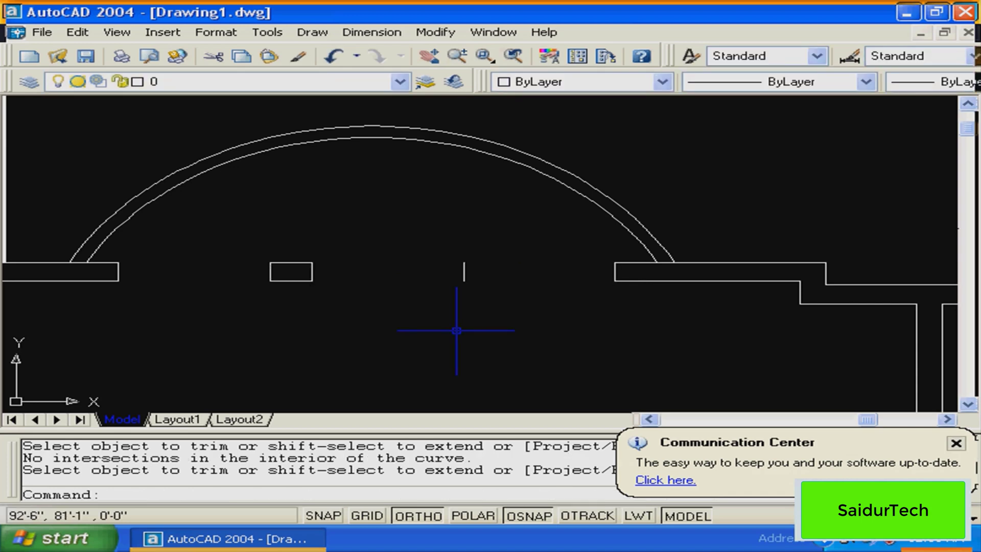
Erase the leftover centre line segment in the upper wall's new opening
key("Escape")
type("e")
key("Return")
left_click(477, 300)
left_click(532, 278)
key("Return")
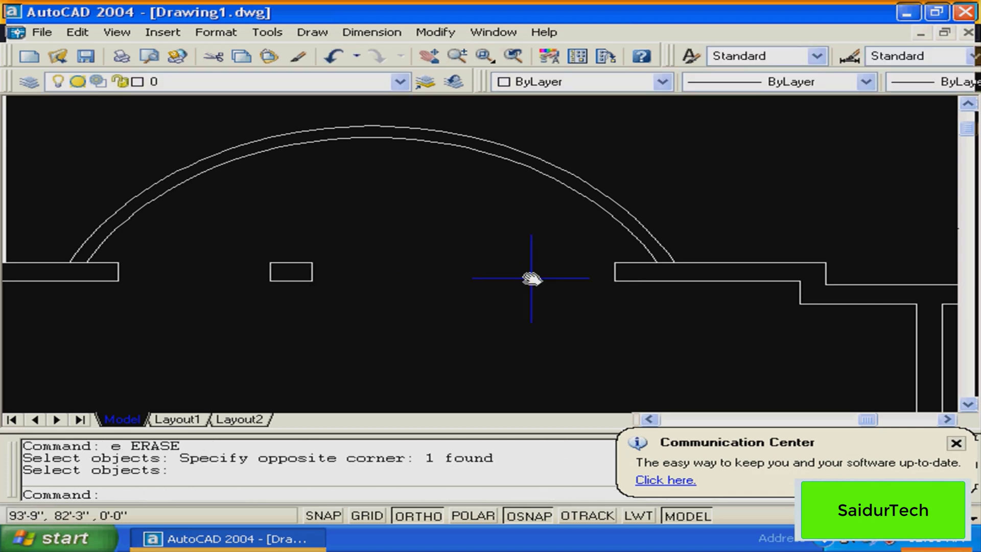
Examine the balcony and outer walls of the upper-right room
middle_click_drag(532, 279, 647, 279)
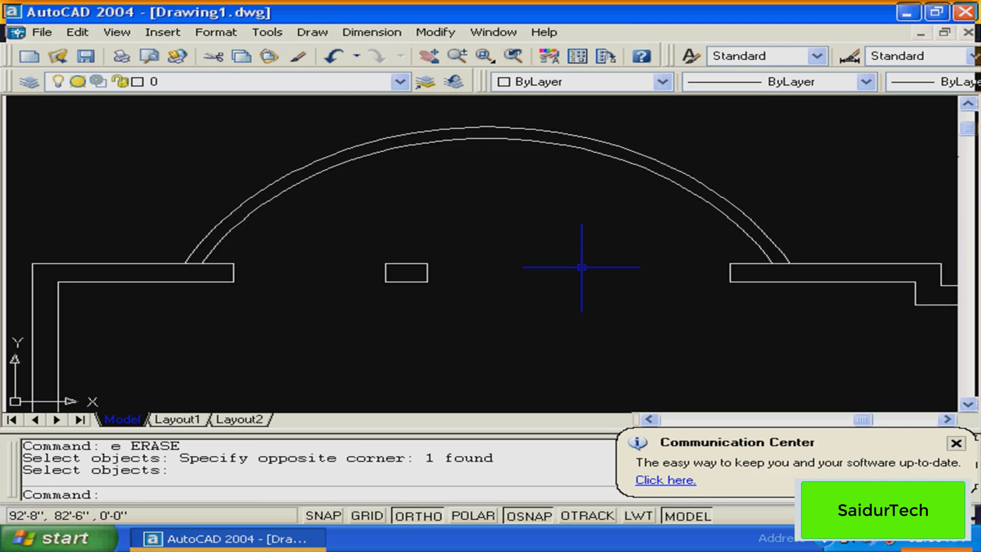
middle_click_drag(363, 290, 337, 263)
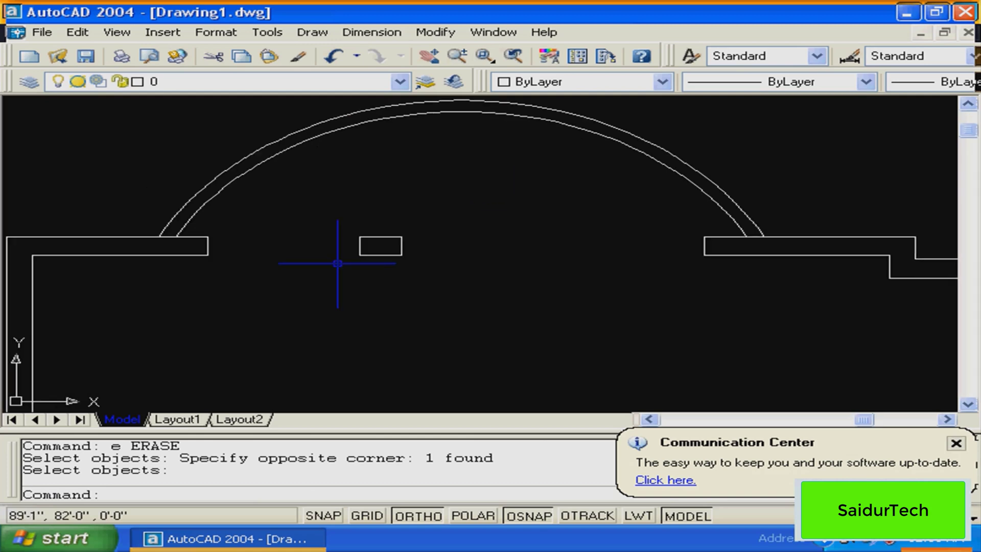
scroll(530, 254, "down", 5)
middle_click_drag(530, 255, 256, 273)
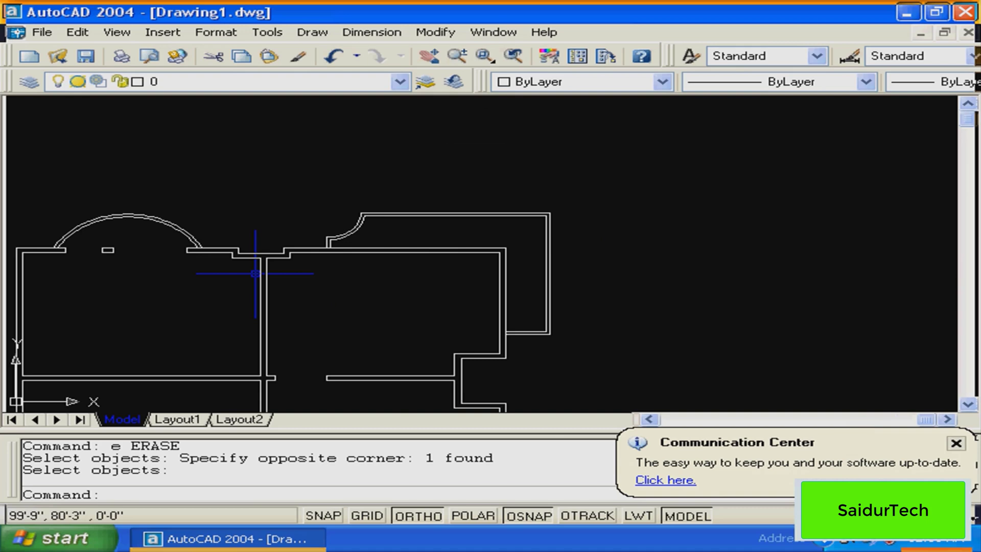
key("Escape")
type("z")
key("Return")
left_click(669, 138)
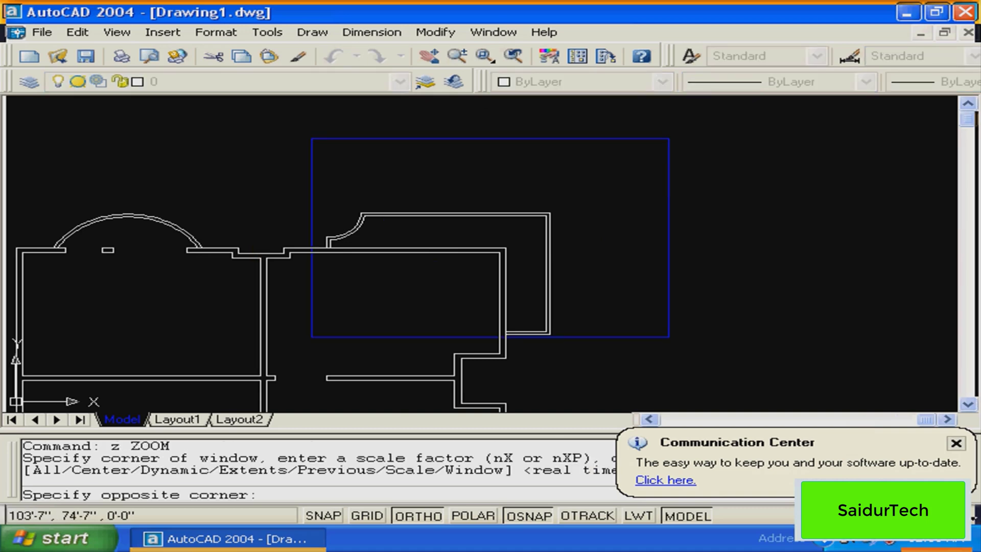
left_click(311, 336)
middle_click_drag(628, 285, 669, 305)
key("Escape")
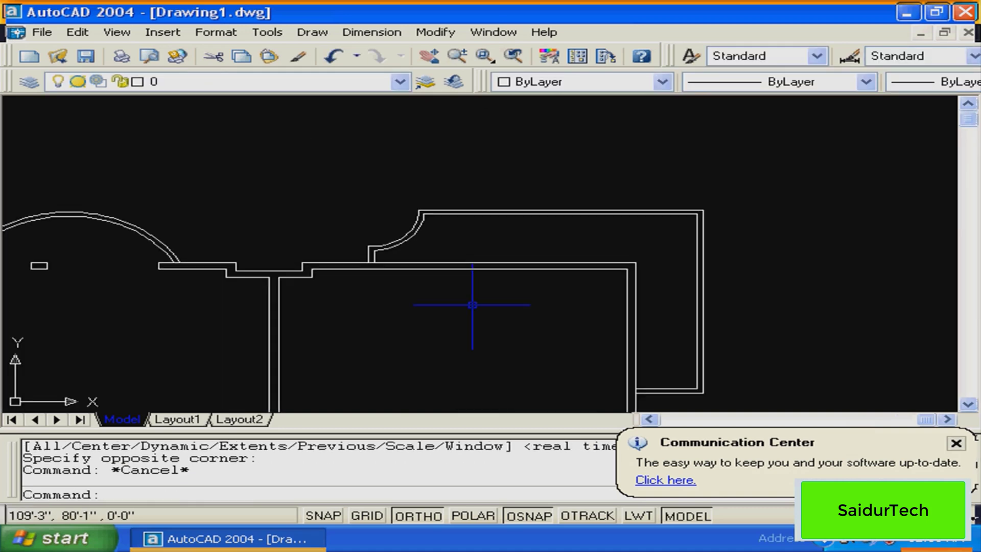
mouse_move(473, 305)
middle_mouse_down()
mouse_move(478, 316)
mouse_move(516, 299)
mouse_move(435, 257)
mouse_move(432, 289)
mouse_move(457, 260)
middle_mouse_up()
key("Escape")
key("Escape")
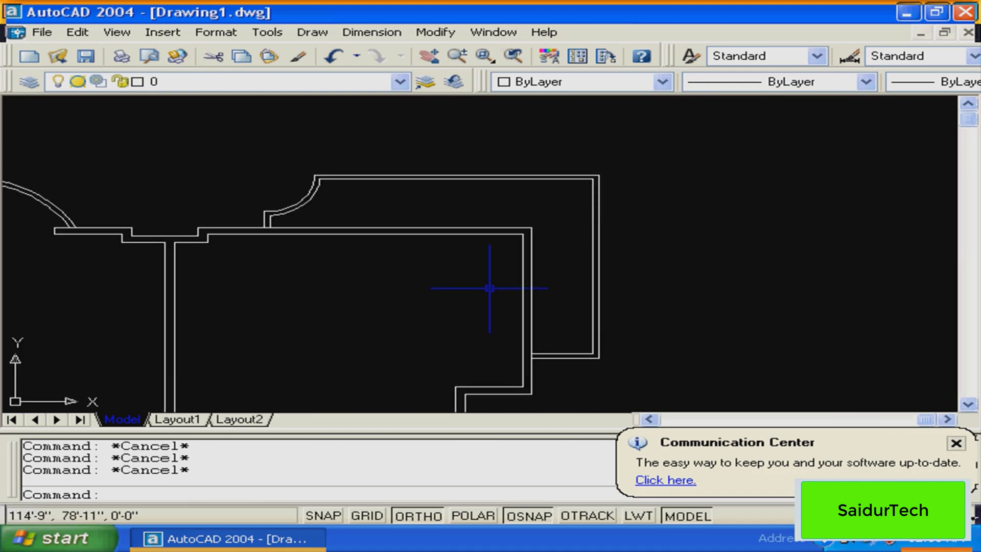
Measure the right outer wall's face from its upper corner down to the balcony's lower inner edge
type("z")
key("Return")
left_click(675, 156)
left_click(467, 359)
middle_click_drag(467, 359, 483, 330)
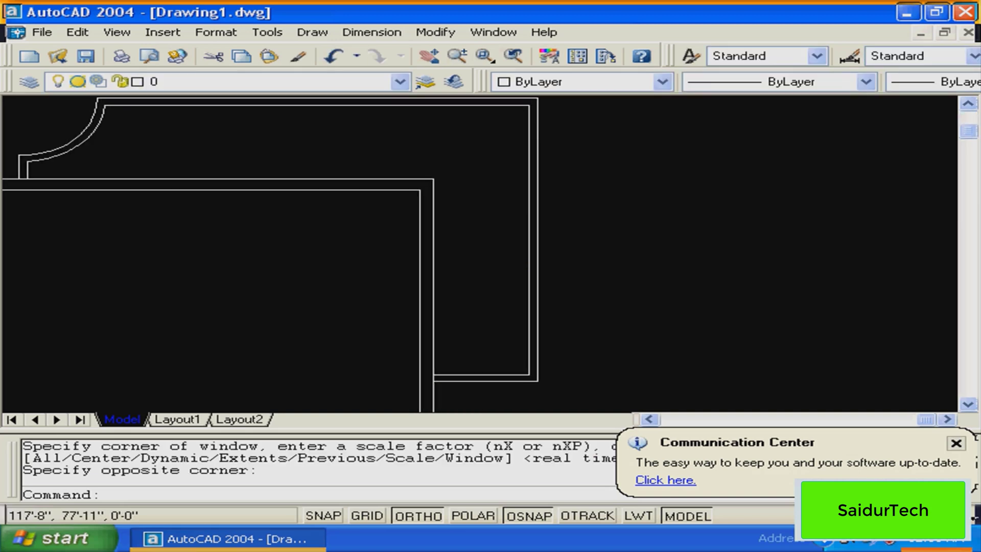
key("Escape")
type("di")
key("Return")
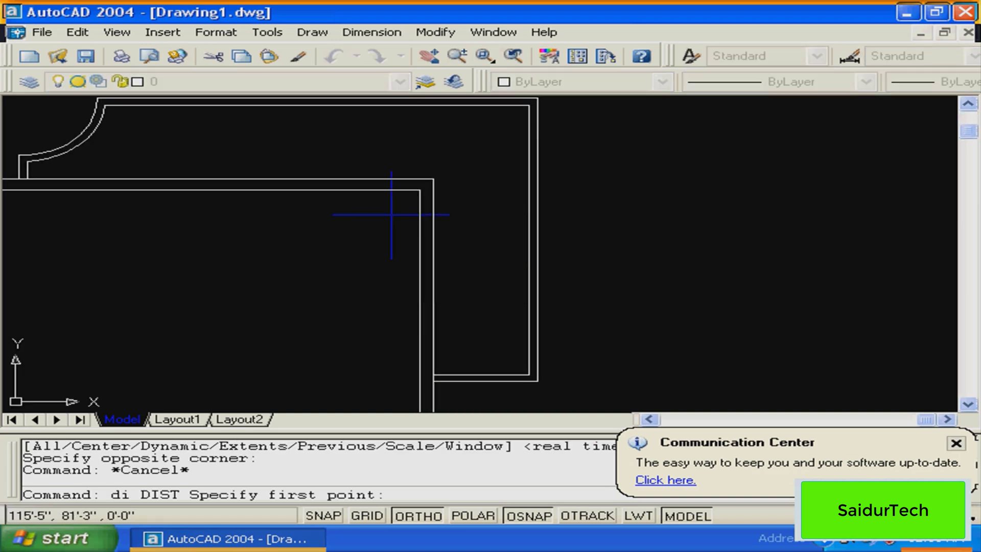
left_click(433, 179)
left_click(433, 375)
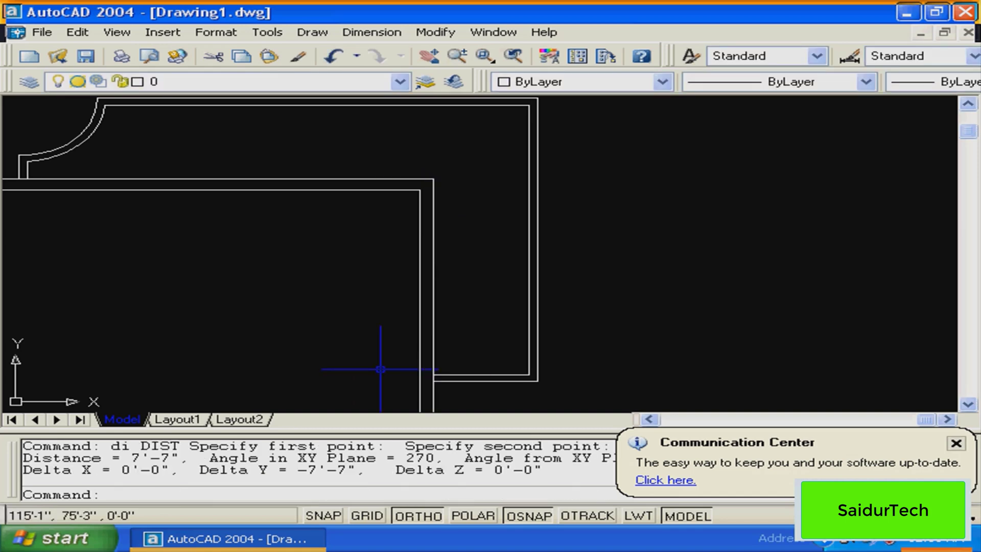
mouse_move(429, 310)
middle_mouse_down()
mouse_move(470, 280)
mouse_move(440, 283)
middle_mouse_up()
key("Escape")
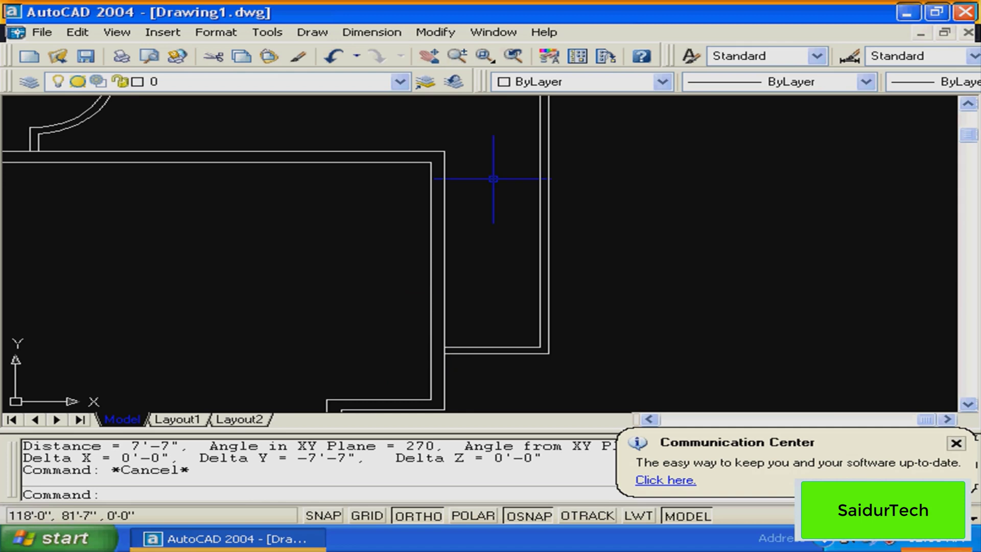
Draw a guide polyline along the right wall's outer face from the upper corner to the balcony's lower inner corner
type("pl")
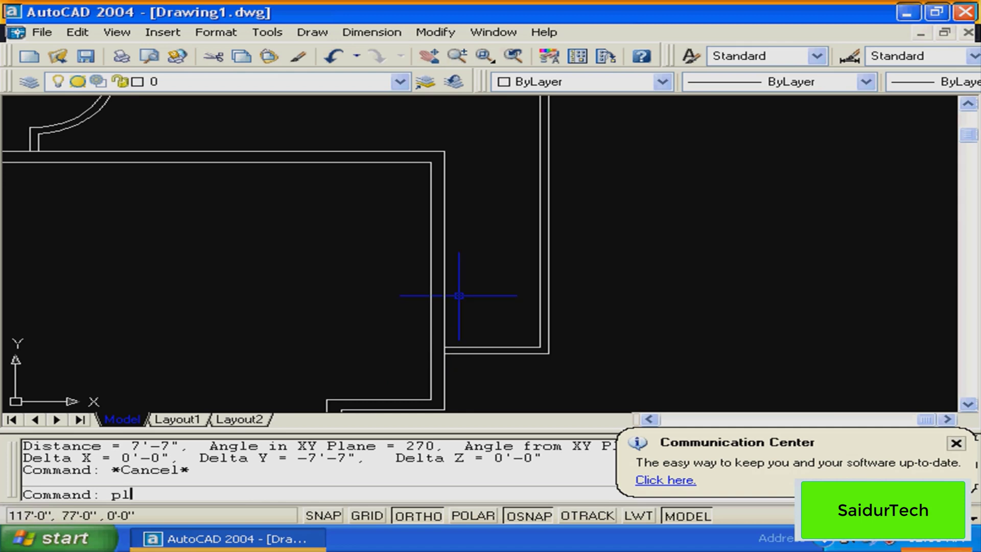
key("Return")
left_click(444, 151)
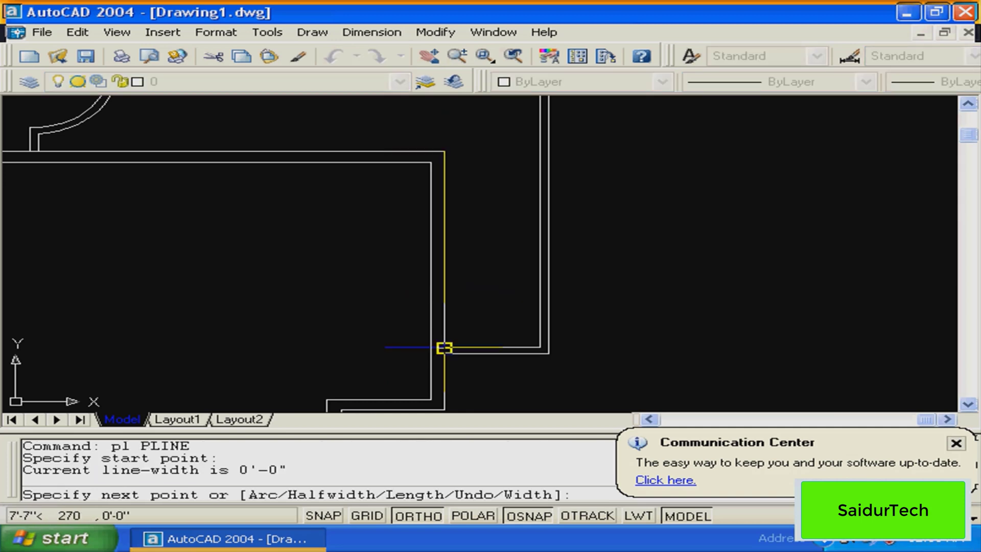
left_click(444, 348)
key("Return")
Draw a horizontal polyline from the midpoint of the right wall's guide line into the room
type("pl")
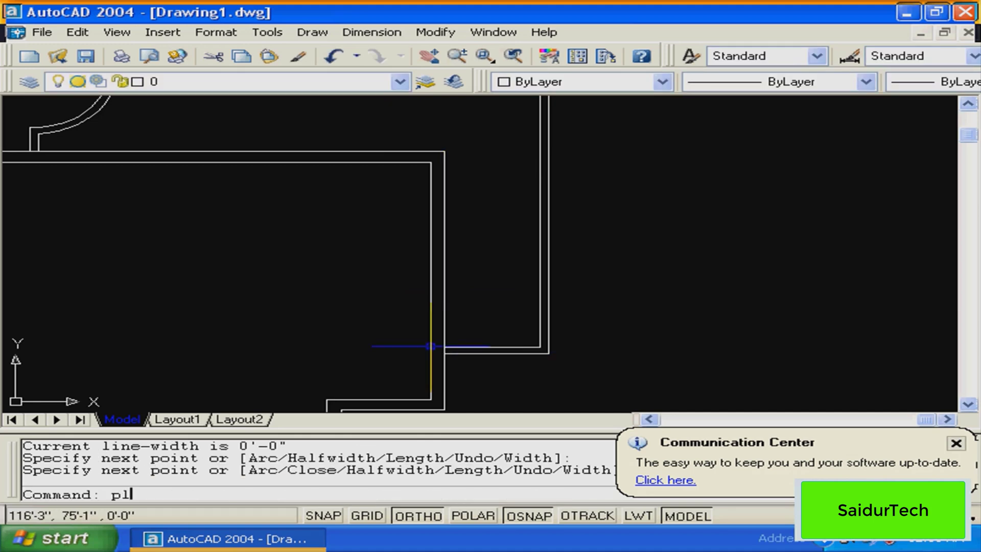
key("Return")
left_click(444, 251)
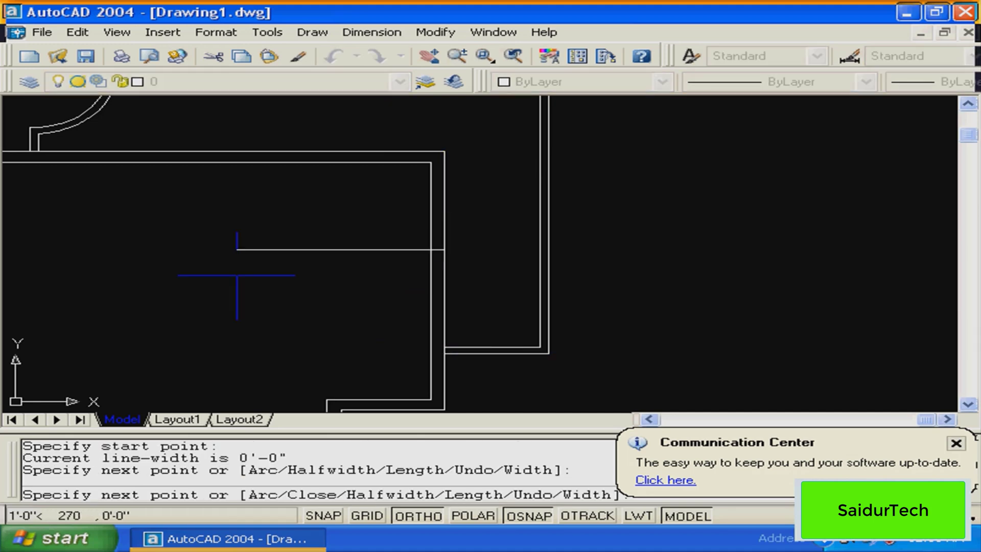
key("Return")
Erase the vertical guide line on the right wall's outer face
left_click(443, 284)
type("e")
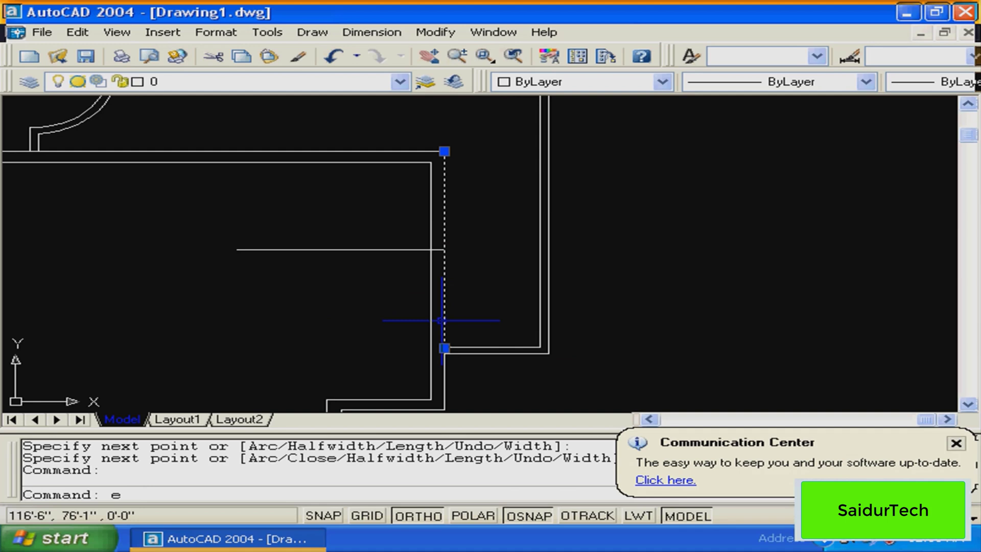
key("Return")
key("Escape")
Offset the horizontal line through the right wall 2'6" both above and below
type("o")
key("Return")
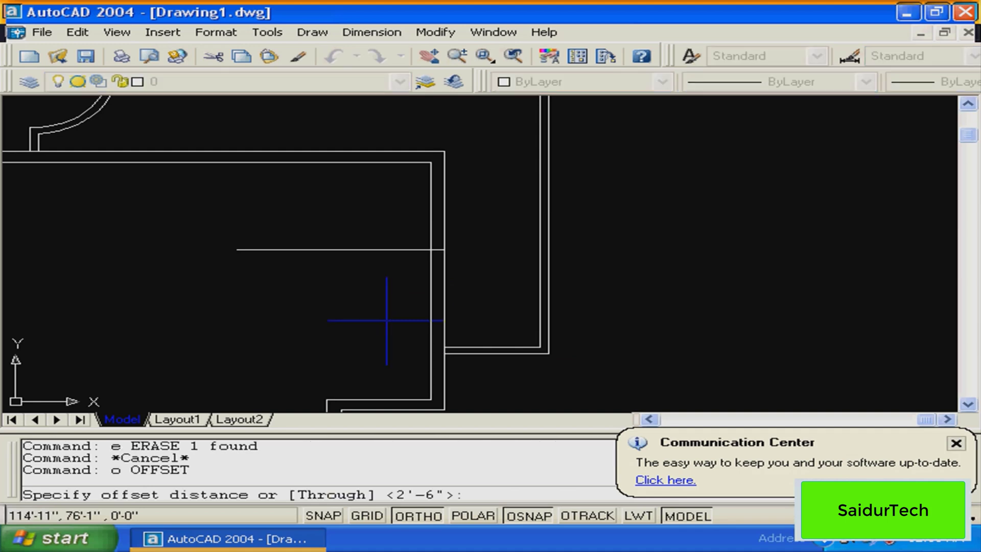
type("2'6")
key("Return")
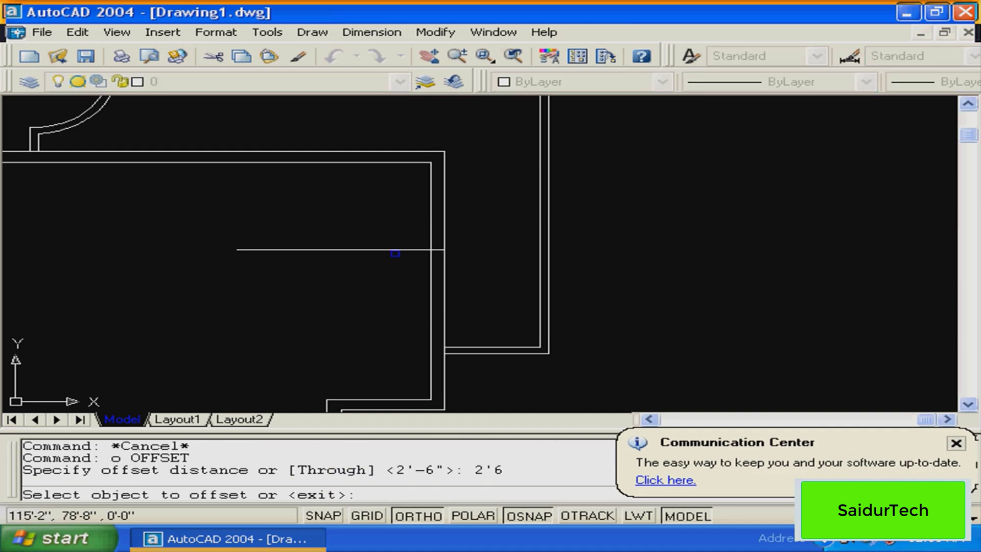
left_click(395, 251)
left_click(392, 215)
left_click(388, 250)
left_click(378, 281)
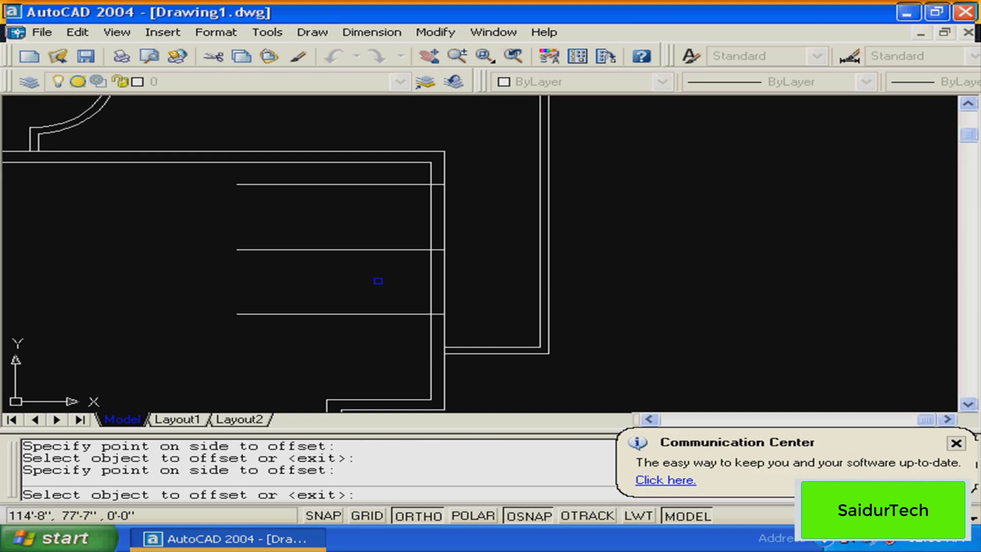
key("Escape")
Trim the horizontal lines inside the room and the right wall's faces between the two offset lines to form an opening
type("tr")
key("Return")
left_click(462, 172)
left_click(323, 341)
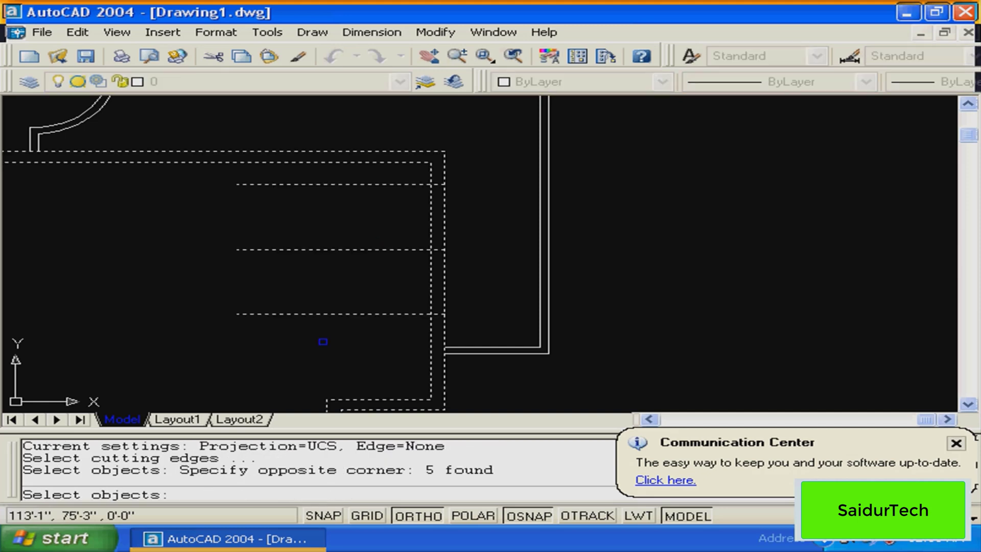
key("Return")
left_click(368, 184)
left_click(386, 250)
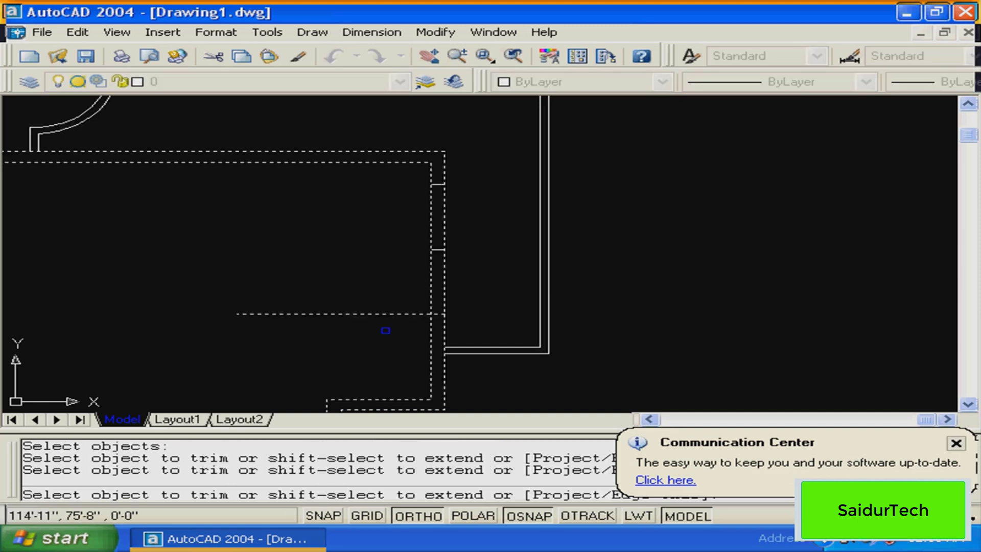
left_click(404, 313)
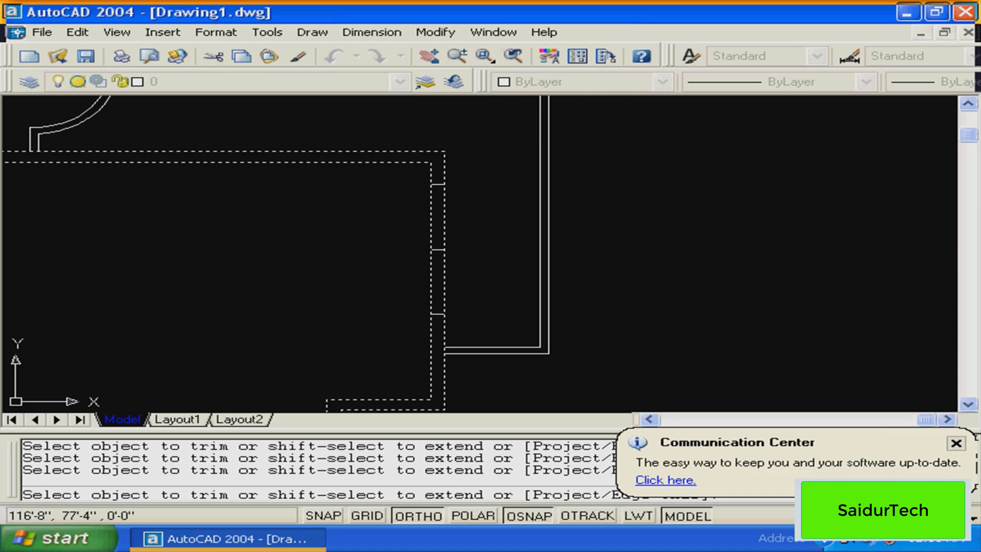
left_click(442, 266)
left_click(442, 233)
key("Return")
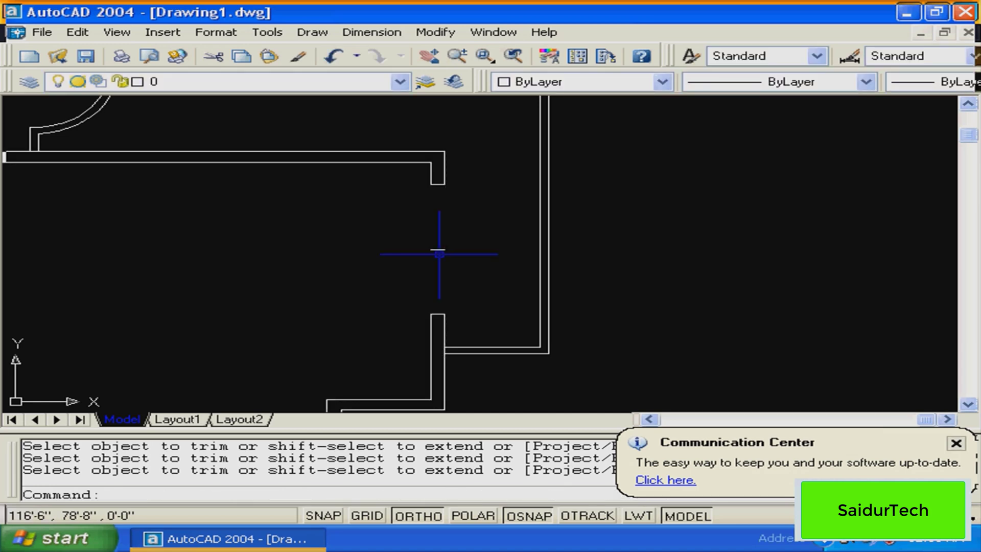
Erase the leftover centre segment in the right wall's opening
left_click(439, 254)
left_click(410, 281)
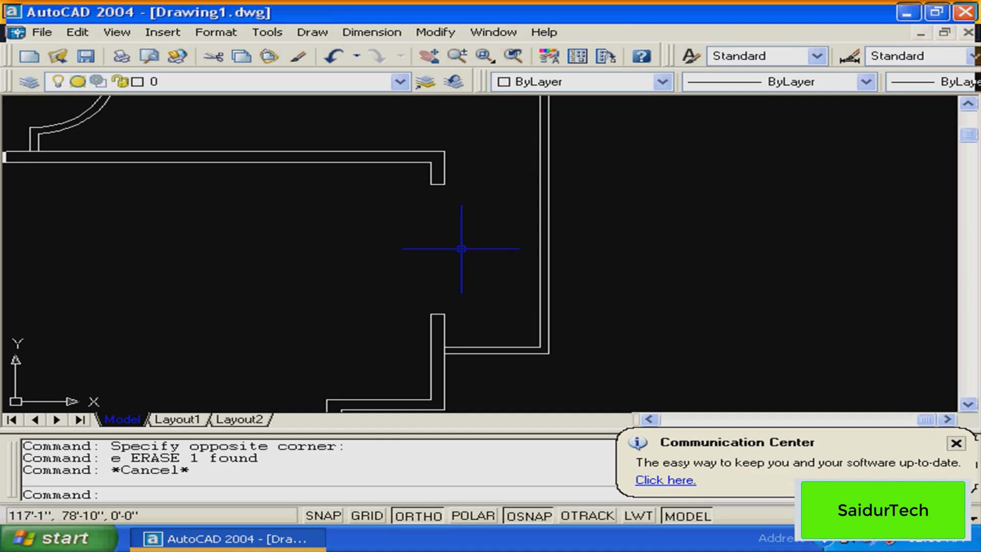
middle_click_drag(461, 249, 548, 274)
mouse_move(457, 264)
middle_mouse_down()
mouse_move(478, 329)
mouse_move(486, 302)
mouse_move(449, 241)
mouse_move(500, 273)
middle_mouse_up()
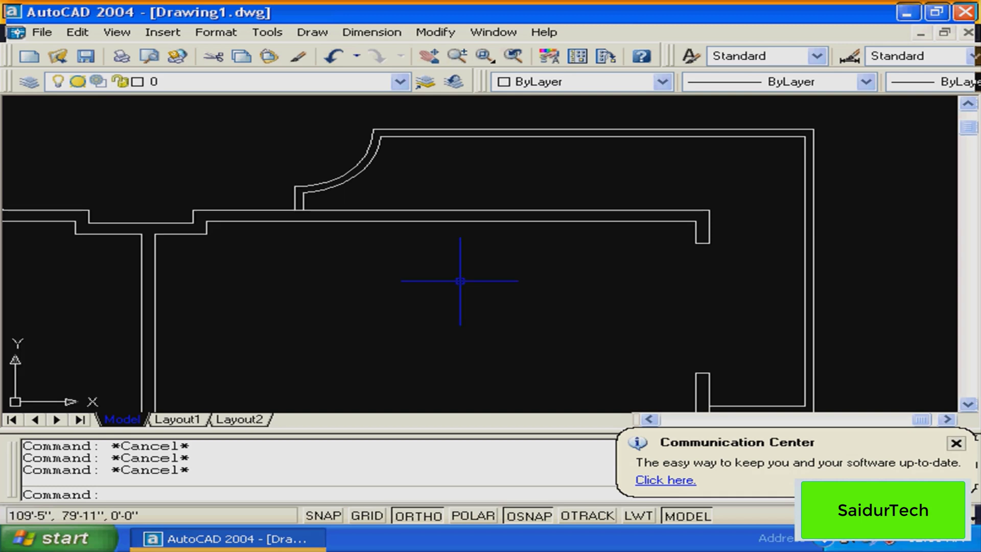
Measure the upper wall's outer face from the balcony's inner left end to the wall's right corner
type("di")
key("Return")
left_click(303, 210)
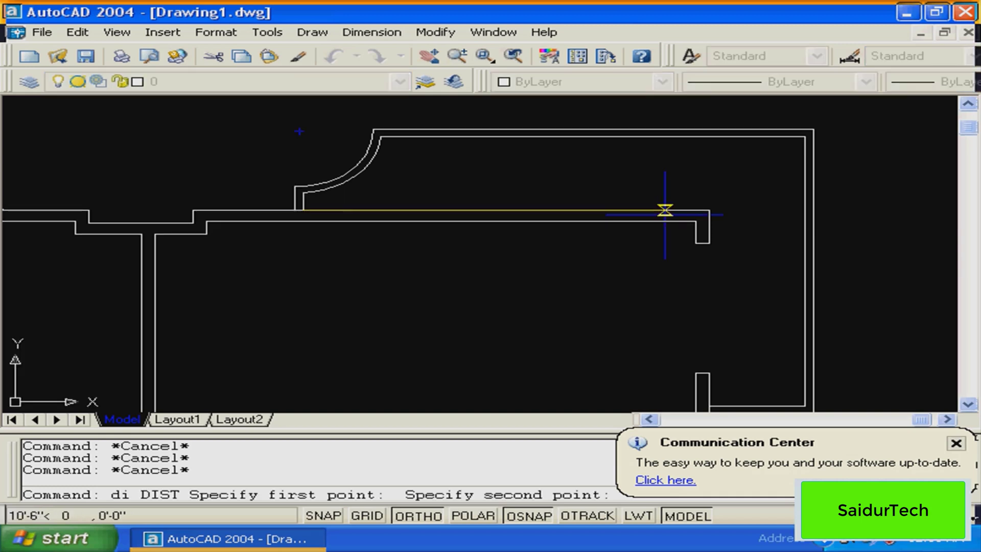
left_click(665, 210)
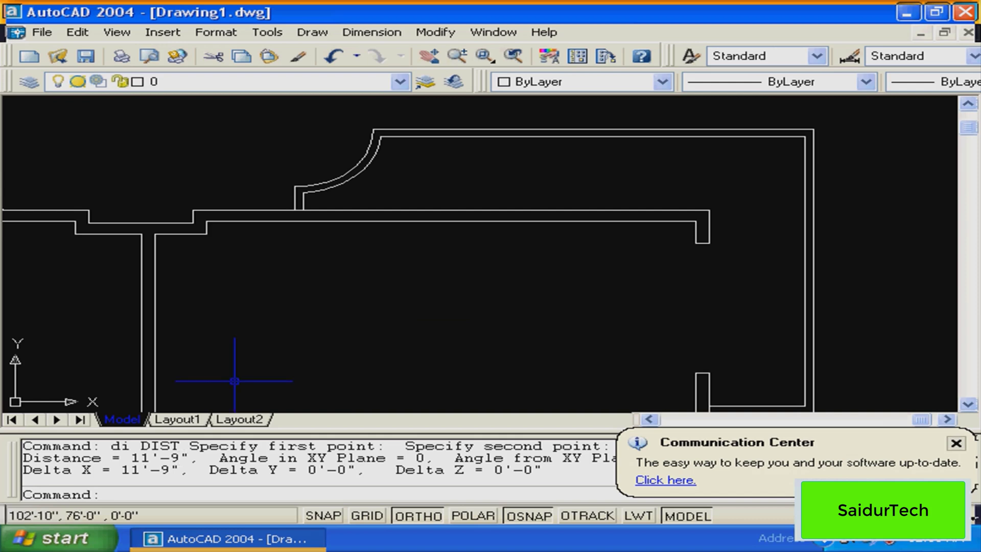
mouse_move(515, 313)
middle_mouse_down()
mouse_move(504, 333)
mouse_move(517, 301)
mouse_move(546, 294)
middle_mouse_up()
key("Escape")
middle_click_drag(629, 296, 572, 299)
key("Escape")
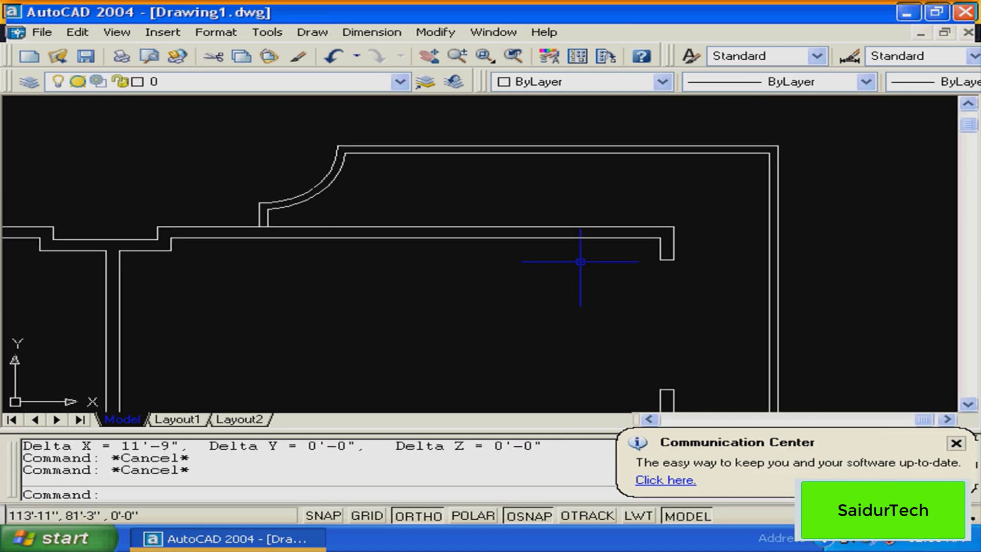
middle_click_drag(318, 223, 428, 257)
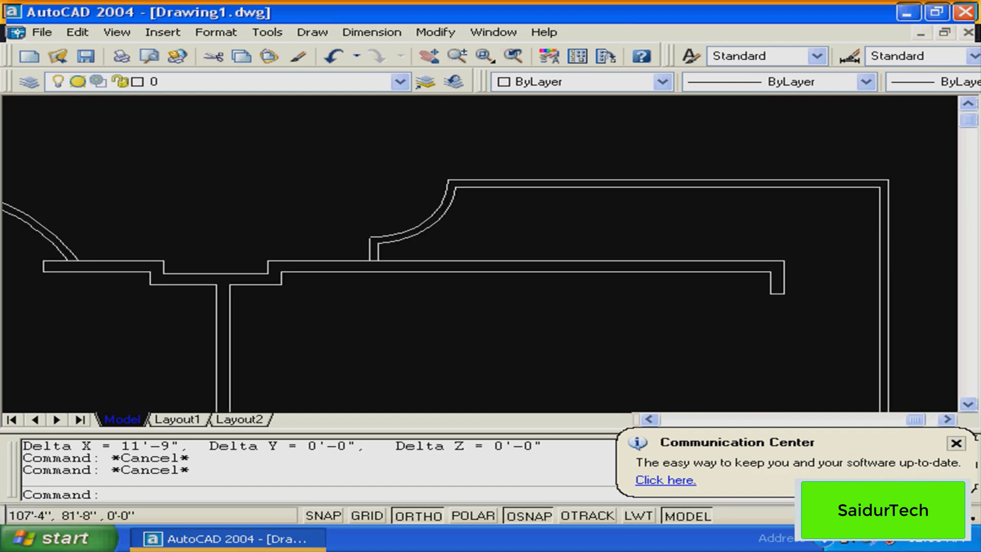
key("Escape")
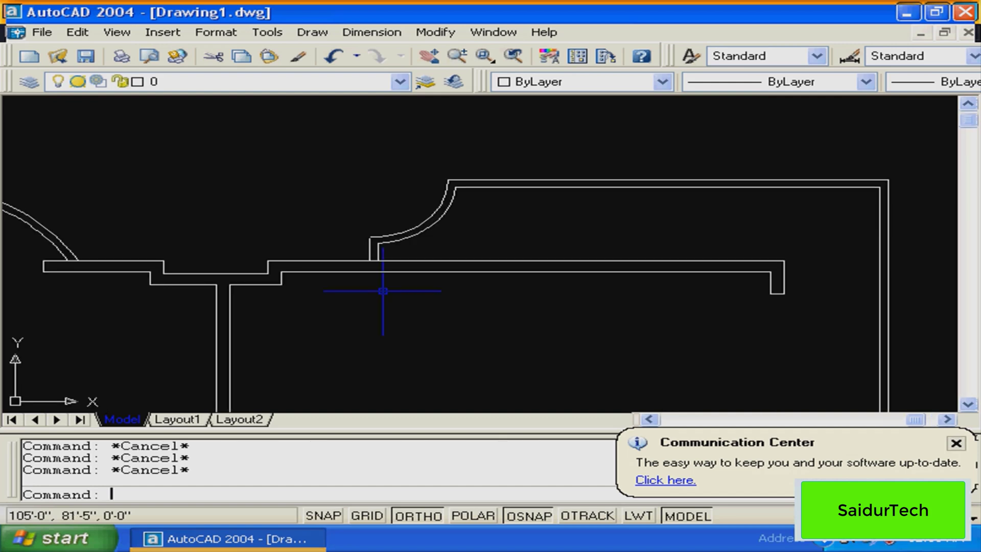
Draw a vertical polyline crossing both faces of the upper wall below the right-hand balcony
type("pl")
key("Return")
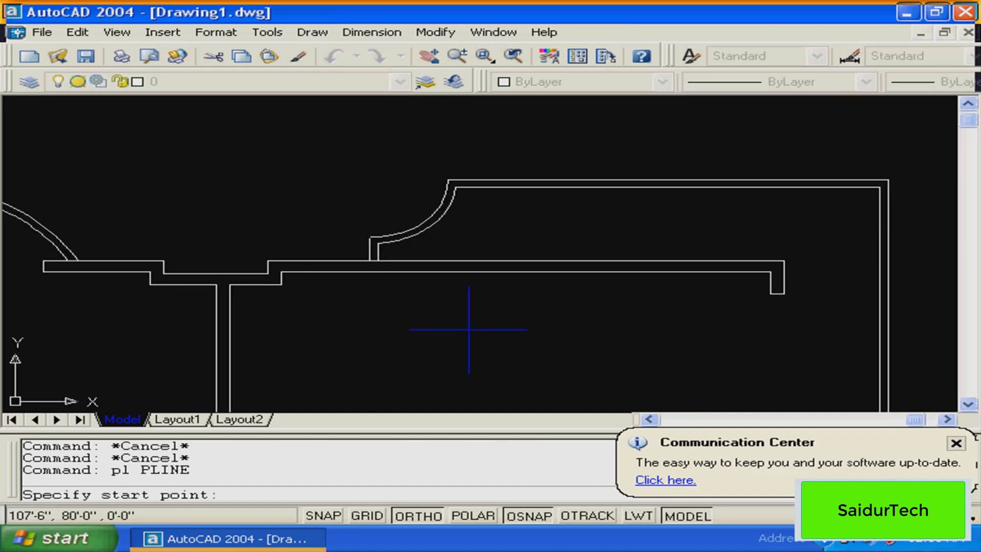
left_click(569, 262)
left_click(569, 327)
key("Return")
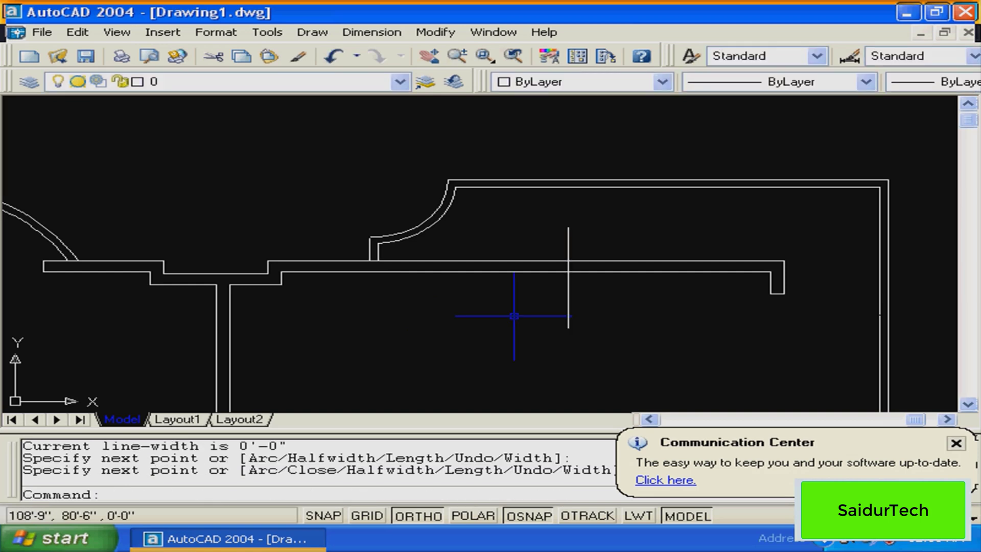
Move the vertical line sideways to the point where the balcony's inner left edge meets the upper wall
type("m")
key("Return")
left_click(568, 317)
key("Return")
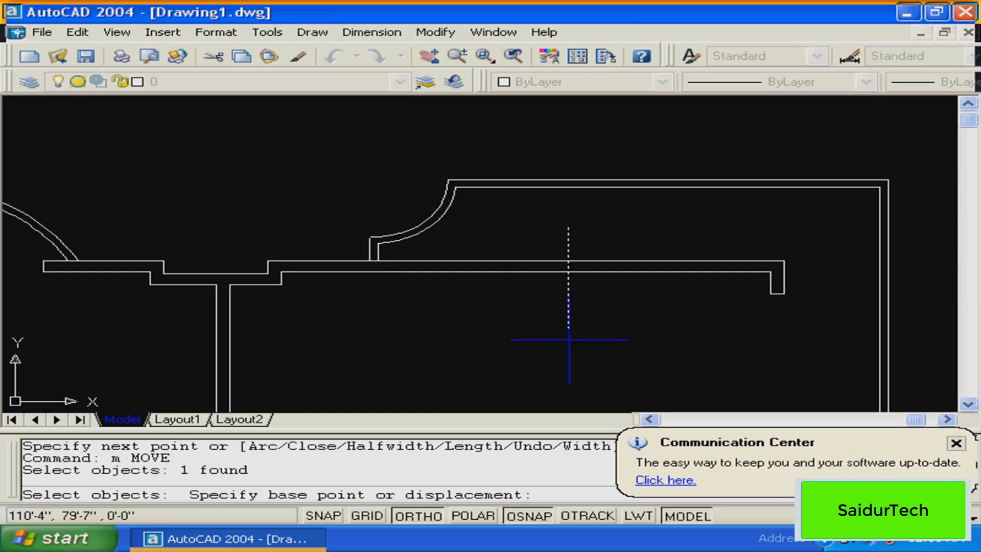
left_click(568, 330)
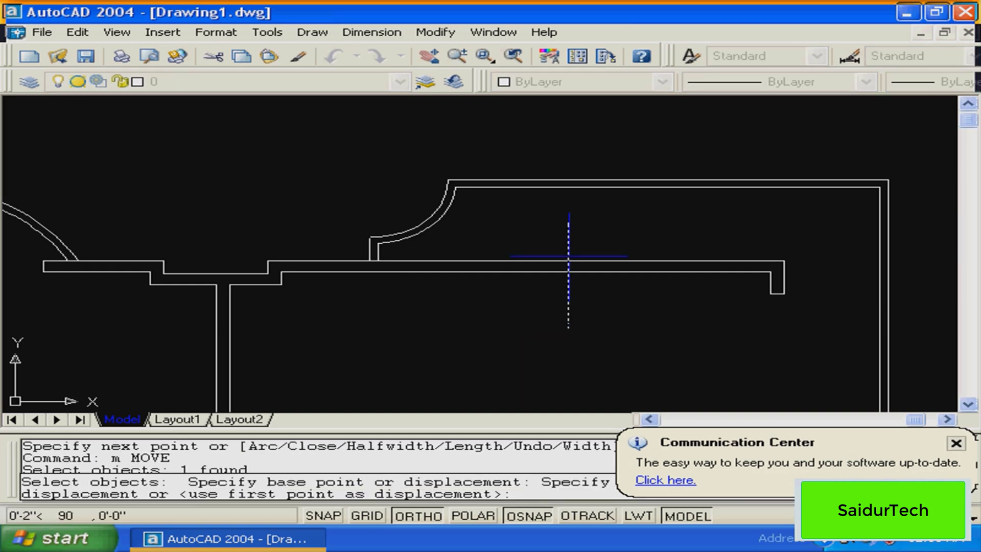
left_click(378, 261)
key("Escape")
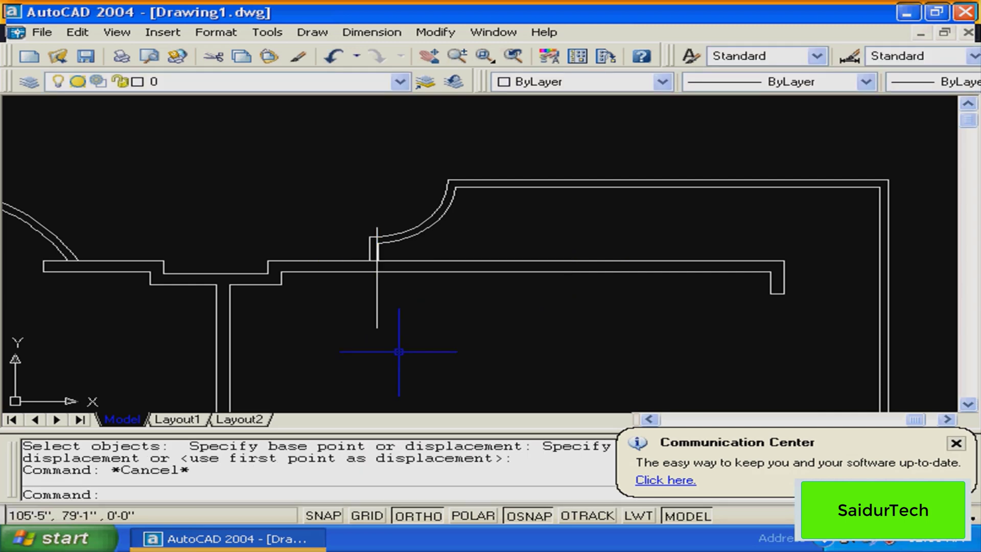
Move the vertical line 1' to the right along the upper wall
type("m")
key("Return")
left_click(401, 311)
left_click(324, 339)
key("Return")
left_click(411, 318)
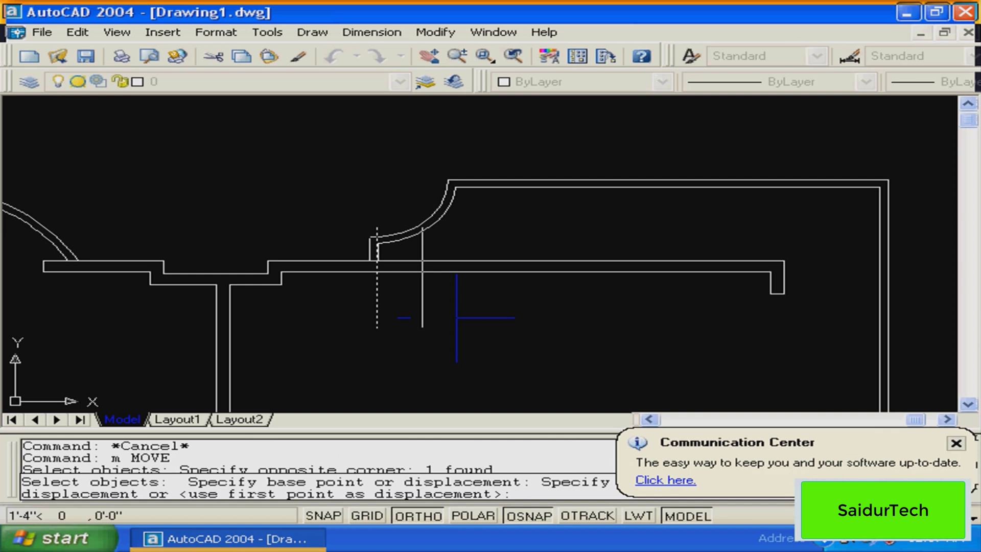
type("1'")
key("Return")
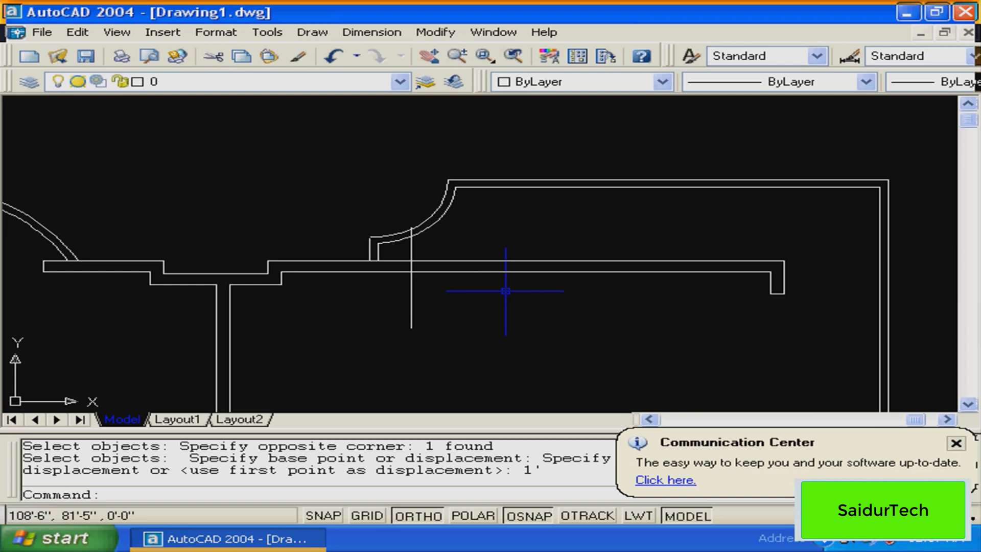
Offset the vertical line 2'6" to the right
type("o")
key("Return")
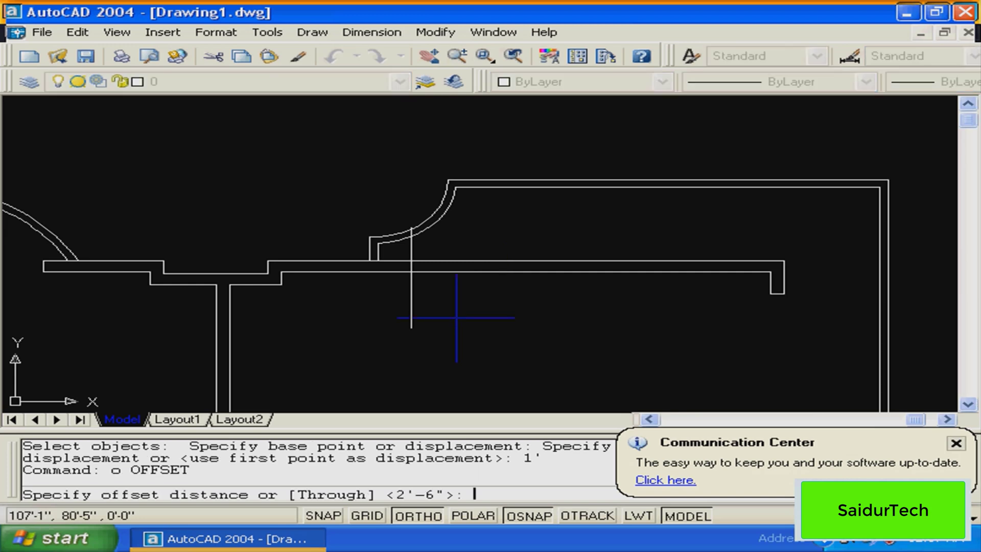
type("2'6")
key("Return")
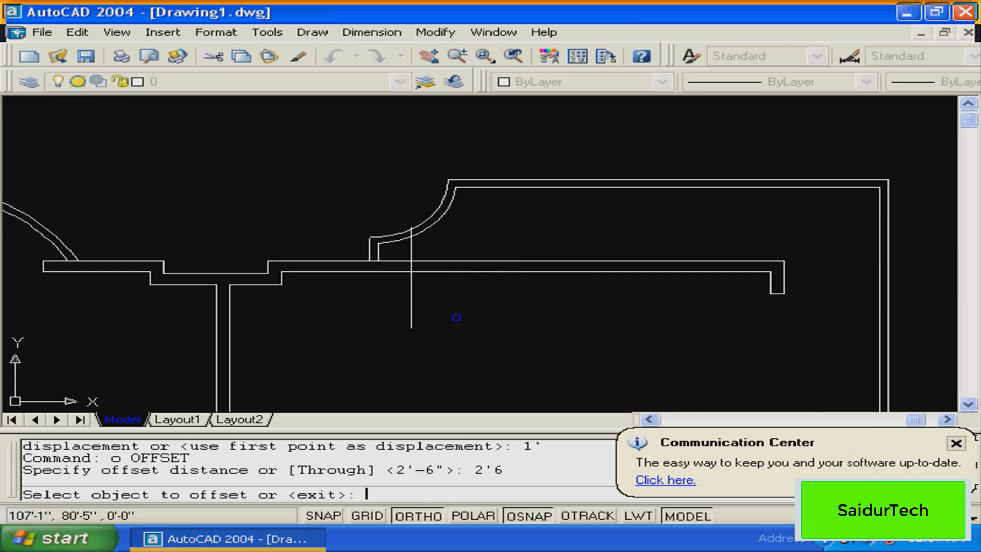
left_click(412, 302)
left_click(535, 305)
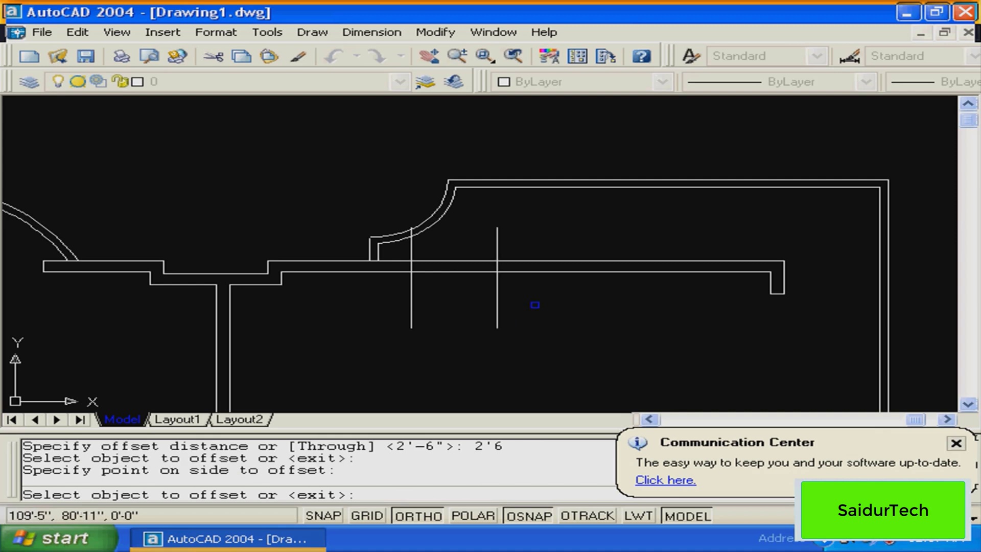
key("Escape")
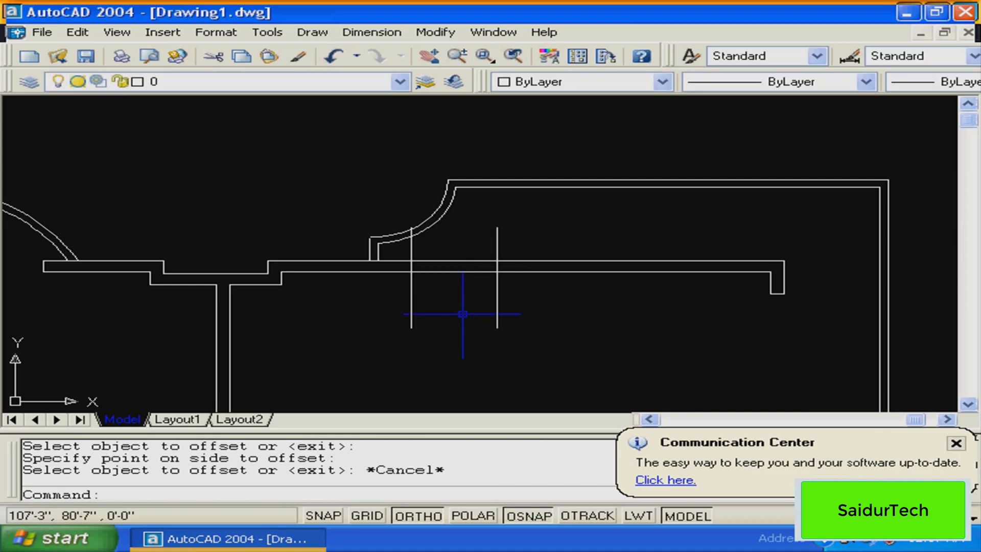
Trim the upper wall's faces between the two vertical lines and the line ends beyond the wall to form an opening
type("tr")
key("Return")
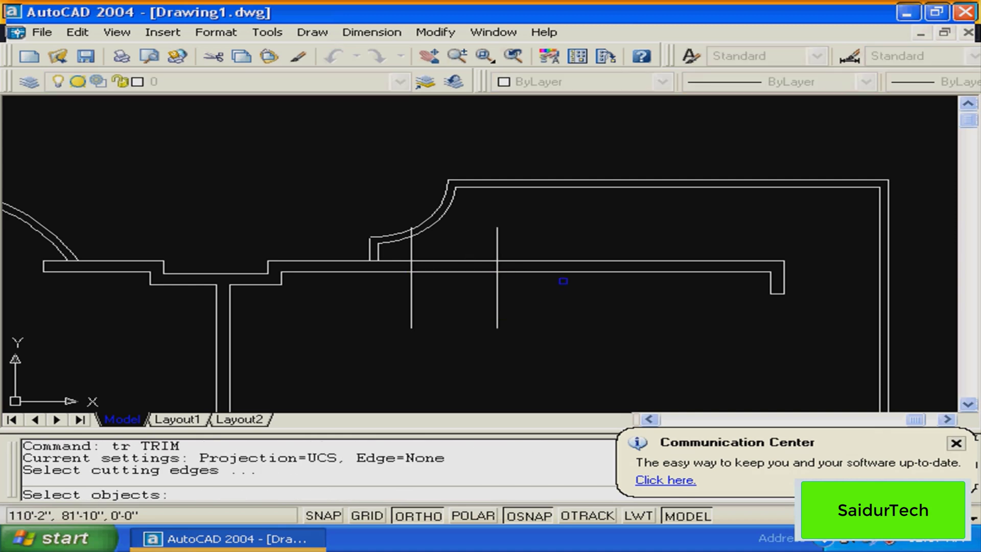
left_click(563, 281)
left_click(404, 252)
key("Return")
left_click(495, 252)
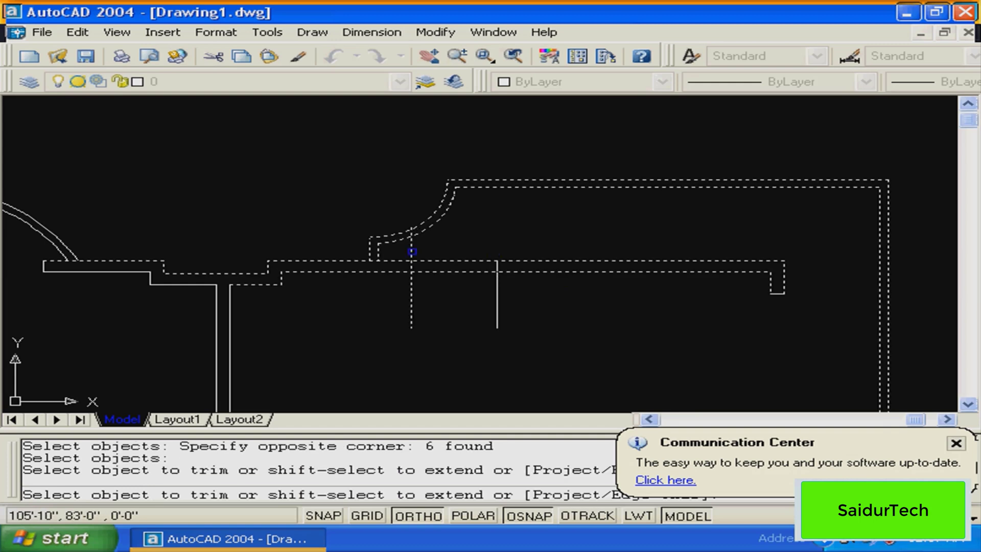
left_click(412, 251)
left_click(411, 301)
left_click(439, 272)
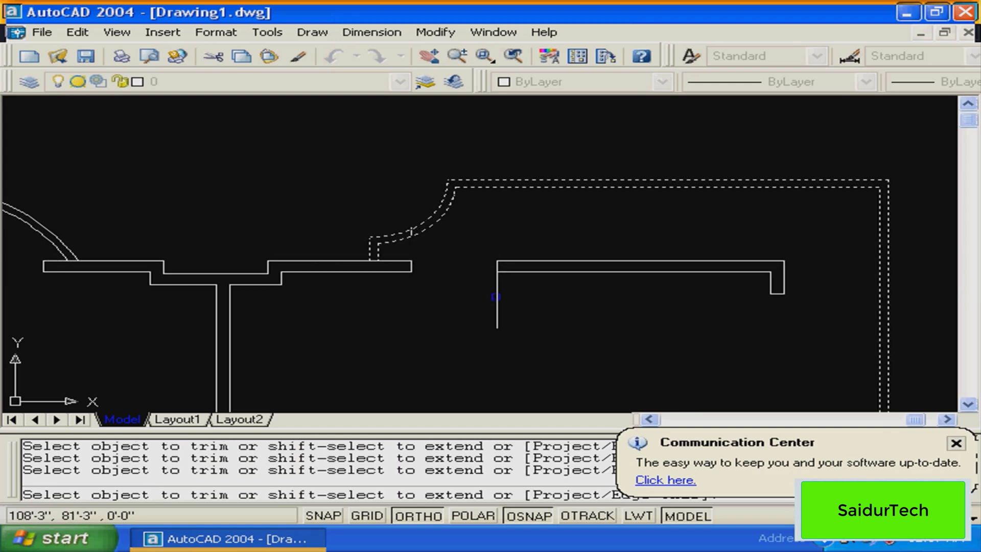
left_click(496, 296)
key("Return")
Measure the upper wall's outer face from the opening's right edge to the wall's right corner
left_click_drag(538, 318, 516, 311)
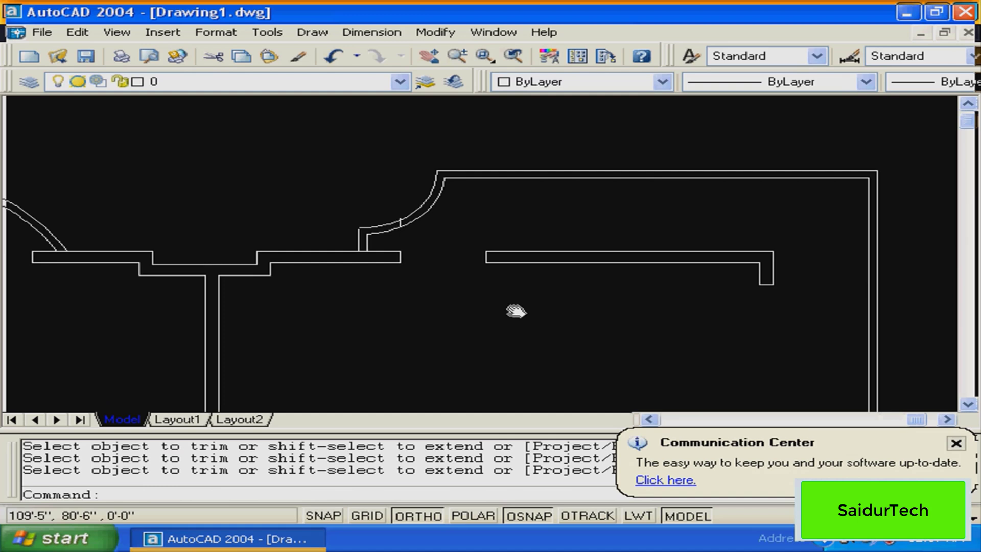
middle_click_drag(516, 310, 336, 291)
key("Escape")
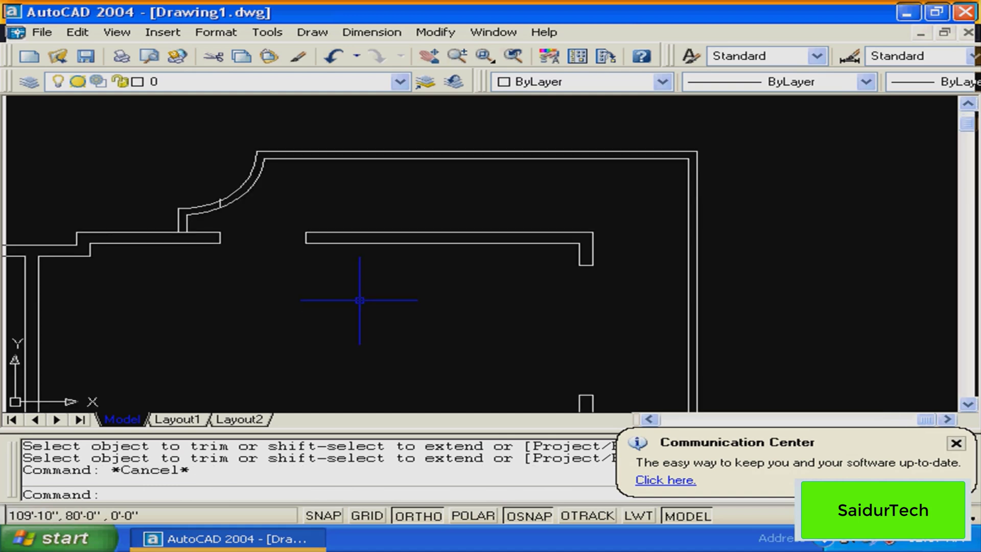
type("dy")
key("Escape")
type("d")
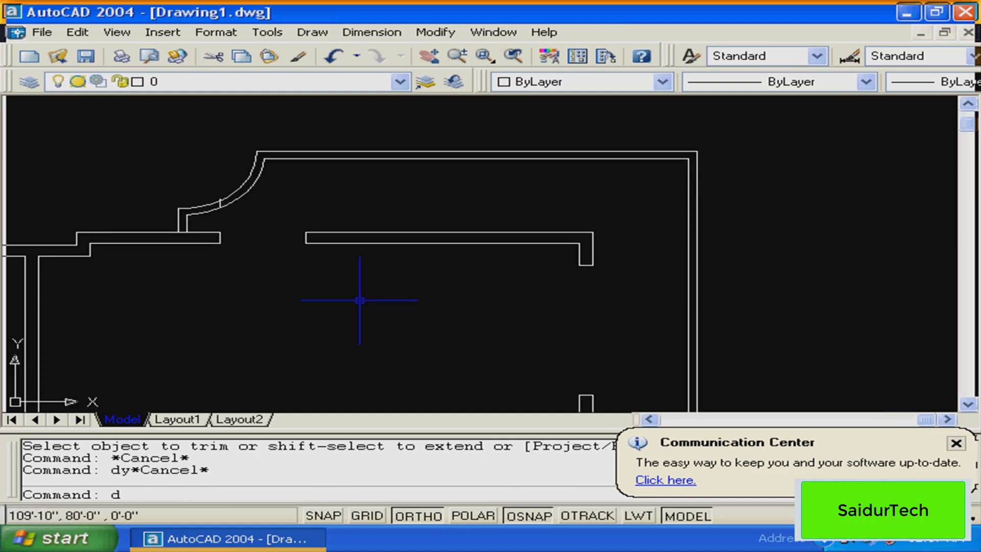
type("i")
key("Return")
left_click(306, 232)
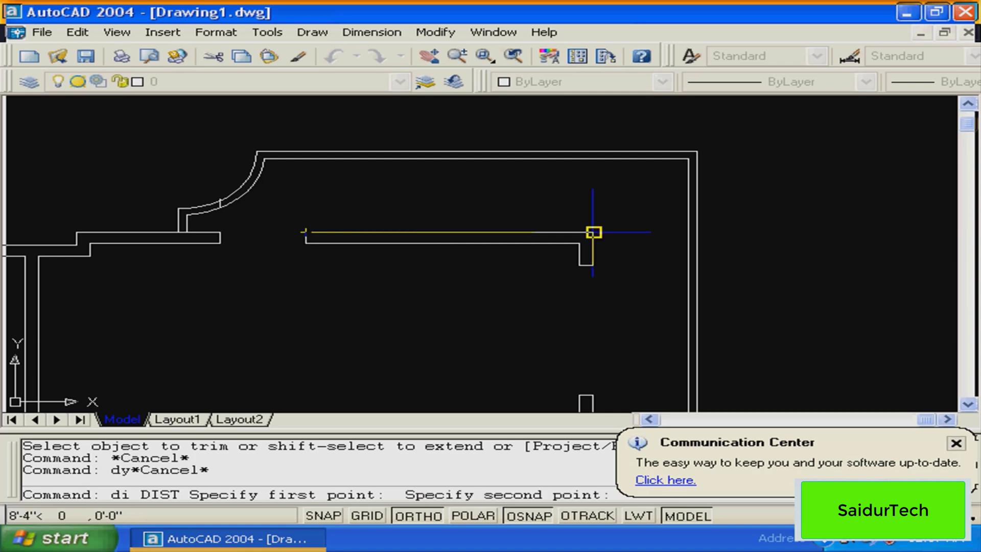
left_click(593, 232)
Draw a vertical polyline down from the midpoint of the upper wall's outer face, between the opening and the right corner
middle_click_drag(412, 346, 410, 354)
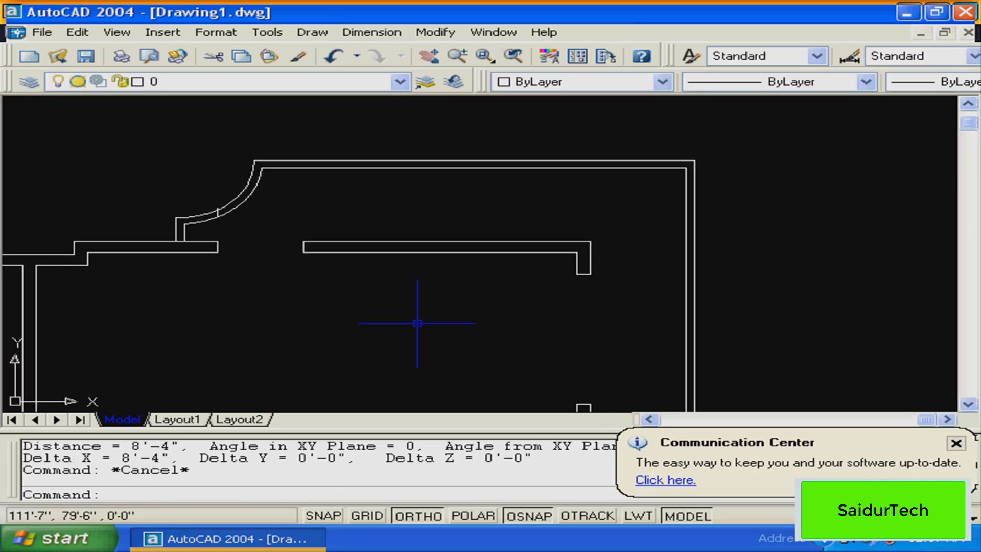
type("pl")
key("Return")
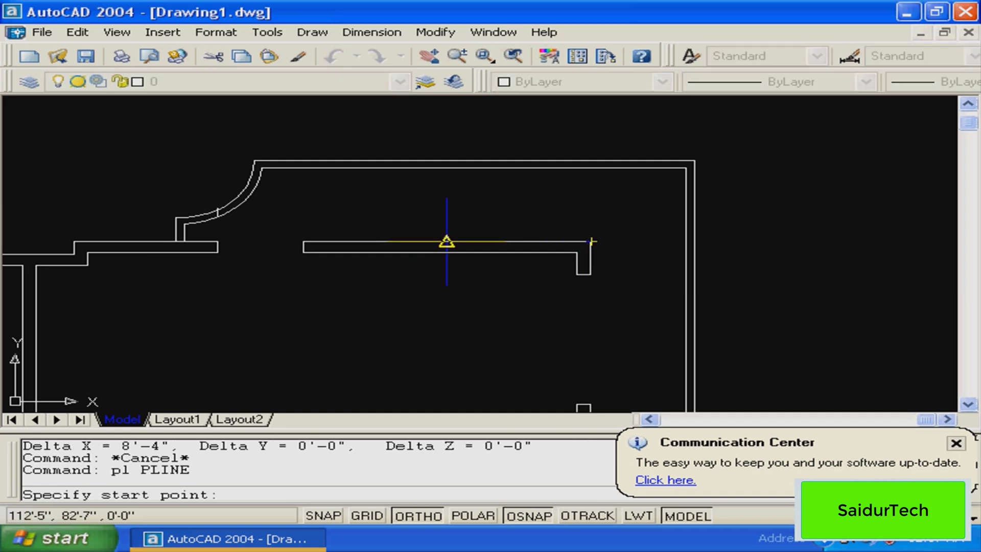
left_click(446, 241)
left_click(441, 351)
key("Escape")
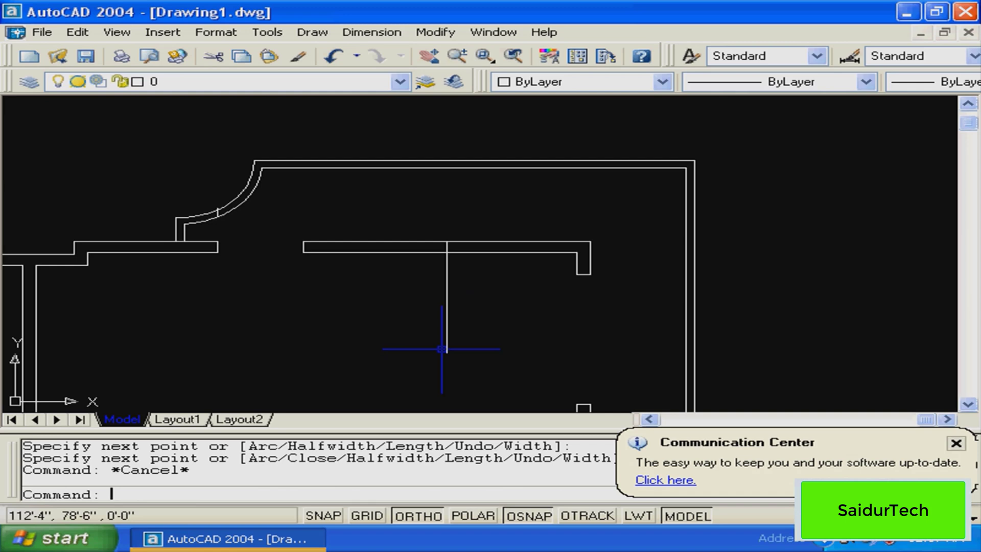
Offset the vertical midpoint line 3' to both the left and the right
type("o")
key("Return")
type("3")
type("'")
key("Return")
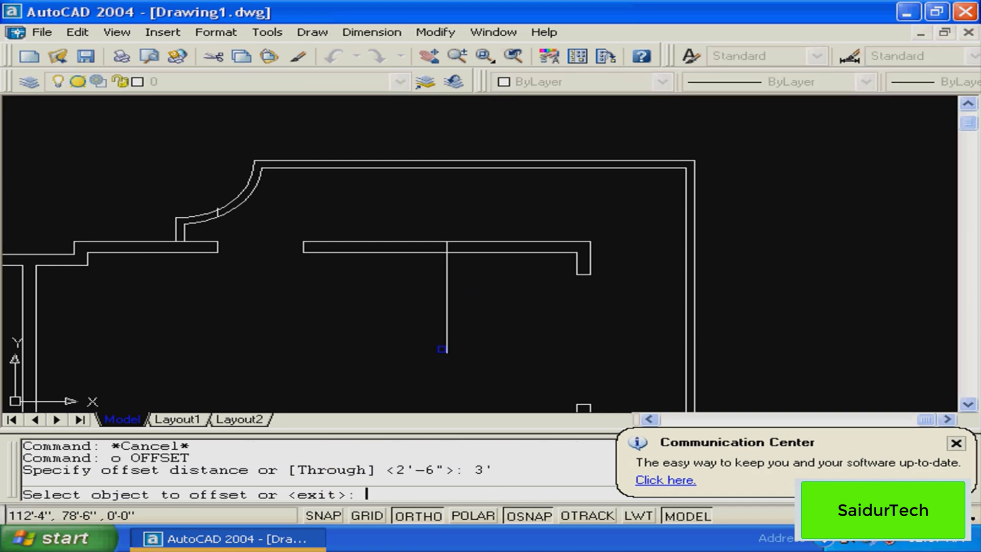
left_click(442, 349)
left_click(494, 276)
left_click(447, 278)
left_click(364, 278)
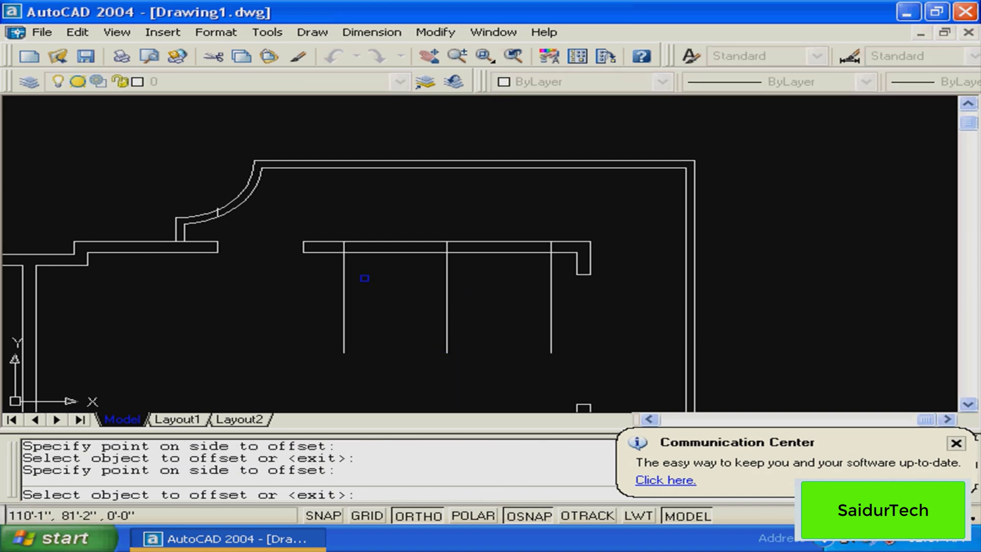
key("Escape")
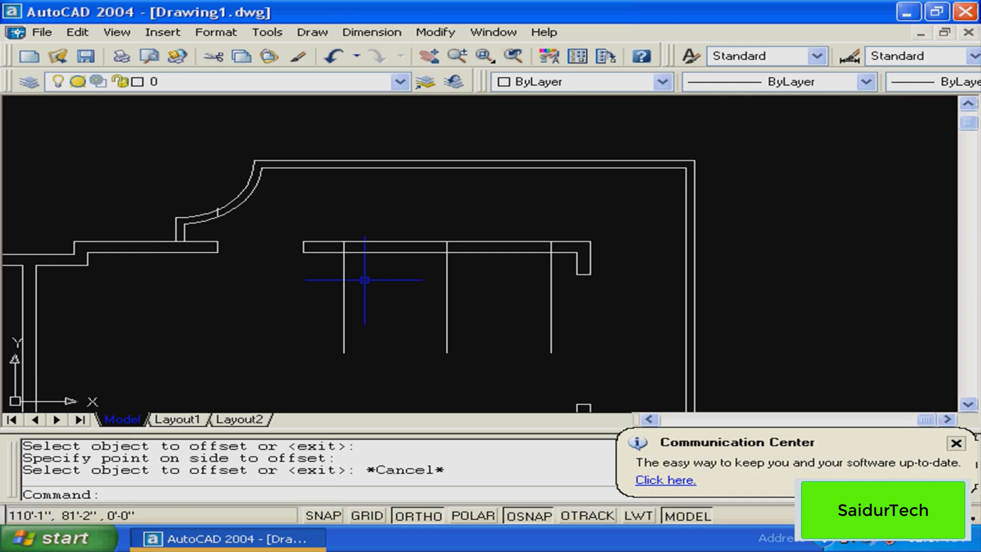
key("Escape")
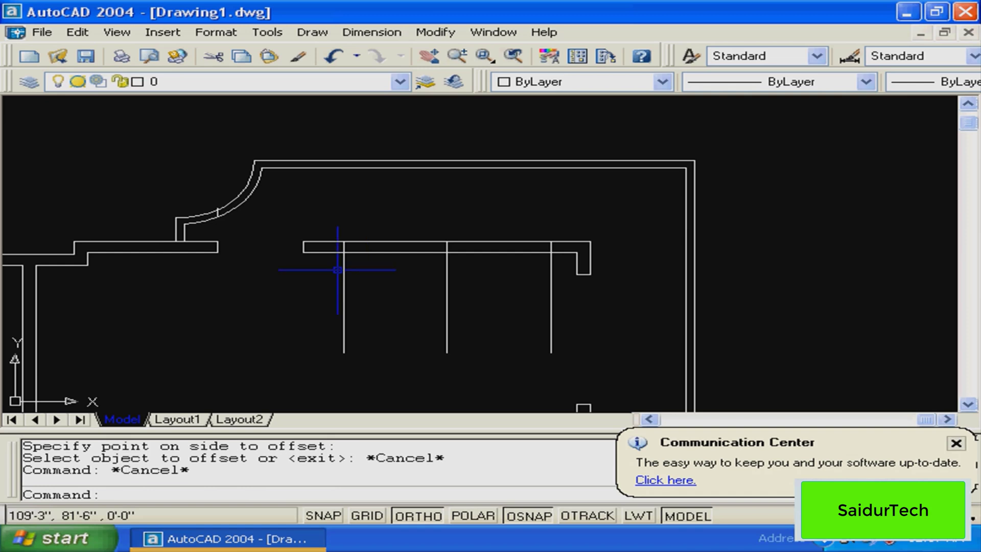
Trim the upper wall's faces between the outer offset lines and the line ends inside the room to form a second opening
type("tr")
key("Return")
left_click(337, 270)
left_click(460, 240)
key("Return")
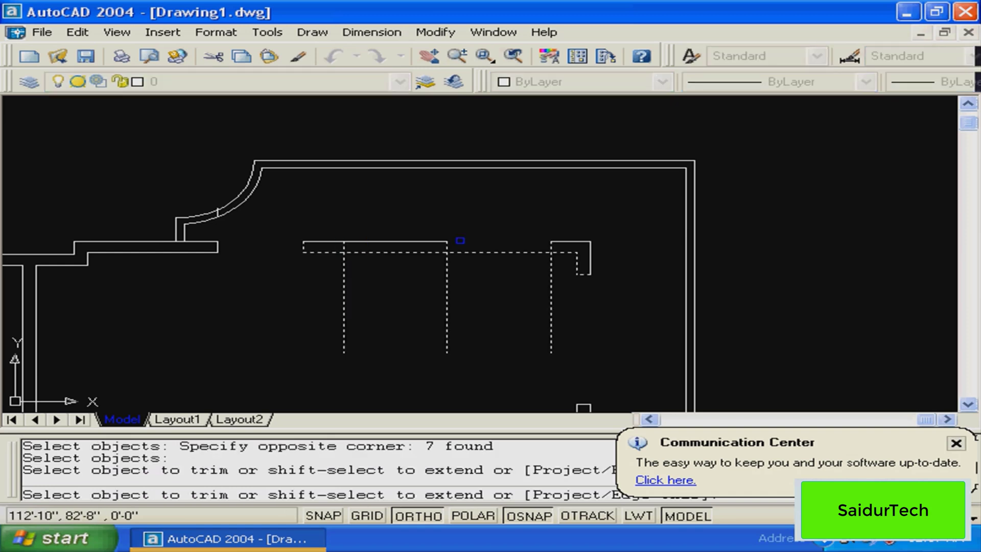
left_click(446, 266)
left_click(468, 252)
left_click(429, 242)
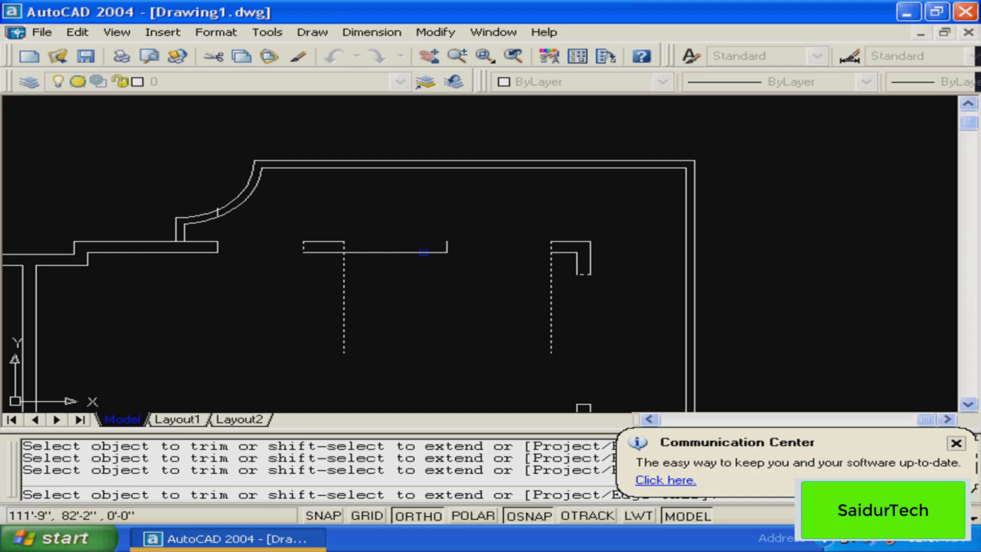
left_click(423, 253)
left_click(549, 293)
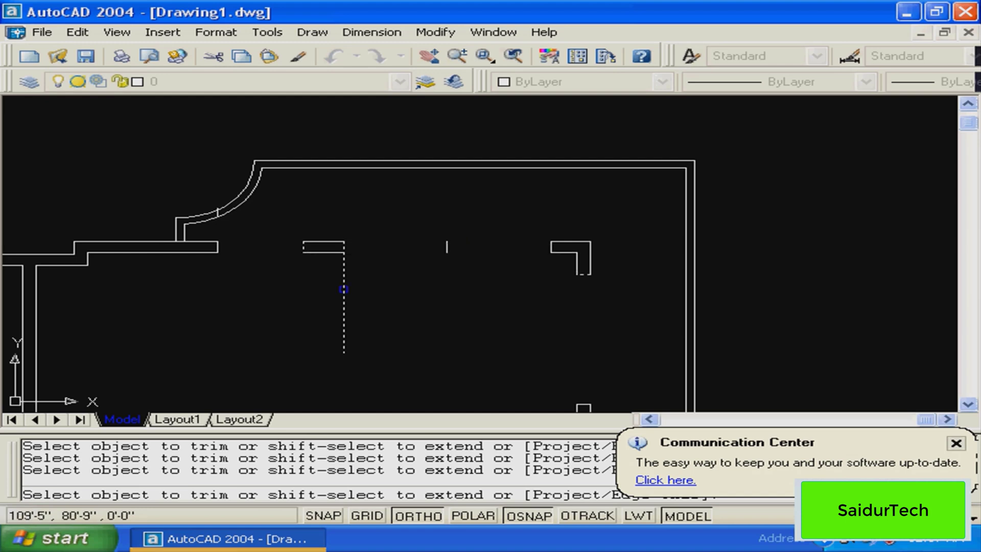
key("Return")
Erase the leftover centre segment in the upper wall's wide opening
left_click(459, 232)
left_click(432, 271)
type("e")
key("Return")
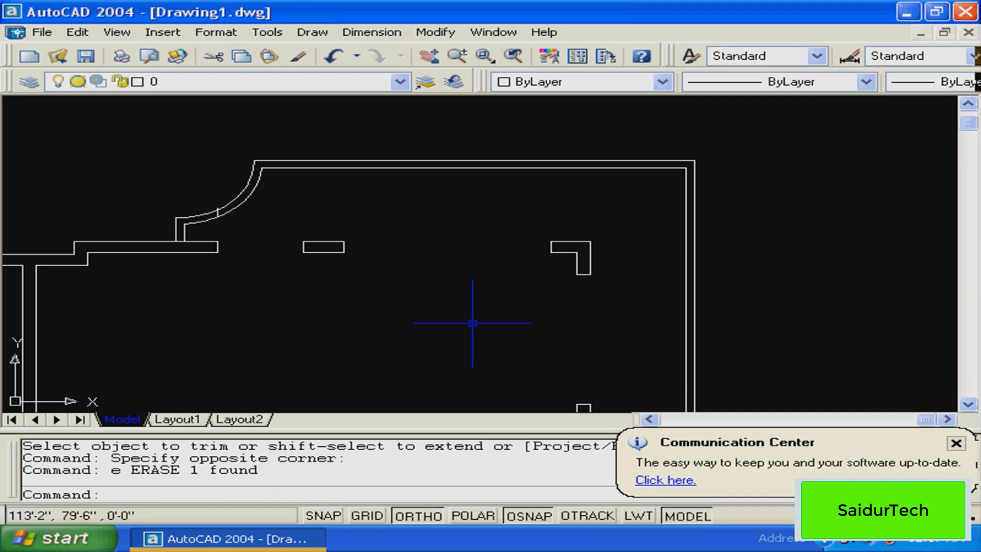
Examine the plan's middle partition and the recess in the right wall between the two balconies
scroll(472, 323, "down", 3)
middle_click_drag(411, 321, 484, 202)
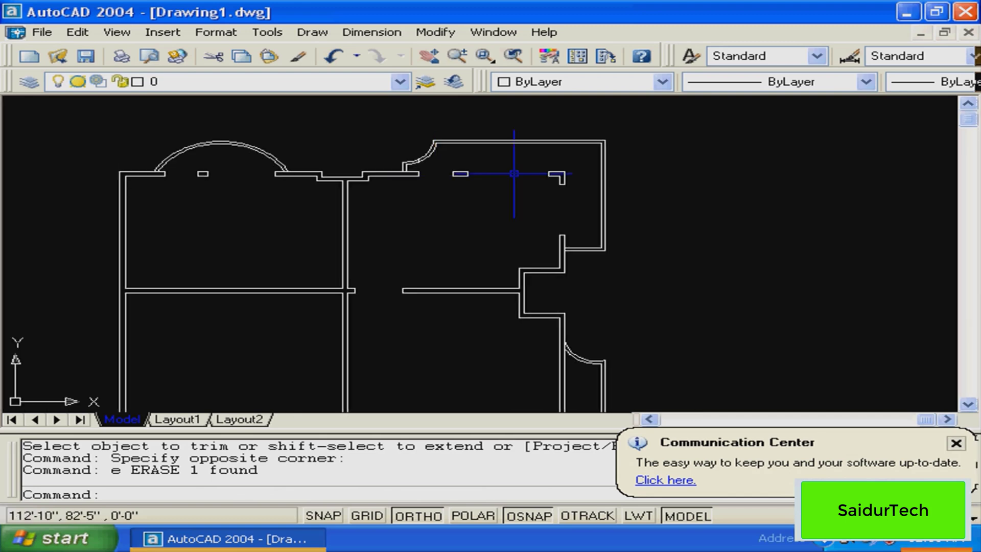
middle_click_drag(462, 305, 380, 242)
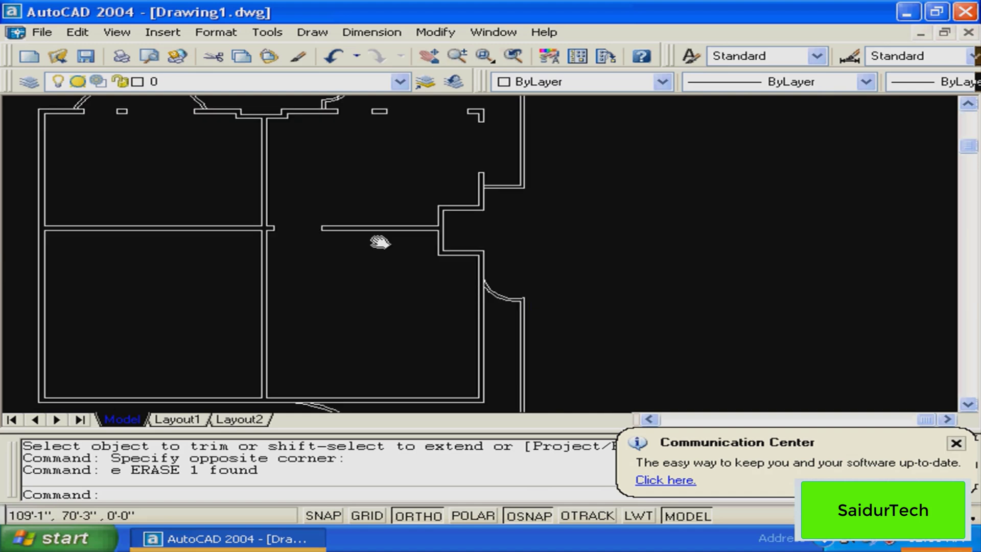
scroll(380, 242, "down", 4)
scroll(359, 221, "up", 7)
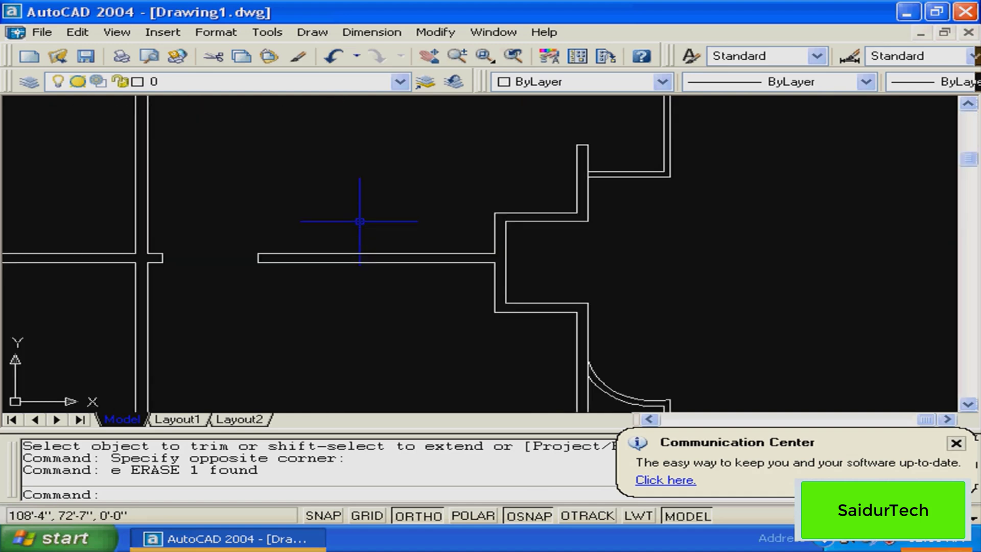
middle_click_drag(359, 221, 247, 211)
scroll(395, 277, "up", 3)
middle_click_drag(395, 276, 456, 320)
scroll(460, 302, "down", 3)
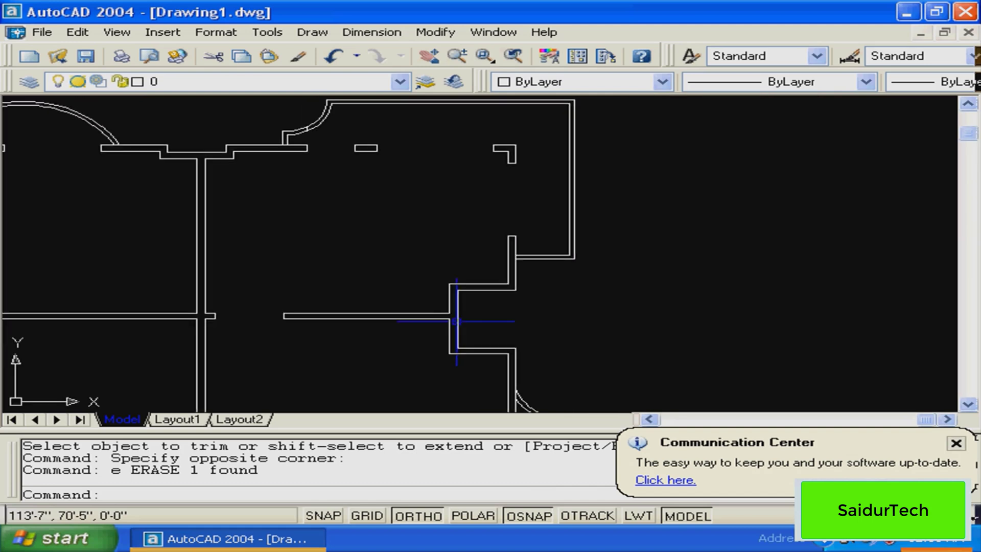
scroll(409, 286, "down", 2)
scroll(409, 283, "up", 3)
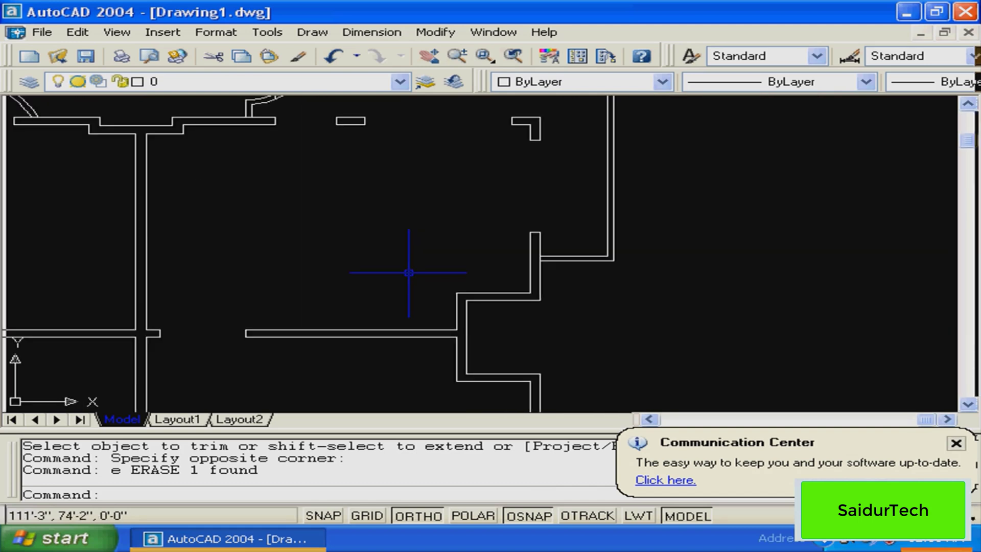
middle_click_drag(478, 355, 479, 283)
scroll(478, 283, "up", 2)
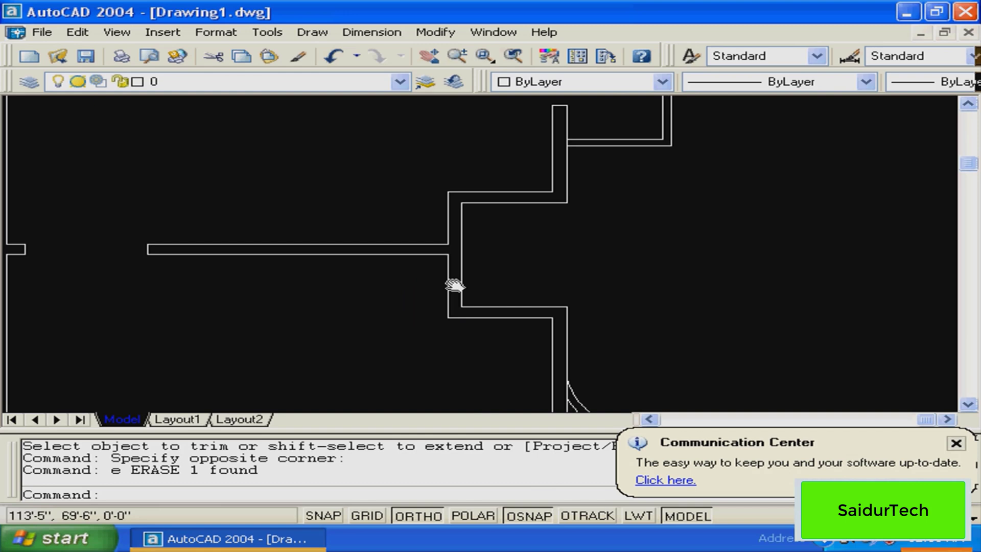
Draw a horizontal polyline from the midpoint of the lower-right room's right outer wall face into the room
scroll(454, 285, "down", 4)
scroll(420, 225, "up", 2)
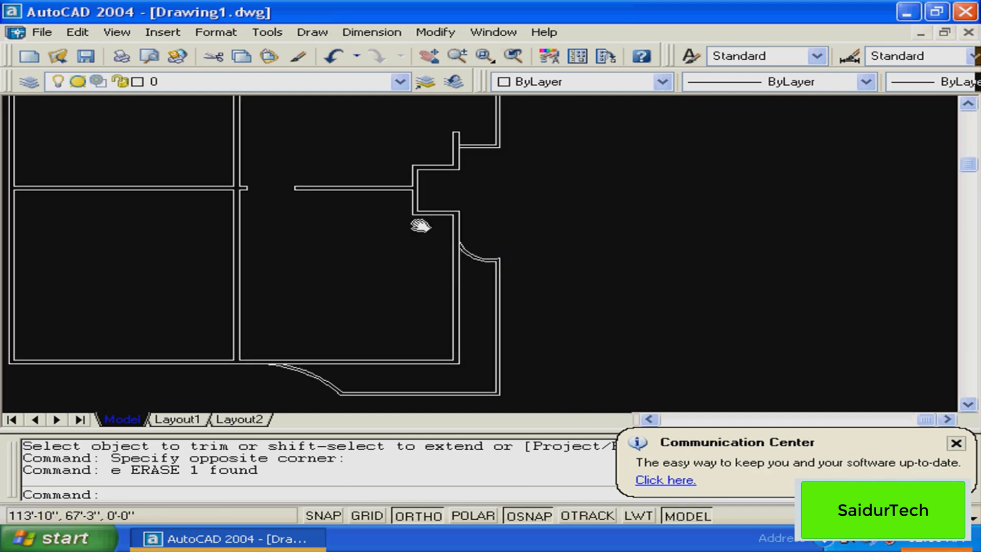
middle_click_drag(420, 225, 420, 192)
key("Escape")
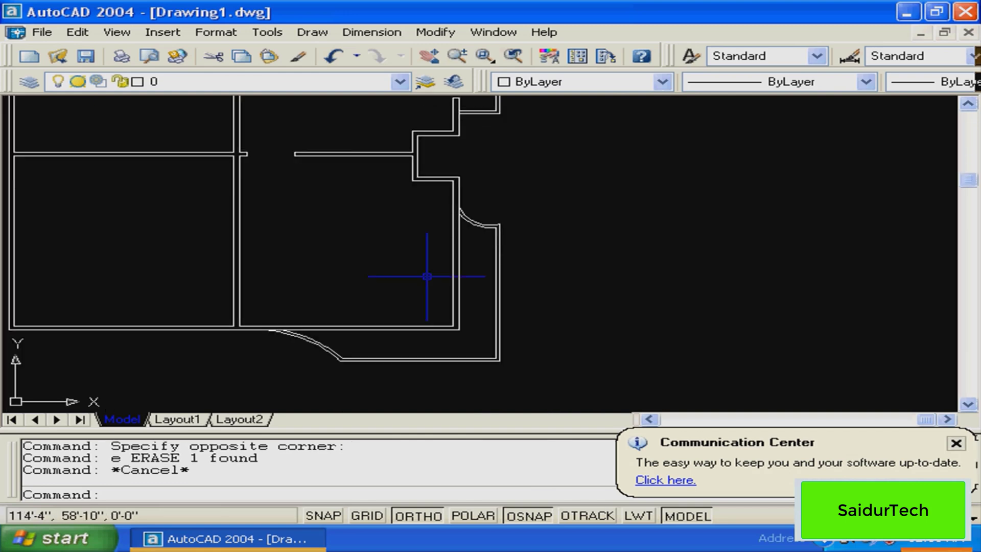
scroll(341, 329, "up", 1)
middle_click_drag(547, 238, 525, 242)
type("p")
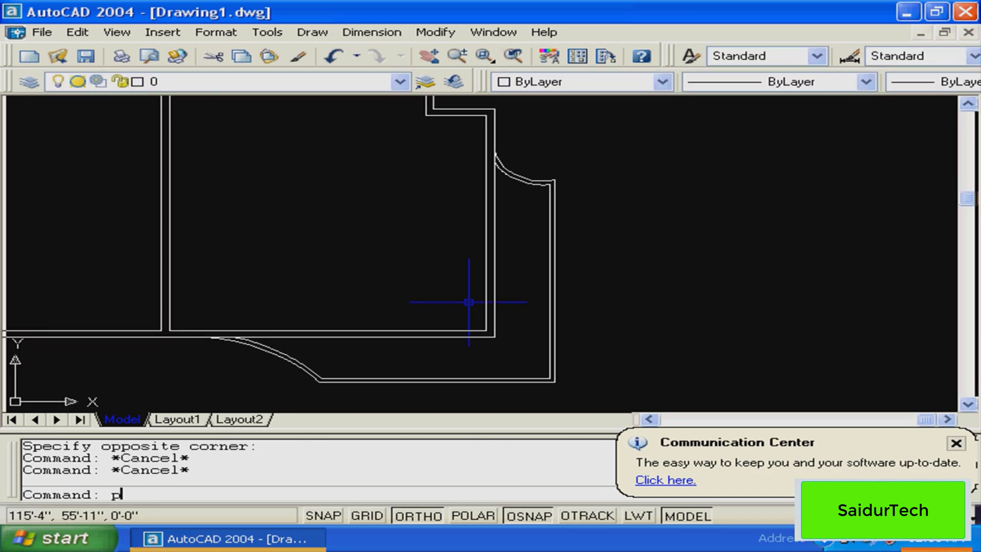
type("l")
key("Return")
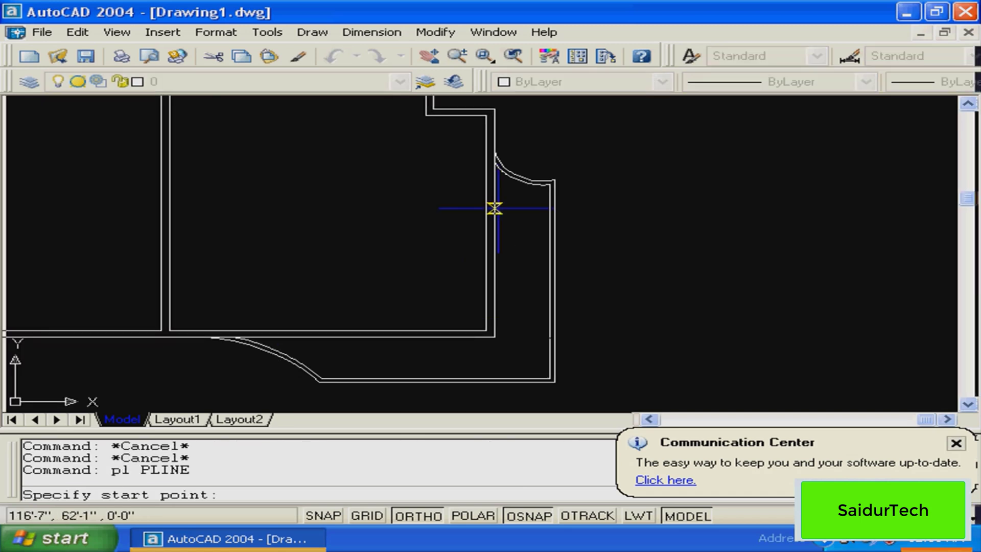
left_click(494, 208)
left_click(321, 207)
key("Return")
key("Escape")
type("o")
key("Return")
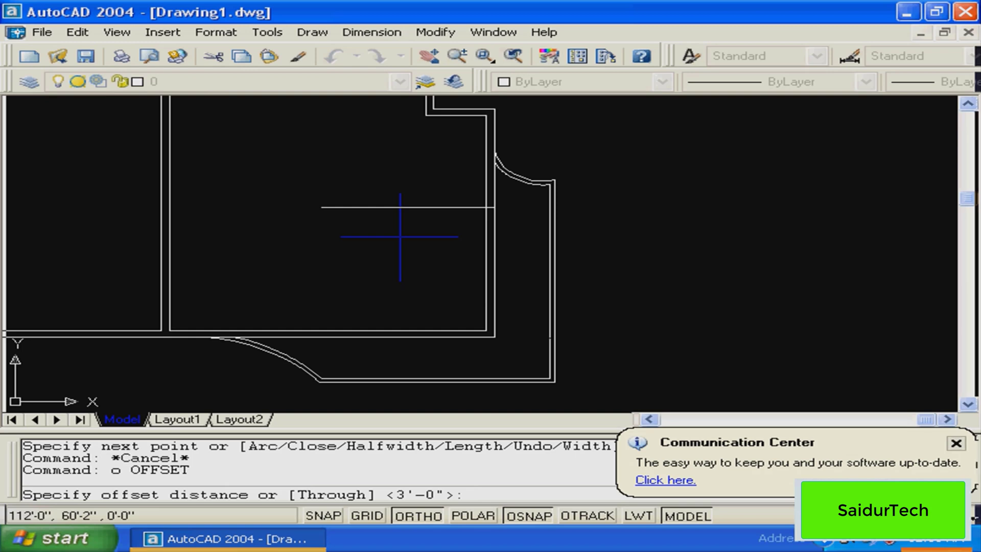
mouse_move(400, 236)
middle_mouse_down()
mouse_move(537, 447)
mouse_move(478, 438)
middle_mouse_up()
key("Escape")
key("Escape")
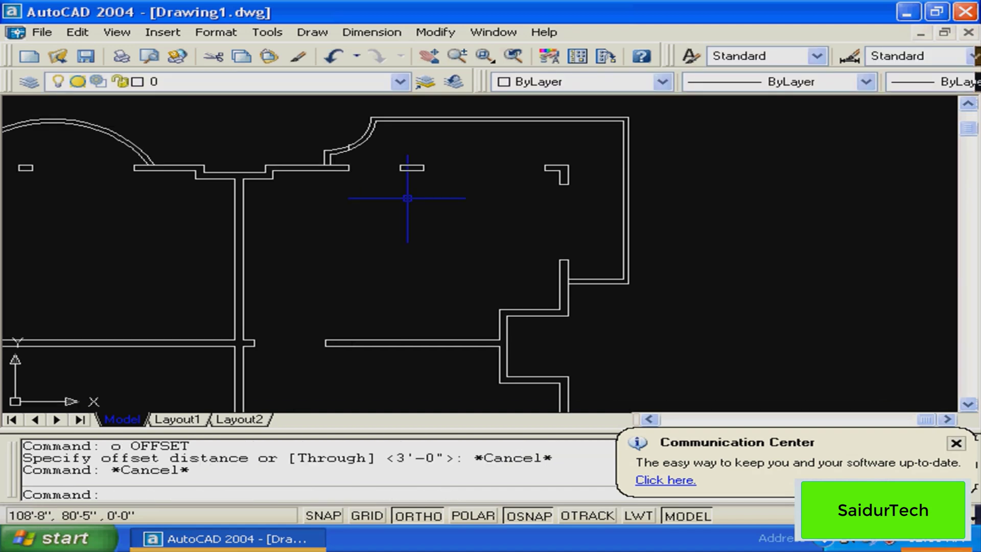
Measure the width of the first opening in the upper wall of both the right and the left room
type("di")
key("Return")
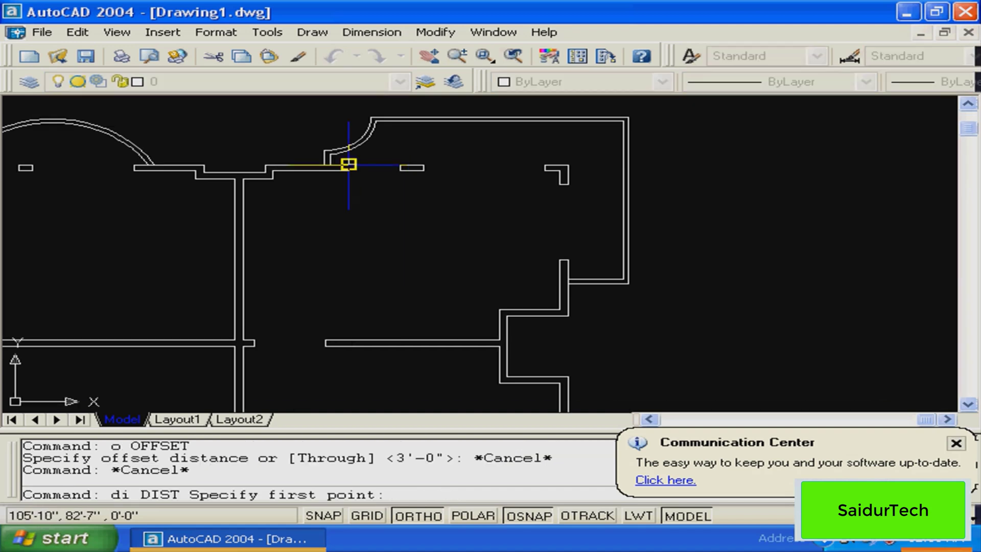
left_click(349, 164)
left_click(400, 164)
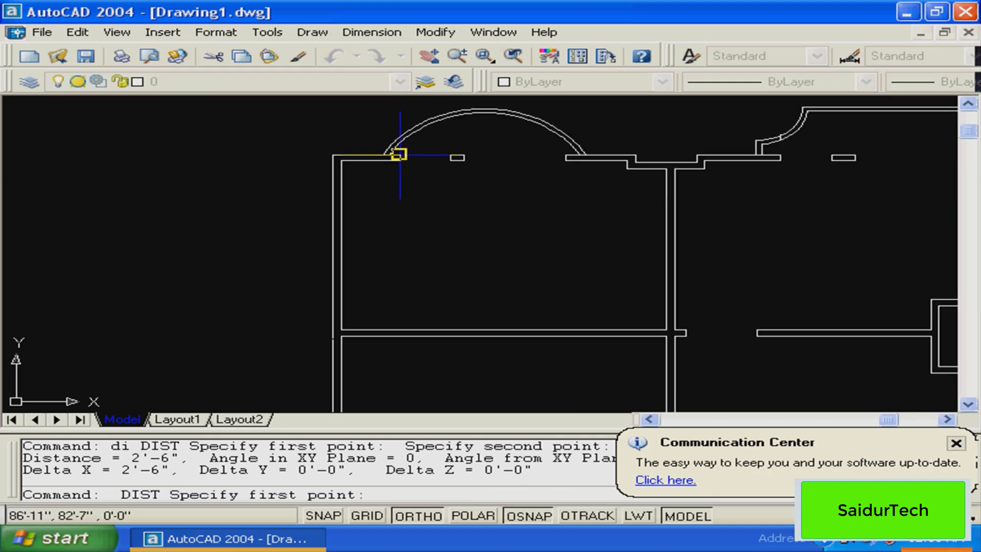
left_click(399, 155)
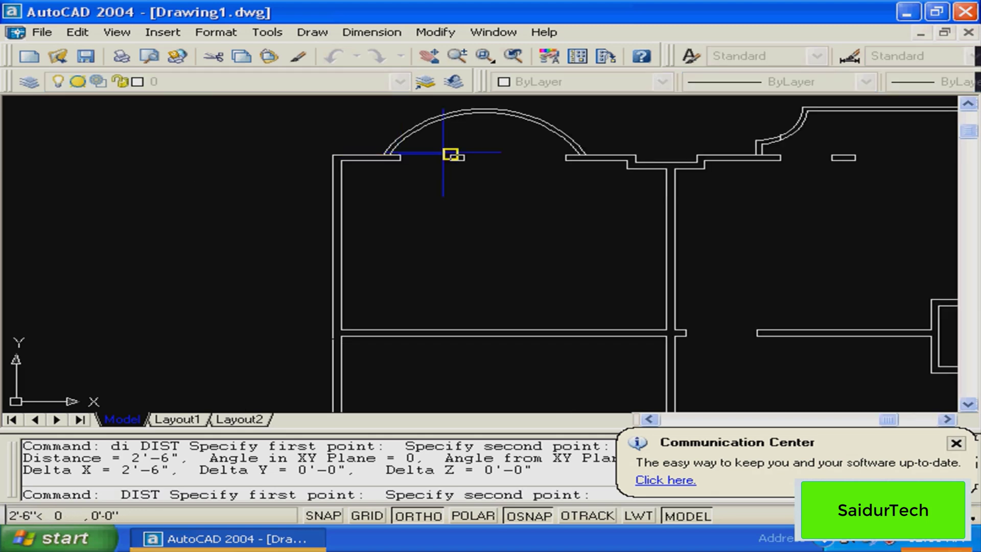
left_click(442, 153)
Move the horizontal line in the lower-right room straight up along the right wall
mouse_move(803, 333)
middle_mouse_down()
mouse_move(457, 129)
mouse_move(312, 103)
middle_mouse_up()
key("Escape")
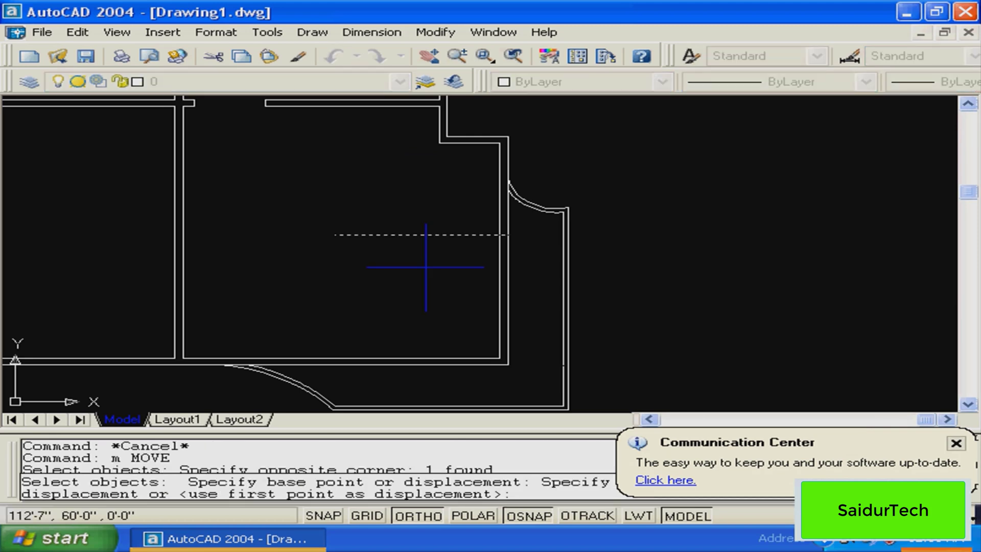
left_click(433, 270)
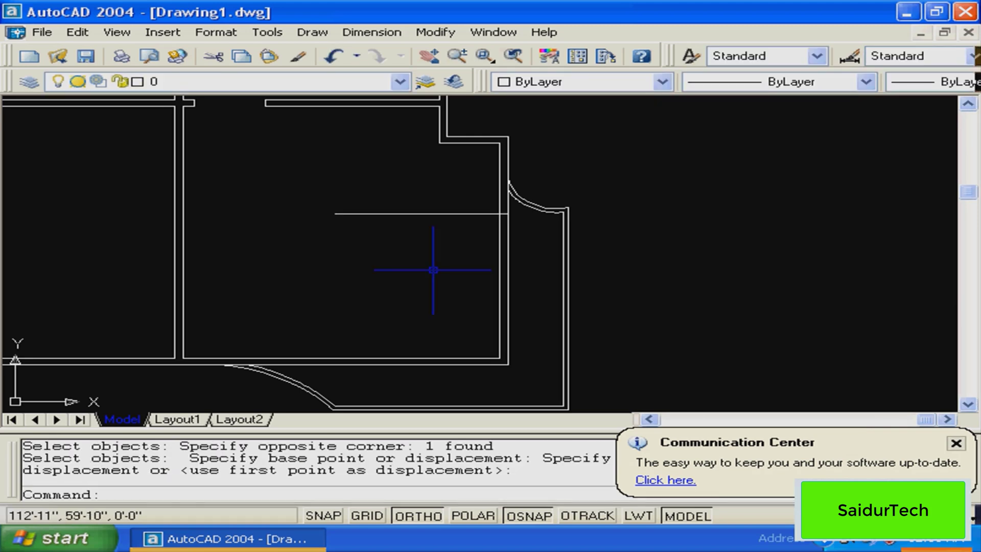
Offset the horizontal line in the lower-right room 2'6" downward
key("Escape")
type("o")
key("Return")
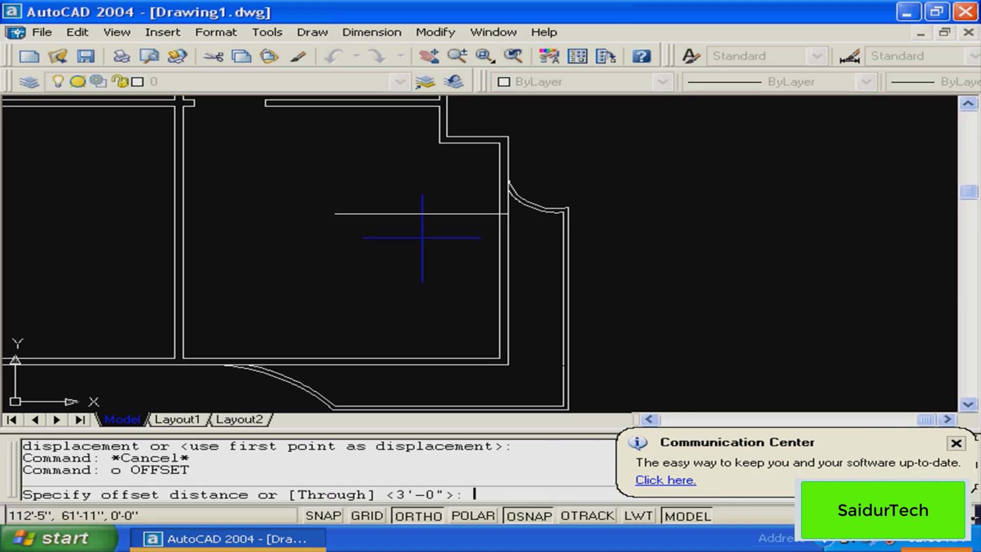
type("2'6")
key("Return")
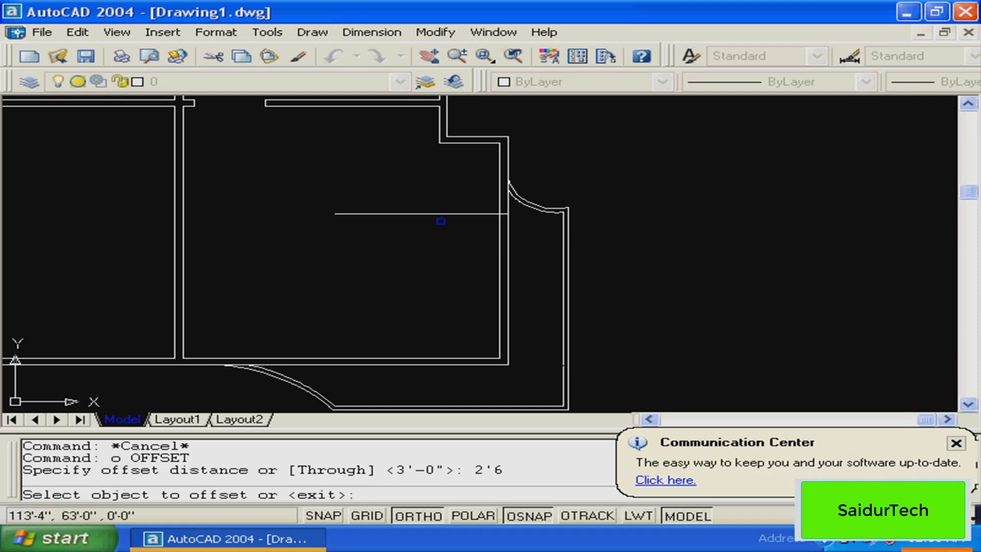
left_click(441, 214)
left_click(439, 275)
key("Escape")
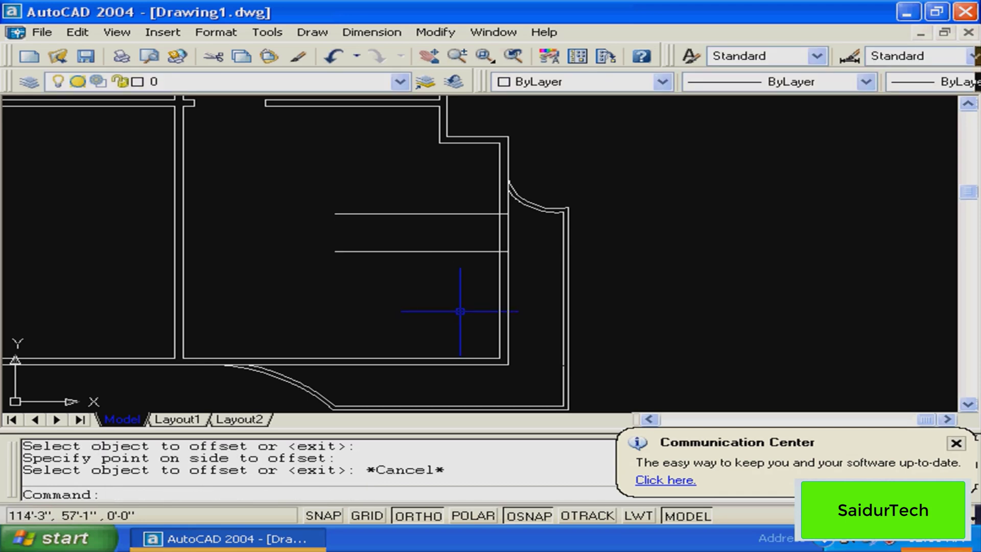
key("Escape")
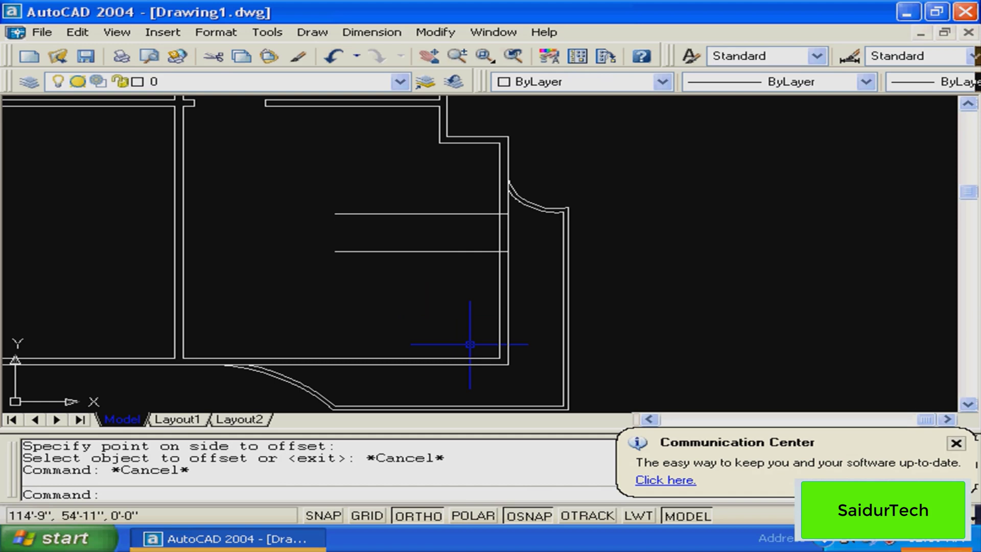
key("Escape")
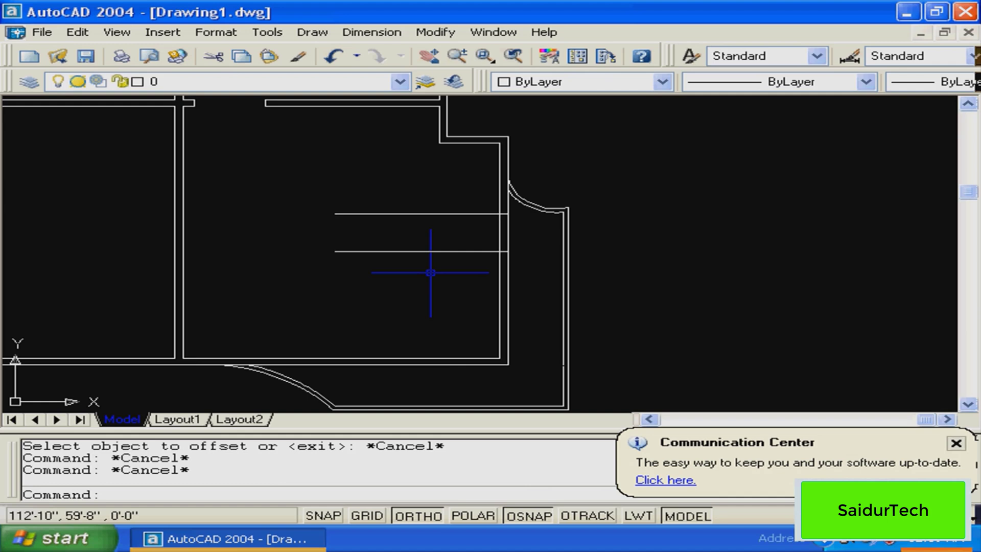
Trim the two horizontal lines inside the room and the right wall's faces between them to form an opening
middle_click_drag(427, 261, 435, 281)
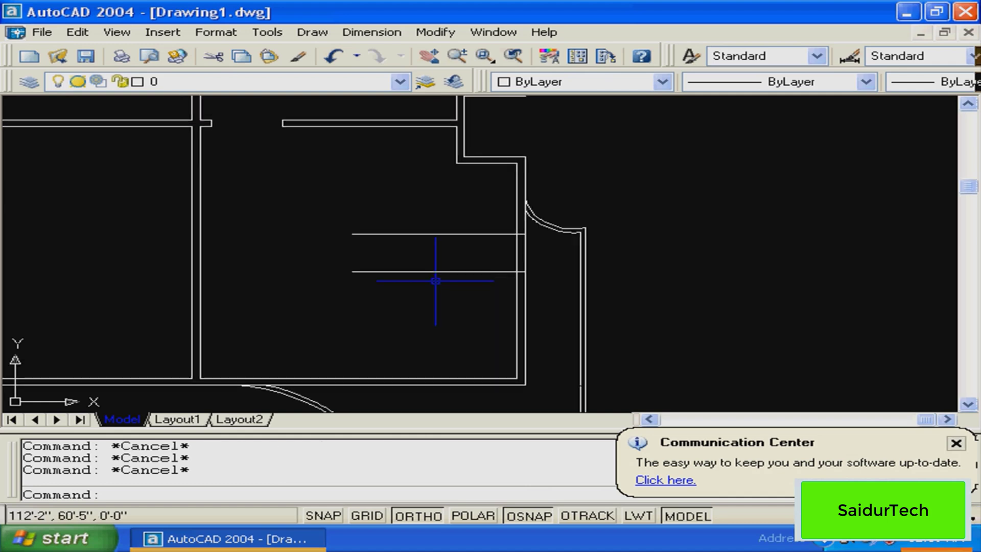
type("tr")
key("Return")
left_click(576, 186)
left_click(501, 234)
key("Return")
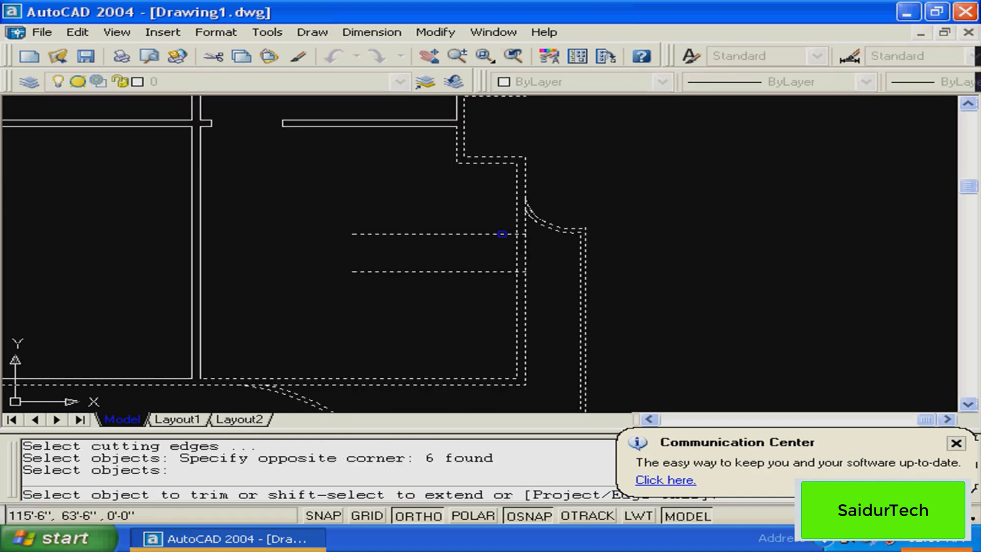
left_click(502, 234)
left_click(491, 272)
left_click(518, 256)
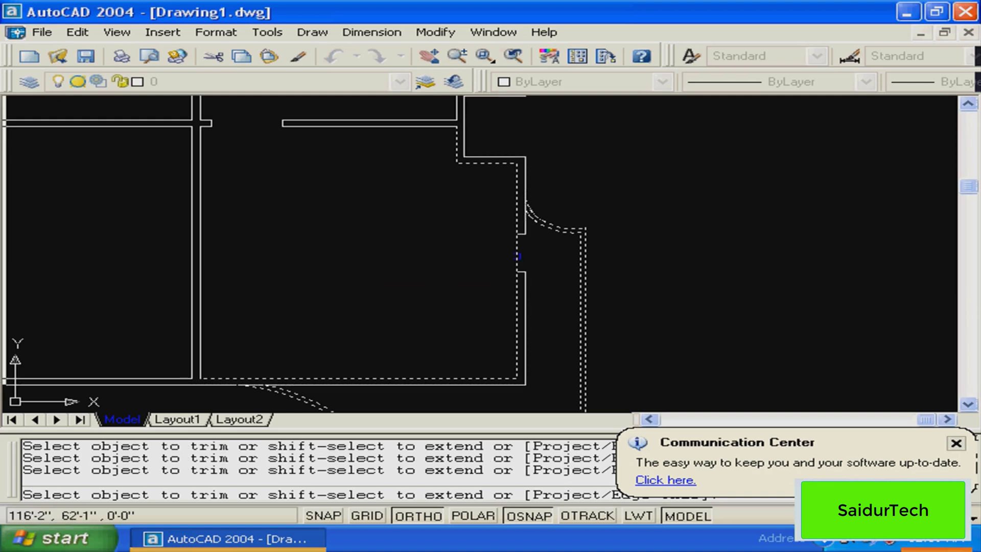
key("Return")
key("Escape")
Draw a polyline over the right wall's outer face from the opening's lower edge to the wall's lower corner
middle_click_drag(497, 355, 407, 306)
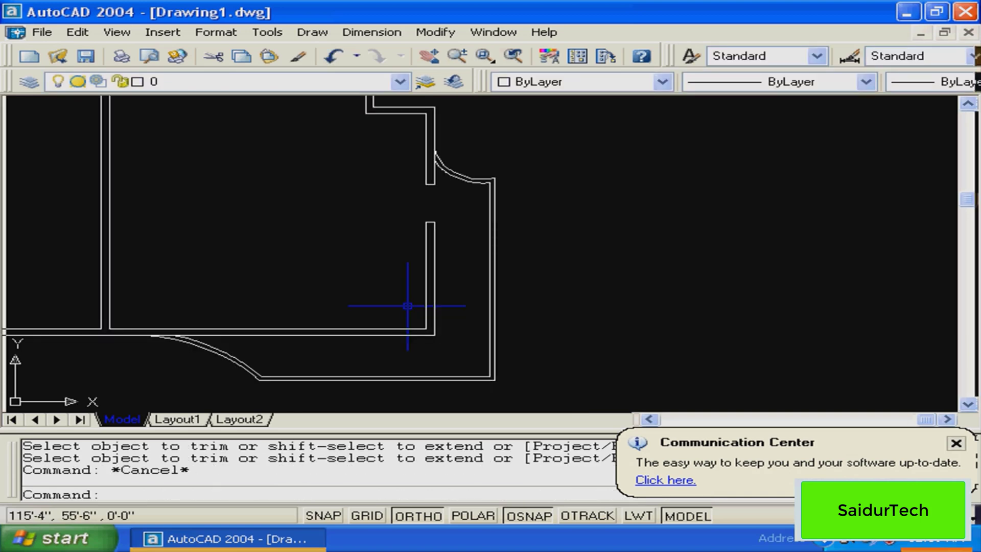
type("p")
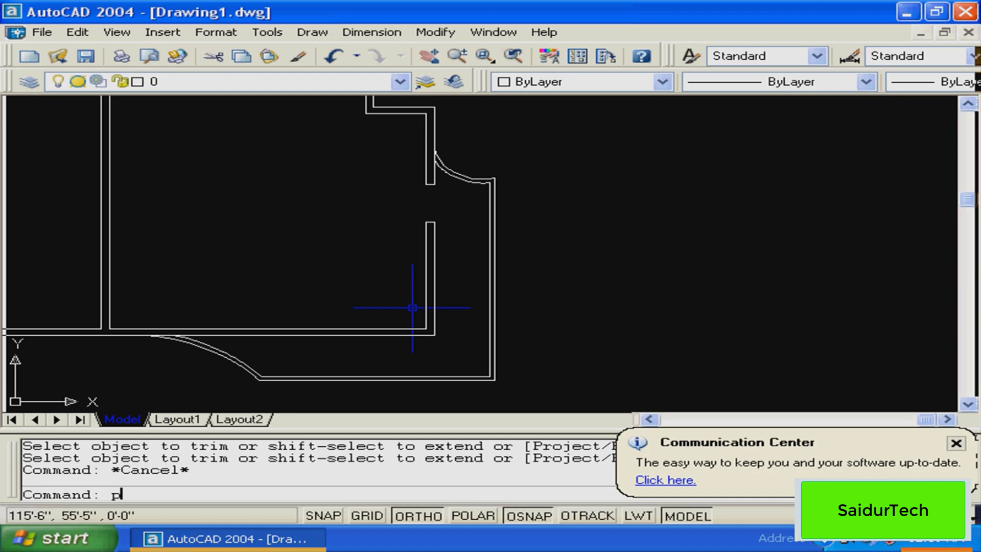
type("l")
key("Return")
left_click(435, 221)
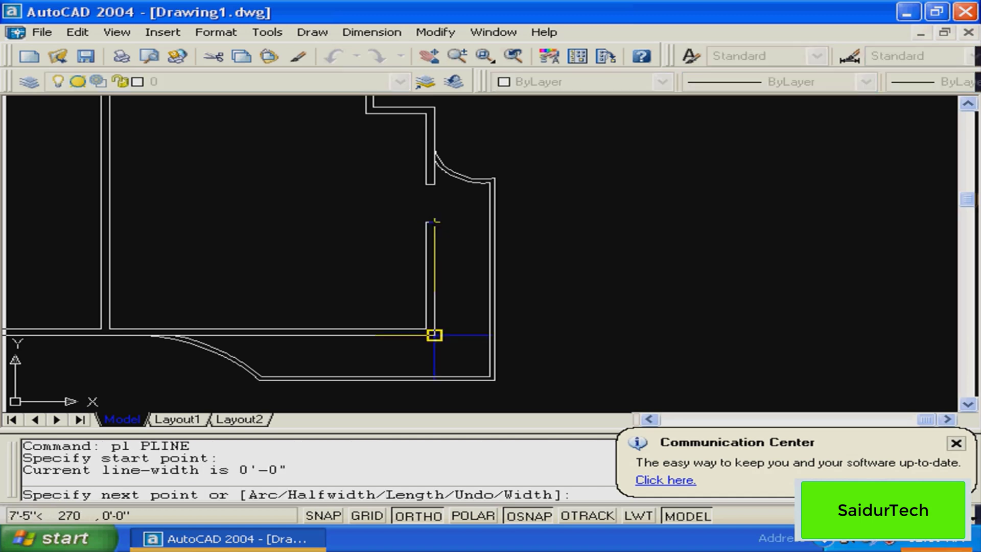
left_click(434, 336)
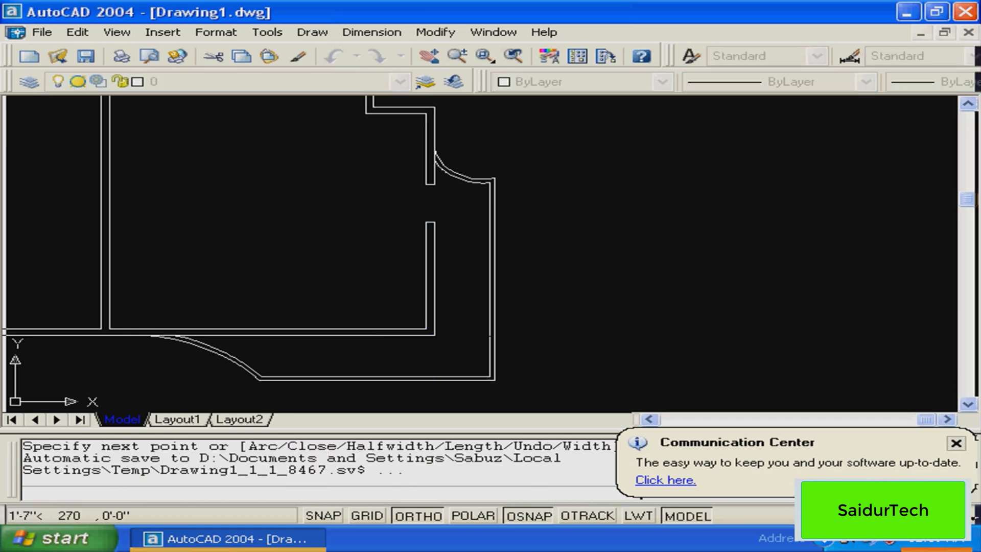
key("Return")
Measure the right wall's outer face from the opening's lower edge to the wall's lower corner
type("di")
key("Return")
left_click(434, 221)
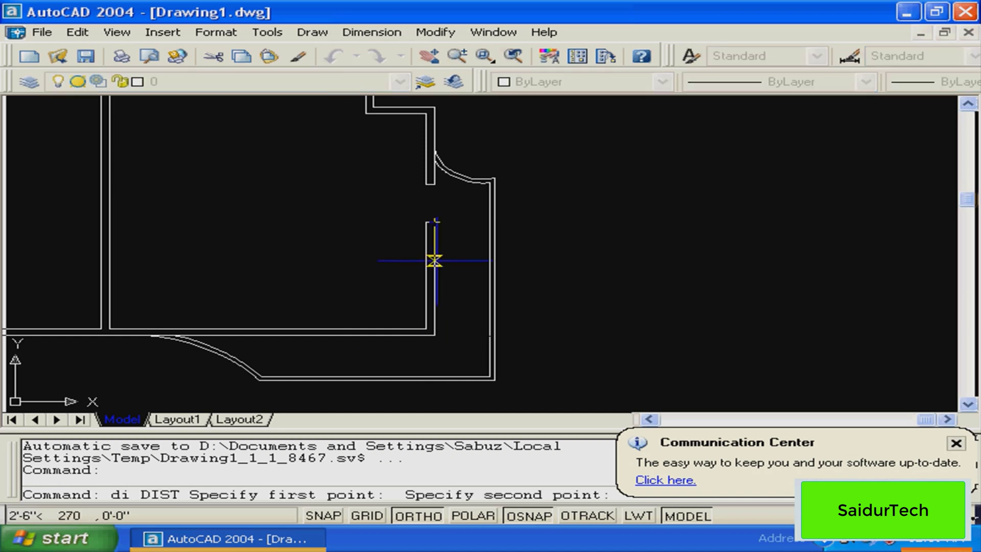
left_click(434, 260)
key("Escape")
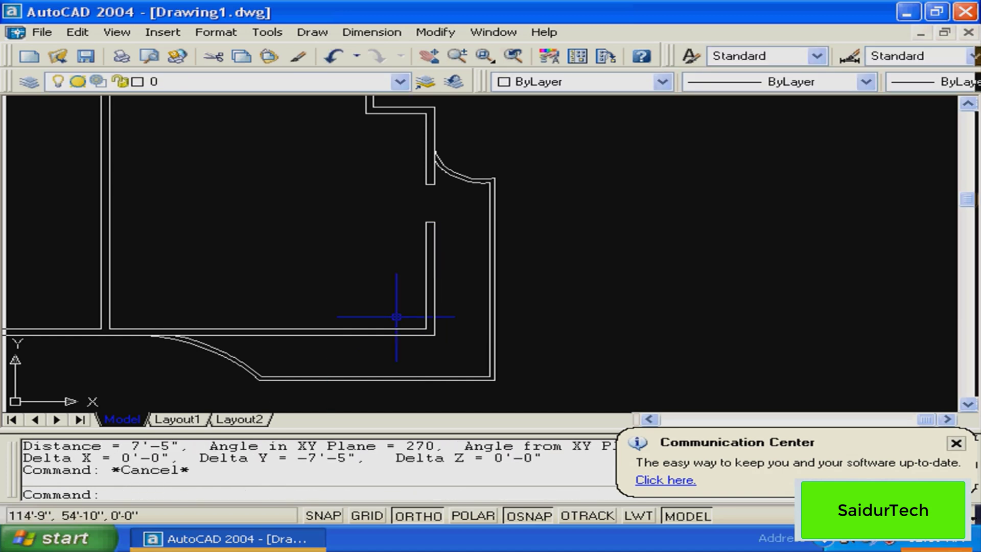
Draw a horizontal polyline into the room from the midpoint of the right wall segment below the opening
middle_click_drag(397, 316, 380, 312)
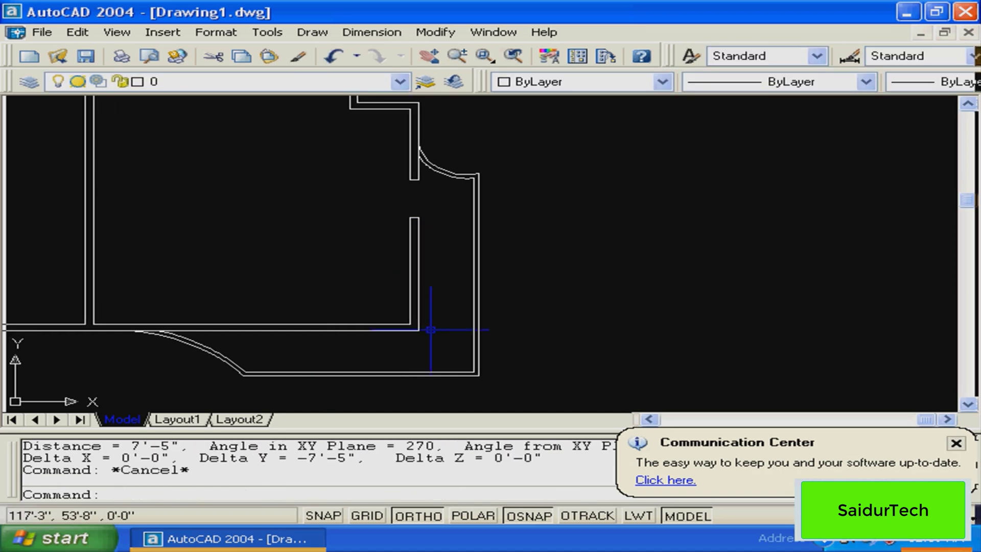
key("Escape")
type("pl")
key("Return")
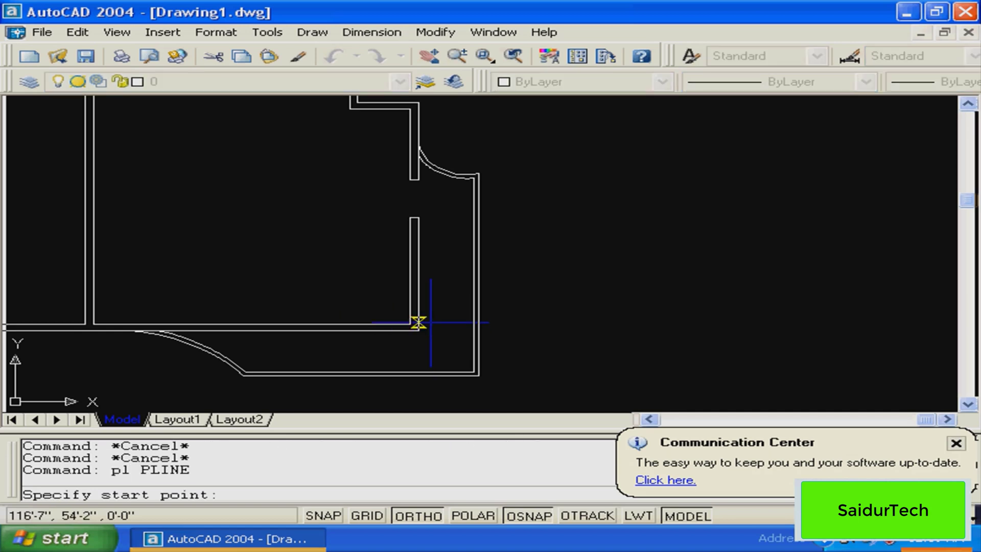
left_click(417, 274)
left_click(240, 263)
key("Return")
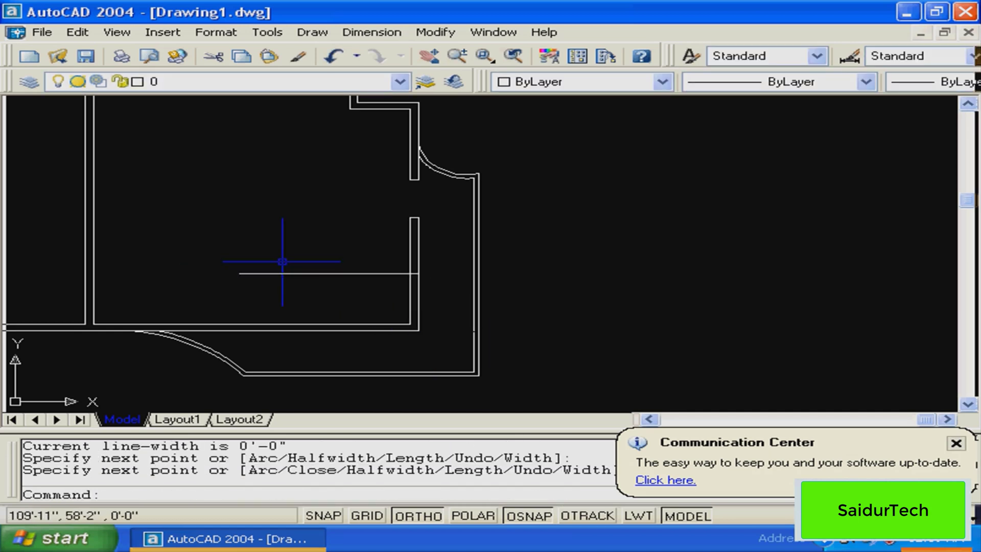
Offset the new horizontal midpoint line 2'6" both upward and downward
key("Escape")
type("o")
key("Return")
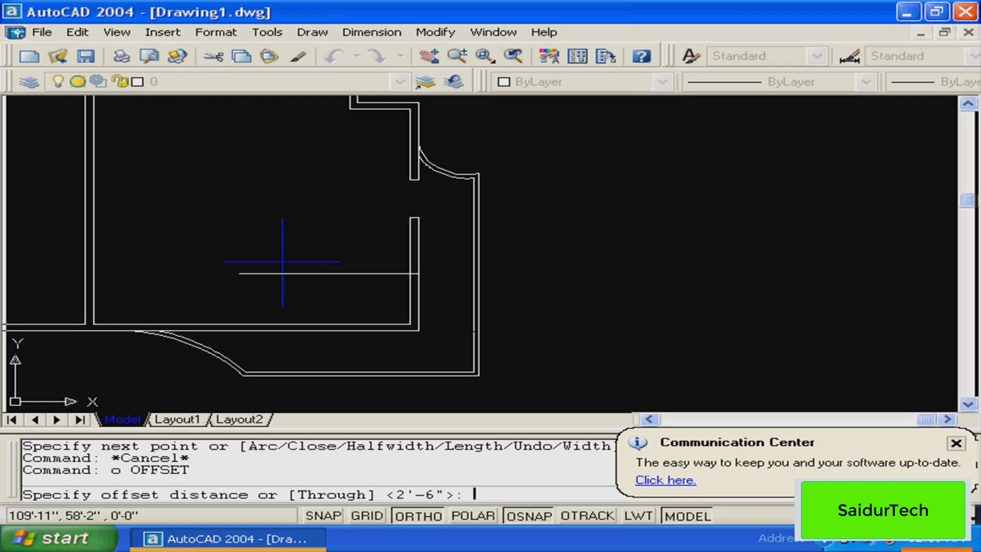
type("2'")
type("6")
key("Return")
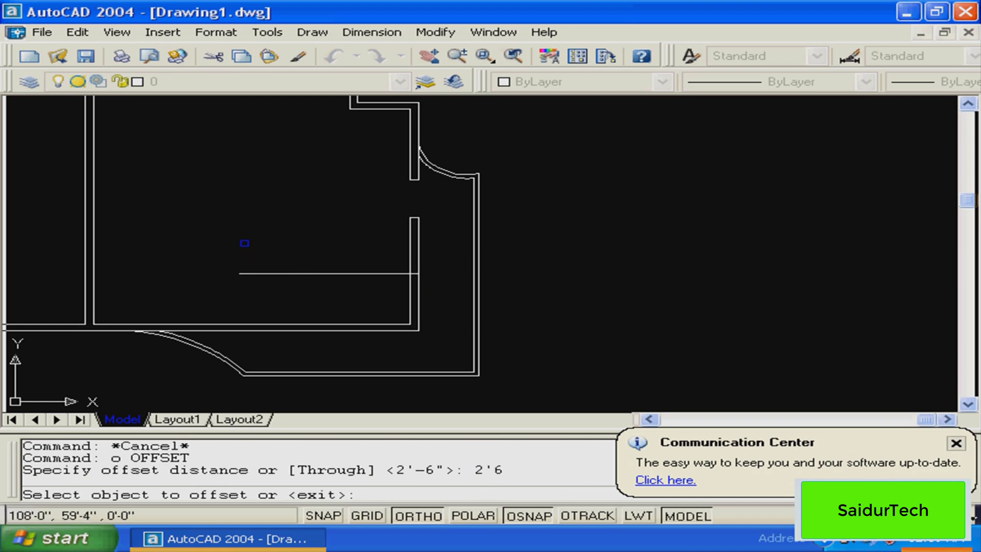
left_click(370, 273)
left_click(365, 253)
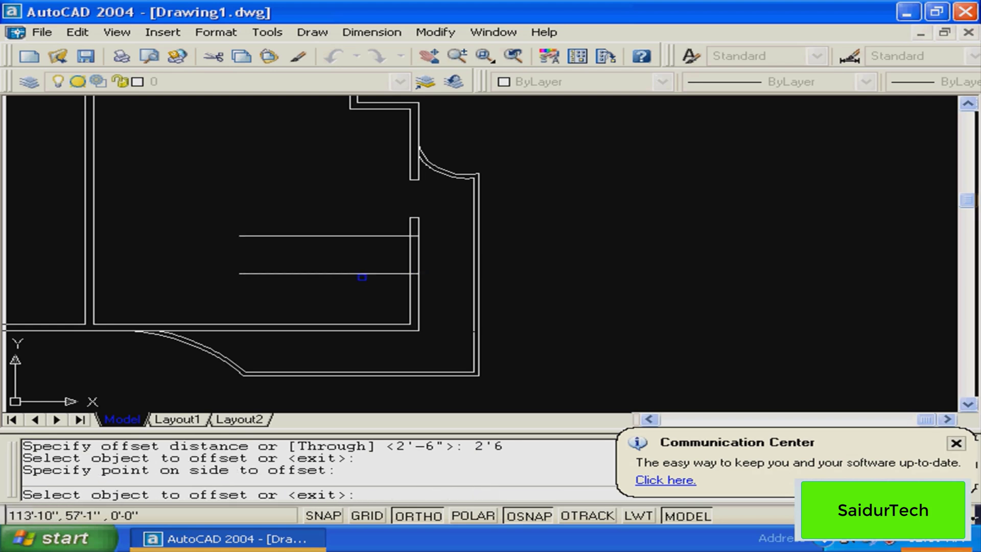
left_click(362, 274)
left_click(354, 290)
key("Escape")
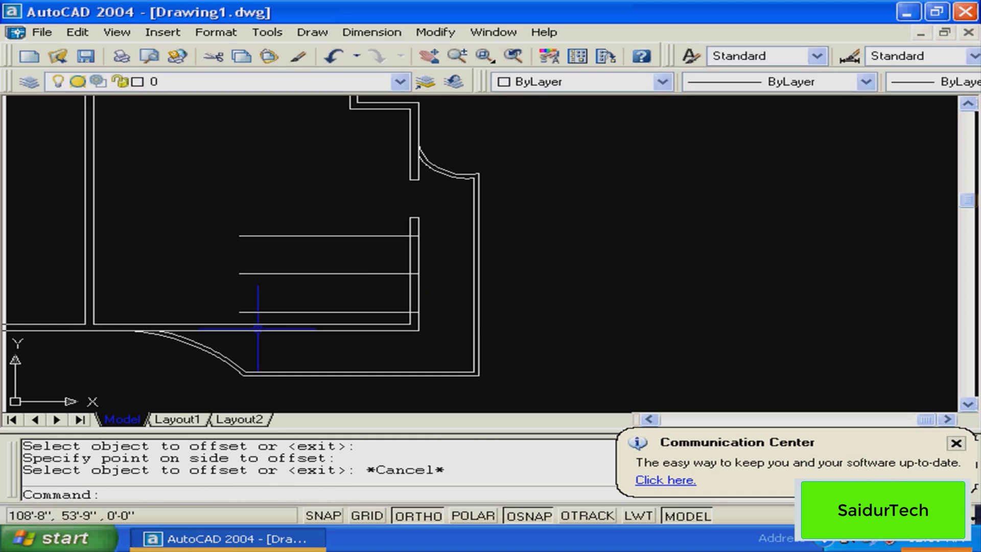
Trim the right wall segment between the upper and lower offset lines, and trim the offset lines back to the wall faces
middle_click_drag(275, 301, 261, 309)
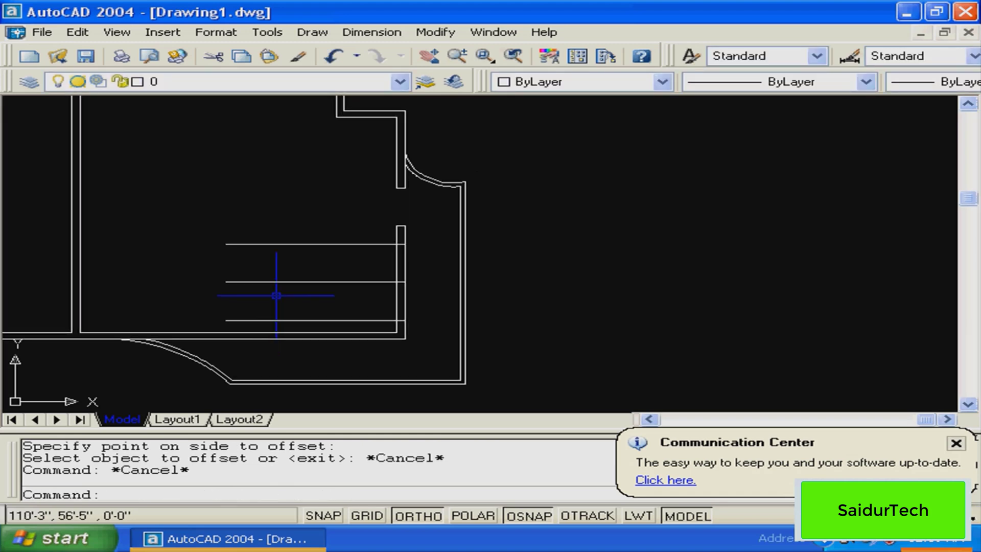
type("tr")
key("Return")
left_click(434, 228)
left_click(341, 333)
key("Return")
left_click(375, 244)
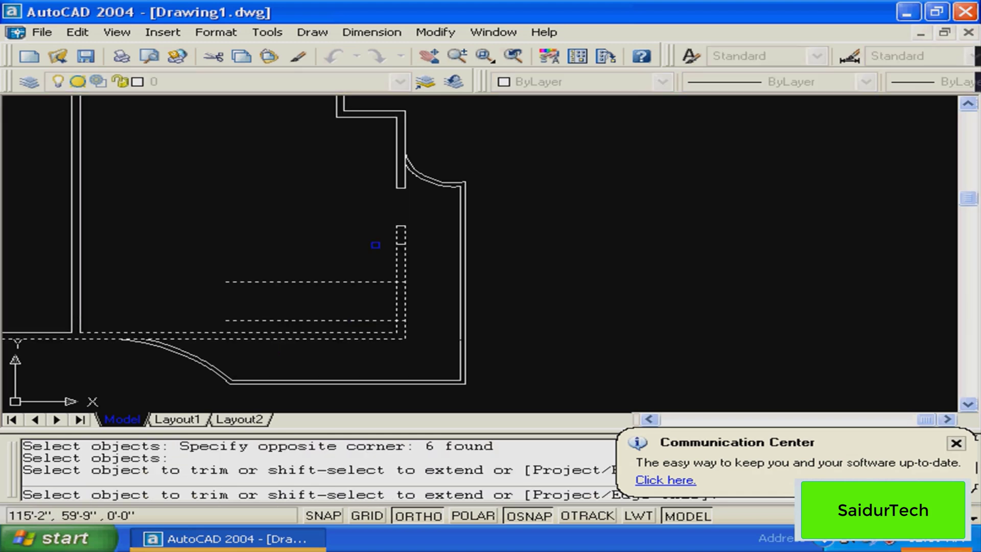
left_click(395, 257)
left_click(396, 258)
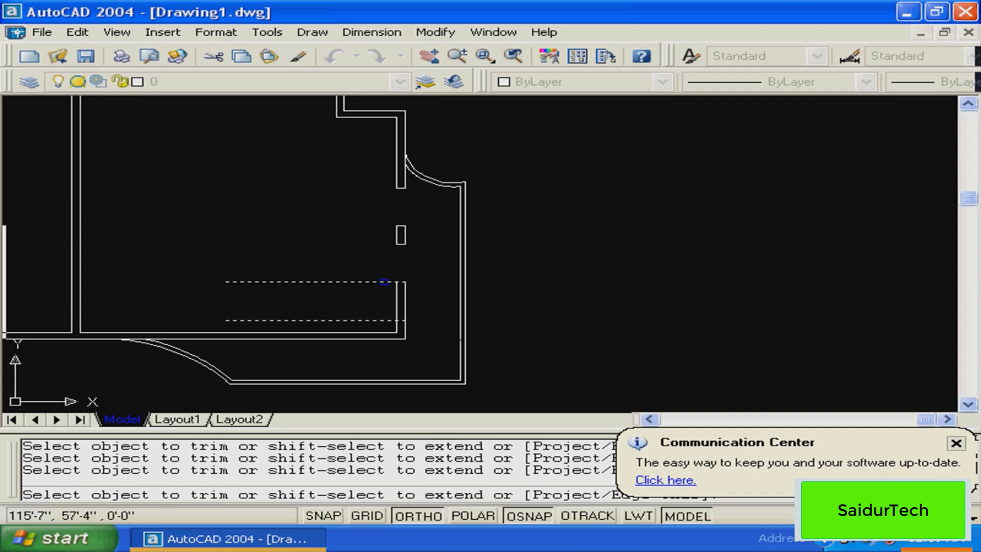
left_click(384, 282)
left_click(406, 307)
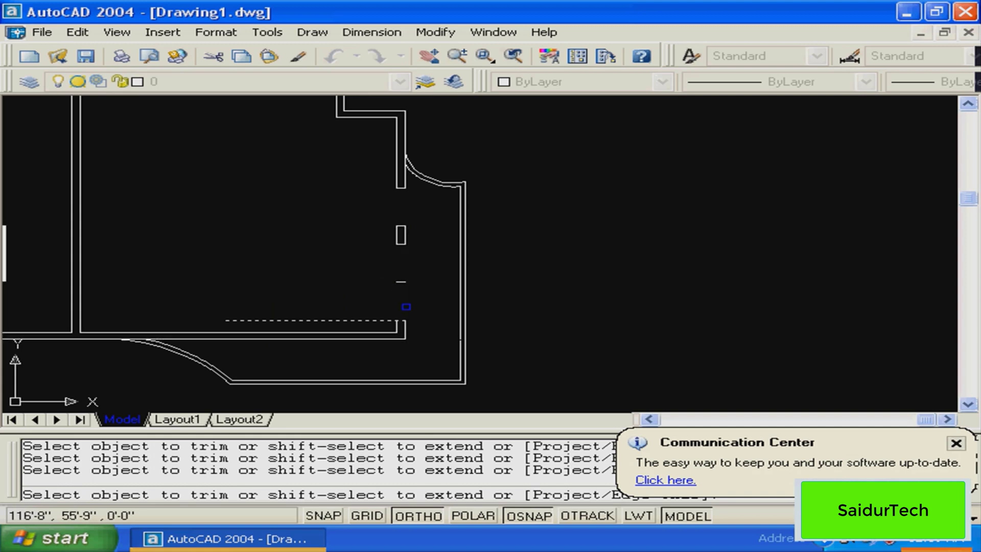
left_click(362, 321)
key("Return")
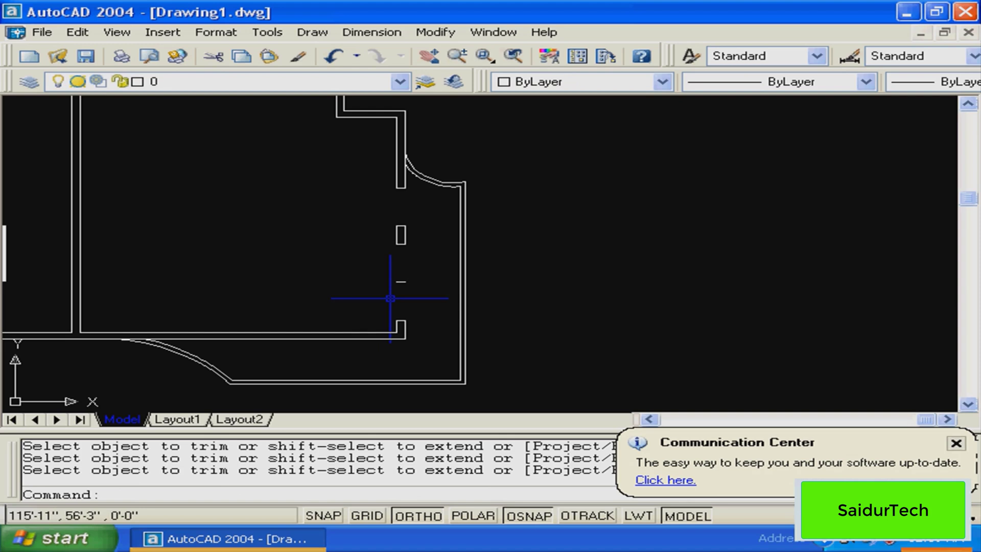
Erase the leftover midpoint line fragment inside the new right wall opening
left_click(410, 278)
type("e")
key("Return")
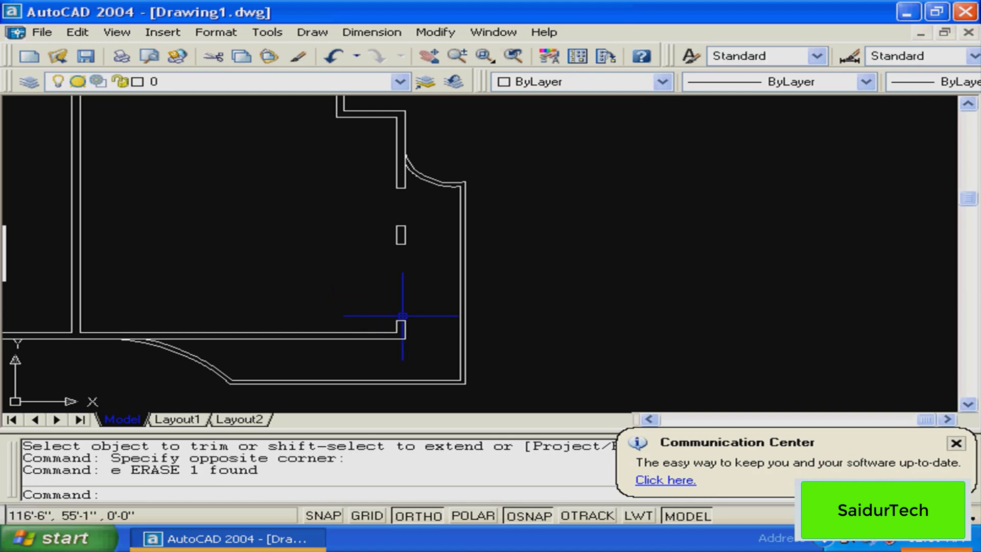
key("Escape")
Draw a vertical polyline crossing both faces of the lower-right room's bottom wall, above the balcony
mouse_move(402, 316)
middle_mouse_down()
mouse_move(399, 258)
mouse_move(406, 272)
mouse_move(478, 185)
mouse_move(508, 291)
mouse_move(406, 269)
mouse_move(438, 278)
middle_mouse_up()
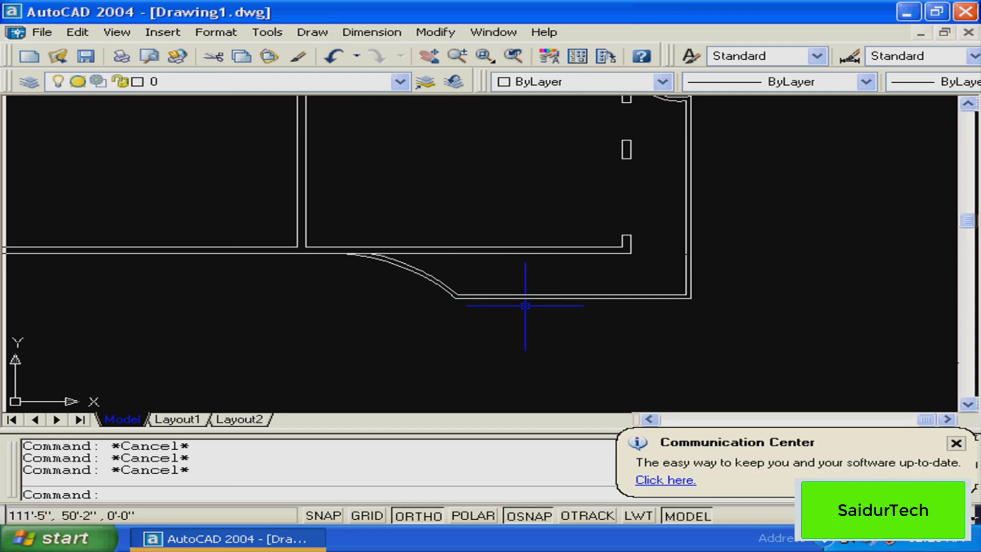
middle_click_drag(525, 305, 495, 332)
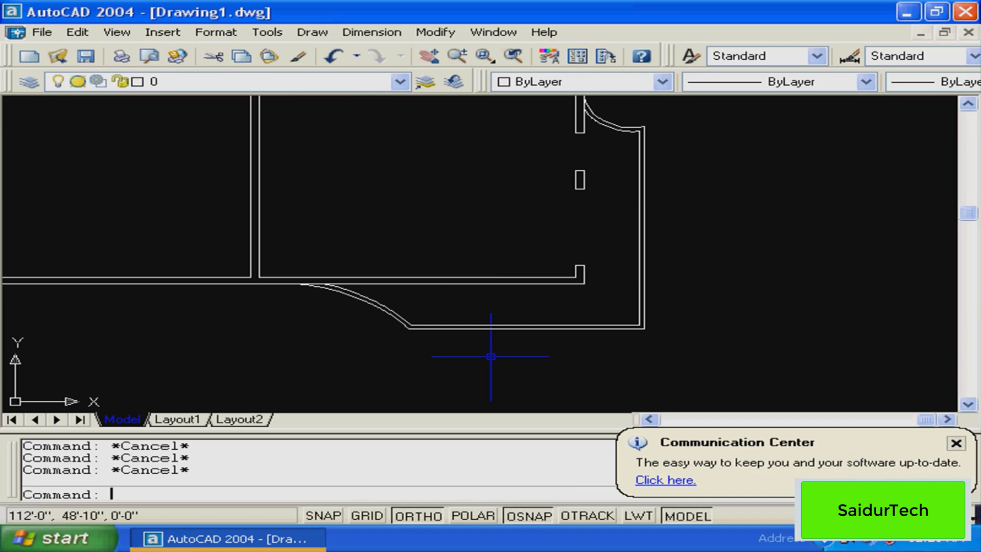
type("pl")
key("Return")
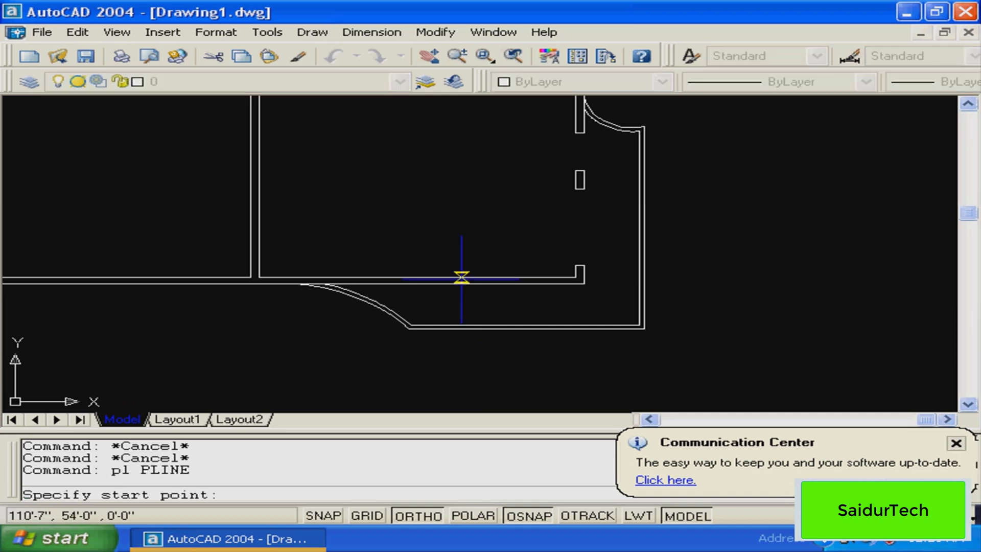
left_click(461, 277)
left_click(464, 325)
key("Return")
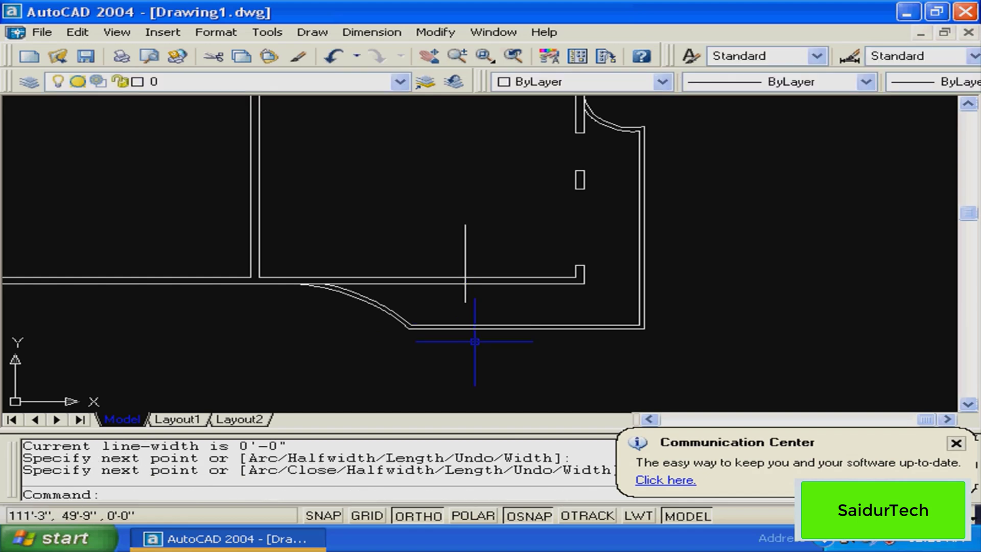
Offset the vertical line across the bottom wall 3' to both sides
type("o")
key("Return")
type("3'")
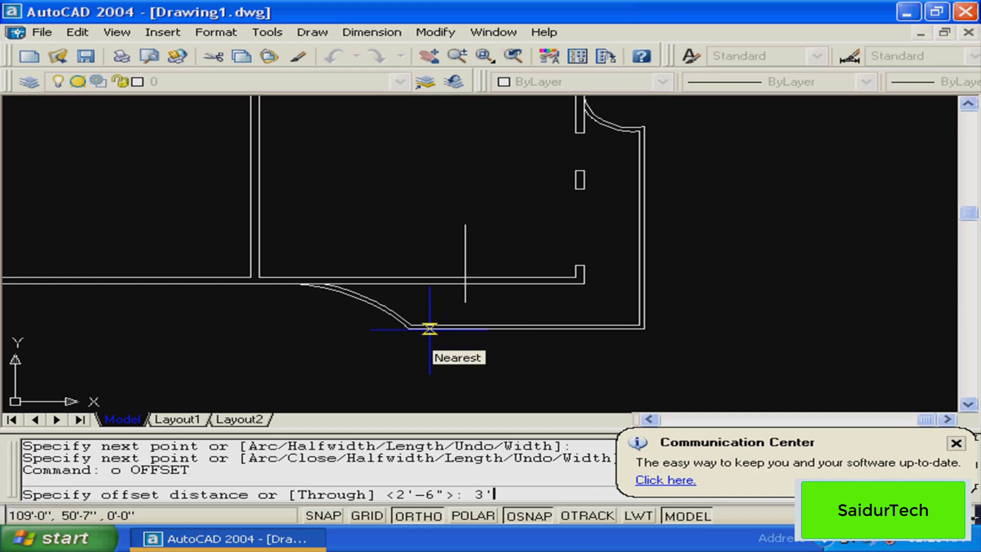
key("Return")
left_click(481, 250)
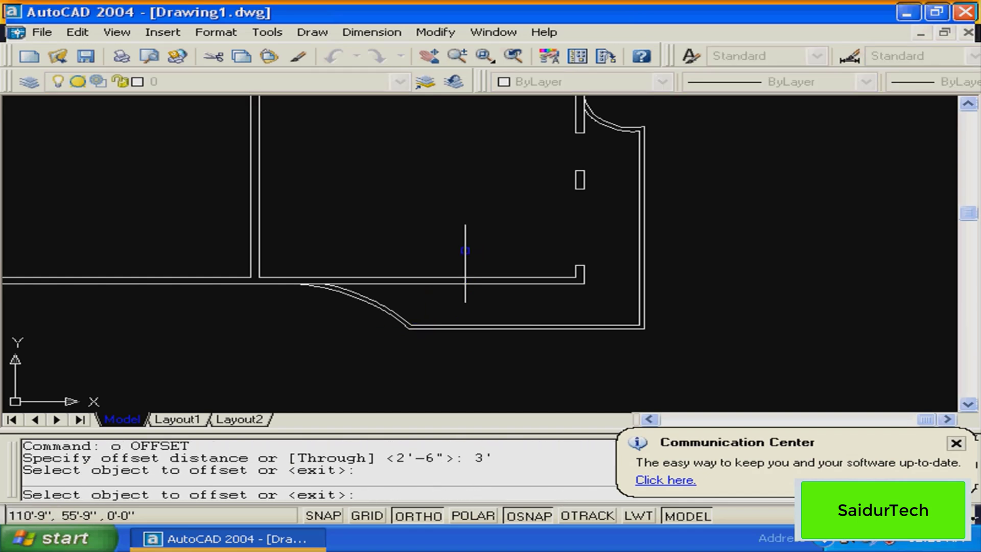
left_click(465, 250)
left_click(466, 261)
left_click(465, 260)
left_click(439, 260)
key("Escape")
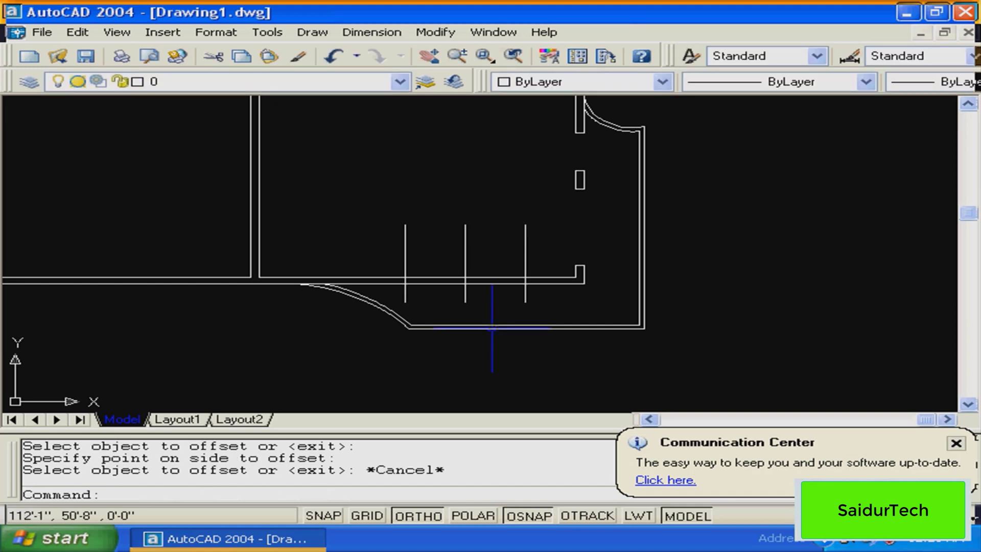
key("Escape")
key("Escape")
Trim the bottom wall between the two outer vertical lines, and trim the line ends back to the wall faces
type("t")
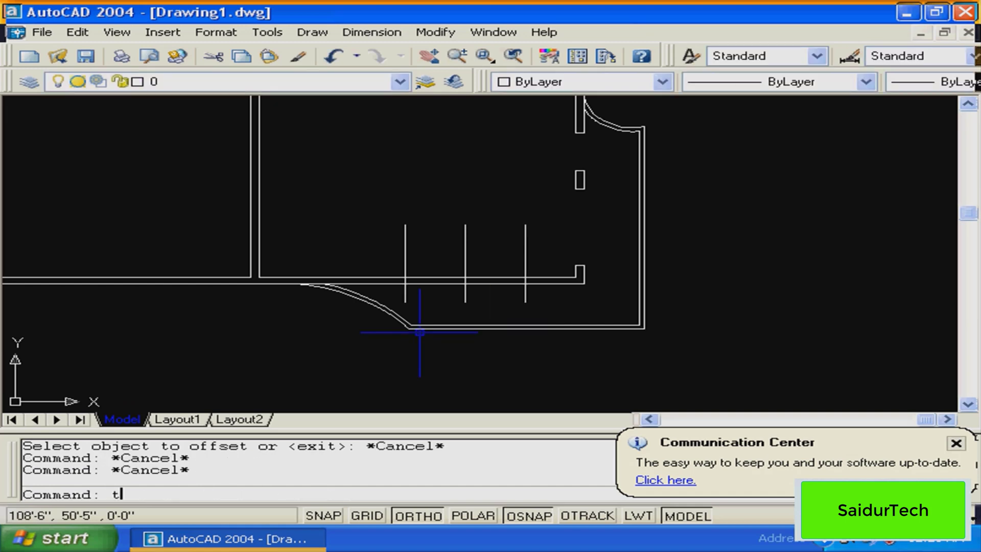
type("r")
key("Return")
left_click(569, 307)
left_click(383, 245)
key("Return")
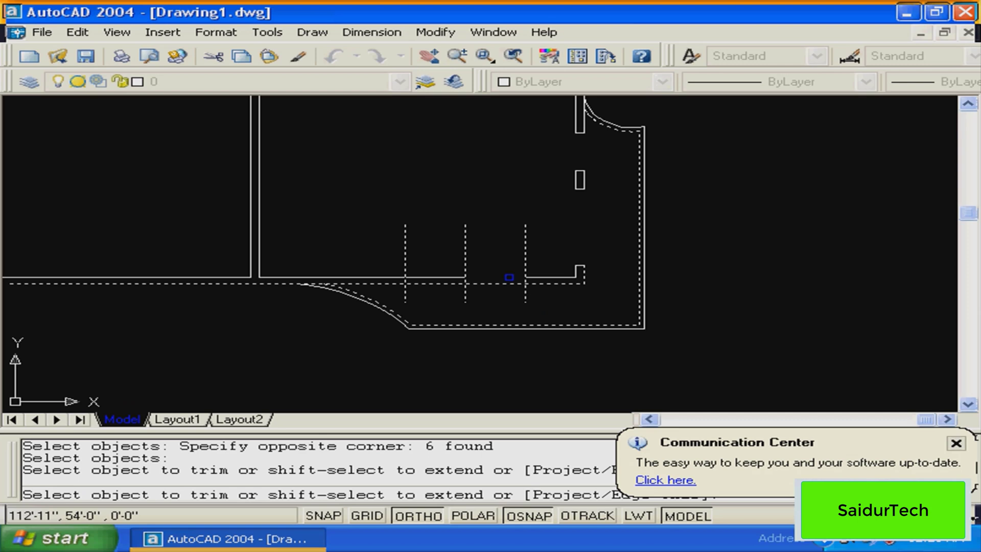
left_click(510, 278)
left_click(530, 258)
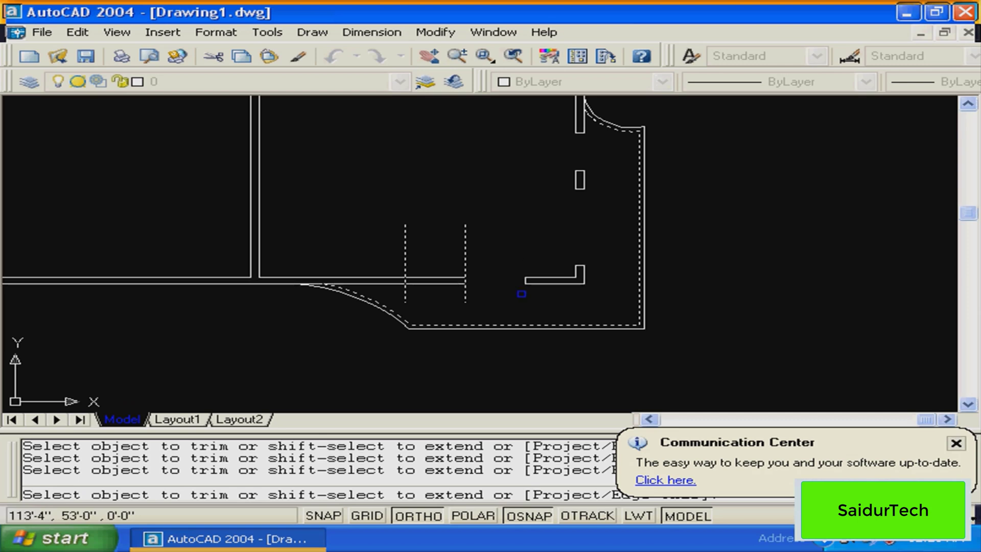
left_click(465, 295)
left_click(465, 296)
left_click(407, 257)
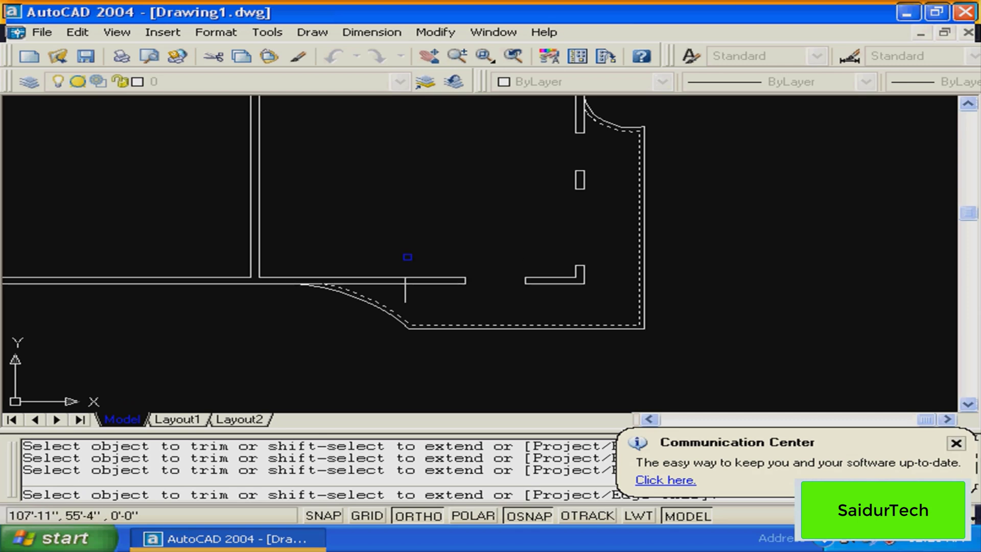
left_click(405, 295)
left_click(434, 280)
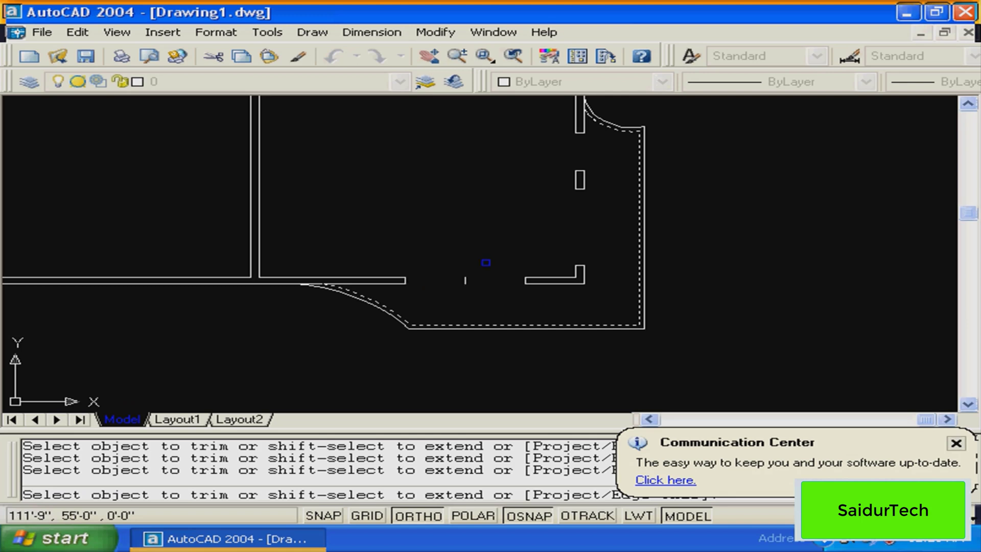
key("Return")
Erase the leftover middle line fragment inside the bottom wall opening
left_click(486, 262)
left_click(452, 286)
type("e")
key("Return")
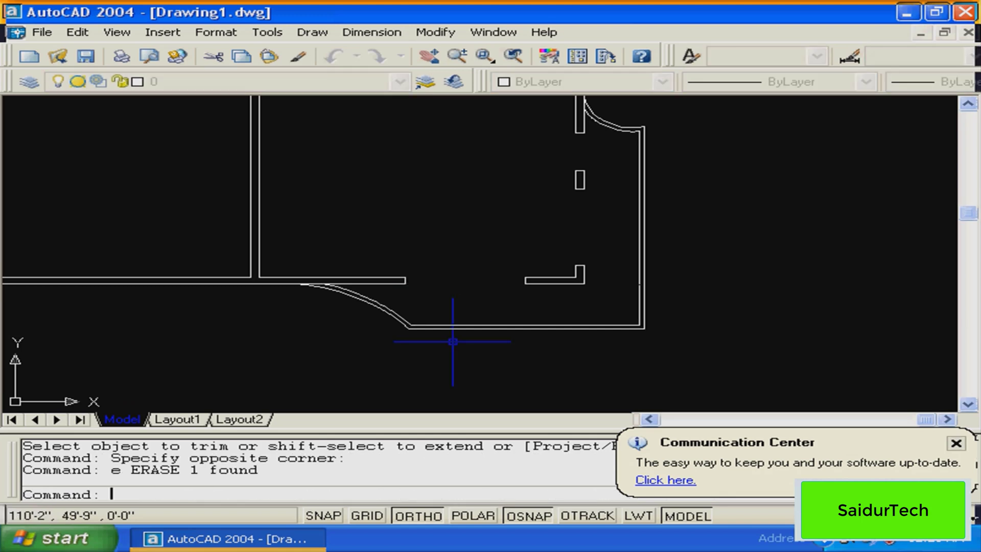
Examine the whole floor plan and the openings cut into its walls
middle_click_drag(447, 292, 443, 380)
scroll(467, 305, "down", 2)
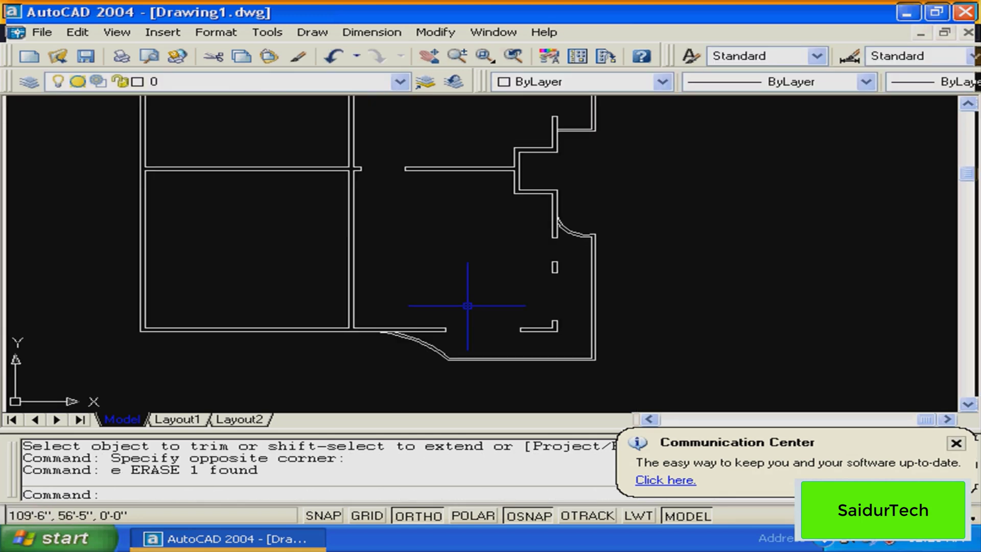
scroll(452, 303, "up", 1)
scroll(452, 303, "down", 5)
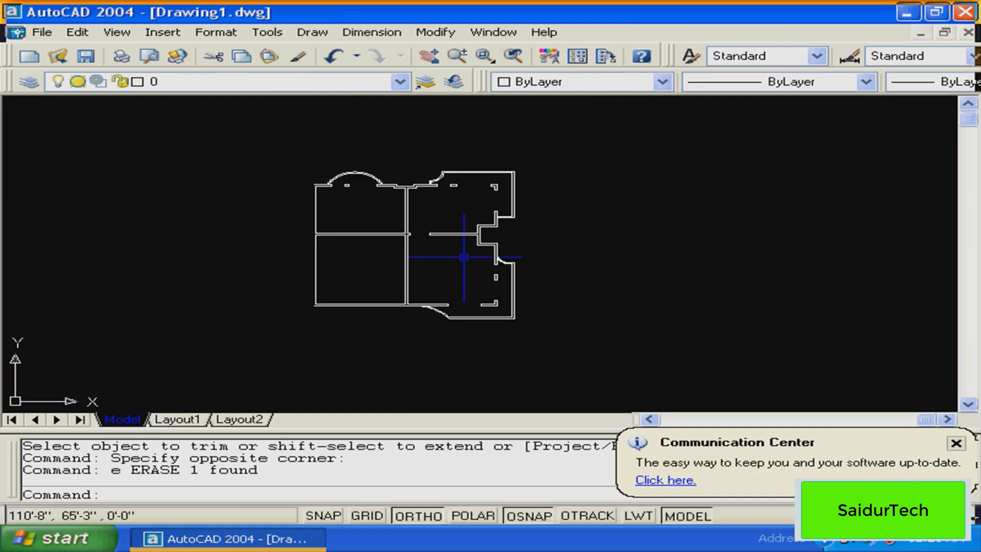
scroll(463, 257, "up", 2)
middle_click_drag(422, 202, 493, 270)
scroll(456, 233, "down", 2)
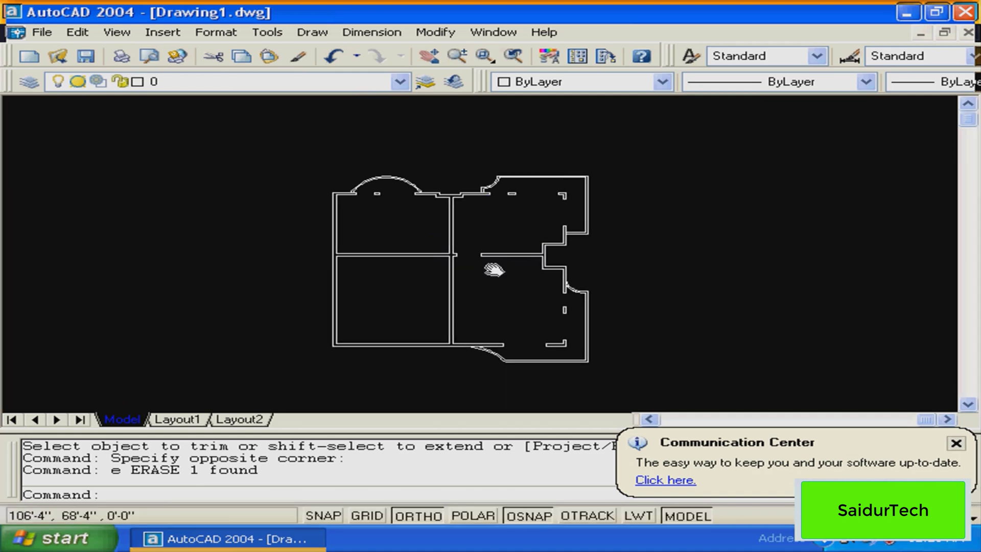
scroll(489, 309, "up", 2)
scroll(489, 310, "down", 2)
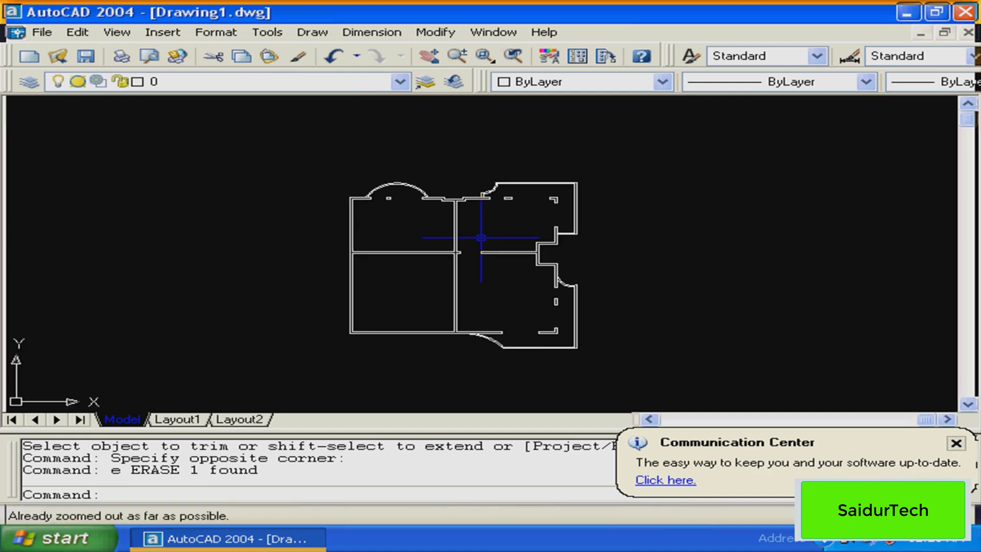
middle_click_drag(480, 238, 509, 214)
scroll(447, 236, "up", 3)
scroll(466, 207, "down", 2)
scroll(467, 214, "up", 3)
scroll(432, 255, "down", 2)
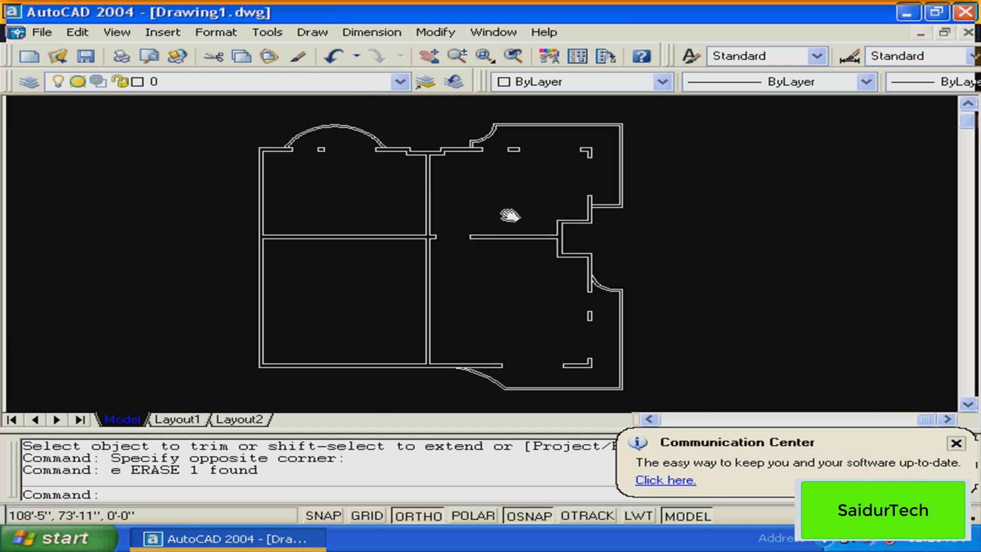
middle_click_drag(454, 247, 456, 257)
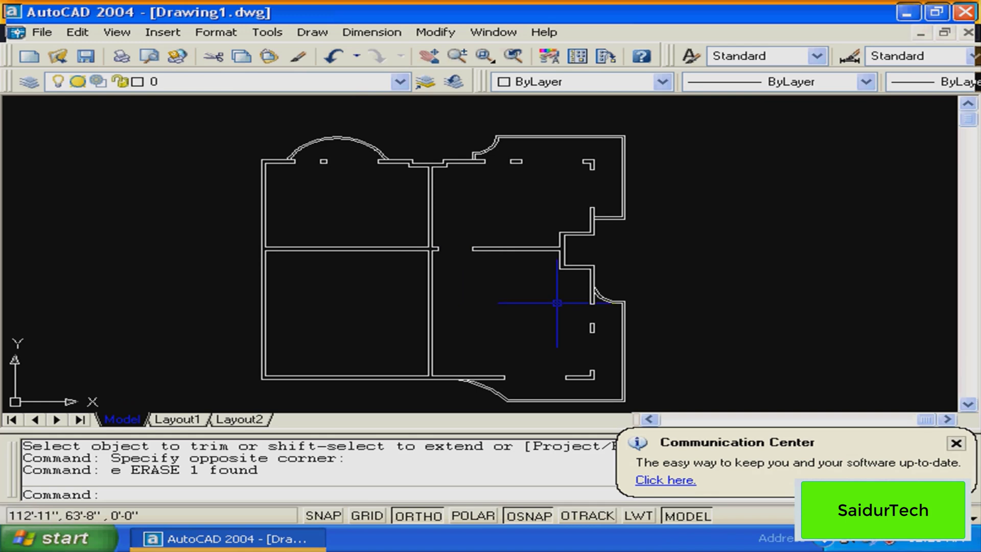
scroll(455, 233, "up", 2)
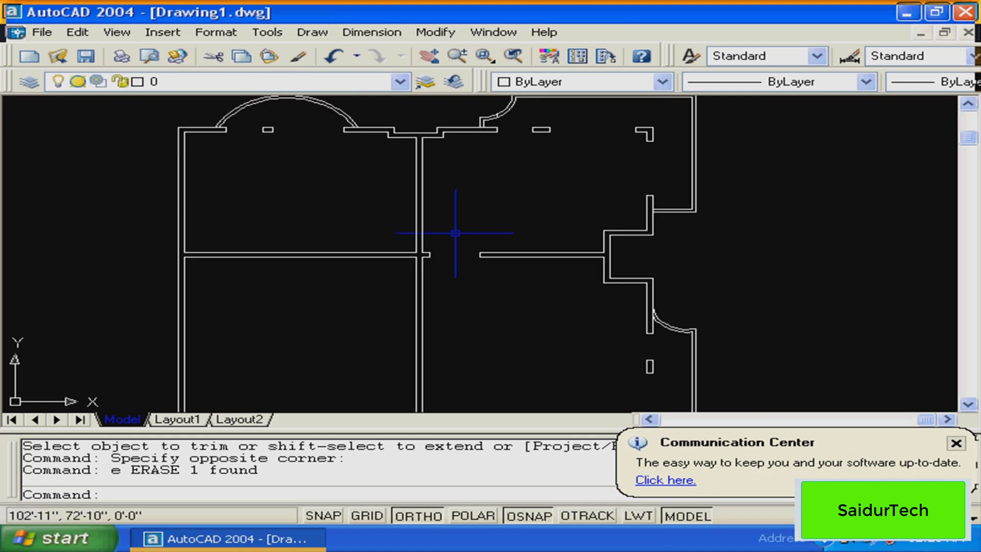
scroll(456, 233, "down", 2)
middle_click_drag(497, 238, 538, 225)
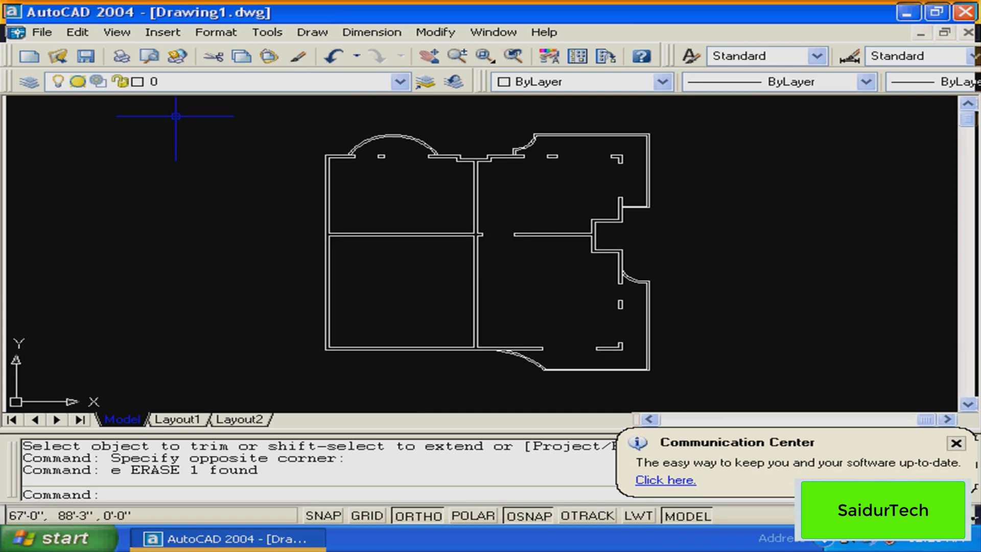
Create a new layer named wall
left_click(30, 81)
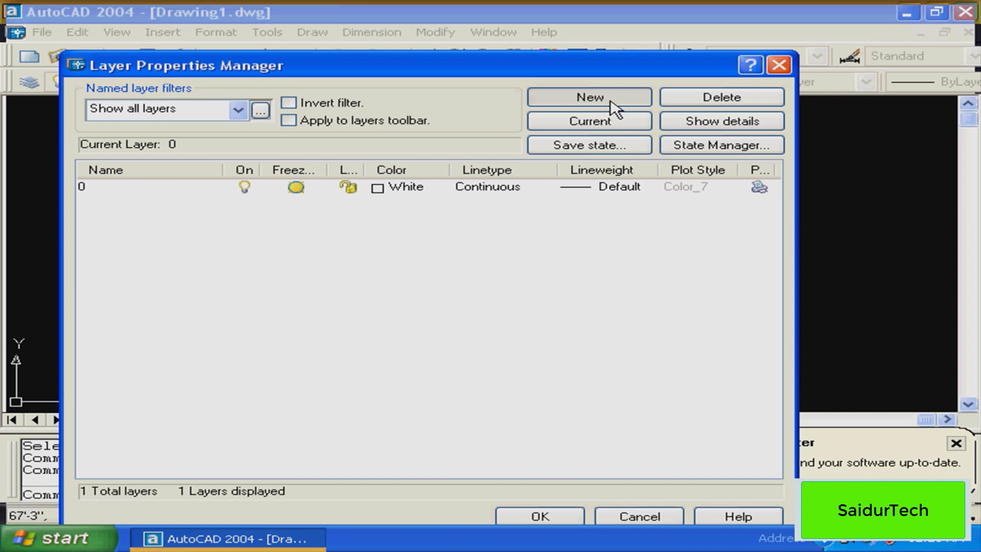
left_click(612, 105)
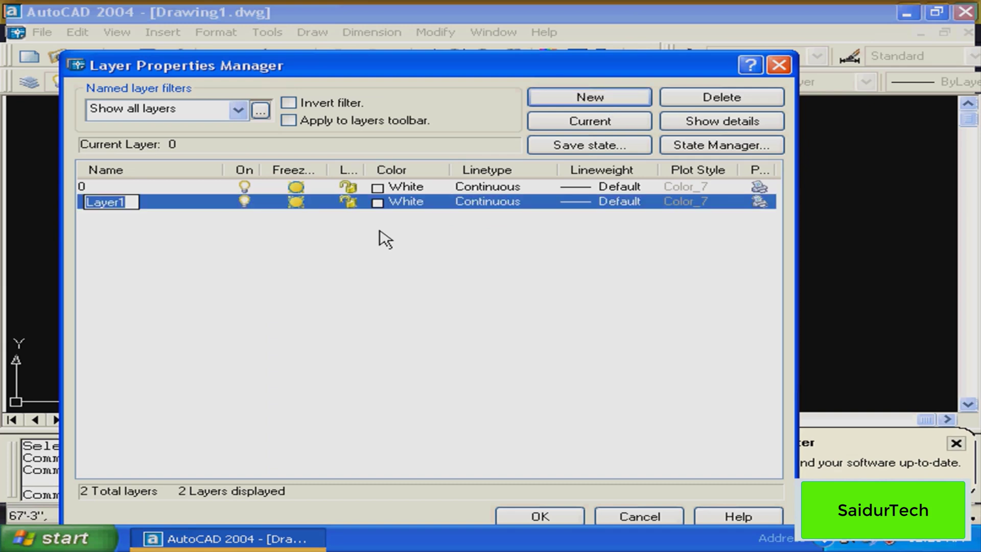
type("w")
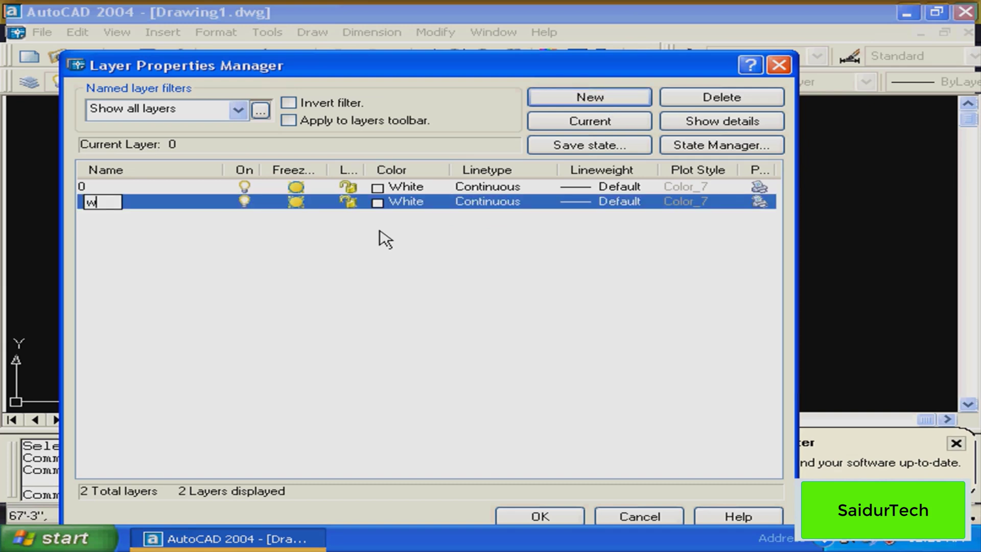
type("all")
Add another new layer below wall, make it current and open its name for editing
left_click(593, 101)
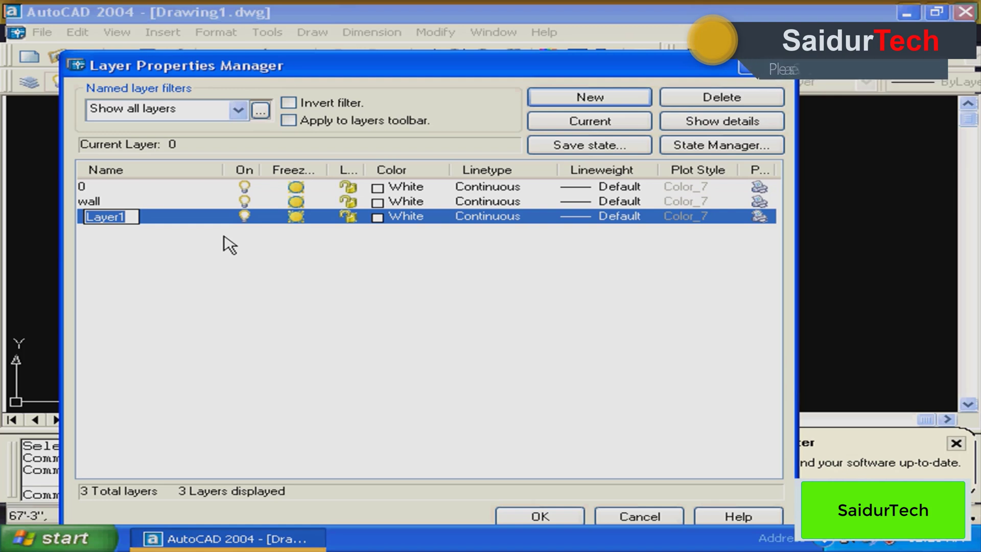
left_click(82, 213)
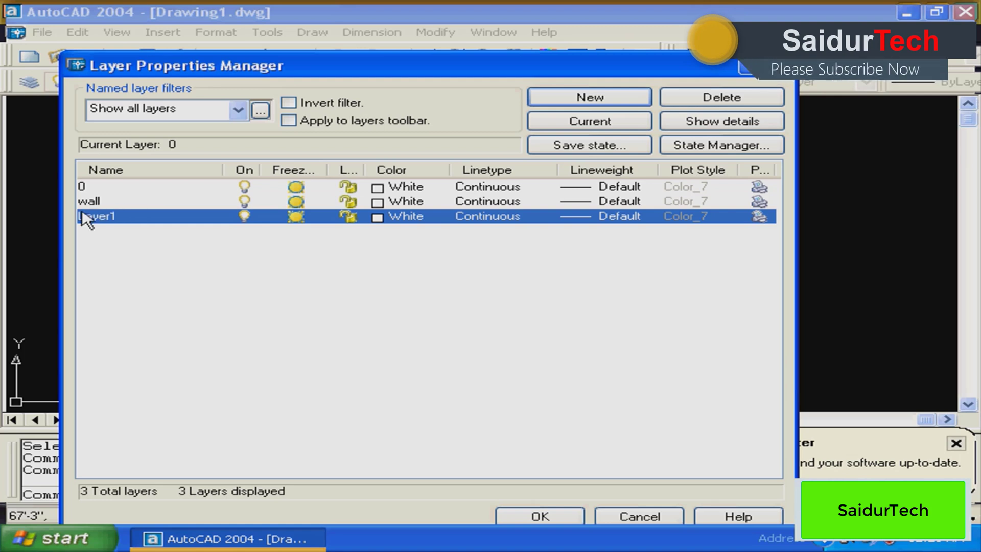
double_click(107, 218)
left_click(107, 219)
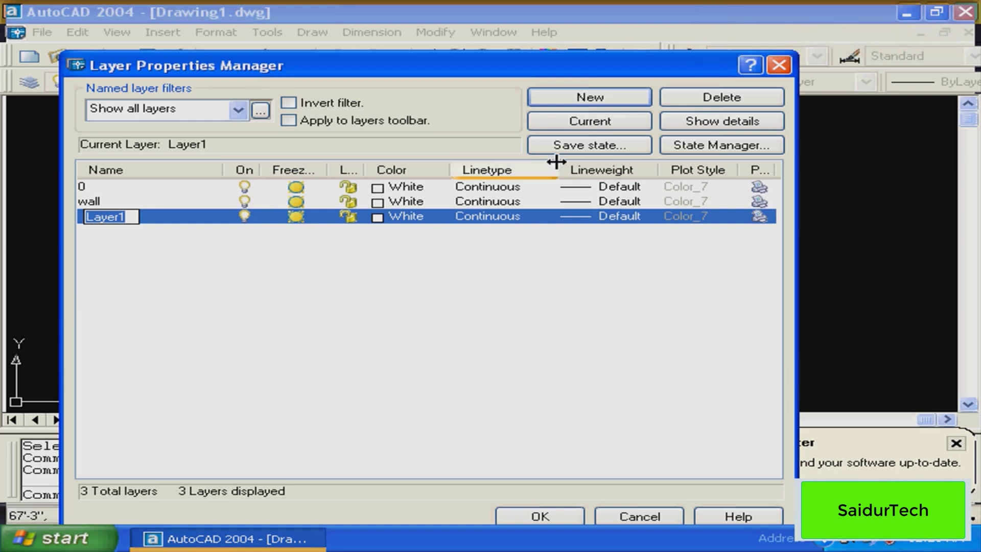
Try to delete the current Layer1, and create a new layer named balcony
left_click(713, 98)
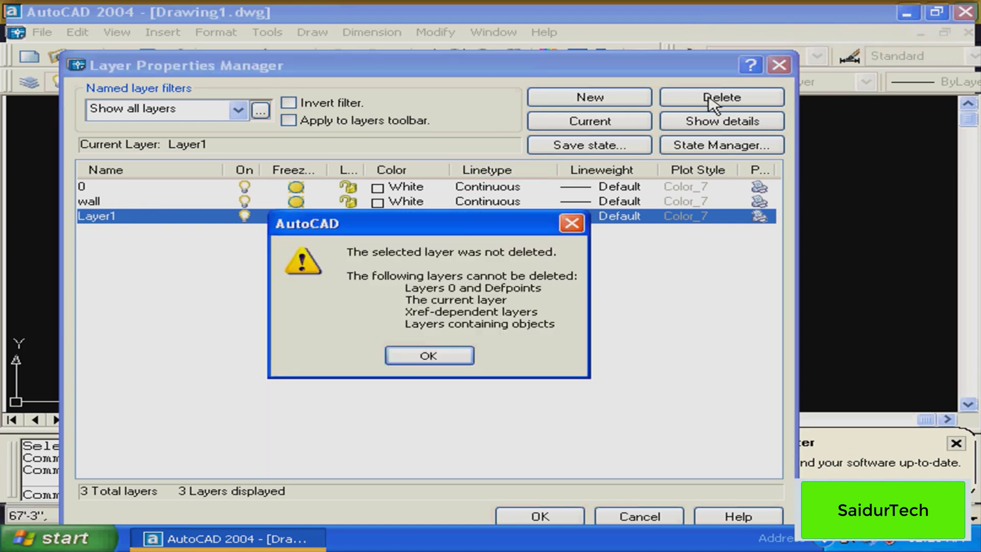
left_click(462, 360)
left_click(602, 99)
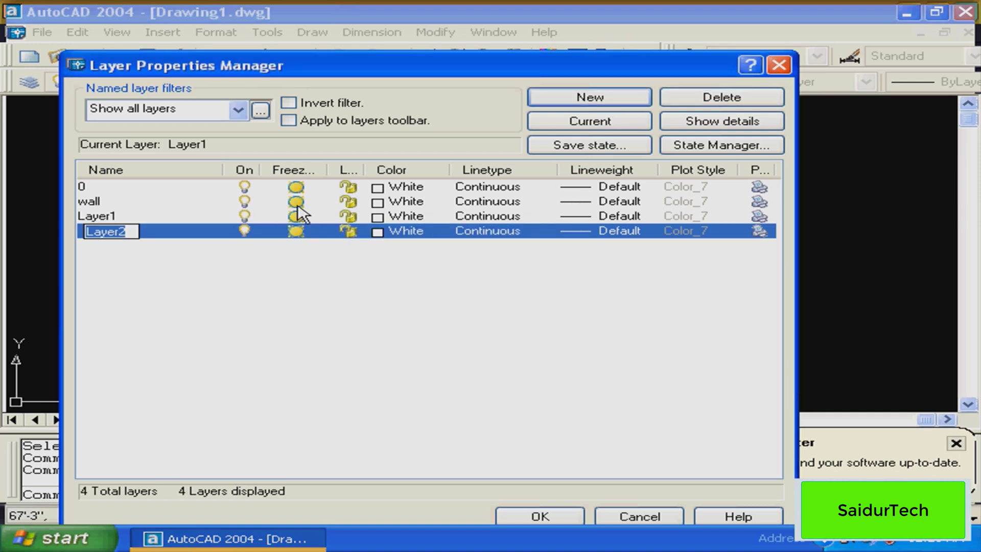
type("b")
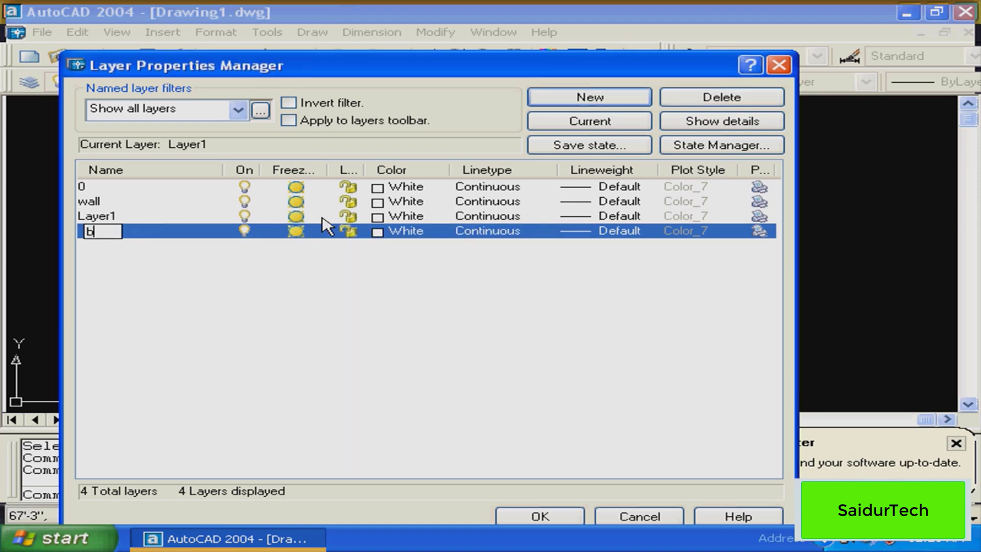
type("alcony")
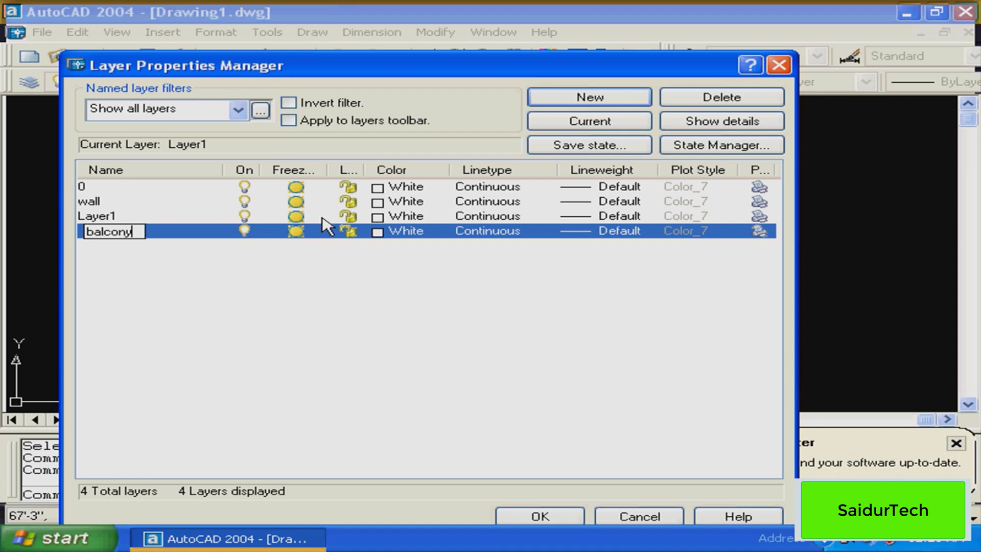
key("Return")
Add two more layers named door and window, and accept the layer list
left_click(599, 95)
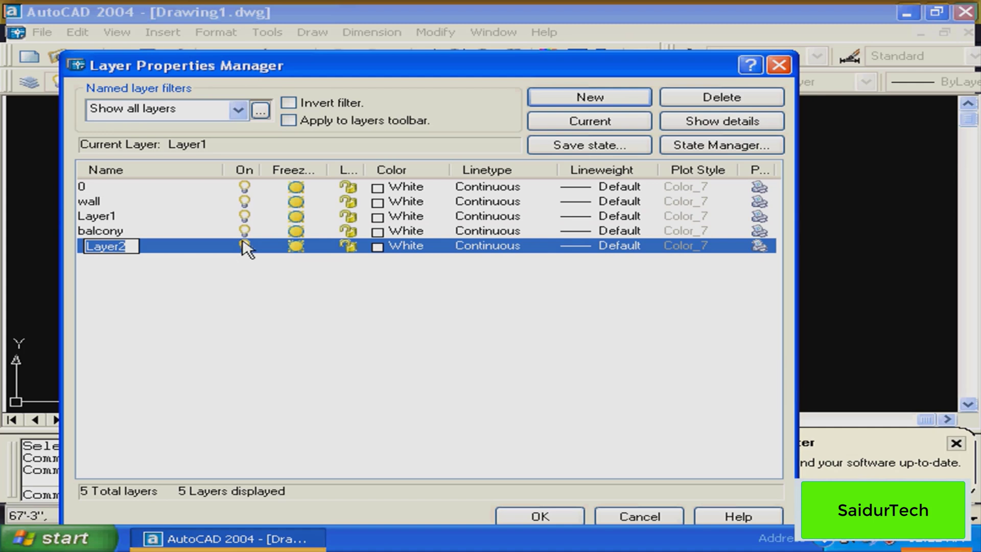
type("doo")
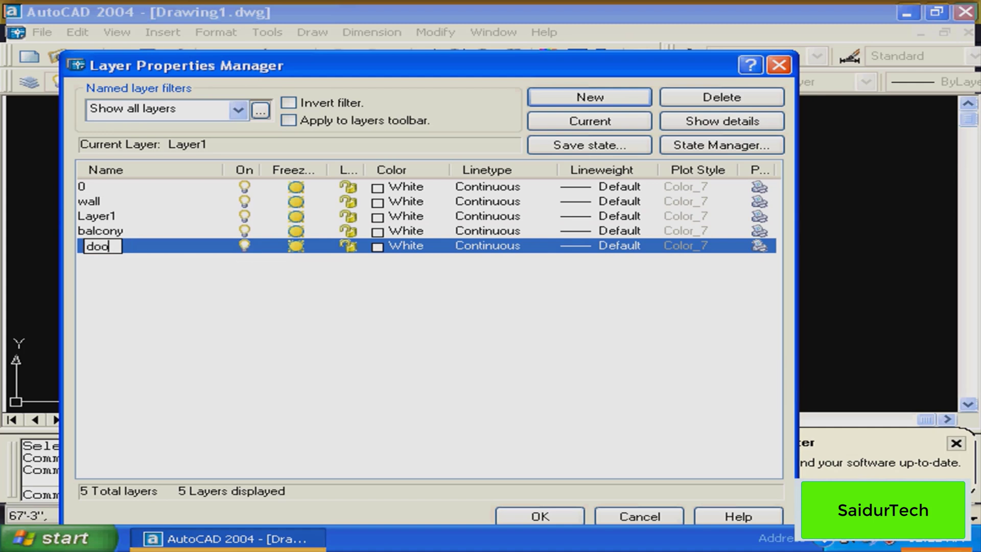
type("r")
left_click(577, 97)
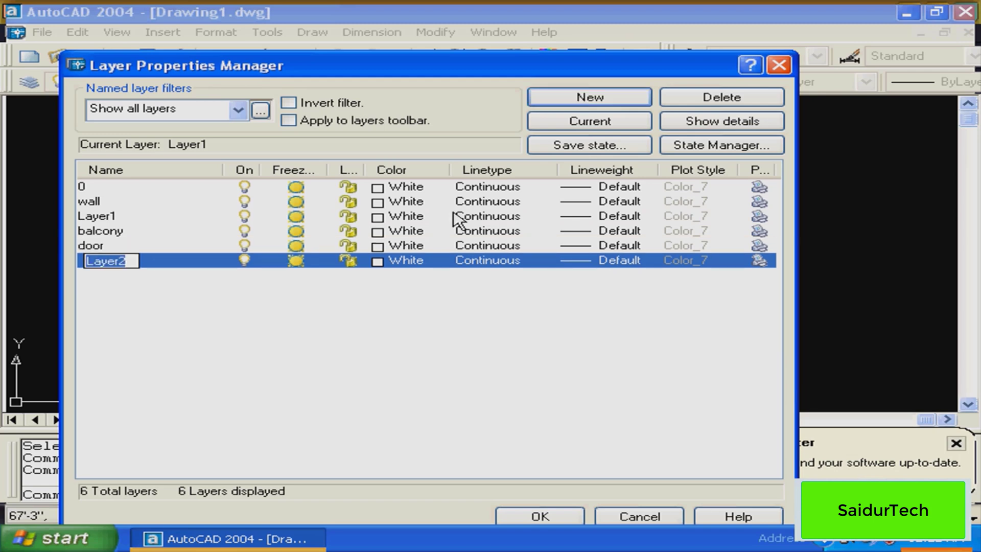
type("win")
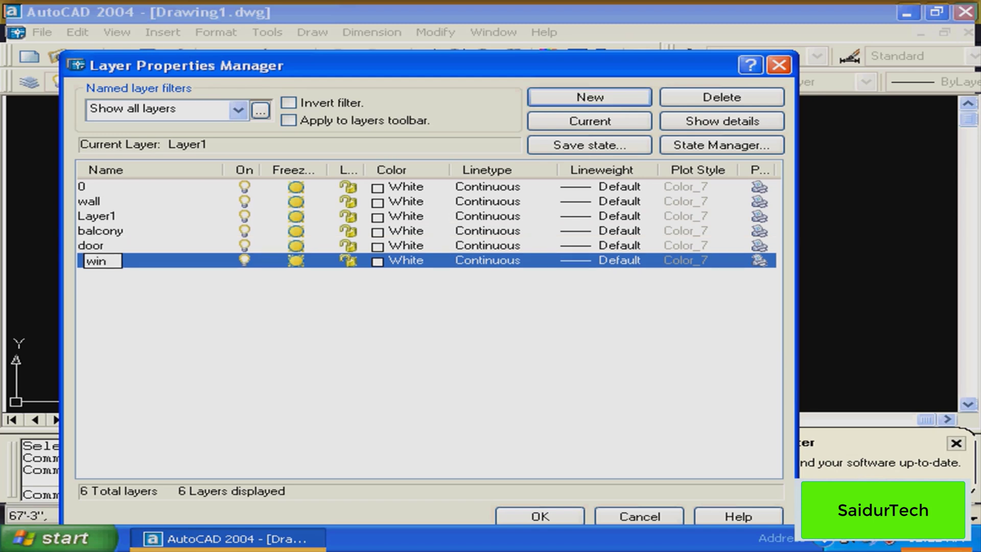
type("dow")
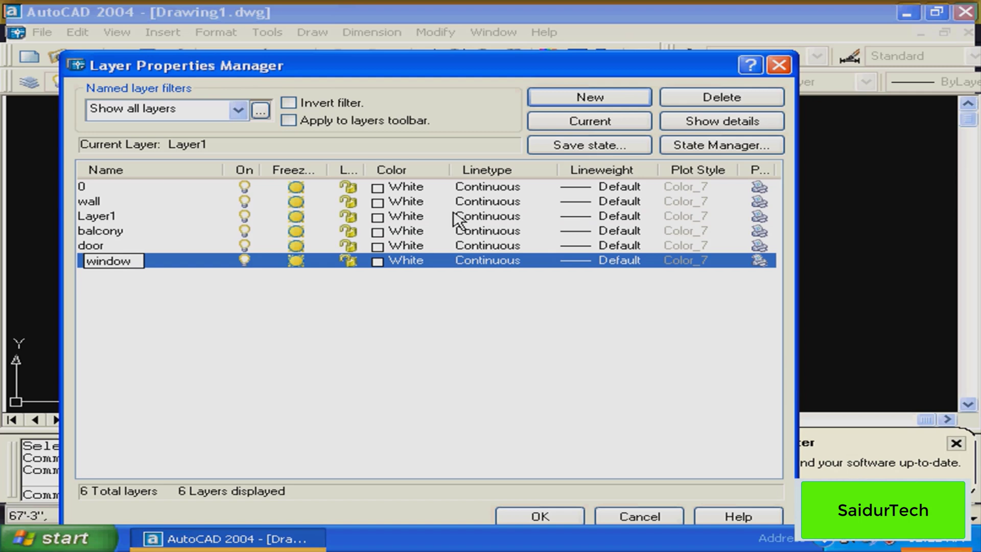
key("Return")
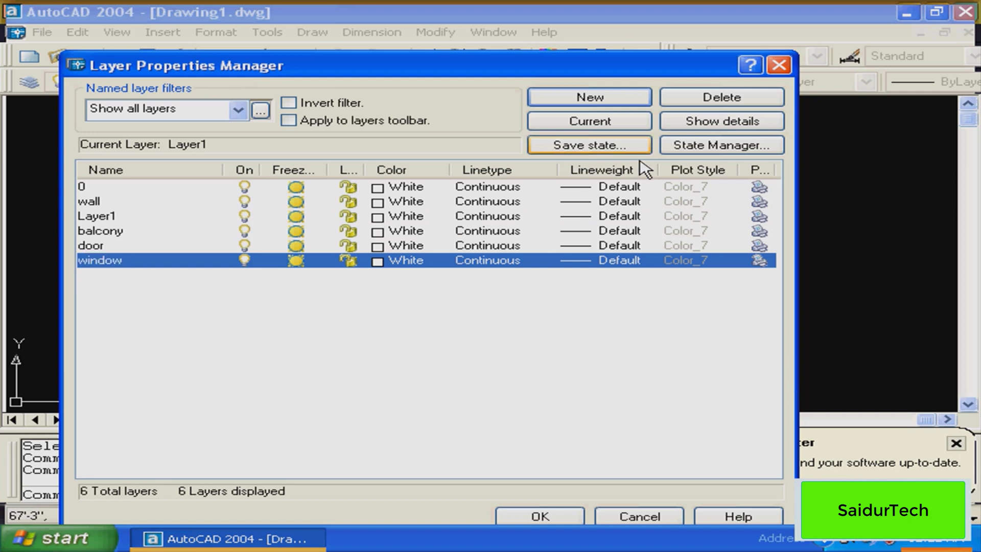
left_click(532, 518)
key("Escape")
Move the double outlines of the three balconies to the balcony layer
middle_click_drag(501, 223, 434, 302)
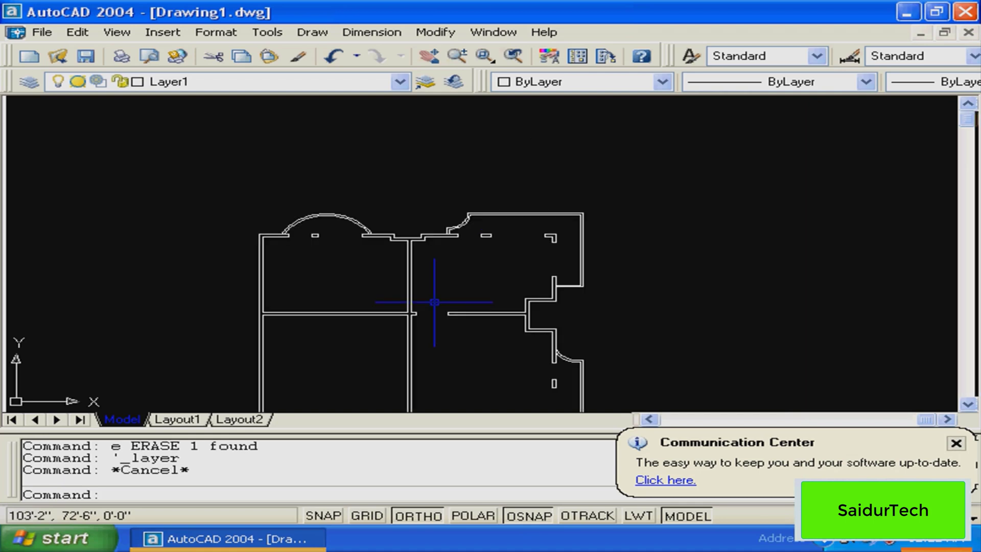
key("Escape")
middle_click_drag(387, 282, 454, 243)
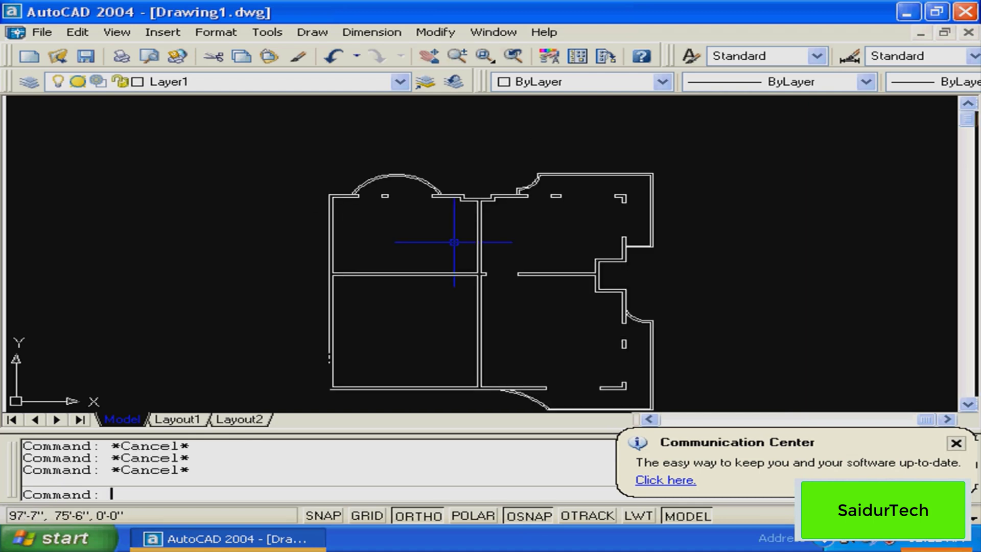
left_click(427, 185)
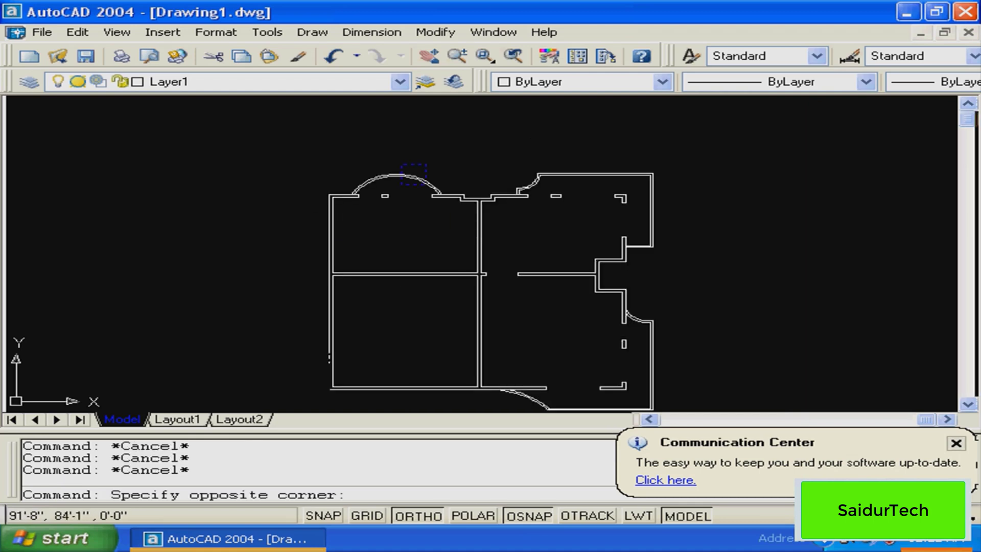
left_click(401, 165)
left_click(625, 165)
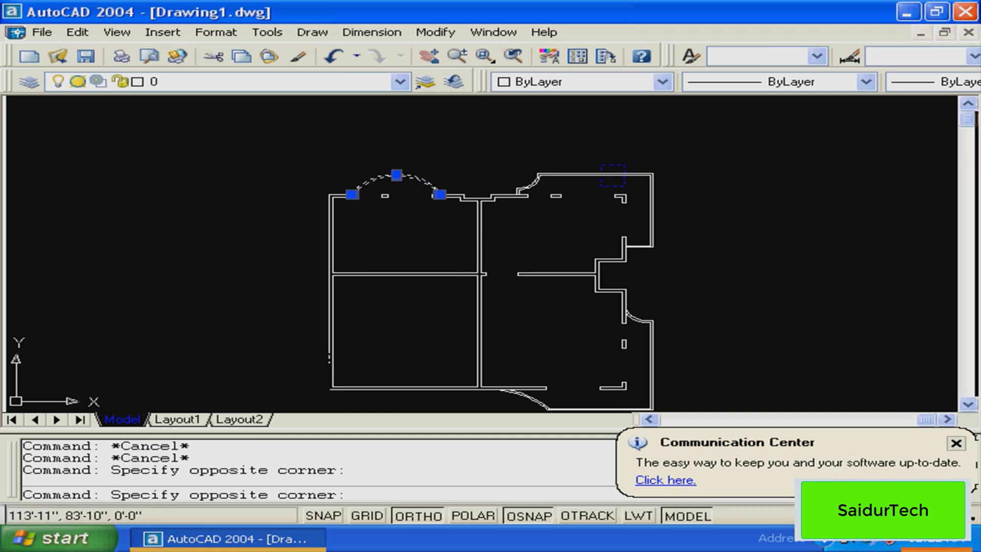
left_click(602, 186)
middle_click_drag(541, 265, 435, 200)
left_click(571, 289)
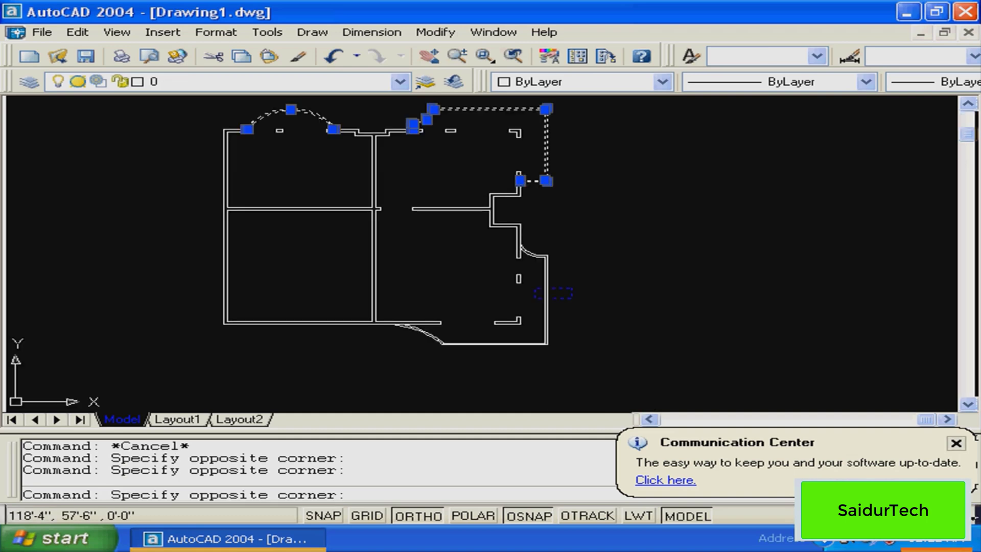
left_click(534, 298)
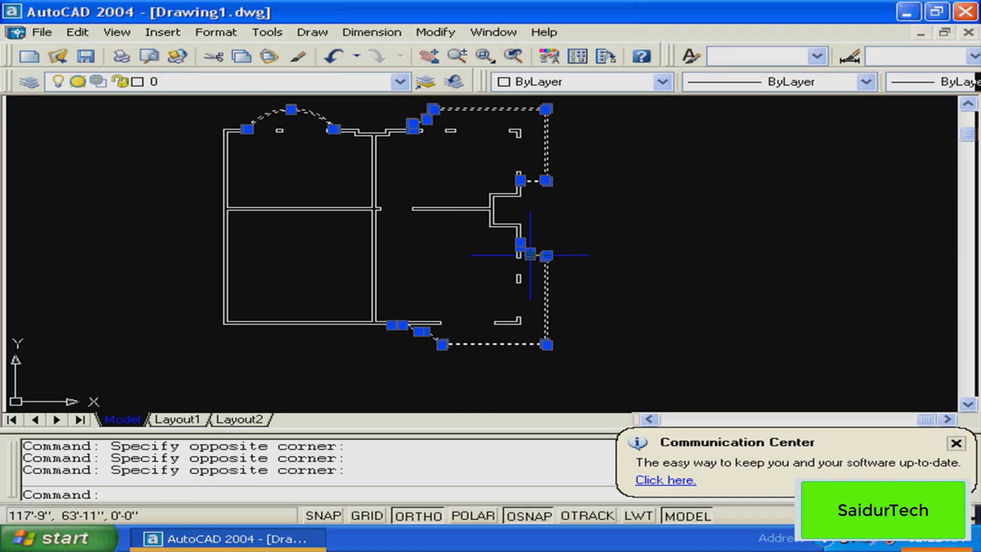
middle_click_drag(529, 255, 540, 271)
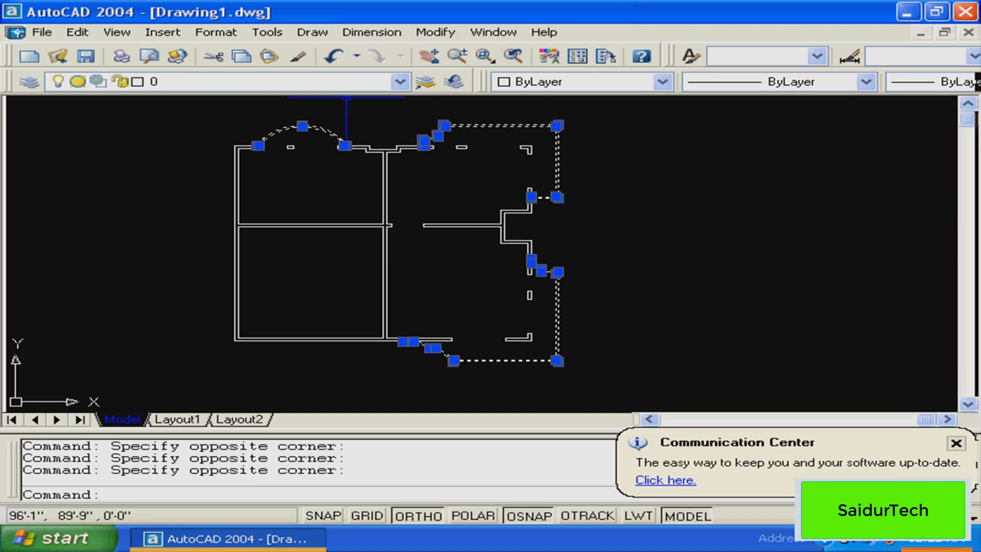
left_click(327, 81)
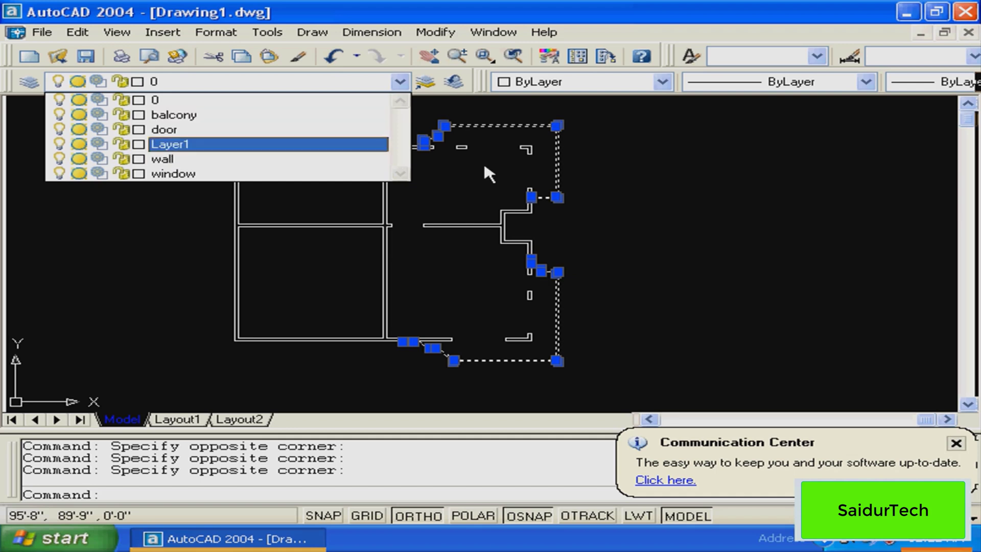
left_click(234, 117)
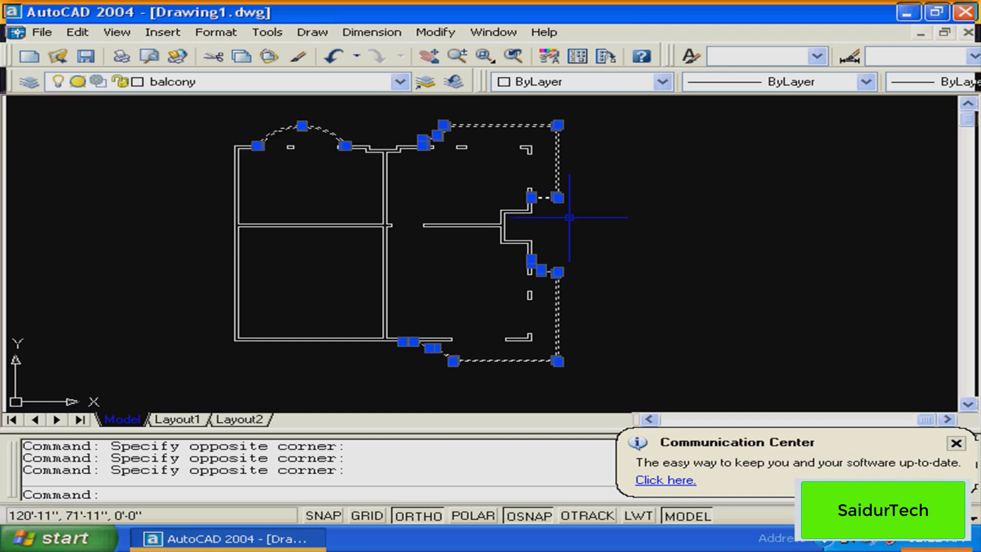
key("Escape")
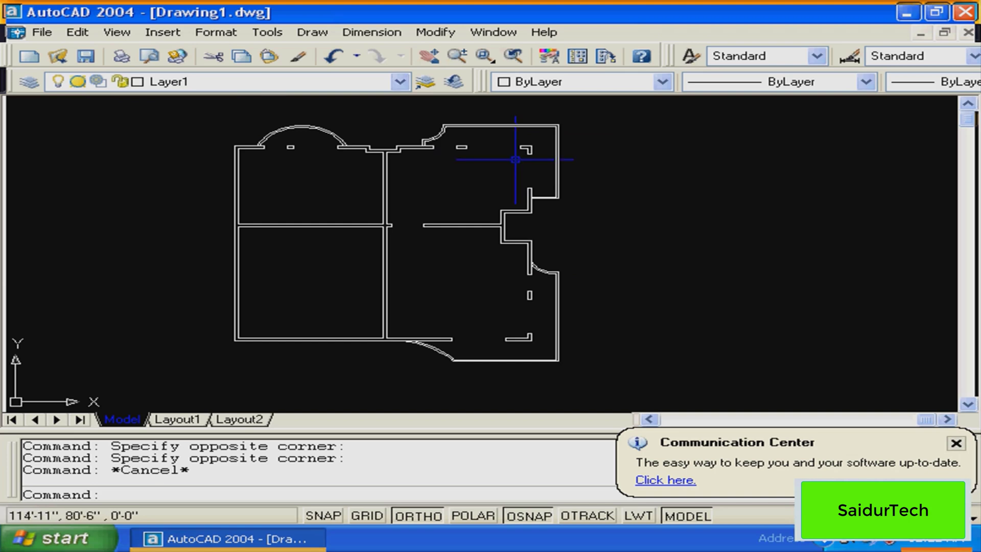
Check the layer assignment of the three balcony outlines by selecting them, and clear the selection
left_click(557, 152)
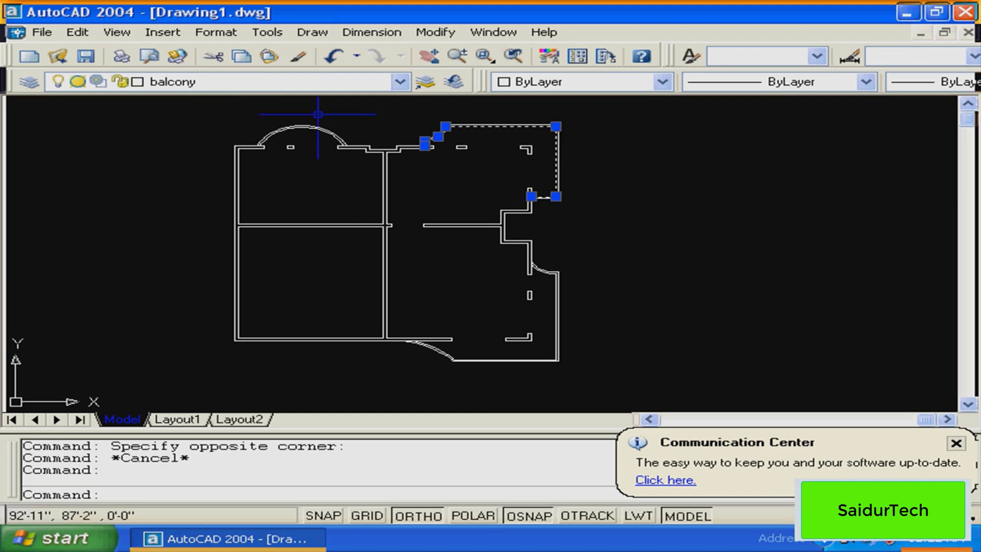
left_click_drag(318, 114, 311, 135)
left_click(578, 138)
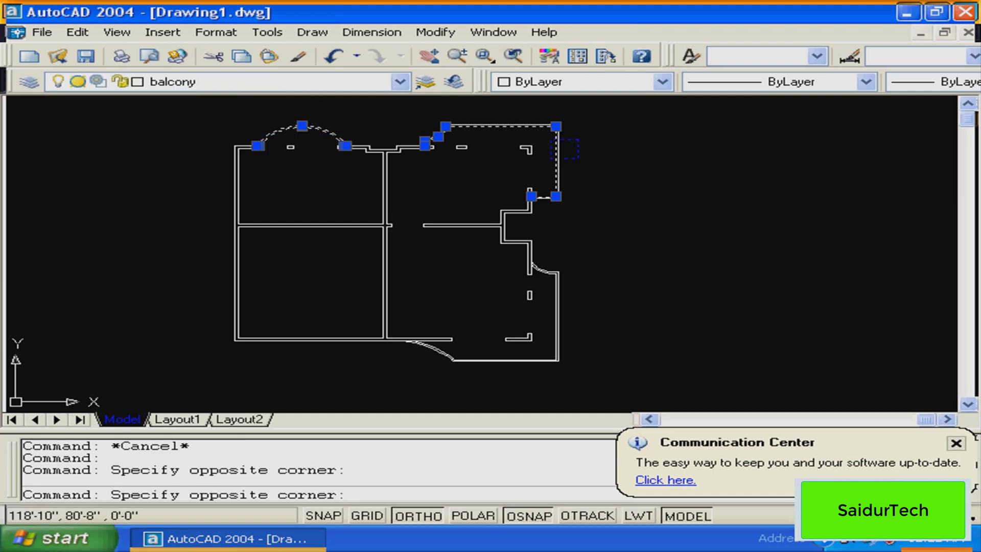
left_click(552, 157)
left_click(608, 313)
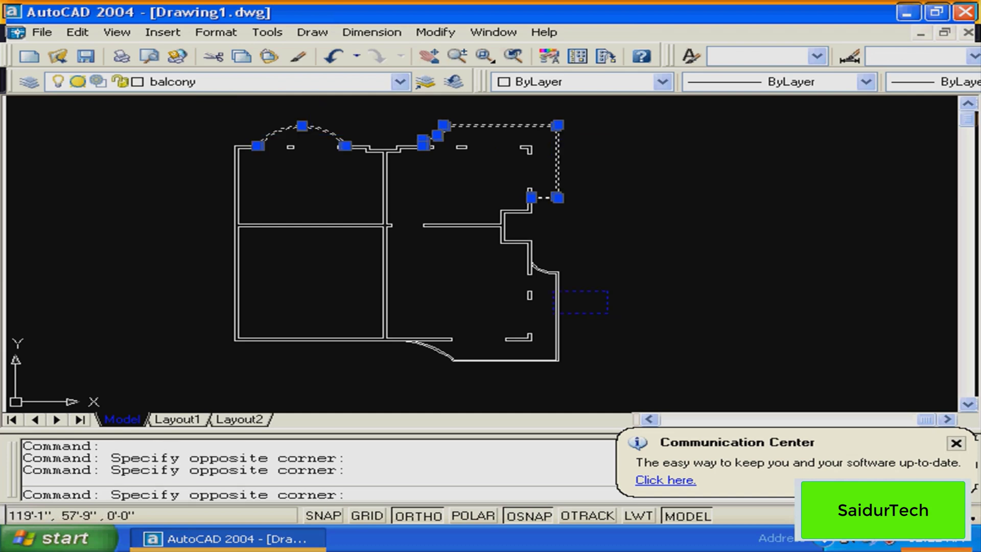
left_click(548, 315)
key("Escape")
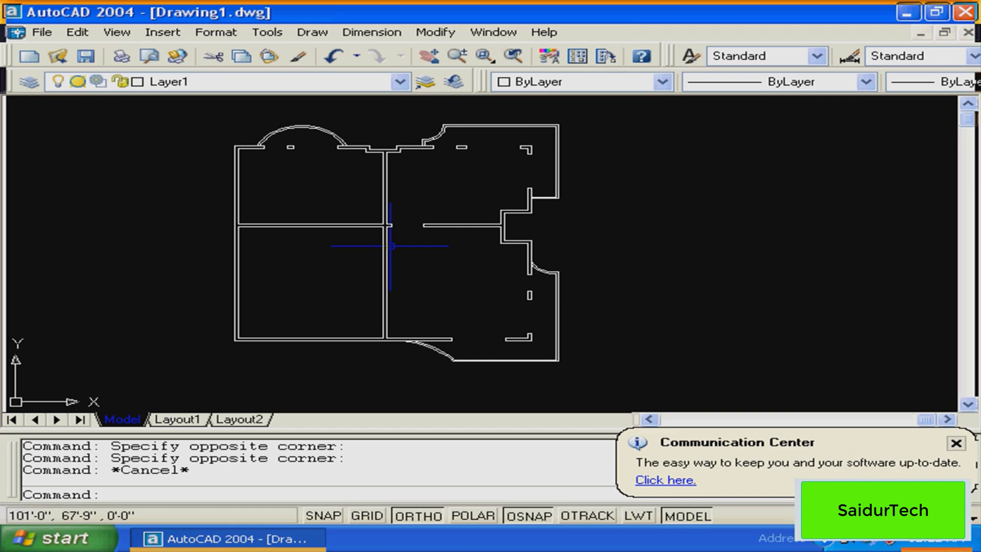
middle_click_drag(391, 246, 427, 251)
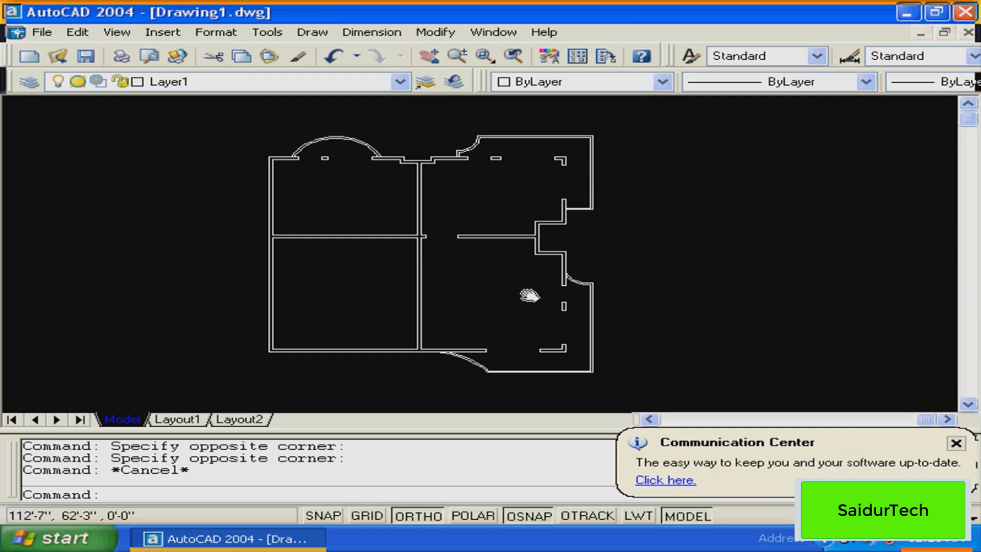
middle_click_drag(530, 295, 527, 292)
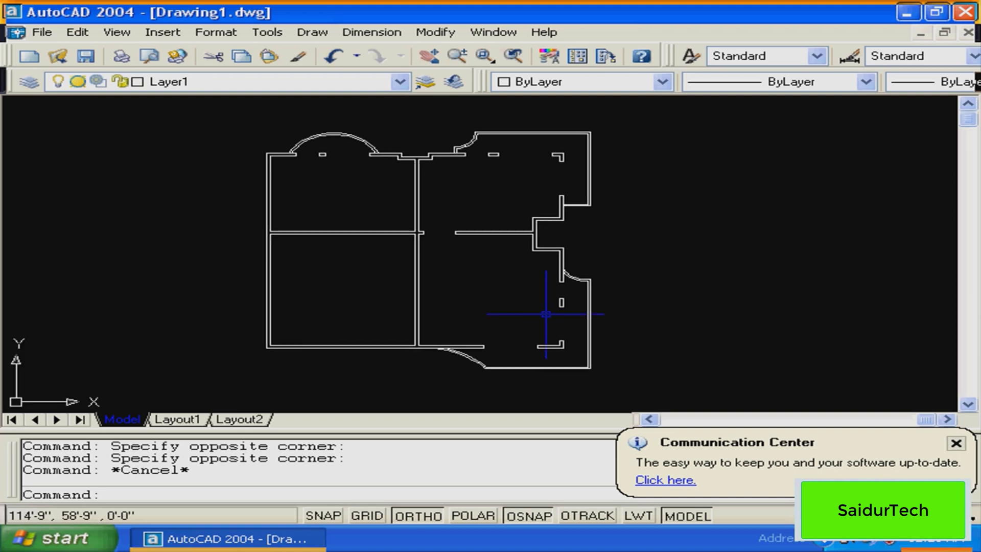
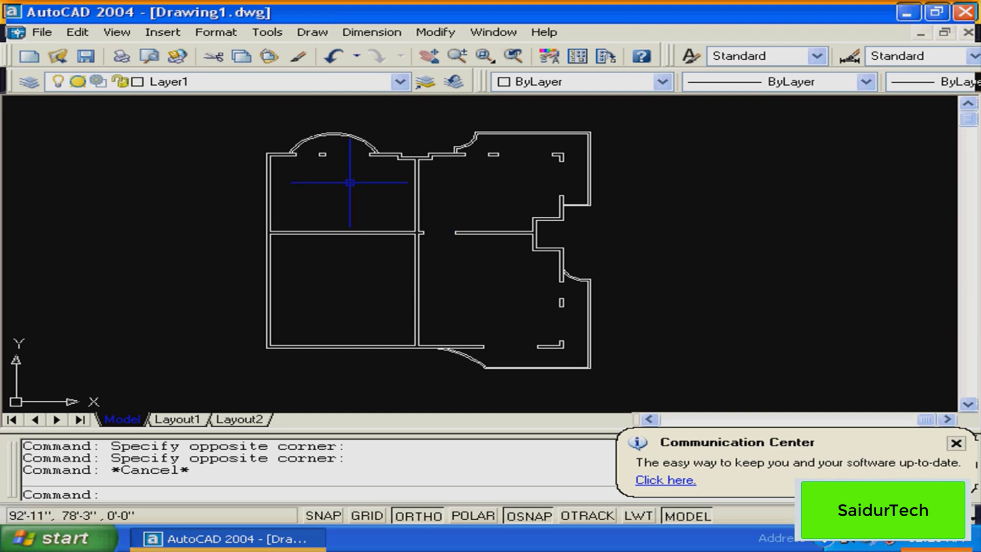
left_click(492, 201)
left_click(269, 278)
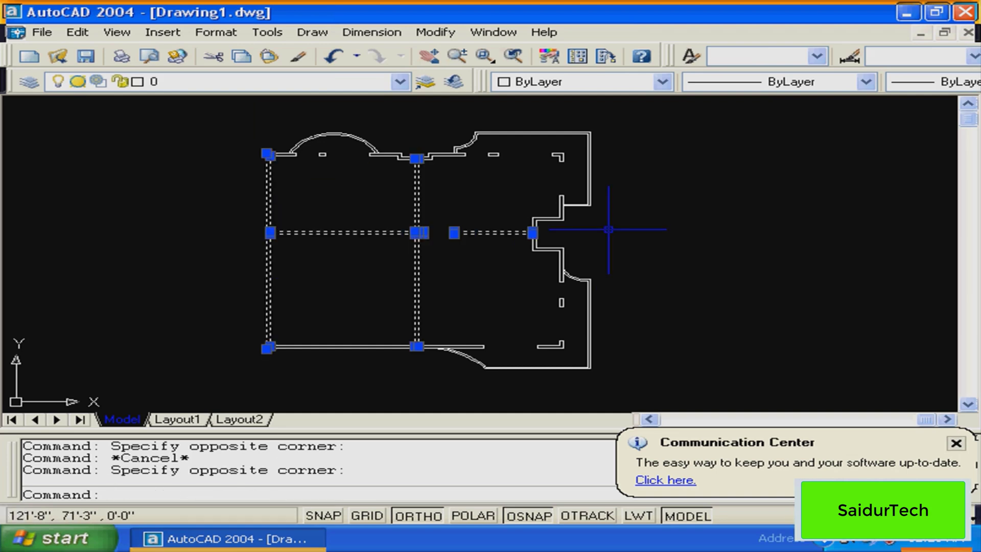
left_click(715, 111)
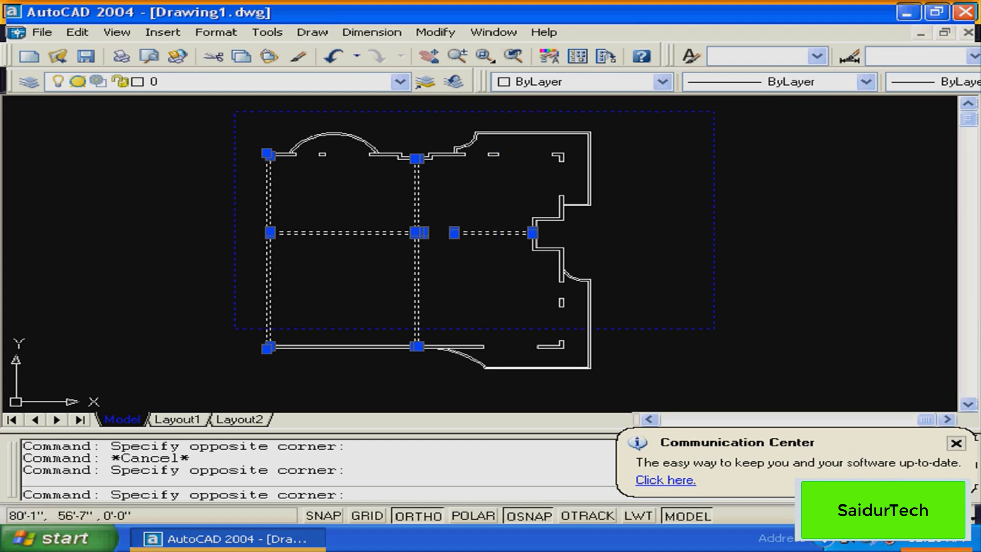
left_click(235, 328)
type("r")
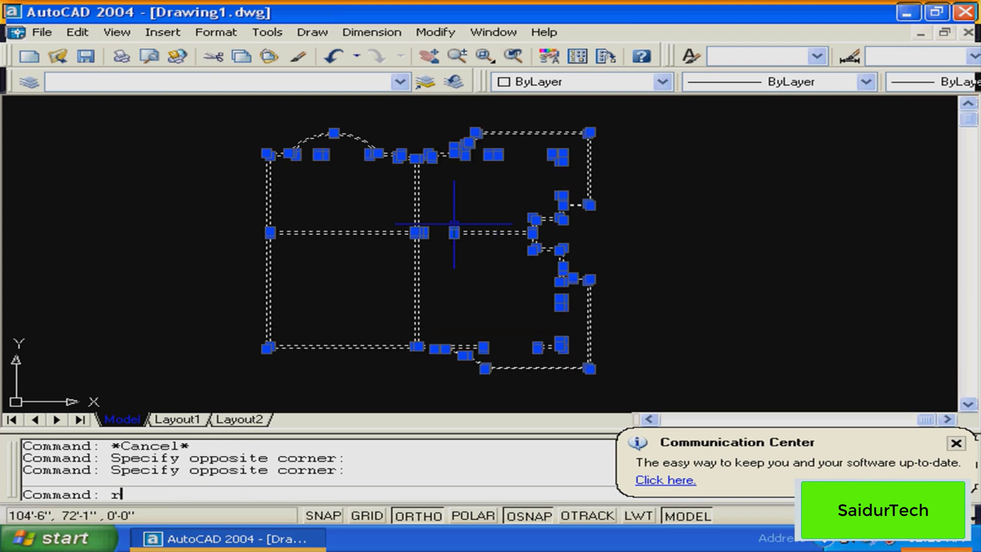
key("Return")
left_click(541, 132)
left_click(532, 137)
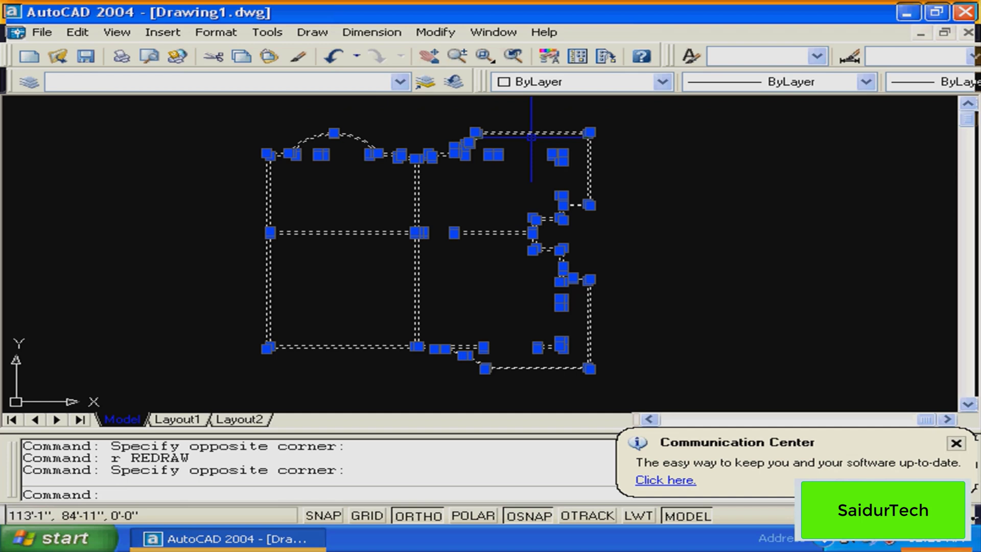
left_click(531, 132)
key("Escape")
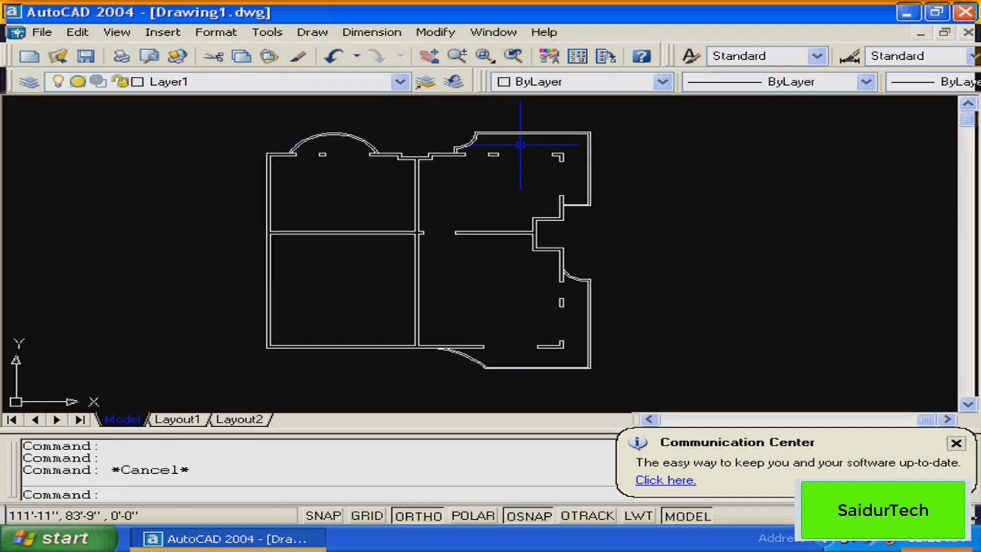
left_click(566, 152)
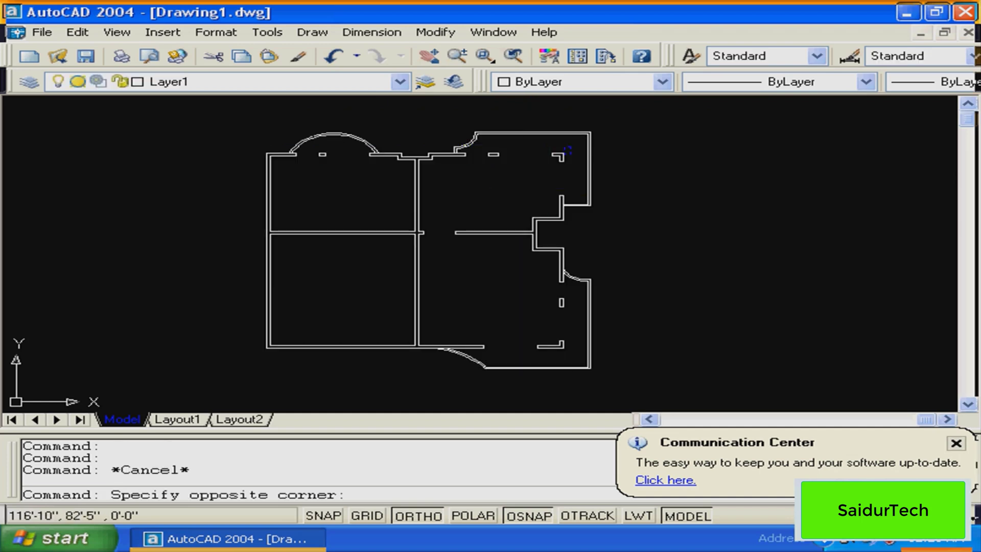
left_click(553, 163)
left_click(506, 151)
left_click(488, 158)
left_click(432, 147)
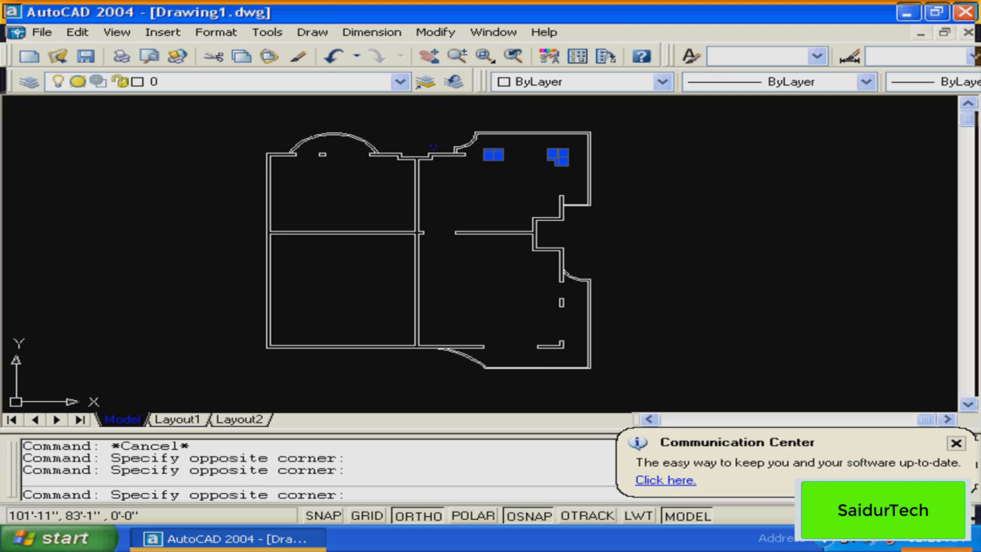
left_click(339, 153)
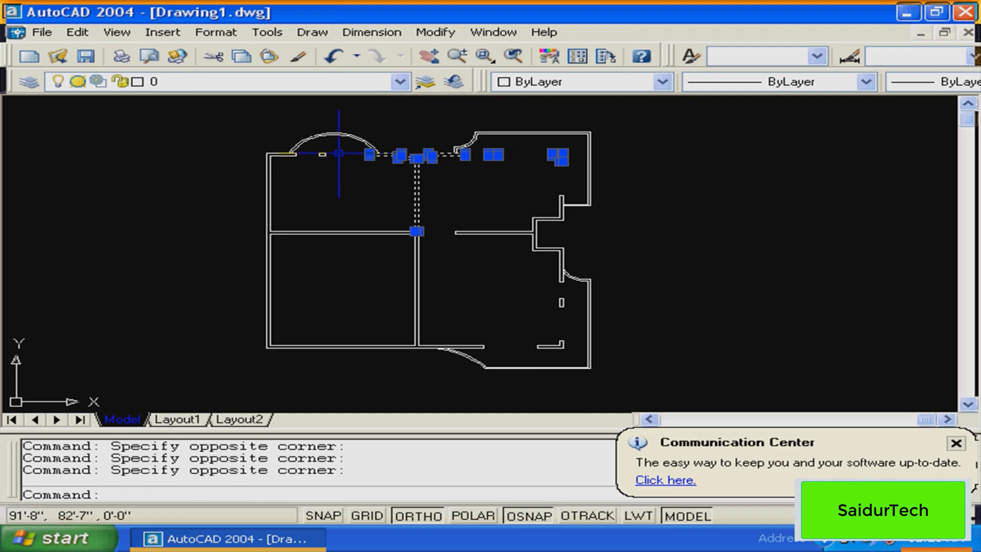
left_click(269, 181)
left_click(280, 155)
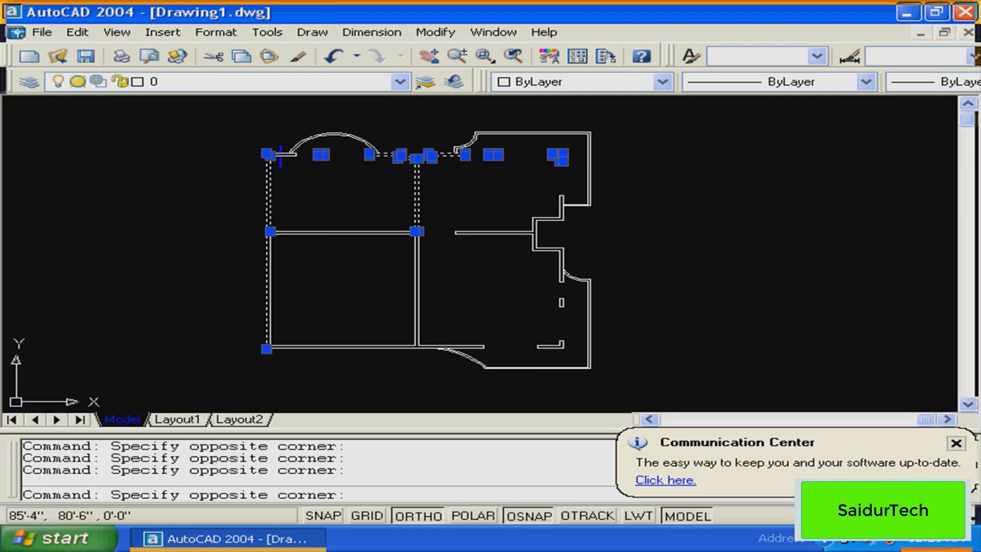
left_click(285, 155)
left_click(281, 153)
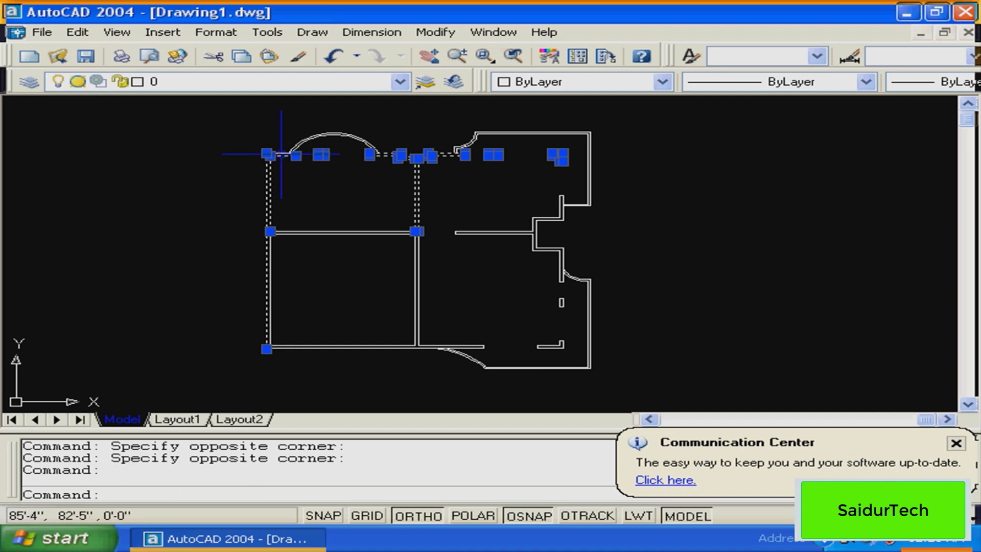
left_click(281, 153)
key("Escape")
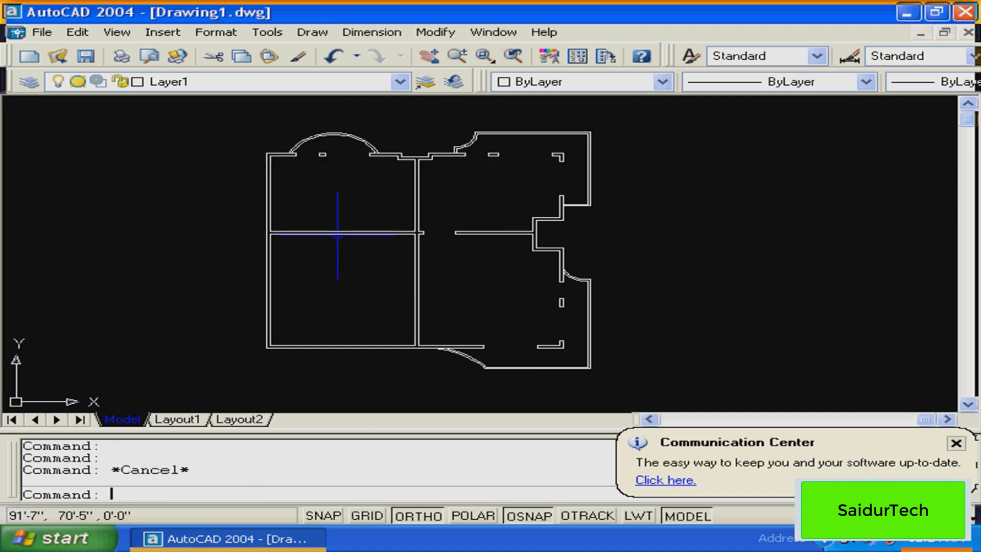
Try to move the lower-right balcony outline 10' horizontally away from the house, and undo the move
mouse_move(524, 271)
middle_mouse_down()
mouse_move(396, 299)
mouse_move(470, 272)
mouse_move(465, 284)
mouse_move(495, 235)
middle_mouse_up()
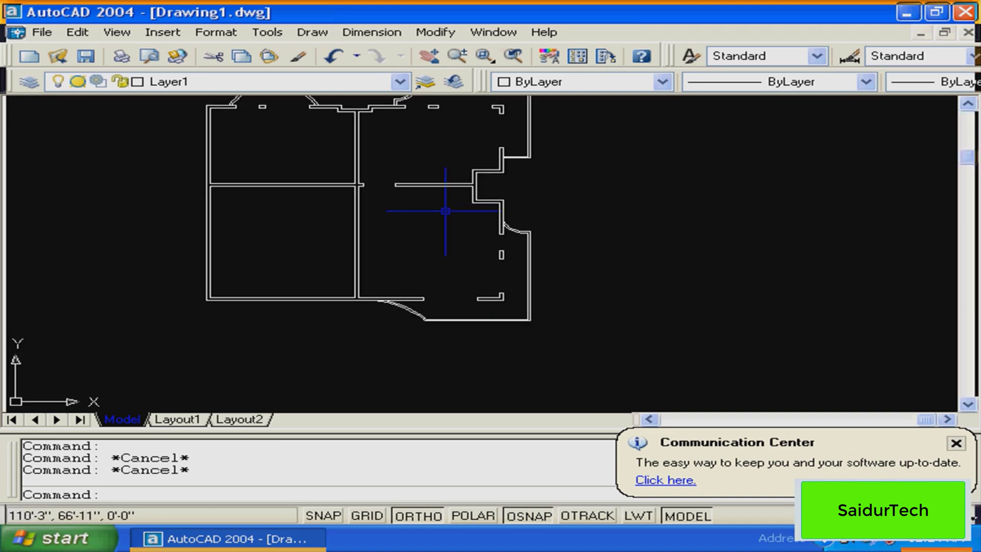
key("Escape")
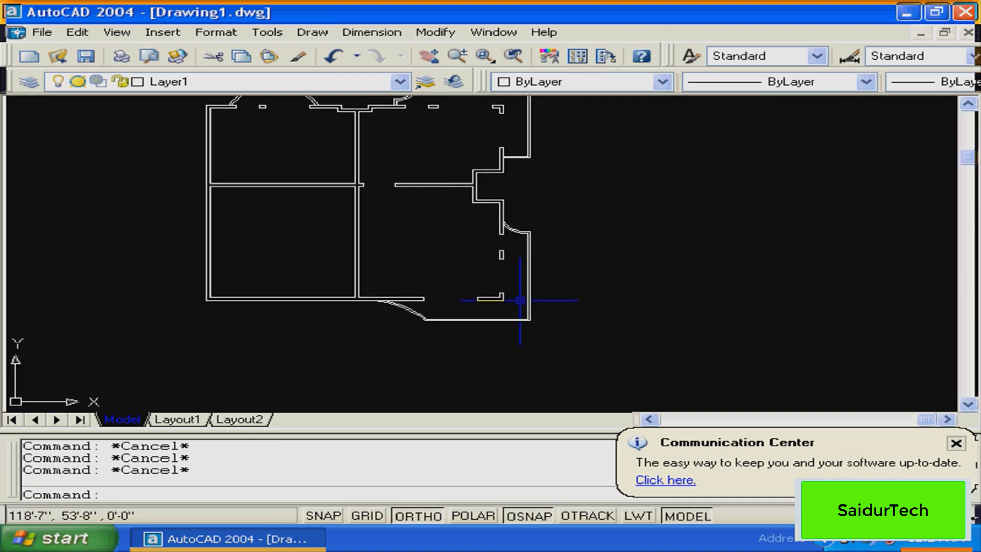
type("m")
key("Return")
left_click(548, 291)
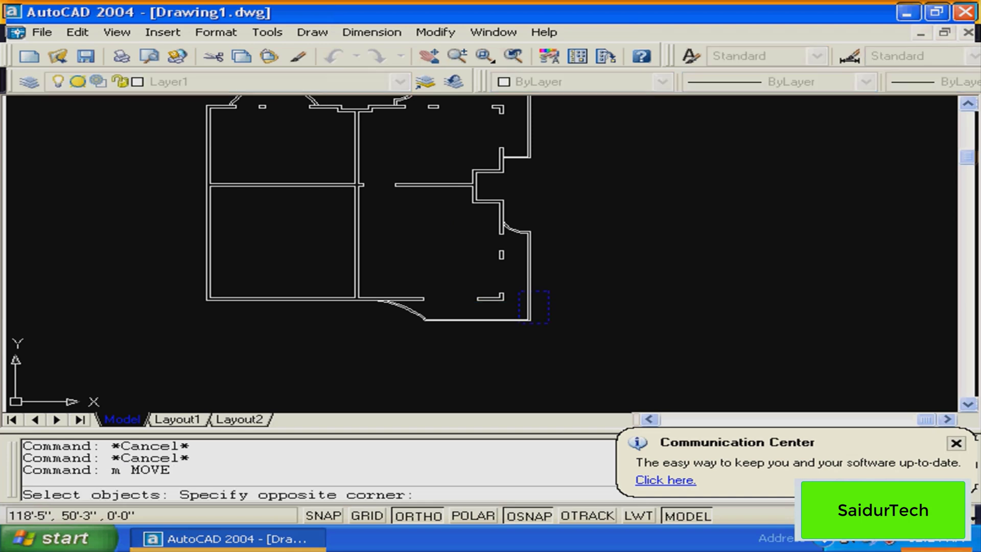
left_click(519, 323)
key("Return")
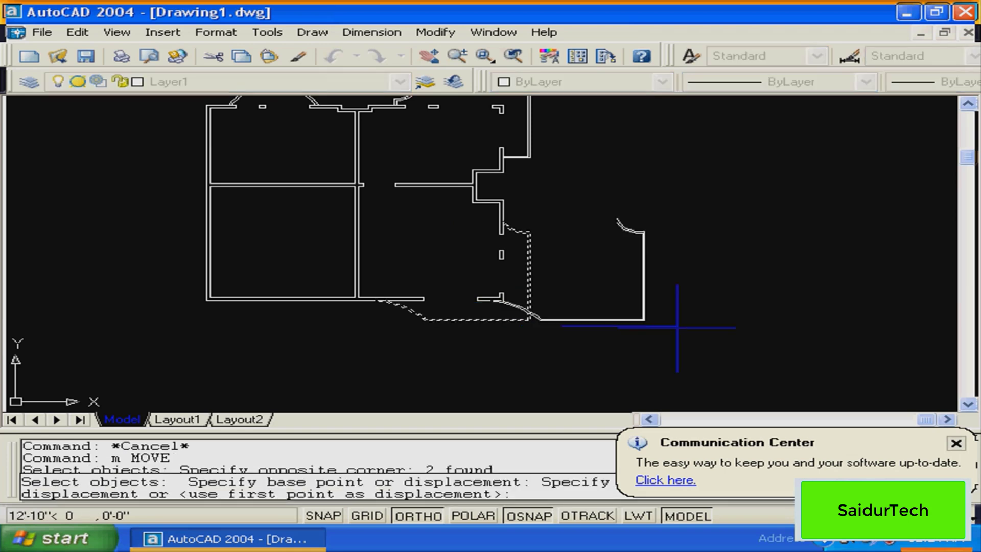
type("1")
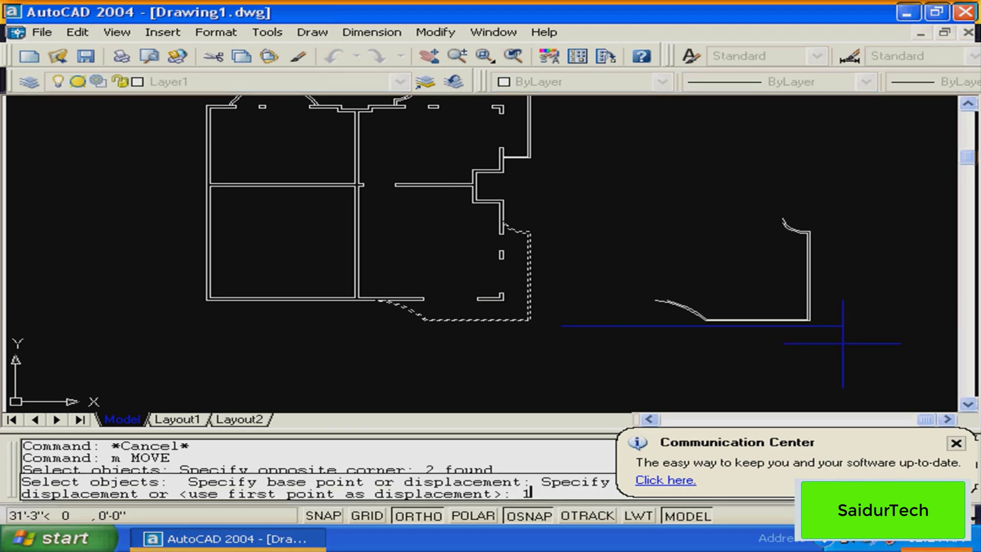
type("0'")
key("Return")
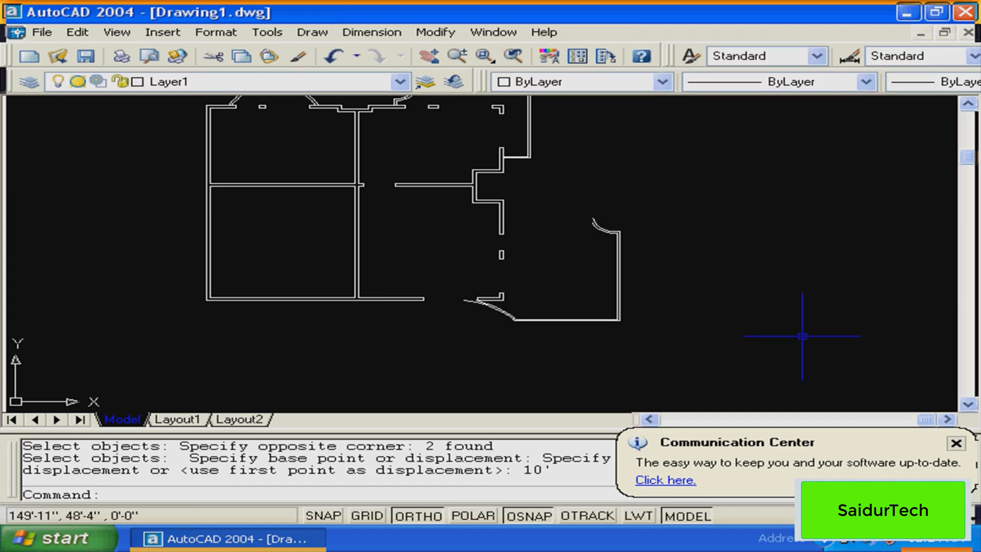
type("u")
key("Return")
key("Escape")
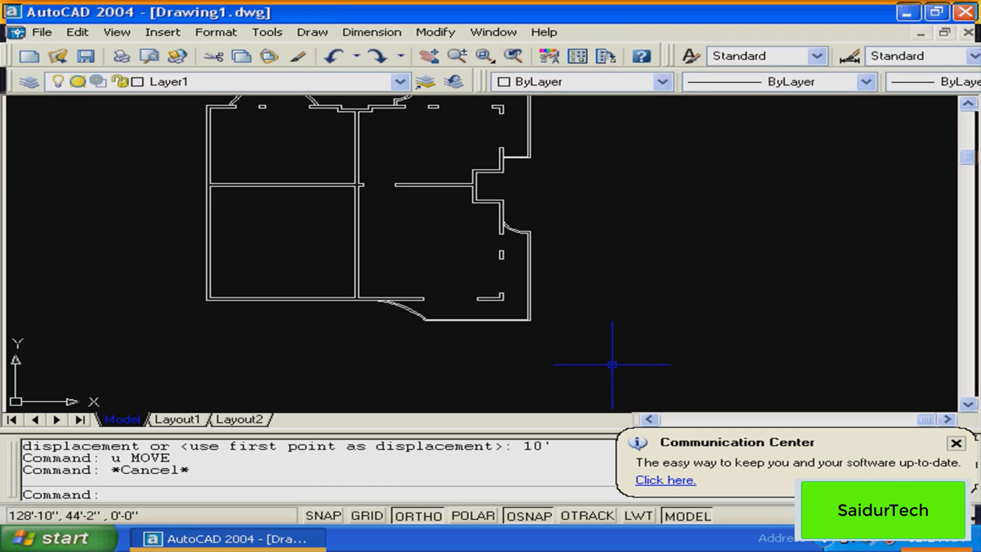
Move both lines of the lower-right balcony 20' horizontally to the right, clear of the house walls
type("m")
key("Return")
left_click(581, 347)
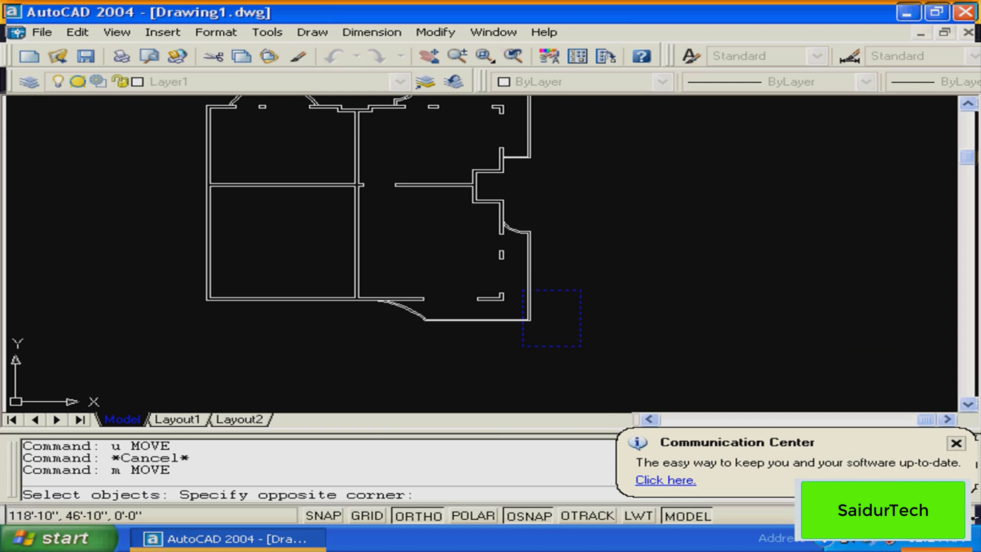
left_click(522, 290)
key("Return")
left_click(530, 320)
type("20")
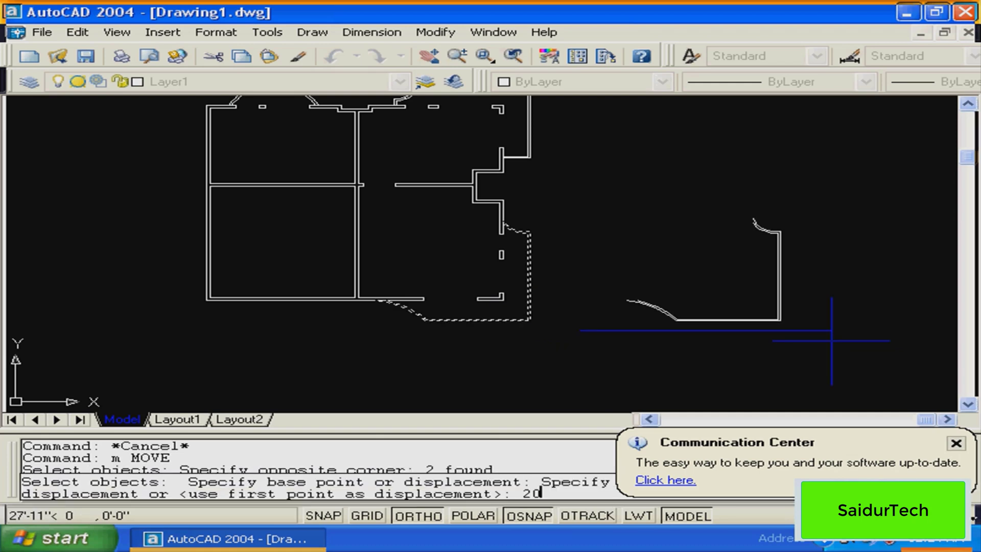
type("'")
key("Return")
Move both lines of the upper-right balcony 20' horizontally to the right, clear of the house walls
mouse_move(539, 230)
middle_mouse_down()
mouse_move(532, 369)
mouse_move(563, 244)
mouse_move(551, 272)
middle_mouse_up()
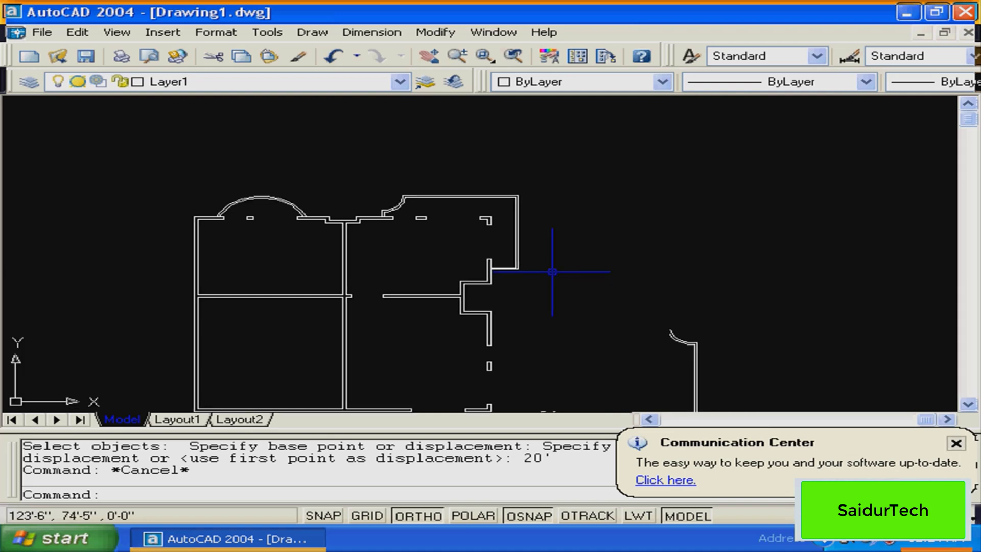
type("m")
key("Return")
left_click(579, 223)
left_click(510, 245)
key("Return")
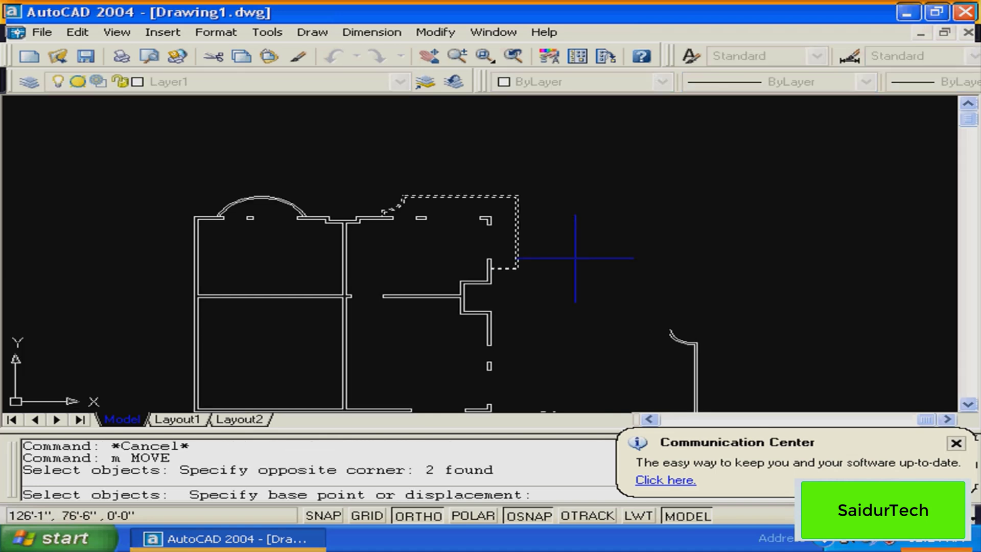
left_click(567, 248)
type("20")
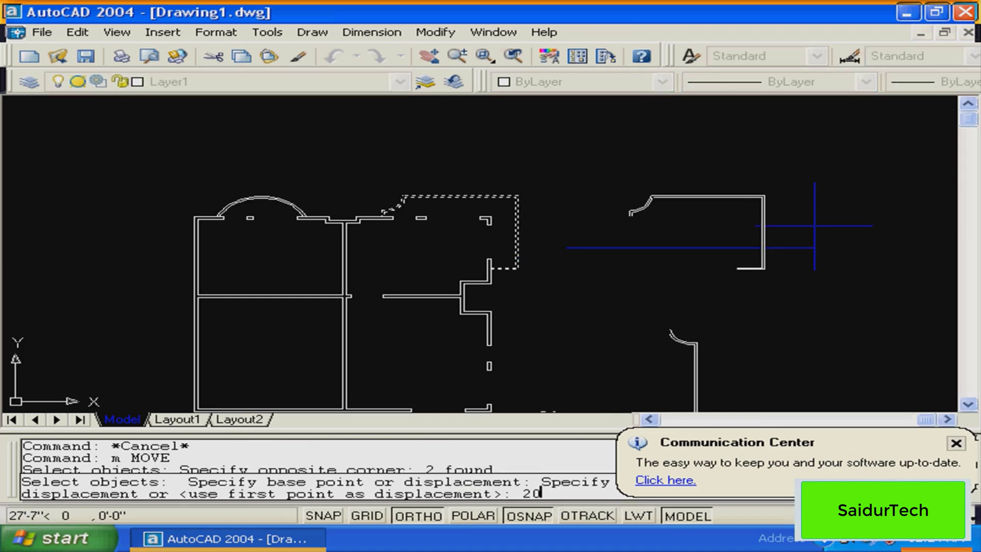
type("'")
key("Return")
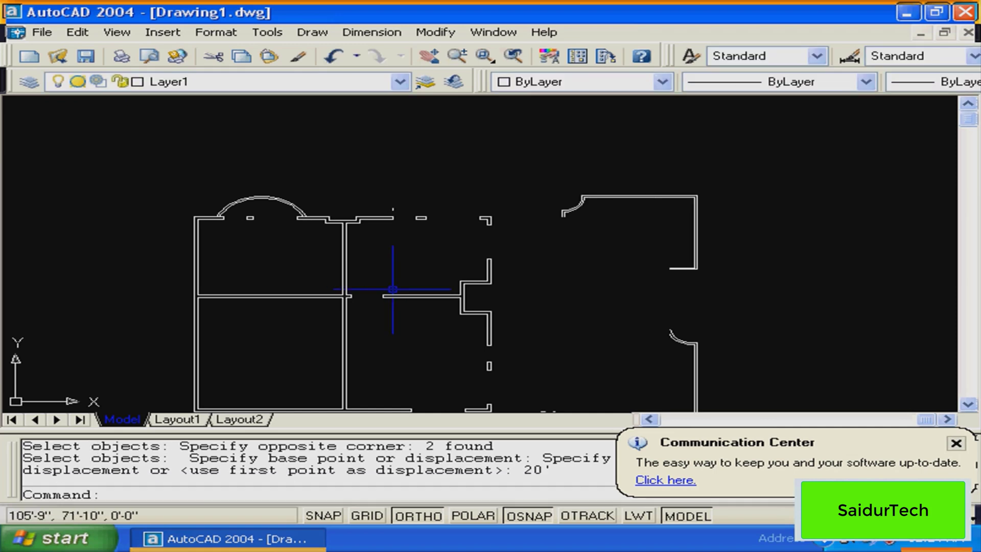
Erase the tiny stray object left above the upper wall beside the former balcony corner
left_click(405, 200)
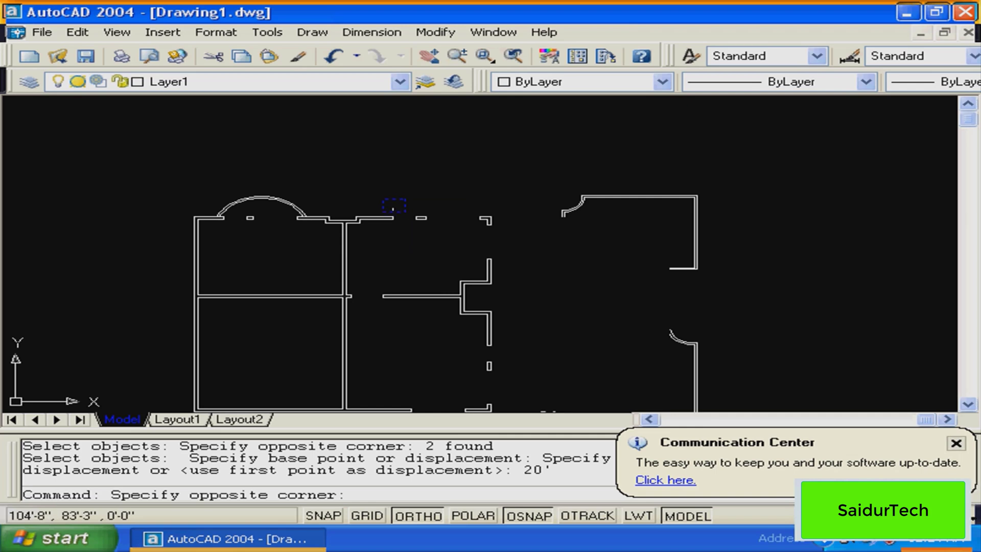
left_click(383, 199)
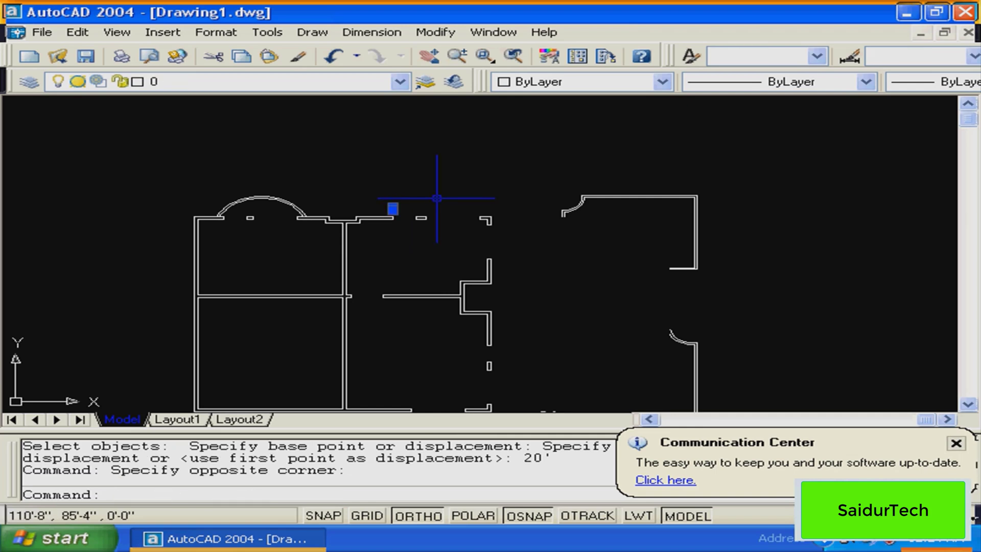
type("e")
key("Return")
Move the two arcs of the curved upper-left balcony 20' straight up, away from the walls
left_click(286, 204)
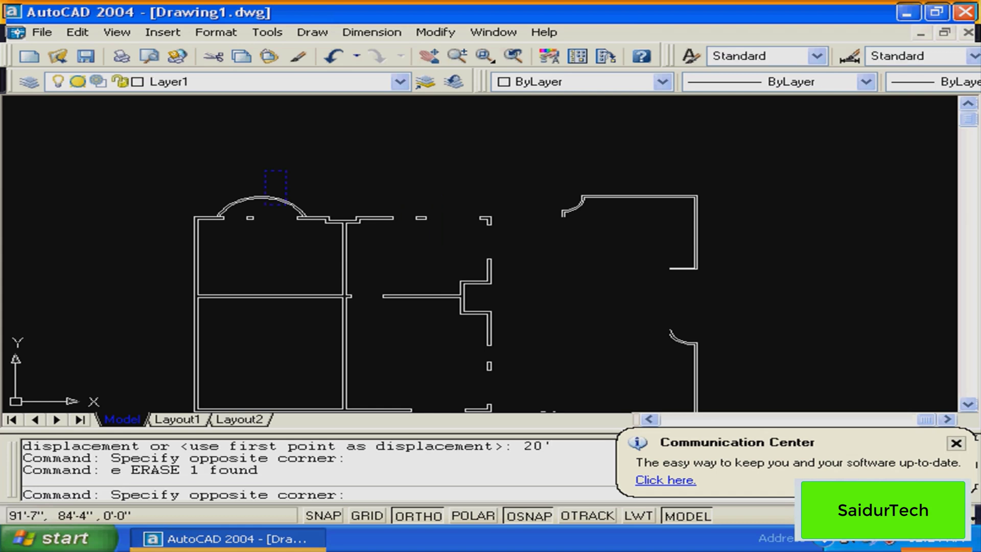
key("Escape")
key("Escape")
type("m")
key("Return")
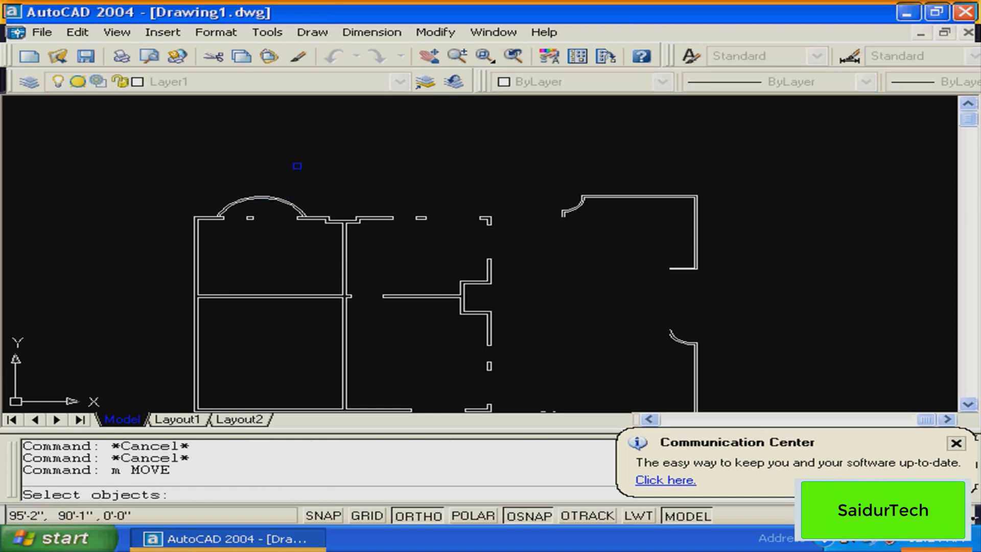
left_click(296, 166)
left_click(245, 207)
key("Return")
left_click(304, 204)
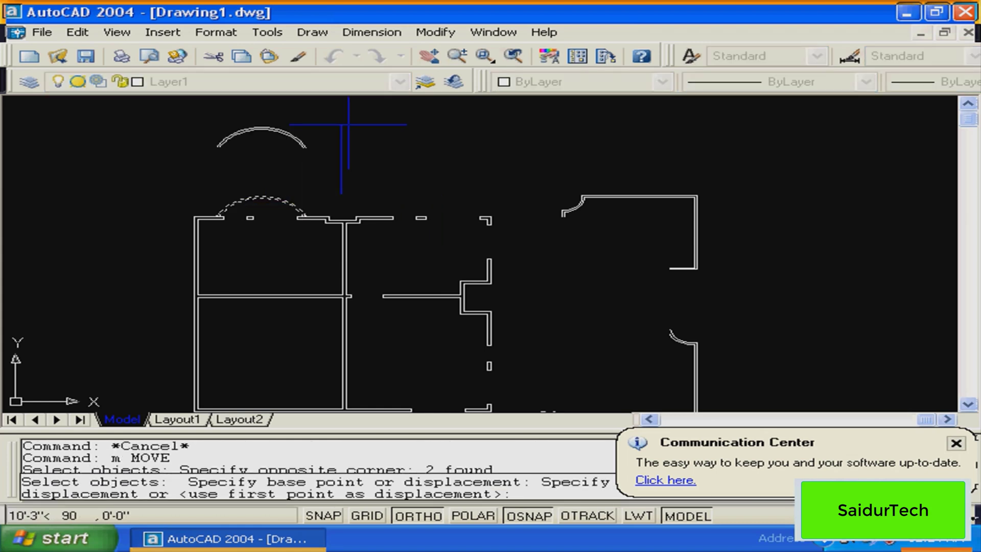
type("20'")
key("Return")
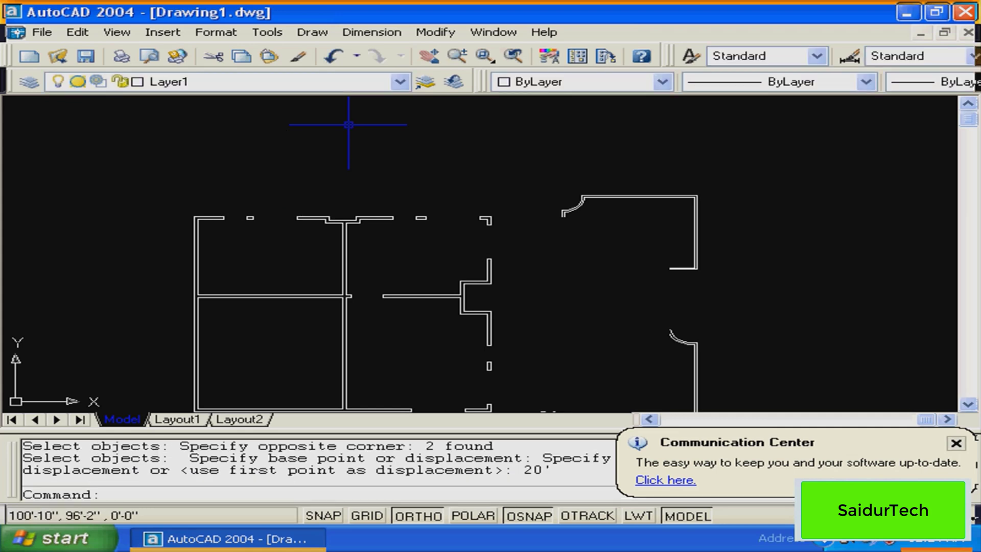
Assign all wall segments of the house plan to the wall layer, and check the layer of one upper wall segment
scroll(373, 185, "down", 2)
scroll(373, 185, "up", 1)
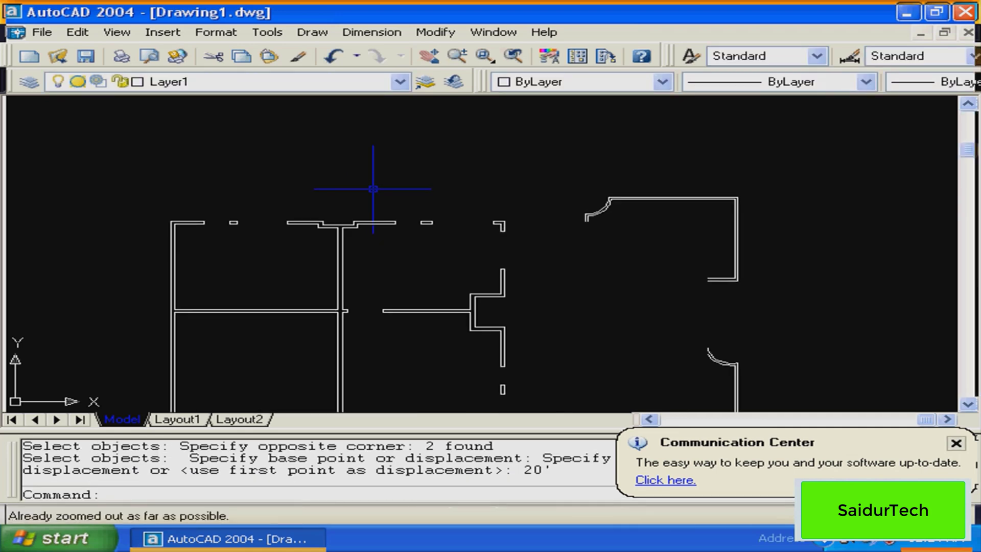
mouse_move(411, 246)
middle_mouse_down()
mouse_move(425, 297)
mouse_move(470, 244)
mouse_move(390, 234)
mouse_move(384, 222)
middle_mouse_up()
scroll(425, 298, "down", 2)
key("Escape")
left_click(469, 167)
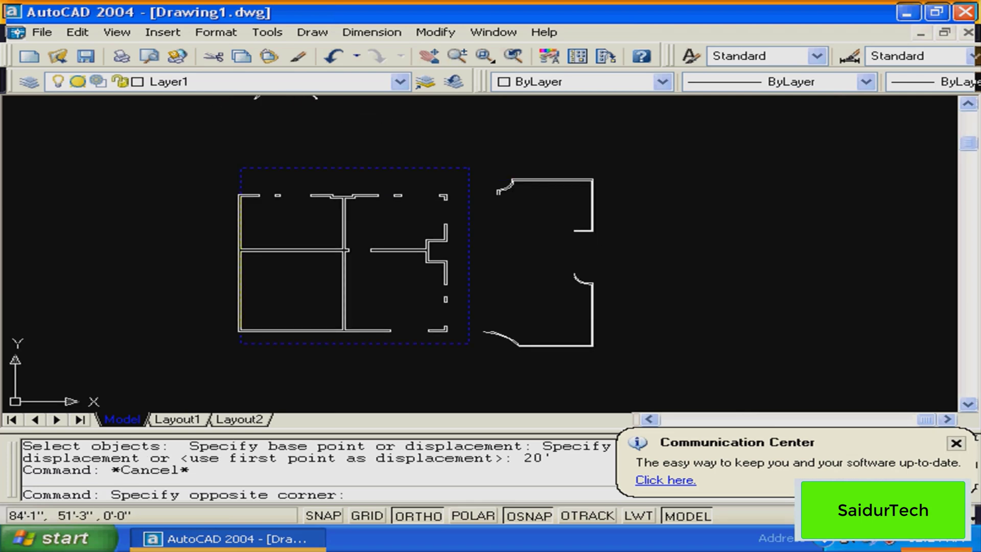
left_click(204, 350)
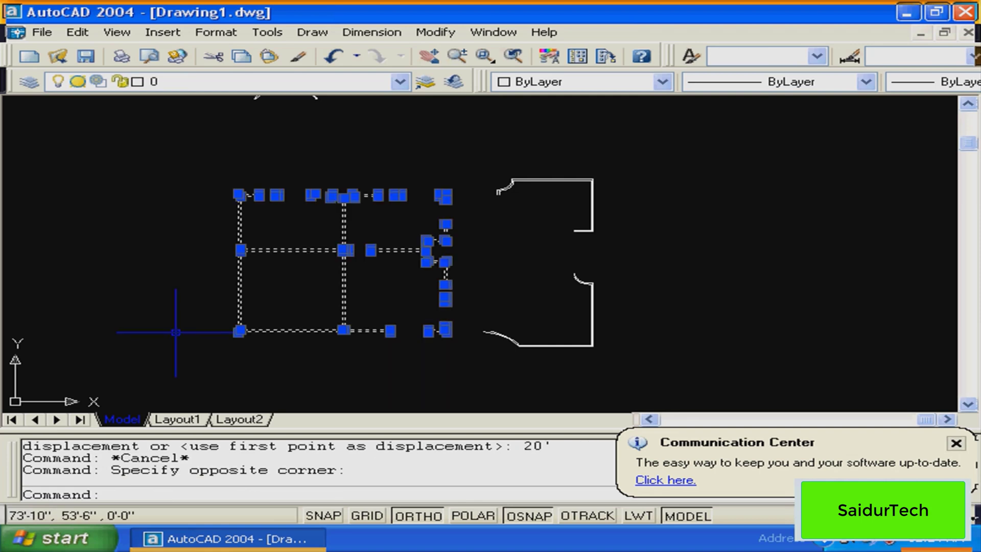
left_click(245, 83)
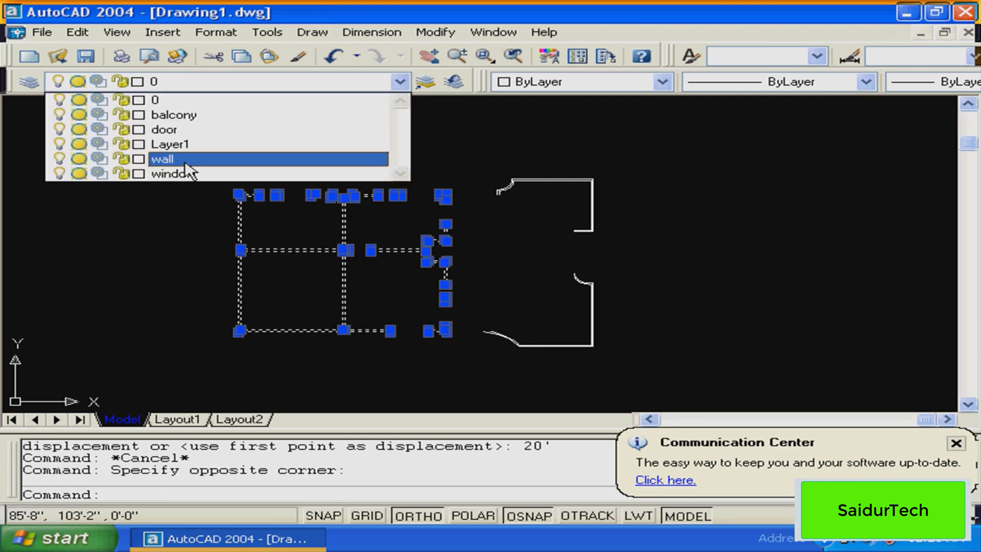
left_click(184, 160)
key("Escape")
mouse_move(477, 272)
middle_mouse_down()
mouse_move(450, 314)
mouse_move(507, 304)
middle_mouse_up()
left_click(380, 229)
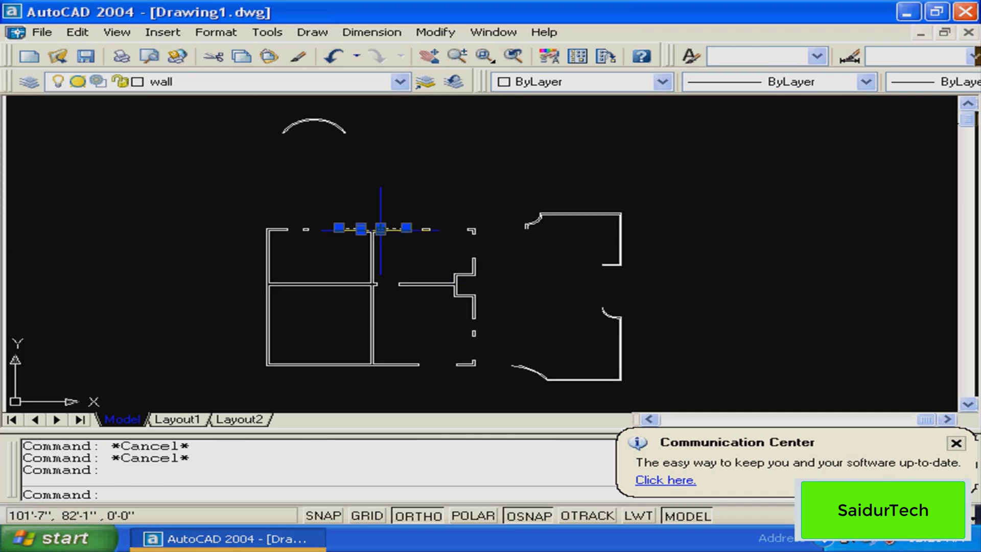
key("Escape")
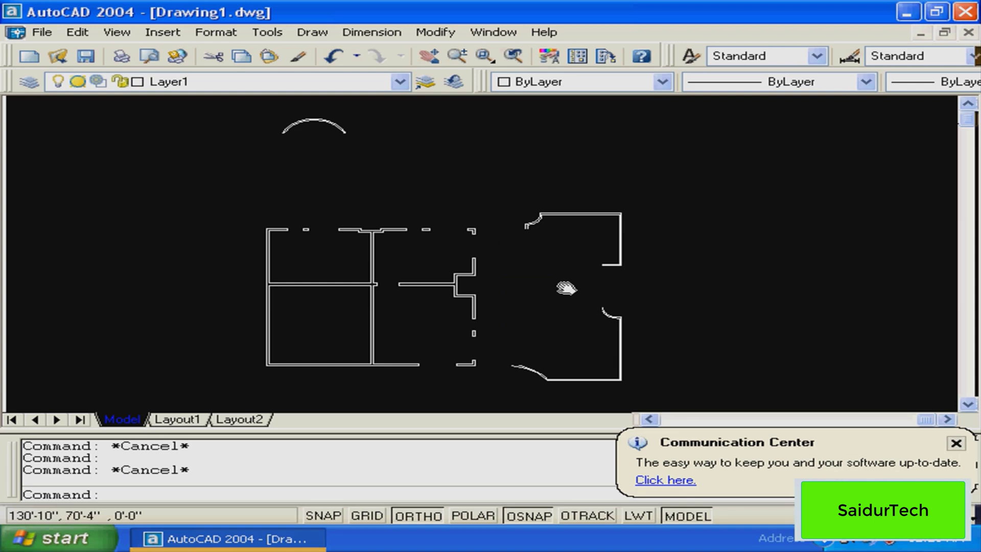
Move the lower-right balcony outline 20' horizontally back to the left, onto the house walls
middle_click_drag(566, 288, 579, 282)
type("m")
key("Return")
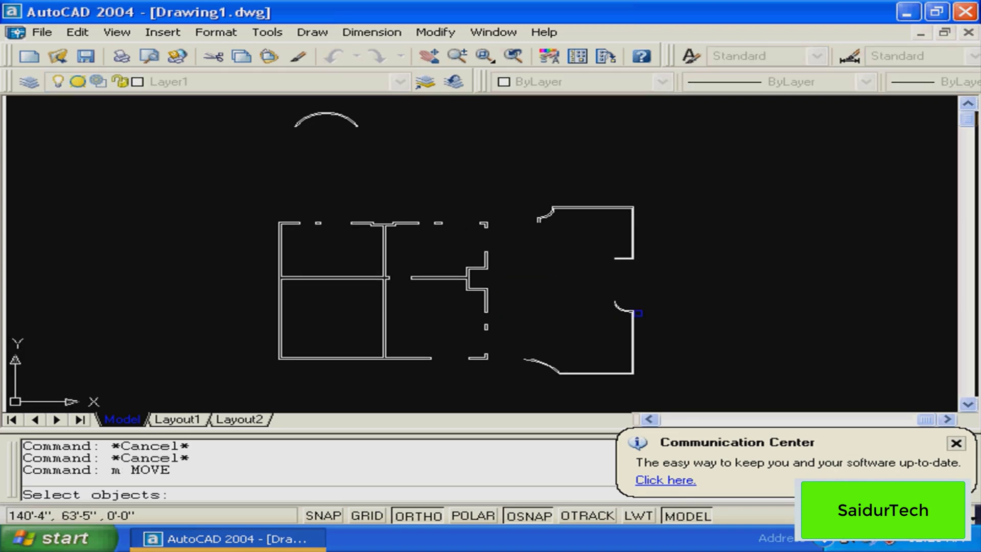
left_click(637, 312)
left_click(521, 376)
key("Return")
left_click(634, 373)
type("20")
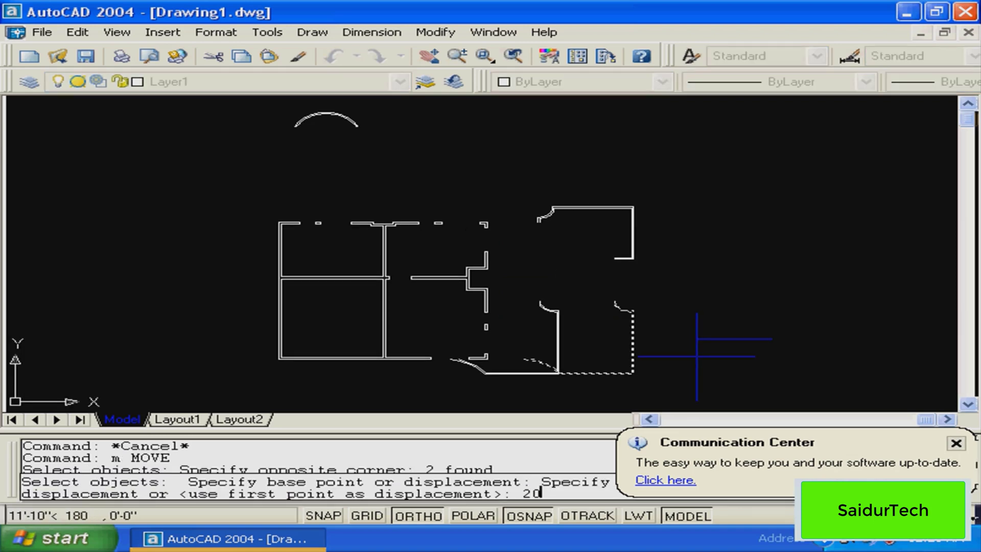
type("'")
key("Return")
Move the upper-right balcony outline 20' horizontally back to the left, onto the house walls
left_click(641, 235)
left_click(572, 297)
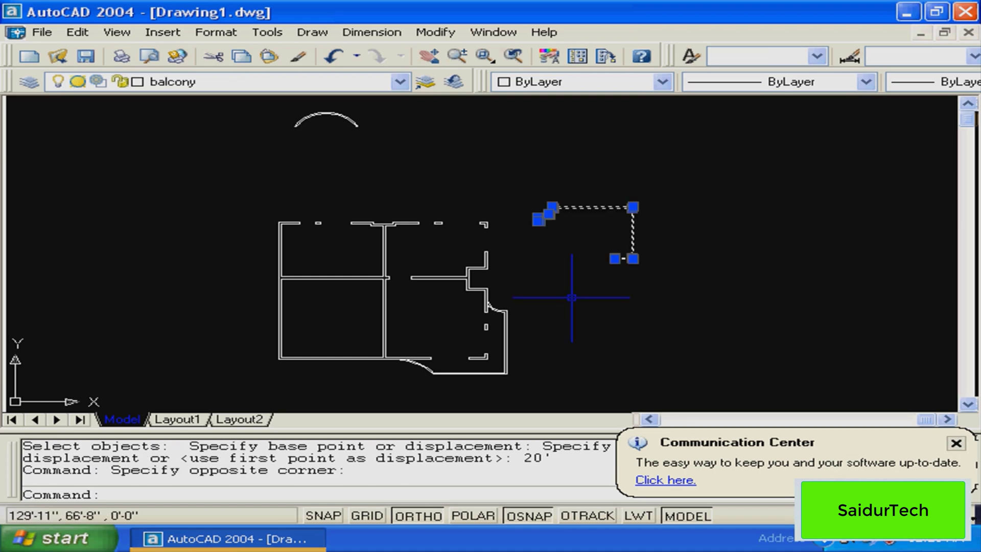
key("Return")
type("20")
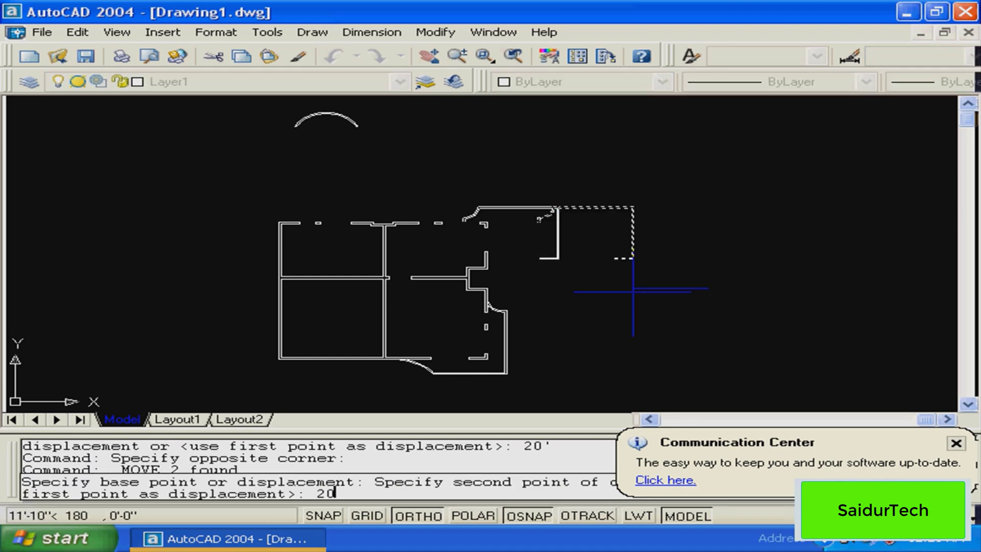
type("'")
key("Return")
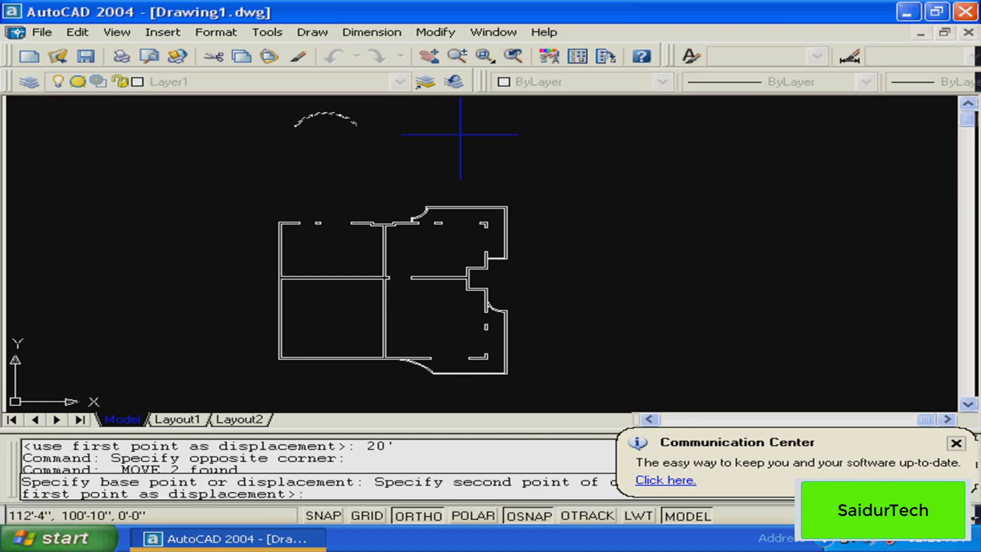
Move the two arcs of the curved upper-left balcony 20' straight down, back onto the upper wall
type("20'")
key("Return")
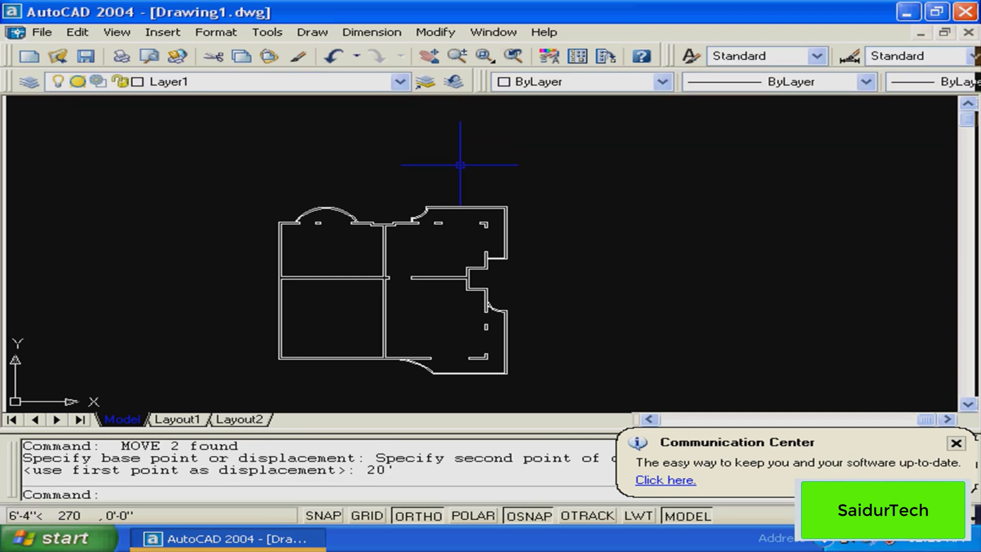
key("Escape")
key("Escape")
middle_click_drag(475, 229, 433, 211)
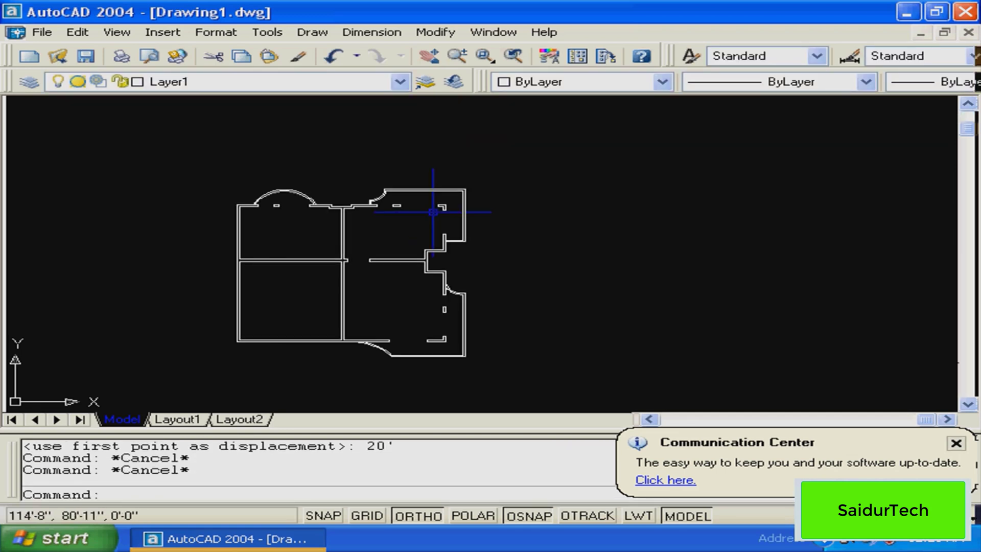
left_click(470, 184)
left_click(451, 200)
key("Escape")
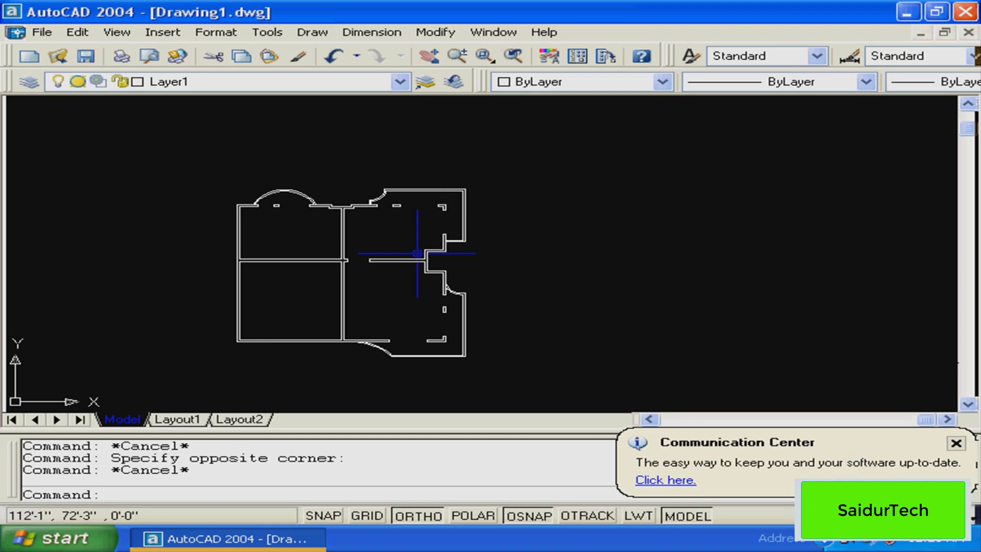
key("Escape")
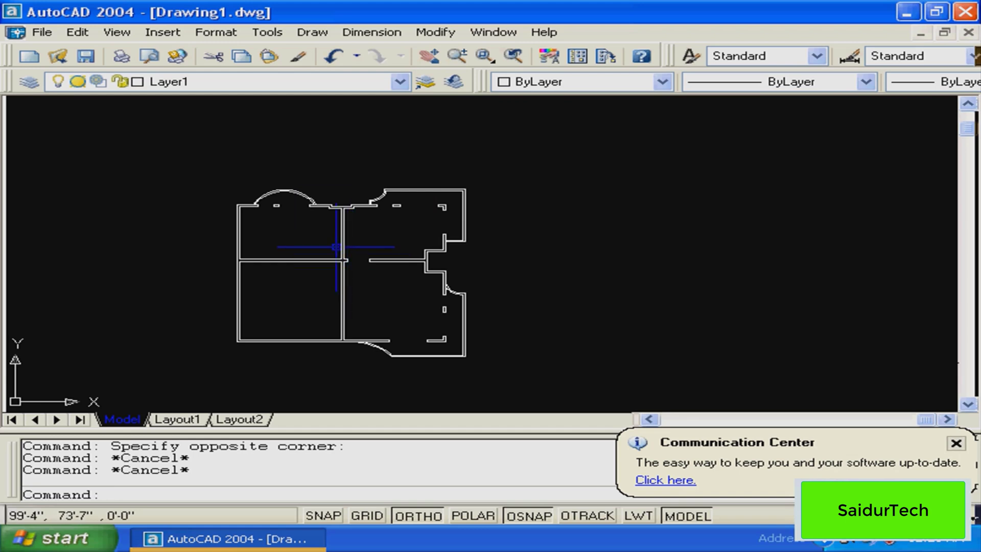
middle_click_drag(352, 249, 422, 238)
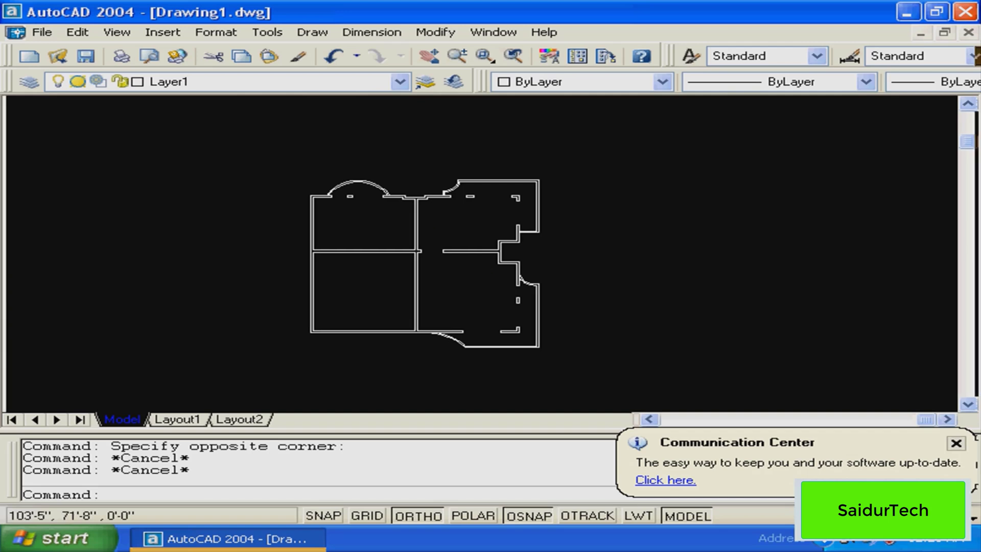
middle_click_drag(454, 275, 426, 302)
key("Escape")
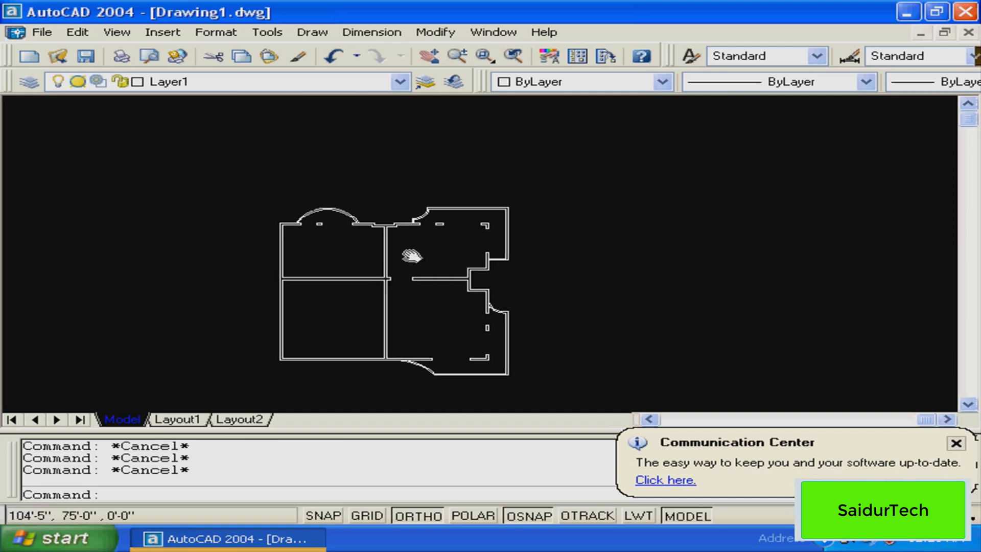
middle_click_drag(412, 256, 489, 240)
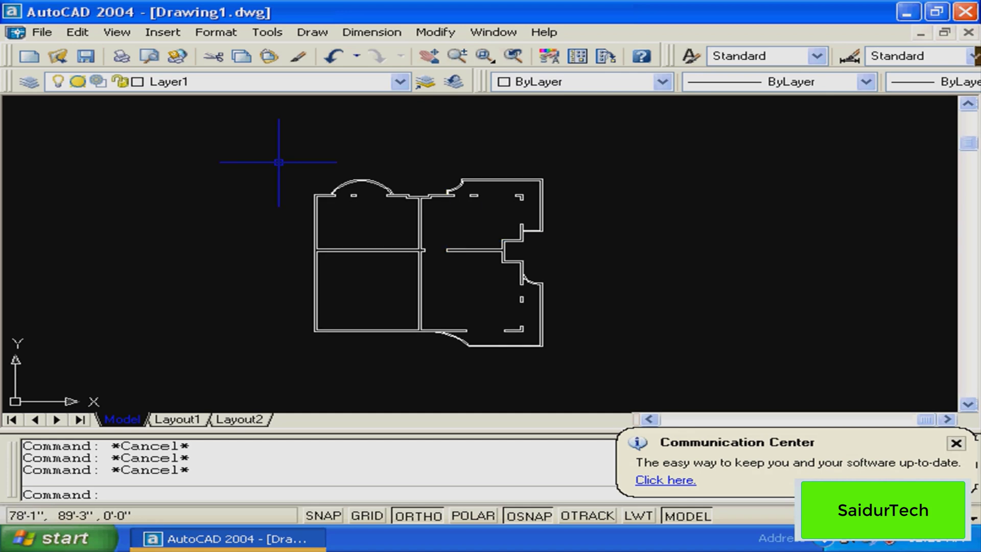
Freeze the wall layer so only the balcony outlines are displayed
left_click(206, 82)
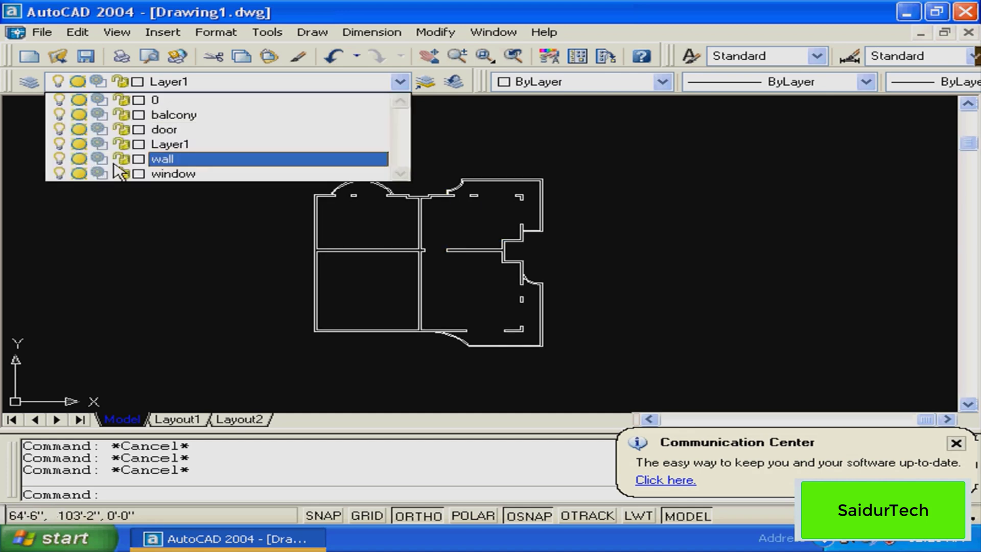
left_click(78, 158)
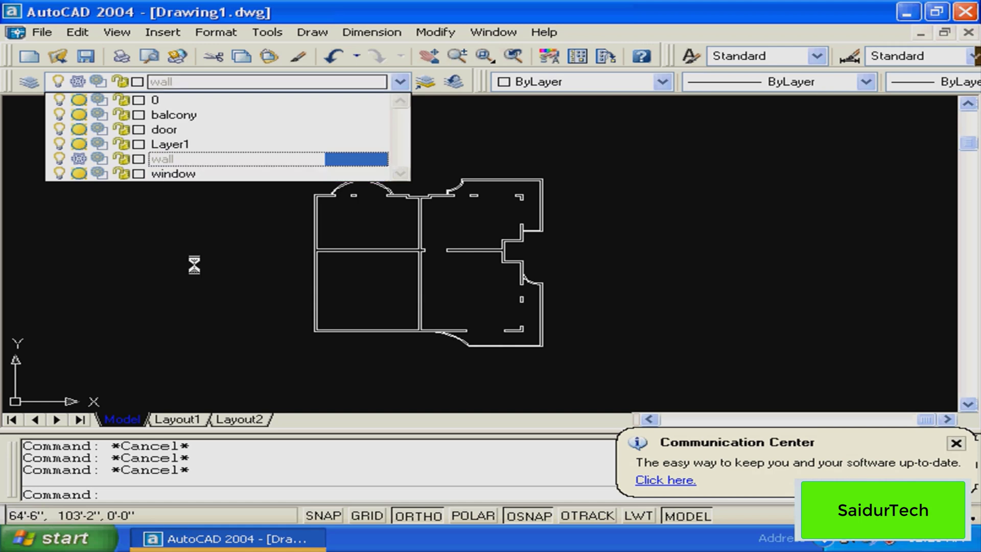
middle_click_drag(423, 280, 422, 257)
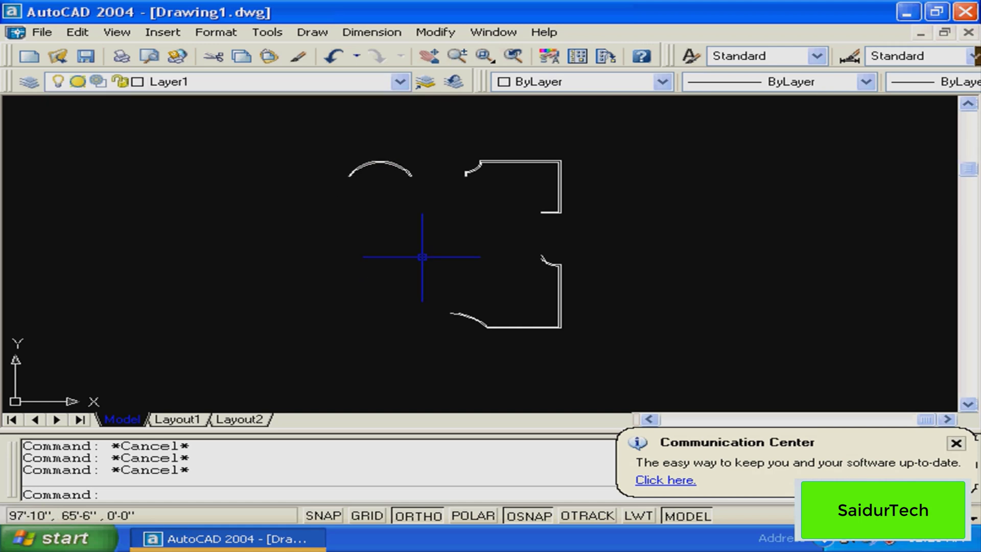
left_click(390, 359)
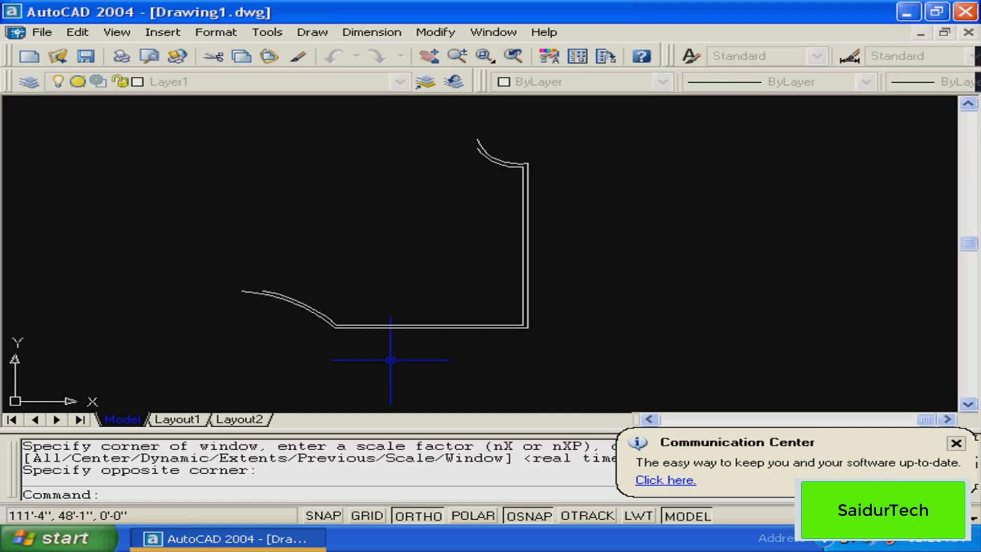
key("Escape")
mouse_move(460, 278)
middle_mouse_down()
mouse_move(424, 334)
mouse_move(415, 279)
middle_mouse_up()
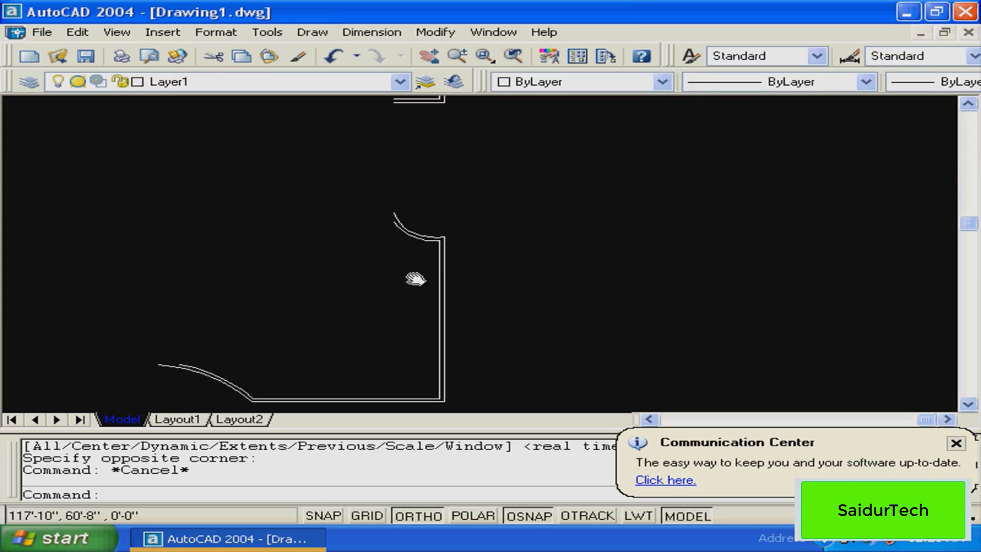
type("z")
key("Return")
left_click(493, 178)
key("Escape")
scroll(390, 316, "up", 3)
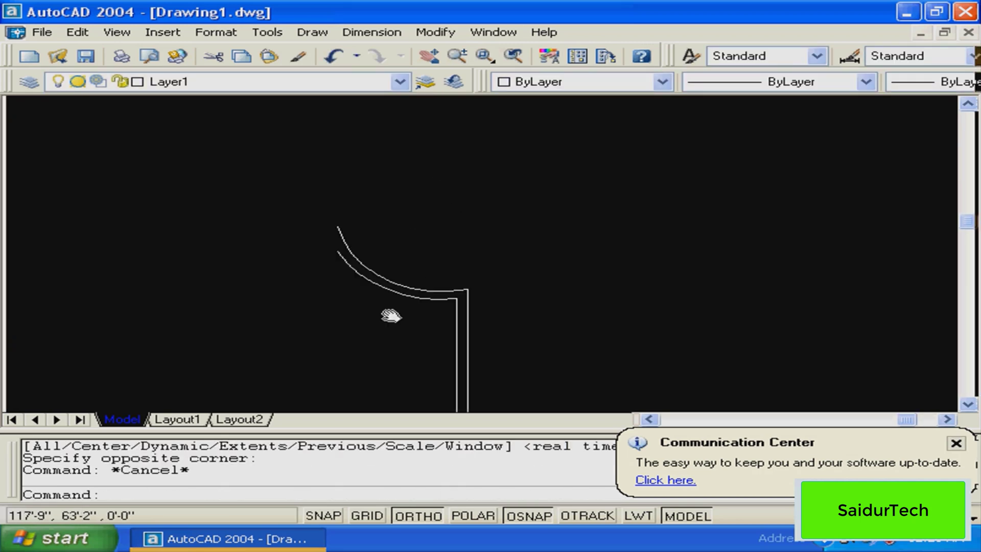
middle_click_drag(391, 316, 456, 305)
type("pl")
key("Return")
left_click(402, 217)
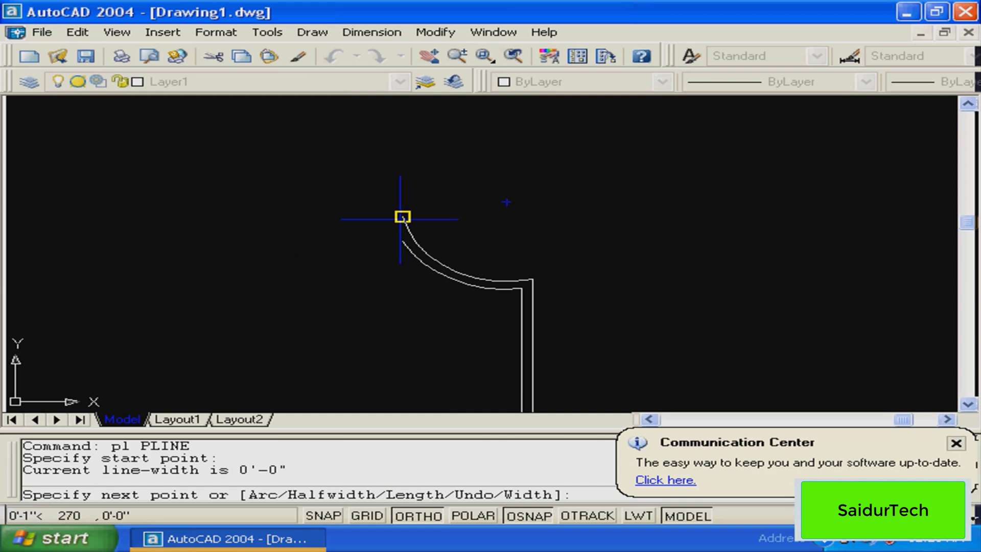
key("Escape")
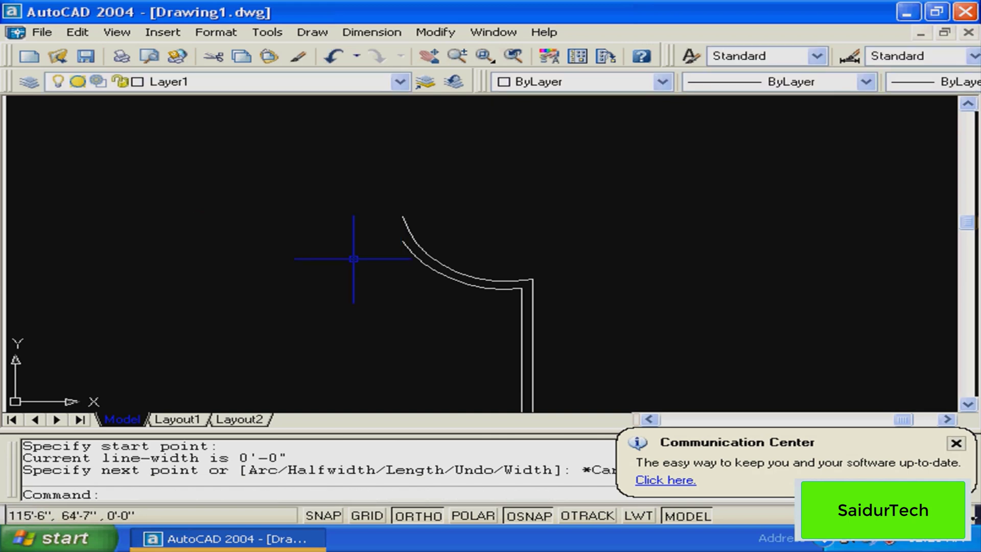
type("pl")
key("Return")
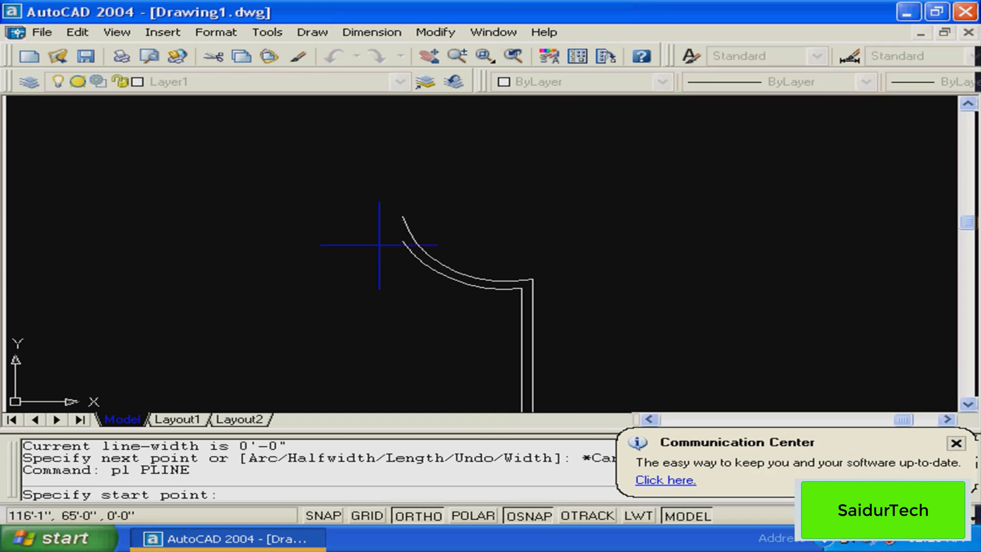
left_click(402, 218)
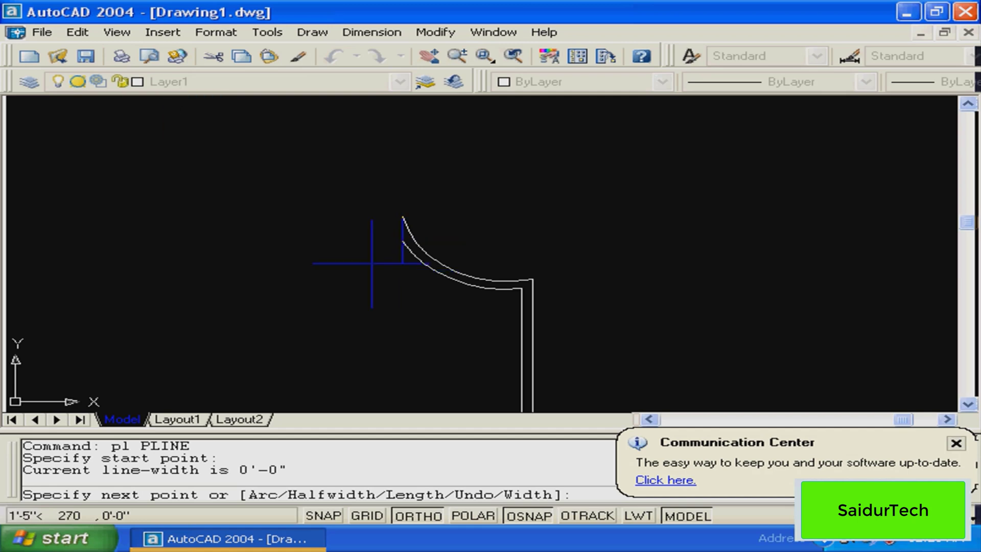
key("Escape")
Make the balcony layer the current layer
middle_click_drag(385, 223, 435, 179)
left_click(296, 84)
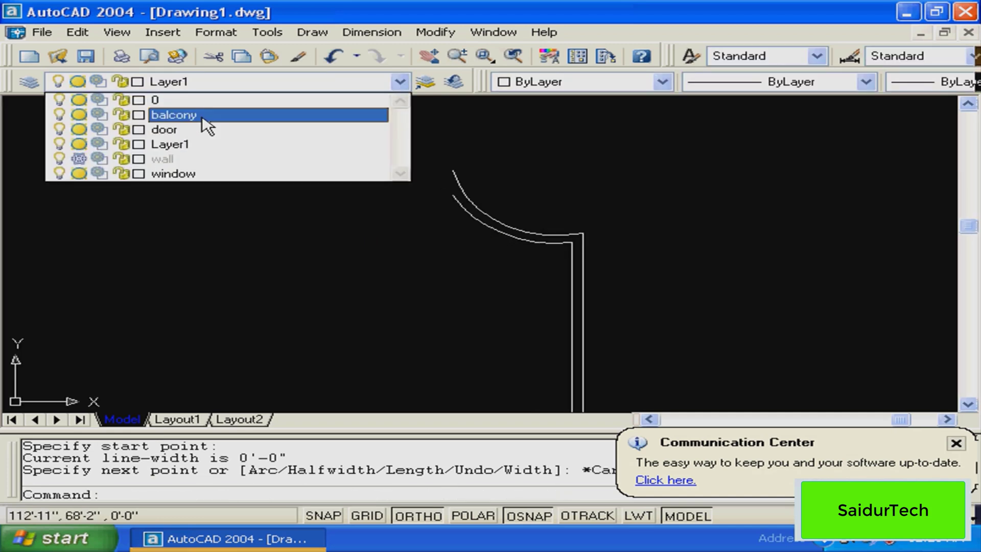
left_click(174, 115)
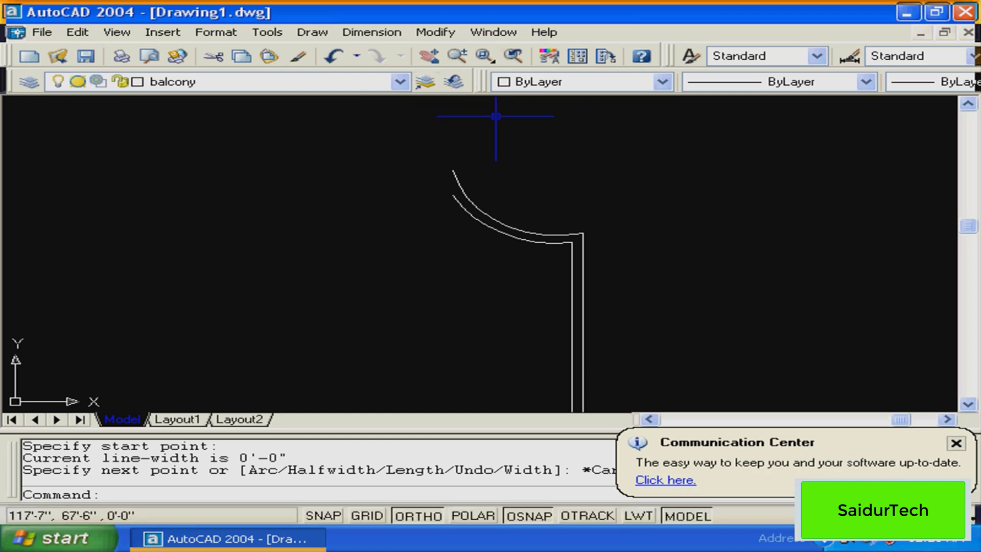
left_click(426, 84)
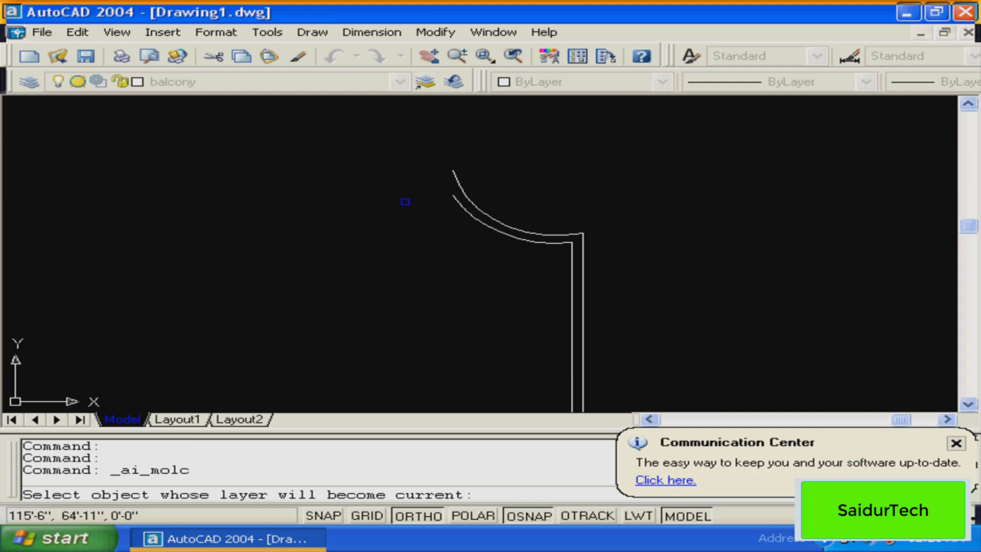
key("Escape")
middle_click_drag(410, 237, 325, 205)
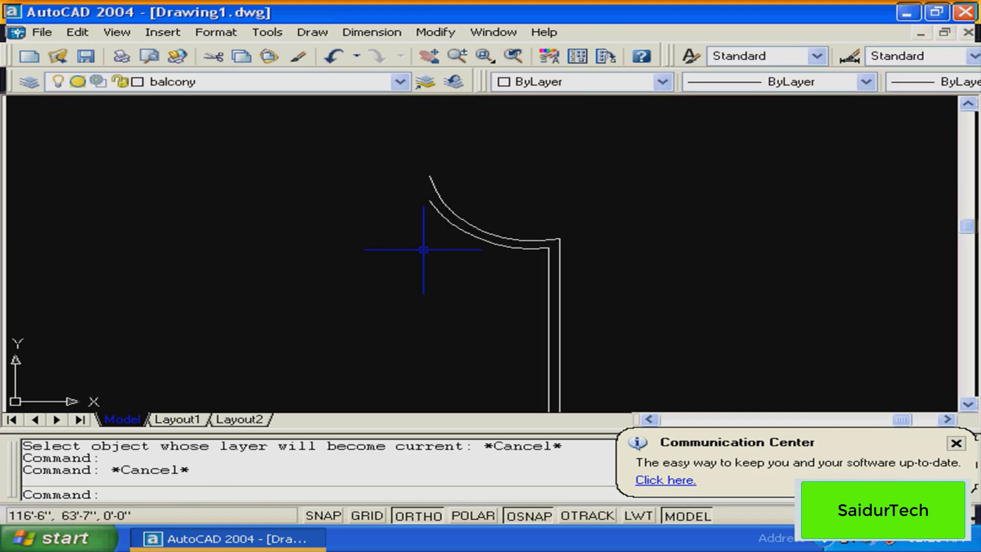
Close the open upper curved end of the lower-right balcony with a short vertical polyline between its two arc endpoints
type("pl")
key("Return")
left_click(429, 177)
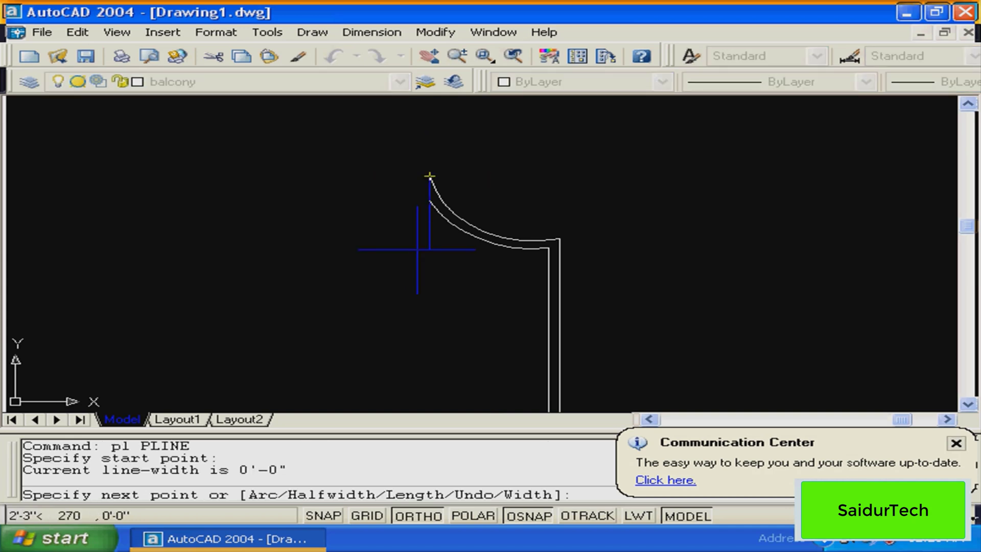
left_click(430, 202)
key("Return")
middle_click_drag(402, 327, 487, 252)
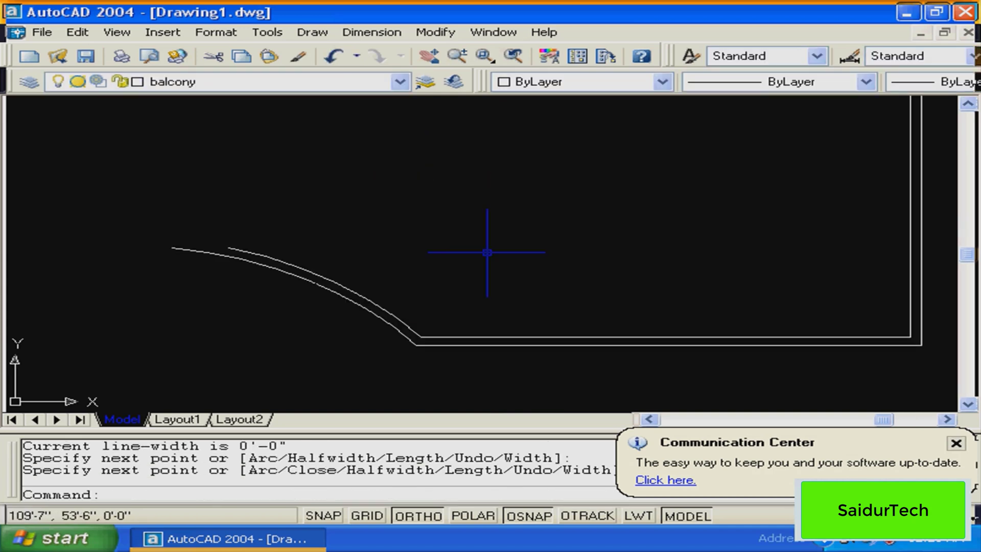
key("Escape")
key("Return")
middle_click_drag(265, 288, 516, 258)
left_click(480, 218)
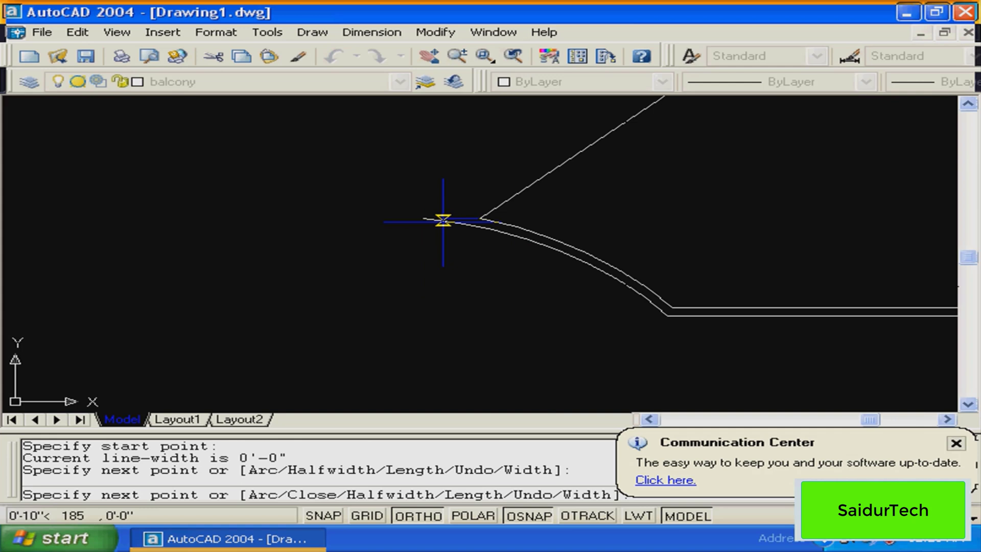
key("Return")
type("u")
key("Return")
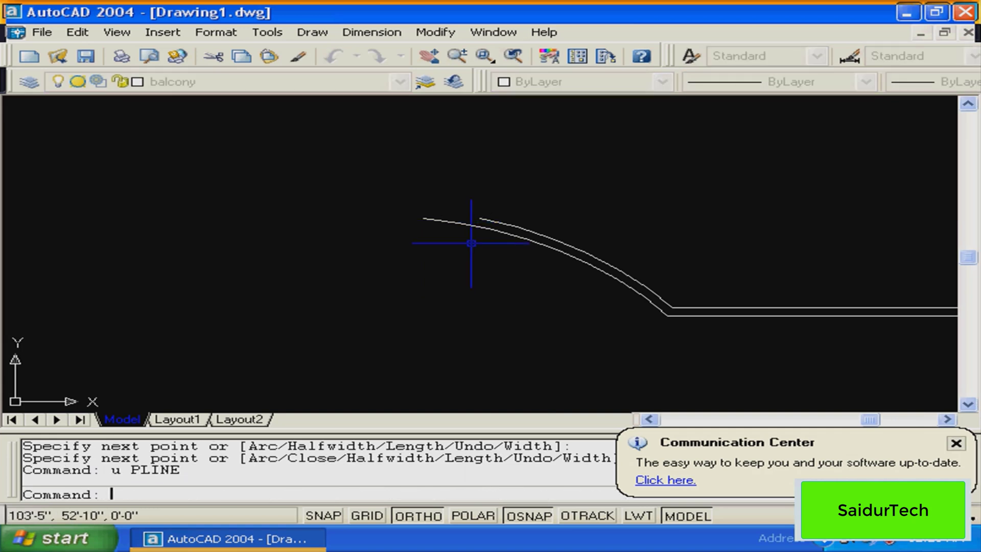
middle_click_drag(471, 244, 220, 273)
key("Escape")
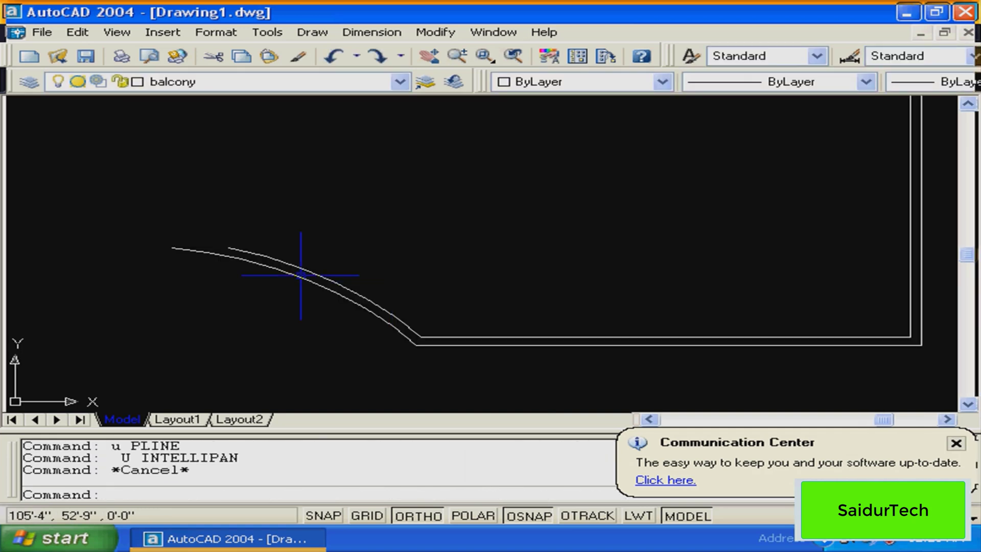
Close the open lower-left curved end of the lower-right balcony with a horizontal polyline joining its two arc endpoints
type("pl")
key("Return")
left_click(228, 249)
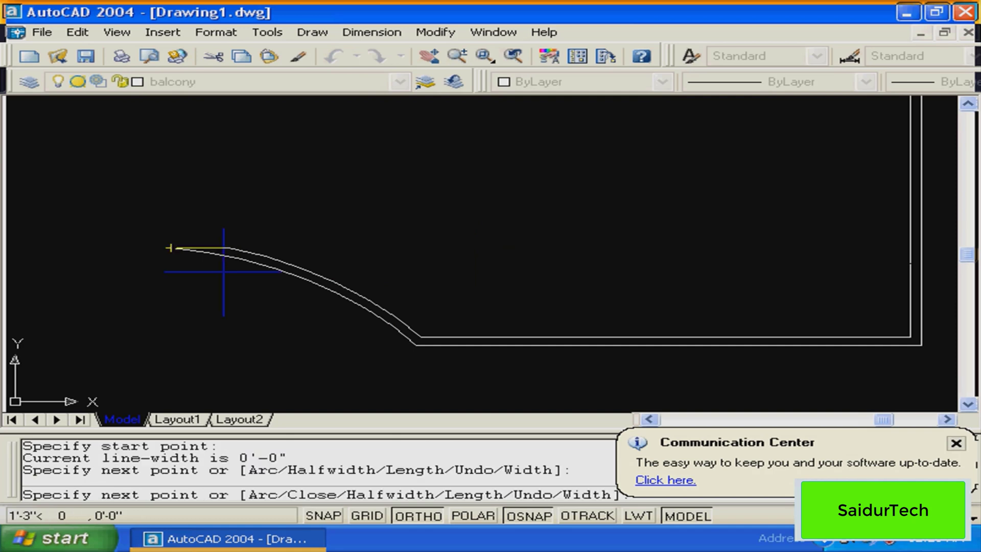
key("Return")
Close the open lower end of the upper-right balcony with a short vertical polyline between its two parallel lines
middle_click_drag(518, 388, 435, 263)
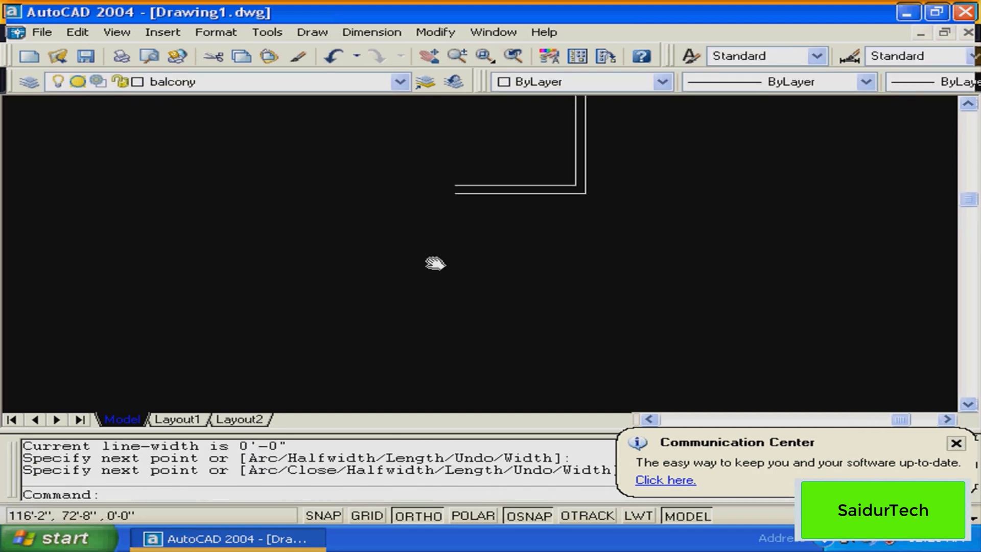
key("Return")
left_click(455, 185)
left_click(455, 193)
key("Return")
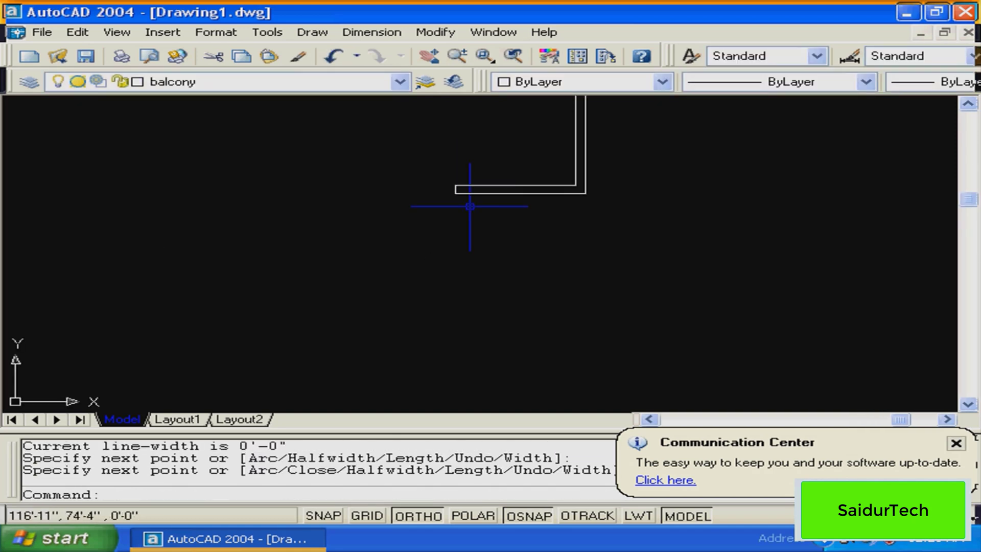
Close the open end of the upper-right balcony below its curved corner with a short horizontal polyline
mouse_move(470, 207)
middle_mouse_down()
mouse_move(425, 286)
mouse_move(416, 229)
middle_mouse_up()
key("Return")
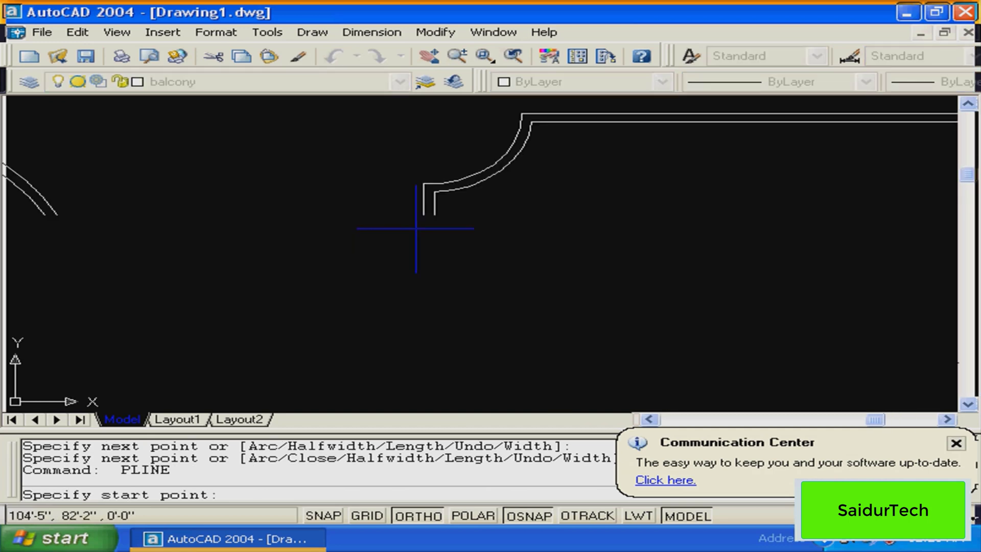
left_click(423, 215)
left_click(434, 215)
key("Return")
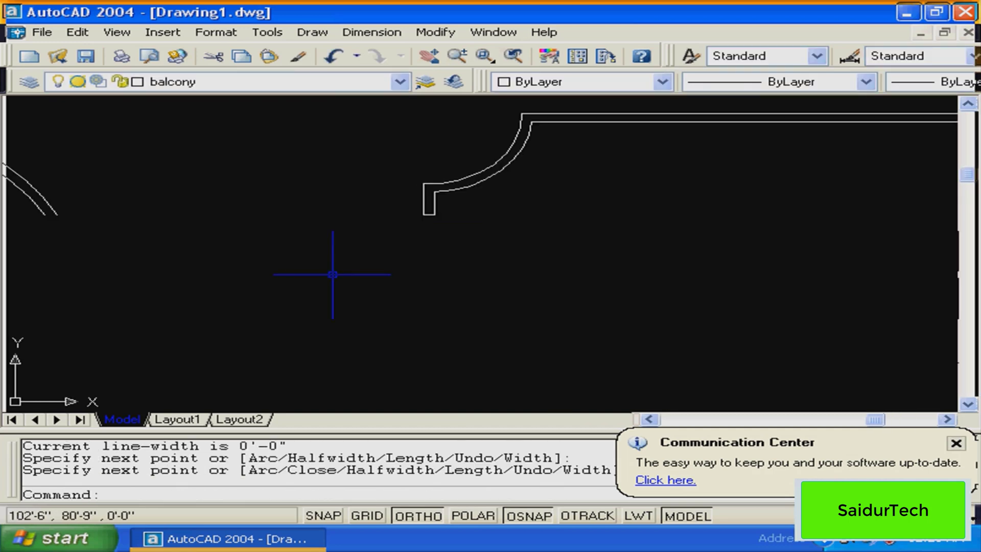
Close the open right end of the arched upper balcony with a short horizontal polyline between its two arc endpoints
key("Return")
middle_click_drag(56, 214, 433, 199)
left_click(433, 199)
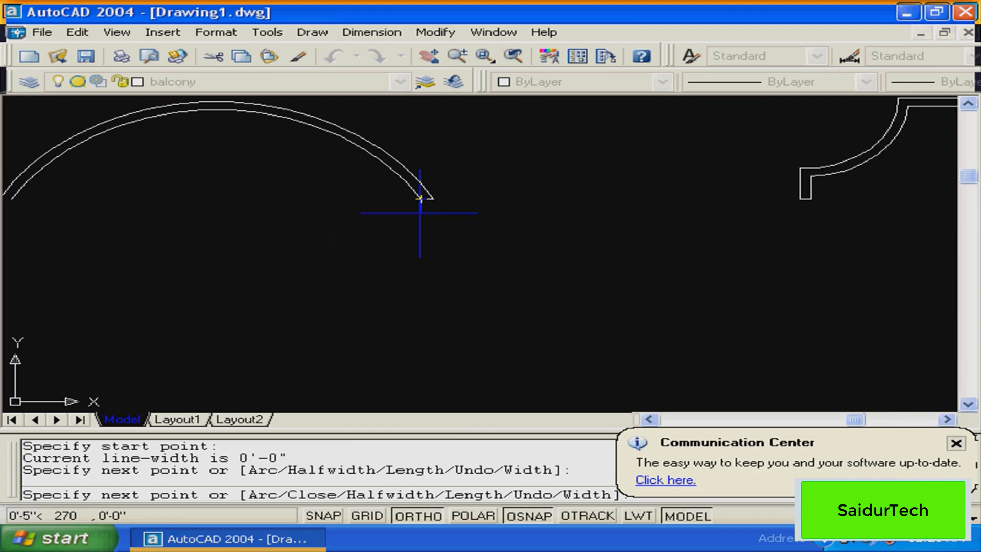
key("Return")
Close the open left end of the arched upper balcony with a short horizontal polyline joining its outer and inner arc endpoints
key("Return")
middle_click_drag(42, 207, 477, 200)
left_click(435, 192)
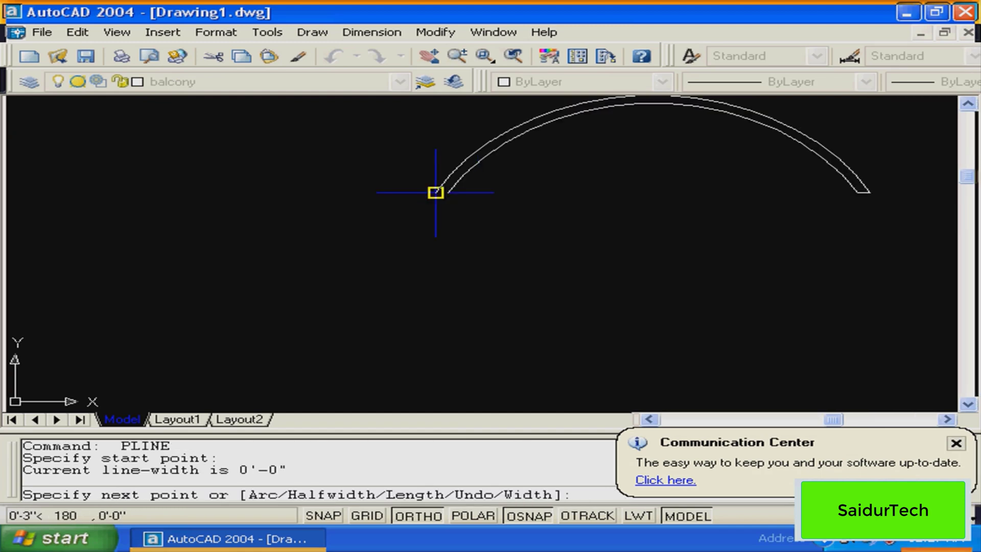
left_click(447, 193)
key("Return")
Examine all the balcony outlines together to check their closed ends
middle_click_drag(619, 235, 440, 269)
scroll(440, 270, "down", 5)
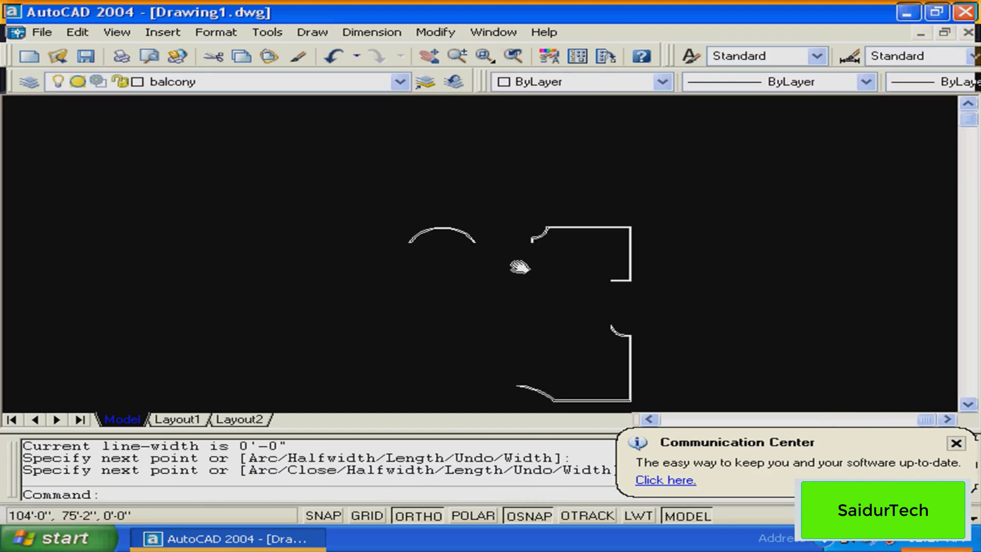
mouse_move(519, 267)
middle_mouse_down()
mouse_move(479, 208)
mouse_move(481, 223)
middle_mouse_up()
scroll(480, 208, "up", 3)
scroll(488, 229, "down", 3)
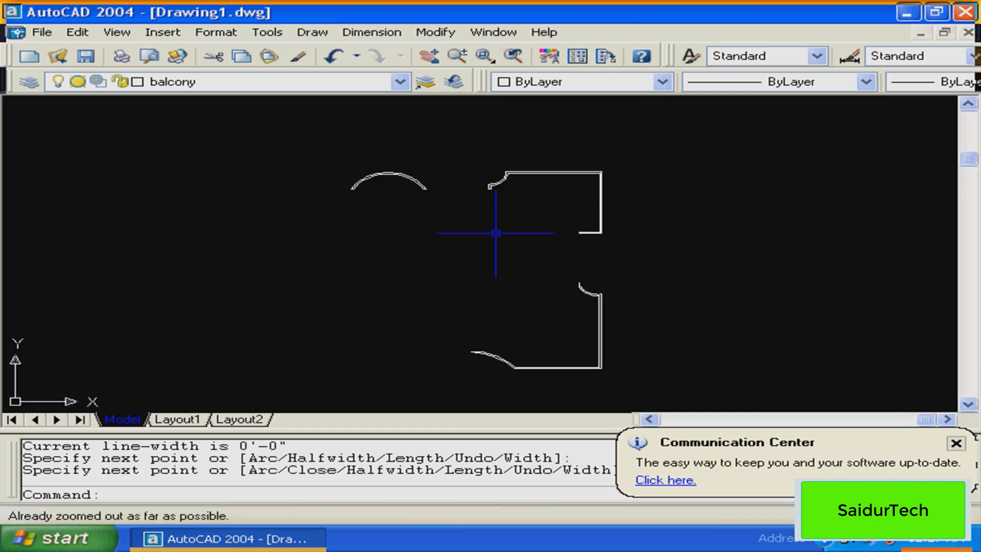
scroll(495, 233, "up", 3)
key("Escape")
scroll(476, 270, "down", 3)
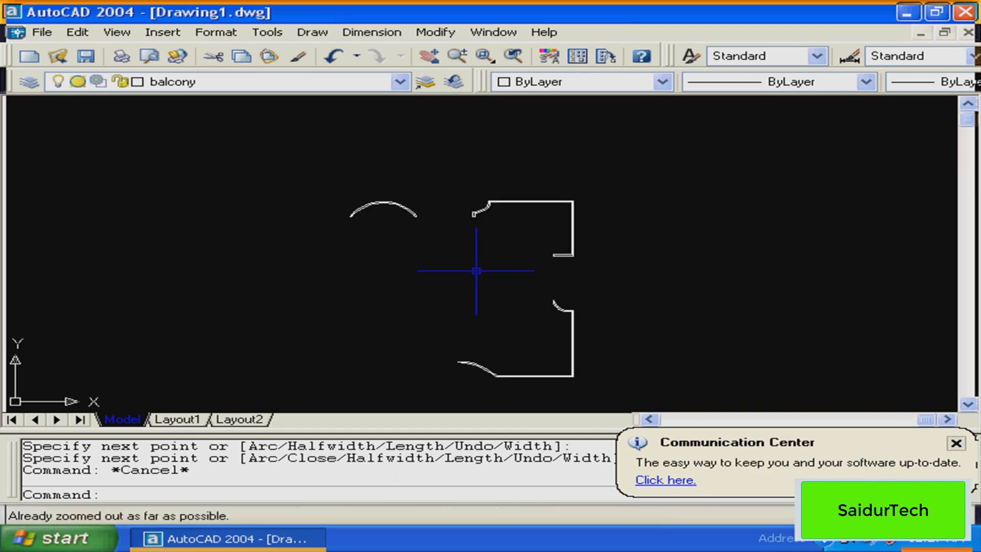
Start a polyline edit on the outer arc of the arched upper balcony and convert the arc into a polyline
key("Escape")
middle_click_drag(467, 234, 447, 227)
type("p")
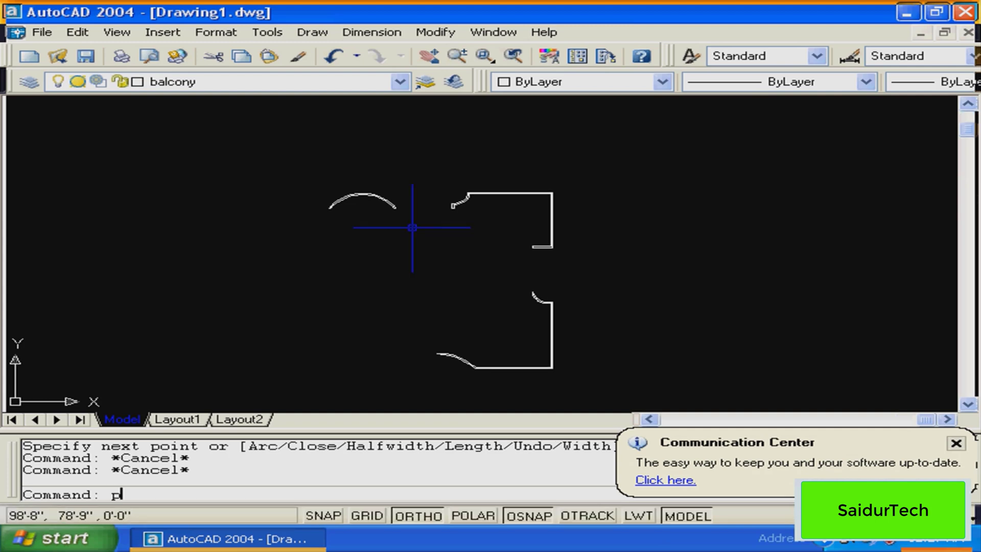
type("e")
key("Return")
left_click(362, 192)
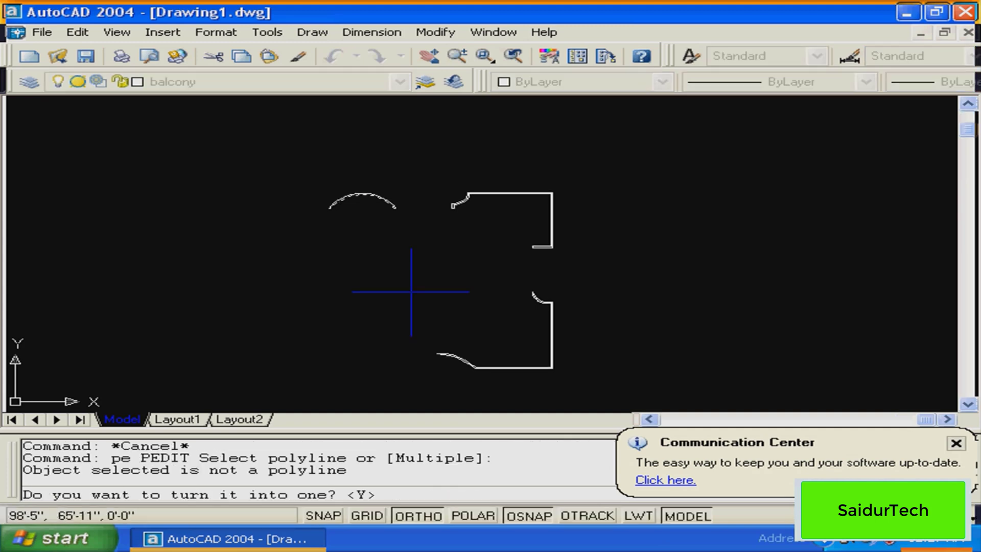
key("Return")
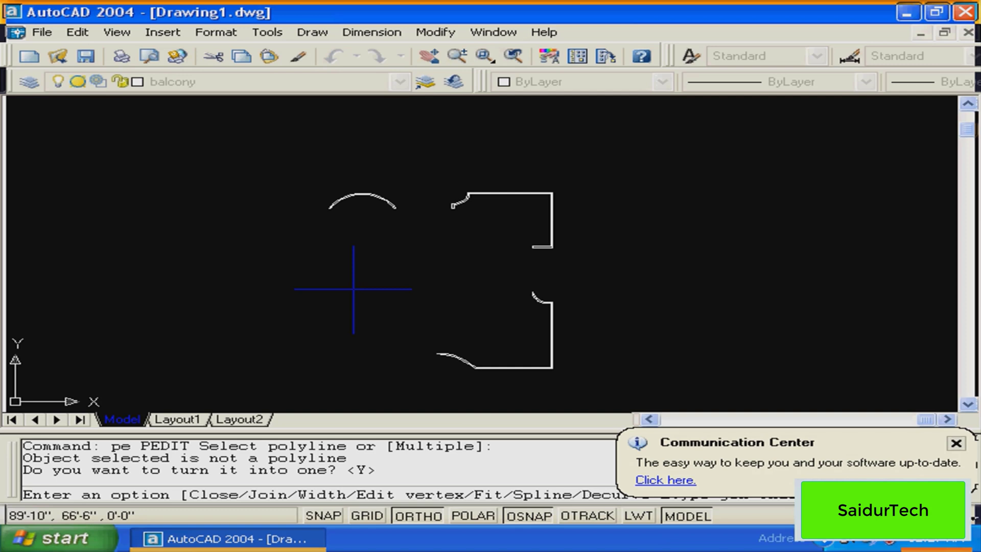
Join the segments of the upper-left arc-shaped balcony outline into one polyline, using all objects as the join selection
type("j")
key("Return")
type("a")
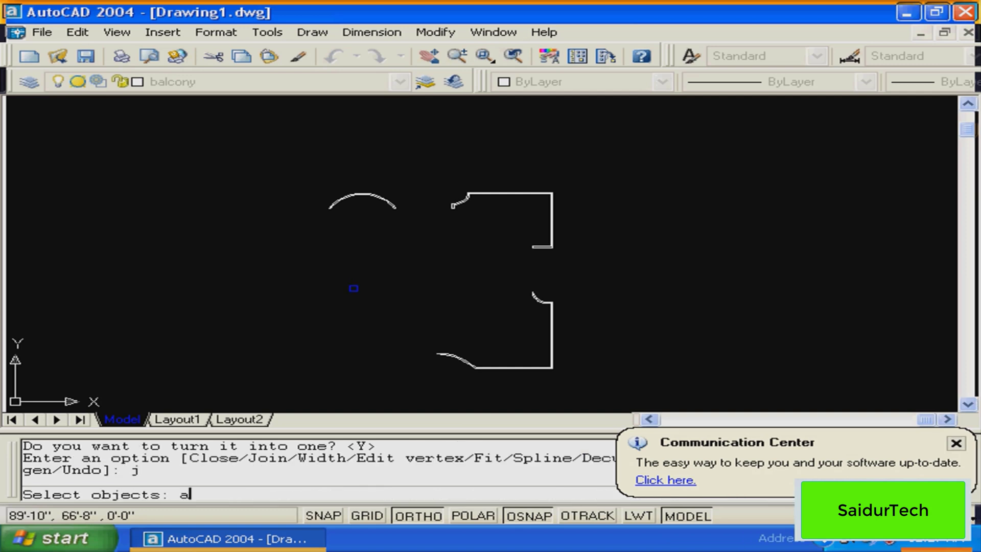
type("ll")
key("Return")
key("Return")
key("Return")
left_click(375, 196)
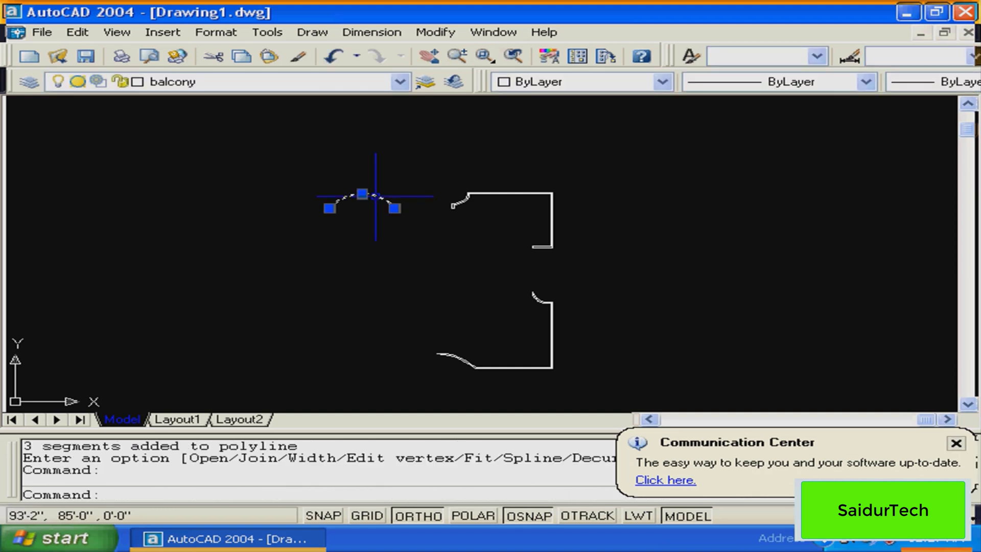
key("Escape")
Try fitting a curve through the upper-right balcony polyline with PEDIT, and undo the edit
type("p")
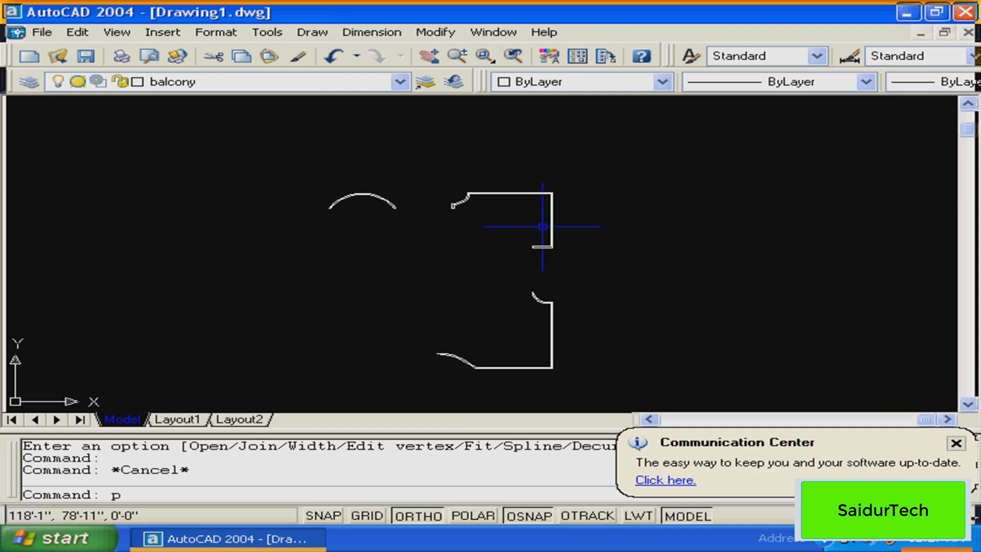
type("e")
key("Return")
left_click(538, 246)
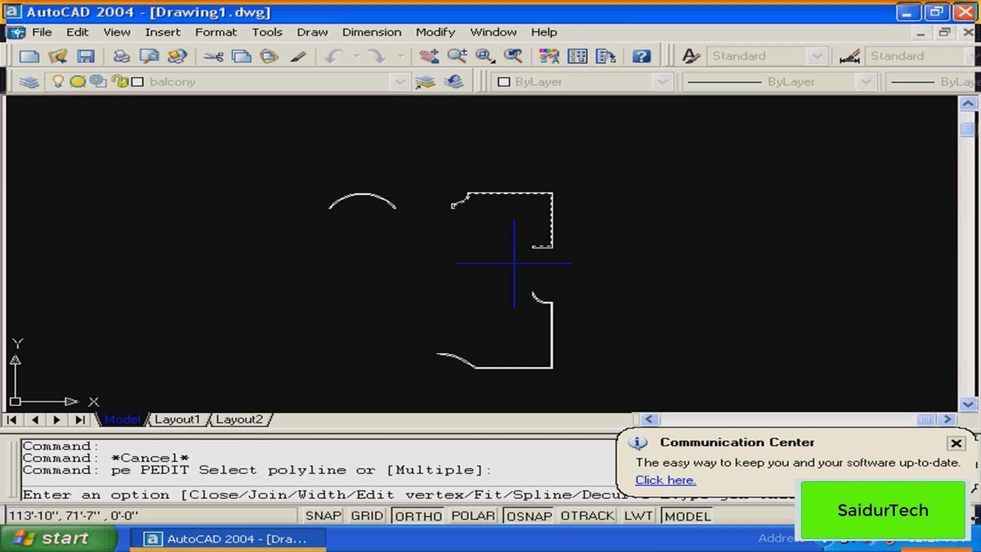
type("f")
key("Return")
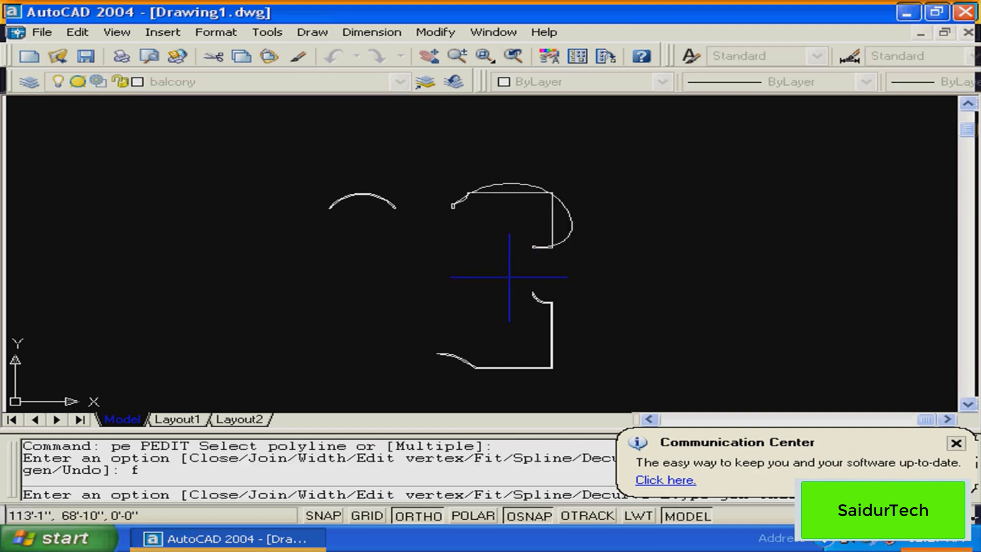
key("Escape")
type("u")
key("Return")
key("Escape")
Join the upper-right balcony outline into one polyline with PEDIT, using all objects as the join selection
type("z")
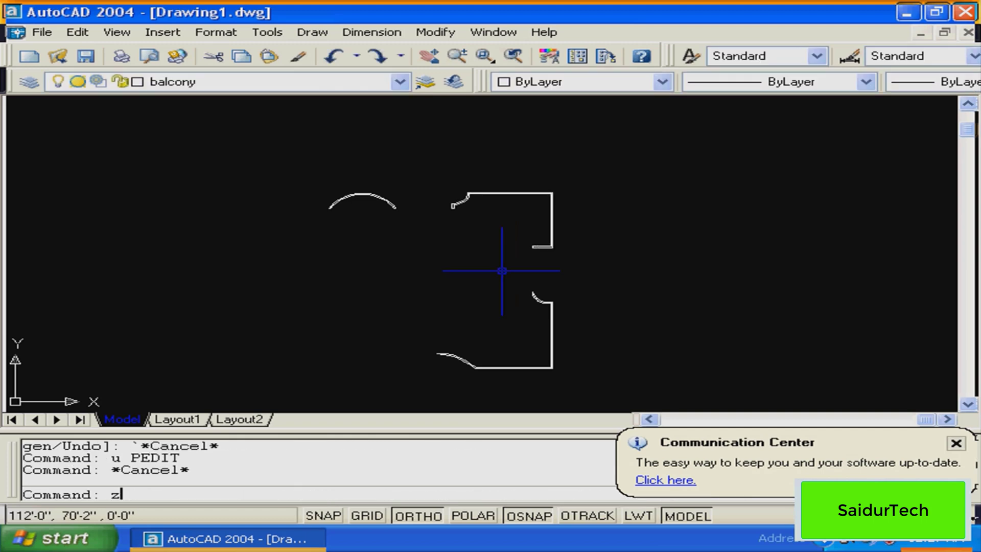
key("Return")
left_click(502, 269)
left_click(593, 146)
key("Escape")
middle_click_drag(393, 296, 427, 259)
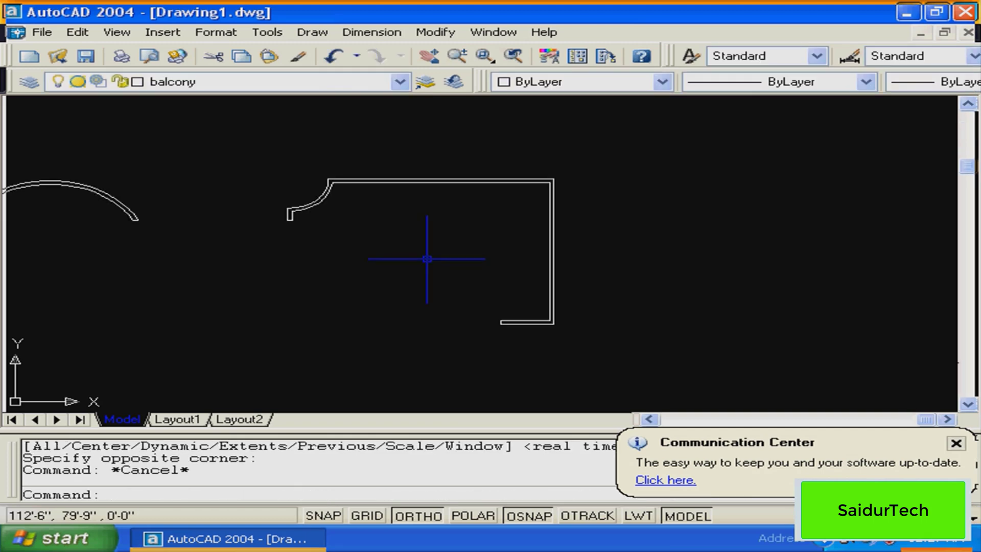
key("Escape")
type("pe")
key("Return")
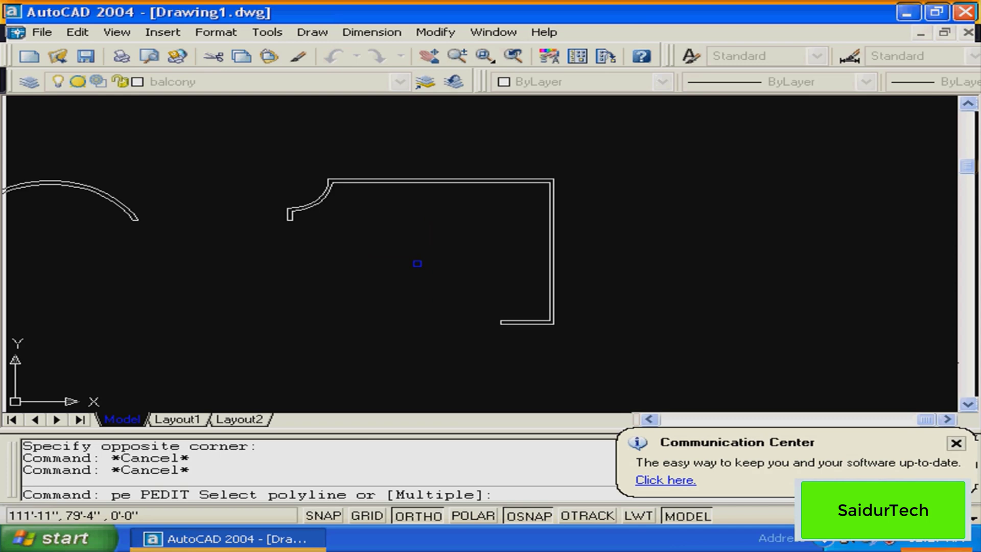
left_click(388, 181)
type("j")
key("Return")
type("a")
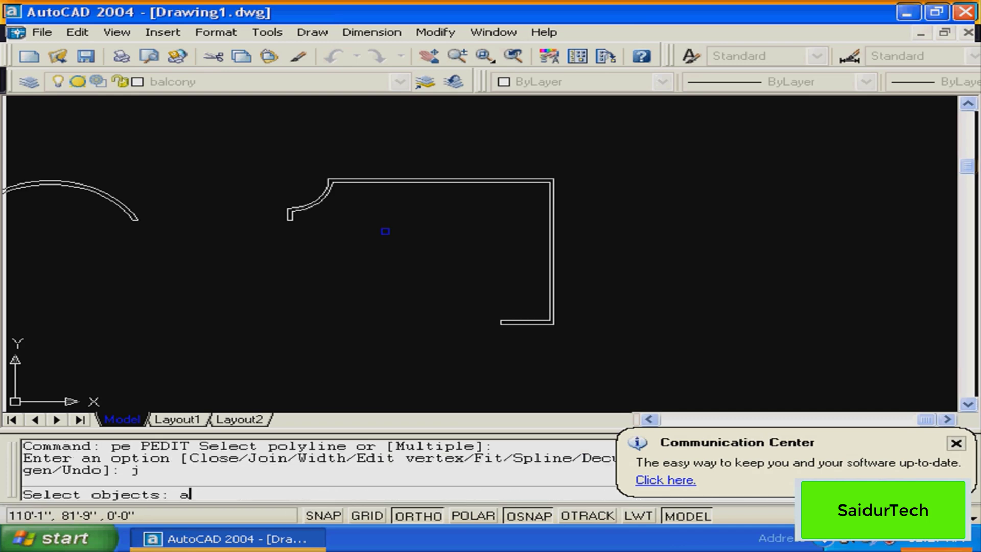
type("ll")
key("Return")
key("Return")
key("Return")
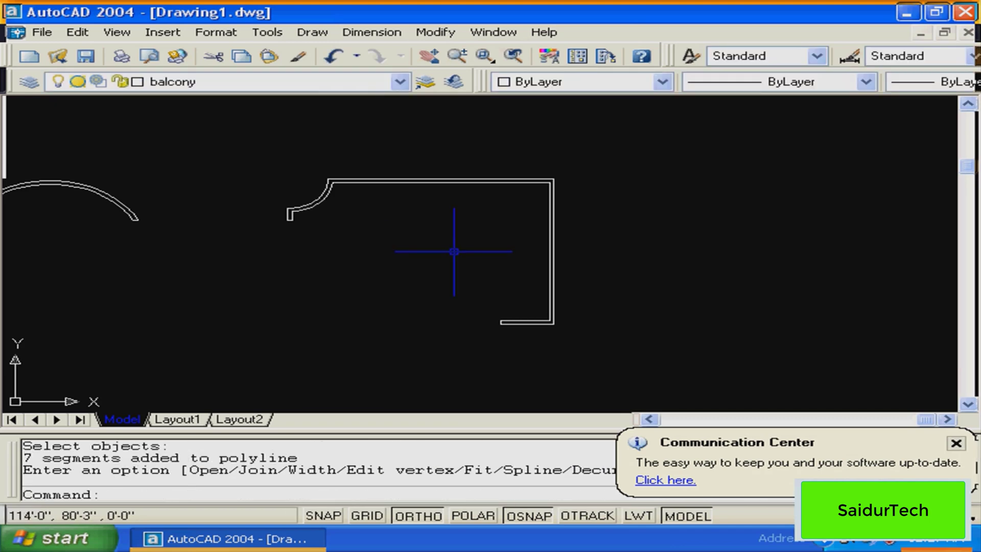
Join the lower-right balcony outline into one polyline with PEDIT, using all objects as the join selection
middle_click_drag(478, 387, 479, 261)
key("Return")
left_click(497, 250)
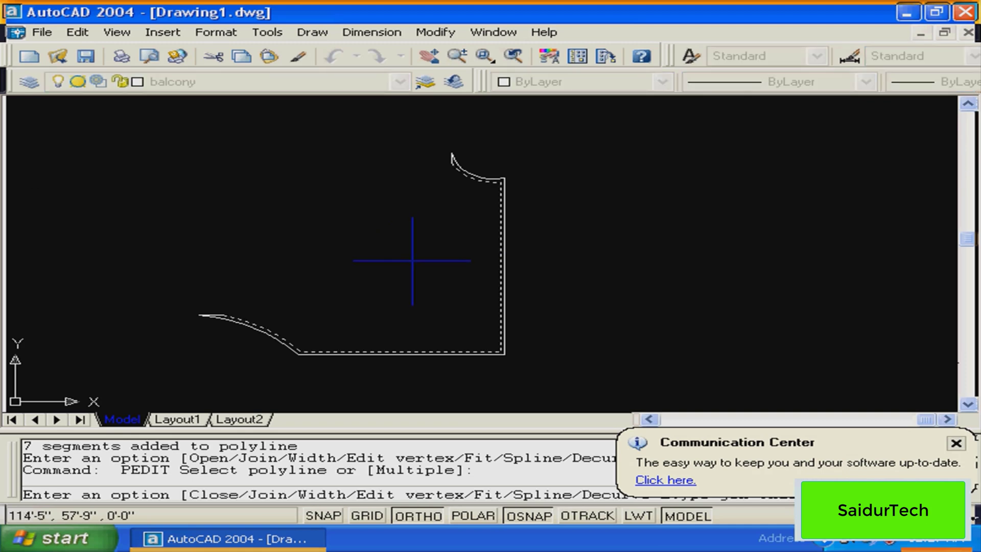
type("j")
key("Return")
type("all")
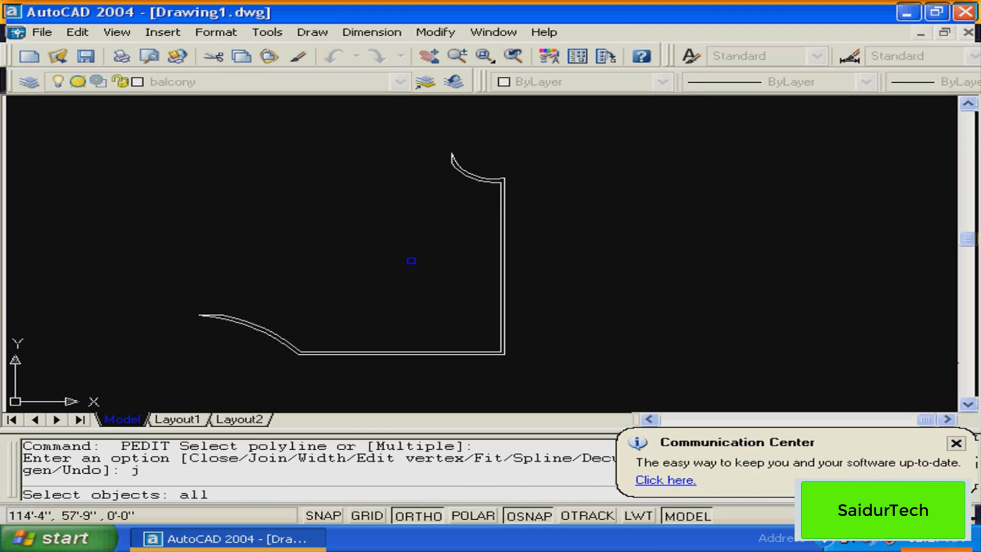
key("Return")
key("Return")
key("Return")
Check that the upper-right and lower-right balcony outlines each select as a whole, and clear the selection
middle_click_drag(401, 315, 817, 247)
middle_click_drag(353, 406, 472, 273)
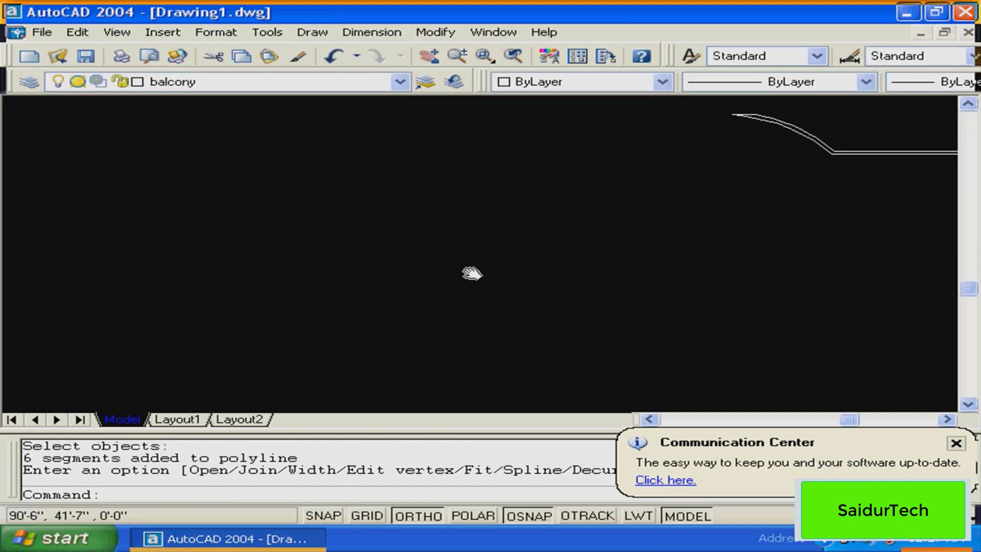
scroll(412, 278, "down", 5)
middle_click_drag(525, 207, 427, 272)
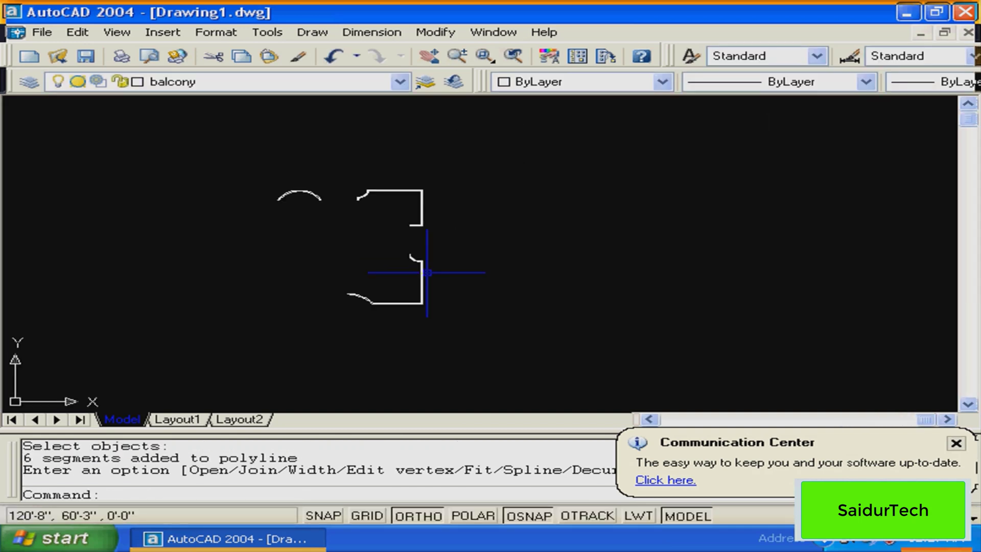
left_click(423, 272)
left_click(423, 208)
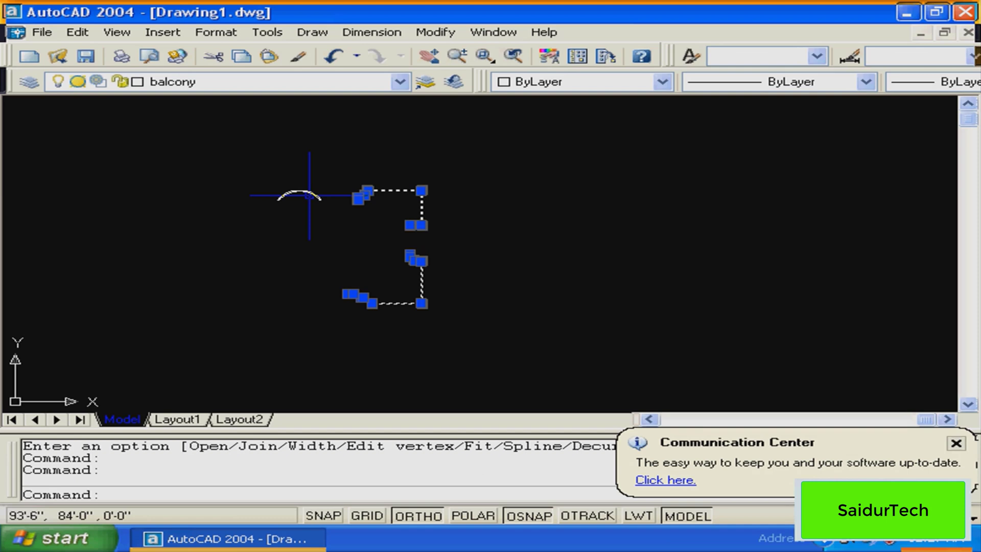
key("Escape")
Thaw the wall layer while keeping balcony as the current layer
type("z")
key("Return")
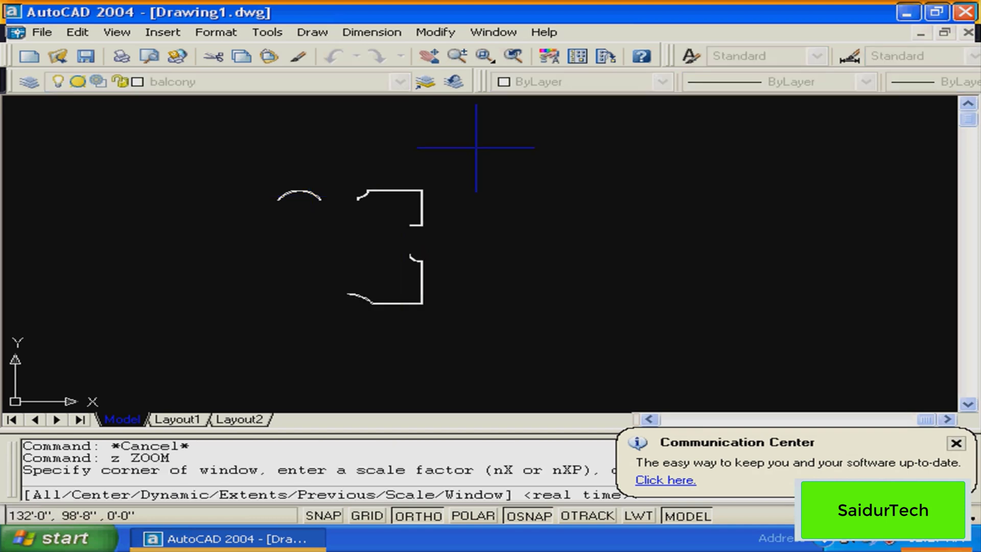
left_click(475, 148)
left_click(317, 335)
middle_click_drag(377, 249, 349, 222)
left_click(266, 82)
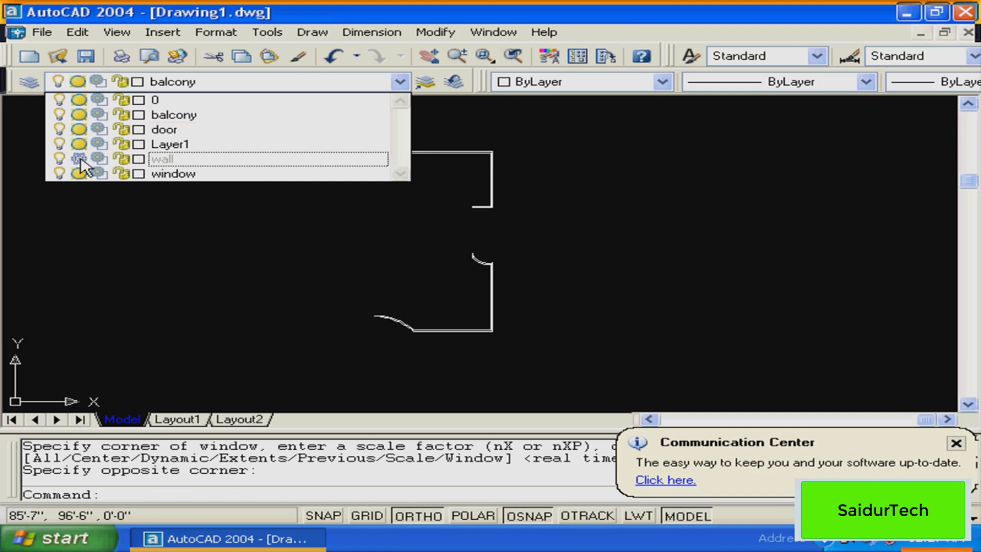
left_click(78, 159)
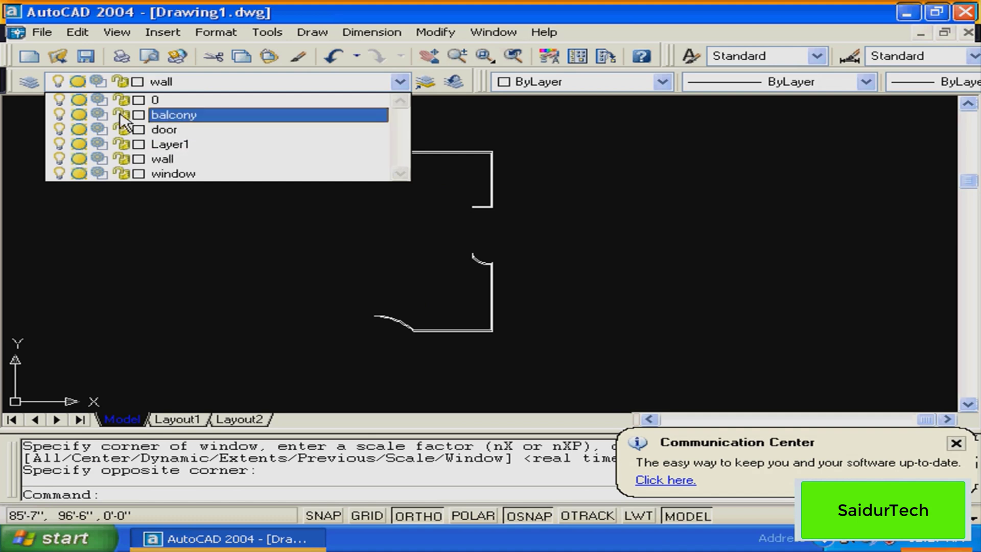
left_click(83, 115)
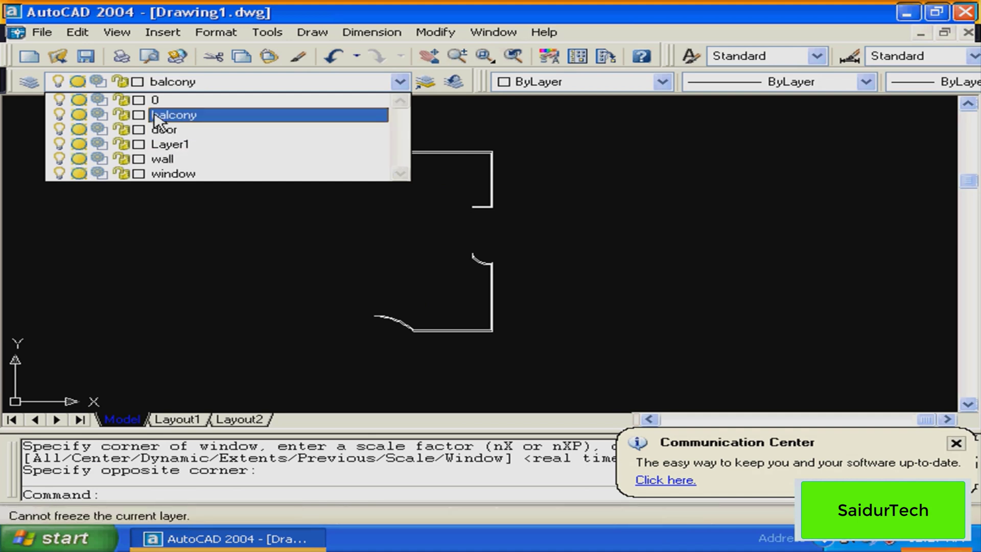
left_click(156, 116)
Make wall the current layer and freeze the balcony layer
left_click(237, 82)
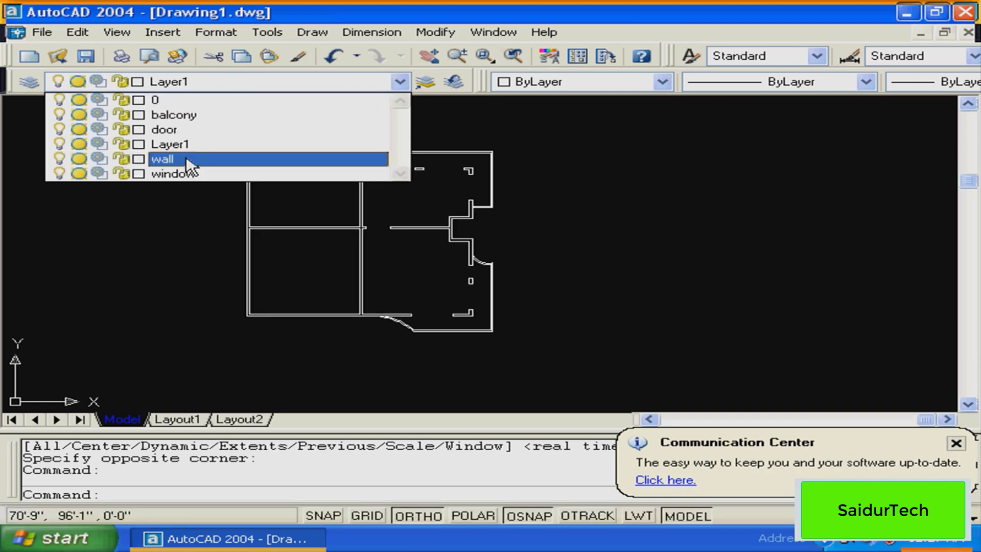
left_click(189, 159)
left_click(79, 115)
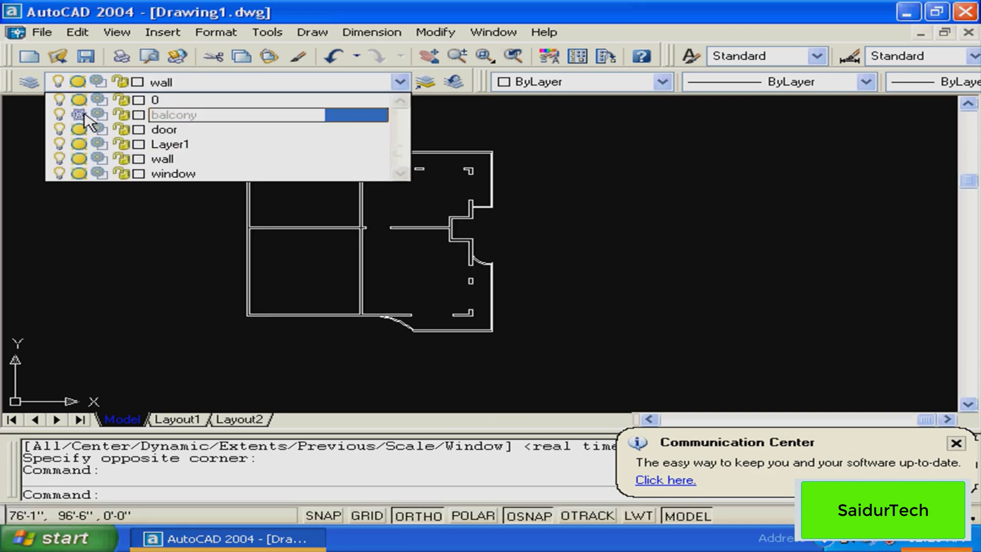
left_click(564, 241)
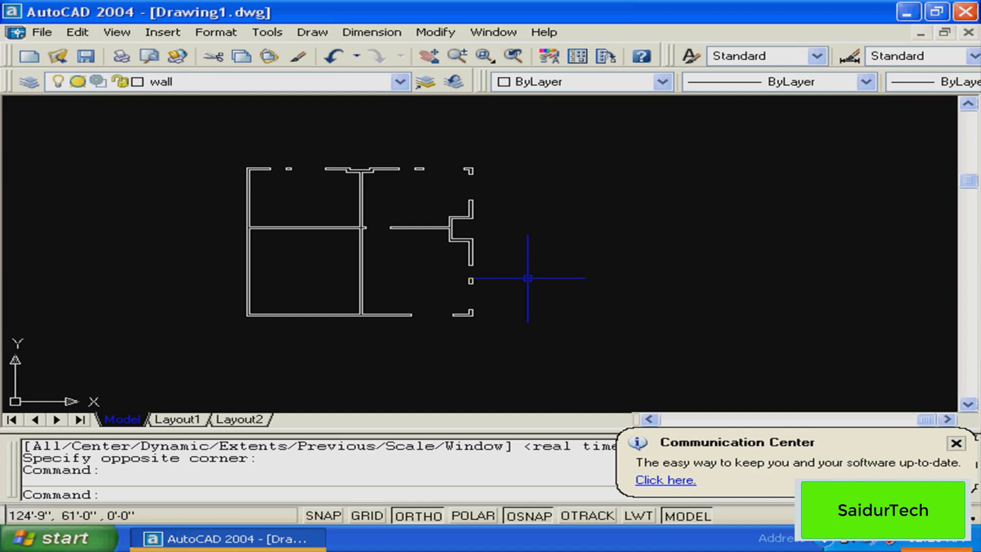
Join the small L-shaped wall piece at the plan's upper-right corner into one polyline, using all objects as the join selection
mouse_move(410, 278)
middle_mouse_down()
mouse_move(458, 258)
mouse_move(399, 273)
middle_mouse_up()
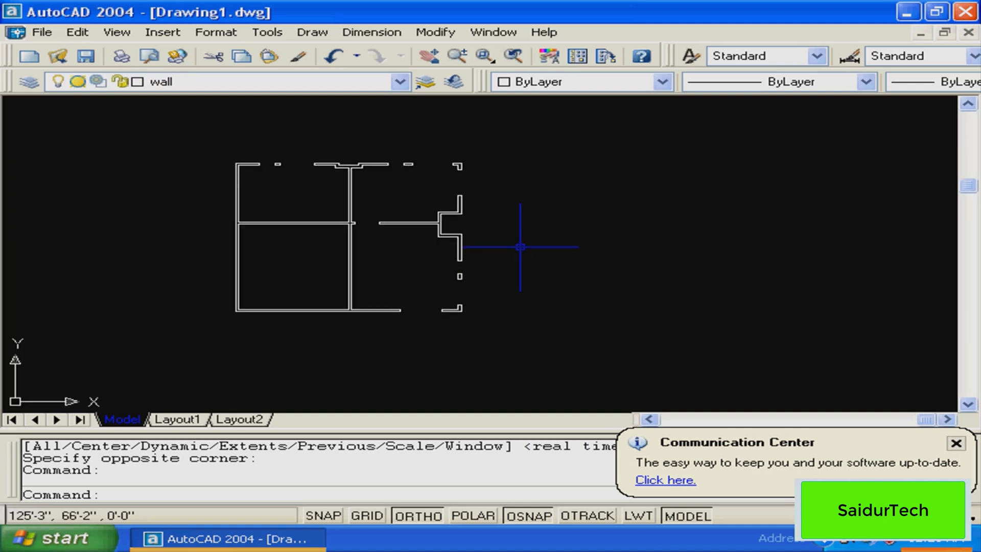
middle_click_drag(520, 246, 550, 261)
key("Escape")
type("z")
key("Return")
left_click(596, 321)
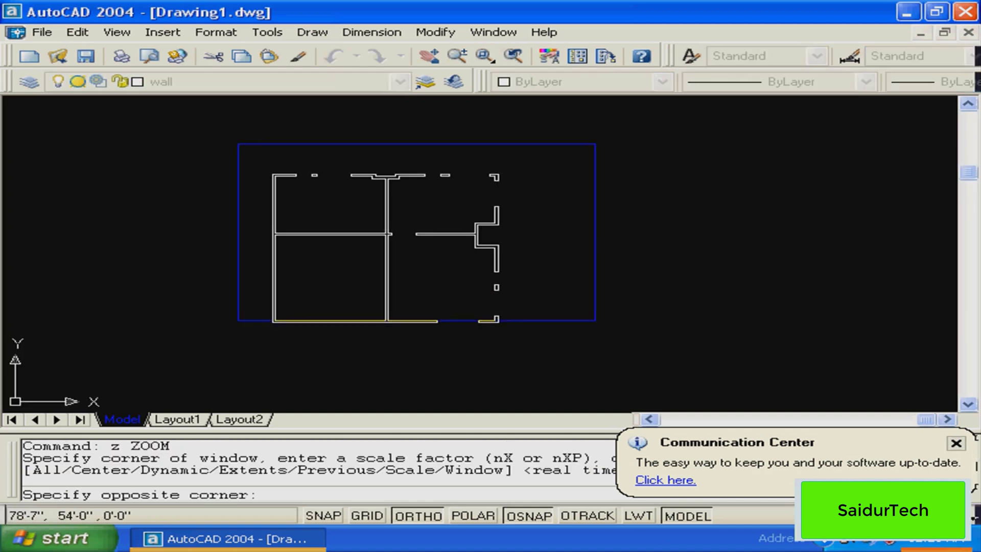
left_click(238, 144)
middle_click_drag(506, 243, 519, 229)
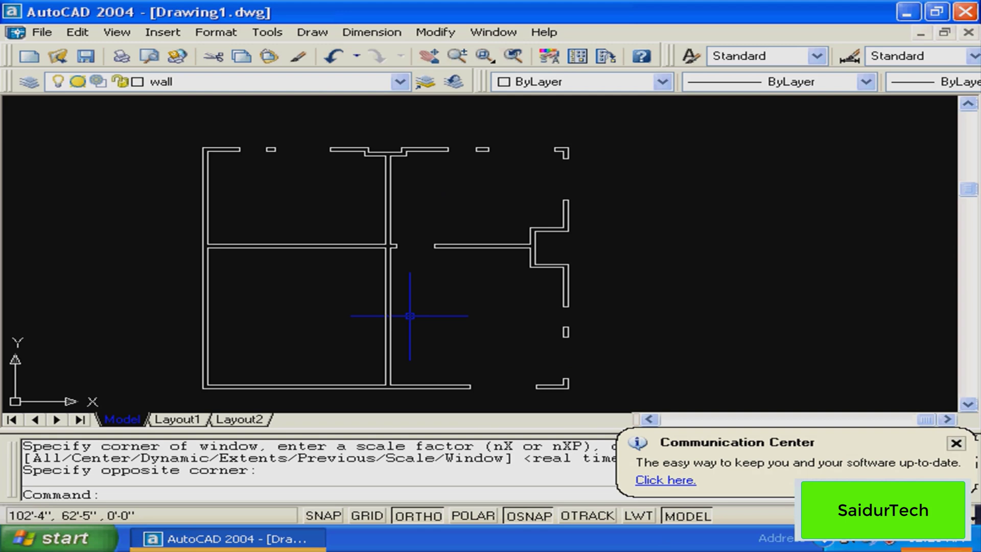
scroll(445, 240, "up", 2)
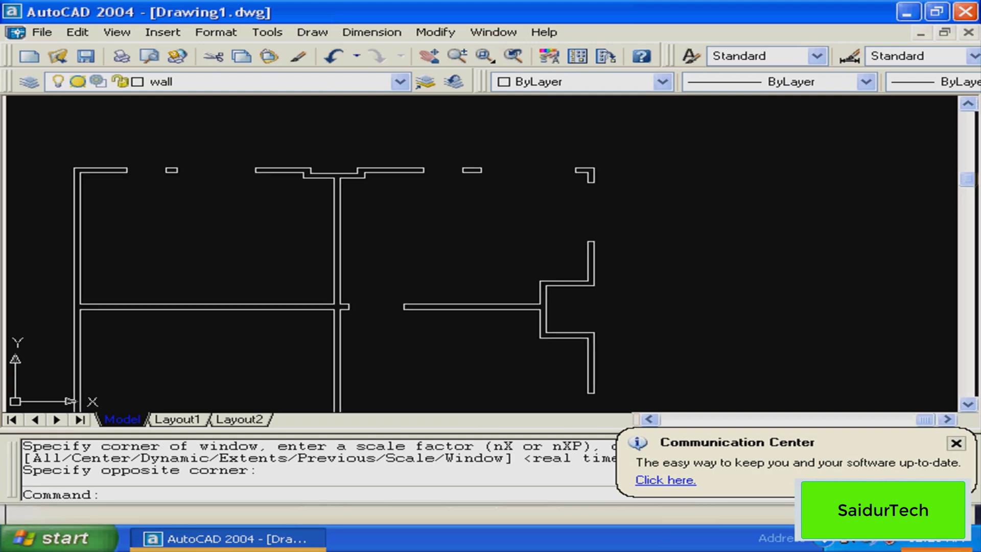
middle_click_drag(439, 265, 482, 281)
type("p")
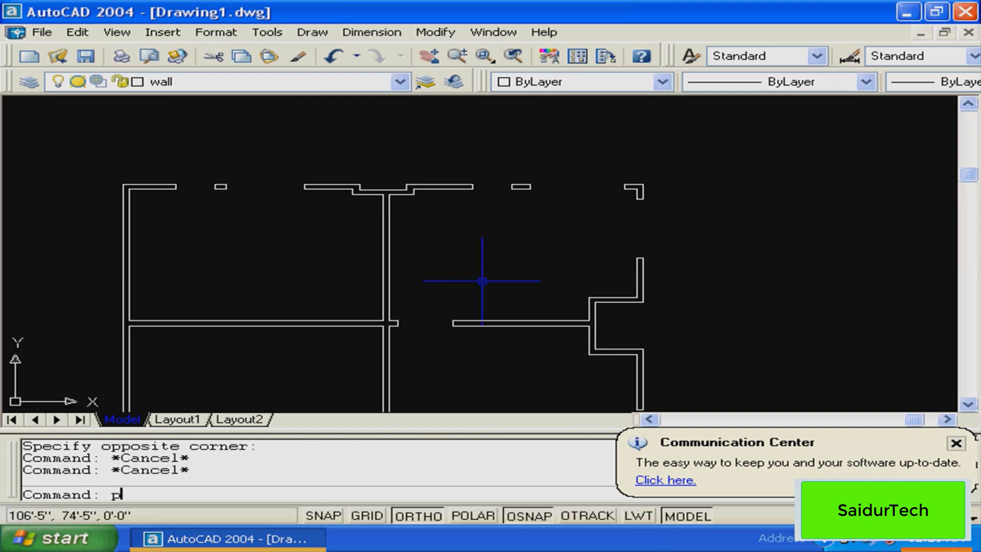
type("e")
key("Return")
left_click(635, 188)
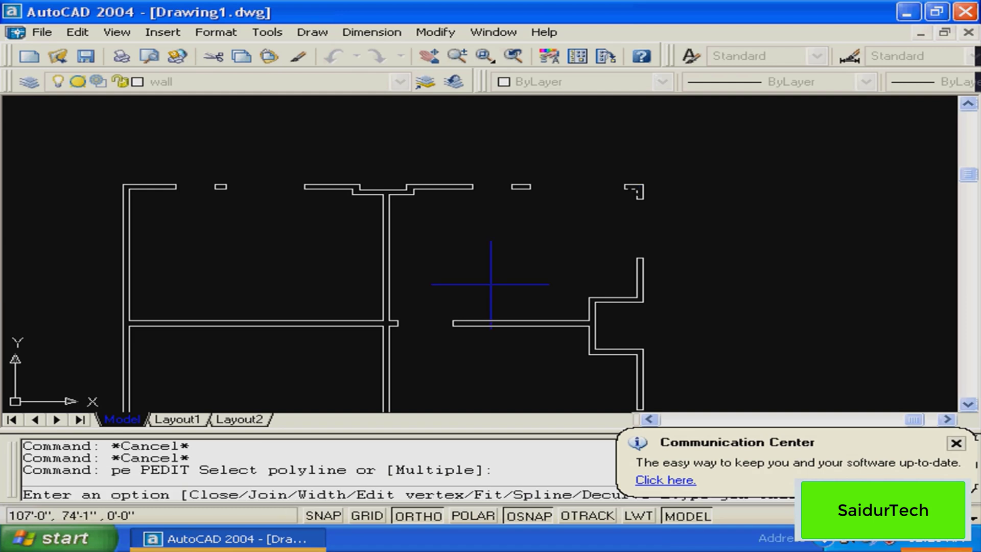
type("j")
key("Return")
type("all")
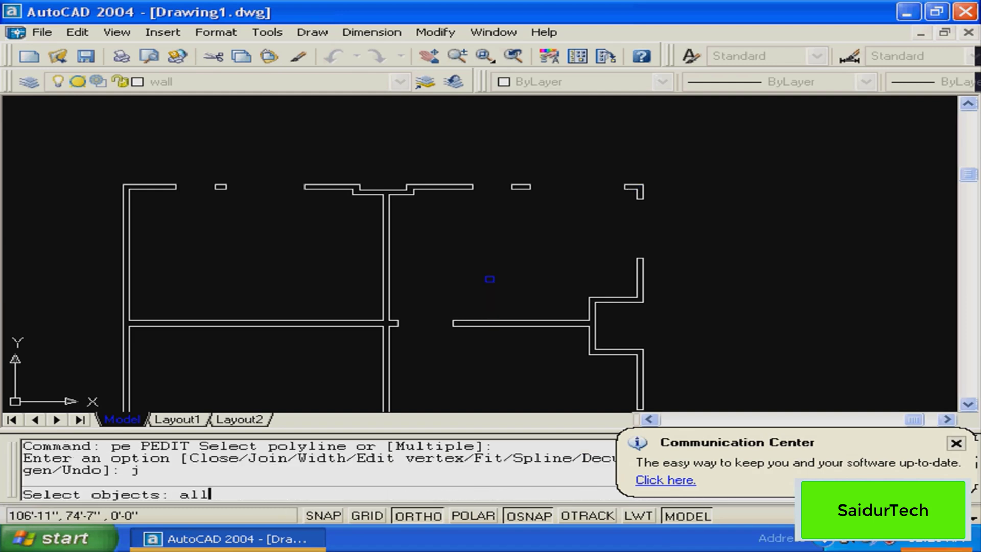
key("Return")
key("Return")
key("Return")
Join the short wall block between the openings in the upper-right room's top wall into one polyline
left_click(507, 188)
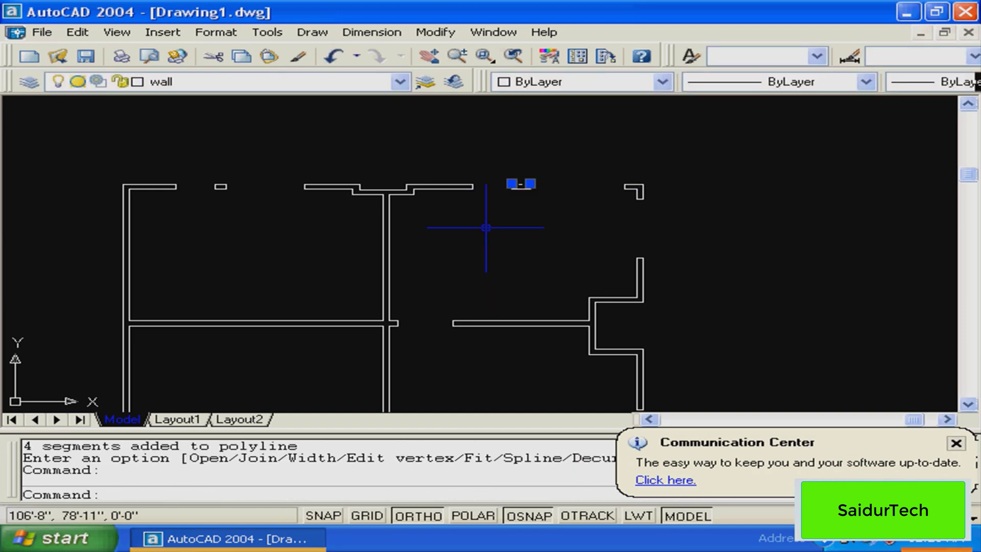
key("Return")
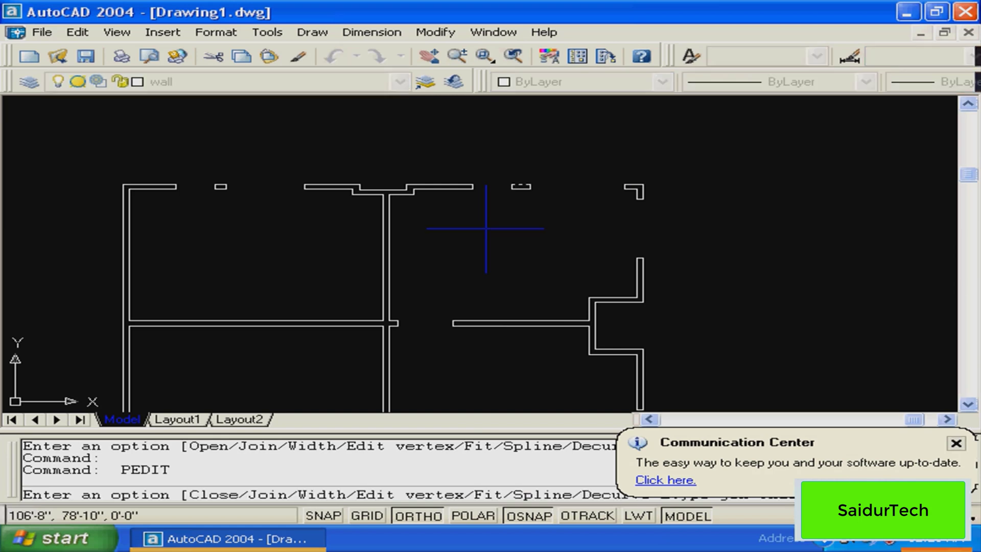
type("j")
key("Return")
type("a")
key("Return")
key("Return")
key("Return")
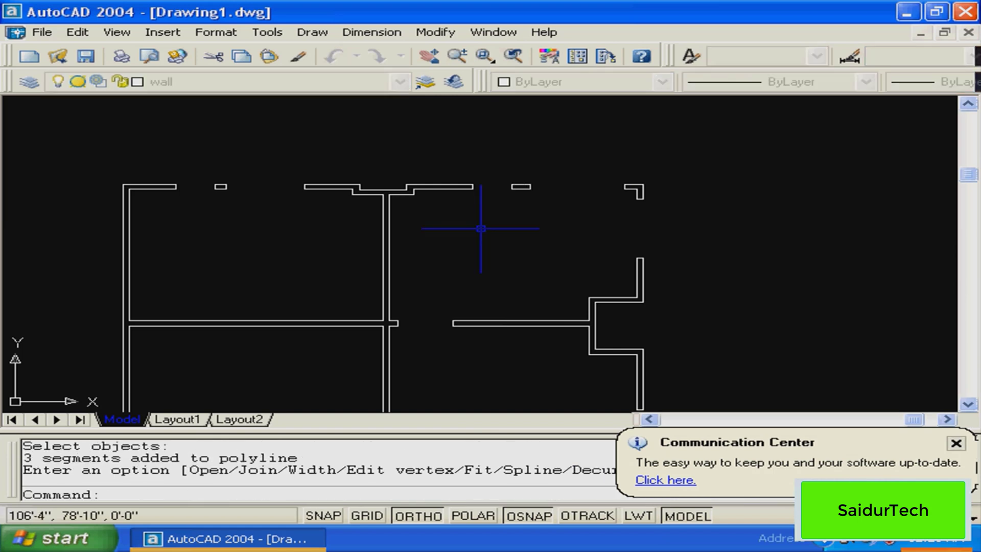
Join the wall outline starting at the top wall section beside the central recess into one polyline, using all objects
key("Return")
left_click(431, 188)
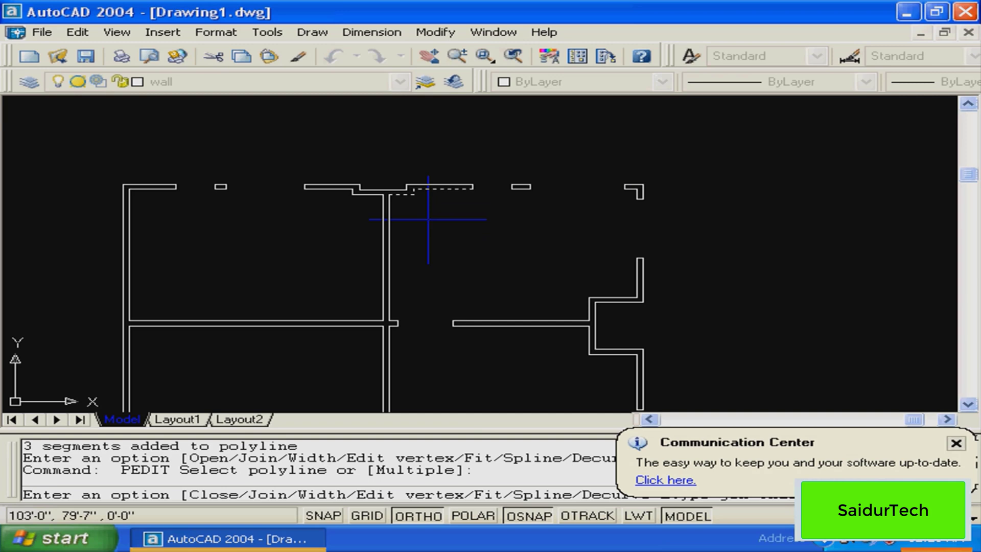
type("j")
key("Return")
type("all")
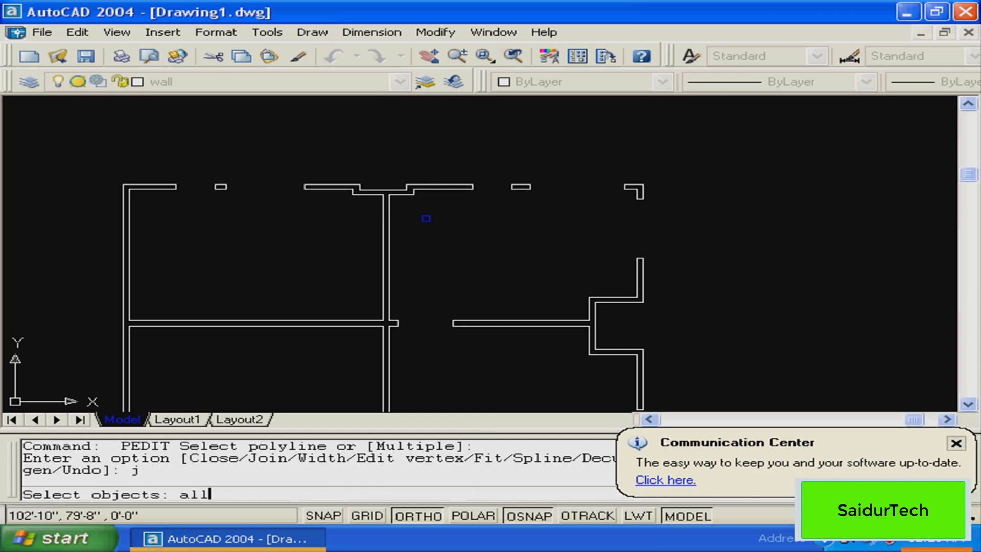
key("Return")
key("Return")
key("Return")
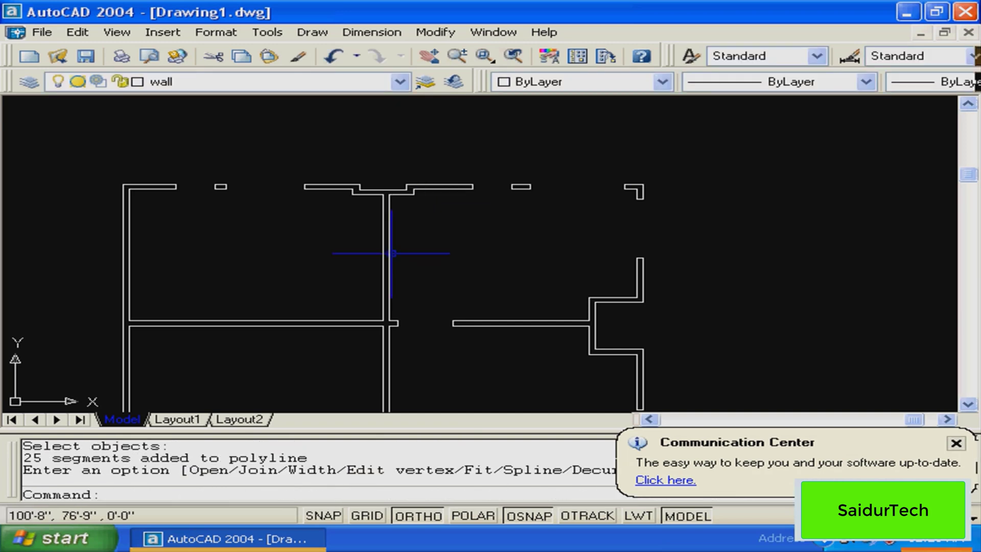
Examine which rooms and wall segments the joined outline covers by highlighting it around the central partition
left_click(391, 253)
middle_click_drag(433, 274, 505, 194)
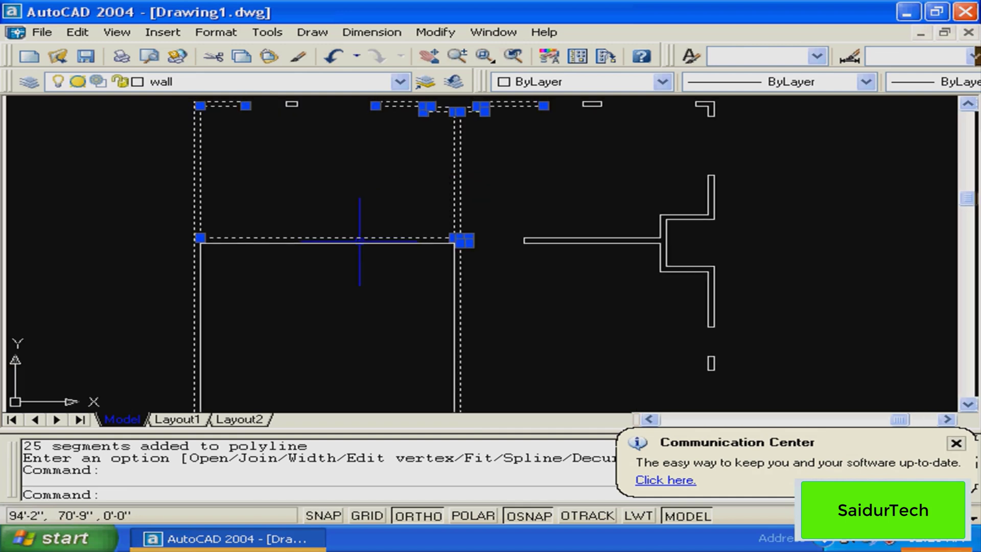
key("Escape")
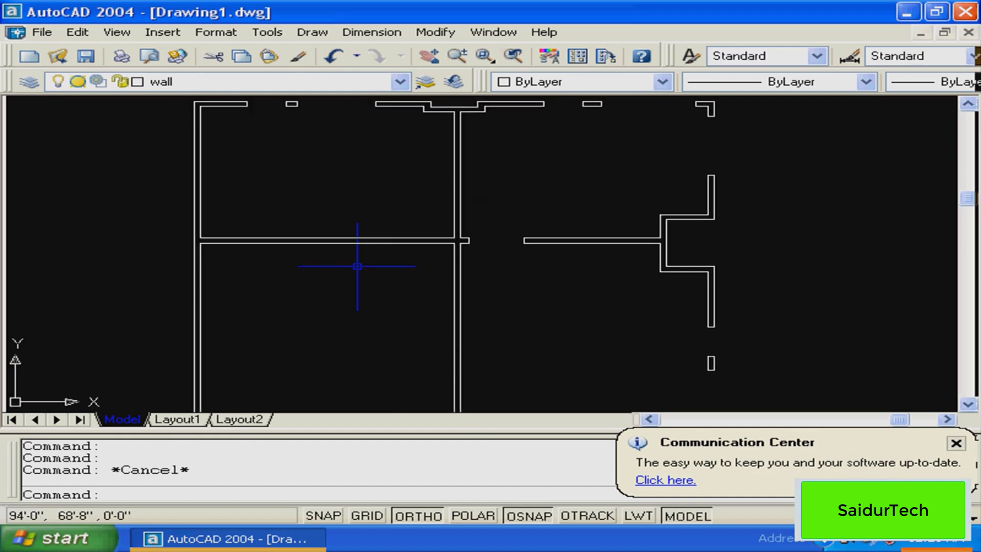
left_click(467, 235)
mouse_move(466, 260)
middle_mouse_down()
mouse_move(461, 289)
mouse_move(508, 161)
mouse_move(498, 181)
middle_mouse_up()
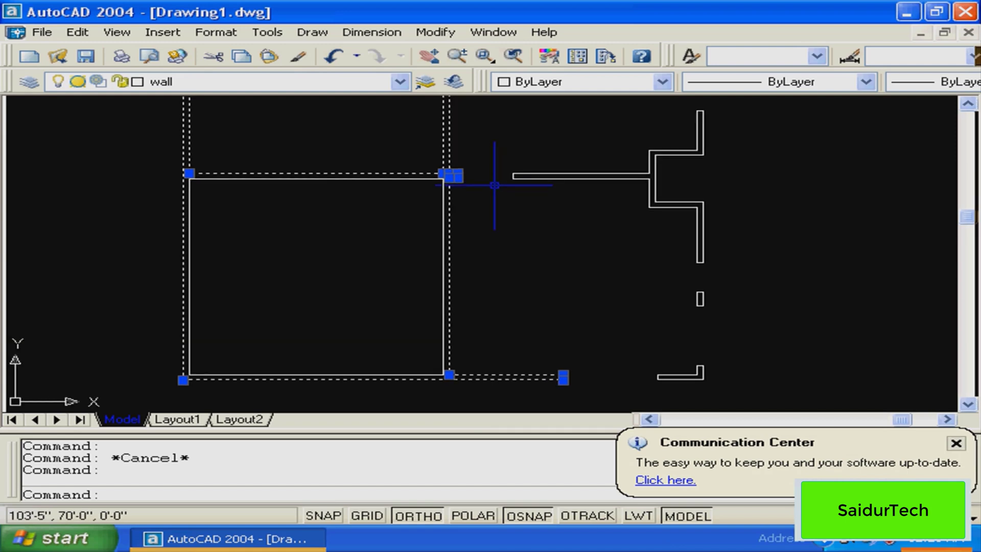
middle_click_drag(496, 187, 442, 261)
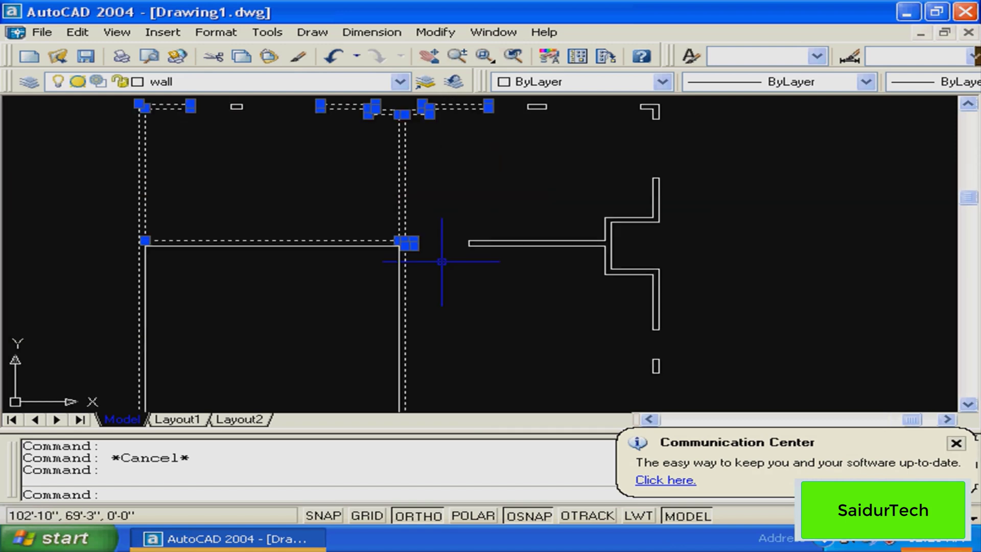
Undo the recent PEDIT joins of the wall outlines
type("u")
key("Return")
key("Return")
key("Return")
key("Return")
key("Return")
key("Return")
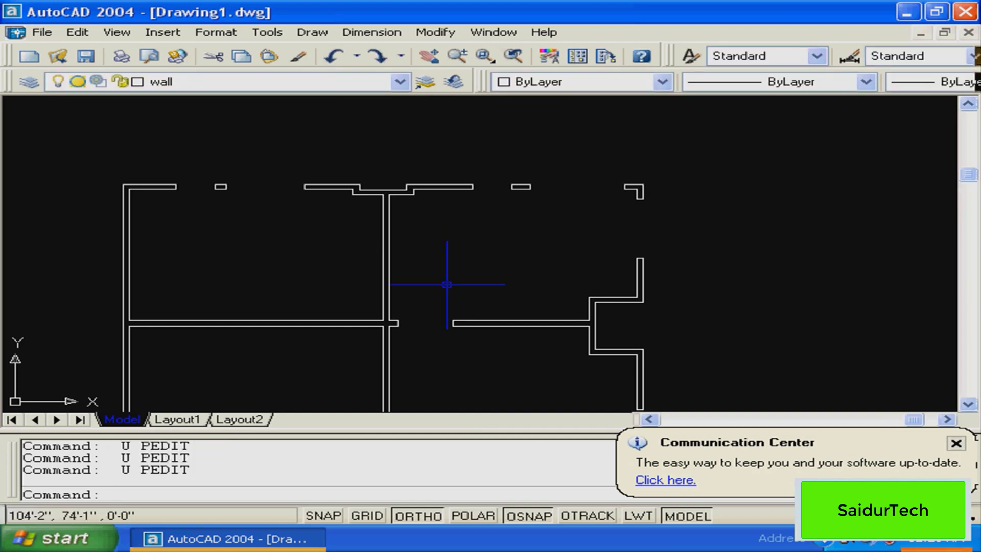
key("Escape")
key("Escape")
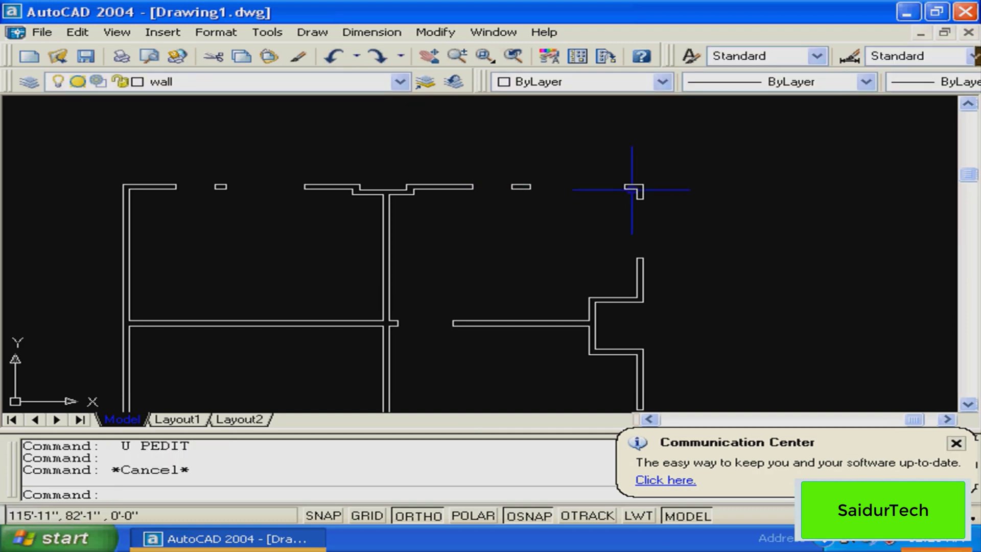
key("Escape")
key("Escape")
Erase the central vertical partition and the horizontal partition crossing it on the plan's left side
middle_click_drag(612, 217, 636, 123)
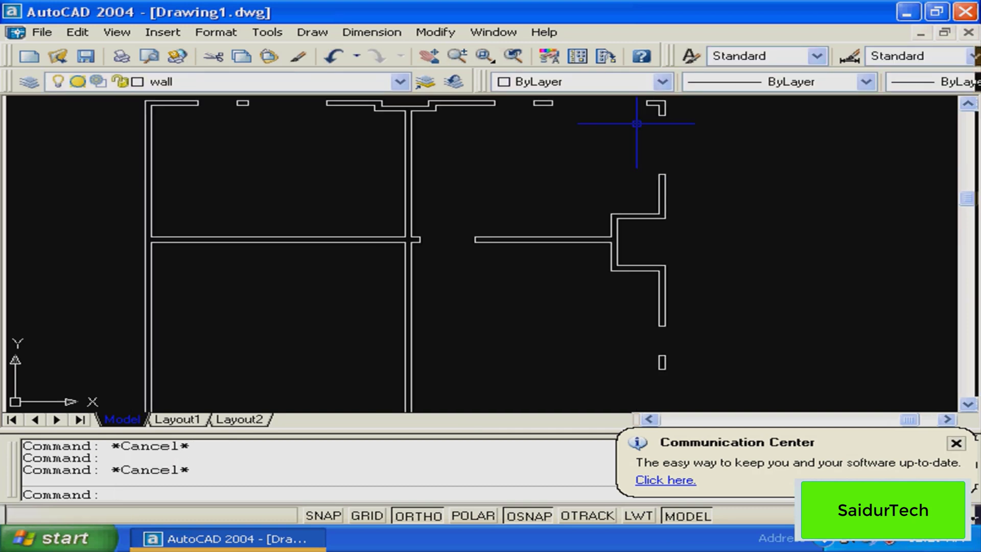
mouse_move(540, 204)
middle_mouse_down()
mouse_move(604, 155)
mouse_move(509, 234)
mouse_move(514, 226)
mouse_move(498, 230)
mouse_move(451, 368)
mouse_move(462, 292)
middle_mouse_up()
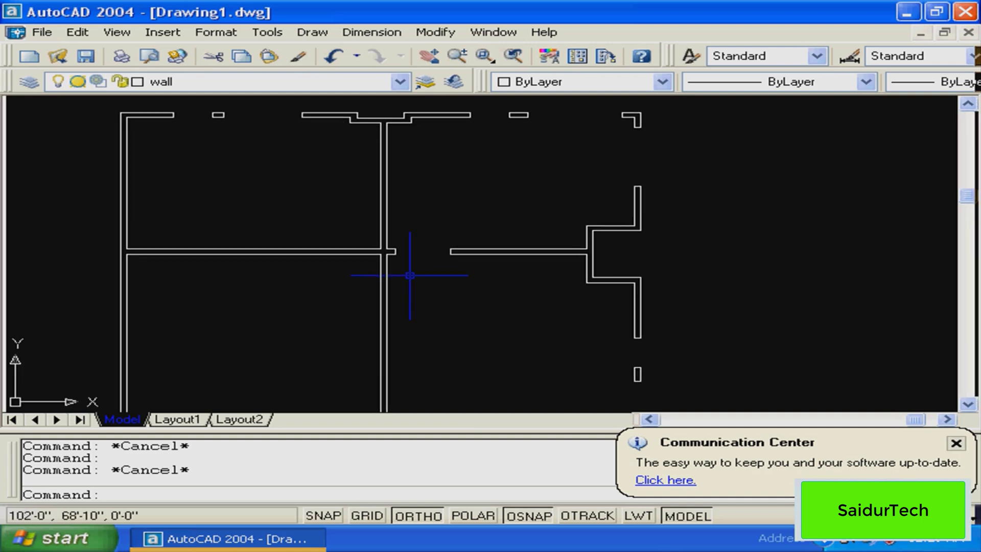
mouse_move(410, 275)
middle_mouse_down()
mouse_move(463, 187)
mouse_move(405, 282)
mouse_move(440, 237)
mouse_move(439, 249)
mouse_move(427, 252)
mouse_move(421, 220)
middle_mouse_up()
scroll(378, 265, "up", 4)
scroll(376, 265, "up", 2)
scroll(401, 264, "down", 8)
scroll(412, 223, "up", 3)
left_click(448, 245)
left_click(394, 259)
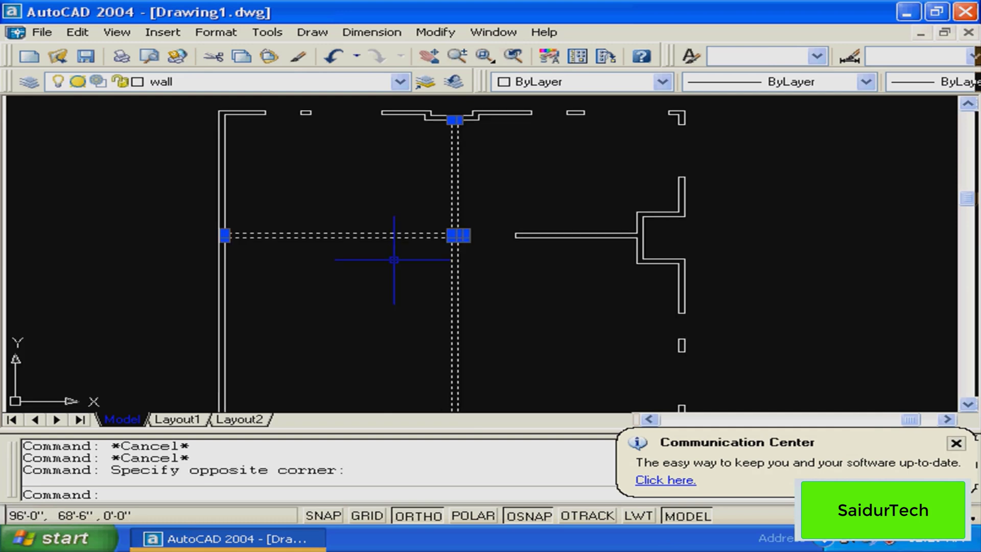
type("e")
key("Return")
Close the gap in the underside of the recessed top wall by stretching one broken line end to the other
middle_click_drag(503, 188, 408, 252)
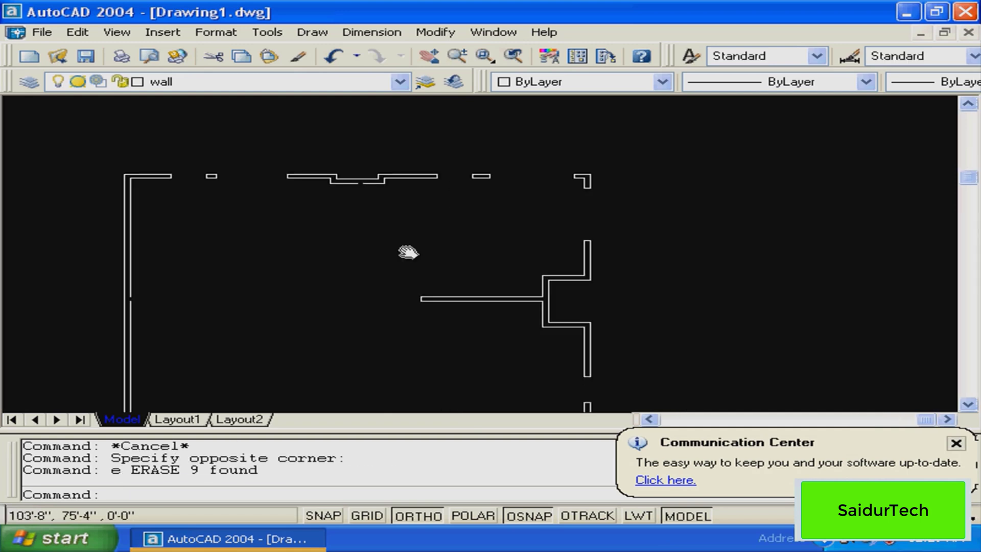
type("z")
key("Return")
left_click(322, 152)
left_click(425, 211)
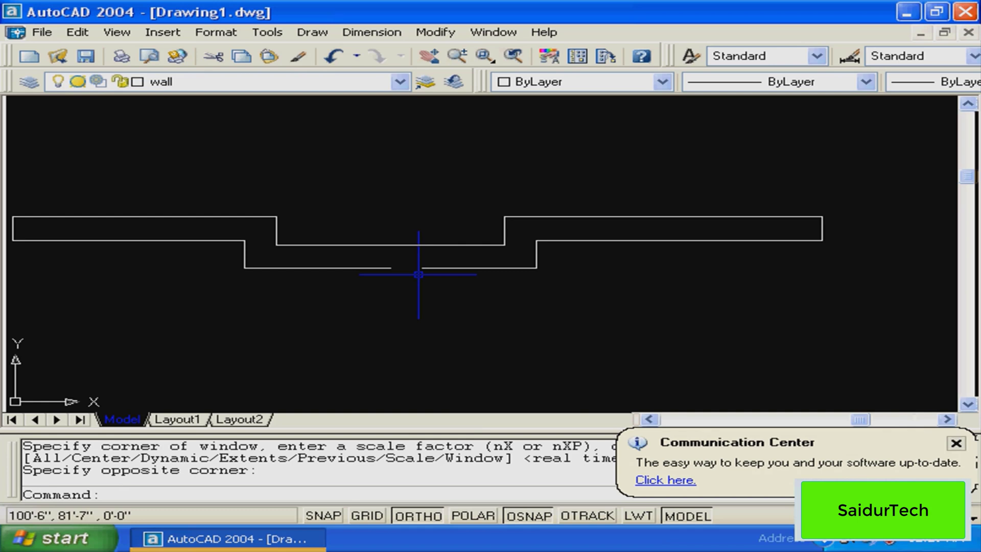
left_click(422, 268)
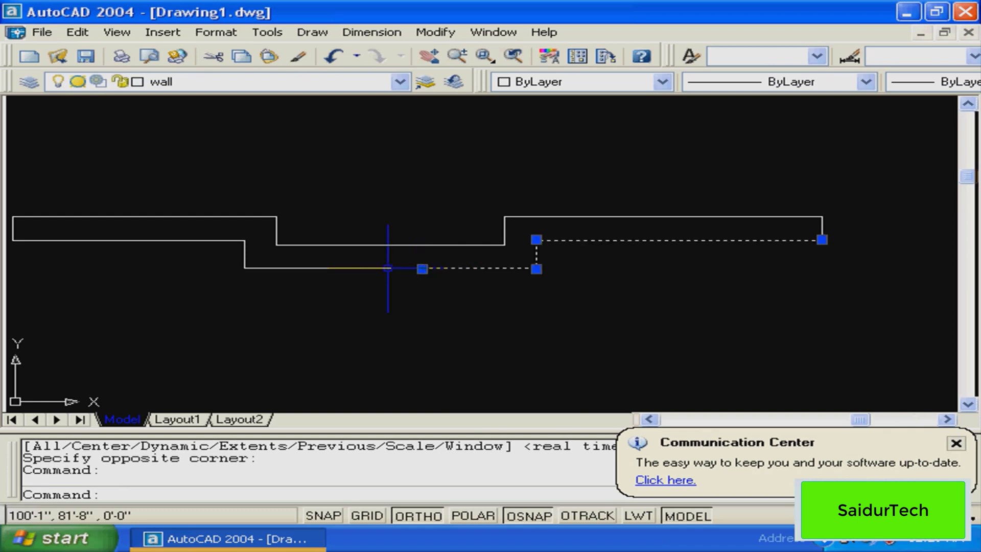
left_click(422, 269)
left_click(390, 269)
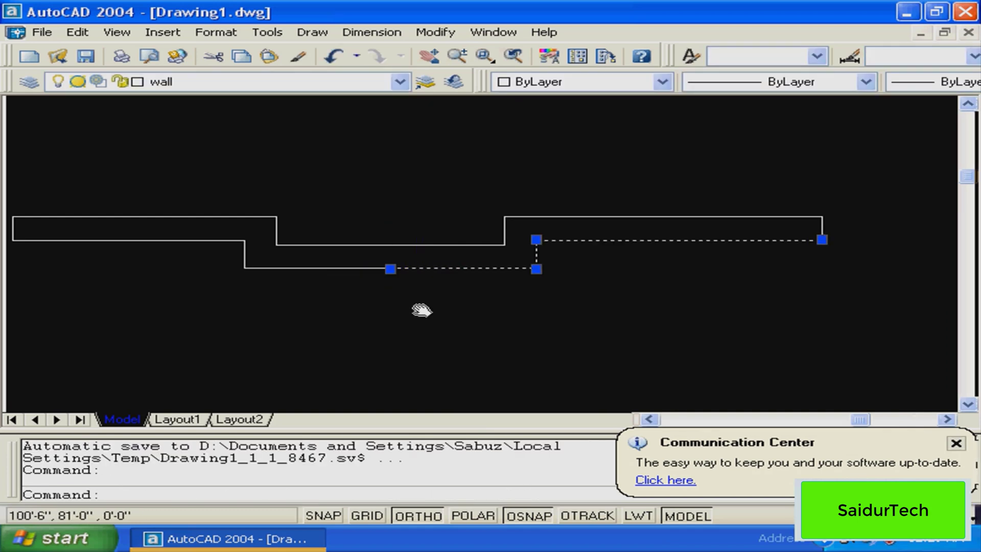
Close the gap in the inner line of the left outer wall by stretching its upper segment to the lower one
scroll(421, 310, "down", 3)
middle_click_drag(432, 300, 408, 257)
left_click(356, 175)
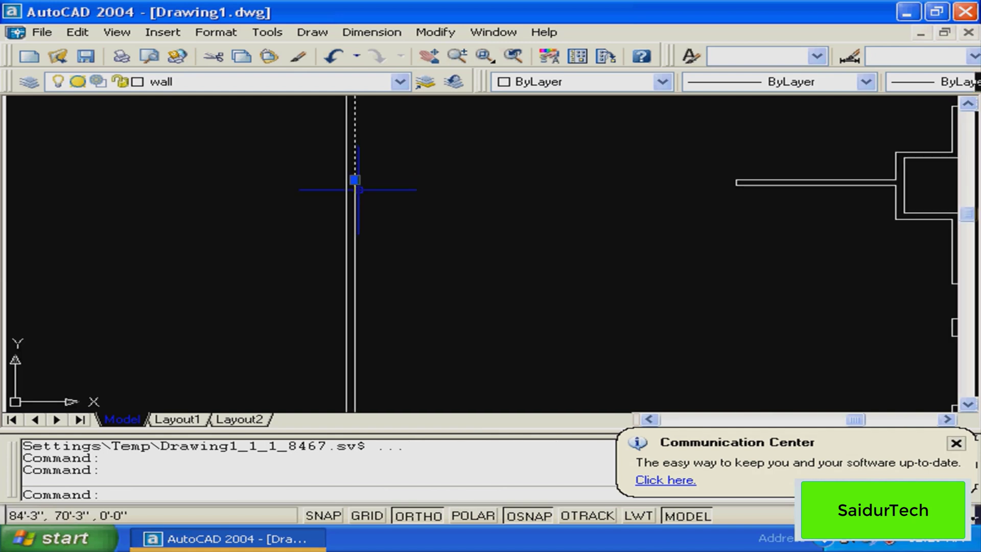
left_click(354, 183)
left_click(354, 186)
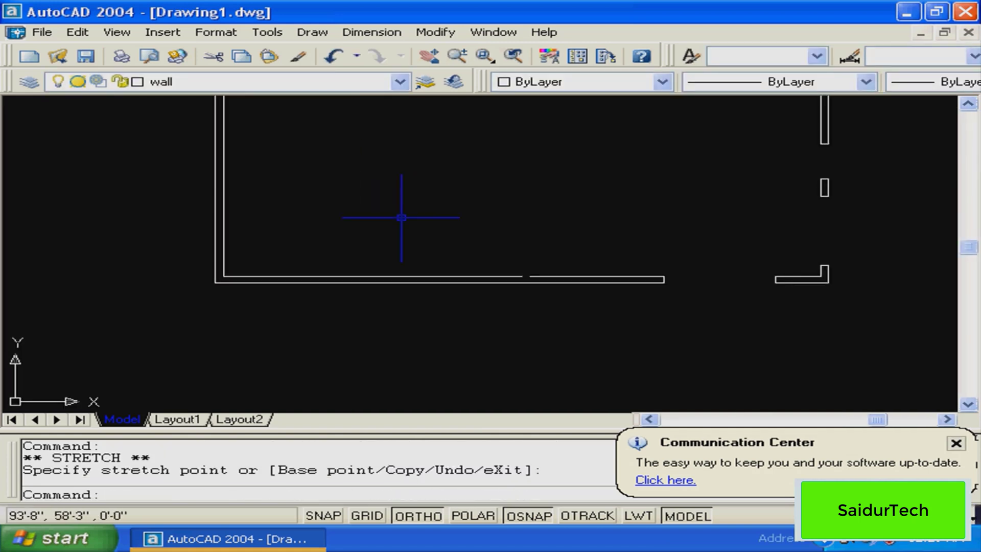
Close the gap in the bottom wall's inner line by stretching the right segment to the left one
left_click(535, 276)
left_click(521, 275)
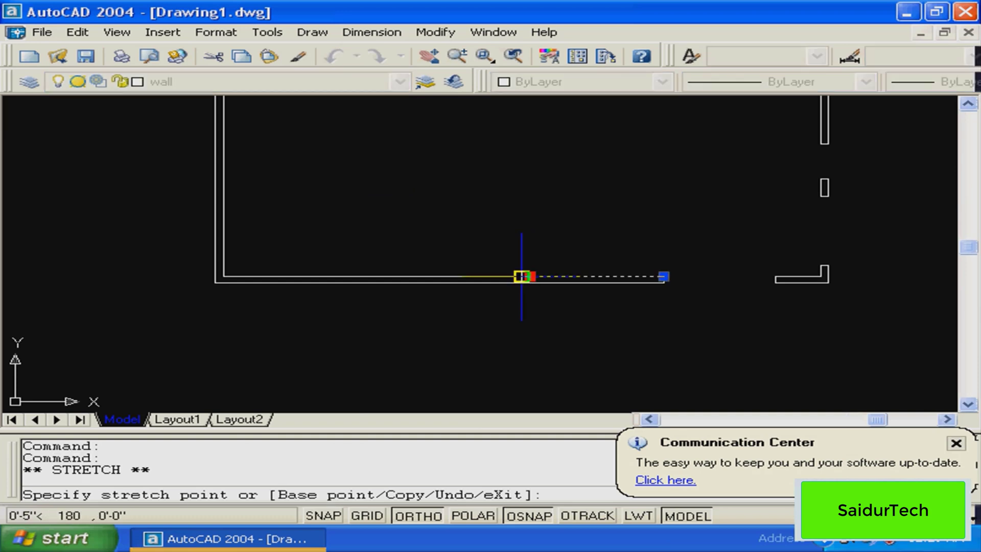
left_click(522, 276)
middle_click_drag(537, 244, 377, 286)
middle_click_drag(495, 139, 384, 256)
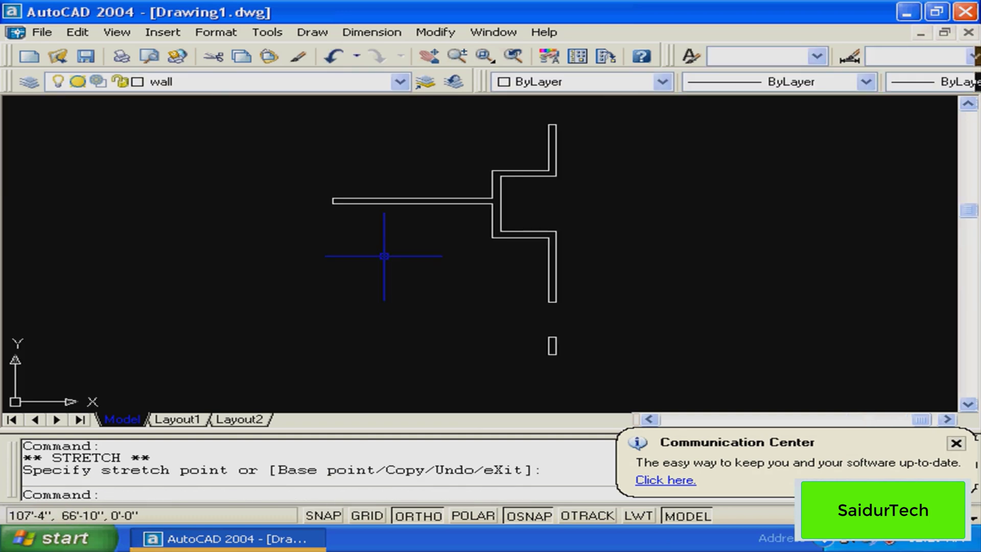
scroll(382, 276, "down", 2)
scroll(379, 294, "up", 3)
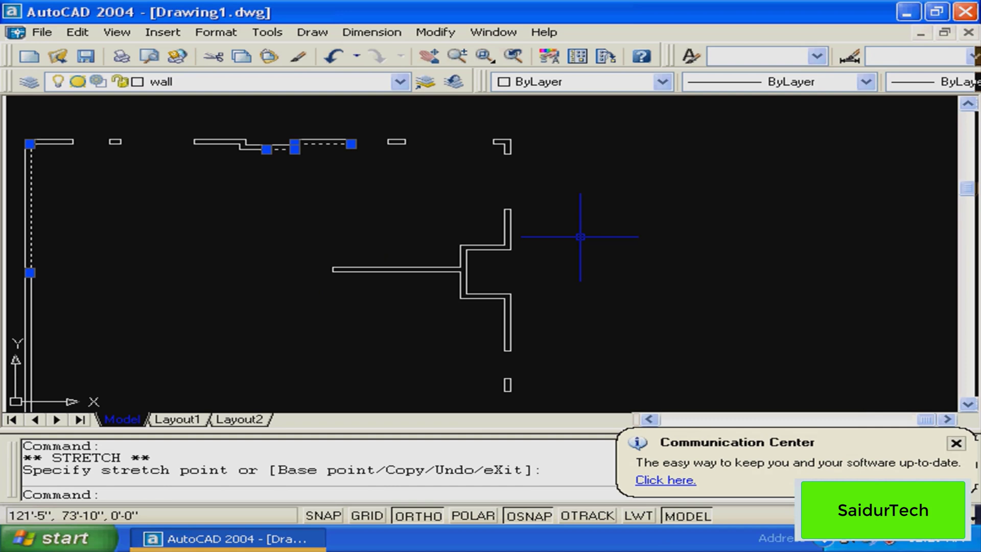
key("Escape")
Join the L-shaped wall piece at the plan's upper-right corner into one polyline with PEDIT, using all objects
mouse_move(453, 274)
middle_mouse_down()
mouse_move(534, 258)
mouse_move(484, 282)
middle_mouse_up()
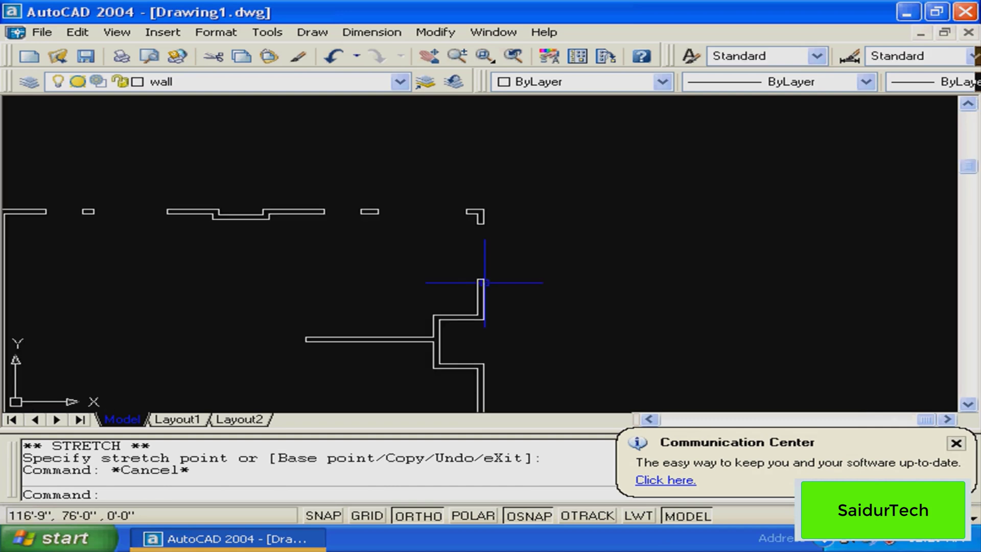
key("Escape")
key("Escape")
type("p")
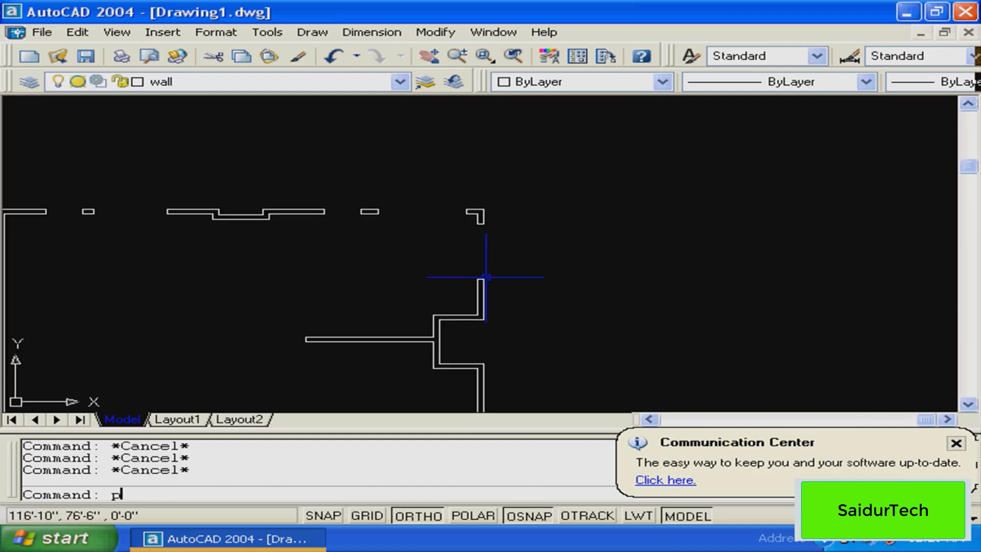
type("e")
key("Return")
left_click(484, 223)
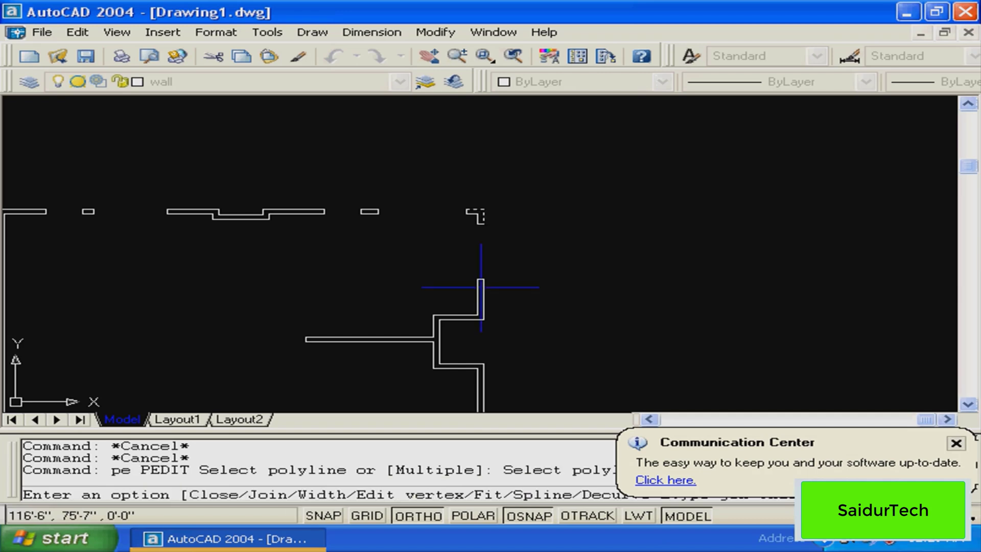
type("j")
key("Return")
type("a")
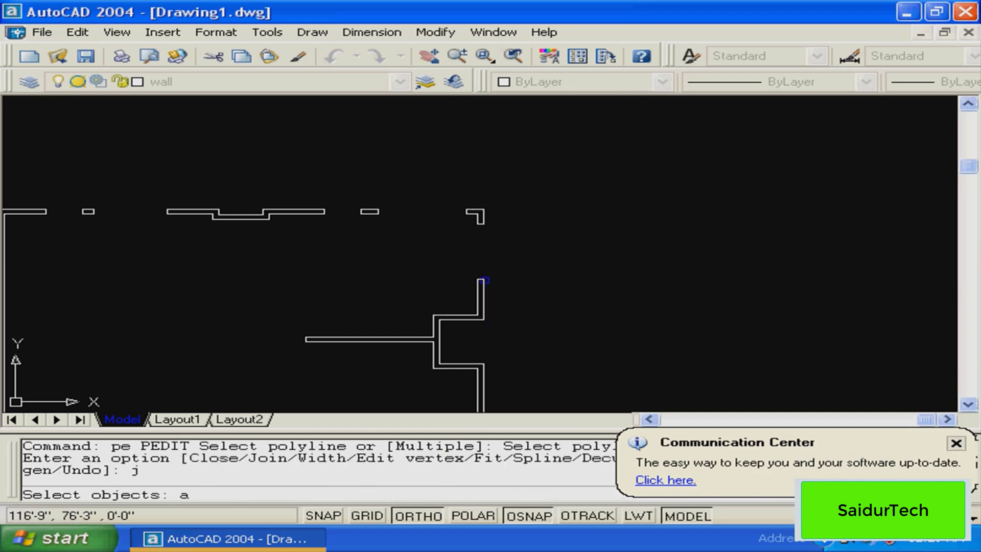
type("ll")
key("Return")
key("Return")
key("Return")
Try to join the short wall block beside the upper-right corner piece into one polyline, using all objects
left_click(370, 214)
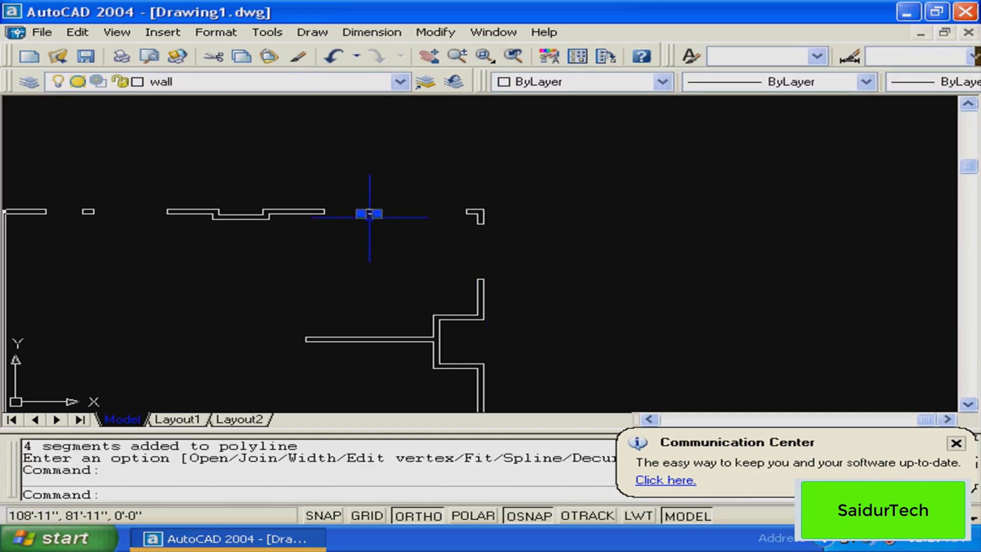
type("j")
key("Return")
type("al")
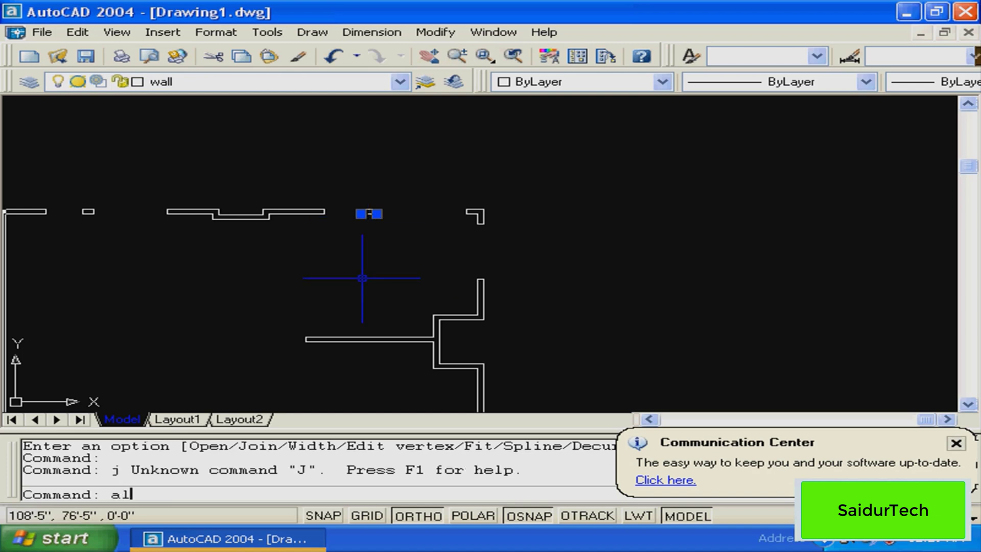
type("l")
key("Return")
key("Return")
key("Return")
left_click(368, 213)
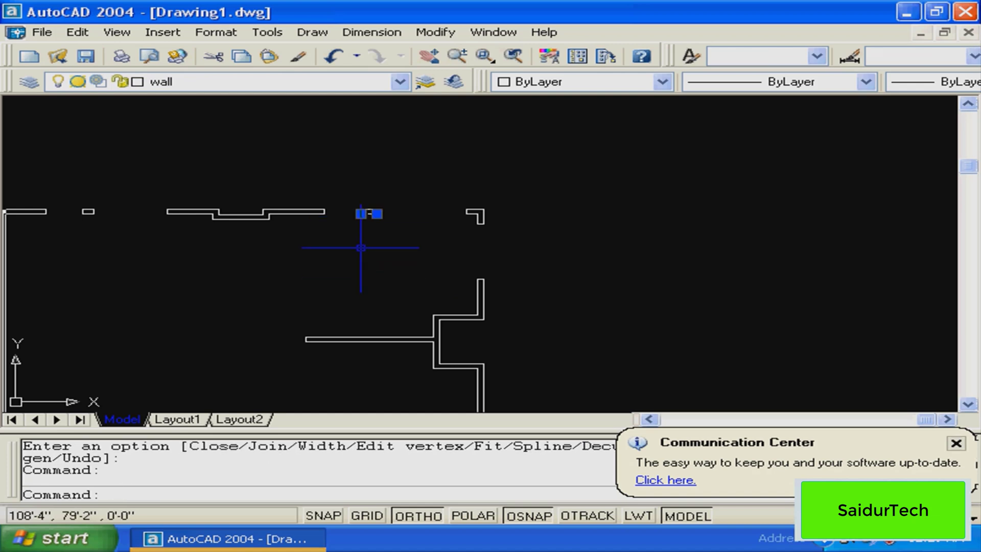
key("Escape")
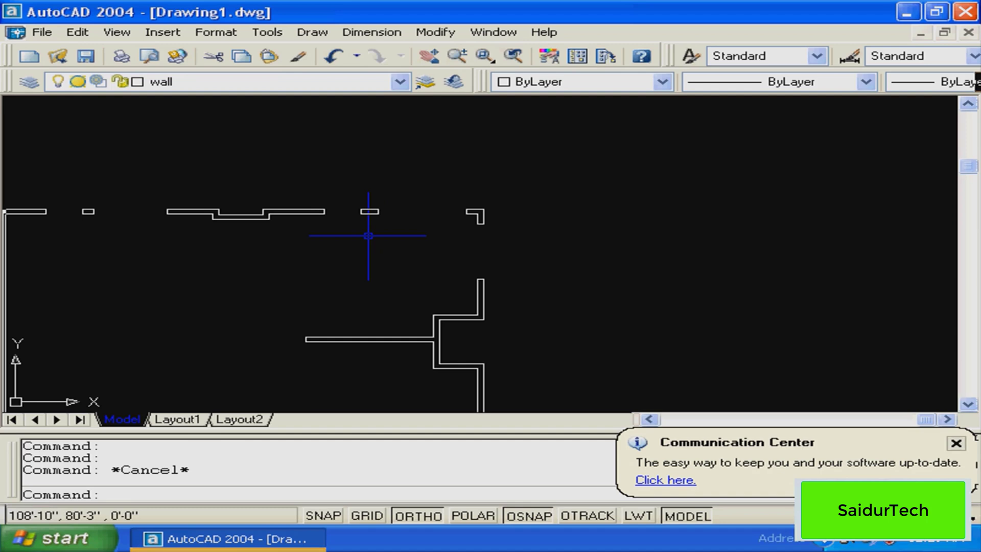
key("Escape")
Create a polyline boundary with BOUNDARY from a point inside the short wall block between the top wall openings
type("z")
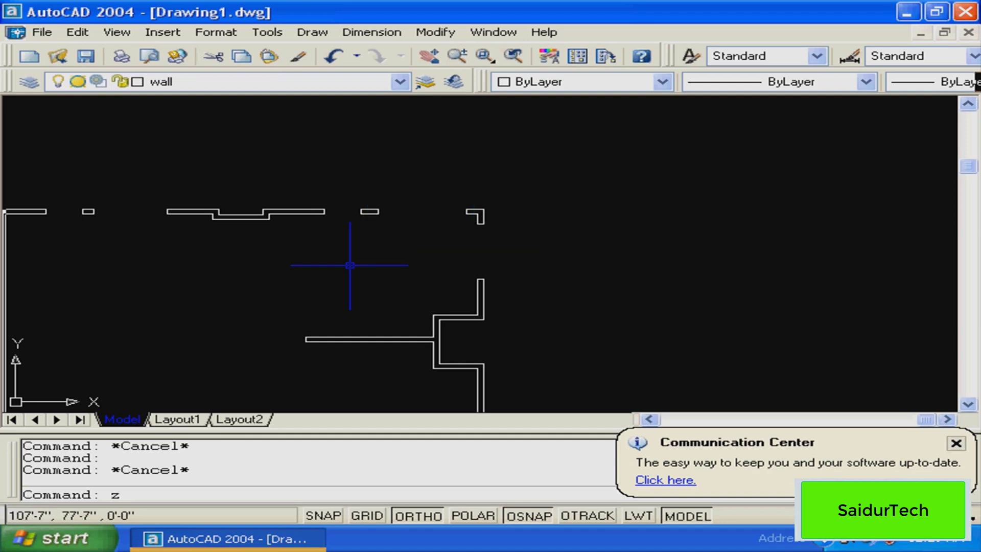
key("Return")
left_click(184, 171)
left_click(479, 270)
key("Escape")
middle_click_drag(591, 274, 471, 281)
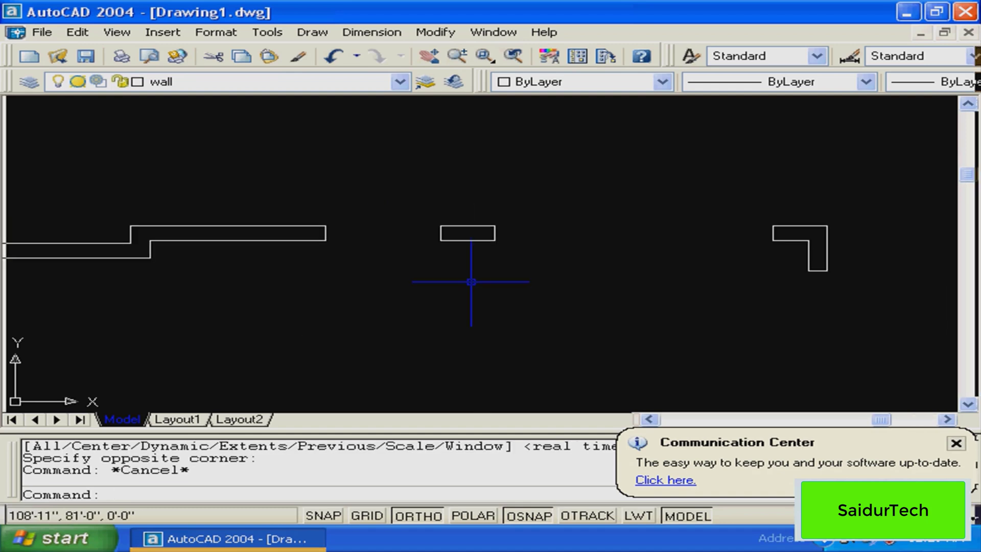
key("Escape")
type("bo")
key("Return")
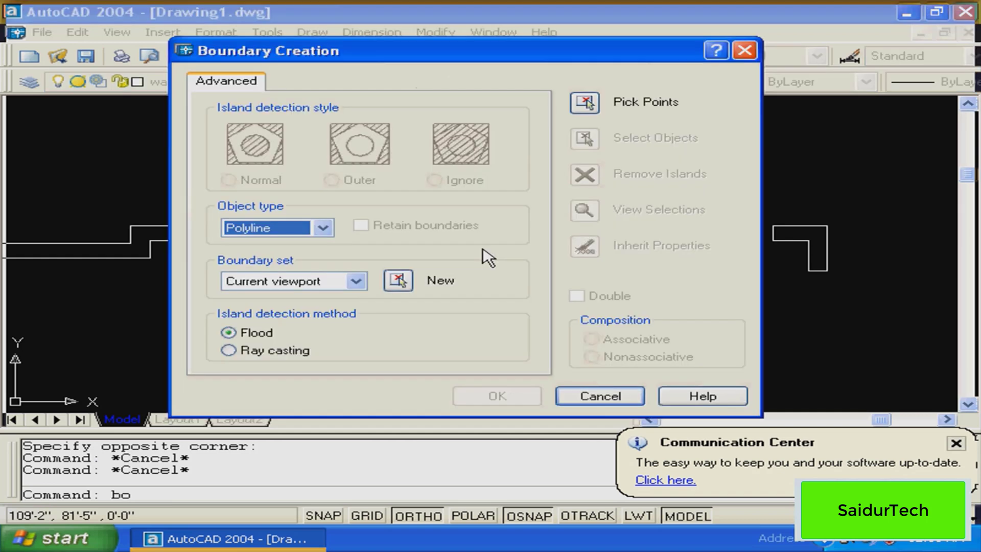
key("Return")
left_click(494, 238)
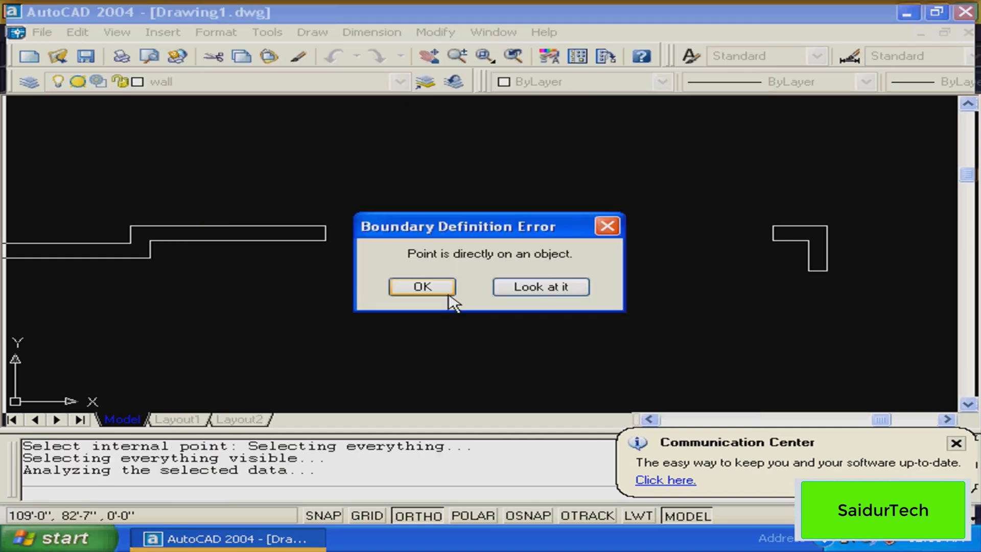
left_click(422, 287)
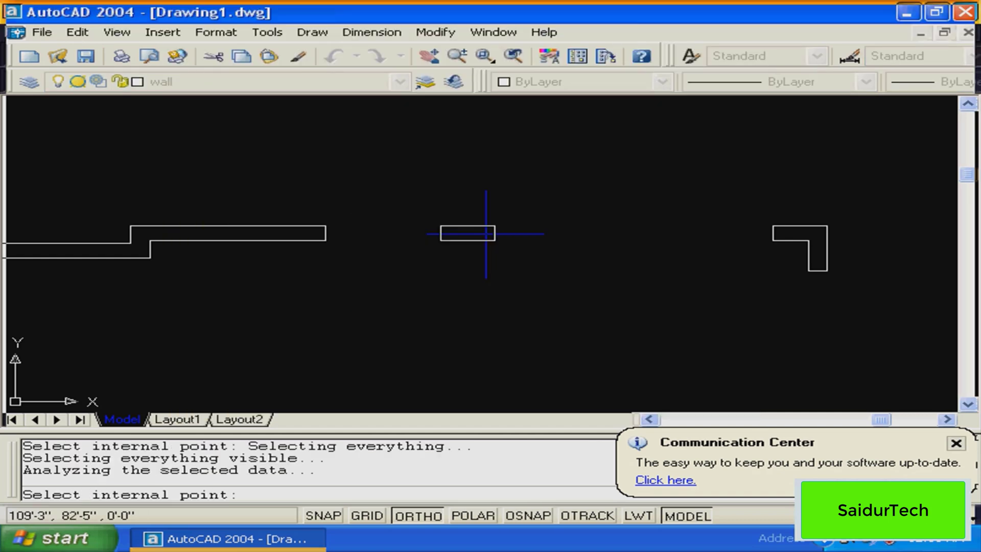
key("Return")
left_click(472, 240)
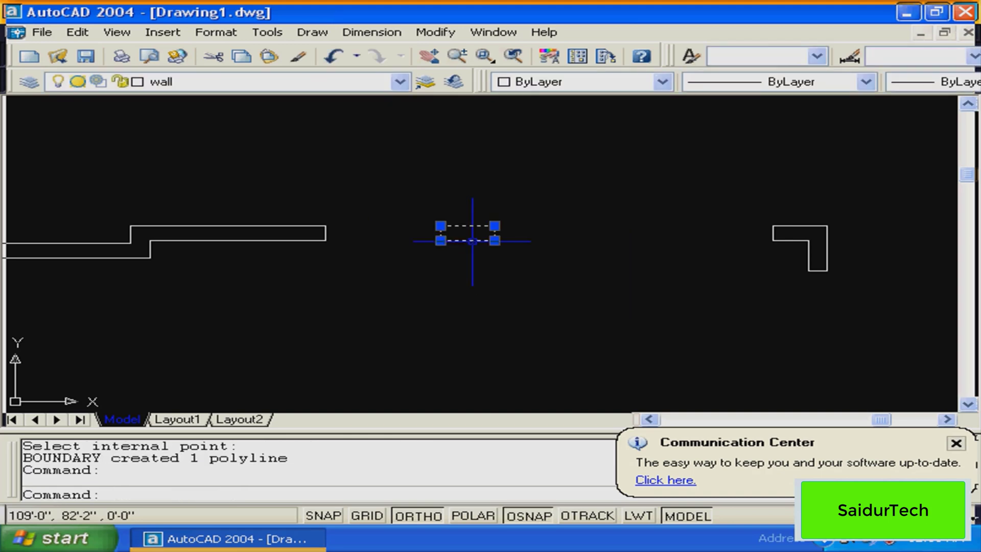
key("Escape")
Create a polyline boundary from a point inside the recessed central section of the top wall
middle_click_drag(173, 266, 418, 248)
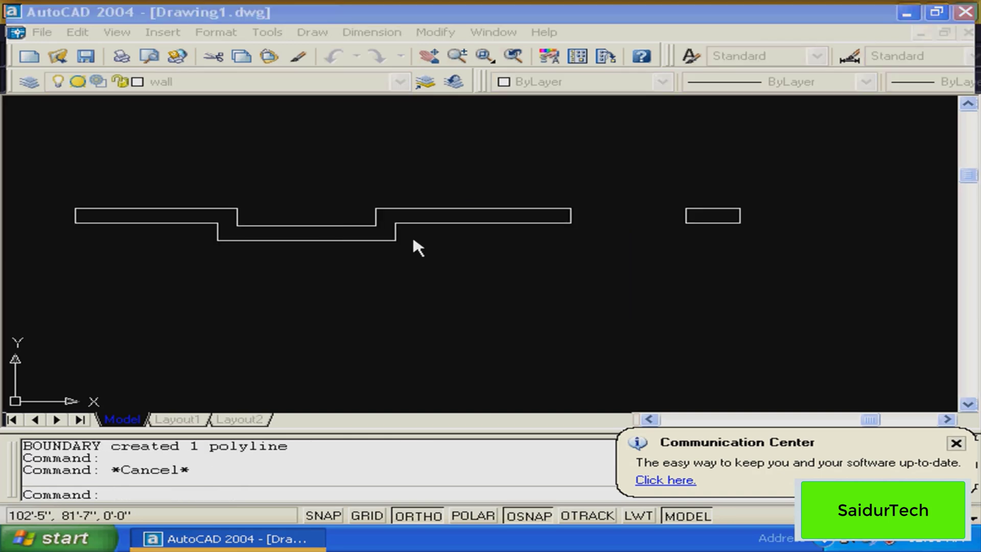
key("Return")
left_click(585, 104)
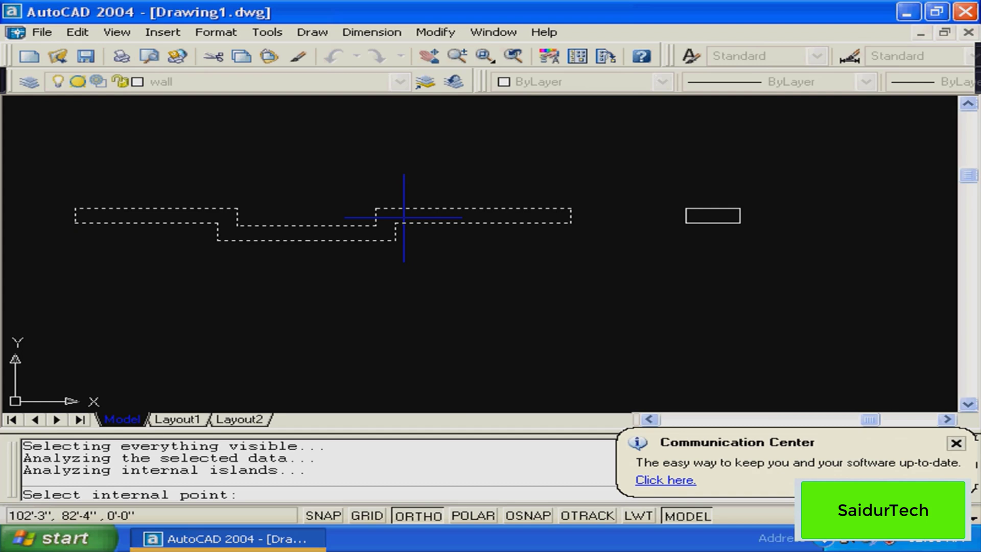
key("Return")
key("Return")
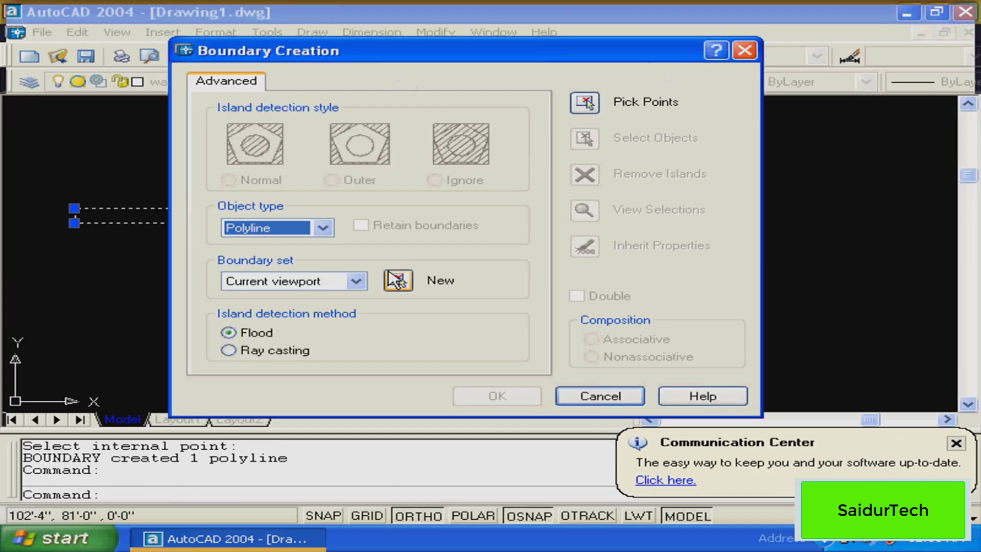
Create a polyline boundary with BOUNDARY from a point inside the small wall block near the plan's upper-left corner
left_click(744, 50)
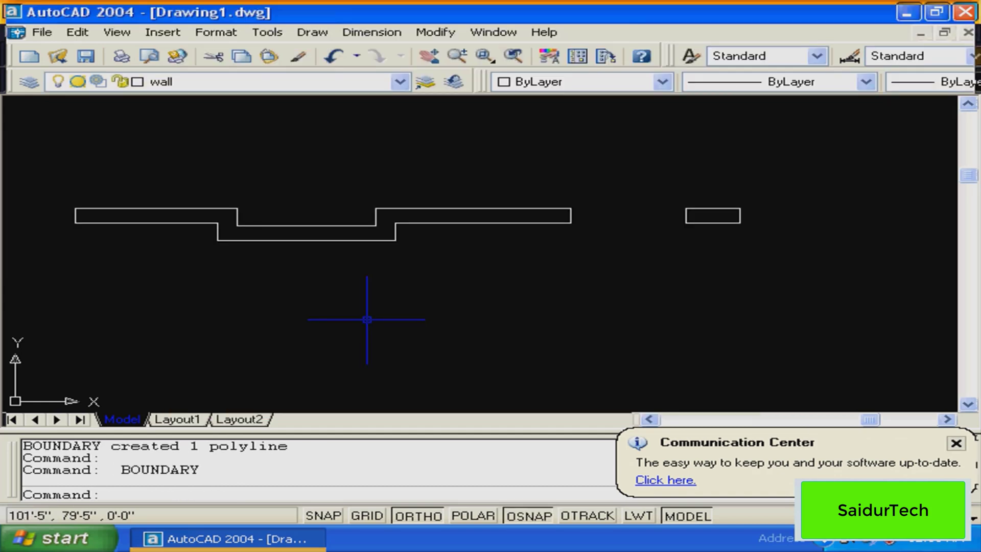
middle_click_drag(367, 319, 603, 332)
key("Return")
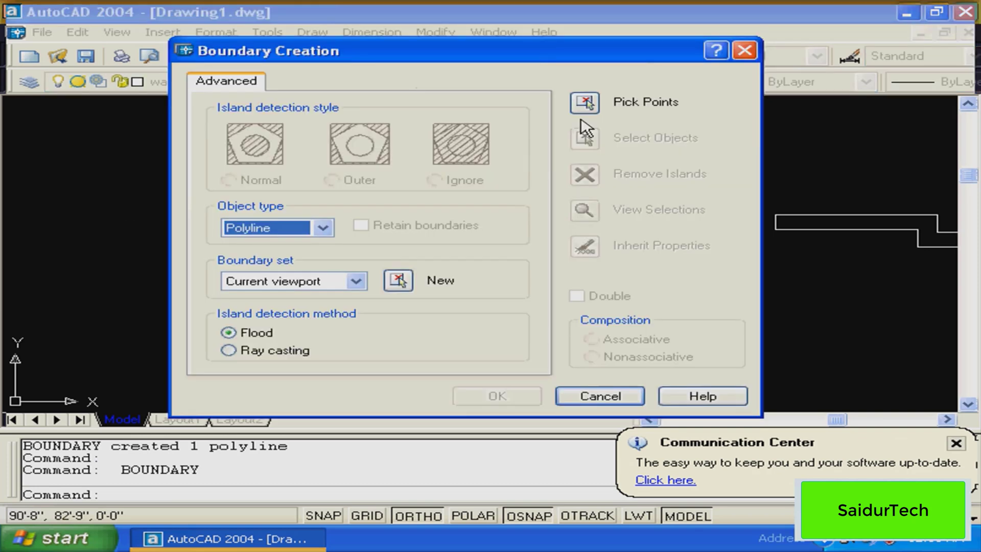
left_click(585, 103)
left_click(520, 261)
key("Return")
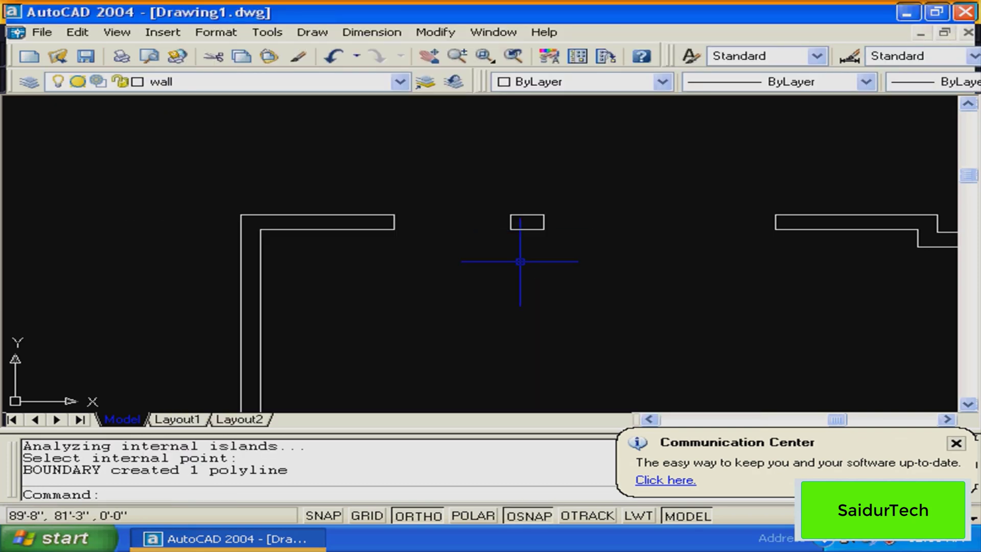
left_click(535, 230)
Try to create a polyline boundary from a point inside the wall piece at the plan's upper-left corner
key("Return")
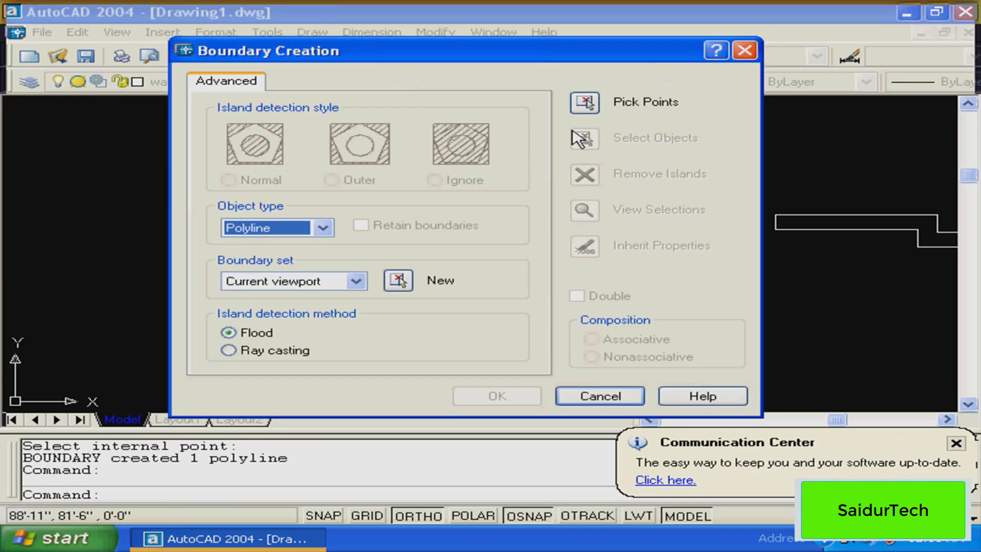
left_click(585, 102)
left_click(367, 254)
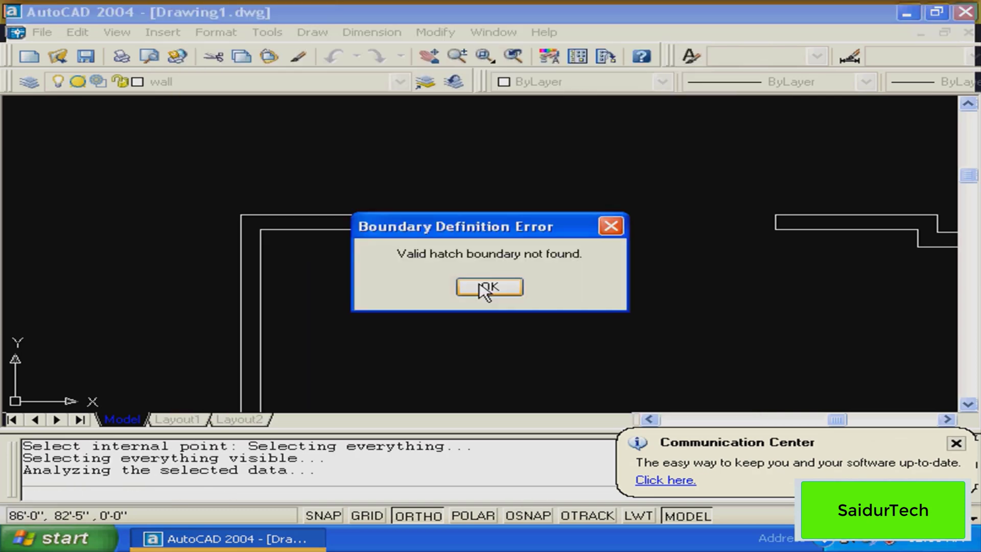
left_click(483, 287)
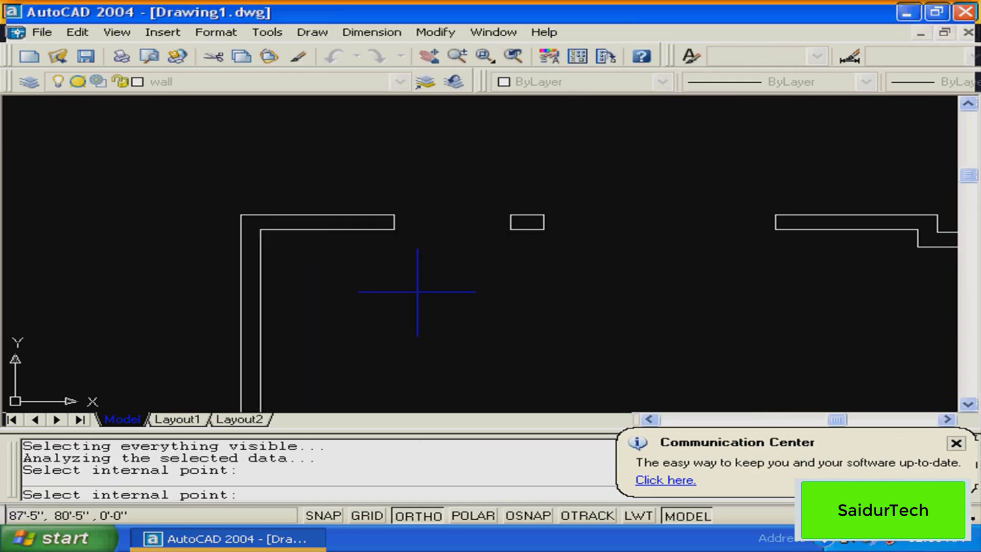
key("Escape")
type("bo")
key("Return")
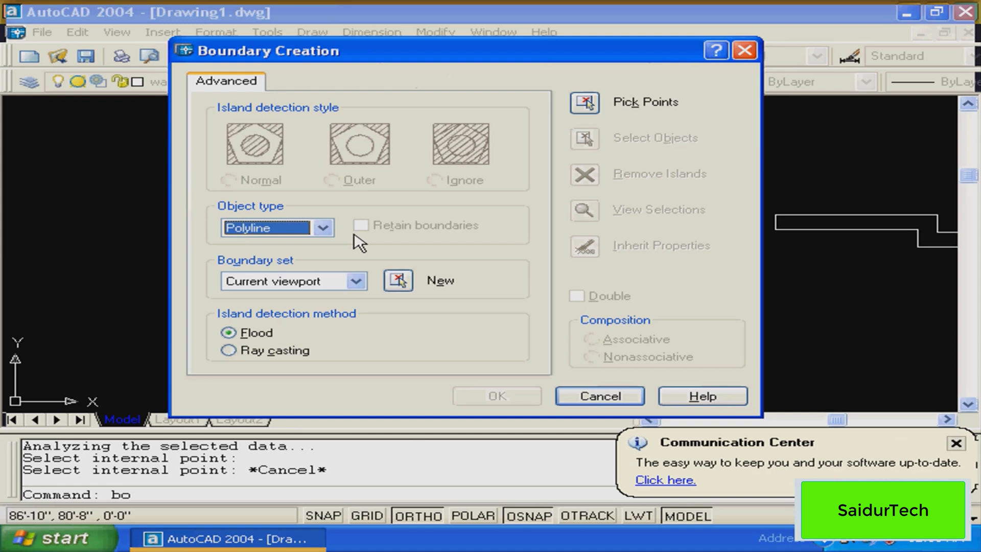
key("Return")
left_click(343, 227)
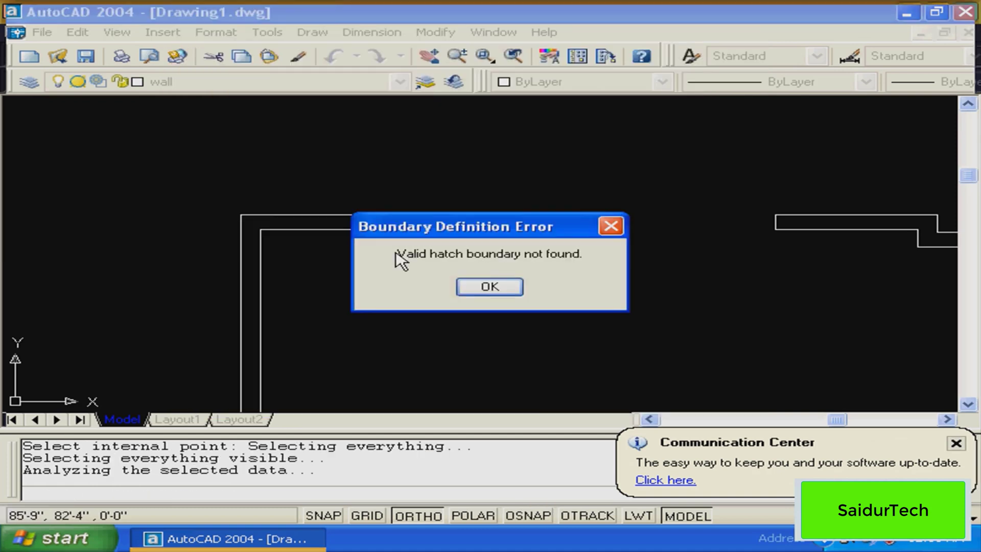
key("Return")
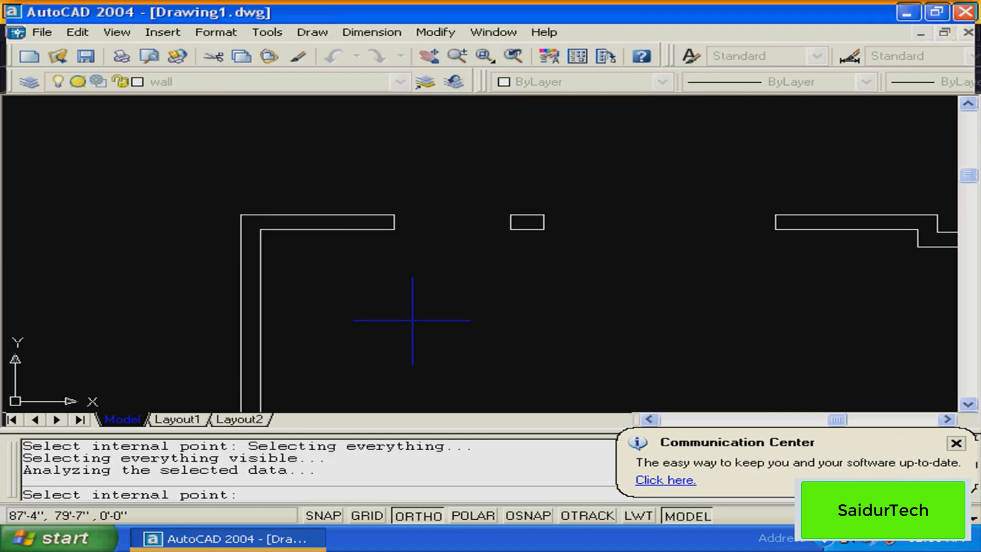
scroll(412, 320, "down", 5)
mouse_move(412, 320)
middle_mouse_down()
mouse_move(443, 179)
mouse_move(393, 160)
mouse_move(371, 183)
middle_mouse_up()
key("Escape")
Check whether the long west wall's inner line is one object, and inspect the upper-right corner piece
left_click(325, 321)
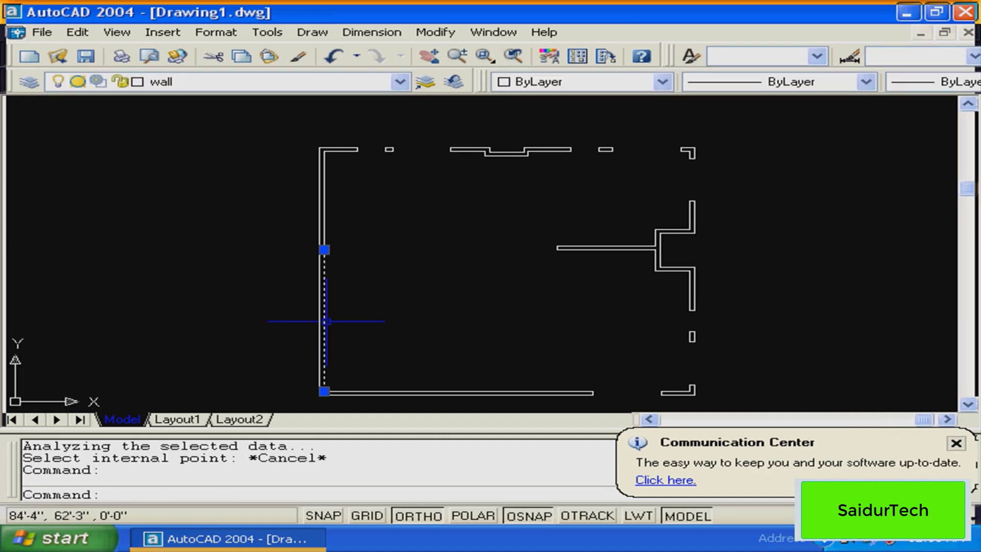
key("Escape")
key("Escape")
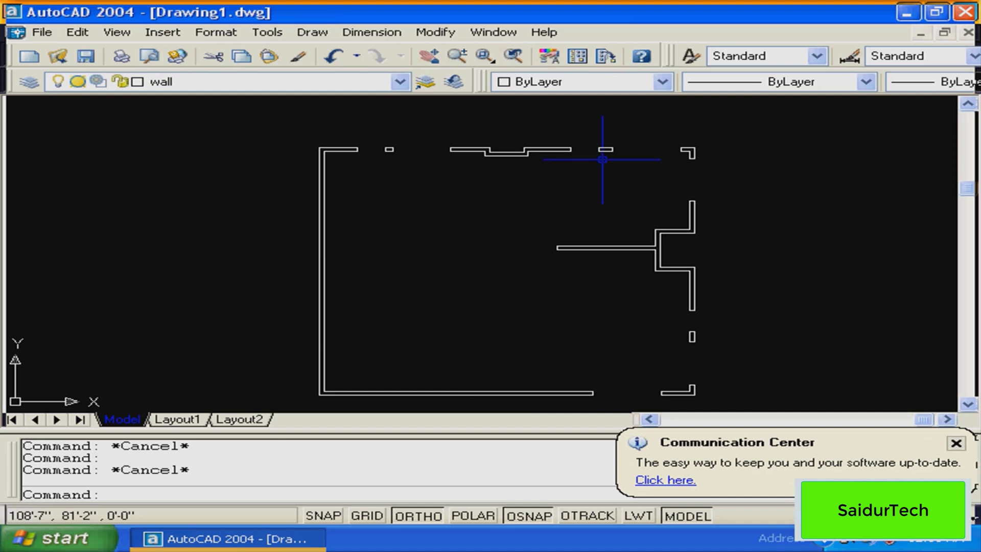
left_click(694, 148)
key("Escape")
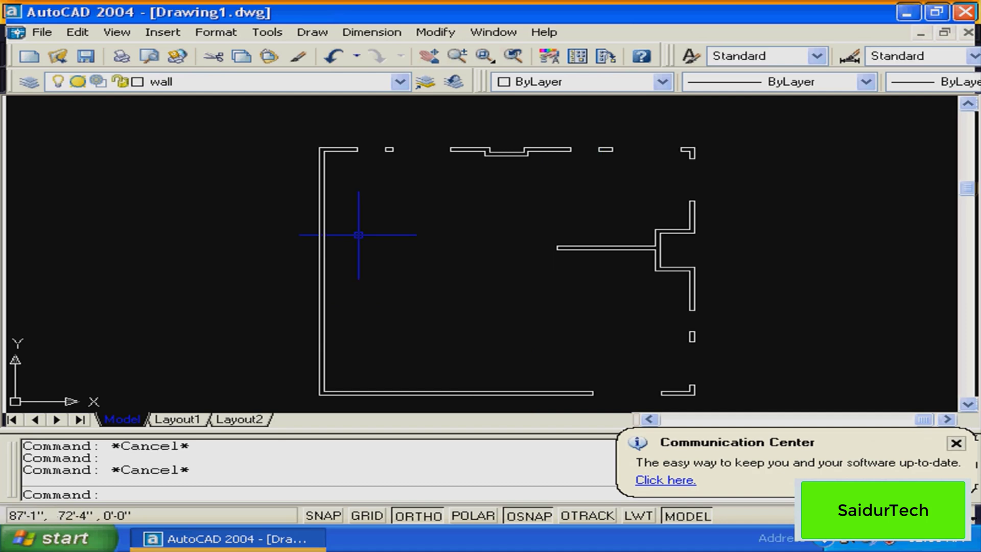
Join the long wall piece along the plan's west and south sides into one polyline with PEDIT, using all objects
type("pe")
key("Return")
left_click(323, 240)
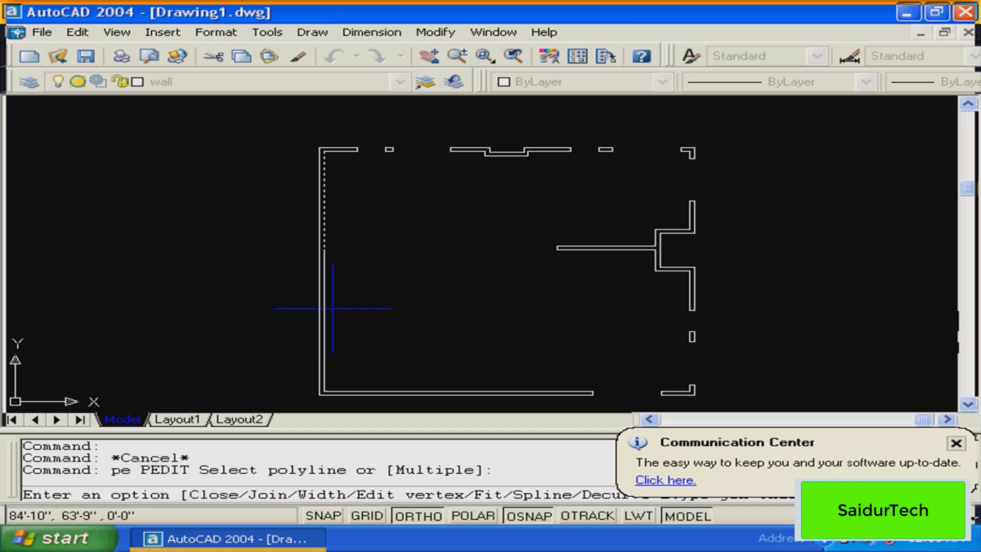
type("j")
key("Return")
type("all")
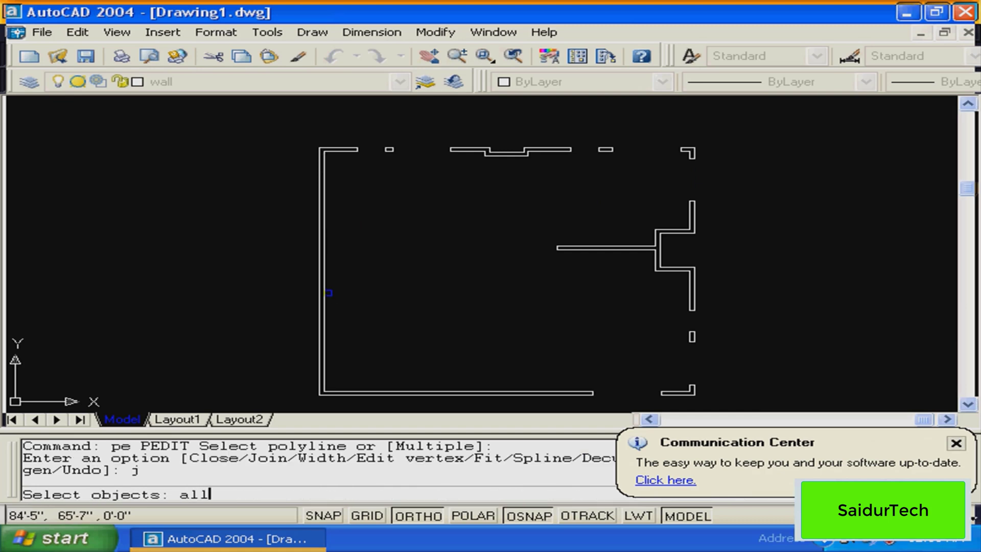
key("Return")
key("Return")
key("Return")
left_click(321, 293)
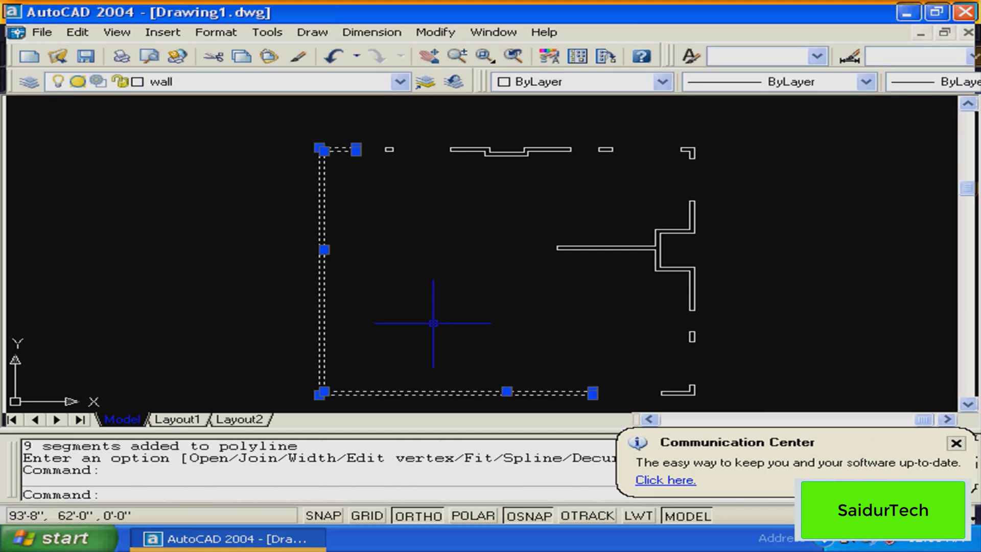
key("Escape")
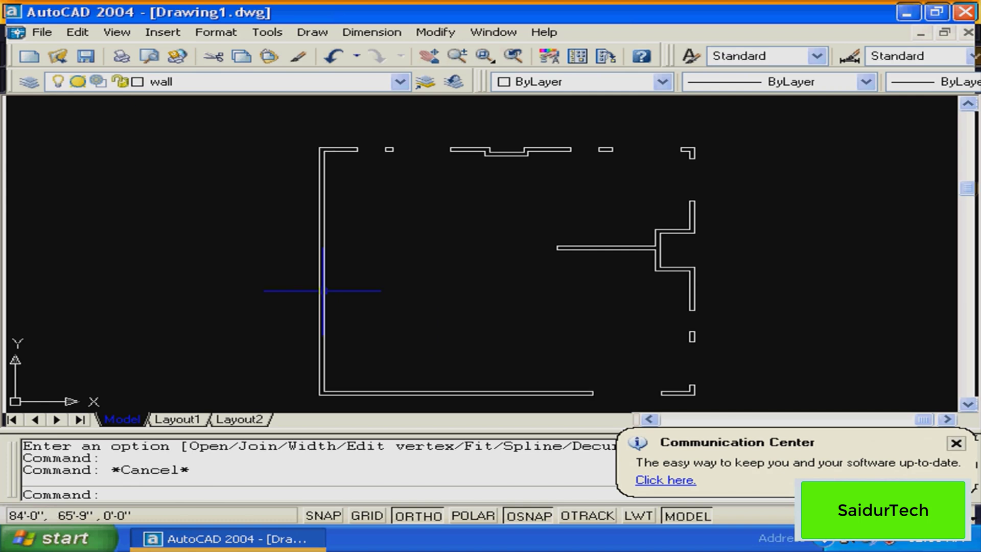
Join the recessed east wall piece and its attached horizontal partition into one polyline with PEDIT, using all objects
mouse_move(569, 311)
middle_mouse_down()
mouse_move(295, 248)
mouse_move(326, 268)
mouse_move(332, 254)
middle_mouse_up()
middle_click_drag(321, 305, 334, 279)
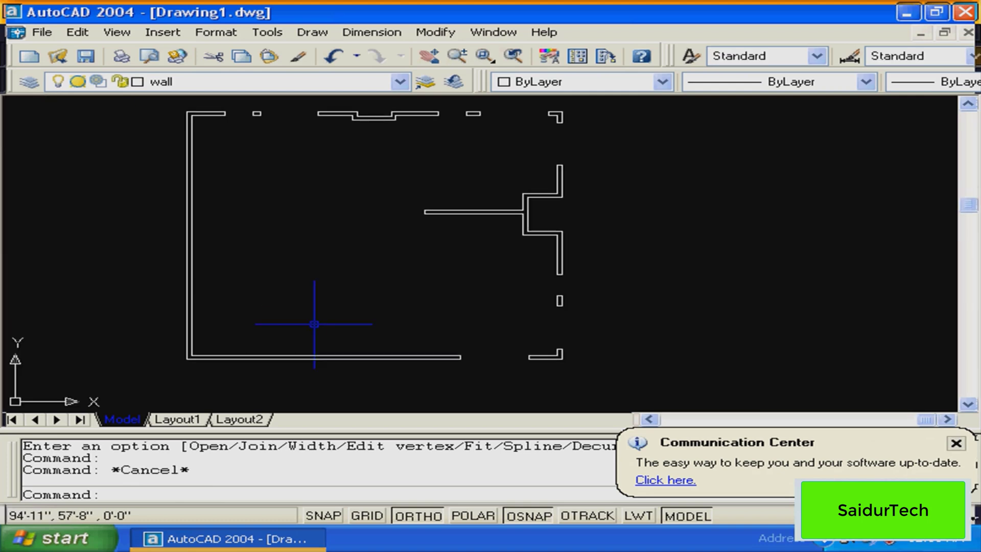
middle_click_drag(314, 324, 289, 331)
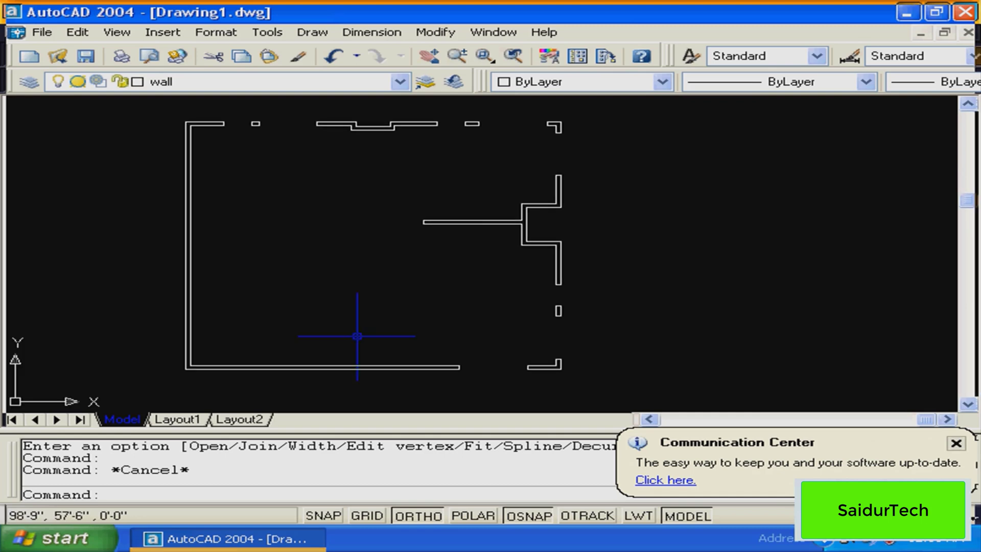
key("Escape")
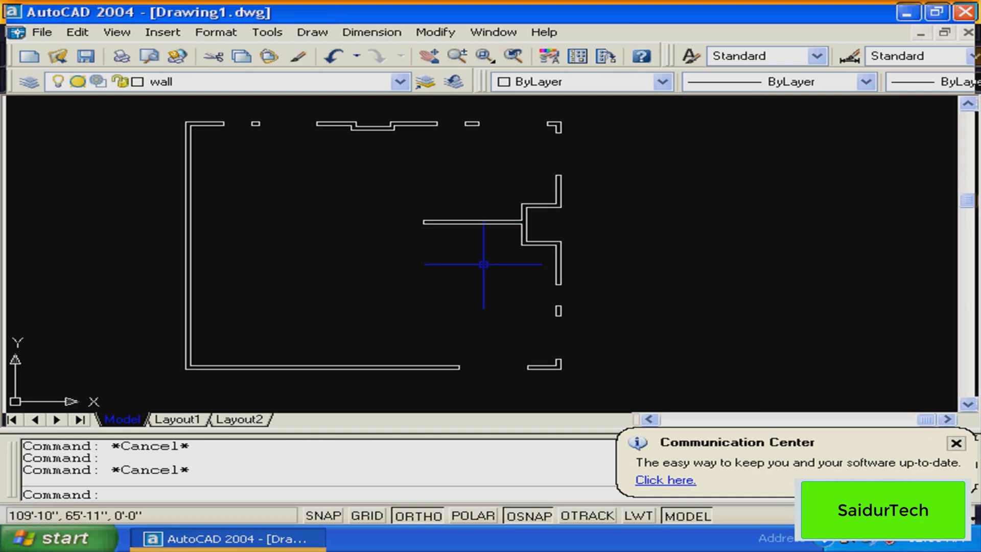
type("pe")
key("Return")
left_click(498, 222)
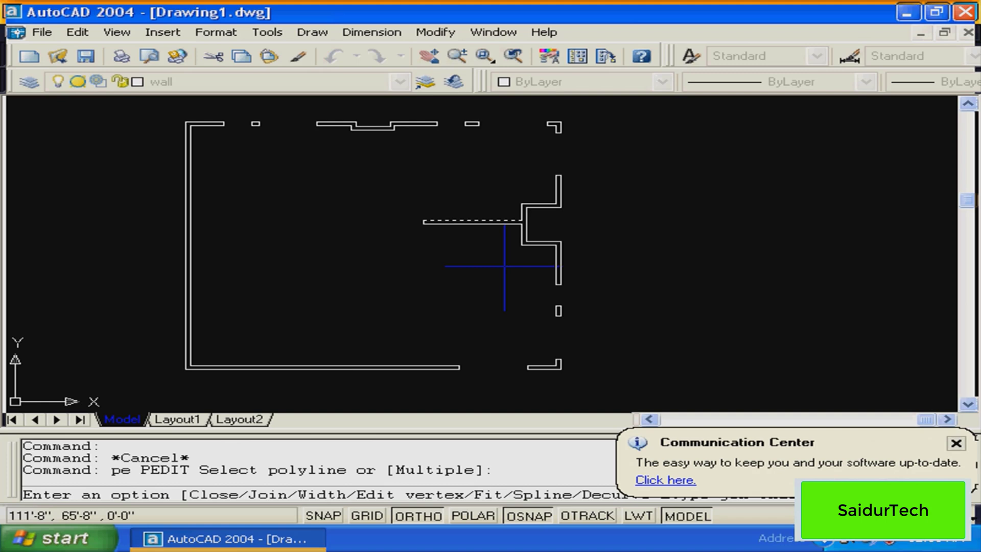
type("j")
key("Return")
type("all")
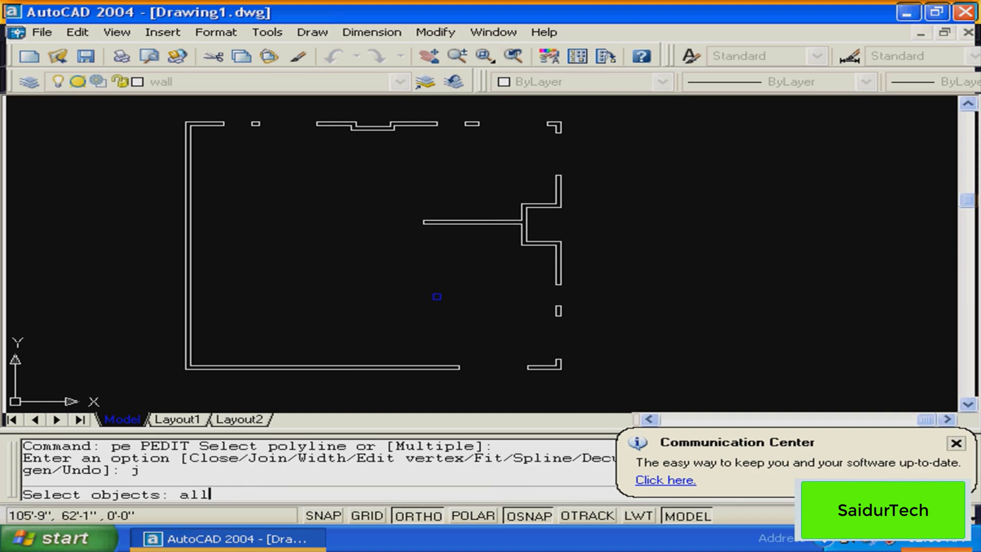
key("Return")
key("Return")
key("Return")
key("Escape")
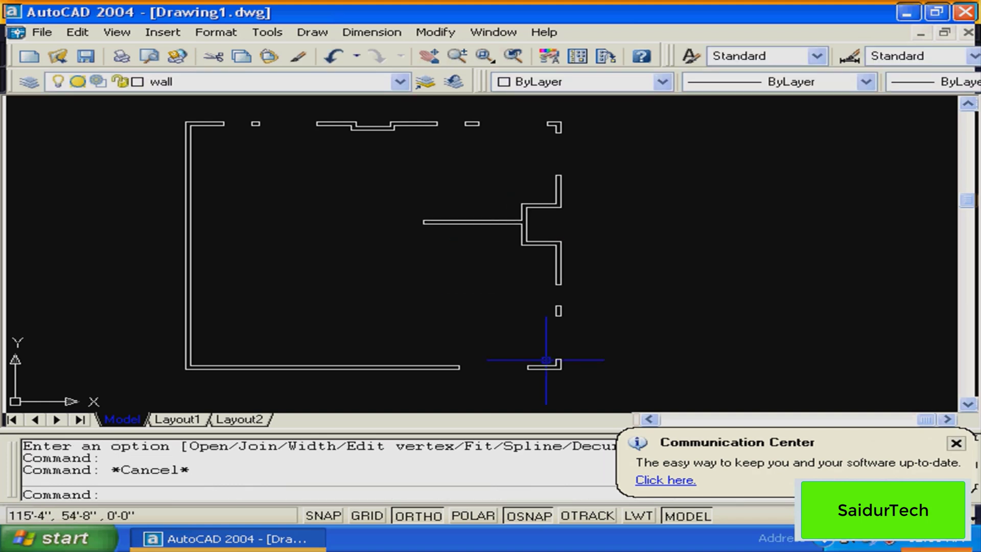
key("Escape")
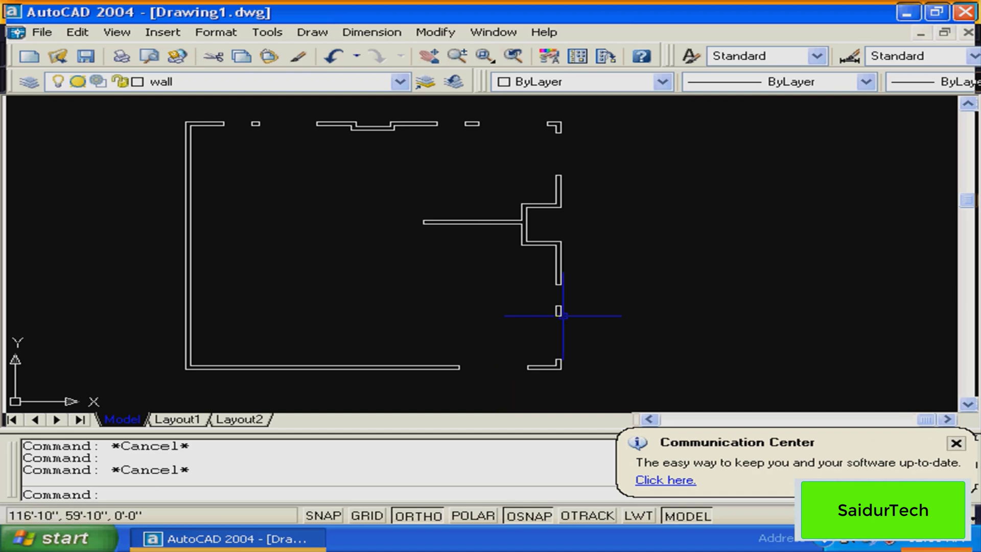
Join the short wall block between the east wall openings into one polyline with PEDIT, using all objects
left_click(563, 315)
key("Escape")
type("z")
key("Return")
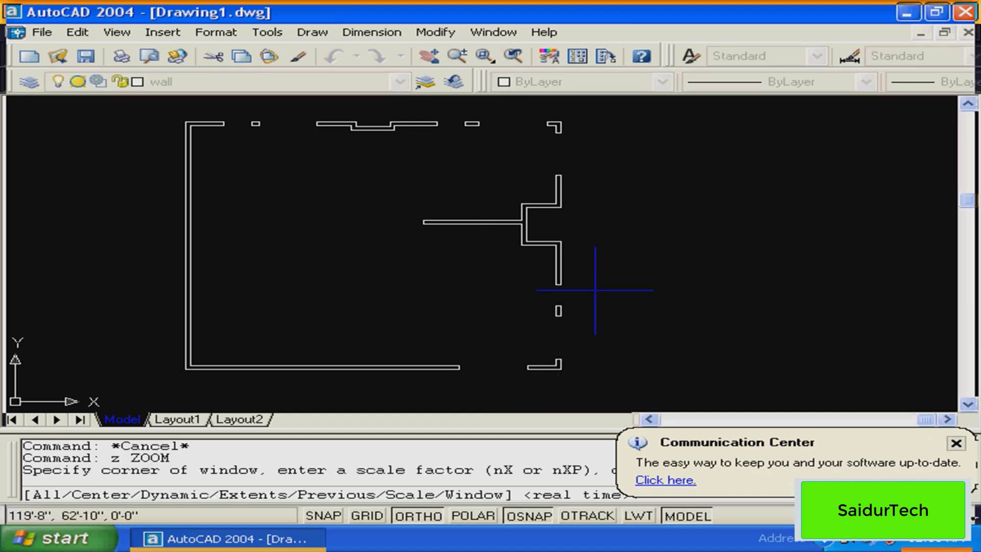
left_click(595, 290)
left_click(524, 332)
left_click(485, 283)
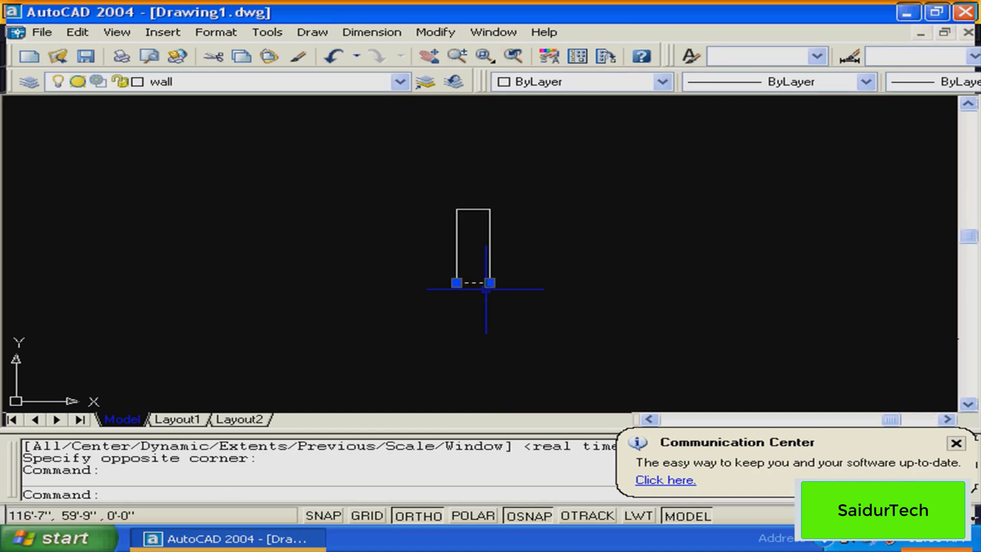
key("Escape")
type("pe")
key("Return")
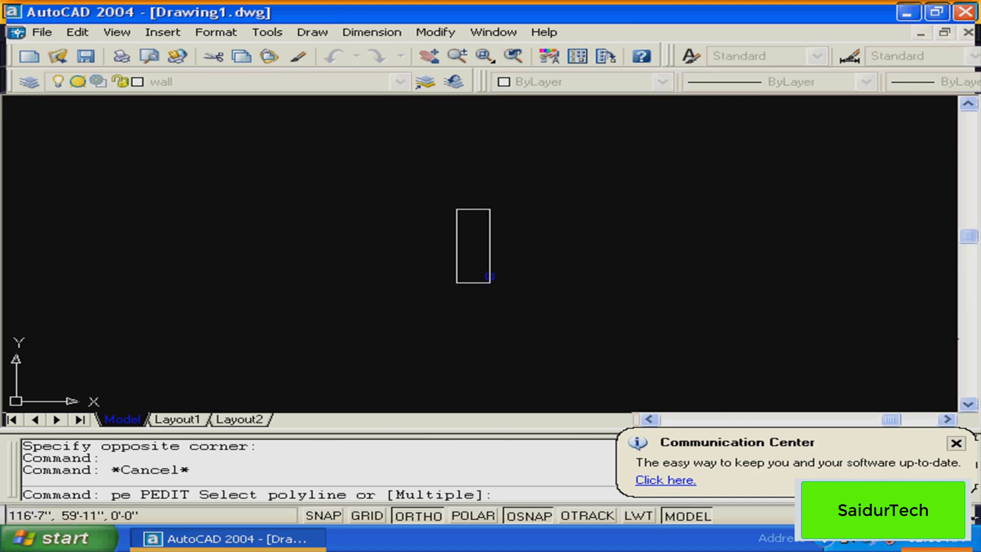
left_click(490, 276)
type("j")
key("Return")
type("al")
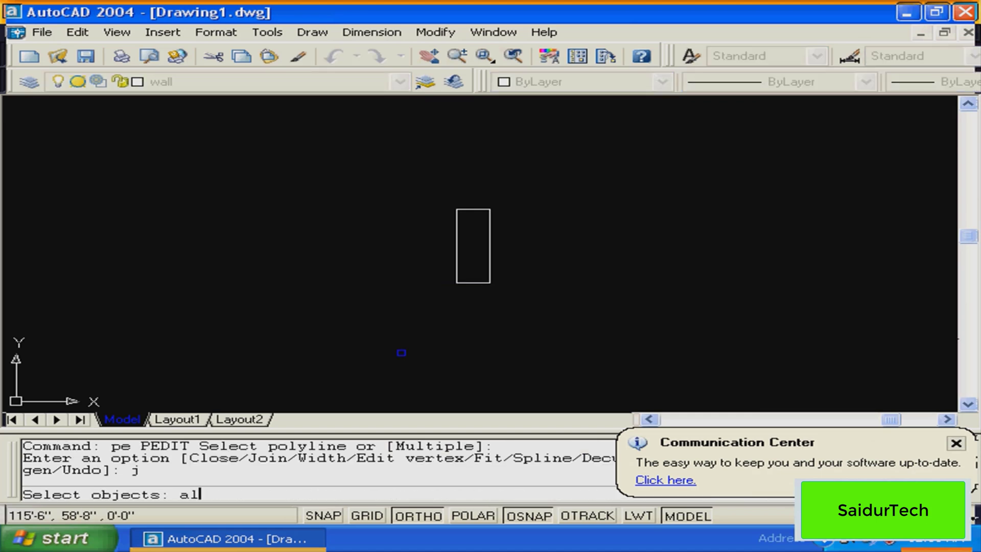
type("l")
key("Return")
key("Return")
key("Return")
key("Escape")
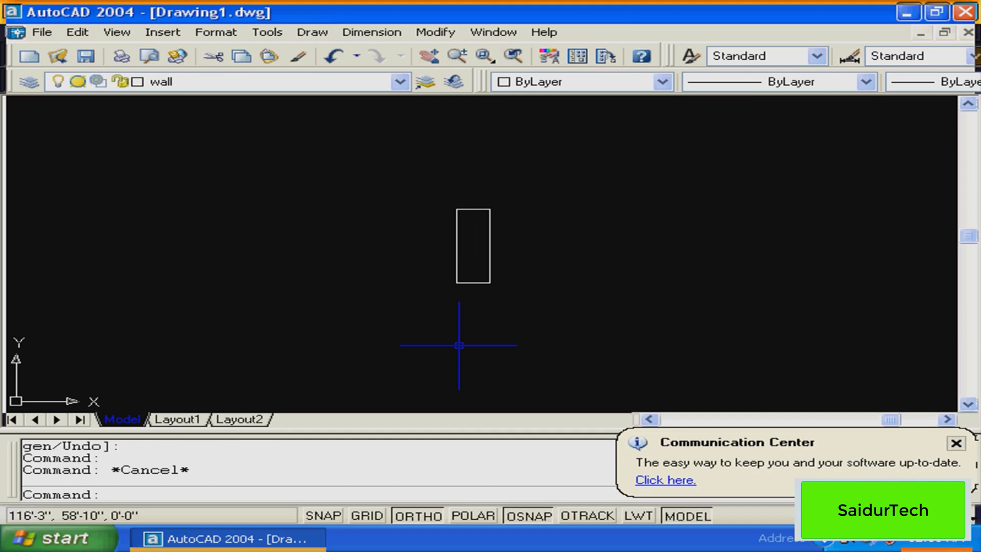
Create a polyline boundary with BOUNDARY from a point inside the L-shaped wall piece at the plan's lower-right corner
scroll(397, 233, "down", 5)
key("Escape")
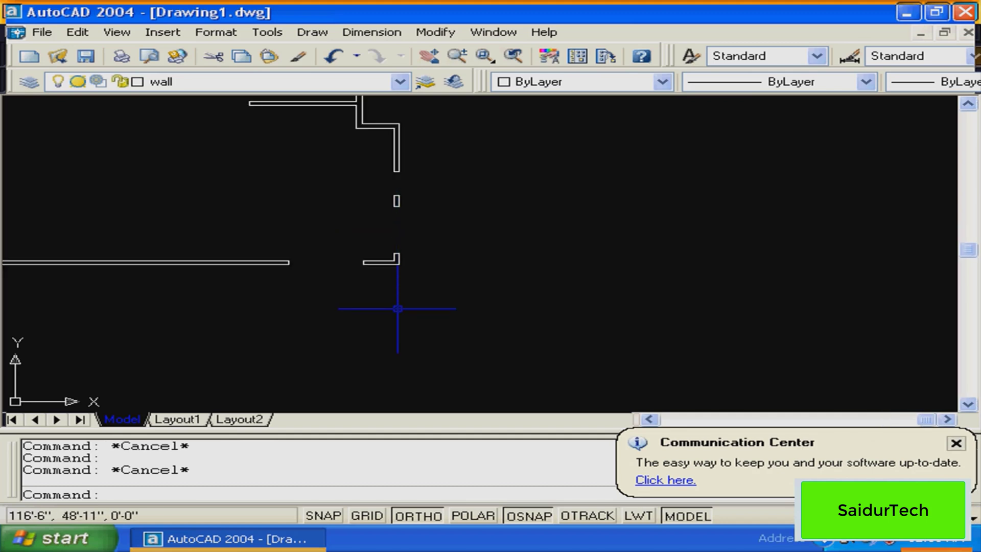
type("z")
key("Return")
left_click(449, 244)
key("Escape")
scroll(358, 297, "up", 5)
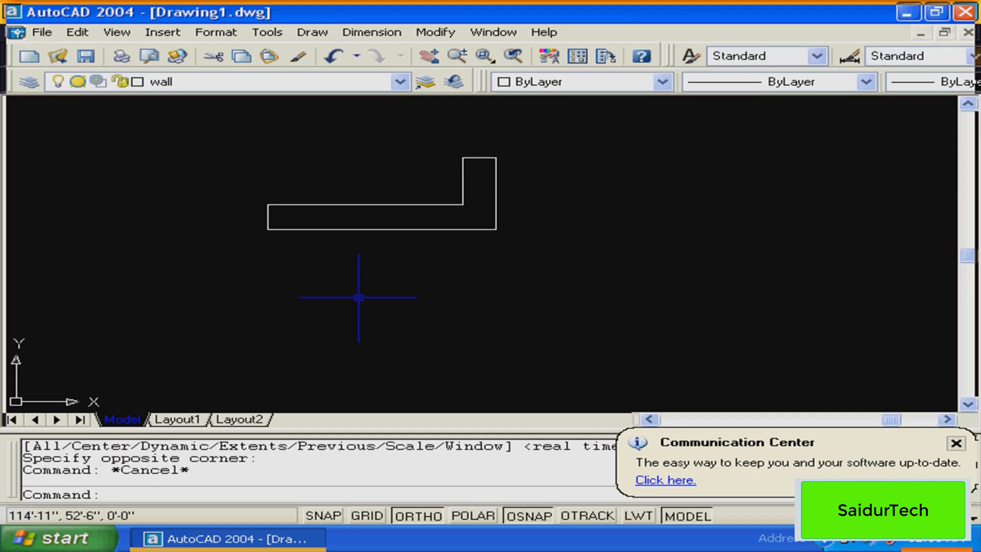
type("bo")
key("Return")
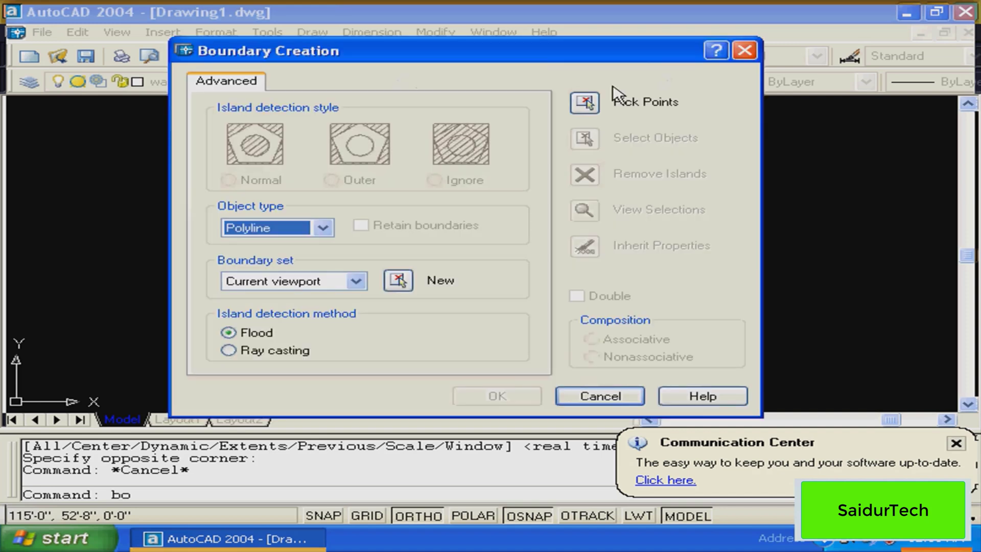
left_click(584, 103)
left_click(449, 221)
key("Return")
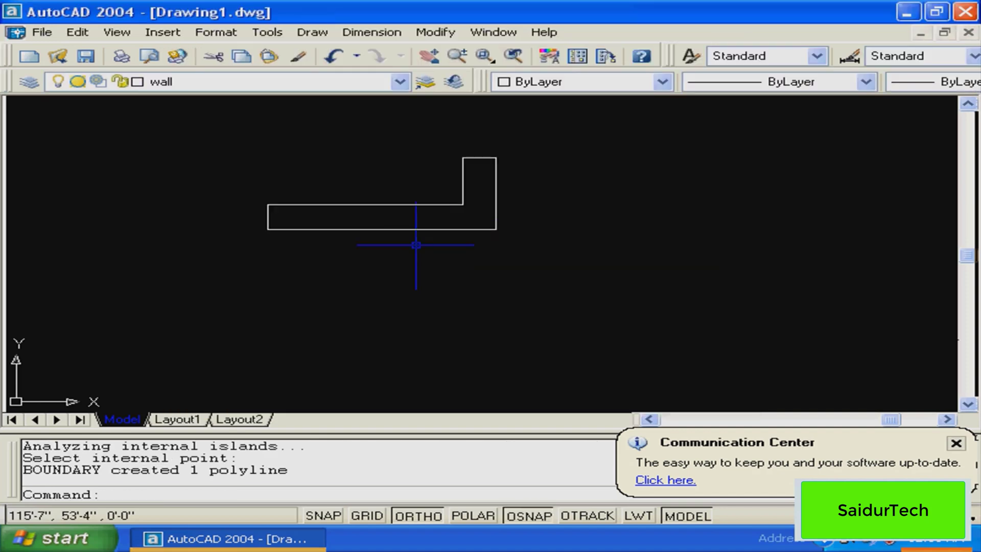
Check the lower-right corner piece's new boundary and bring the whole floor plan back into view
left_click(425, 230)
scroll(428, 281, "down", 5)
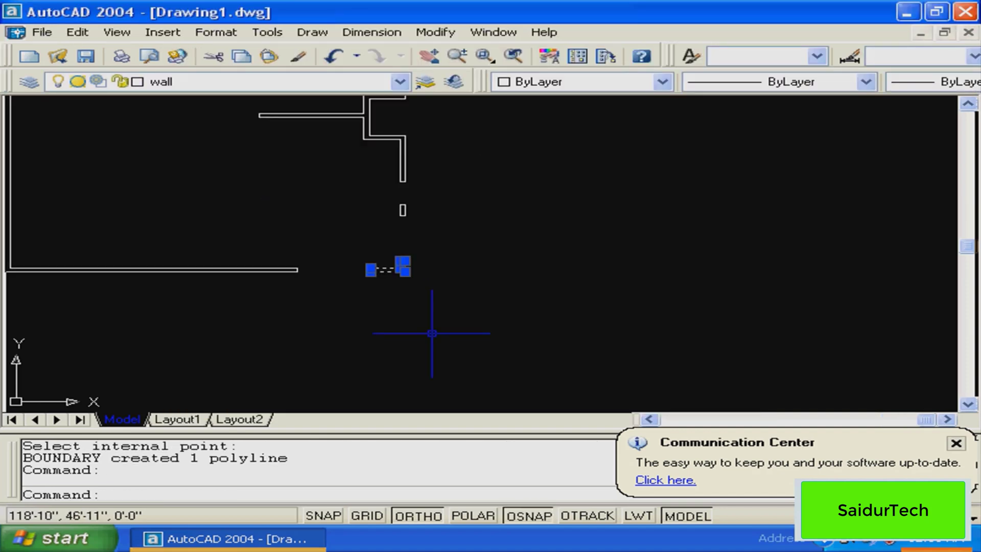
scroll(432, 333, "down", 3)
mouse_move(476, 285)
middle_mouse_down()
mouse_move(533, 291)
mouse_move(512, 290)
mouse_move(588, 350)
middle_mouse_up()
key("Escape")
scroll(488, 307, "up", 3)
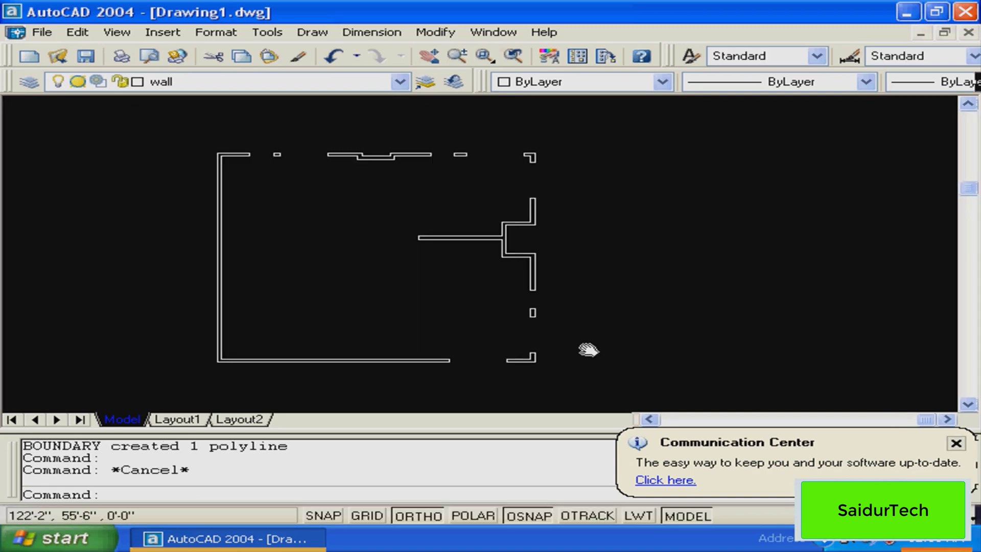
key("Escape")
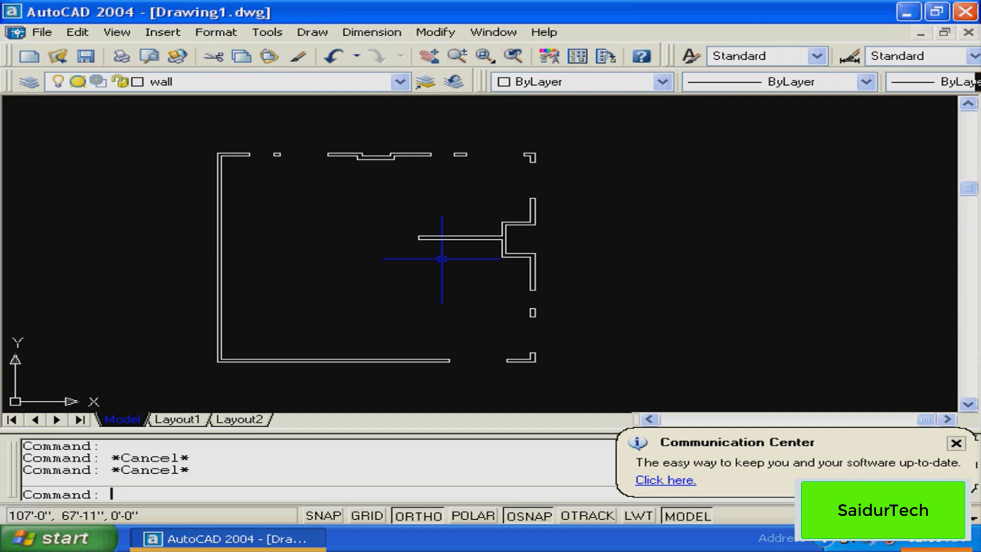
type("exty")
key("Escape")
type("e")
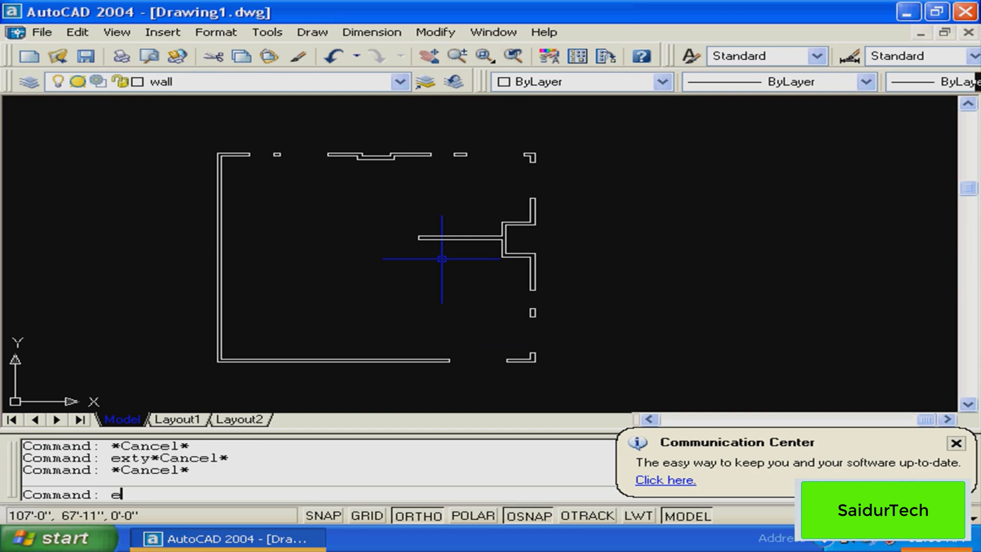
type("xt")
key("Return")
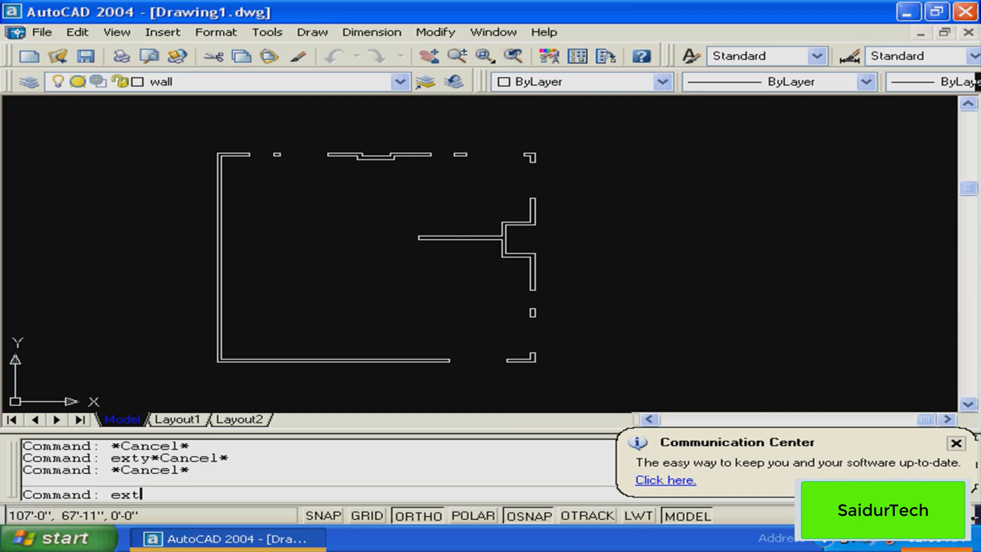
key("Escape")
key("Escape")
key("Escape")
Extrude all of the floor plan's wall outlines to a height of 10' with the default 0 taper angle
type("ext")
key("Return")
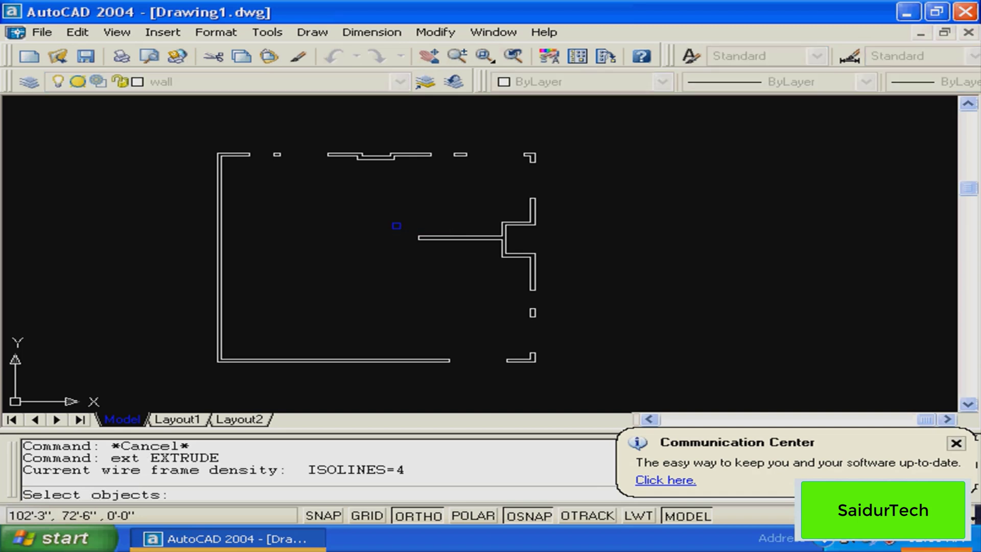
left_click(567, 130)
left_click(143, 372)
key("Return")
type("1")
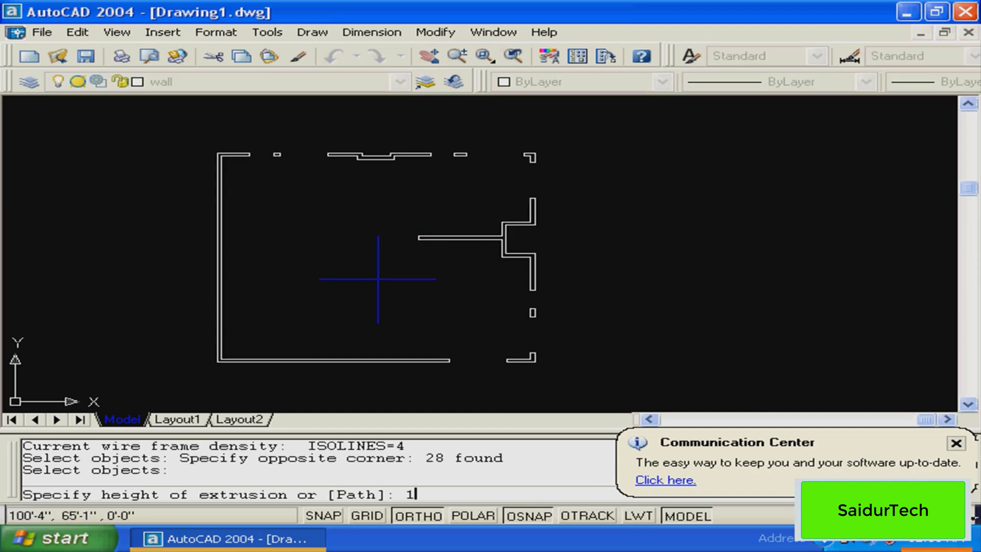
type("0'")
key("Return")
key("Return")
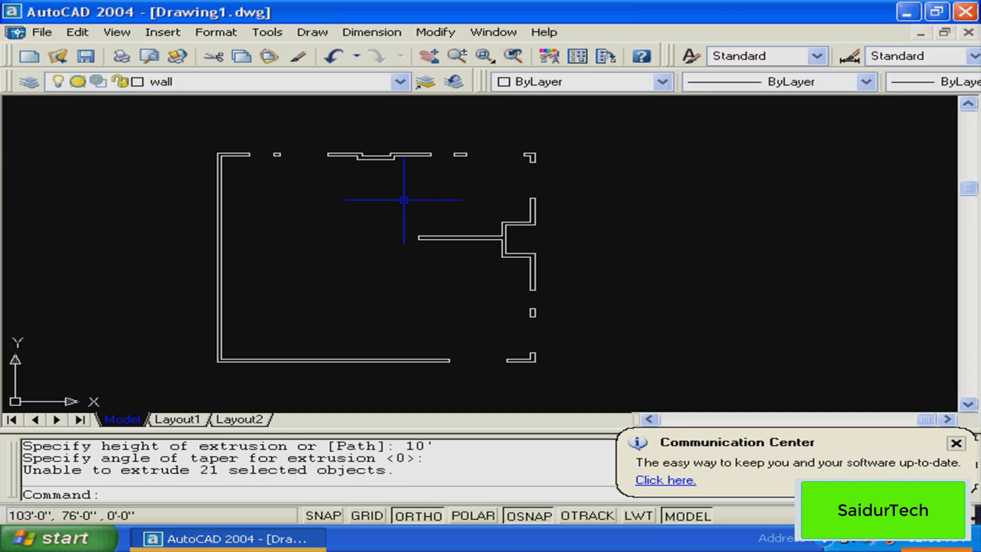
Show the Shade toolbar, apply Gouraud shading to the walls, and dock the toolbar above the drawing area
right_click(388, 83)
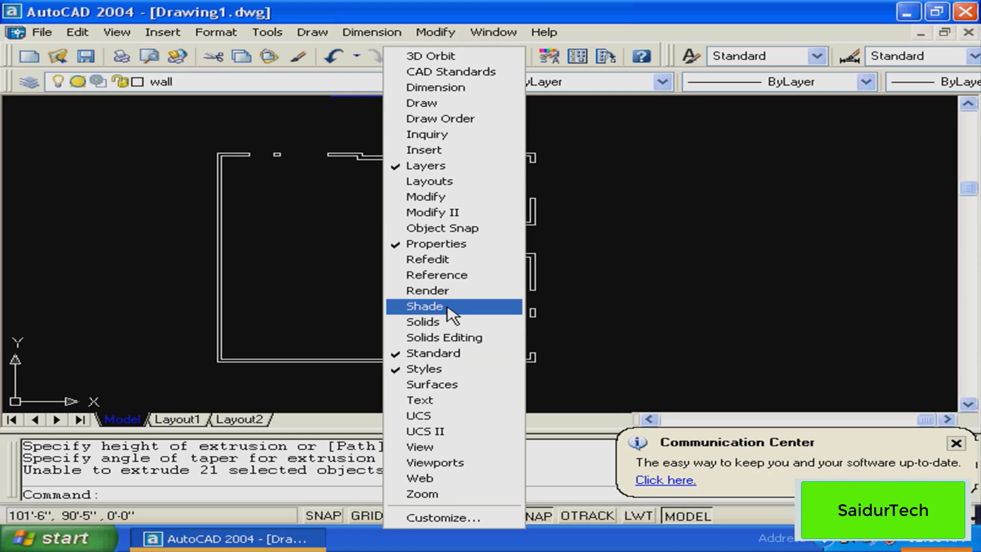
left_click(425, 306)
left_click(316, 181)
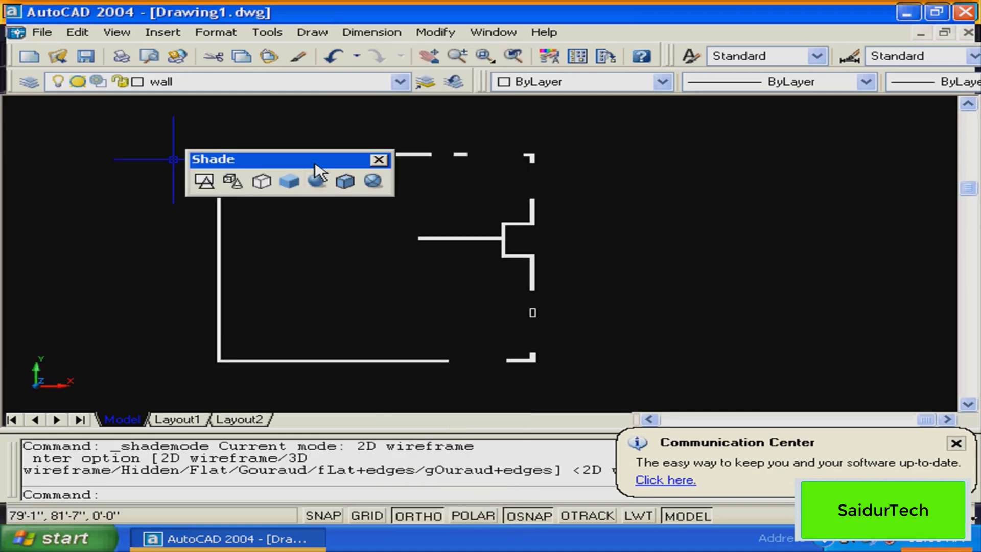
mouse_move(315, 164)
left_mouse_down()
mouse_move(109, 106)
mouse_move(157, 106)
left_mouse_up()
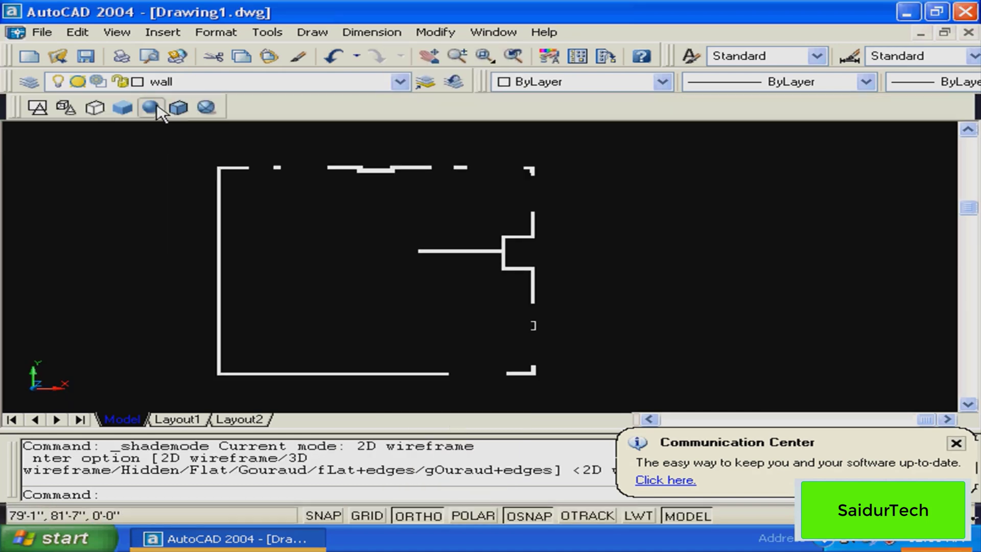
Try the Gouraud and wireframe display modes on the walls and undo the last shading change
left_click(153, 107)
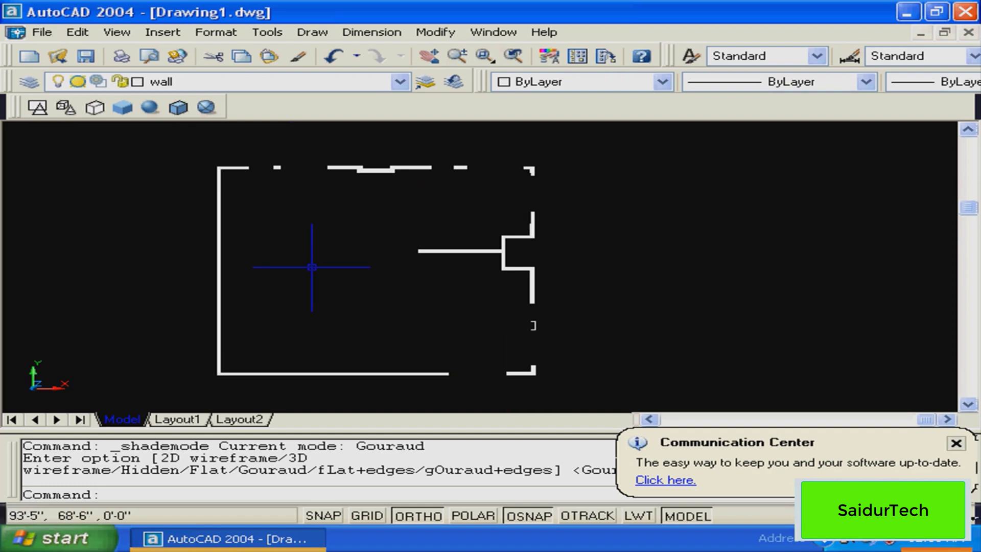
left_click(39, 109)
left_click(65, 107)
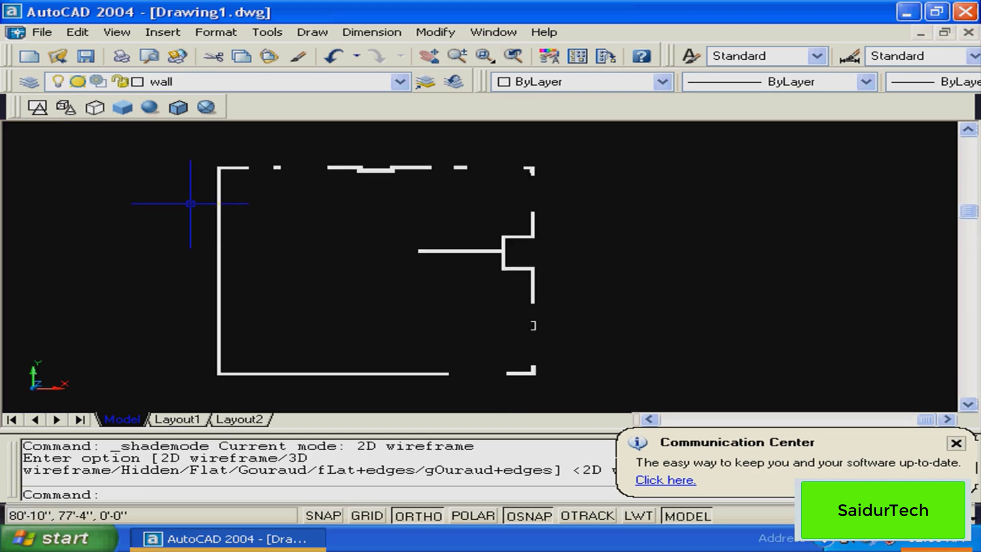
type("u")
key("Return")
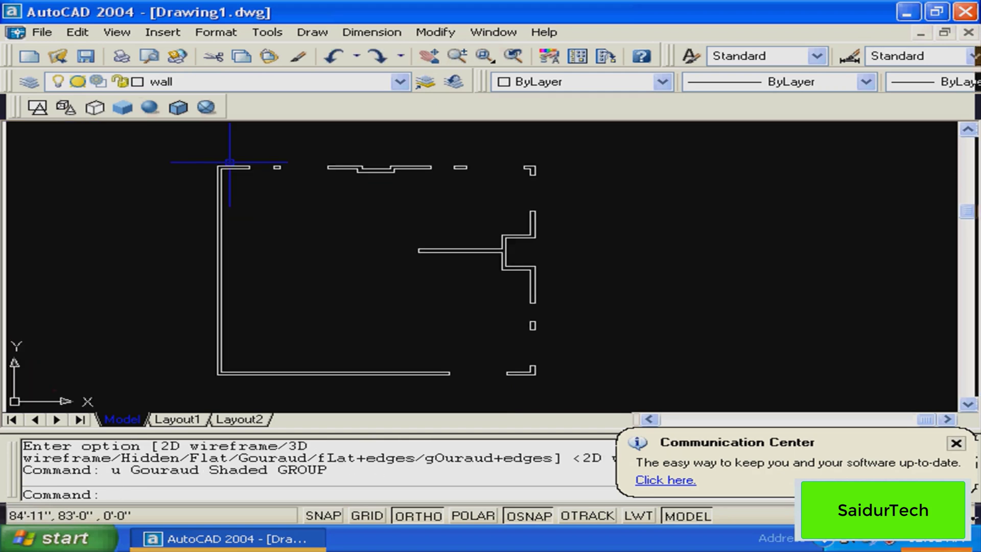
mouse_move(15, 103)
left_mouse_down()
mouse_move(31, 117)
mouse_move(16, 103)
left_mouse_up()
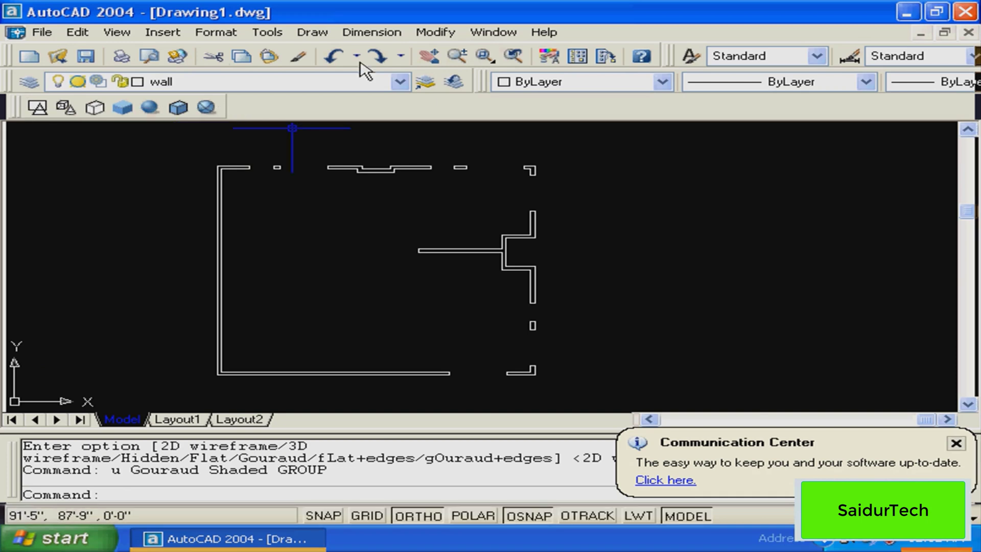
key("Escape")
Thaw the balcony layer, keeping wall as the current layer
left_click(215, 83)
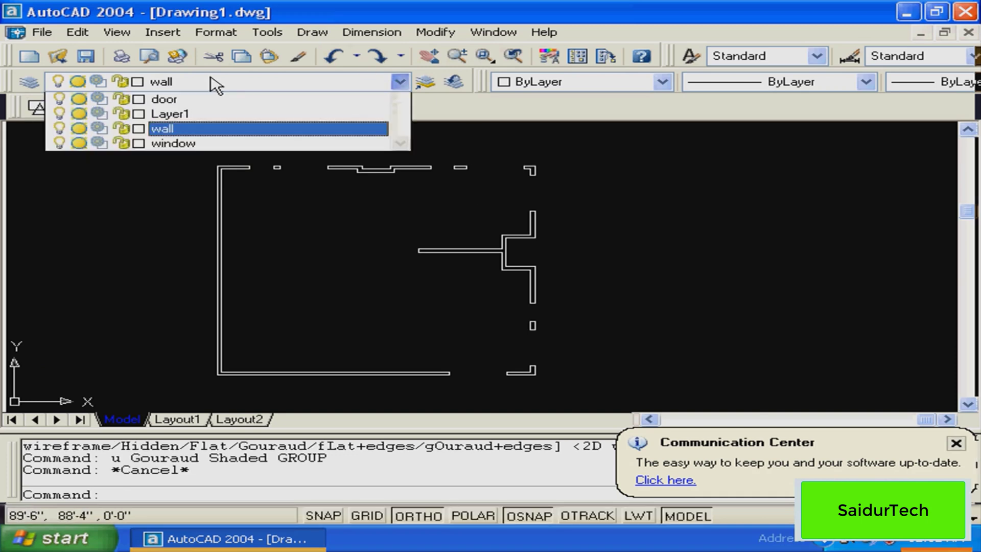
left_click(81, 115)
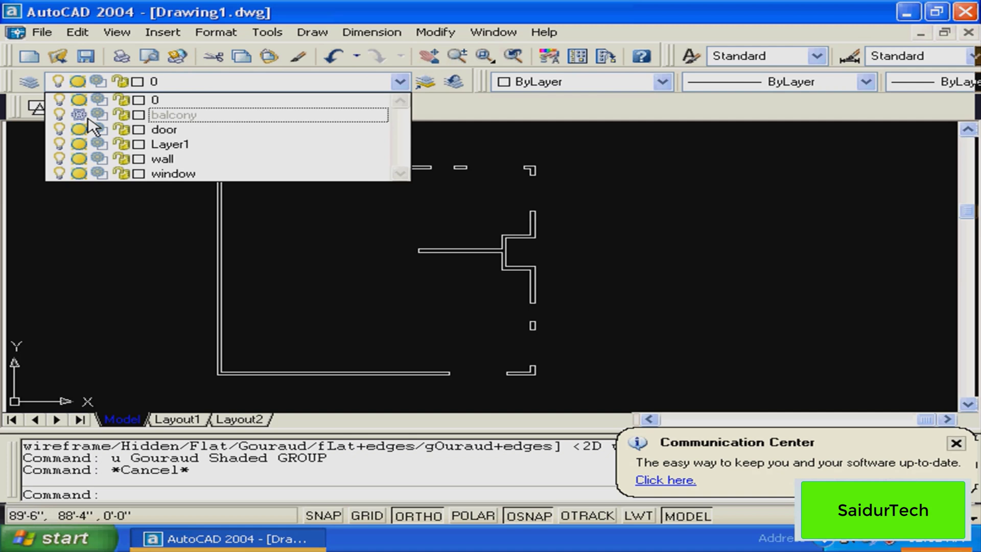
left_click(79, 115)
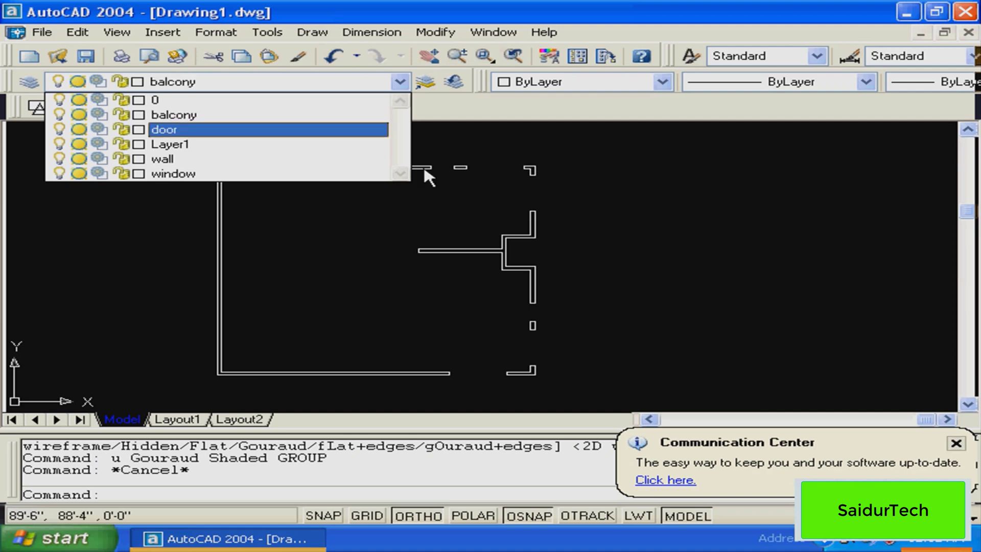
left_click(428, 177)
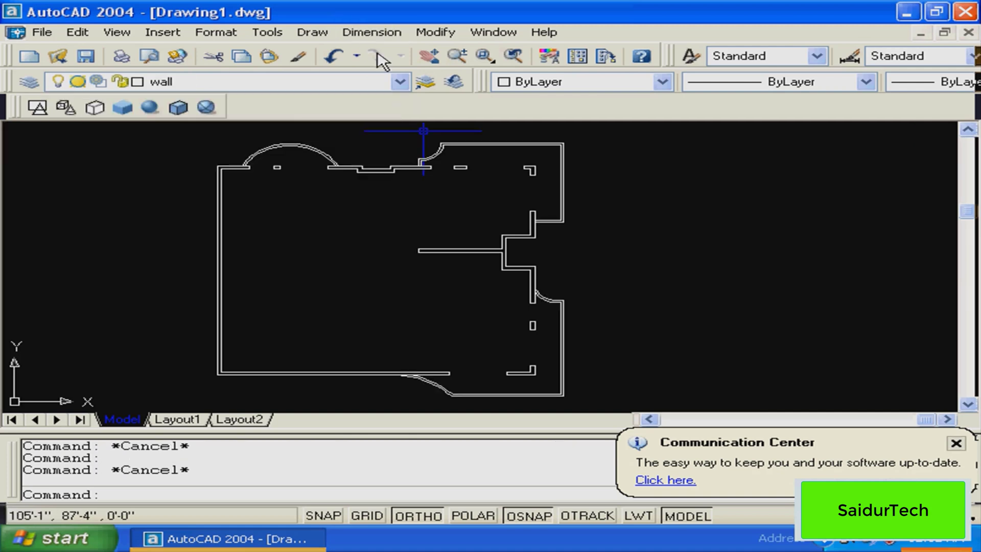
Show the 3D Orbit toolbar and dock it together with the Shade toolbar along the drawing area's left edge
right_click(378, 53)
left_click(424, 62)
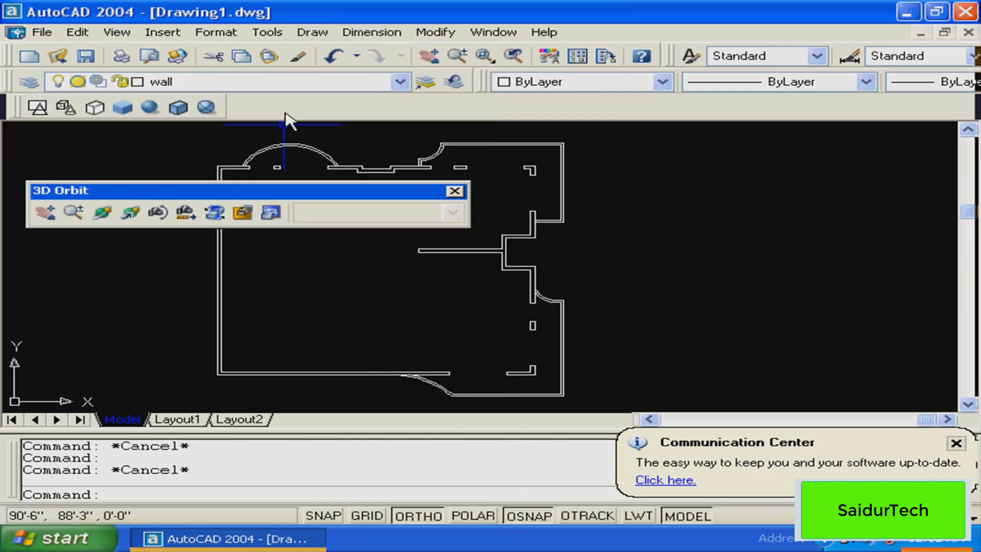
mouse_move(342, 190)
left_mouse_down()
mouse_move(480, 136)
mouse_move(102, 257)
mouse_move(12, 214)
left_mouse_up()
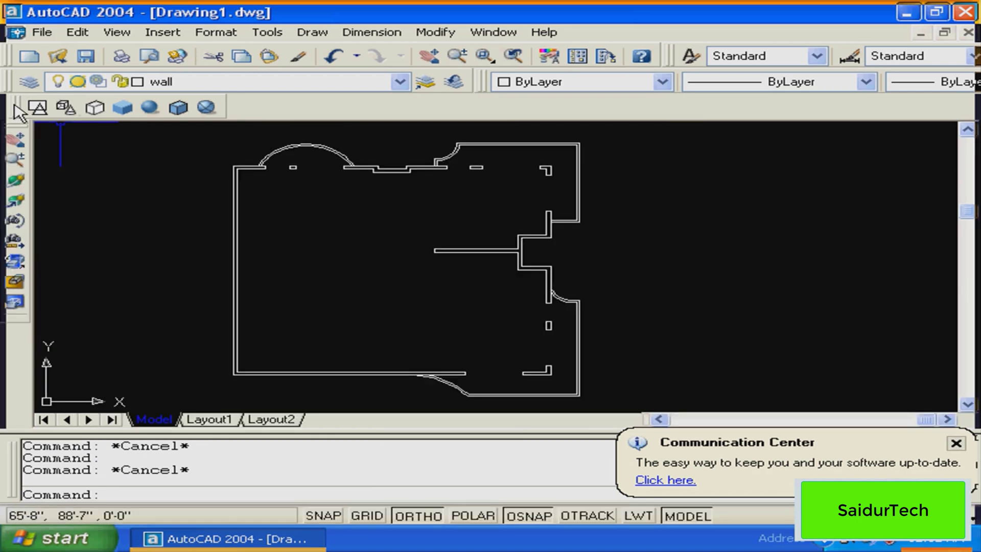
mouse_move(15, 106)
left_mouse_down()
mouse_move(40, 382)
mouse_move(17, 313)
left_mouse_up()
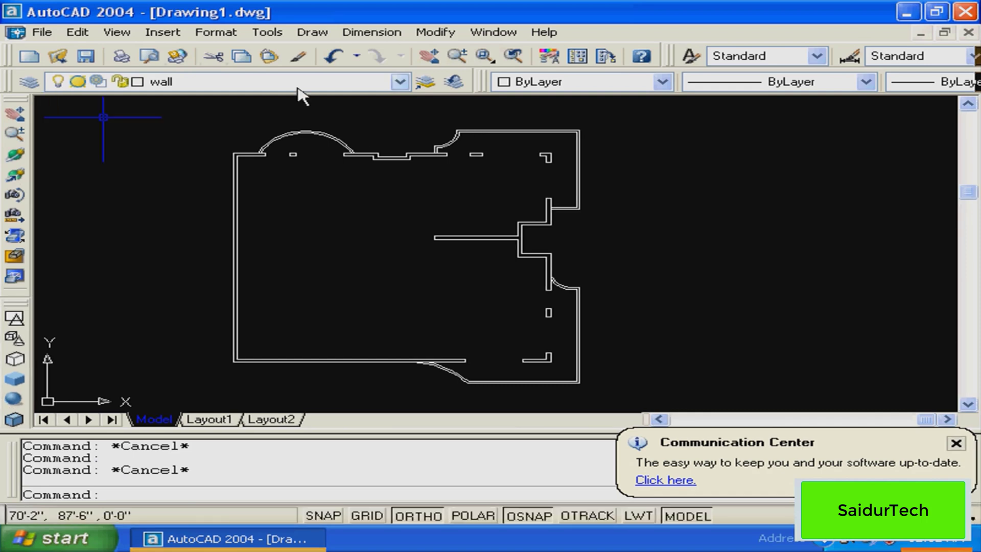
Show the View toolbar and dock it along the drawing area's right edge
right_click(333, 49)
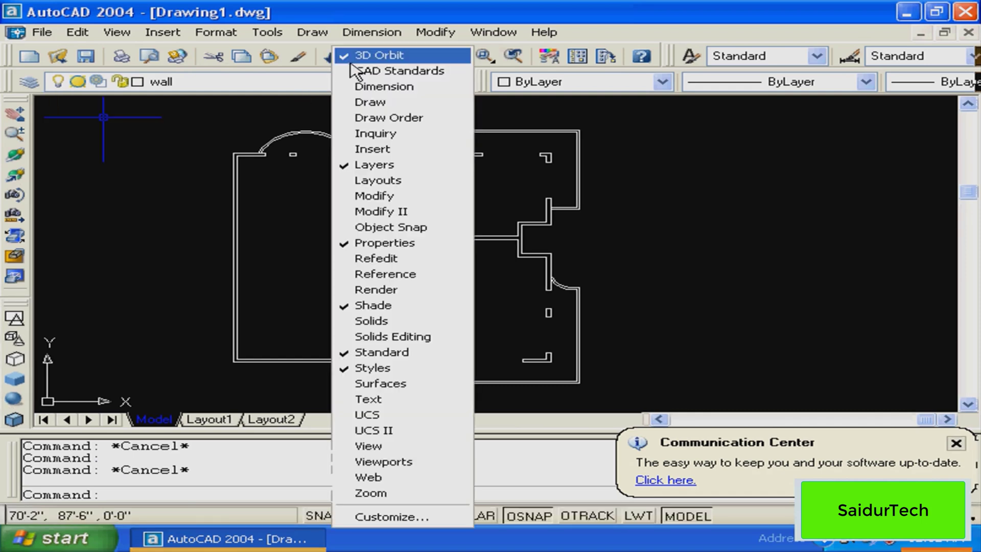
left_click(388, 446)
left_click_drag(552, 197, 971, 236)
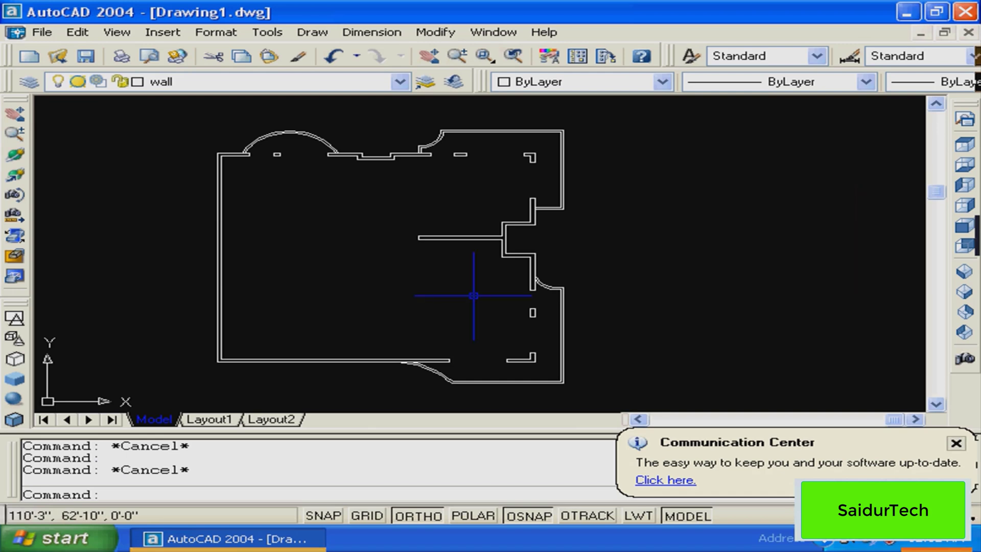
key("Escape")
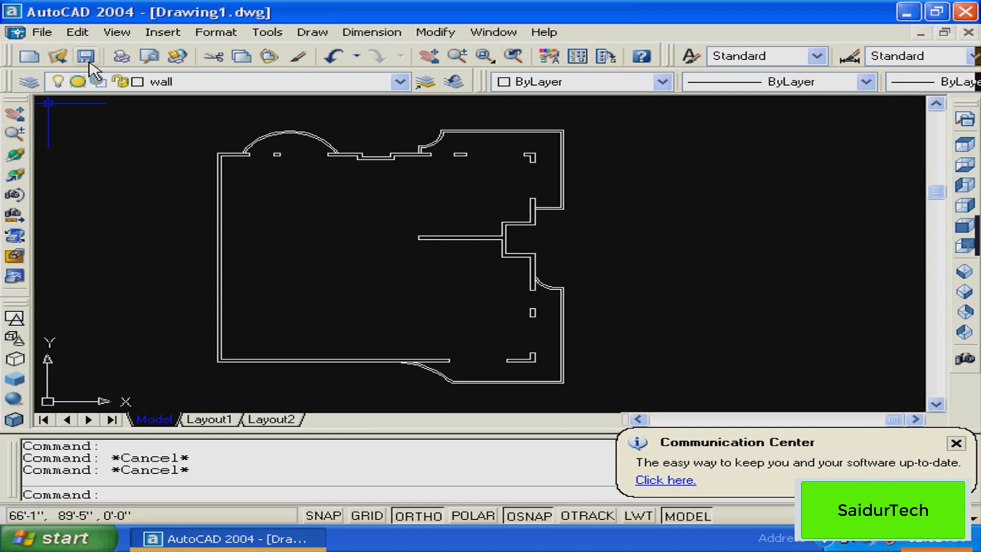
Switch the model to the SW Isometric view to inspect the extruded walls
left_click(117, 33)
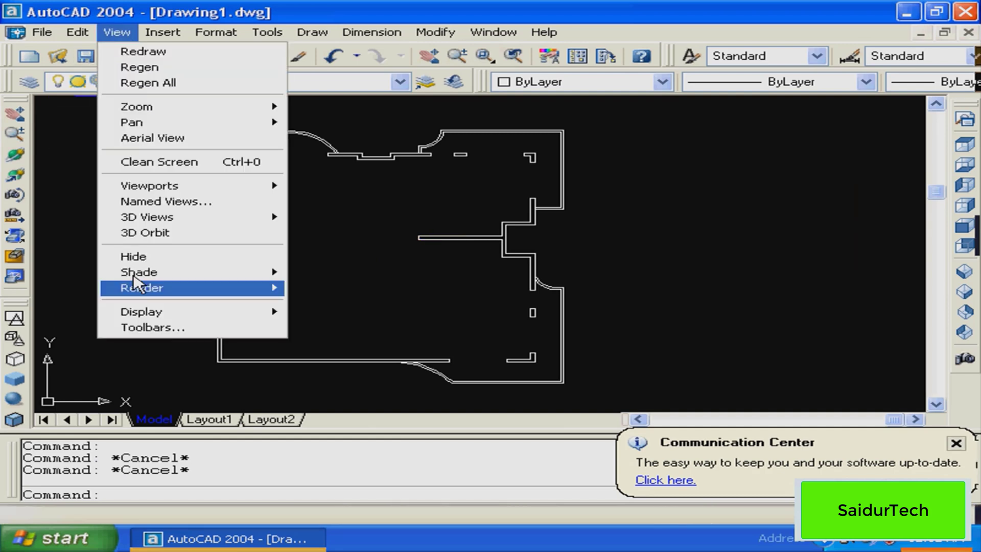
mouse_move(285, 218)
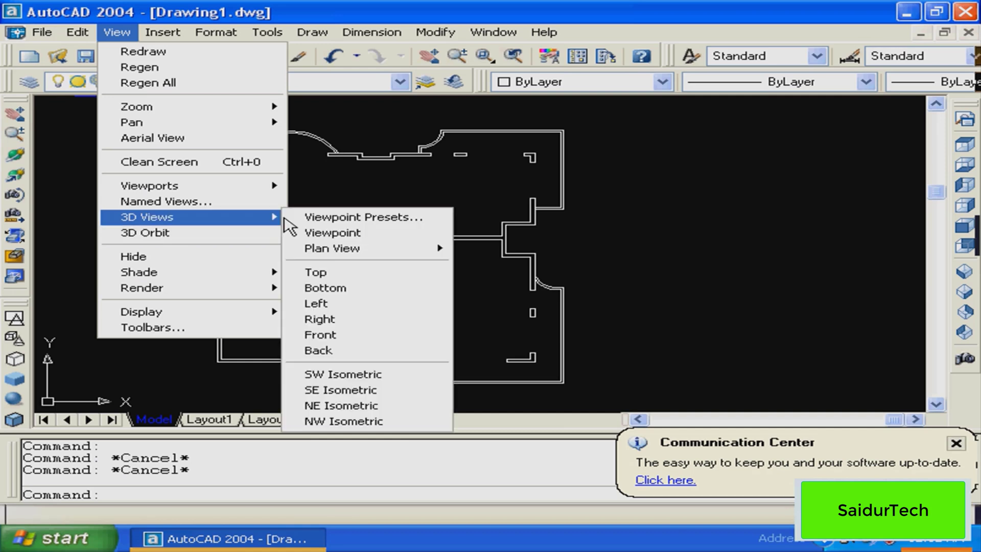
left_click(368, 378)
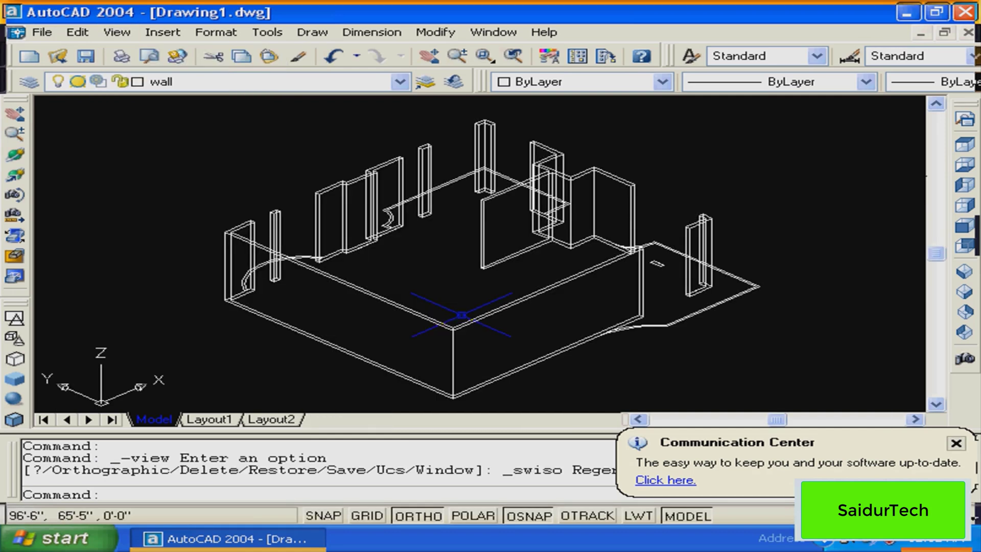
key("Escape")
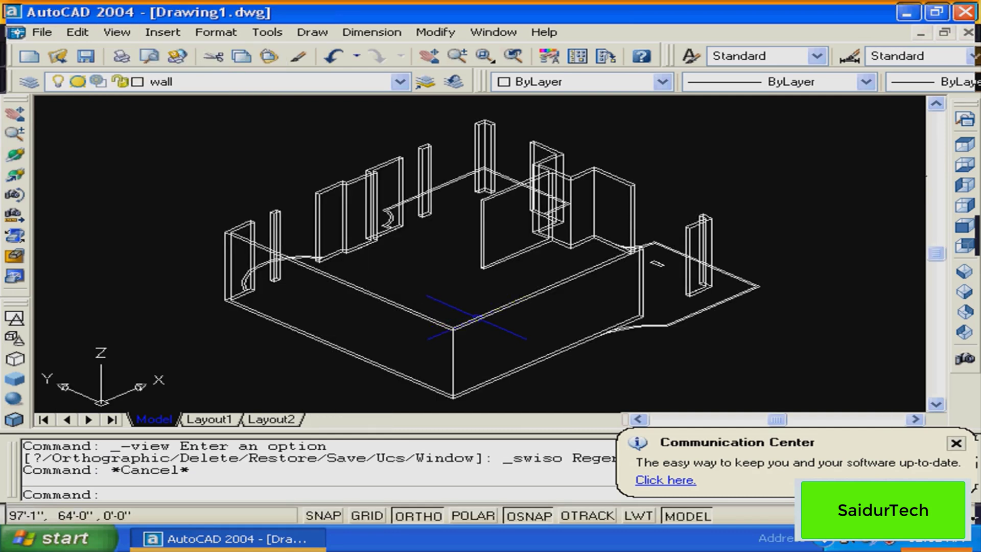
Undo the isometric view, layer thaw, shading changes and wall extrusion, back to the flat wall outlines
type("u")
key("Return")
key("Return")
key("Return")
key("Return")
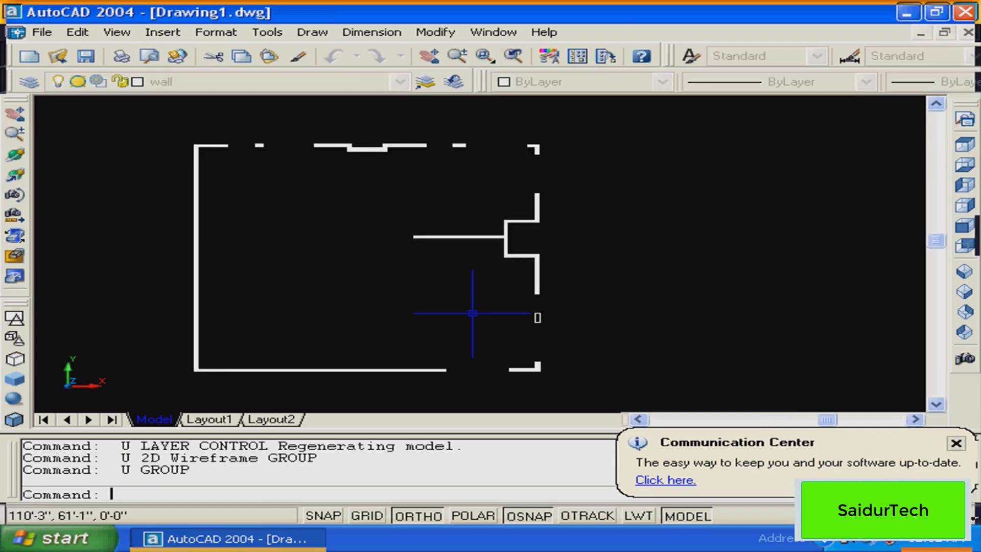
key("Return")
key("Return")
key("Return")
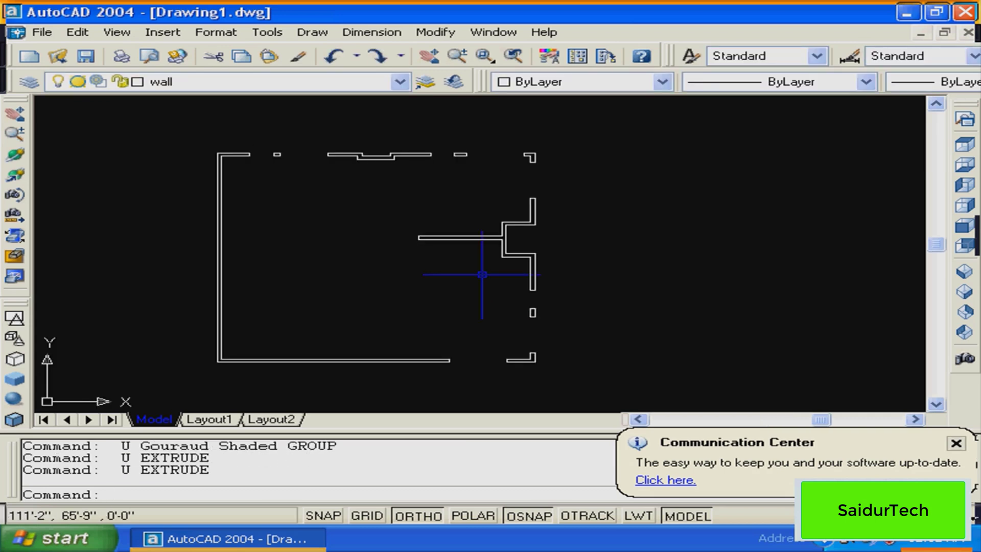
left_click(455, 238)
key("Escape")
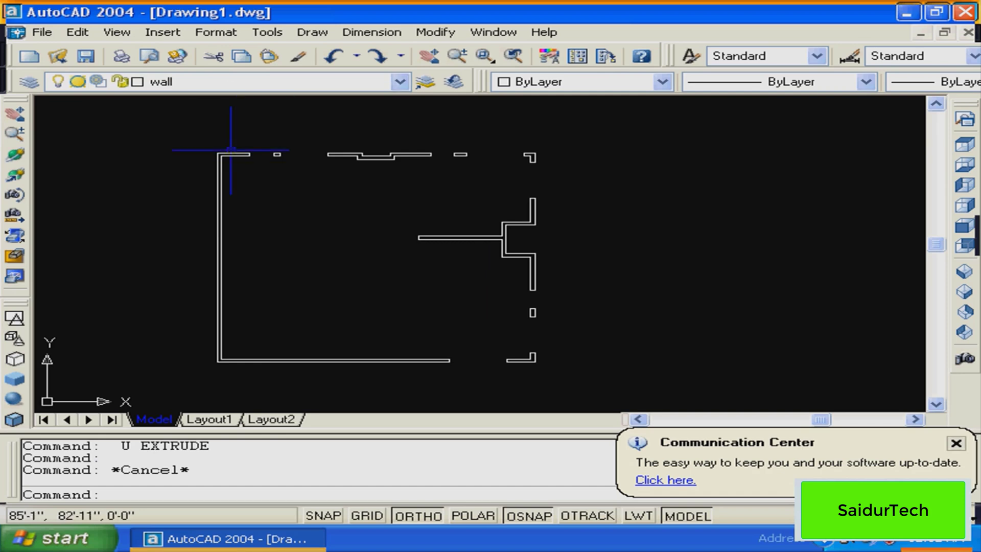
Rotate the floor plan slightly with 3D Orbit and undo the rotation
left_click(15, 154)
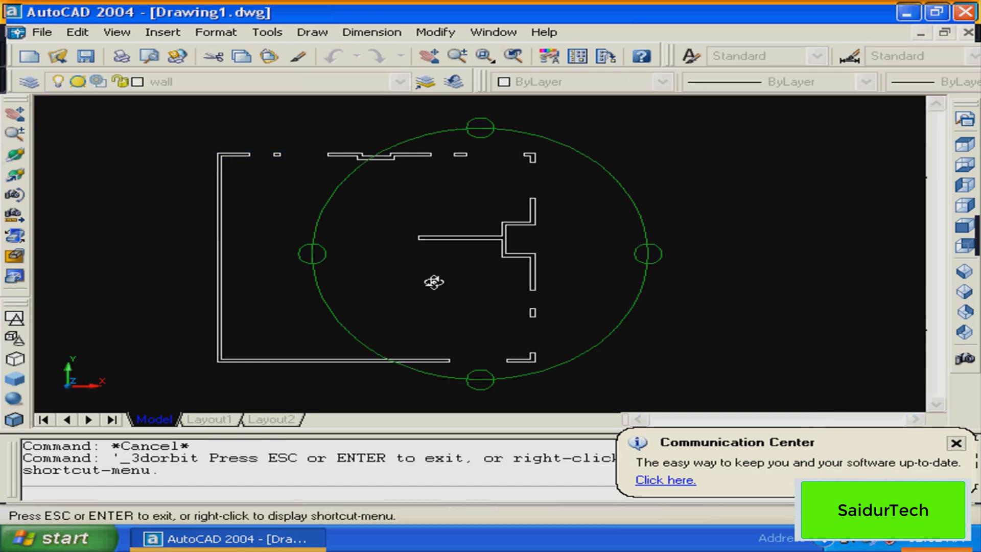
mouse_move(433, 282)
left_mouse_down()
mouse_move(428, 192)
mouse_move(419, 263)
left_mouse_up()
key("Escape")
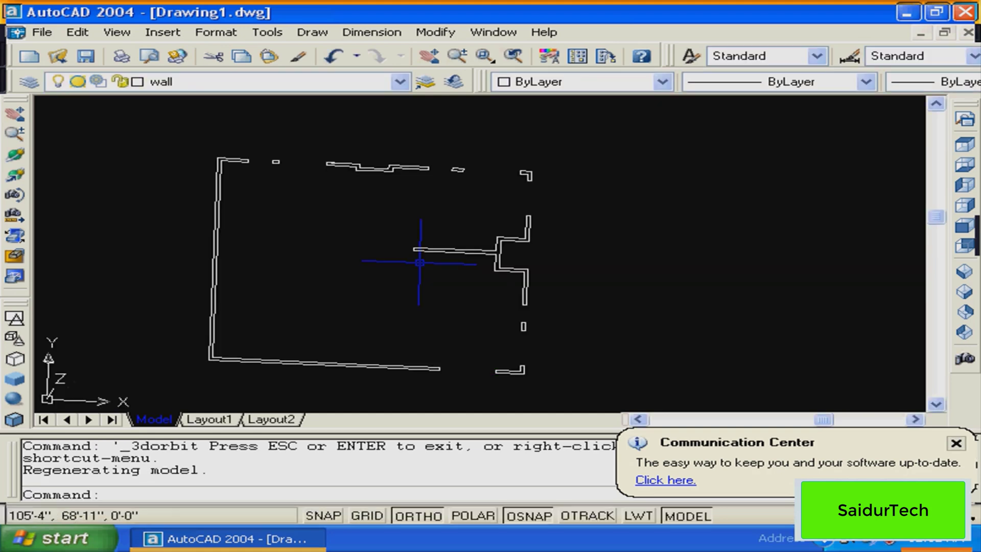
type("u")
key("Return")
Switch the flat wall outlines to the SW Isometric view and bring them closer
left_click(117, 32)
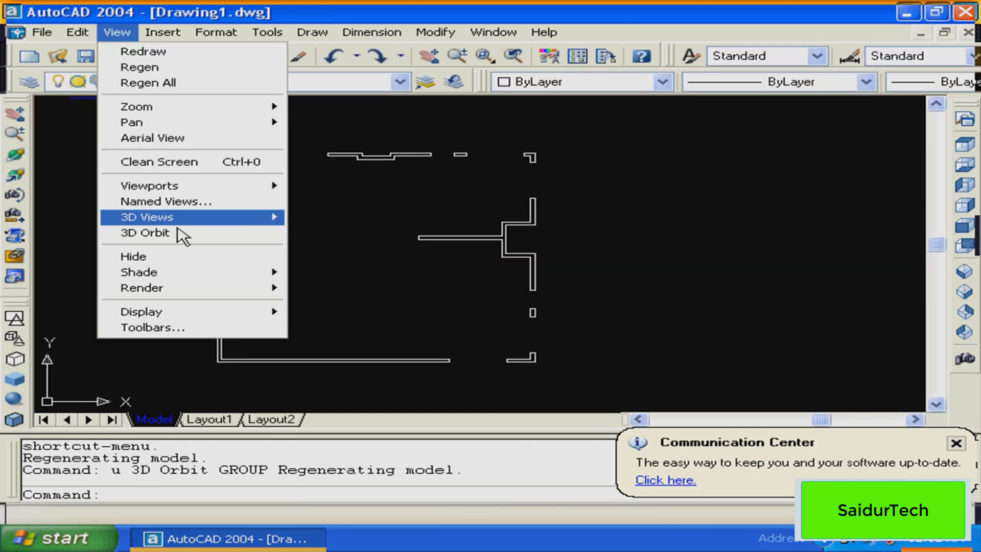
mouse_move(220, 225)
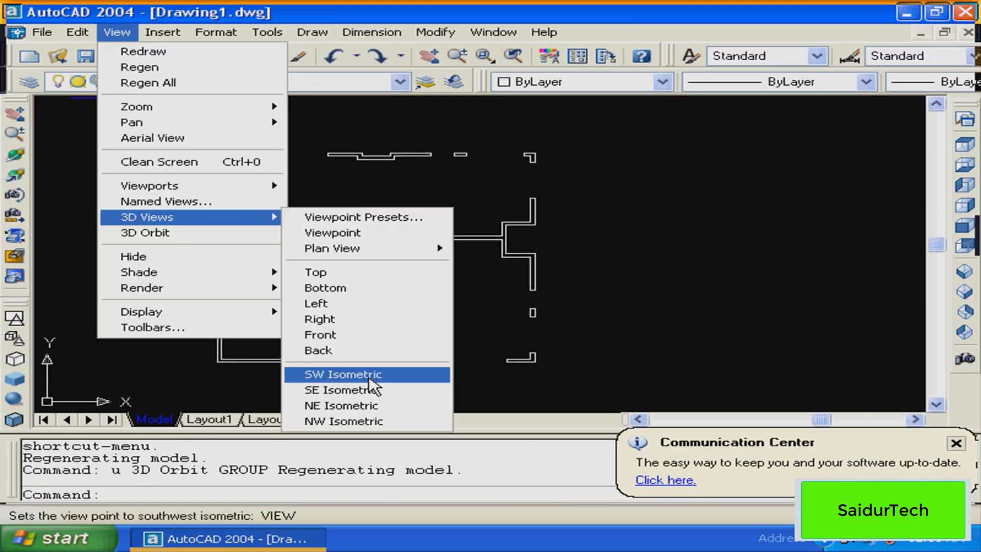
left_click(347, 374)
middle_click_drag(448, 312, 406, 319)
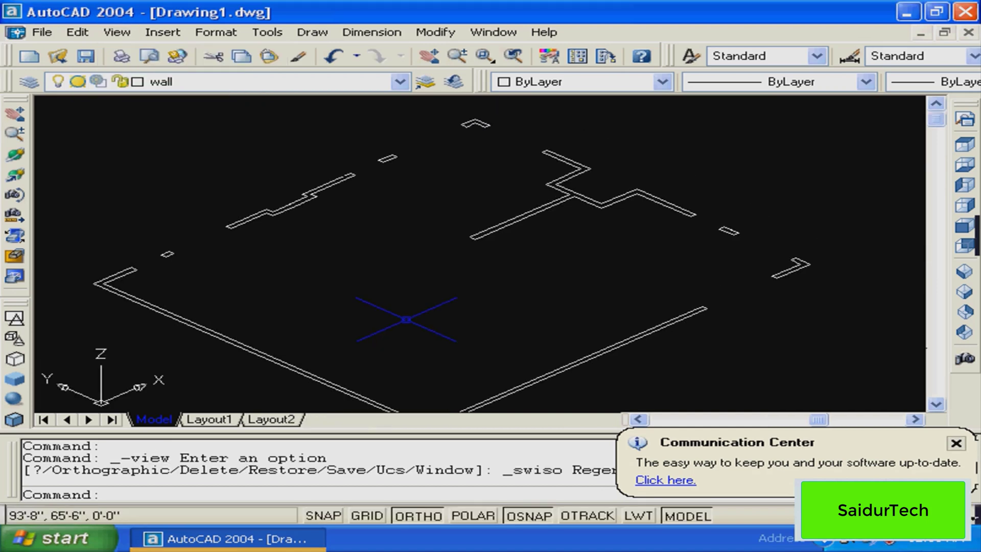
key("Escape")
Thaw the balcony layer so its outlines show together with the walls
left_click(205, 82)
left_click(79, 114)
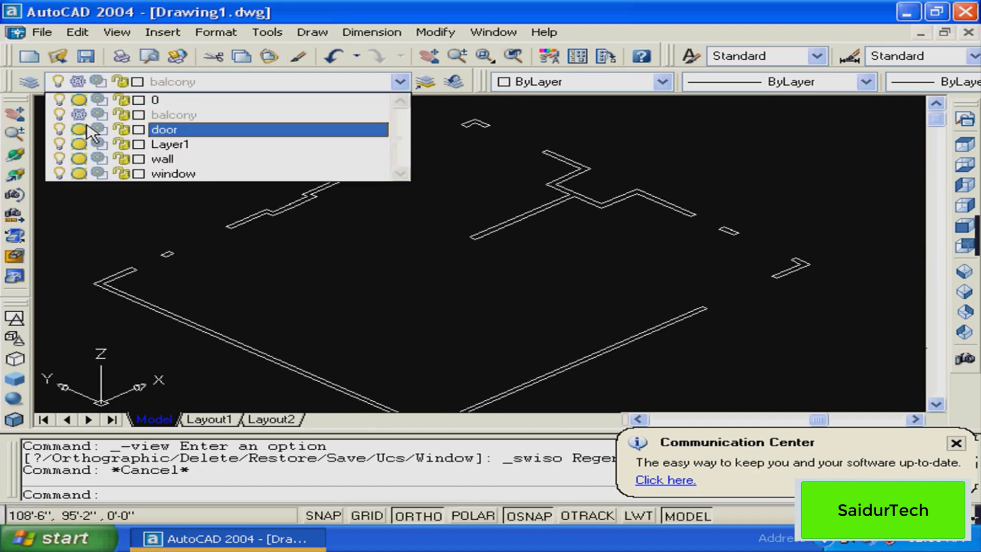
left_click(78, 115)
key("Escape")
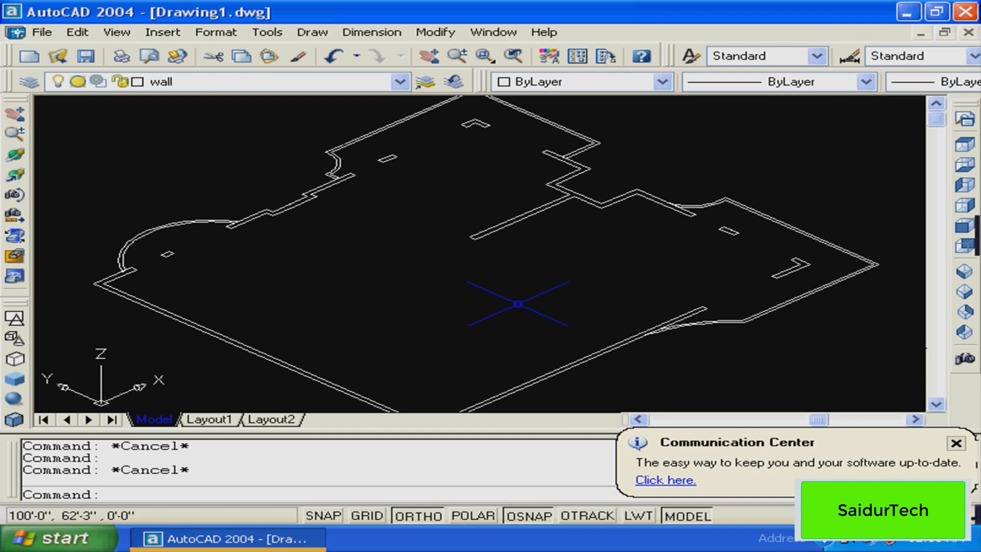
Orbit the flat floor plan to a low-angle view from the opposite side
left_click(20, 175)
left_click_drag(388, 276, 446, 316)
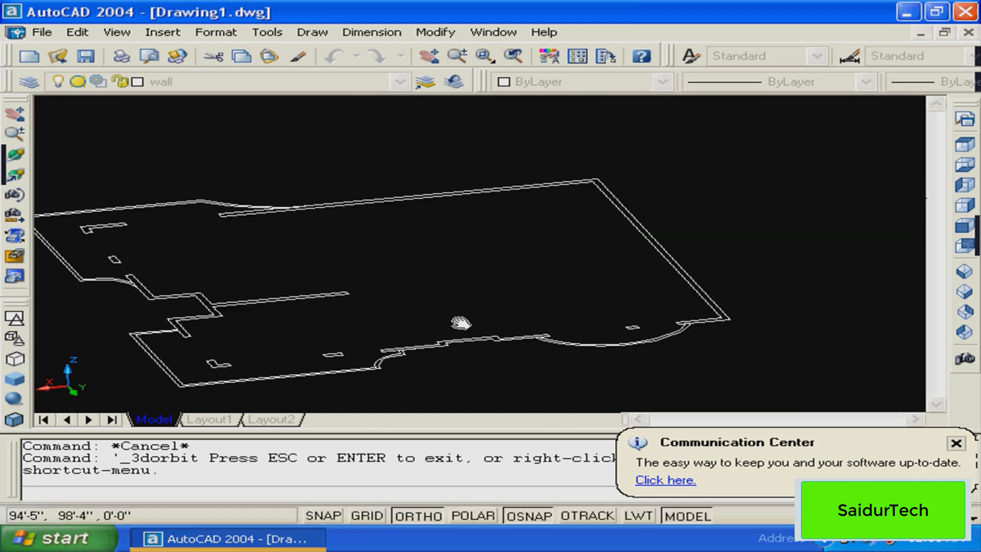
mouse_move(461, 322)
left_mouse_down()
mouse_move(418, 278)
mouse_move(562, 271)
mouse_move(523, 289)
mouse_move(516, 251)
mouse_move(362, 301)
mouse_move(469, 280)
mouse_move(441, 266)
mouse_move(469, 288)
left_mouse_up()
right_click(441, 265)
left_click(470, 275)
key("Escape")
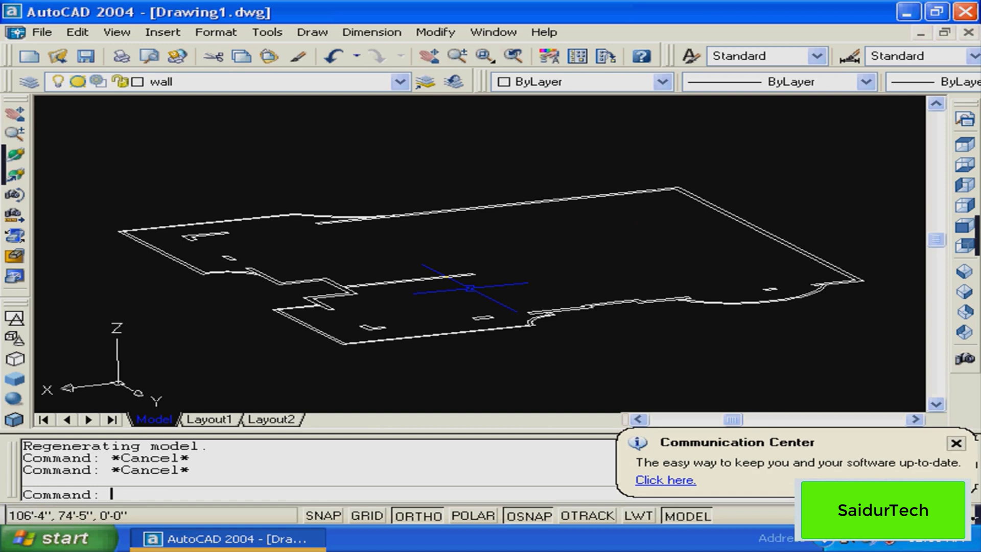
Freeze the balcony layer and keep wall as the current layer
left_click(168, 82)
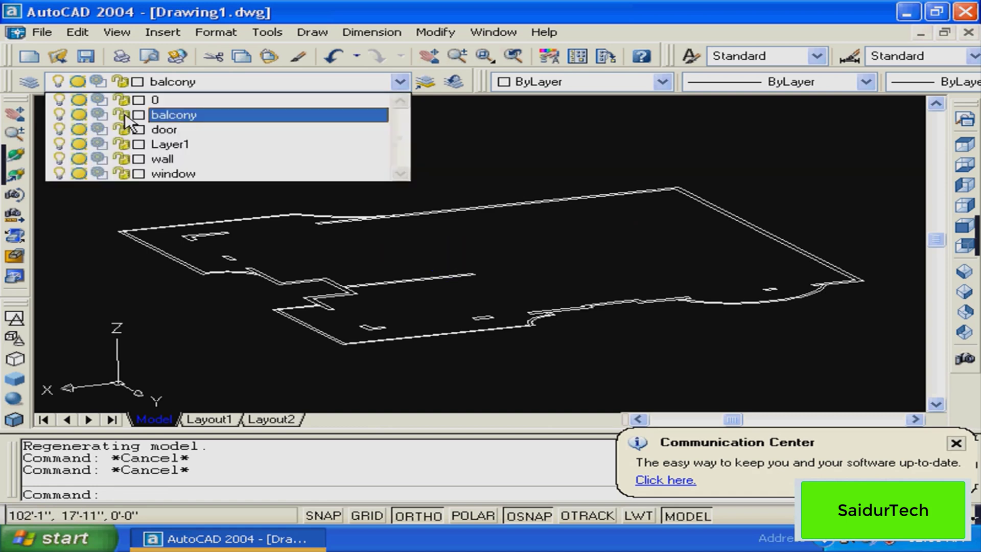
left_click(79, 115)
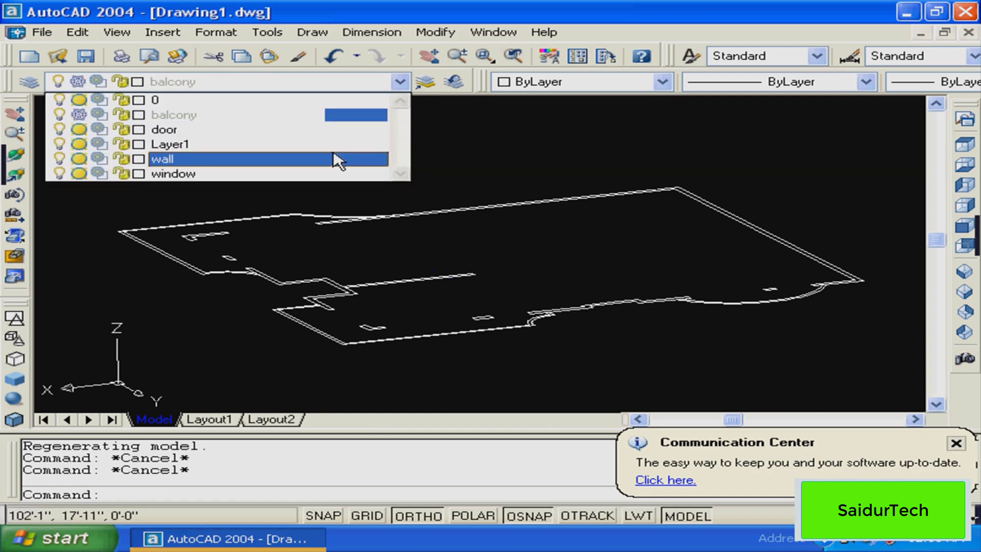
left_click(334, 160)
left_click(253, 84)
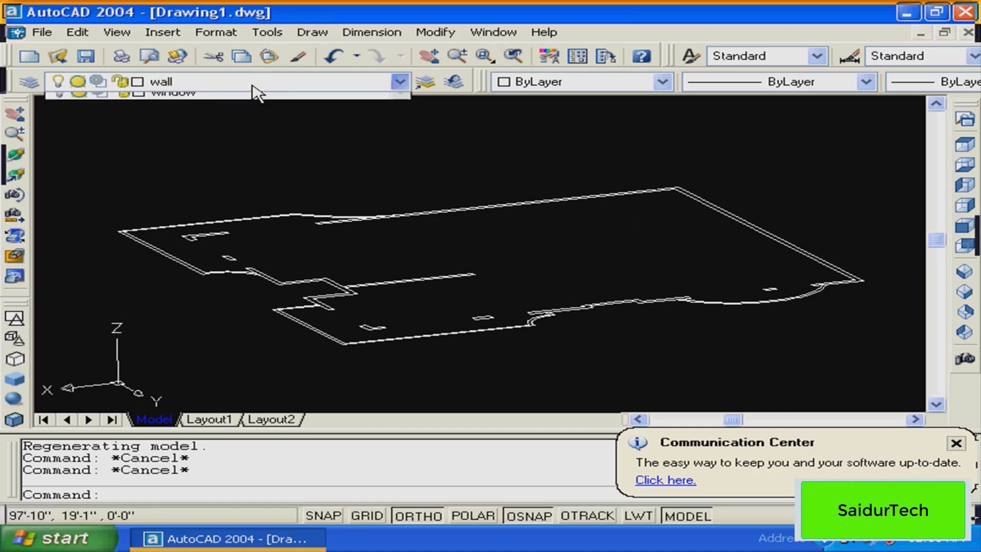
left_click(80, 115)
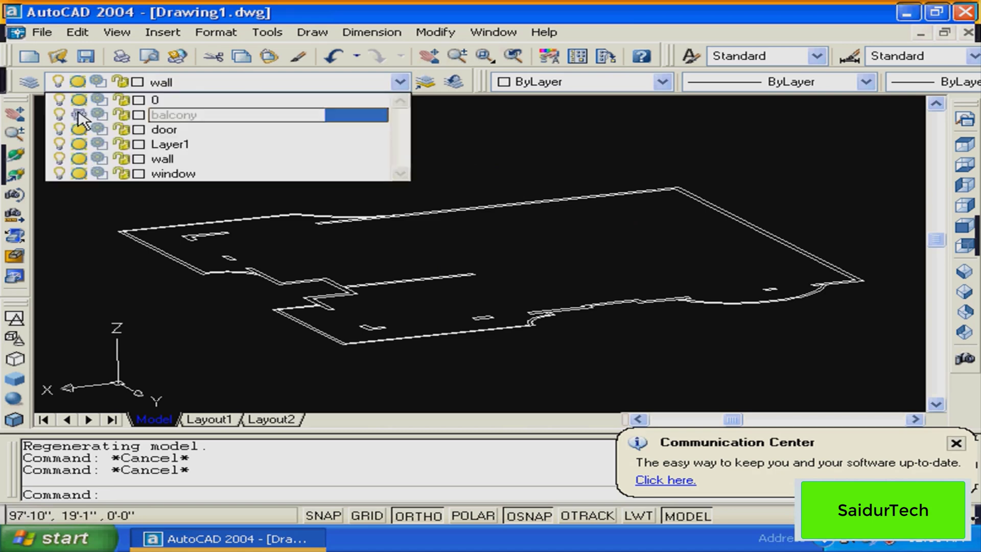
left_click(485, 182)
key("Escape")
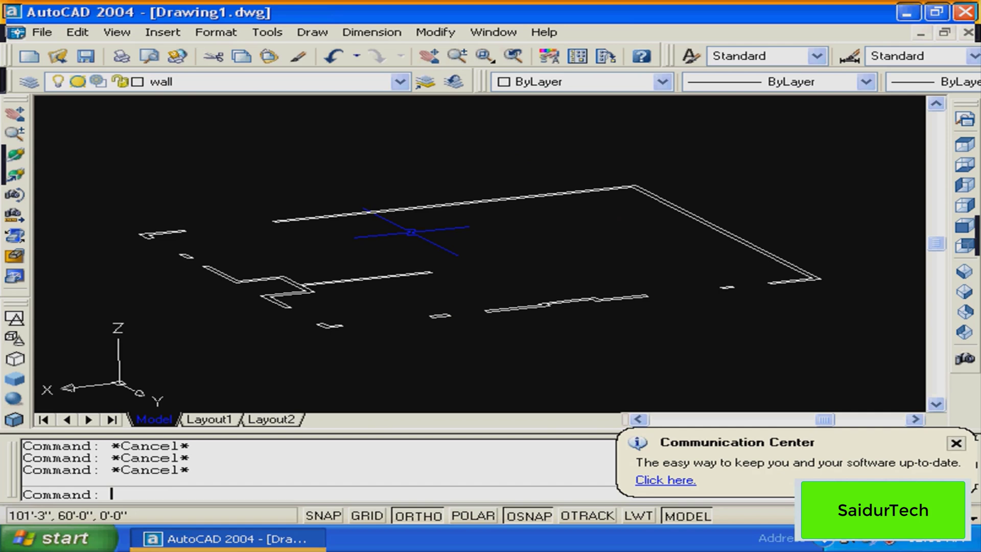
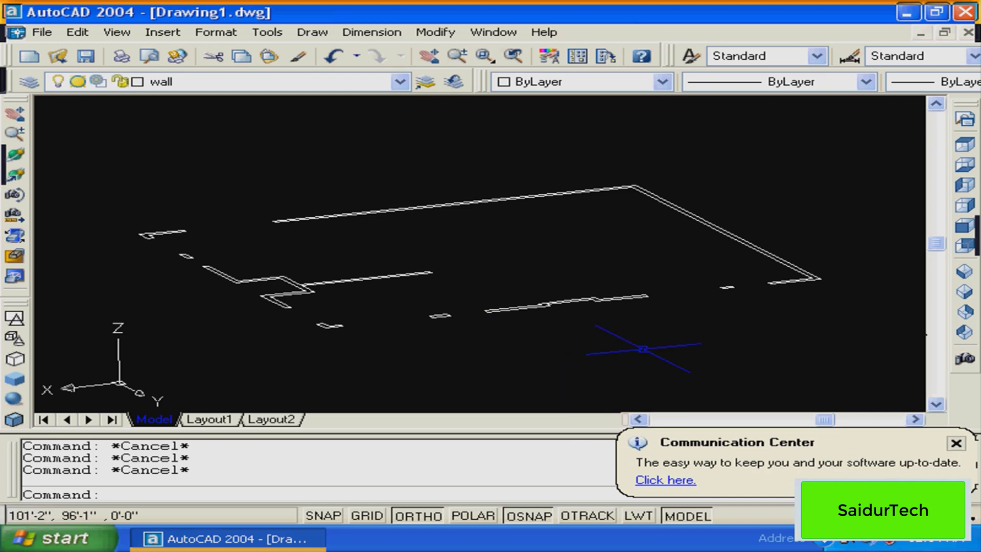
Extrude all the visible wall outlines to a height of 12' with the default 0 taper angle
mouse_move(525, 311)
middle_mouse_down()
mouse_move(550, 360)
mouse_move(527, 307)
middle_mouse_up()
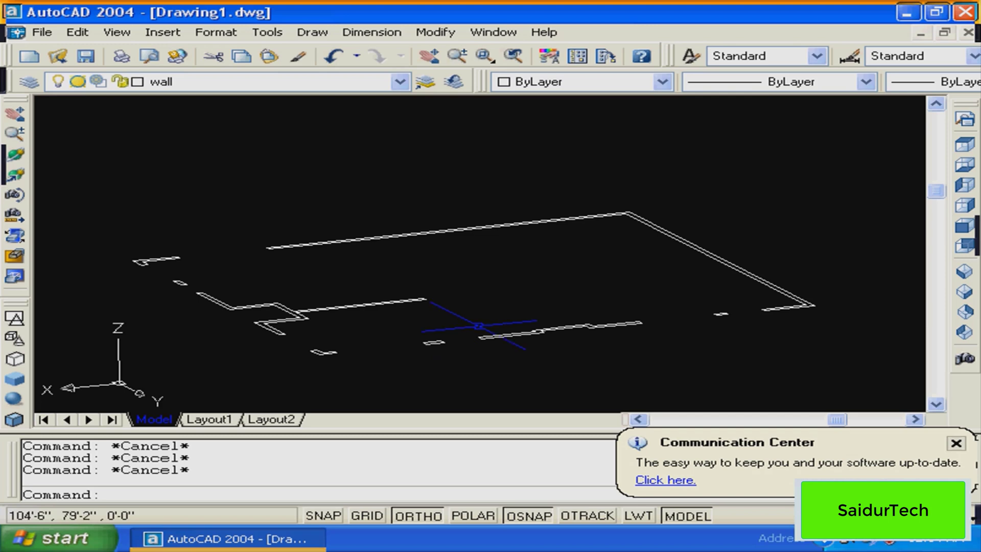
mouse_move(487, 287)
middle_mouse_down()
mouse_move(479, 275)
mouse_move(466, 281)
middle_mouse_up()
type("e")
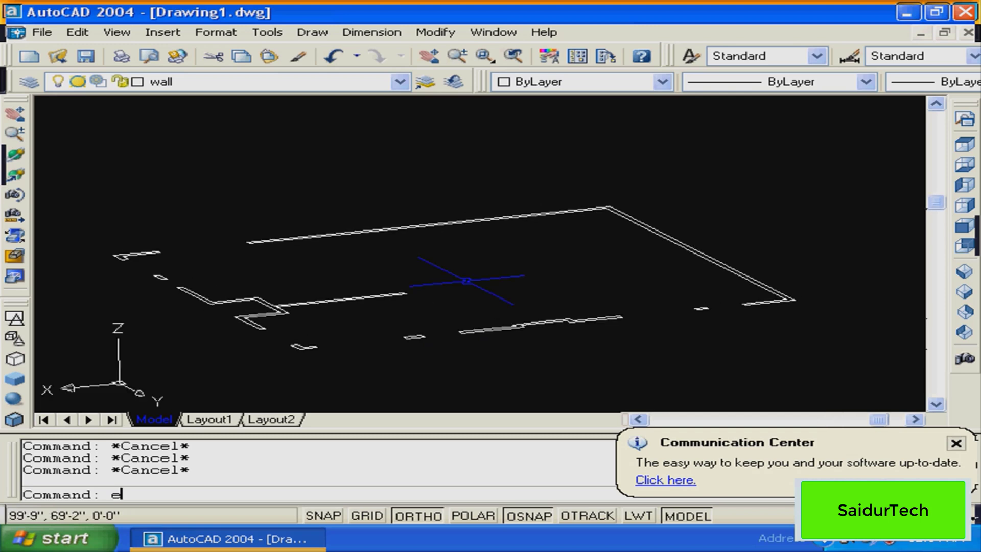
type("xt")
key("Return")
left_click(735, 166)
left_click(125, 378)
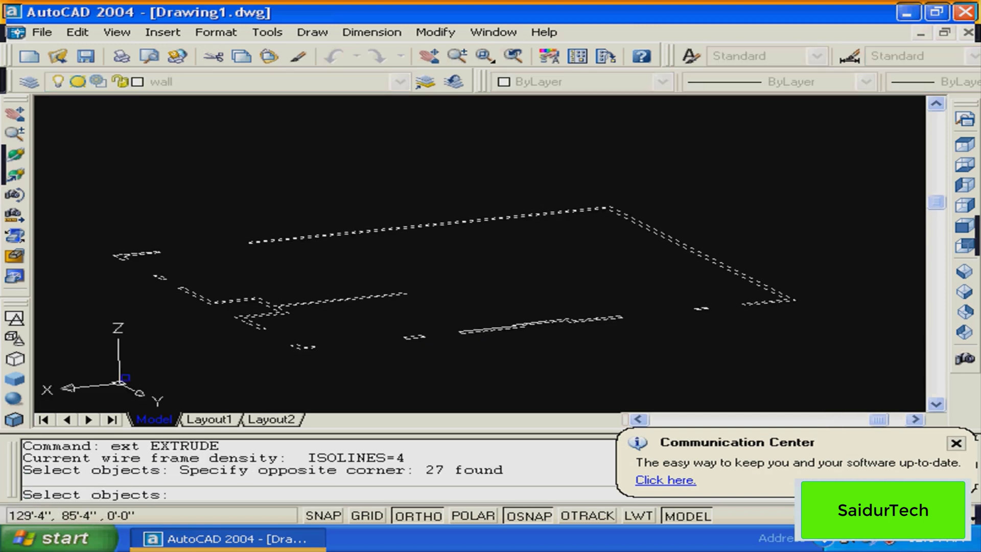
key("Return")
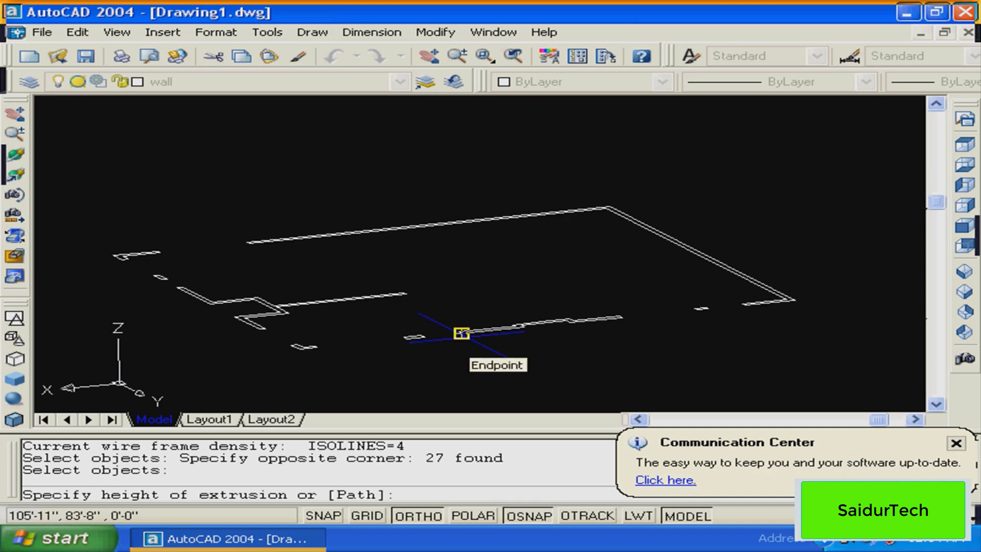
type("12'")
key("Return")
key("Return")
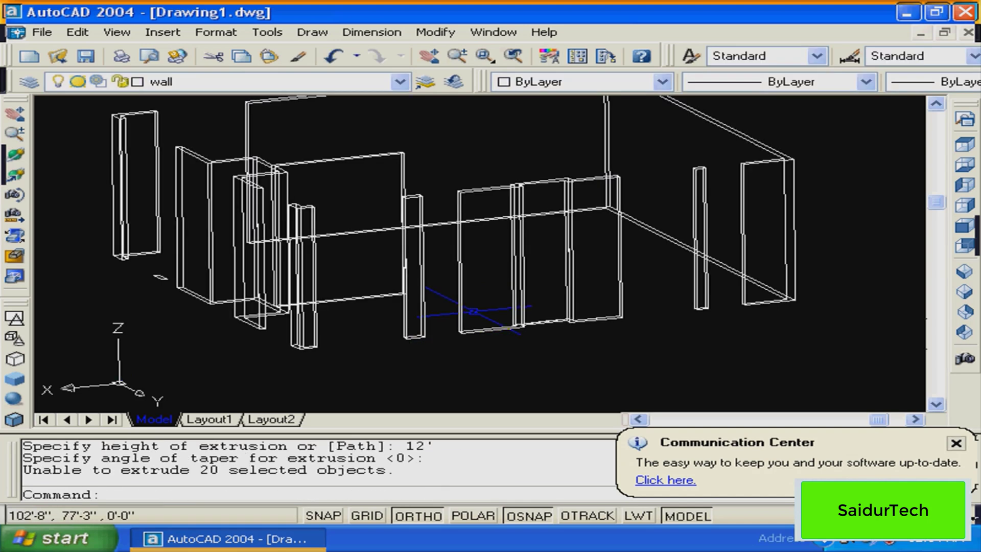
Shade the extruded walls and orbit the model to face the small outline that is still flat
left_click(11, 419)
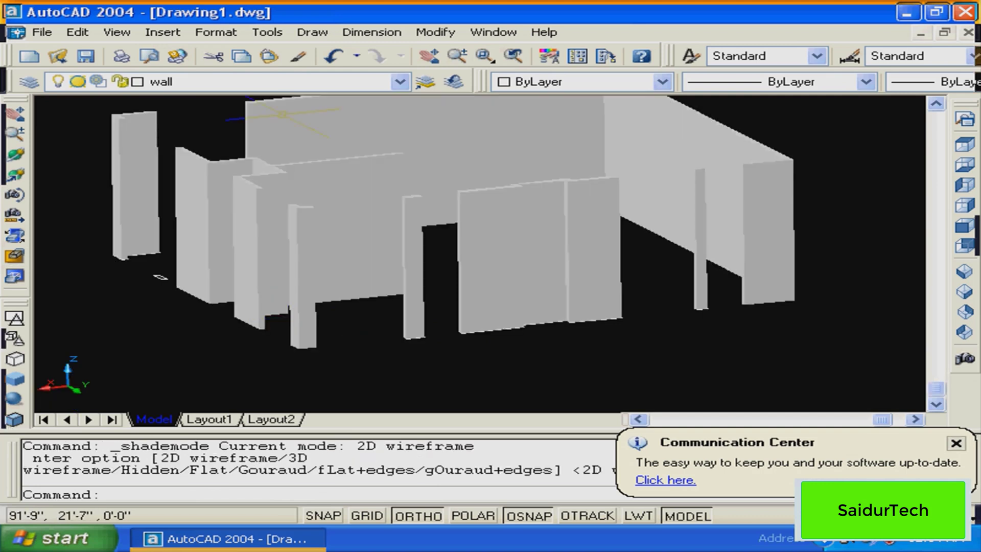
left_click(16, 175)
left_click_drag(337, 288, 421, 277)
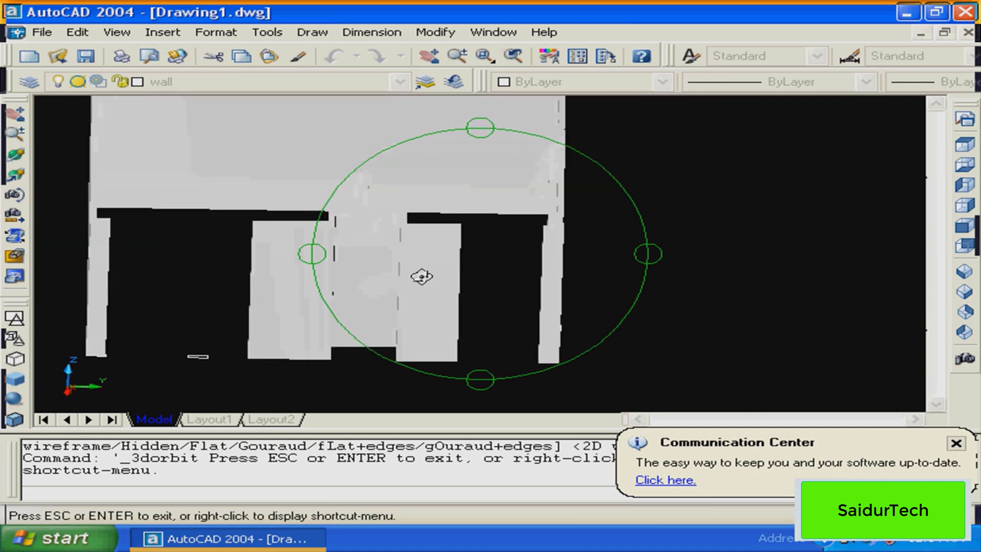
middle_click_drag(421, 277, 486, 214)
key("Escape")
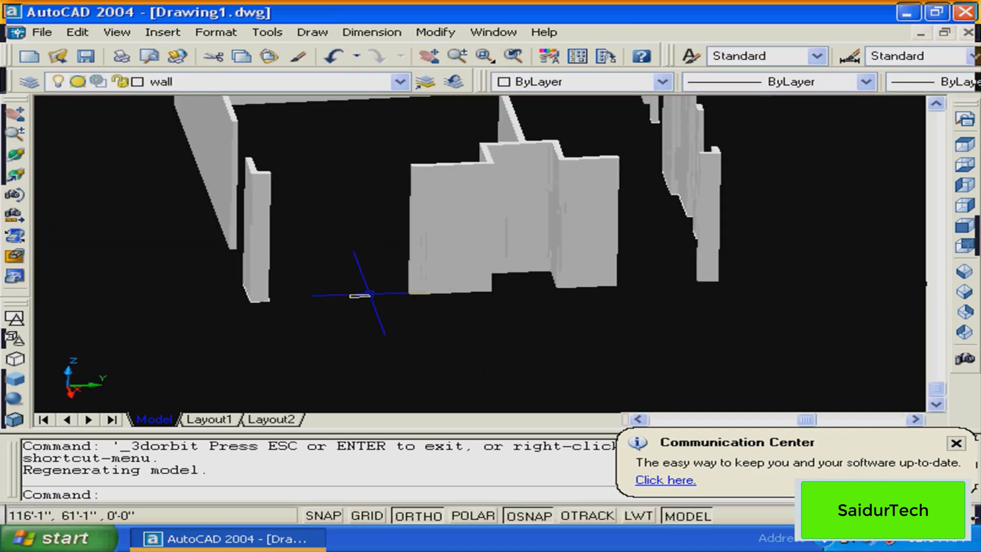
Trace the small flat pier outline between the walls with a rectangle snapped to its opposite corners
type("z")
key("Return")
left_click(326, 255)
left_click(370, 316)
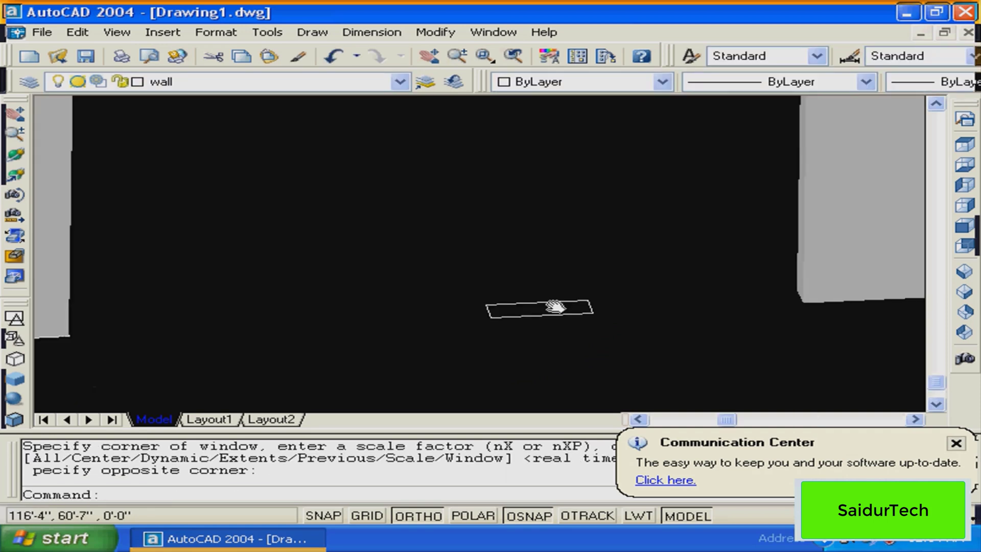
middle_click_drag(554, 306, 518, 308)
key("Escape")
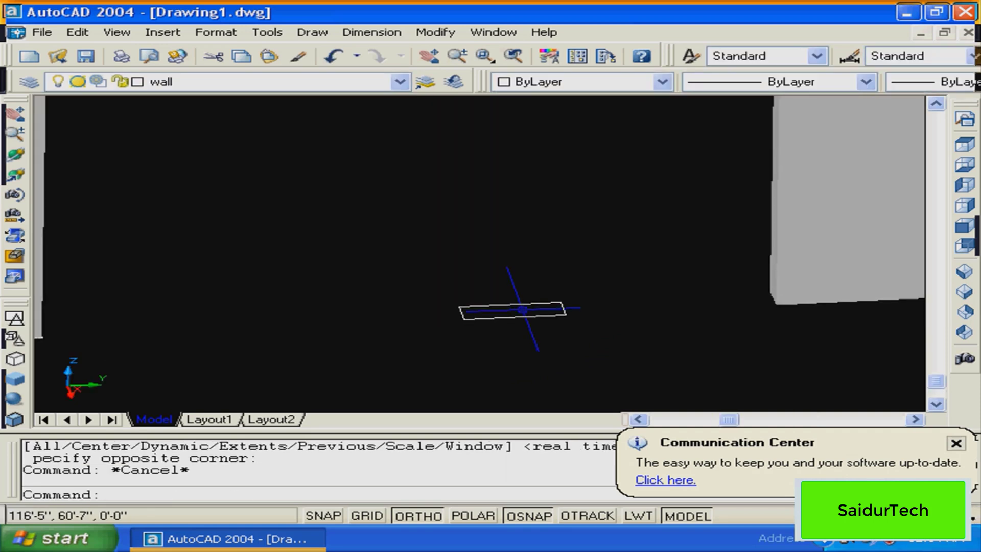
type("rec")
key("Return")
left_click(522, 309)
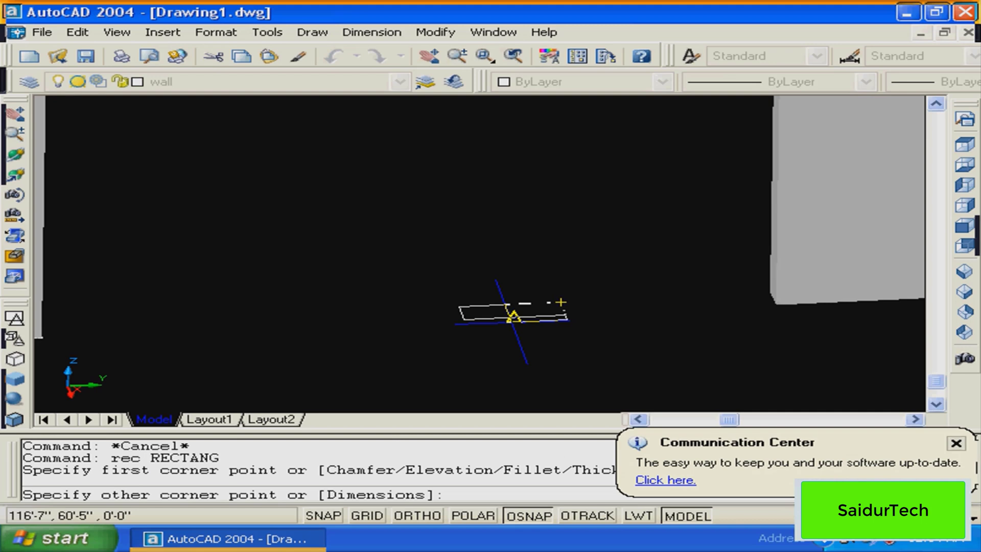
left_click(513, 317)
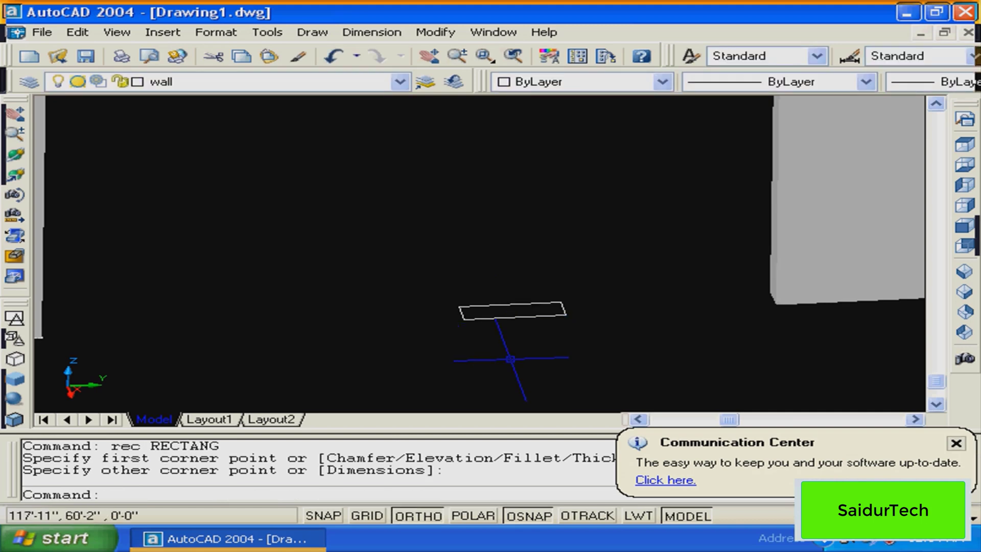
key("Escape")
Extrude the small pier rectangle to a height of 12' with the default 0 taper angle
type("ext")
key("Return")
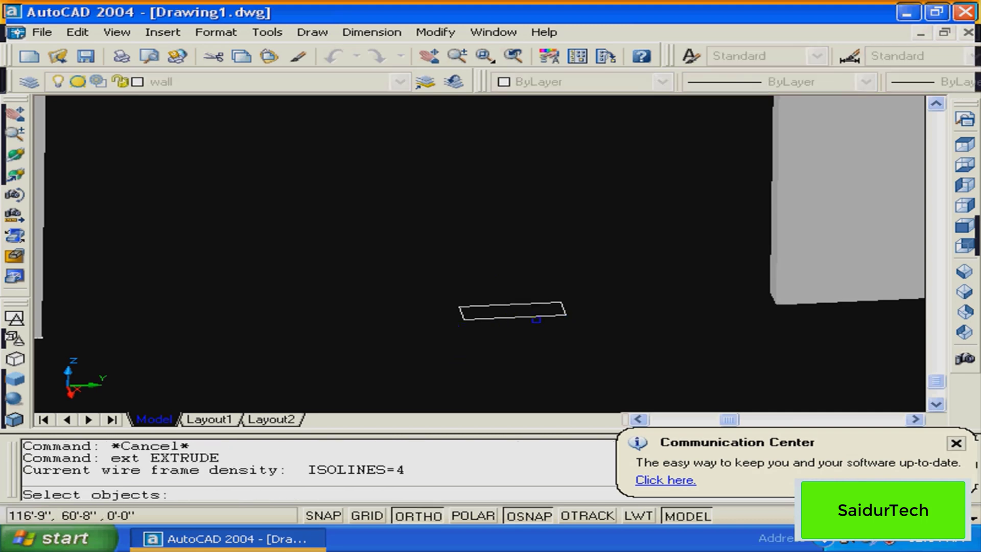
left_click(536, 320)
key("Return")
type("12'")
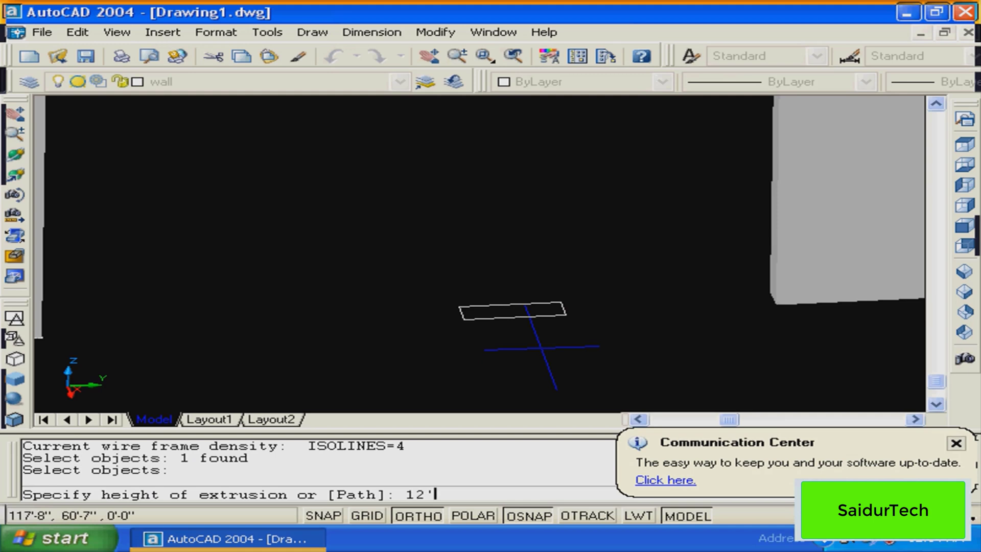
key("Return")
key("Return")
Select the new pier at its base to check the solid and its outline, and clear the selection
left_click(536, 317)
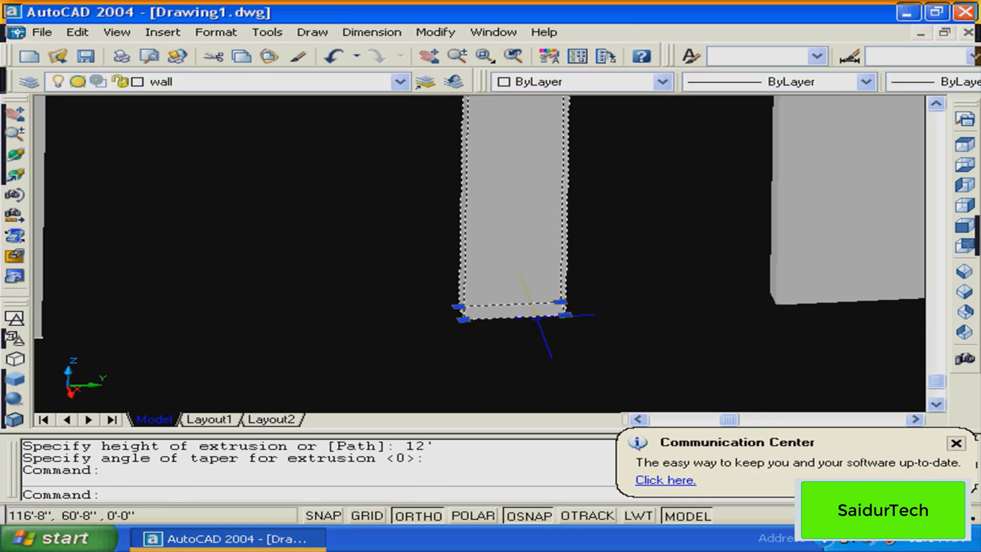
key("Escape")
left_click(536, 318)
left_click(529, 330)
key("Escape")
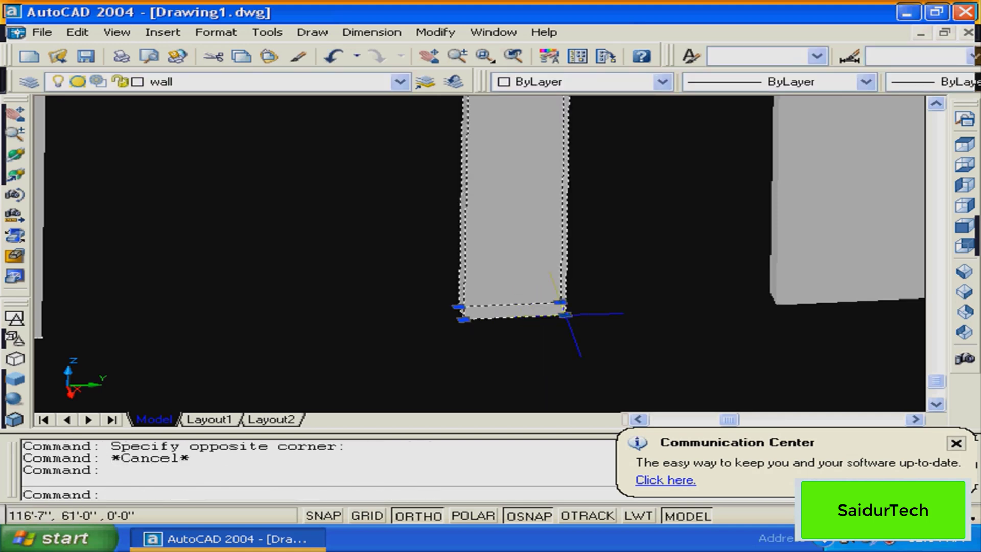
key("Escape")
scroll(498, 292, "down", 2)
scroll(485, 279, "down", 3)
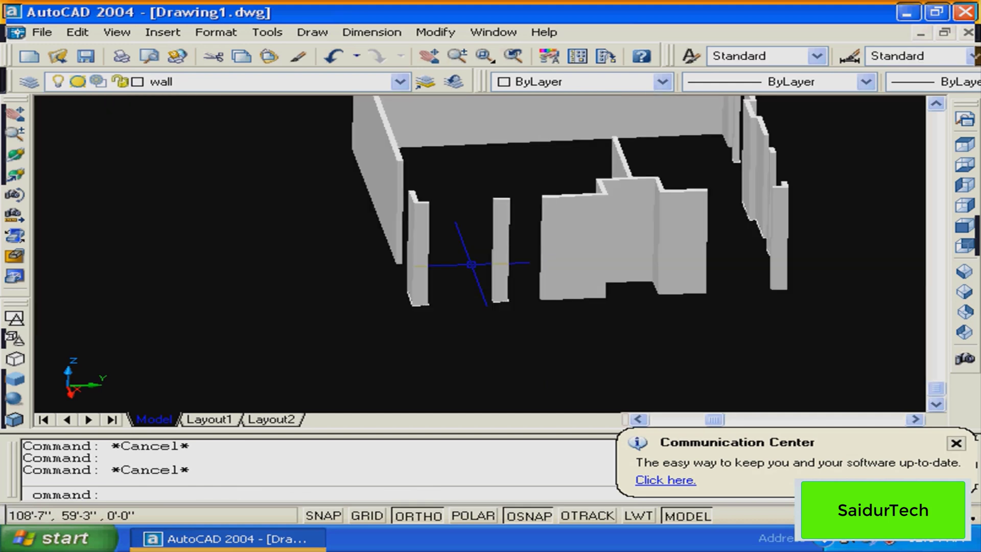
Orbit the shaded model to inspect the extruded walls and piers from the front corner
middle_click(270, 240, "shift")
middle_click_drag(271, 240, 577, 307, "shift")
left_click_drag(578, 307, 494, 318)
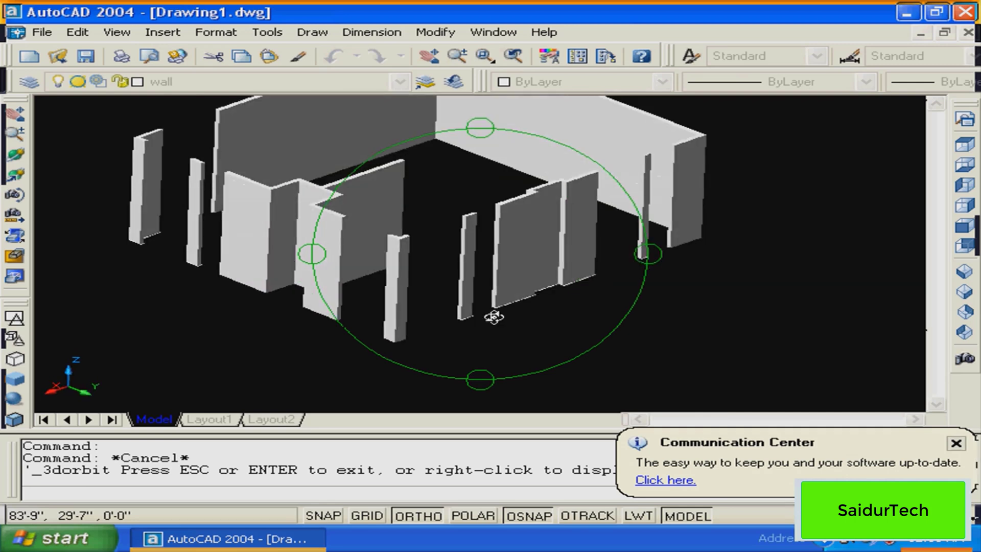
key("Escape")
middle_click_drag(479, 303, 494, 324)
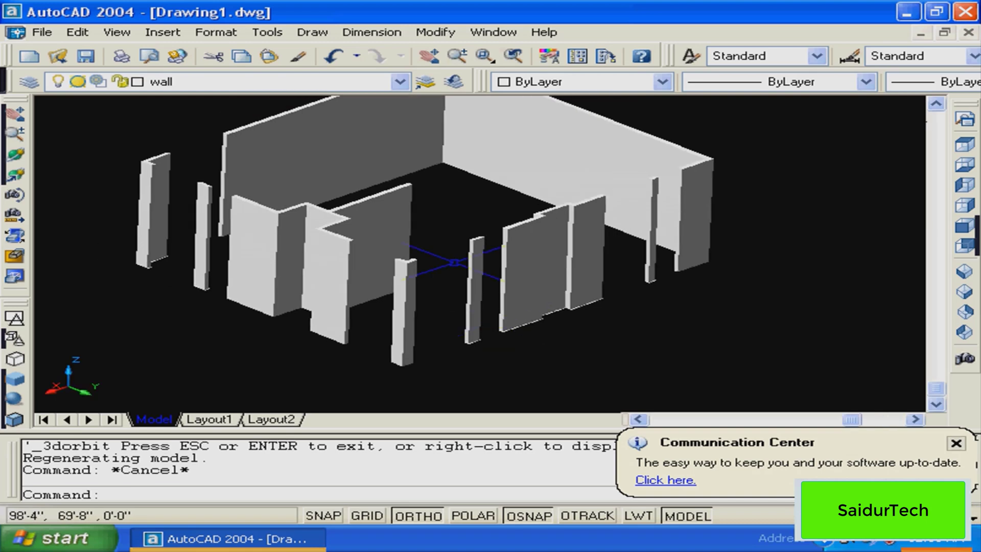
middle_click_drag(501, 305, 456, 269)
key("Escape")
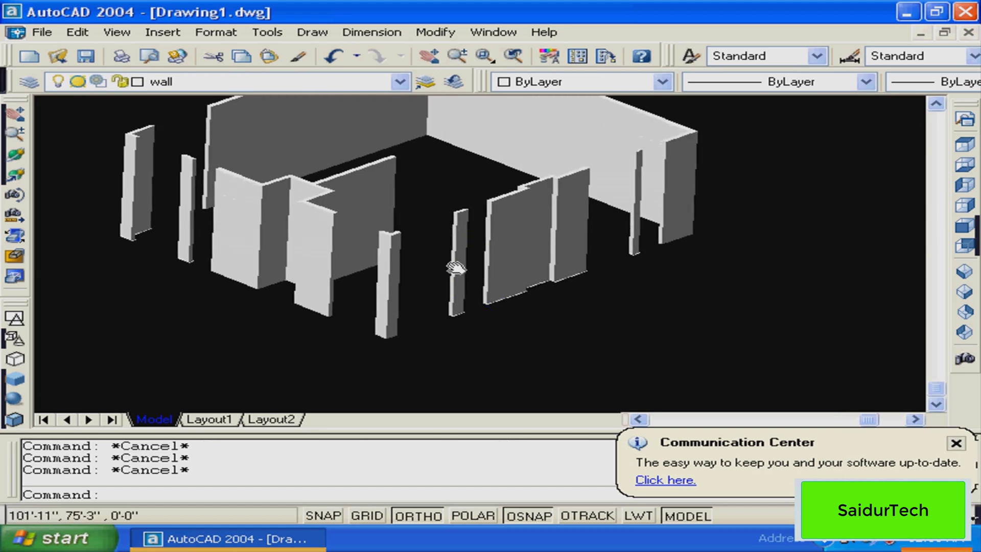
Zoom in on the base of the stepped wall and its neighbouring pier to examine their bottom edges
scroll(465, 307, "up", 3)
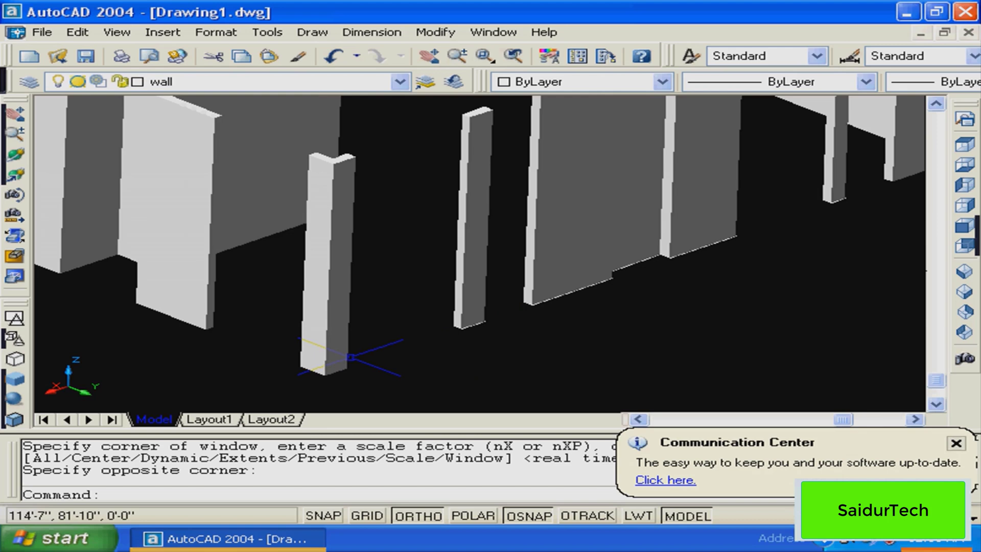
middle_click_drag(534, 323, 518, 343)
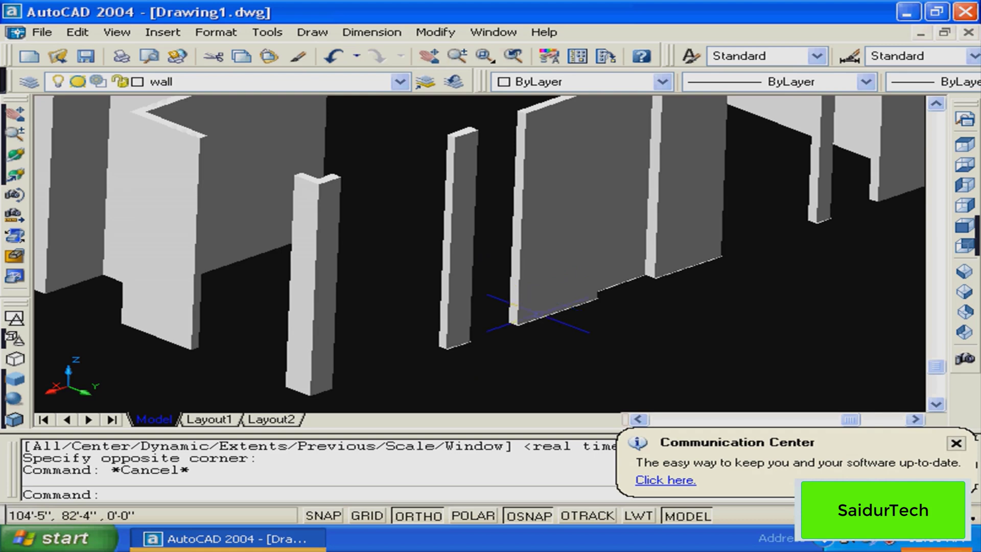
middle_click_drag(538, 312, 502, 320)
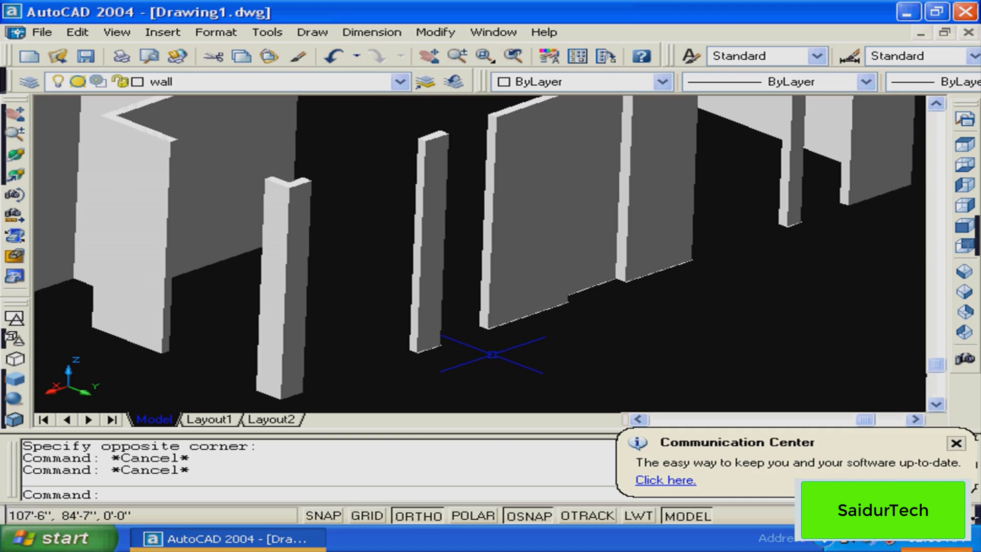
key("Escape")
type("z")
key("Return")
left_click(488, 269)
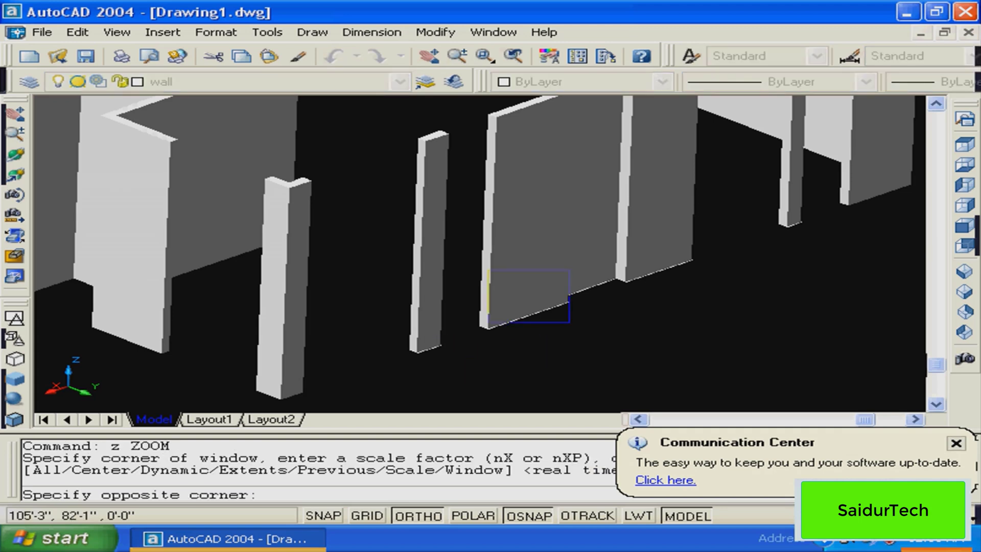
left_click(570, 321)
key("Return")
left_click_drag(458, 317, 500, 350)
key("Escape")
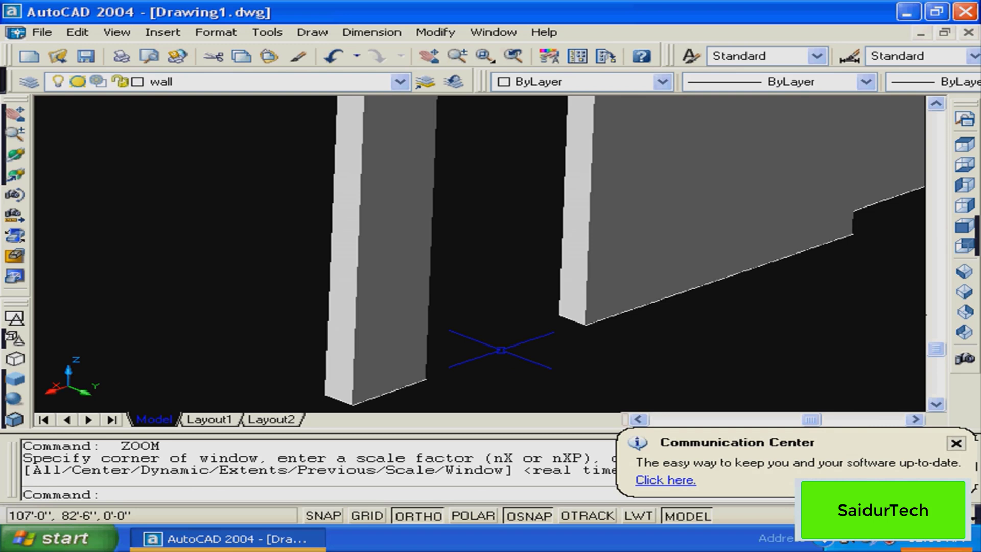
Draw a base rectangle across the gap between the stepped wall's end and the neighbouring pier, snapping to their corners
type("rec")
key("Return")
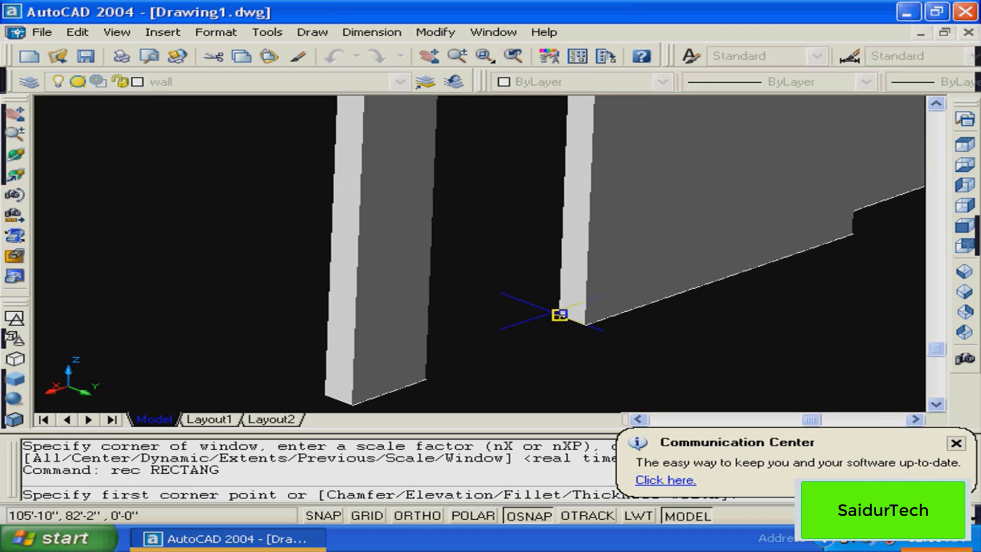
left_click(560, 314)
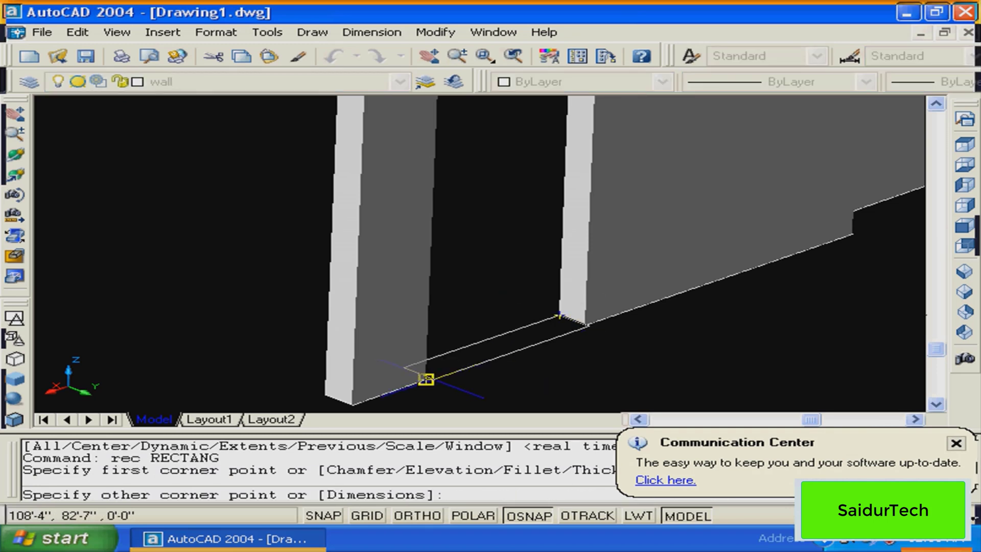
left_click(426, 378)
key("F8")
mouse_move(489, 365)
middle_mouse_down()
mouse_move(523, 330)
mouse_move(597, 304)
mouse_move(598, 321)
middle_mouse_up()
key("Escape")
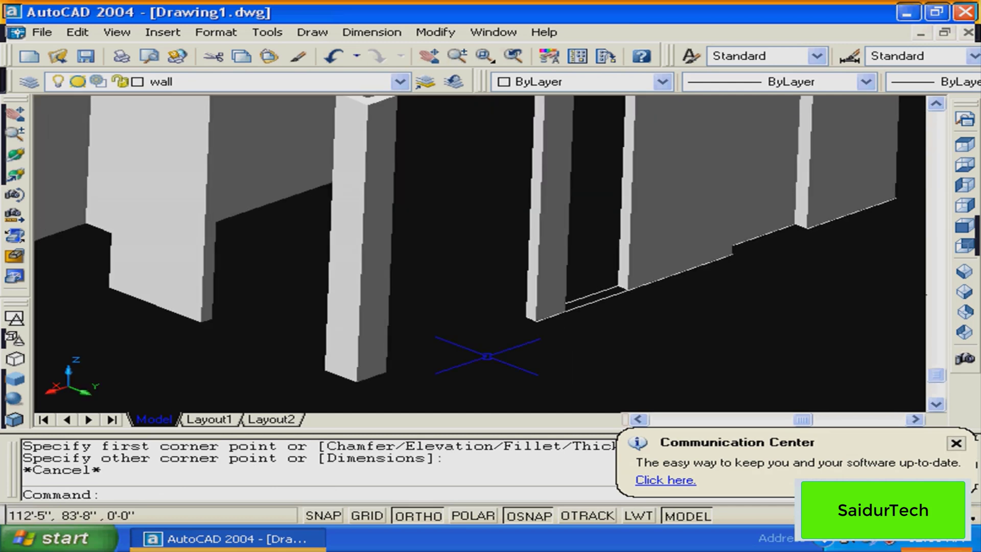
Draw a base rectangle spanning the opening between that pier and the L-shaped corner pier
type("rec")
key("Return")
left_click(520, 315)
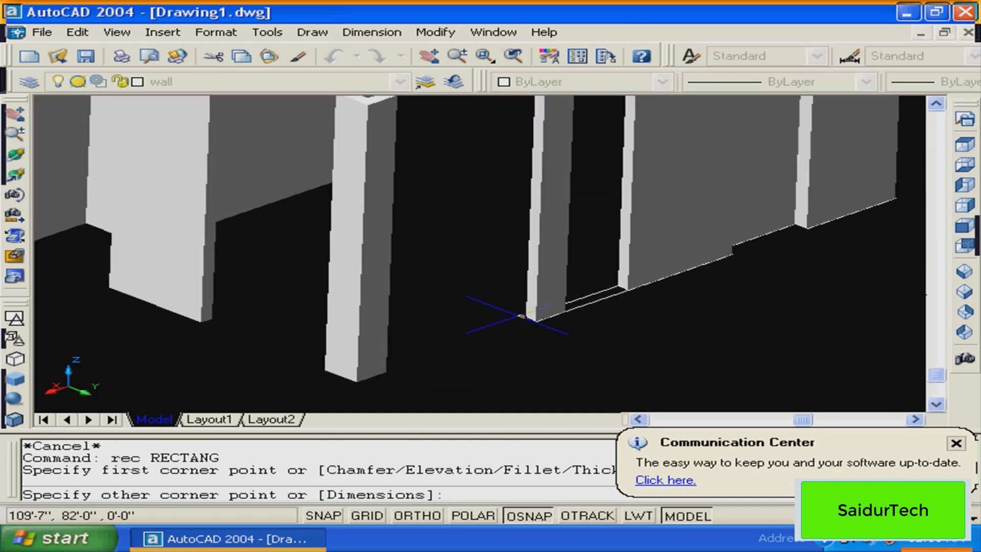
left_click(387, 373)
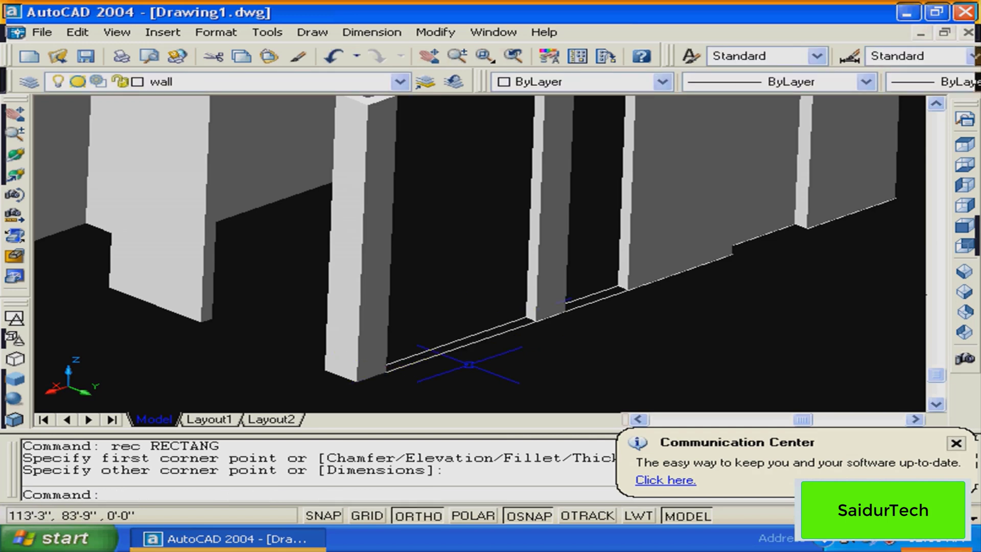
Draw a base rectangle from the adjacent side wall's end corner to the L-shaped corner pier
key("Return")
middle_click_drag(212, 320, 335, 320)
left_click(335, 320)
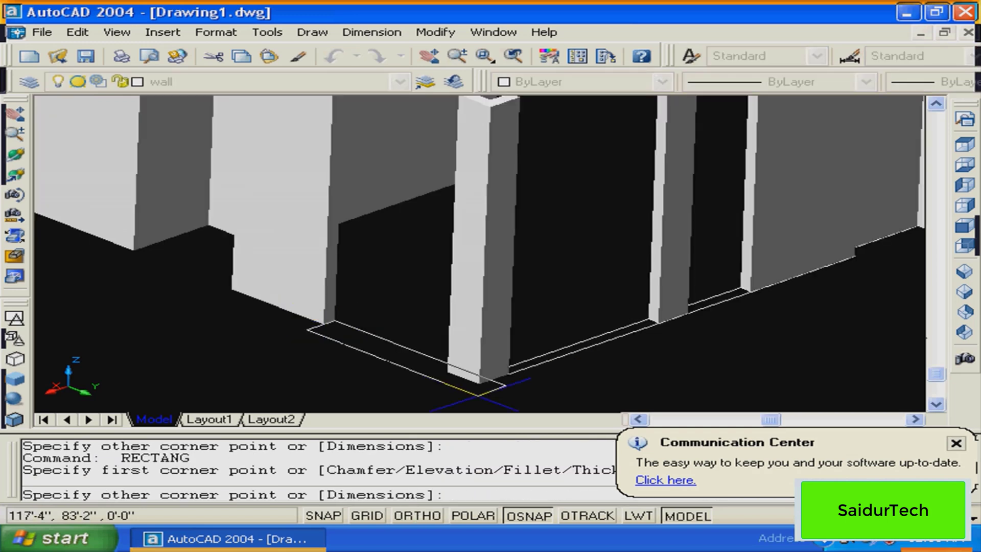
left_click(448, 371)
middle_click_drag(448, 371, 662, 384)
Draw a base rectangle filling the gap between the narrow side pier and the wide zigzag wall
key("Return")
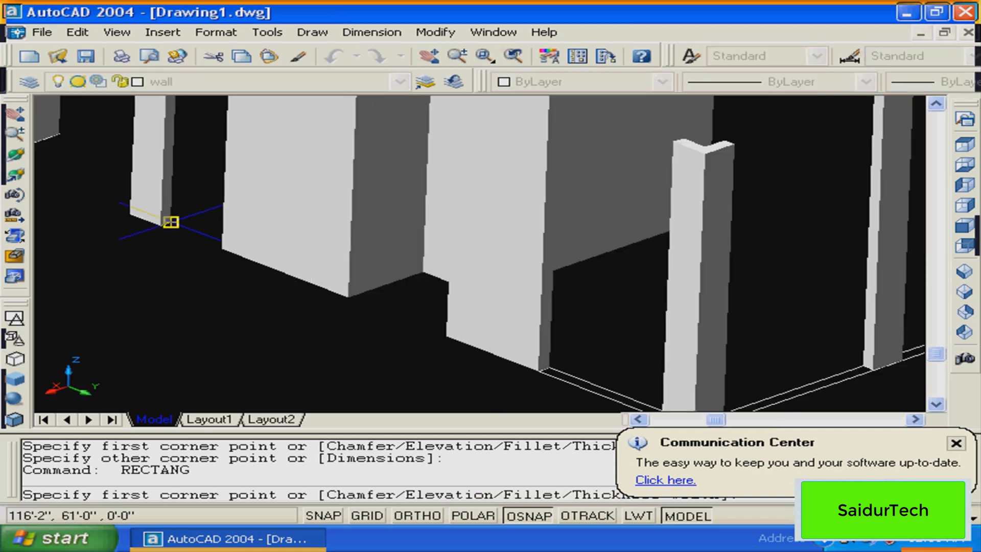
left_click(170, 221)
left_click(222, 248)
middle_click_drag(269, 311, 573, 382)
key("Escape")
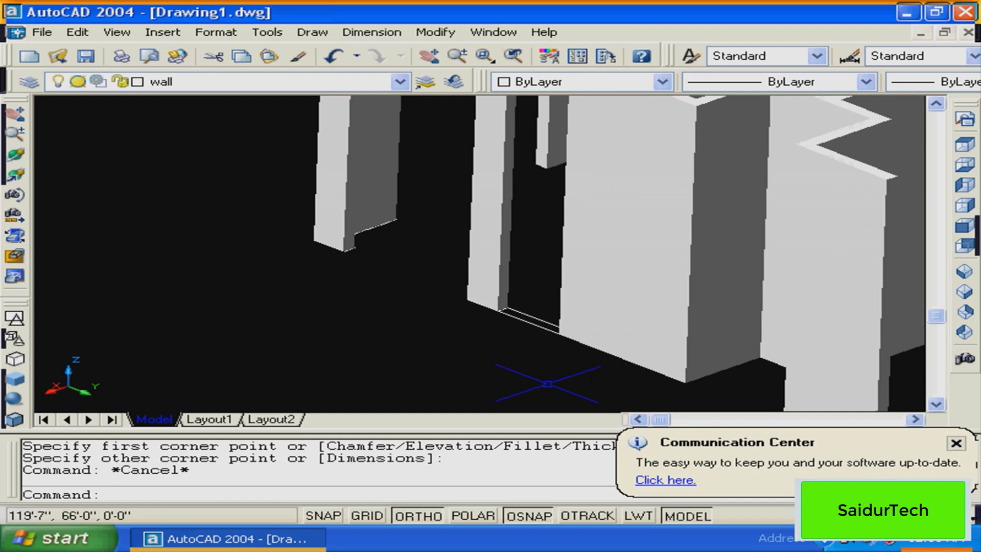
Draw a base rectangle across the opening between the notched wall's end and the narrow side pier
scroll(339, 247, "up", 3)
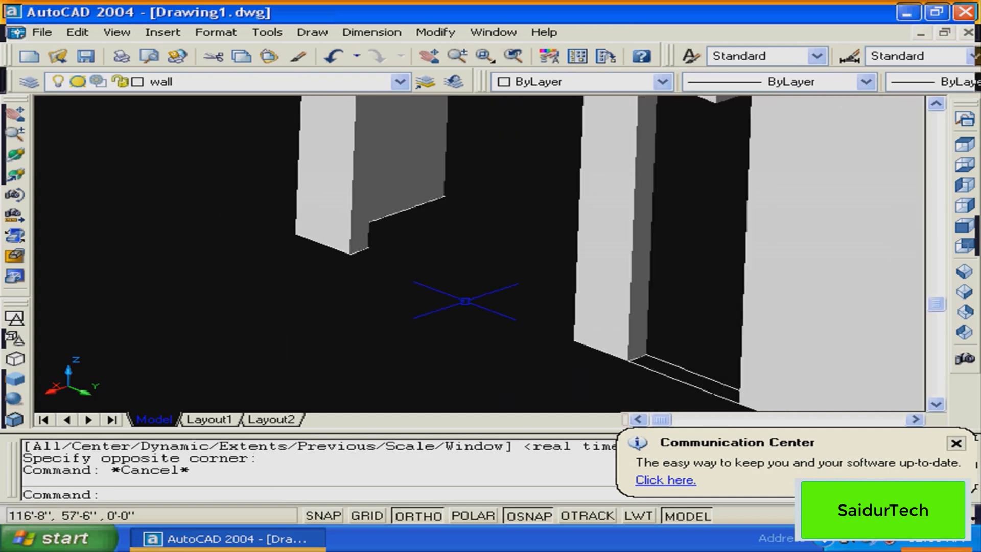
type("rec")
key("Return")
left_click(369, 248)
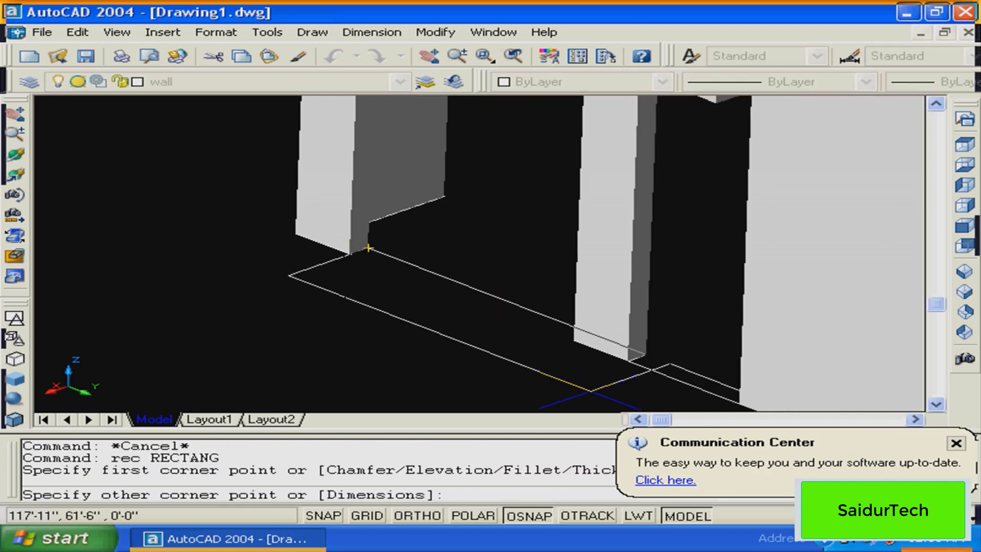
key("F8")
left_click(567, 340)
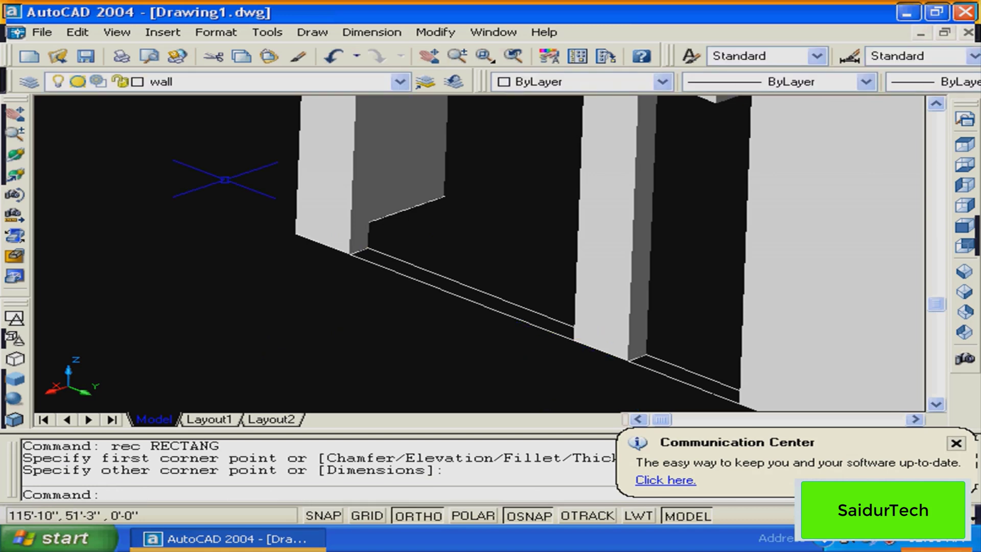
Orbit around to the adjoining side and draw a base rectangle across the opening between the notched wall and the long wall
left_click(16, 154)
left_click_drag(72, 209, 470, 318)
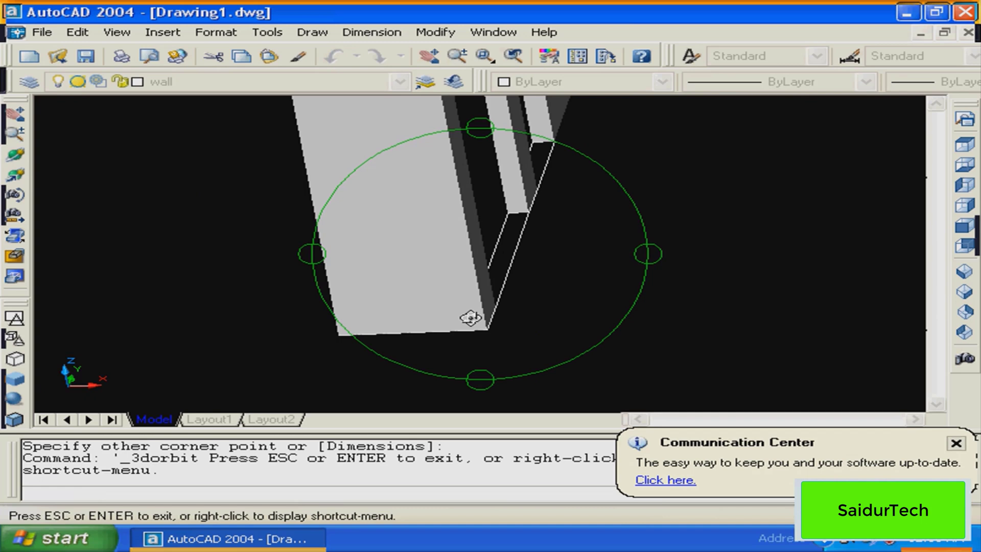
middle_click_drag(470, 318, 578, 297)
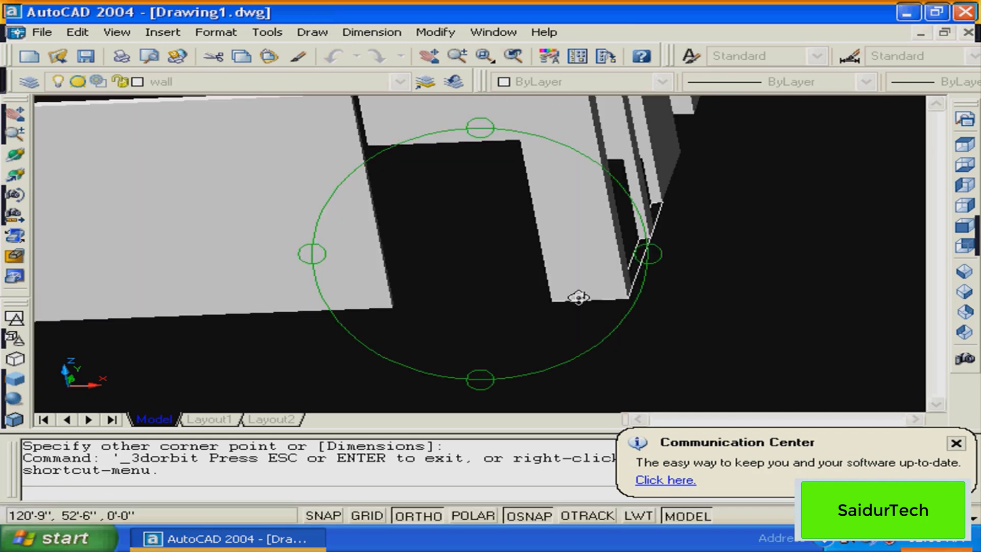
right_click_drag(578, 298, 502, 316)
left_click(535, 324)
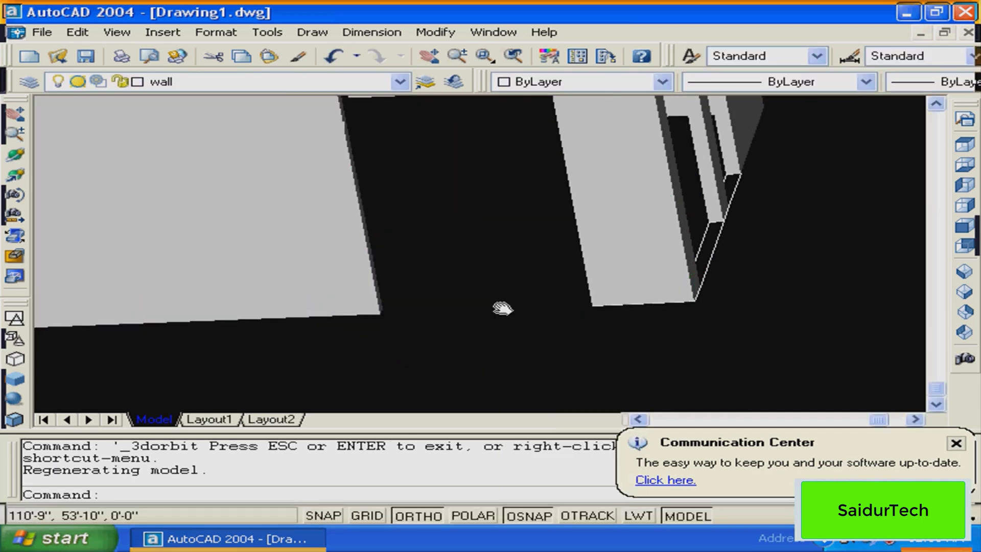
middle_click_drag(503, 308, 485, 329)
key("Escape")
type("r")
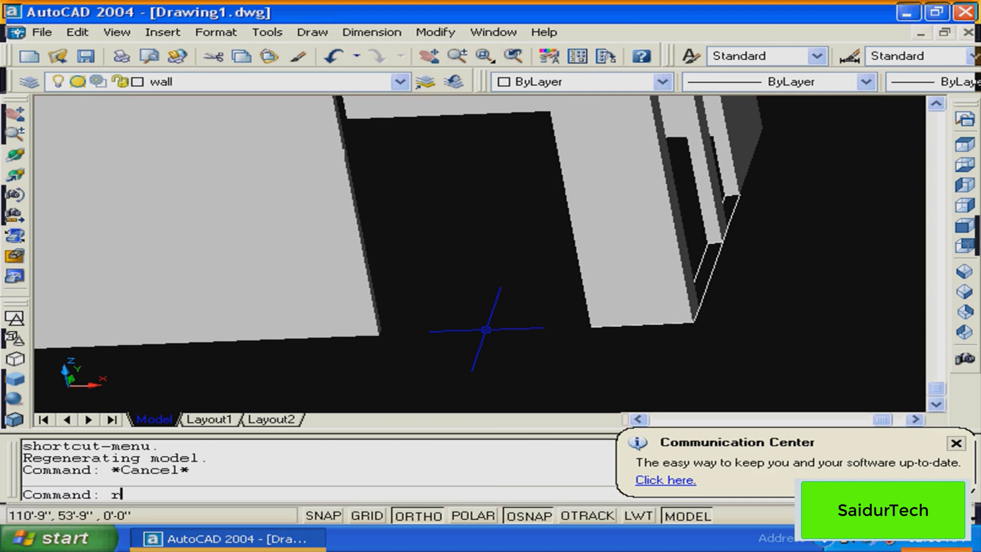
type("ec")
key("Return")
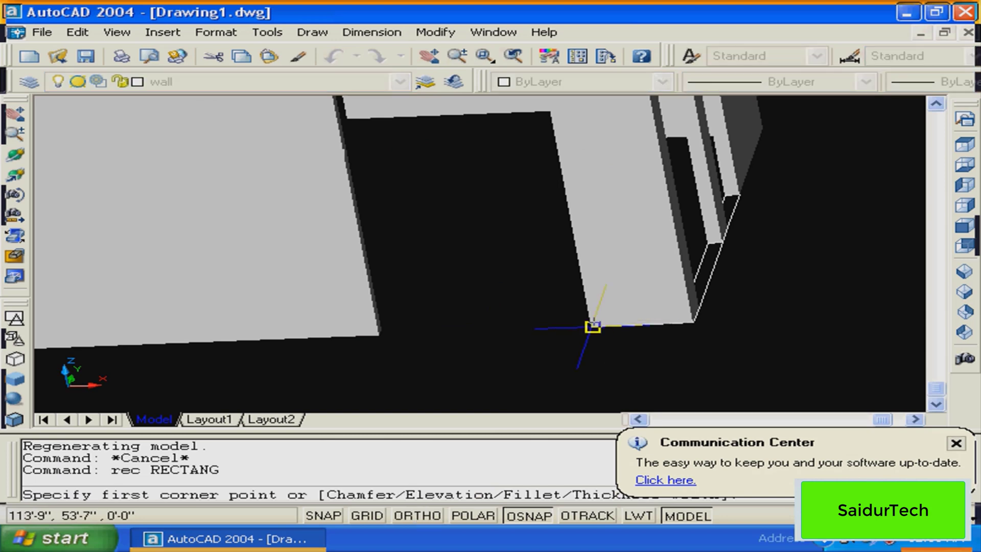
left_click(592, 327)
left_click(383, 329)
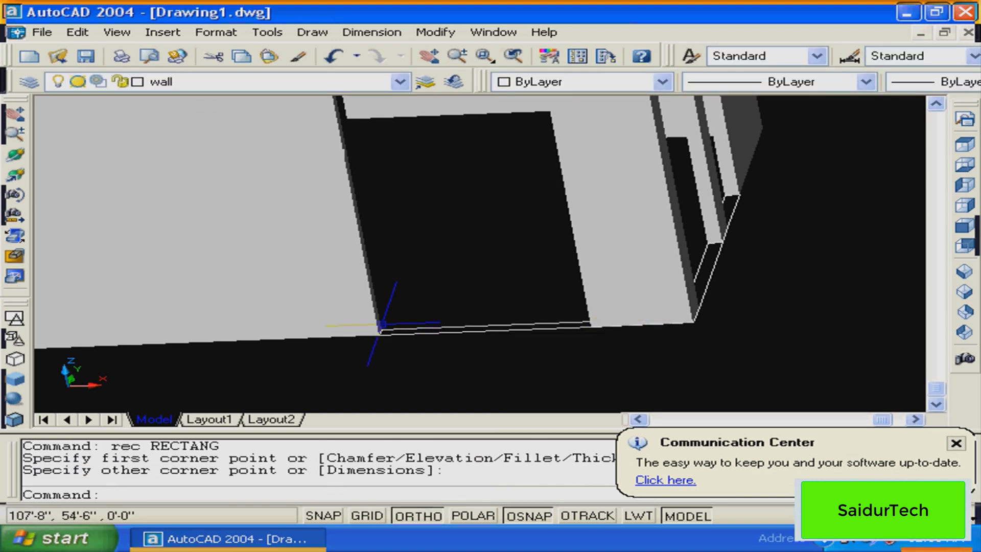
Zoom in on the new base rectangle beside the long wall and orbit to inspect how it meets both walls
key("Escape")
type("z")
key("Return")
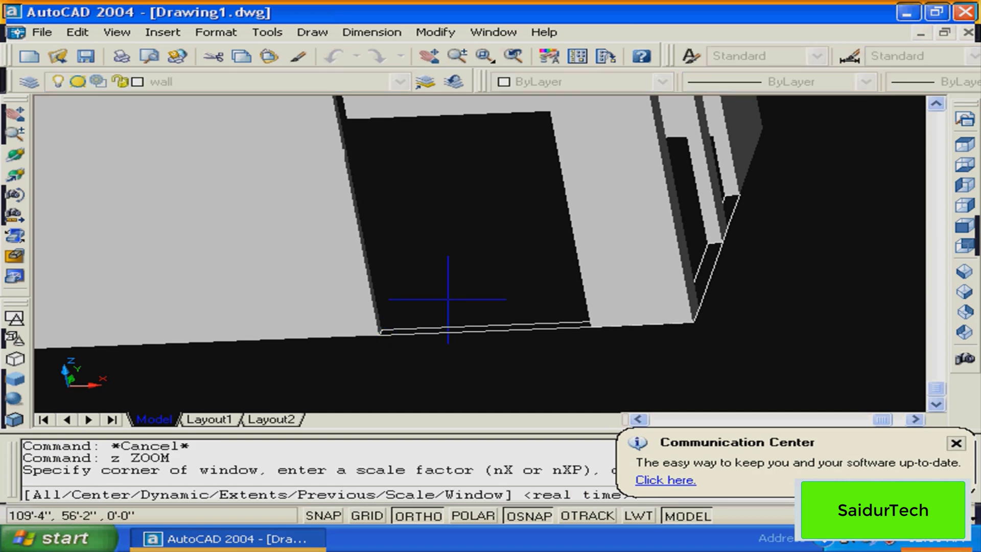
left_click(447, 299)
left_click(510, 360)
left_click(15, 154)
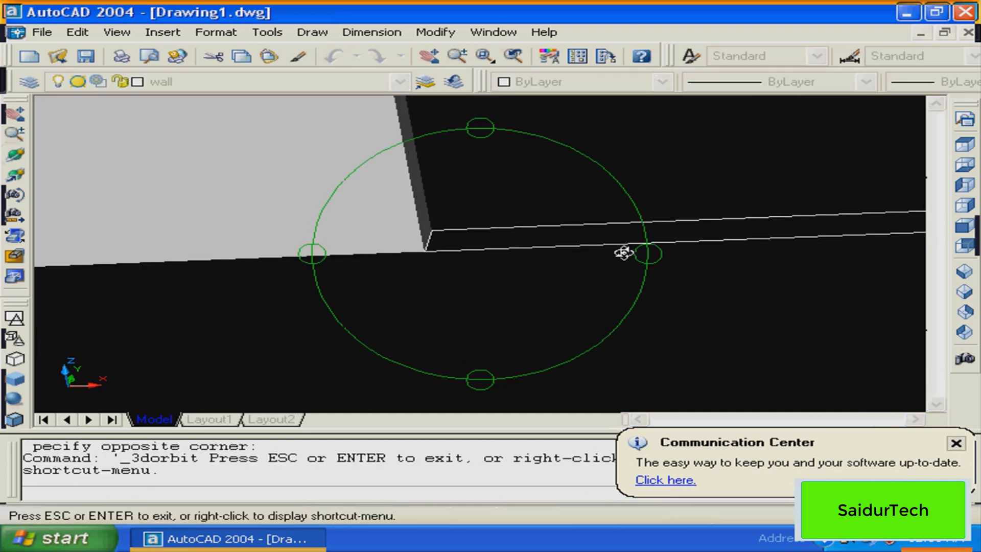
left_click_drag(623, 252, 553, 324)
right_click(553, 323)
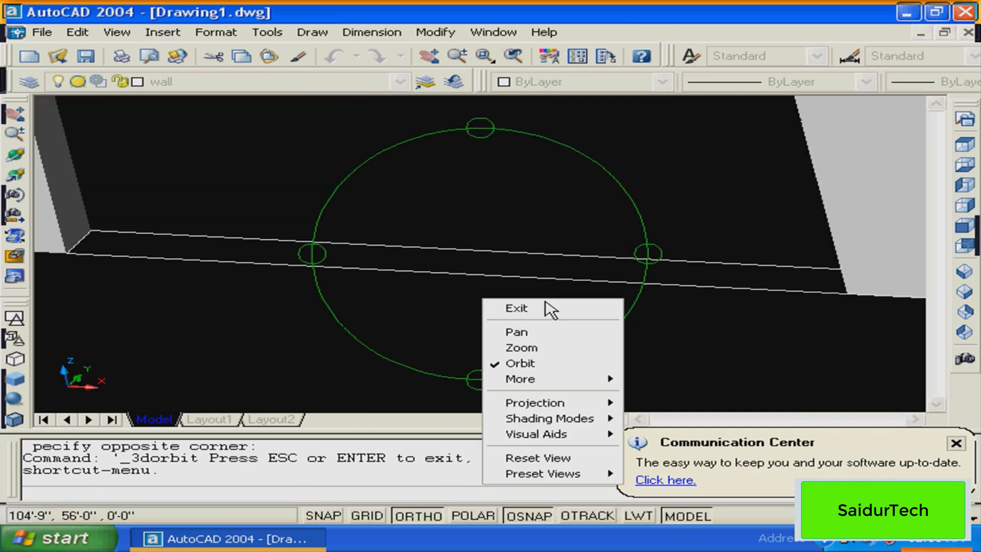
left_click(517, 308)
Draw a base rectangle across the gap between the front side's far end wall and its neighbouring narrow pier
mouse_move(421, 189)
middle_mouse_down()
mouse_move(308, 234)
mouse_move(378, 231)
mouse_move(581, 275)
mouse_move(517, 310)
mouse_move(431, 295)
mouse_move(563, 297)
mouse_move(535, 312)
middle_mouse_up()
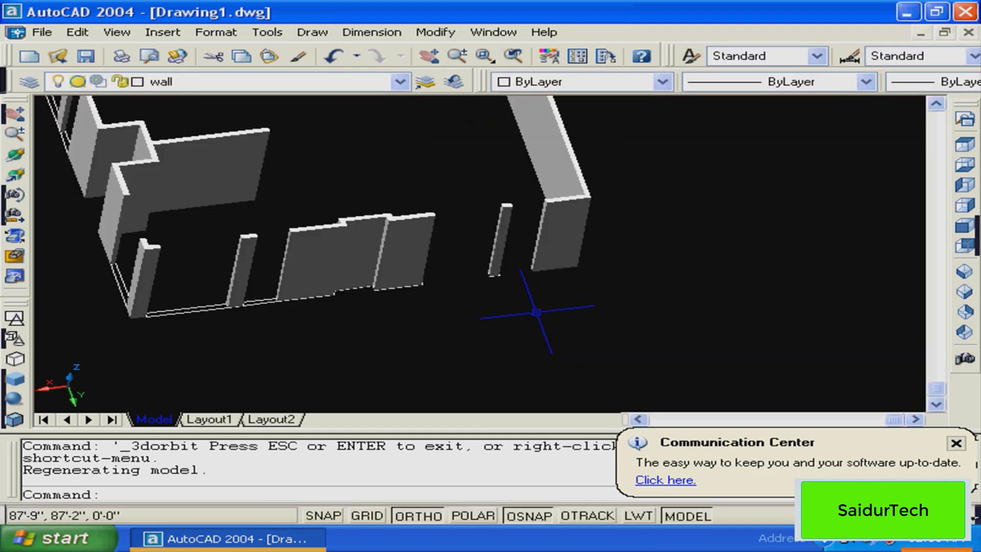
type("z")
key("Return")
left_click(558, 206)
left_click(380, 312)
key("Escape")
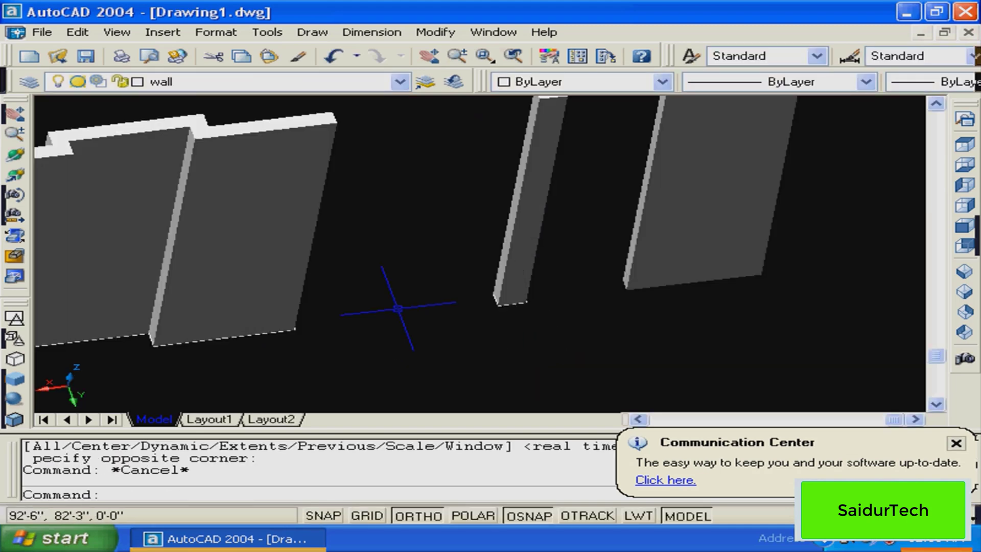
key("Escape")
type("rec RECTANG")
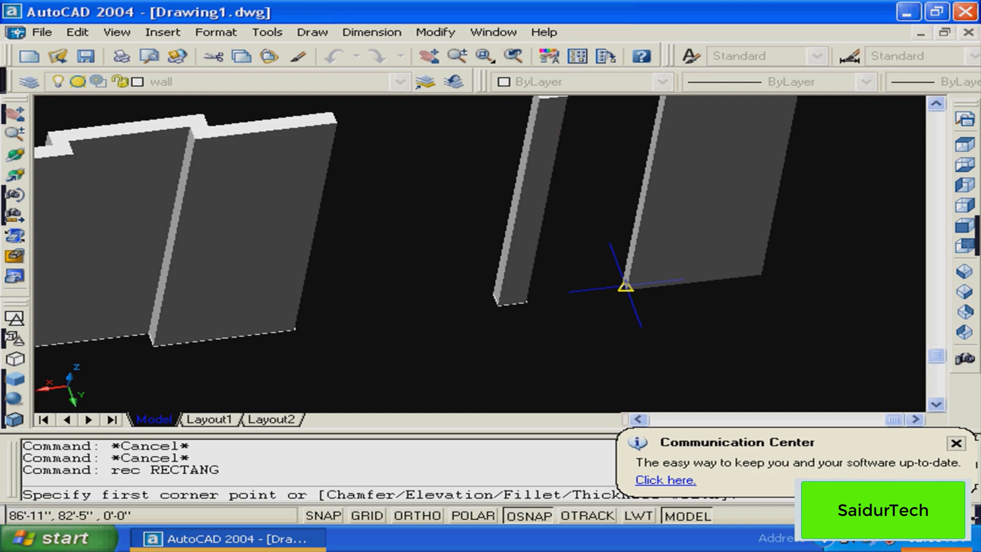
left_click(625, 287)
left_click(527, 300)
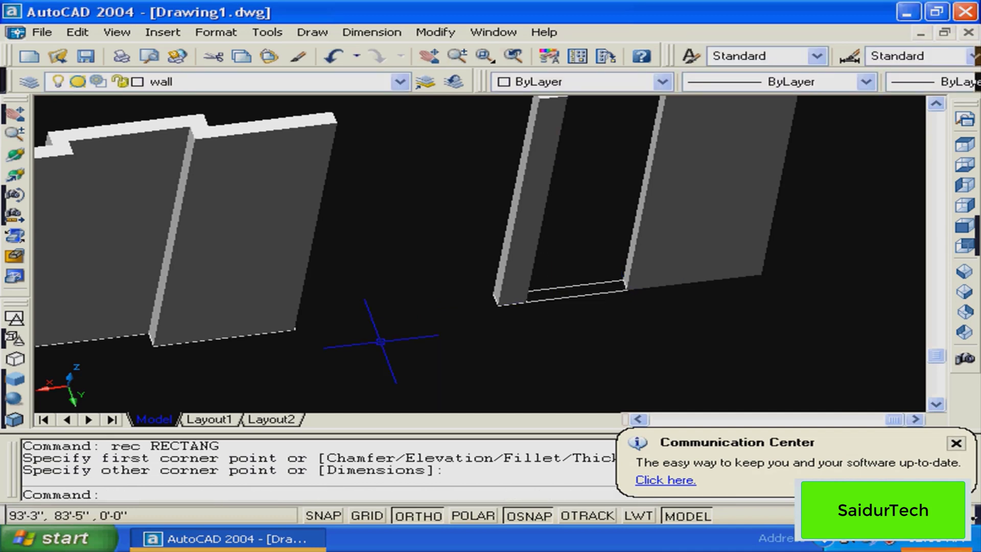
Draw a base rectangle spanning the opening between the stepped wall's other end and that narrow pier
key("Return")
left_click(294, 330)
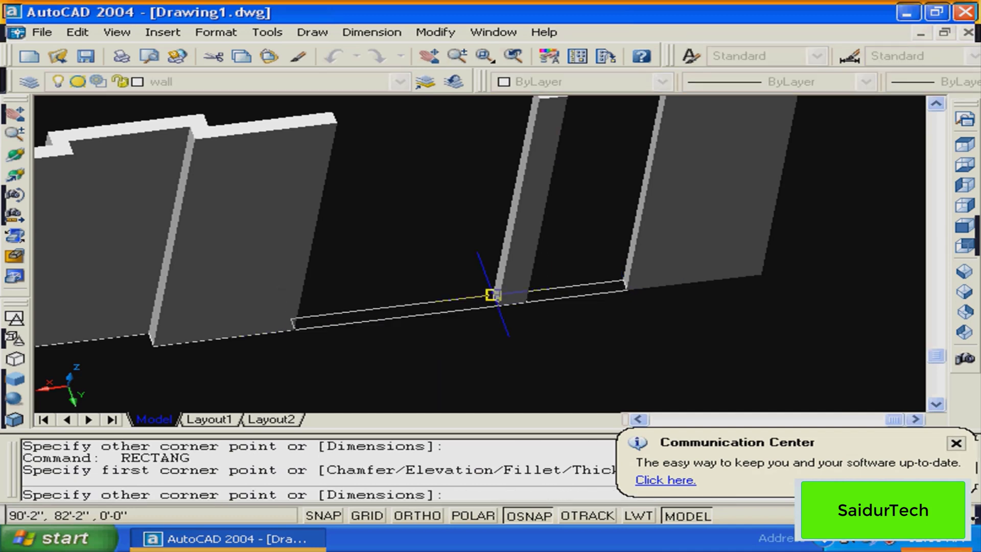
key("Escape")
middle_click_drag(523, 335, 831, 330)
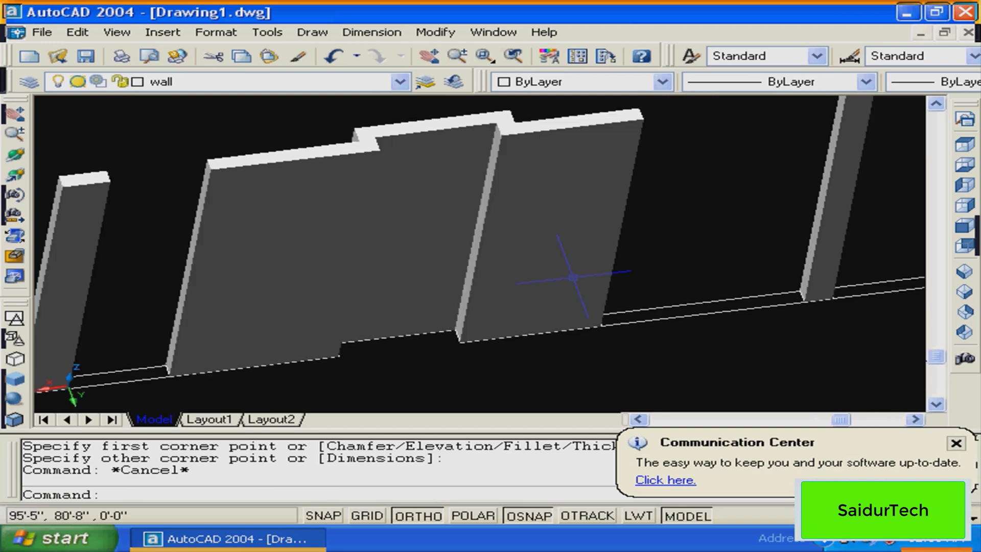
Examine the base rectangles between the piers and walls along the front side of the model
scroll(573, 277, "down", 2)
scroll(558, 267, "down", 2)
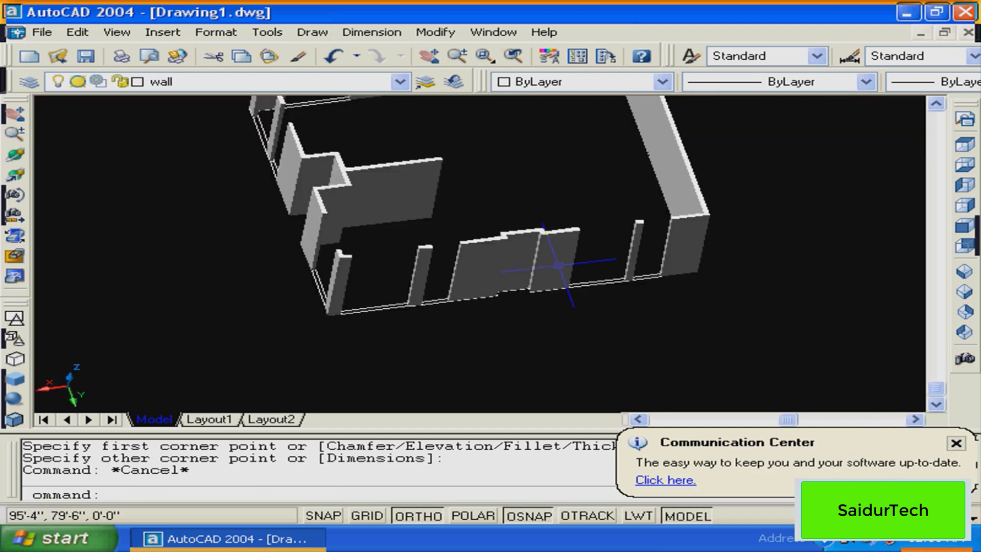
scroll(559, 270, "up", 2)
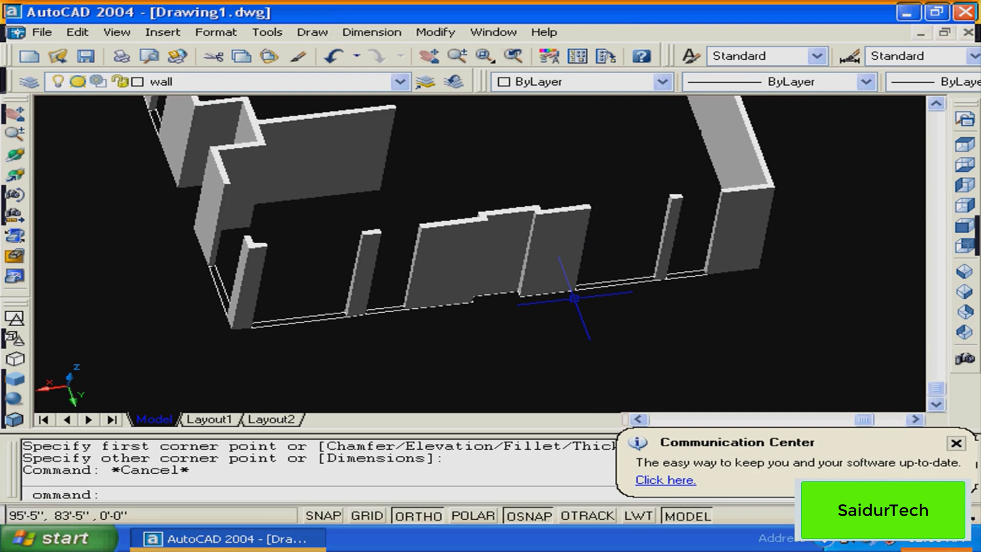
scroll(574, 297, "up", 2)
scroll(573, 332, "up", 2)
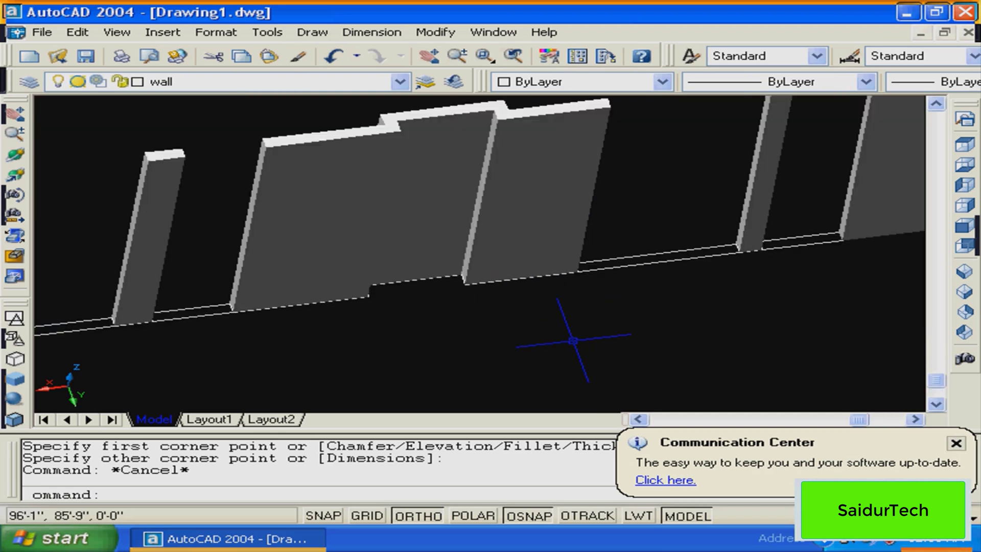
middle_click_drag(573, 339, 504, 393)
middle_click_drag(505, 320, 442, 345)
scroll(496, 325, "up", 2)
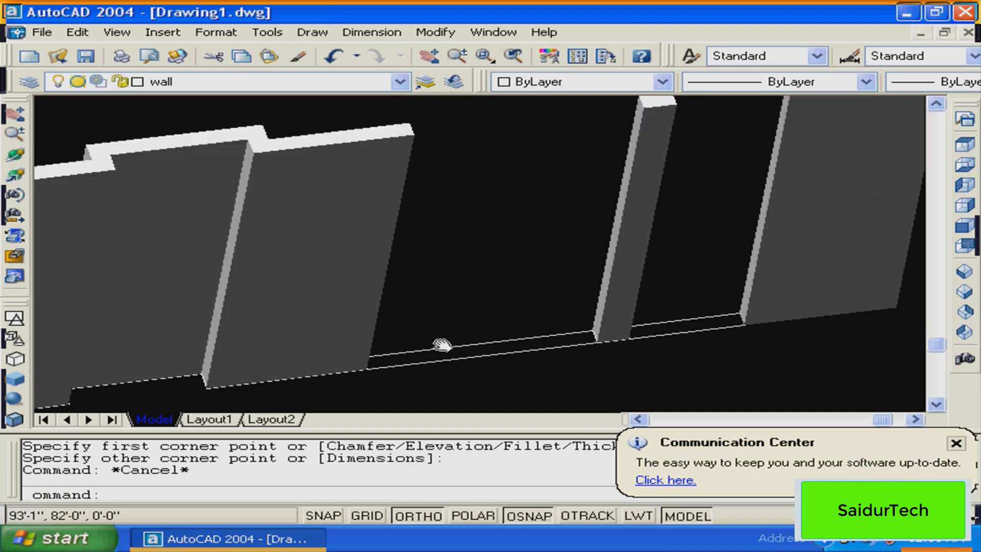
scroll(434, 349, "down", 2)
scroll(427, 354, "up", 2)
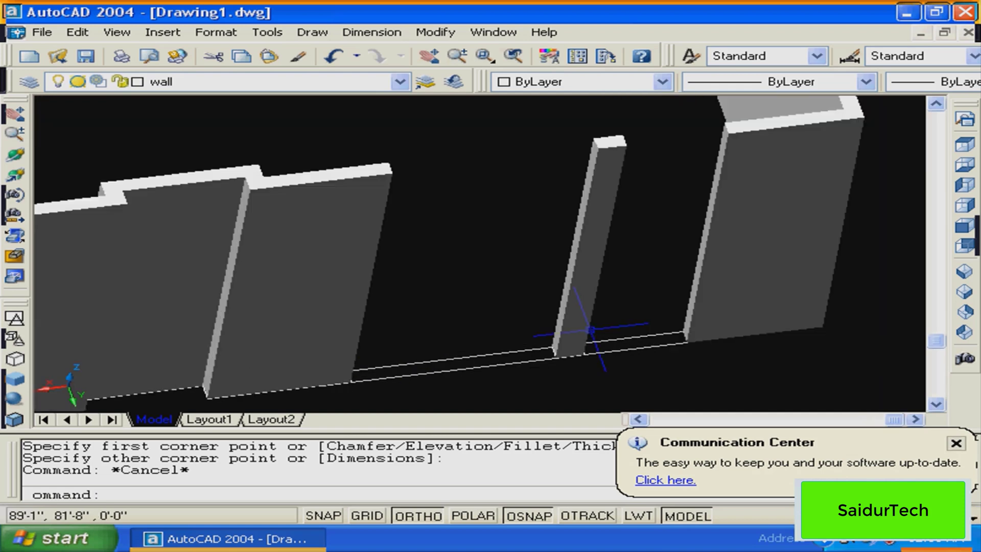
key("Escape")
middle_click_drag(591, 330, 655, 335)
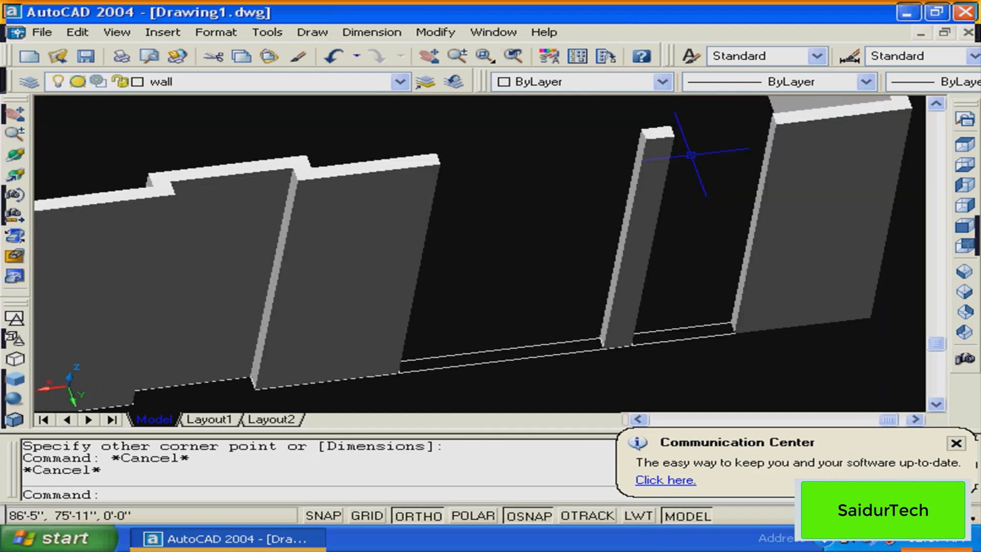
scroll(607, 277, "down", 2)
middle_click_drag(617, 295, 563, 280)
middle_click_drag(586, 330, 654, 320)
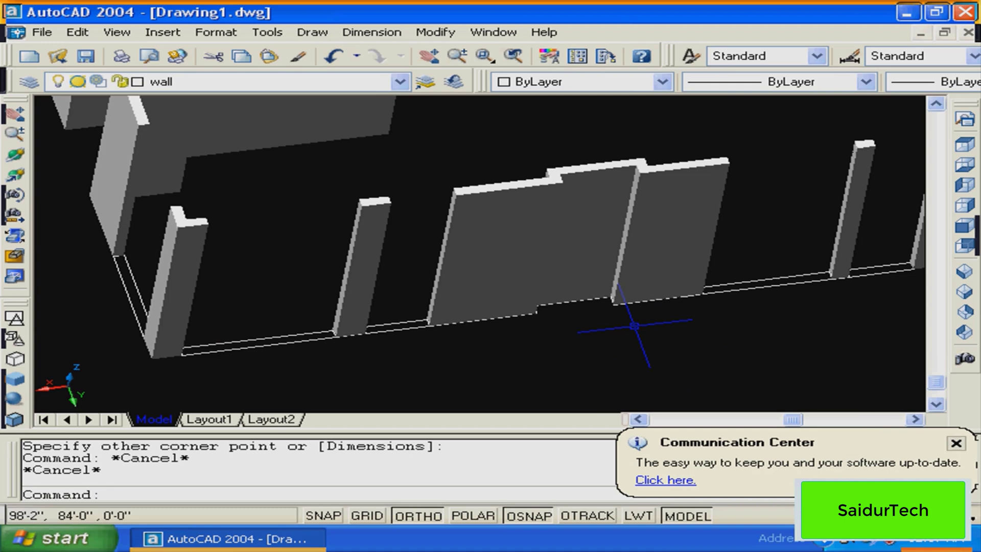
middle_click_drag(360, 318, 278, 315)
key("Escape")
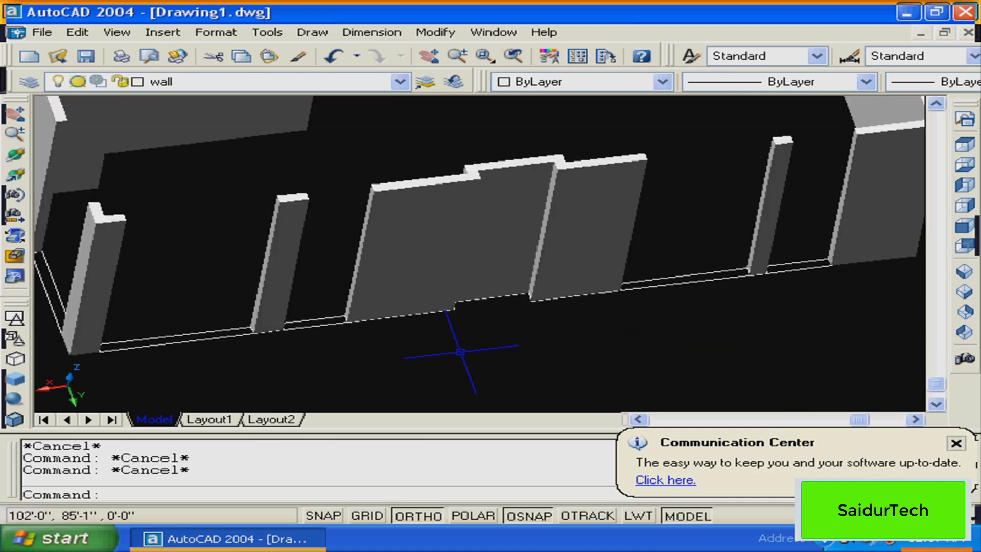
type("co")
key("Return")
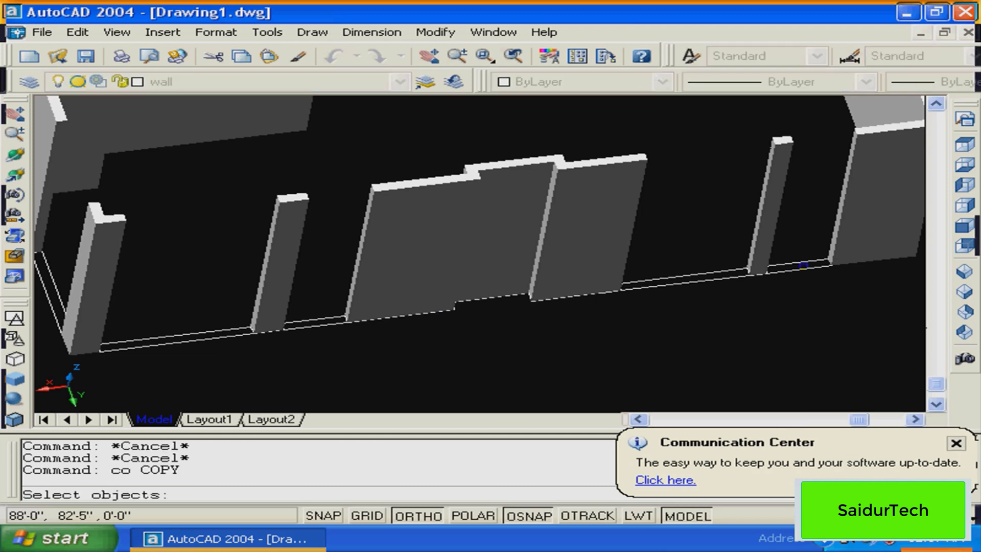
left_click(803, 265)
left_click(715, 279)
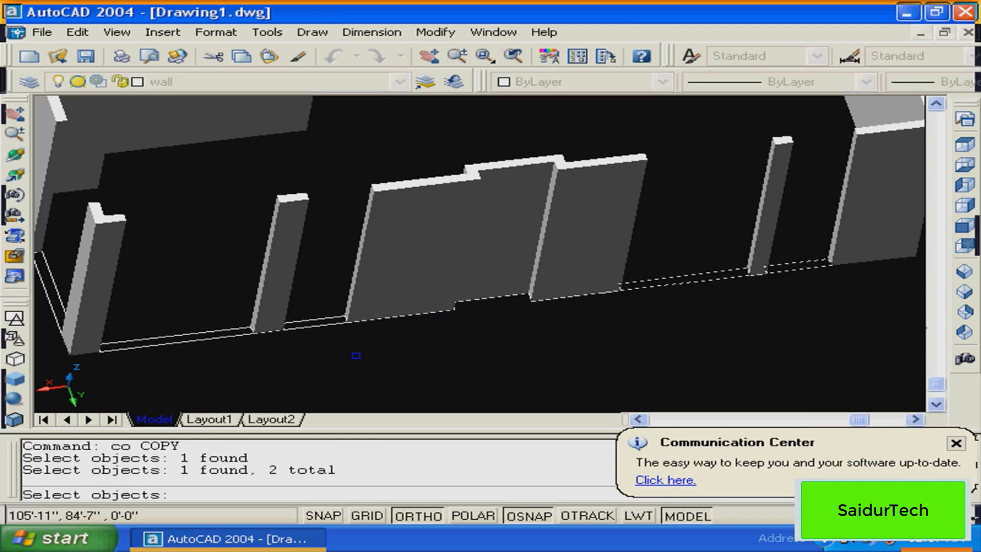
left_click(295, 334)
left_click(215, 334)
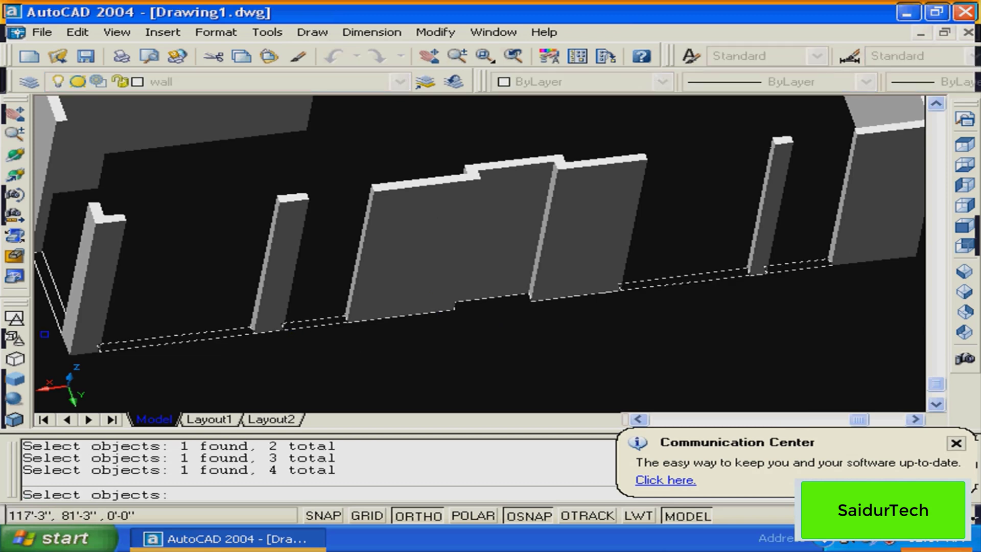
left_click(65, 331)
middle_click_drag(132, 339, 508, 385)
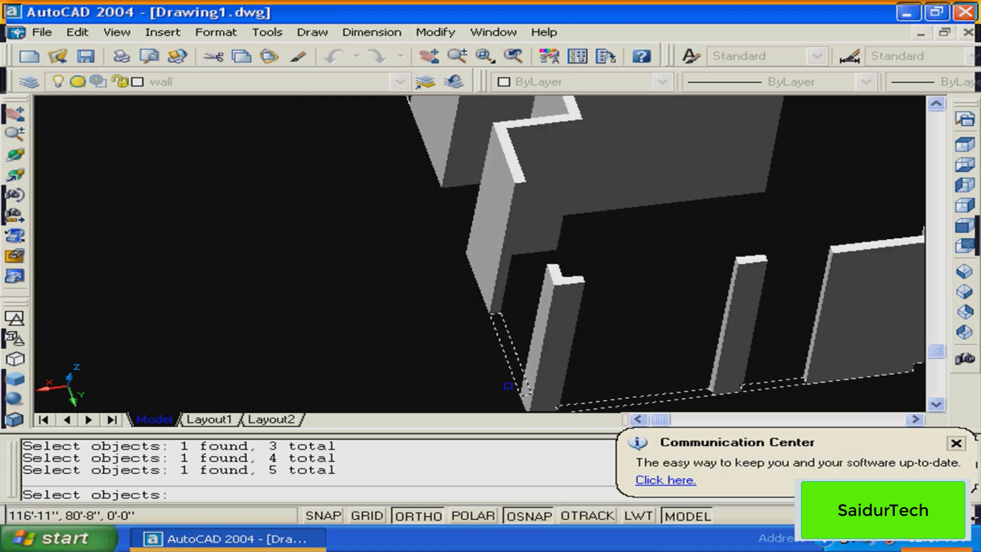
left_click(14, 193)
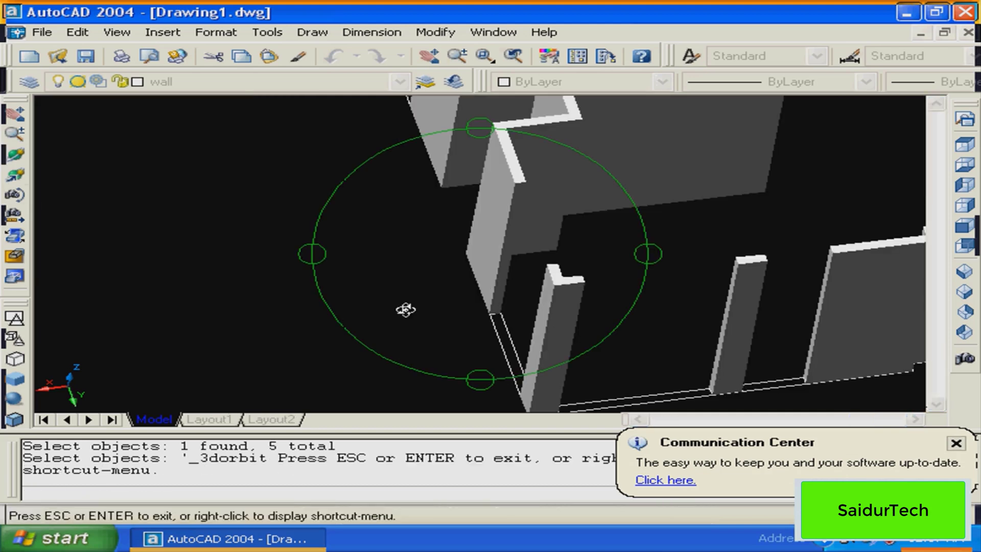
left_click_drag(406, 309, 659, 308)
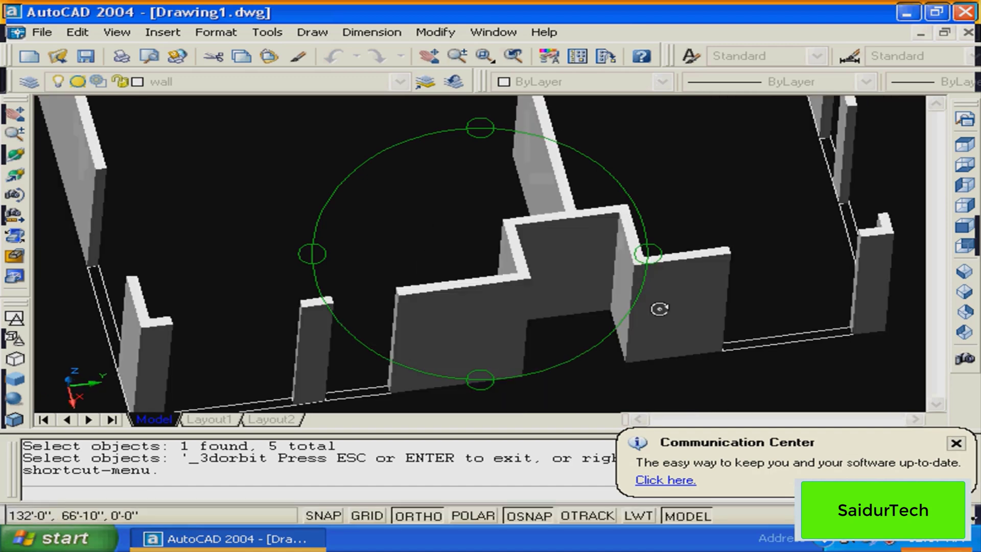
middle_click_drag(560, 337, 598, 286)
right_click(483, 320)
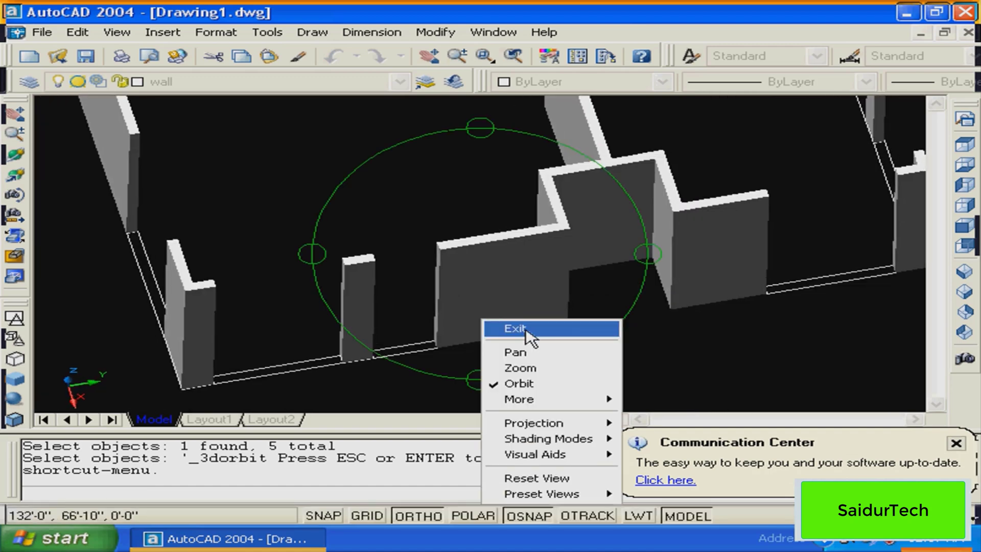
left_click(527, 330)
left_click(391, 347)
left_click(280, 363)
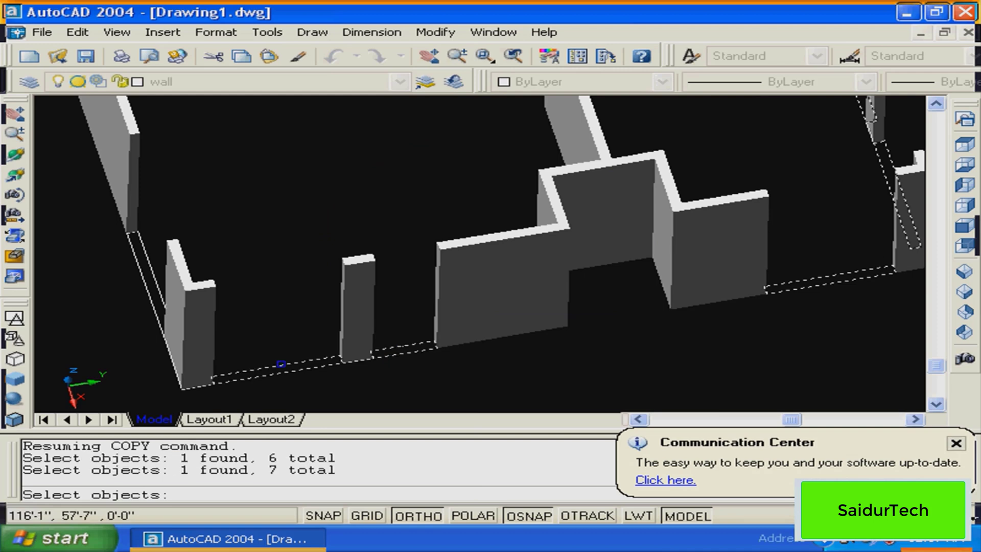
left_click(137, 269)
key("Return")
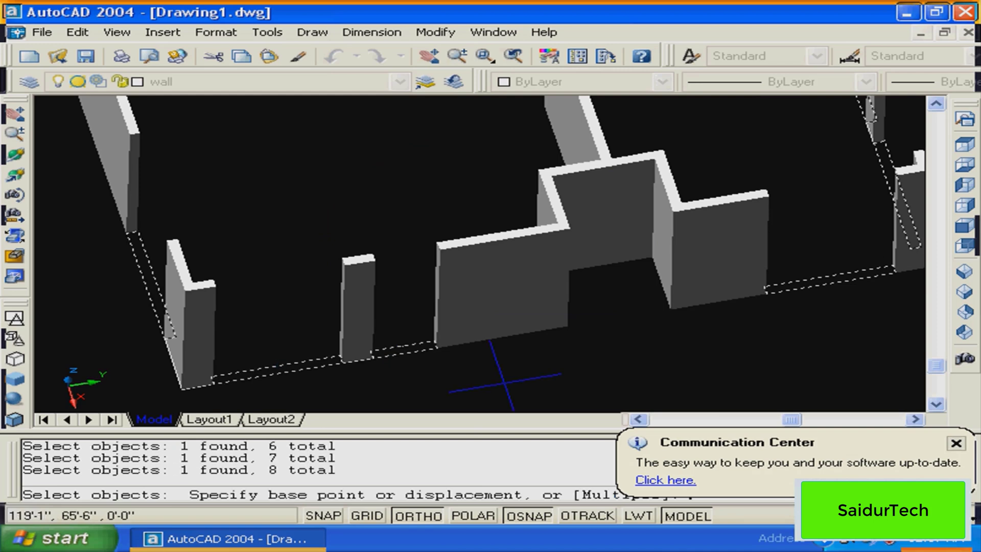
left_click(505, 381)
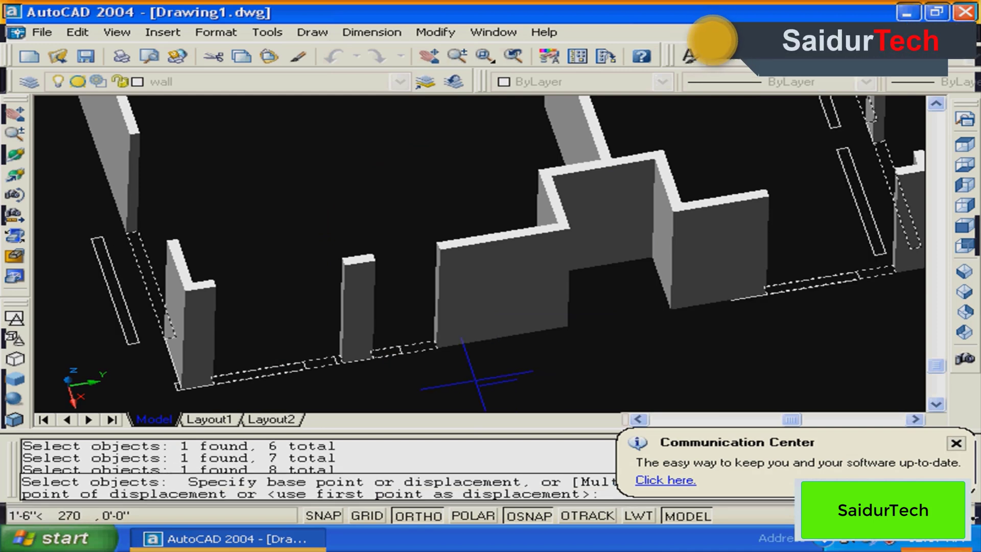
left_click(525, 378)
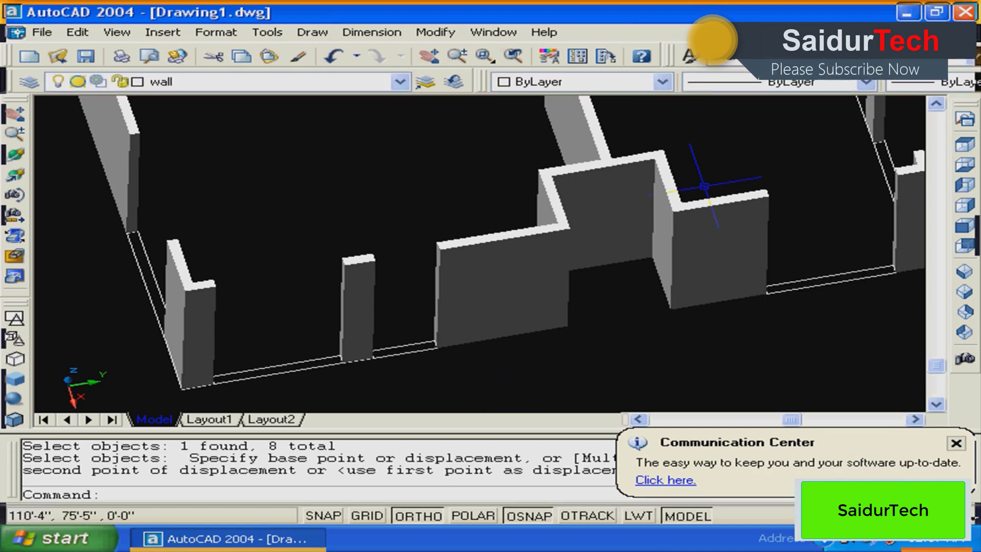
Align the UCS to the stepped wall at its projecting base corner, with the X axis pointing up
left_click(15, 155)
left_click_drag(500, 265, 508, 293)
right_click(508, 294)
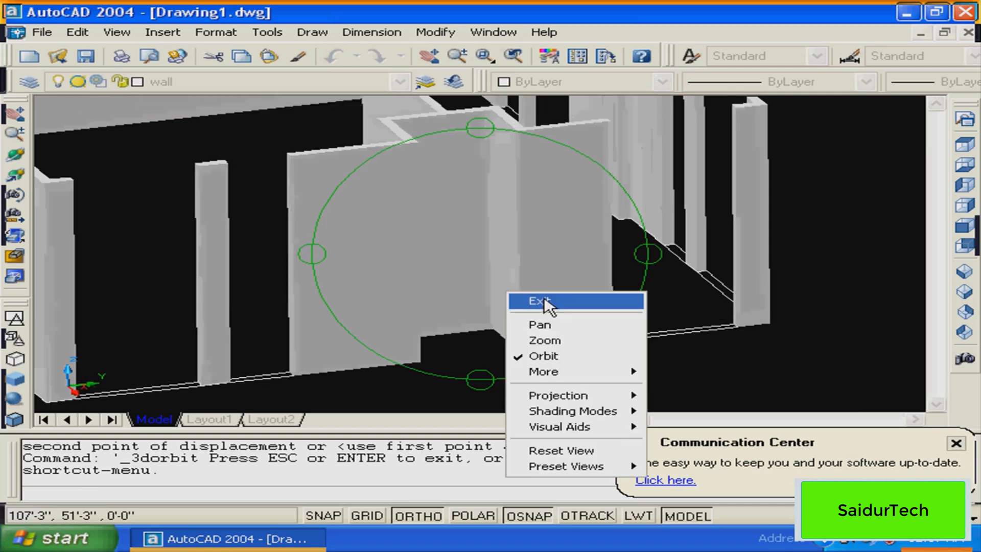
left_click(545, 300)
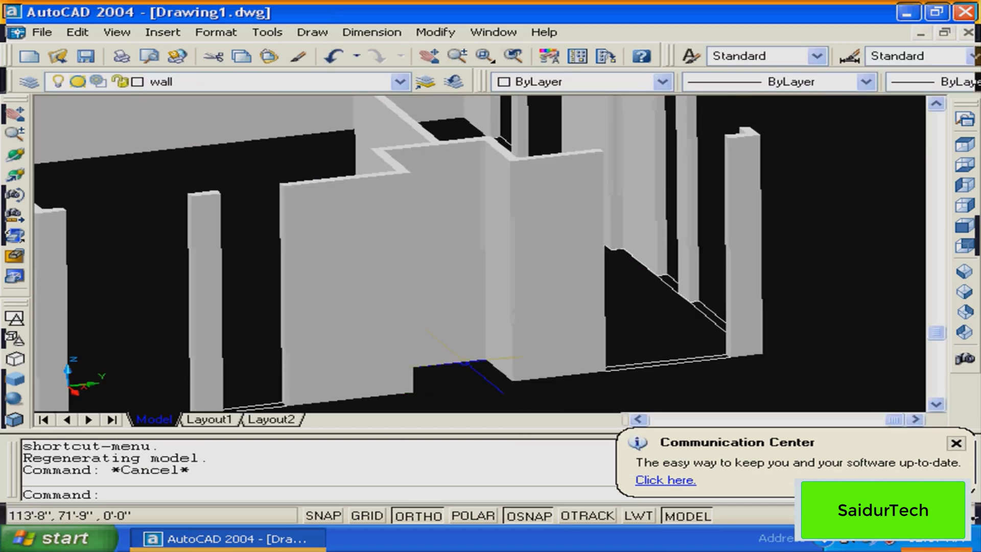
middle_click_drag(468, 362, 595, 286)
double_click(502, 346)
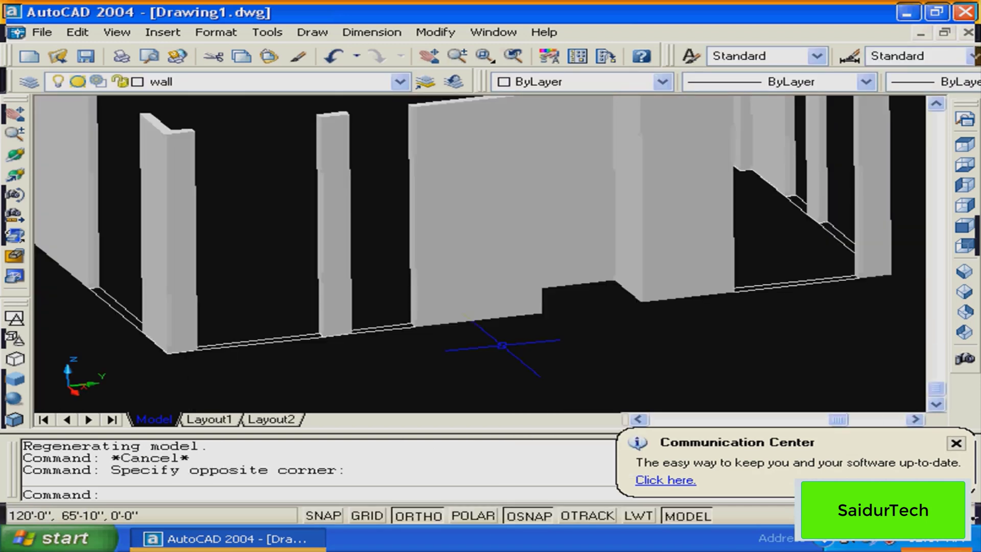
middle_click_drag(502, 346, 579, 355)
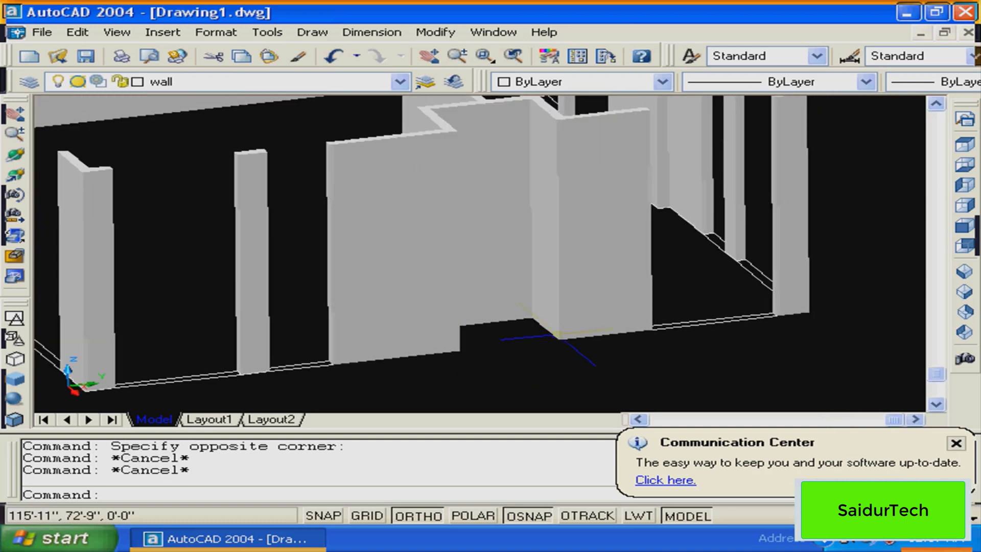
type("ucs")
key("Return")
type("e")
key("Return")
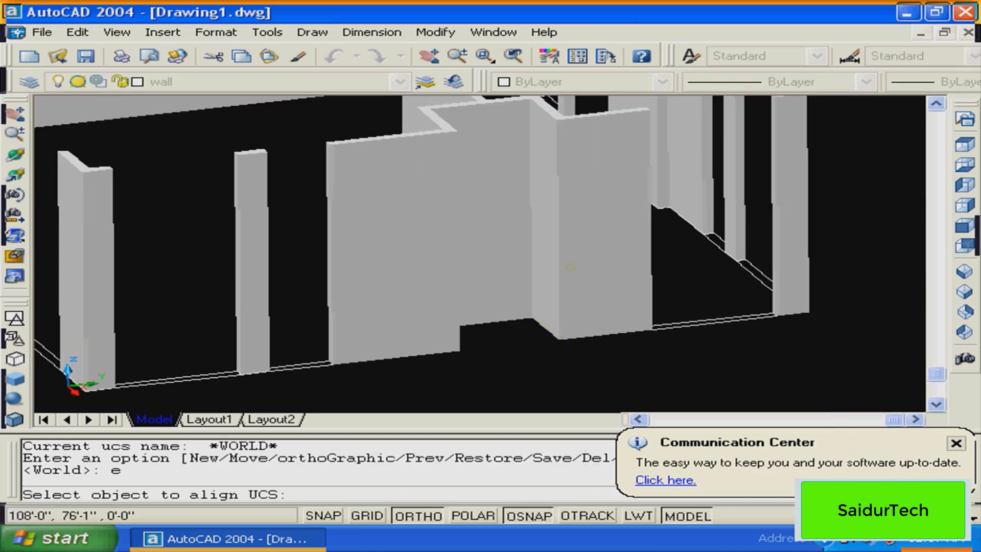
left_click(570, 267)
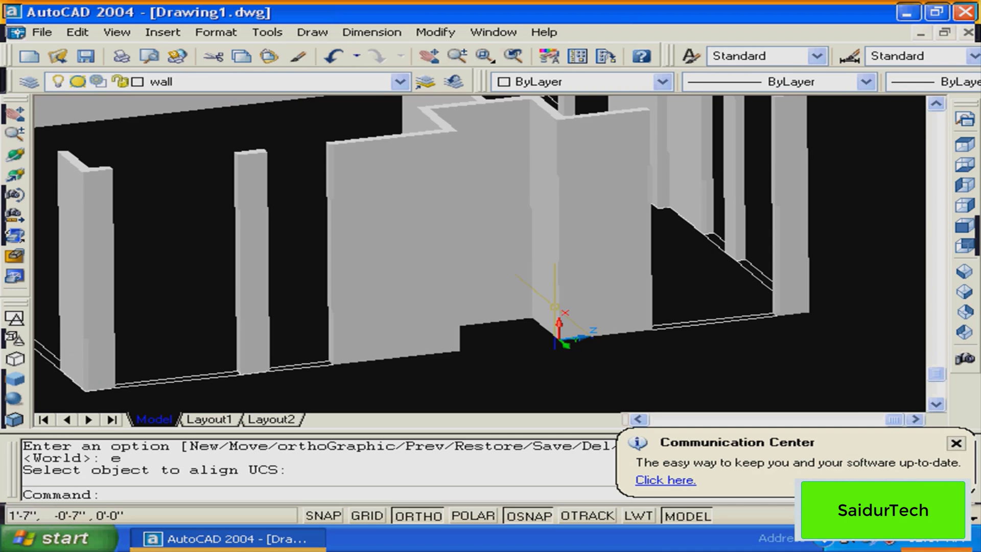
middle_click_drag(555, 307, 796, 302)
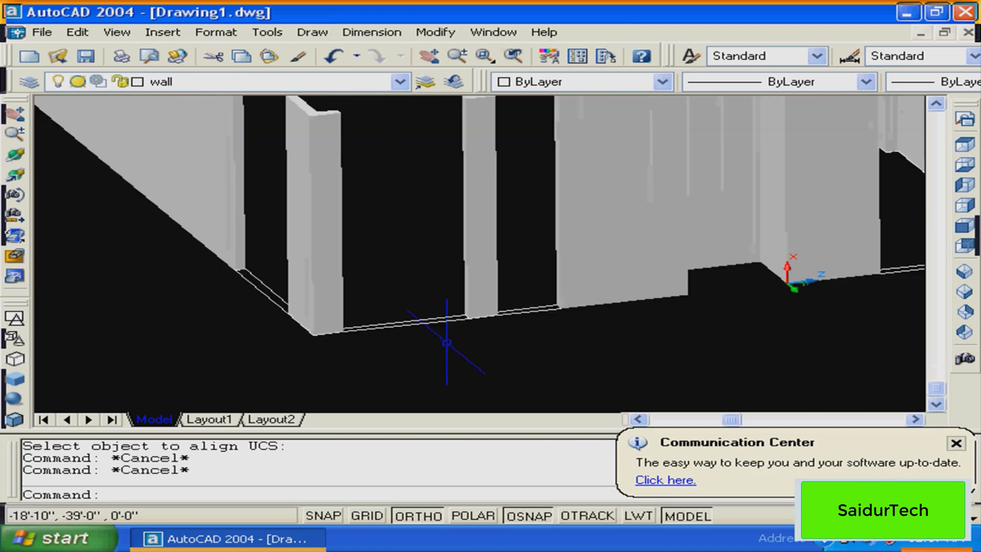
type("co")
key("Return")
left_click(267, 290)
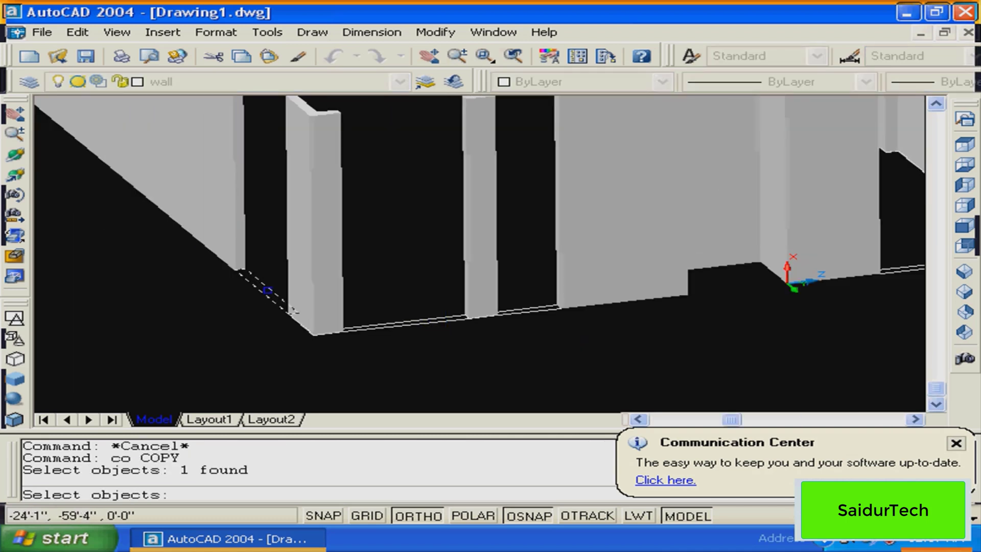
key("Return")
key("Escape")
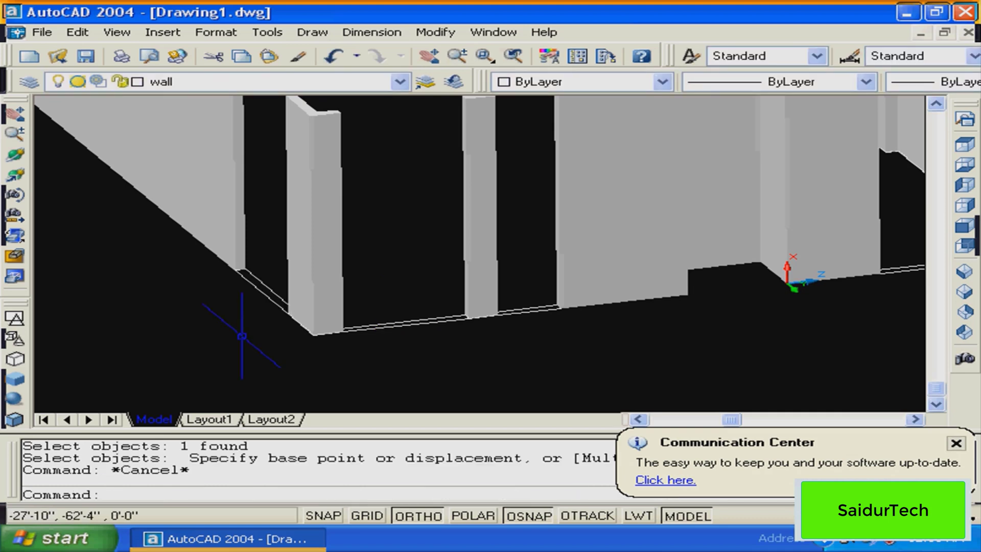
Start a Copy and select the base rectangles along the stepped wall's side and around both adjoining corners
type("co")
key("Return")
left_click(267, 292)
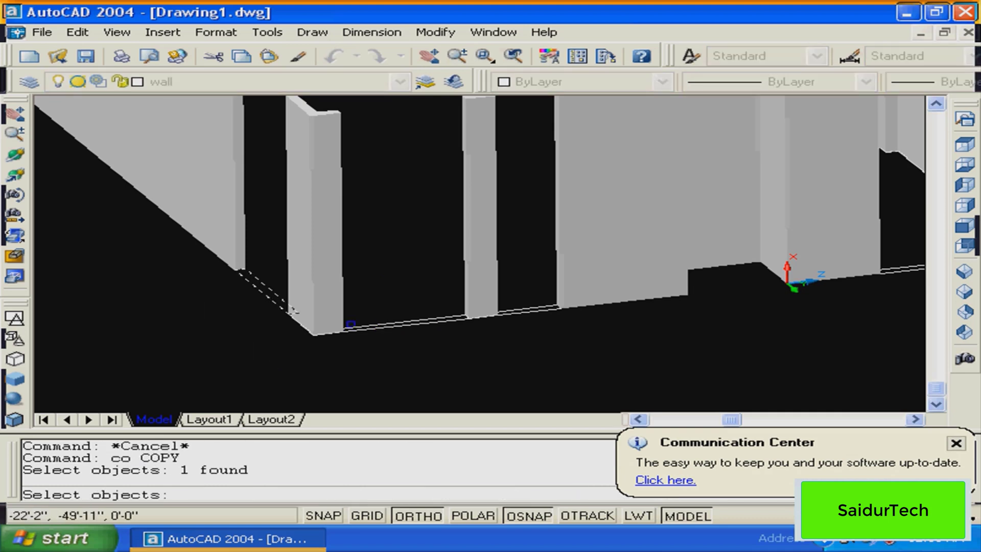
left_click(430, 321)
left_click(529, 309)
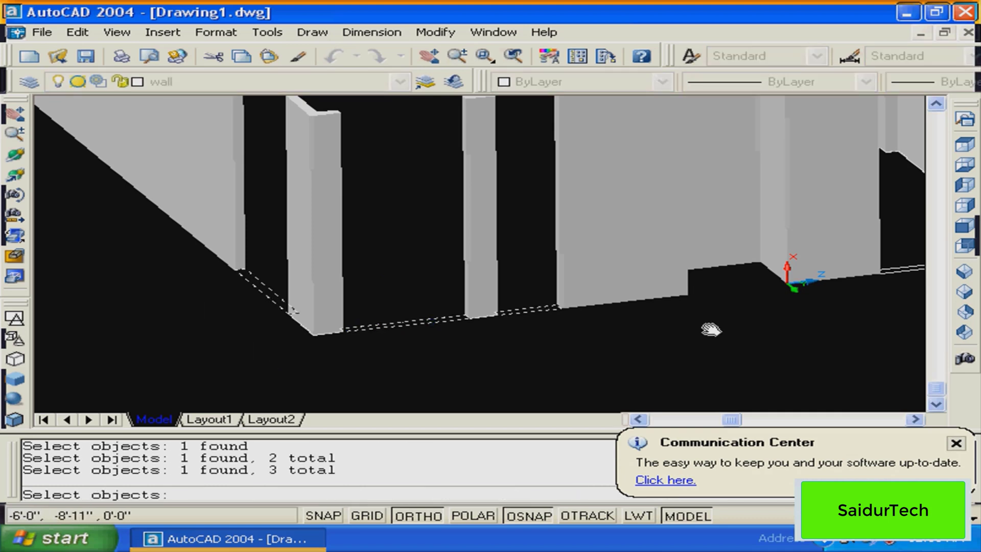
middle_click_drag(712, 329, 399, 321)
left_click(399, 320)
left_click(447, 274)
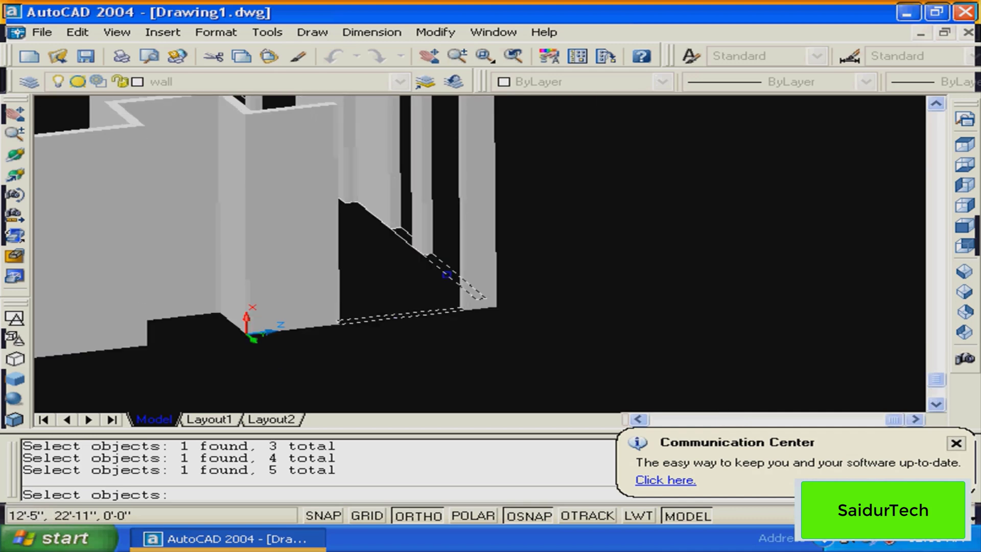
left_click(403, 236)
Add the two base rectangles beside the narrow pier at the far end of the adjoining side to the copy selection
middle_click_drag(381, 295, 463, 479)
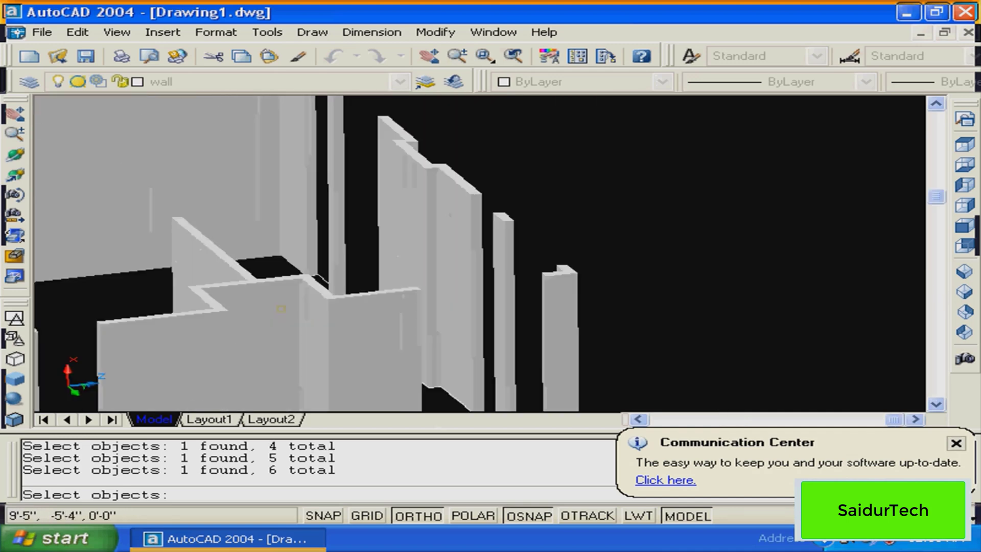
left_click(15, 156)
left_click_drag(378, 340, 416, 309)
key("Escape")
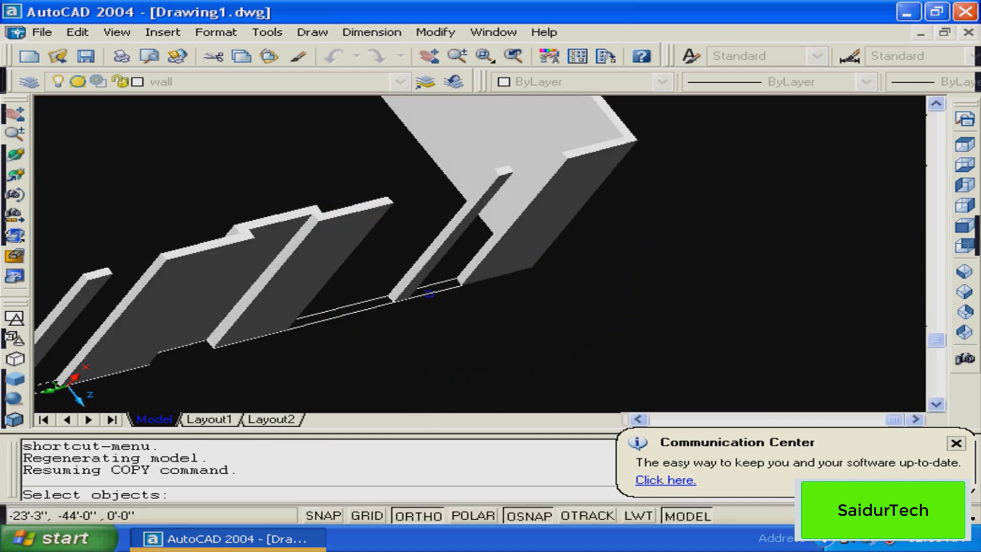
left_click(429, 294)
left_click(364, 306)
Copy the eight selected base rectangles 12' straight up to the wall tops with ortho on
middle_click_drag(526, 302, 644, 323)
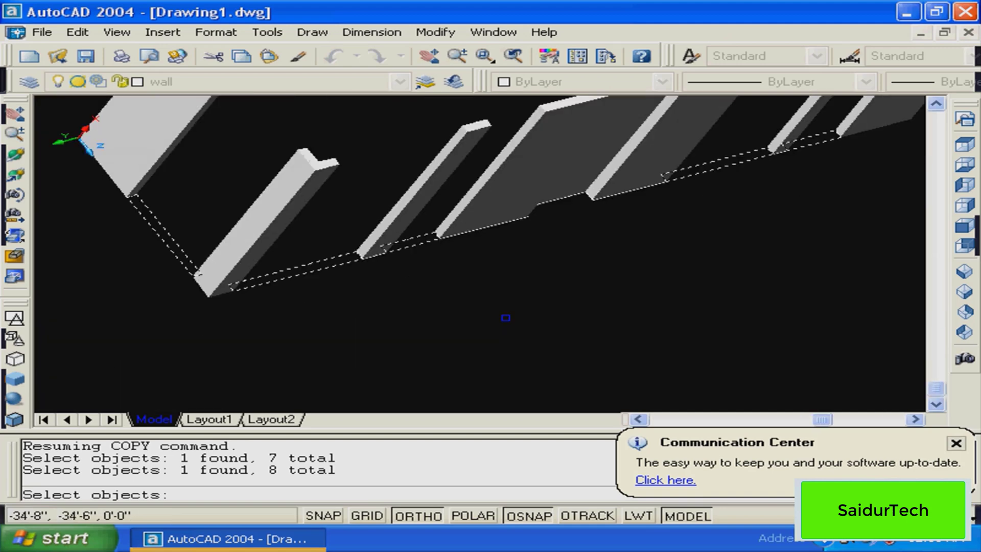
left_click(14, 194)
left_click_drag(72, 175, 542, 237)
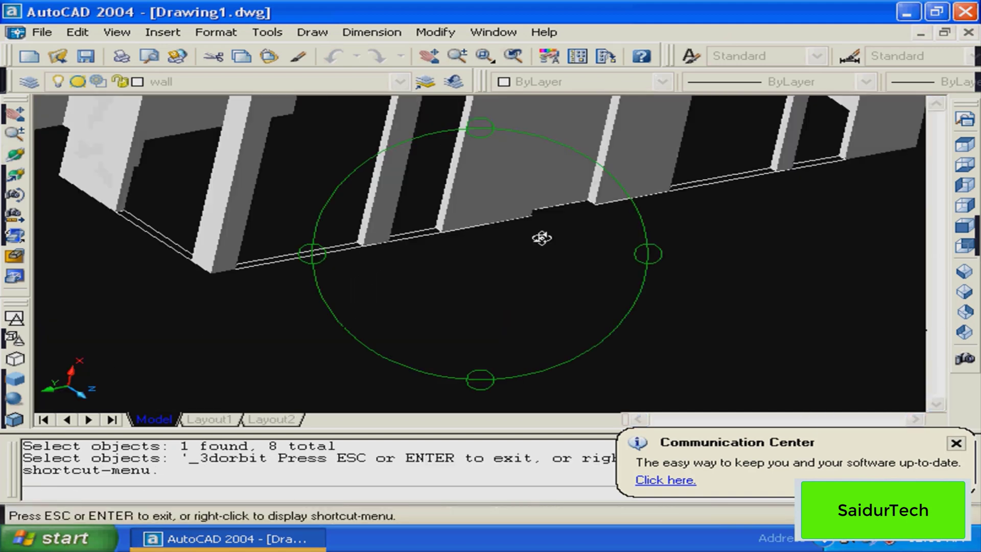
middle_click_drag(542, 238, 516, 351)
scroll(515, 347, "down", 2)
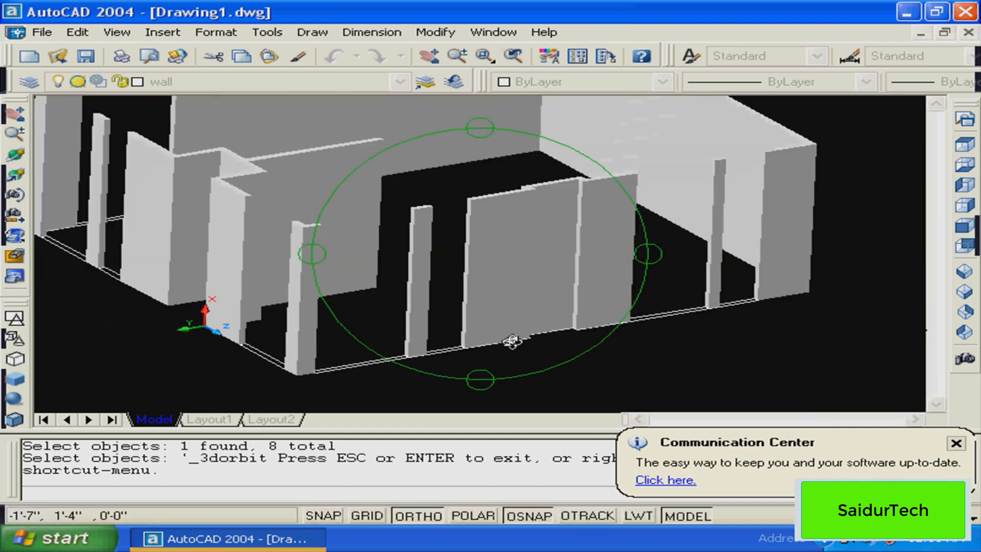
scroll(511, 337, "down", 2)
middle_click_drag(500, 319, 585, 294)
key("Return")
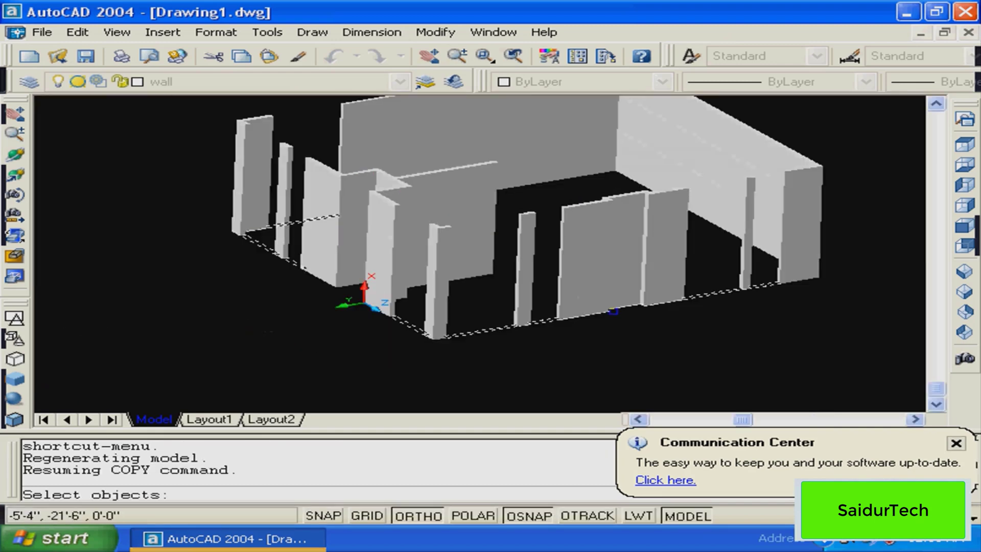
key("Return")
left_click(579, 319)
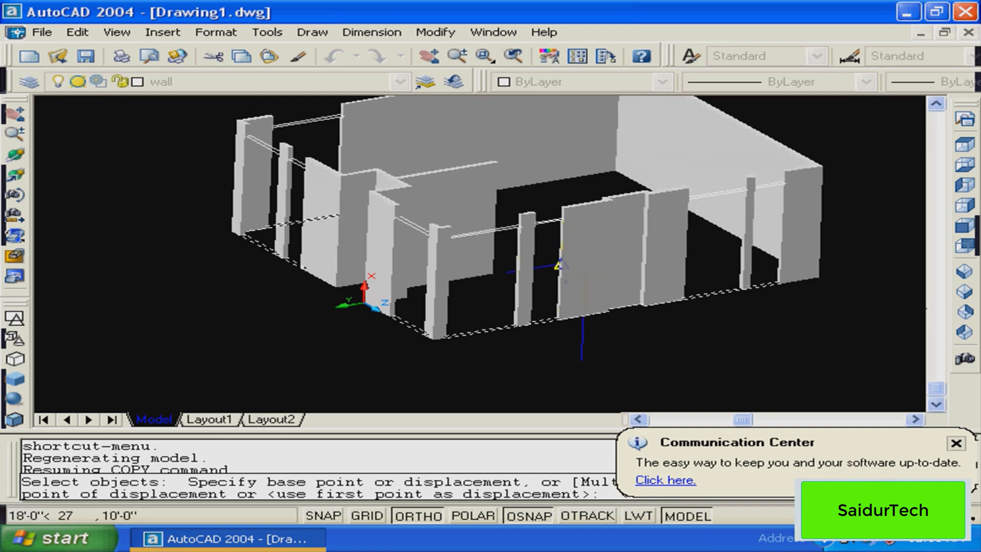
type("12")
key("F8")
type("'")
key("Return")
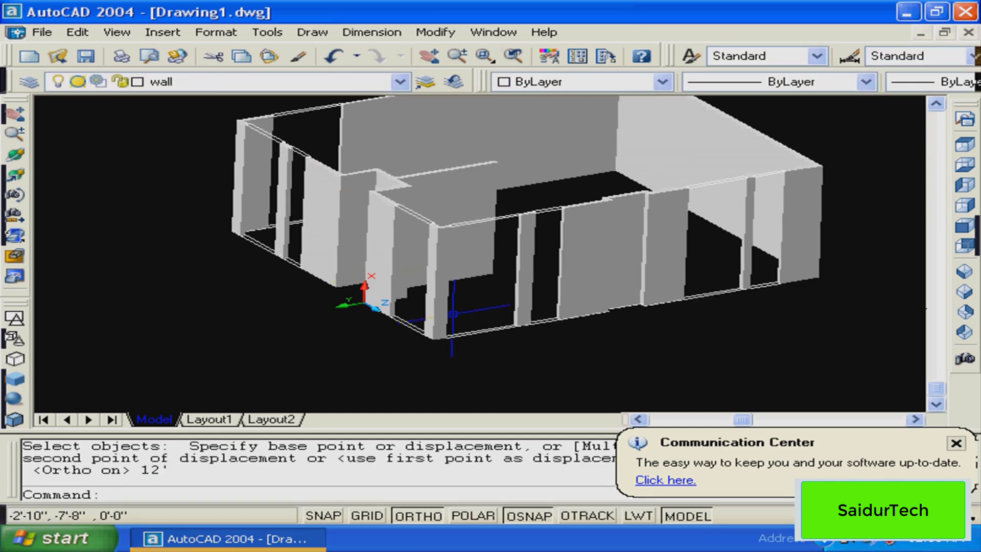
Examine how the copied rectangles meet the tops of the walls and piers around the building's corner
key("Escape")
type("z")
key("Return")
left_click(689, 142)
left_click(317, 253)
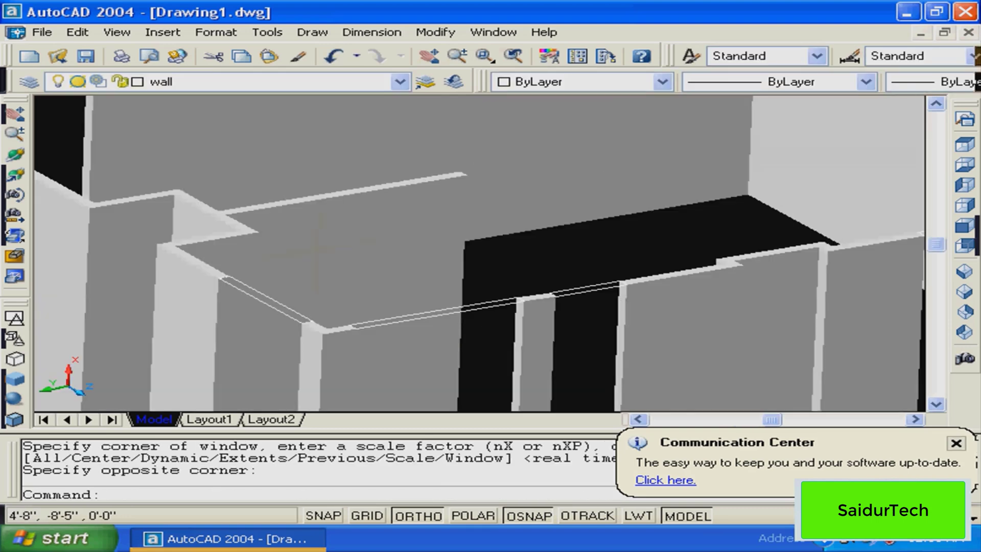
middle_click_drag(342, 191, 626, 170)
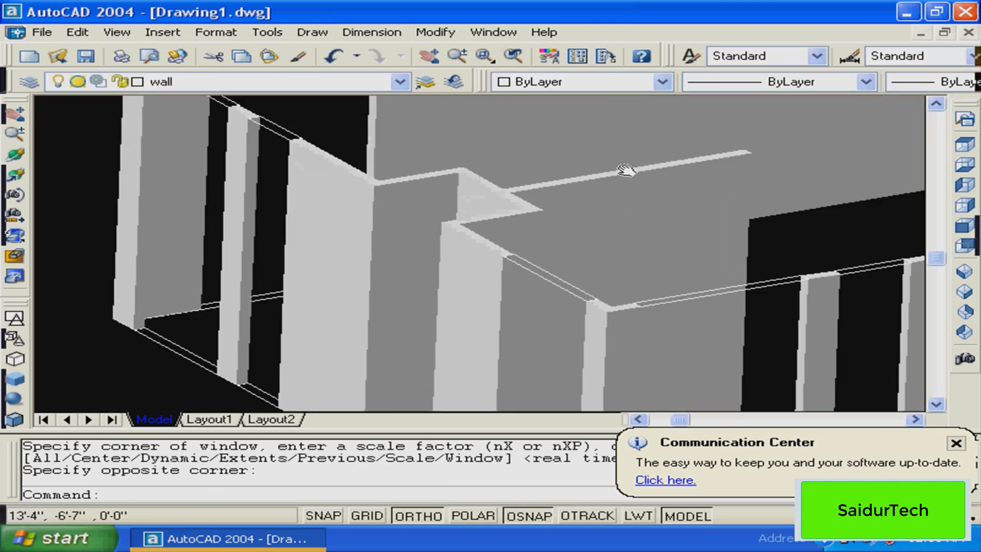
scroll(626, 170, "down", 6)
middle_click_drag(615, 235, 366, 245)
scroll(367, 245, "up", 2)
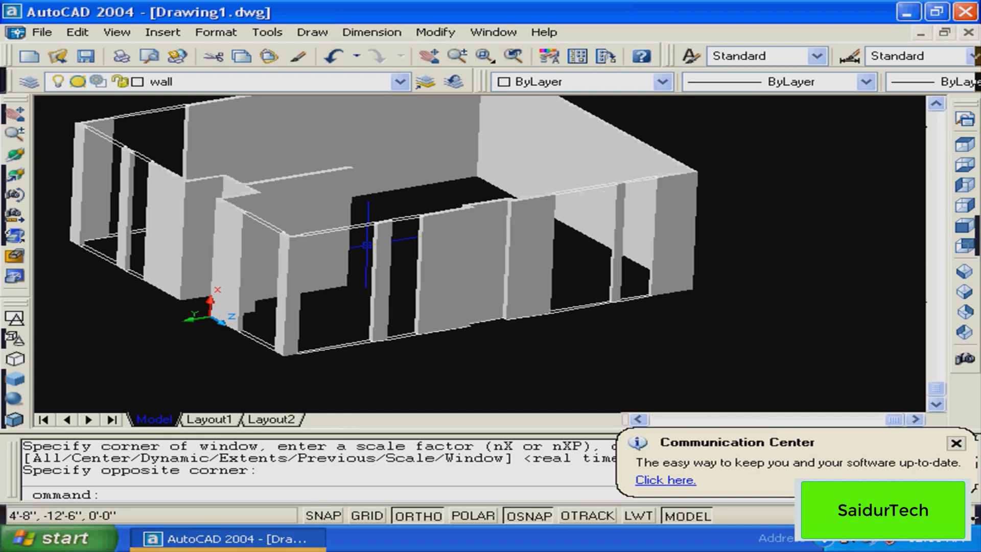
key("Escape")
middle_click_drag(259, 292, 370, 272)
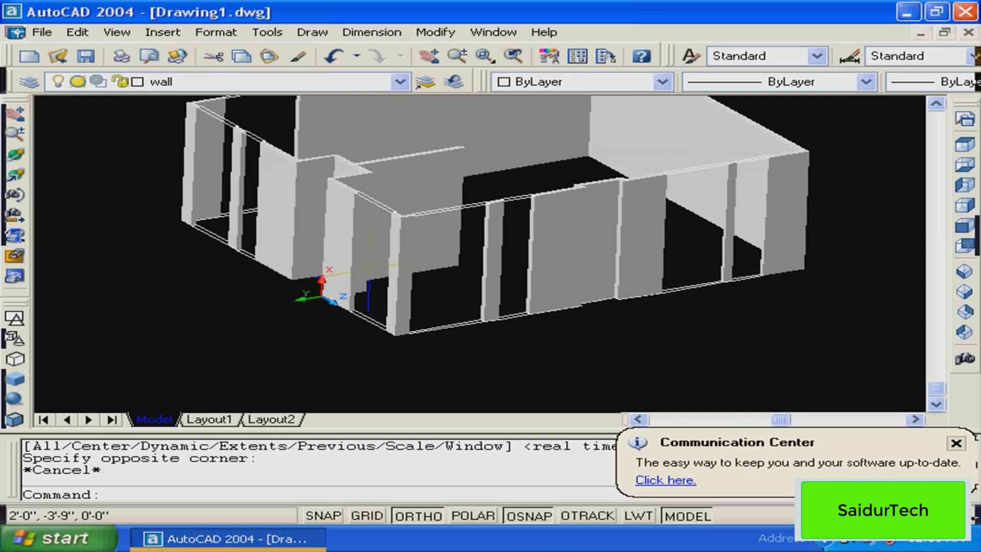
Extrude the three base rectangles in the narrow openings beside the piers 2' high with no taper
middle_click_drag(400, 234, 331, 185)
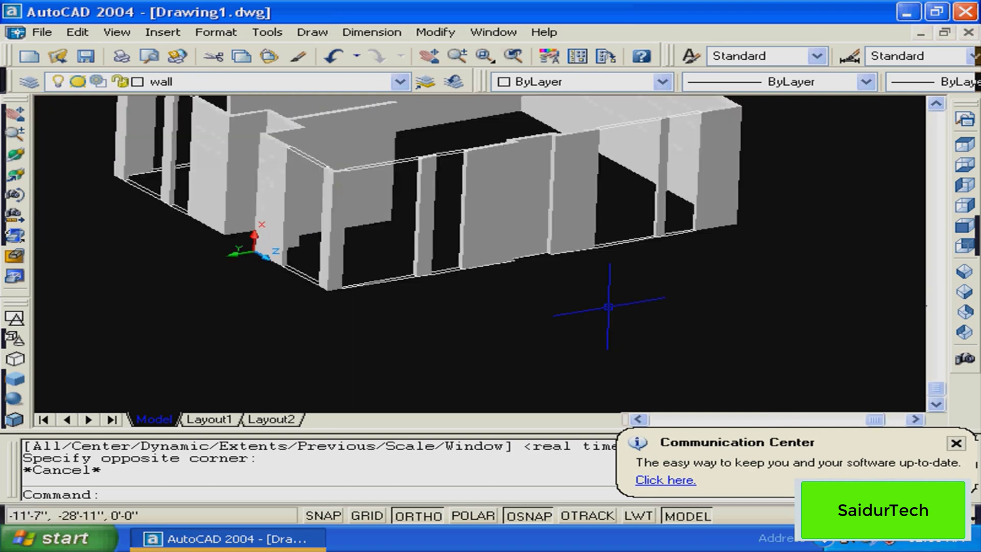
middle_click_drag(681, 236, 509, 269)
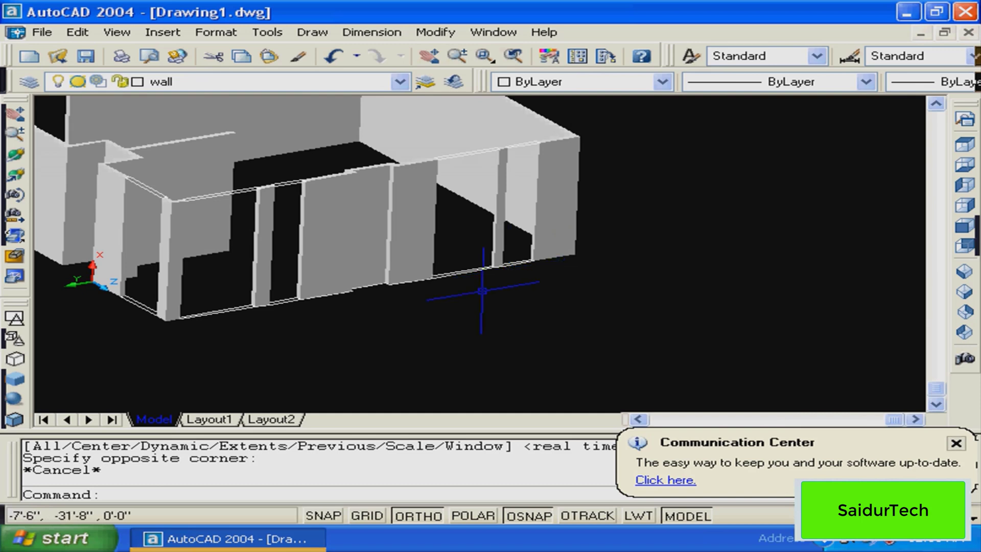
middle_click_drag(511, 314, 545, 337)
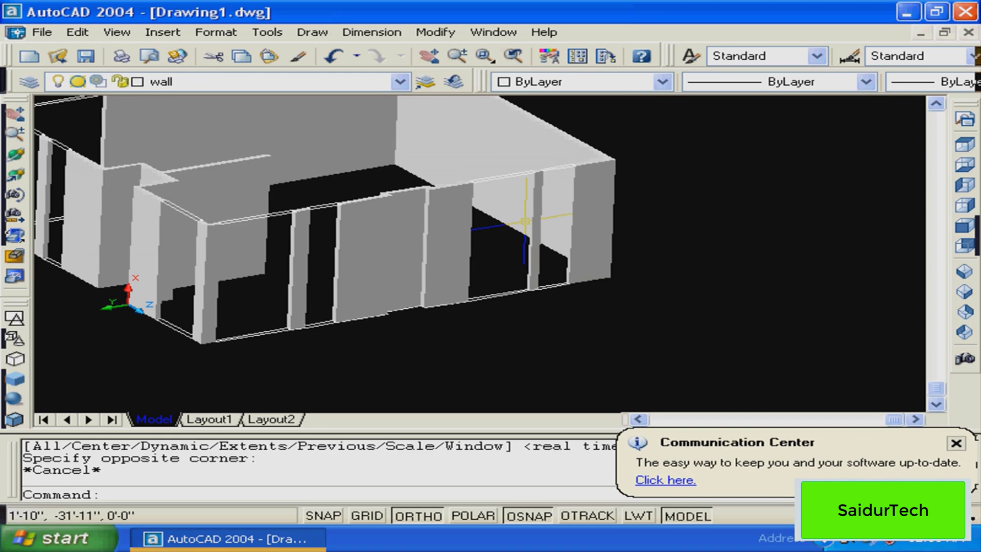
middle_click_drag(526, 221, 489, 335)
key("Escape")
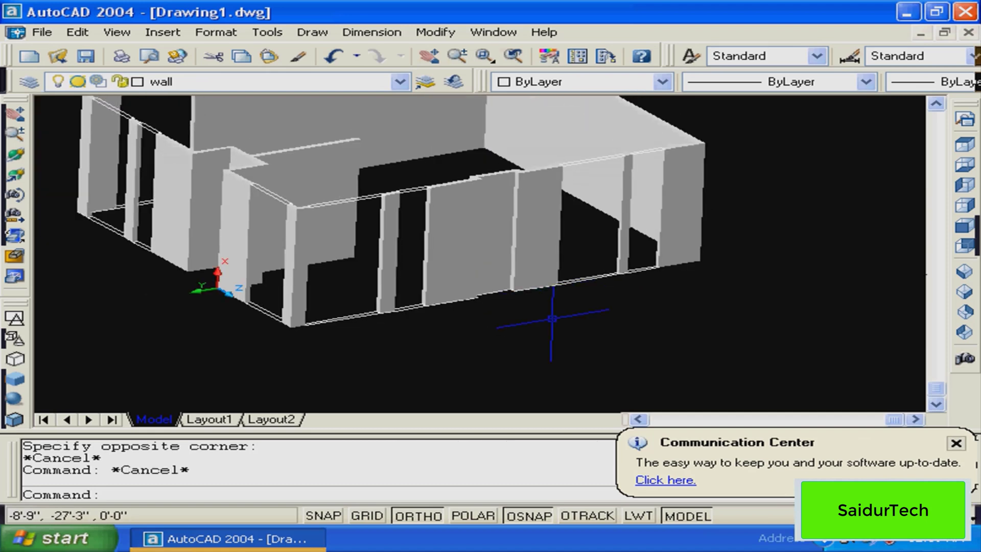
type("ex")
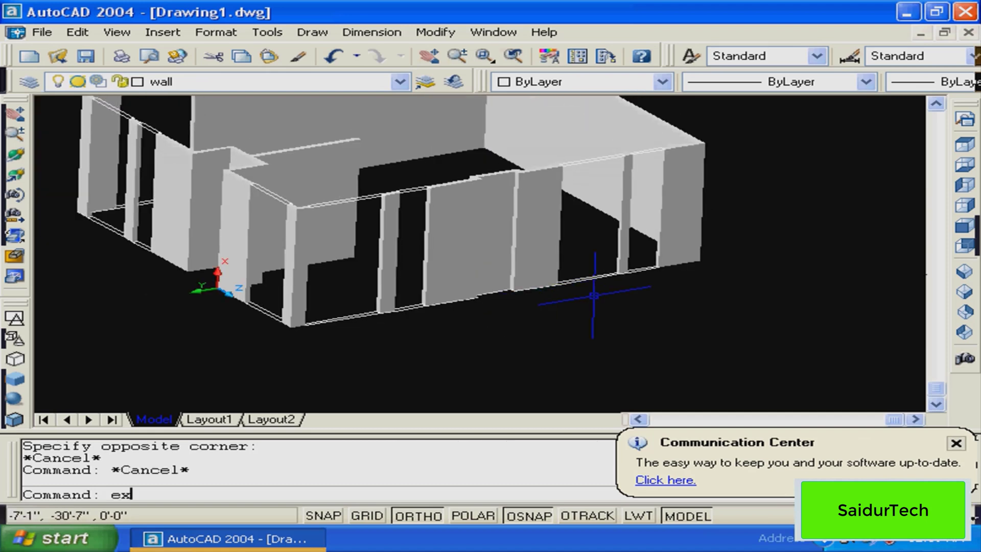
type("t")
key("Return")
left_click(649, 267)
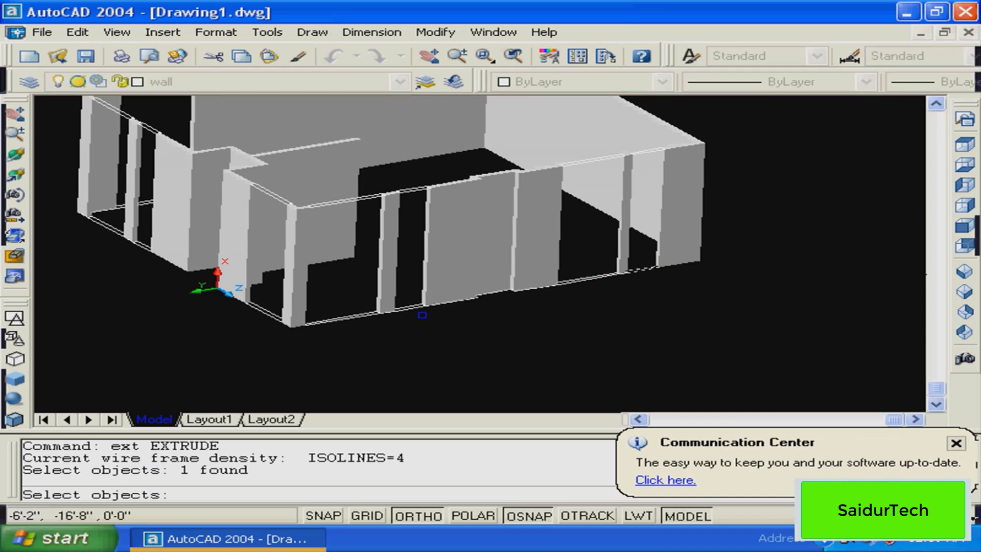
left_click(411, 306)
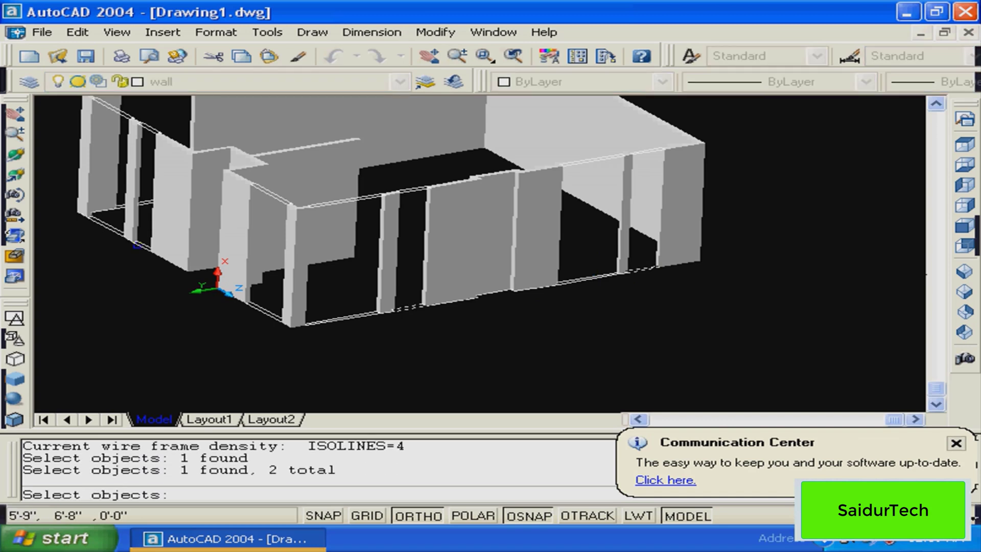
left_click(138, 245)
middle_click_drag(337, 337, 360, 341)
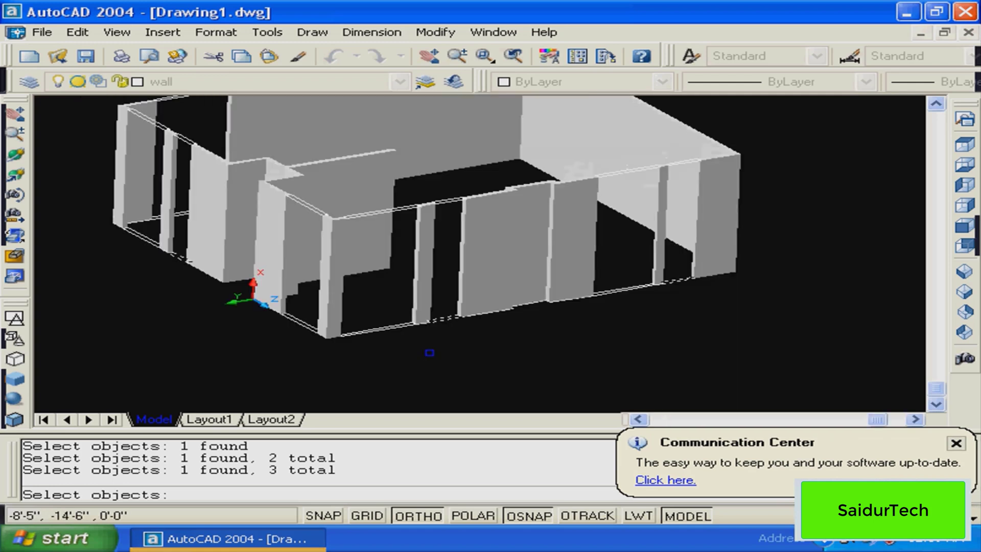
key("Return")
type("2")
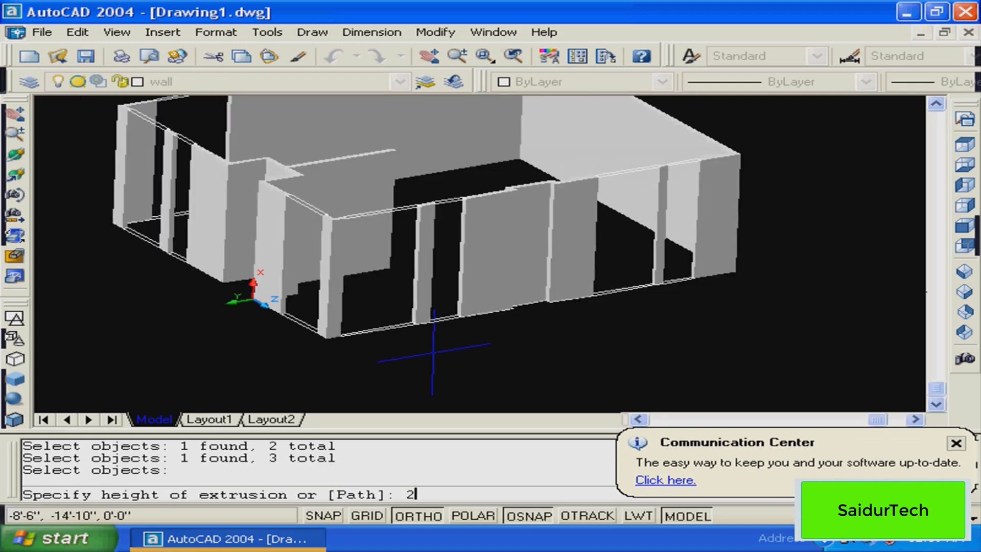
type("'")
key("Return")
key("Return")
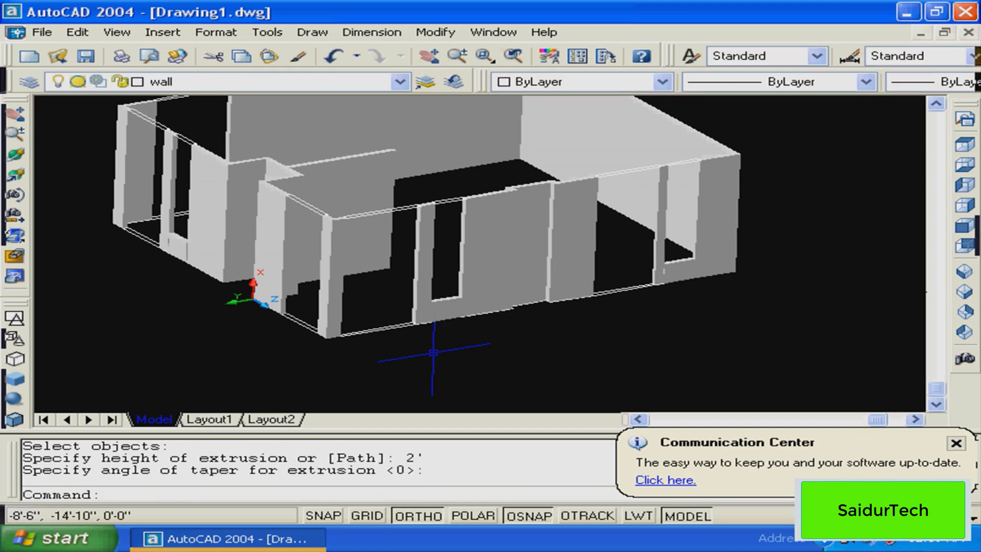
middle_click_drag(440, 279, 359, 287)
key("Escape")
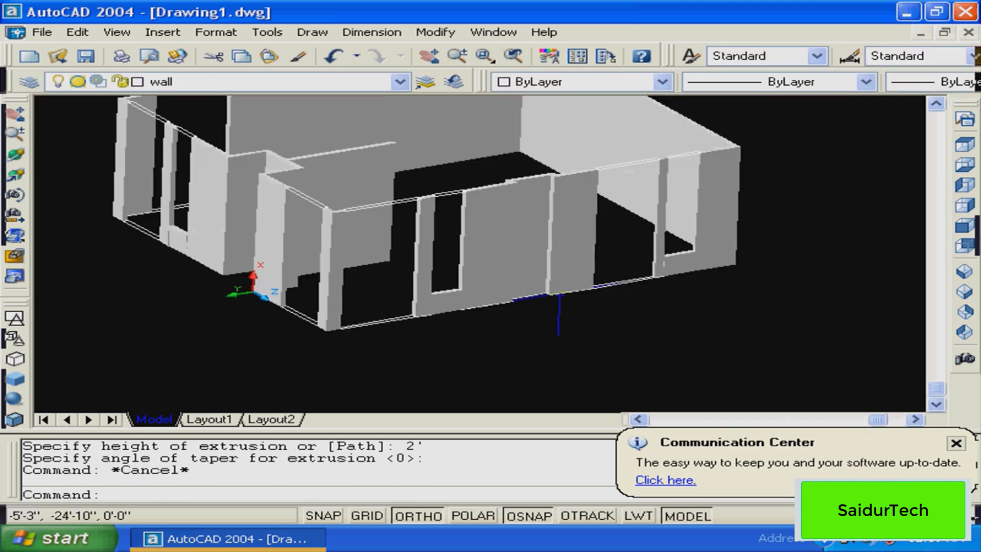
type("ext")
key("Return")
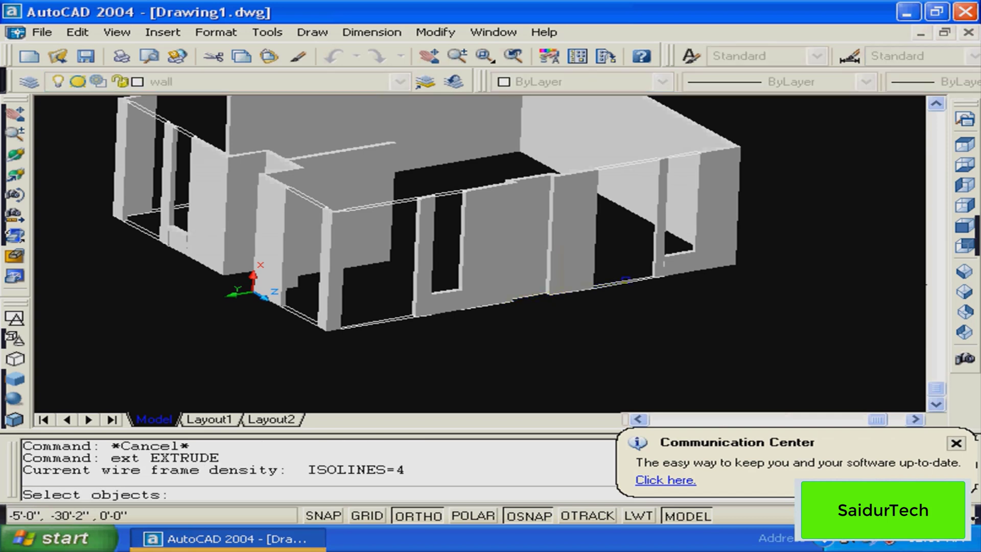
left_click(625, 279)
left_click(388, 320)
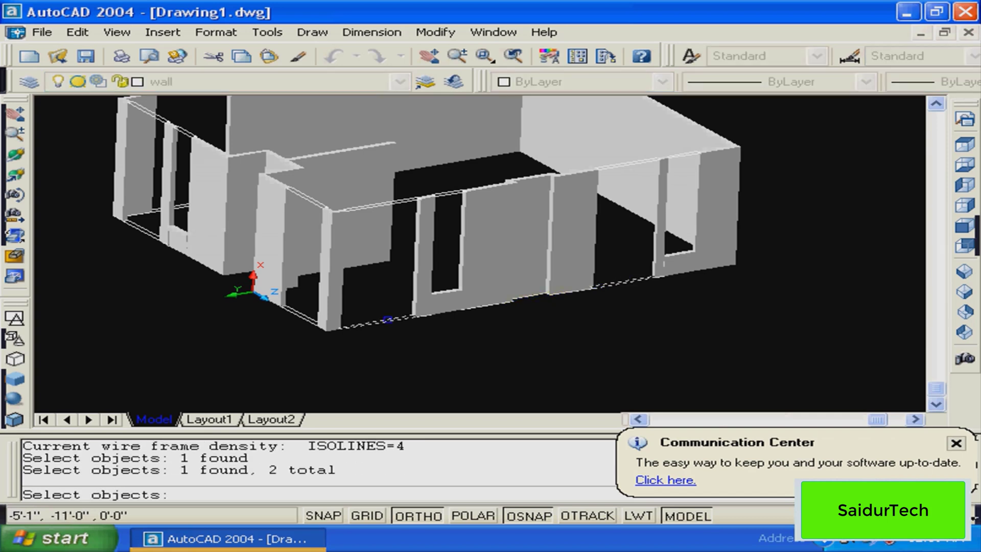
left_click(296, 314)
left_click(145, 232)
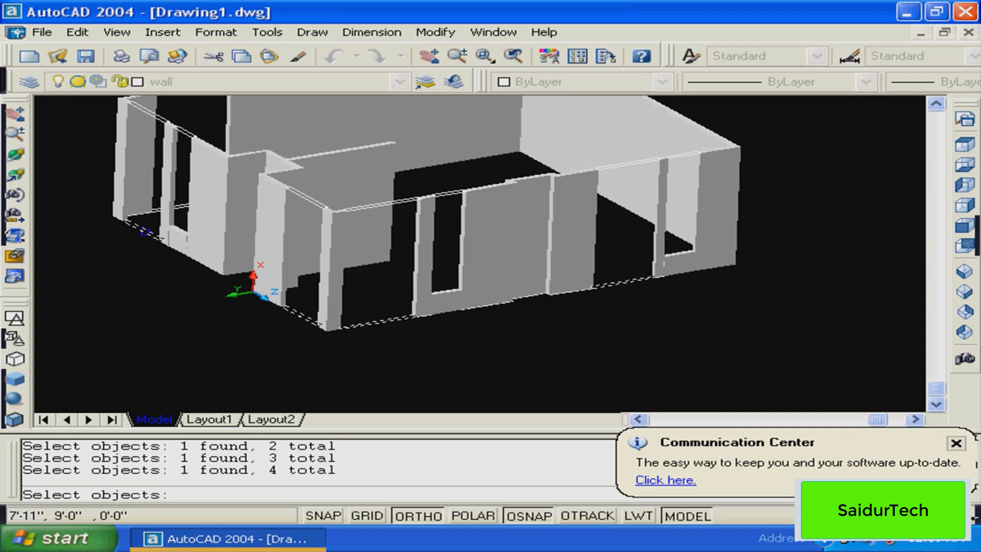
left_click(182, 205)
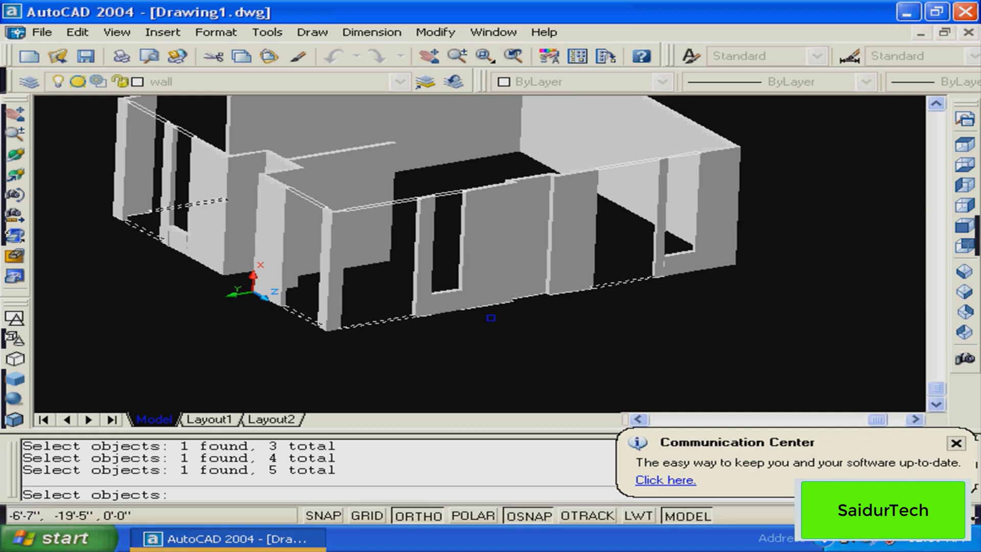
type("4'6")
key("Return")
key("Return")
key("Return")
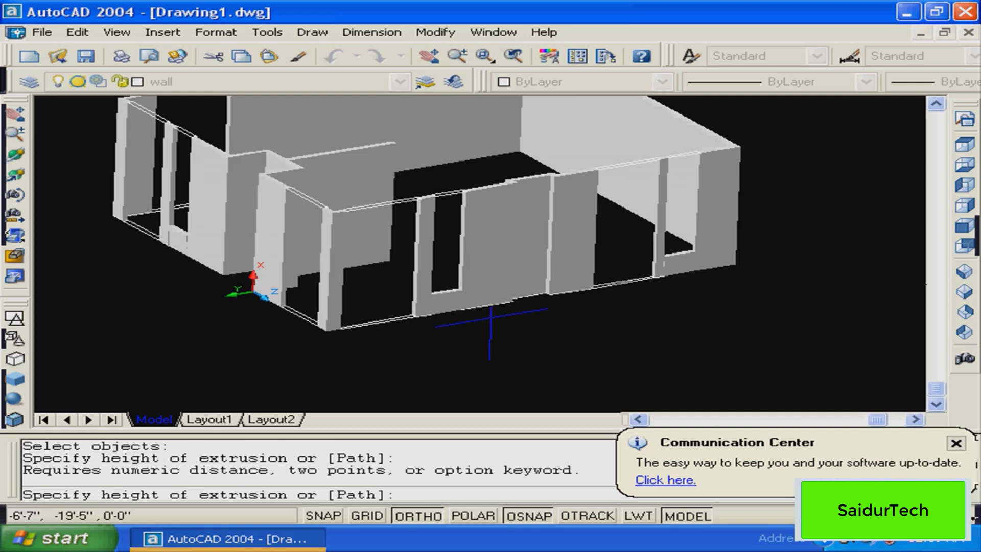
key("Escape")
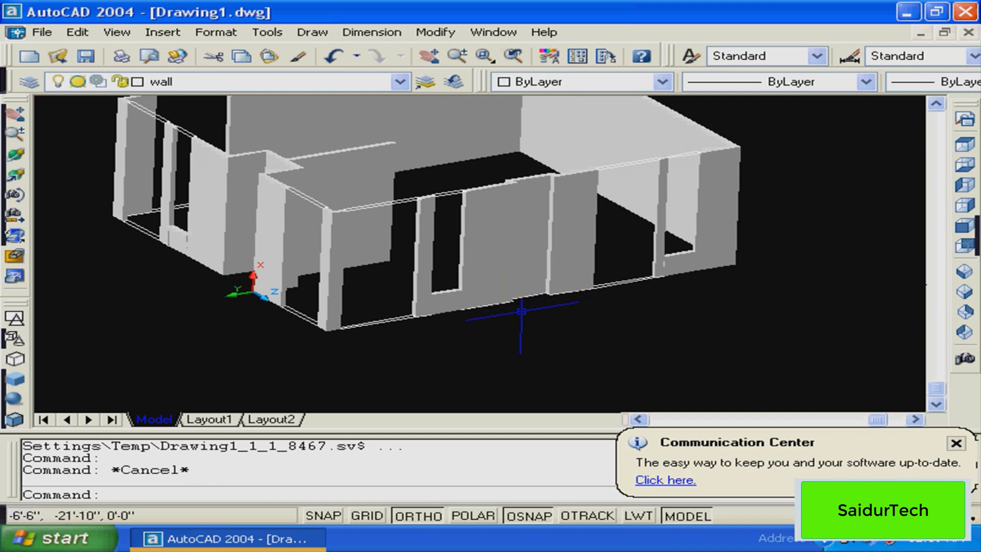
Extrude the five base rectangles in the wider openings around the building's corners 4'6 high with no taper
type("ext")
key("Return")
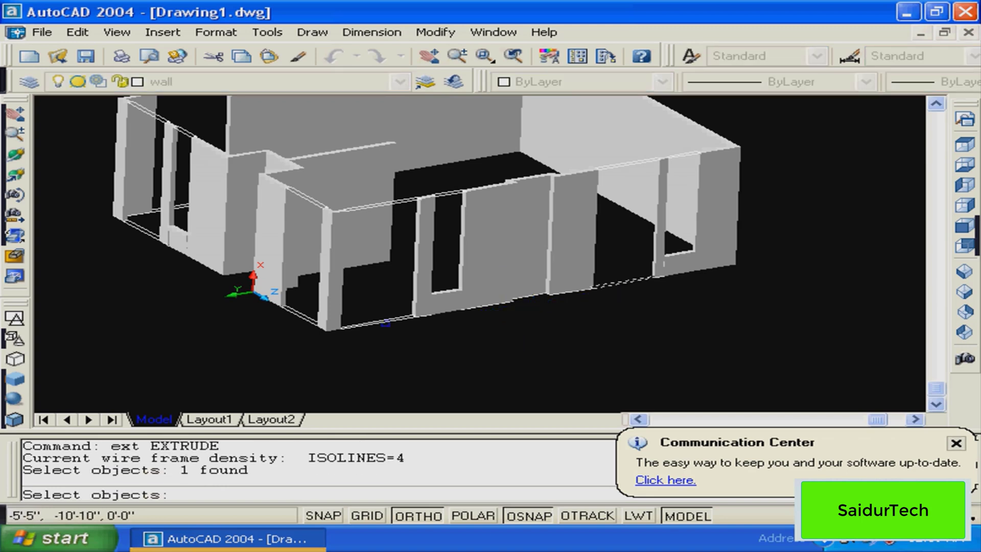
left_click(386, 323)
left_click(313, 323)
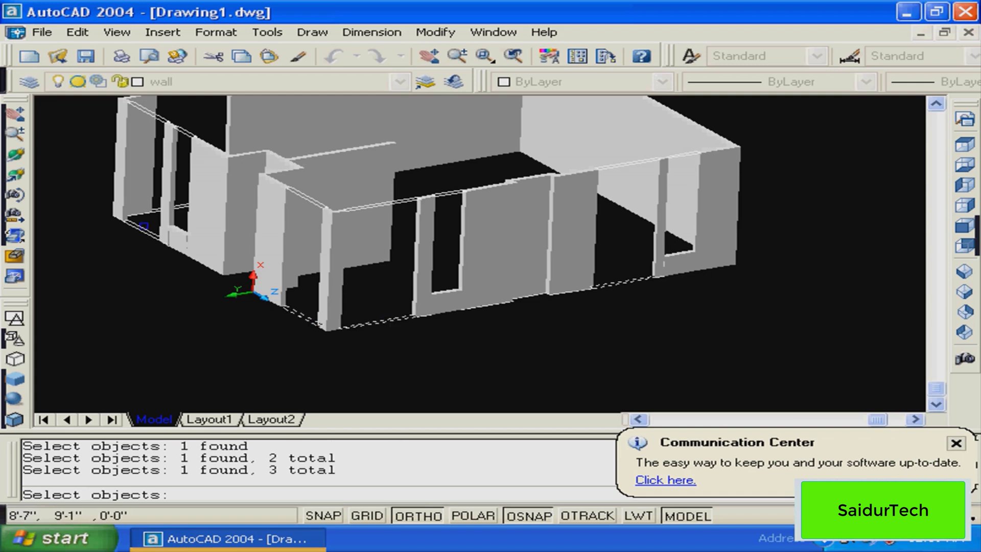
left_click(144, 225)
left_click(165, 210)
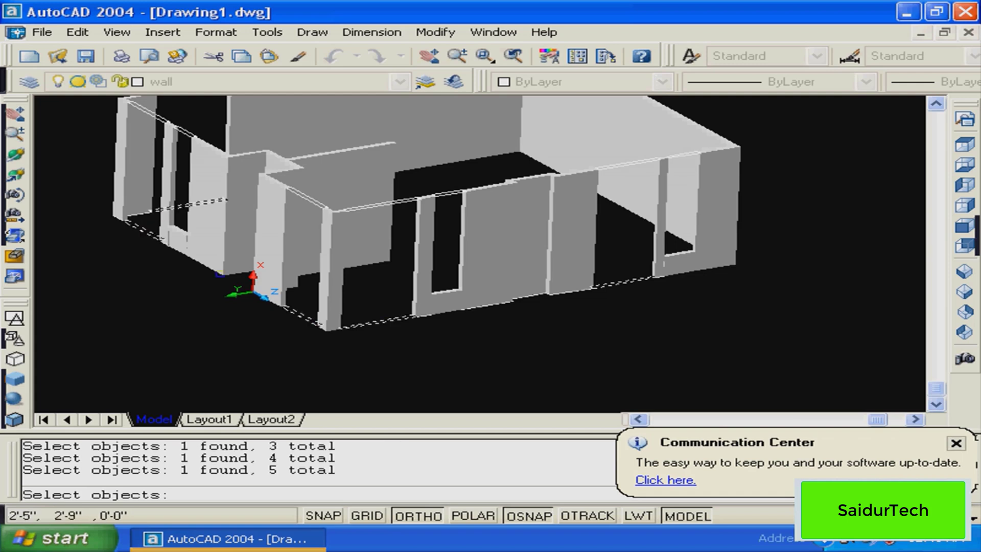
key("Return")
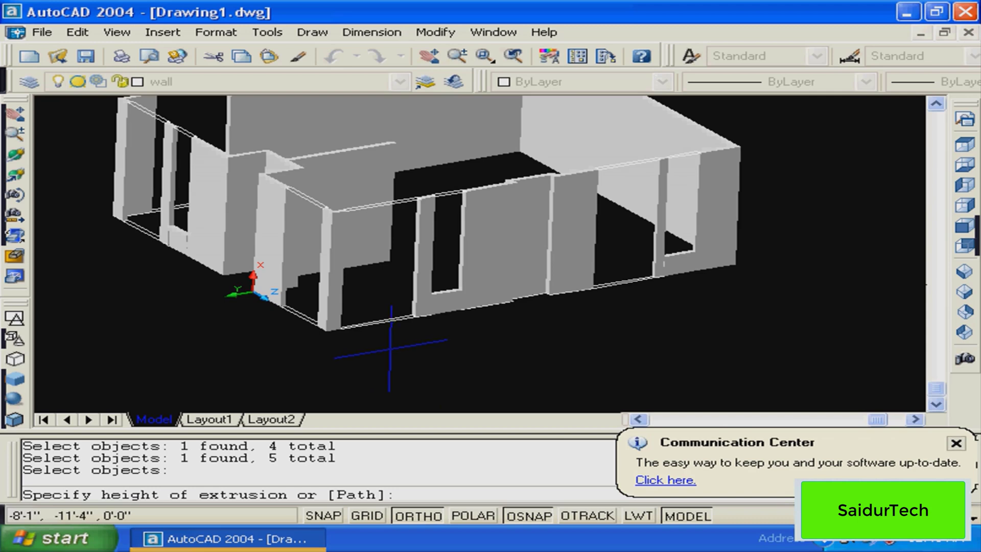
key("Return")
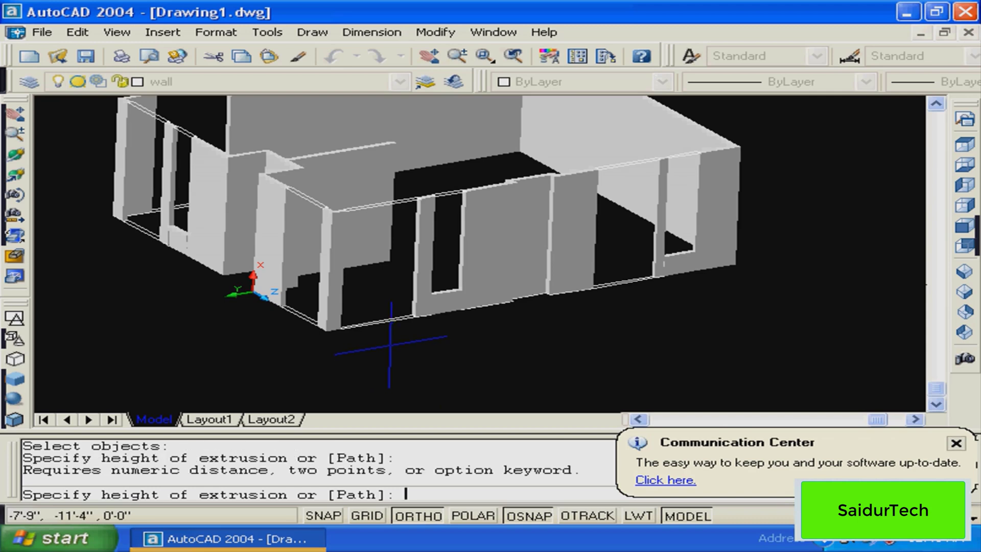
type("4'6")
key("Return")
key("Return")
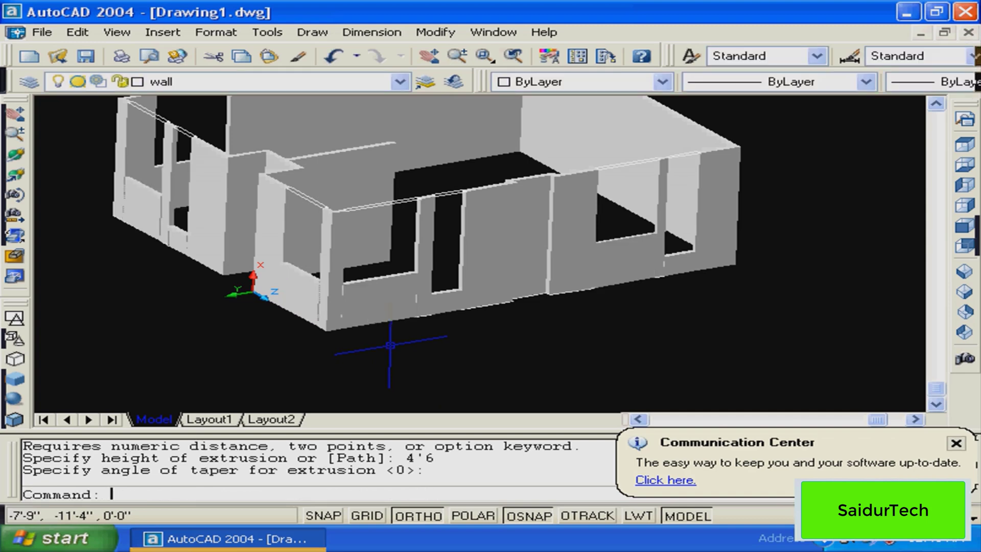
Orbit around the building's corner and examine the extruded low walls in the openings
left_click(14, 194)
left_click_drag(459, 322, 582, 298)
key("Escape")
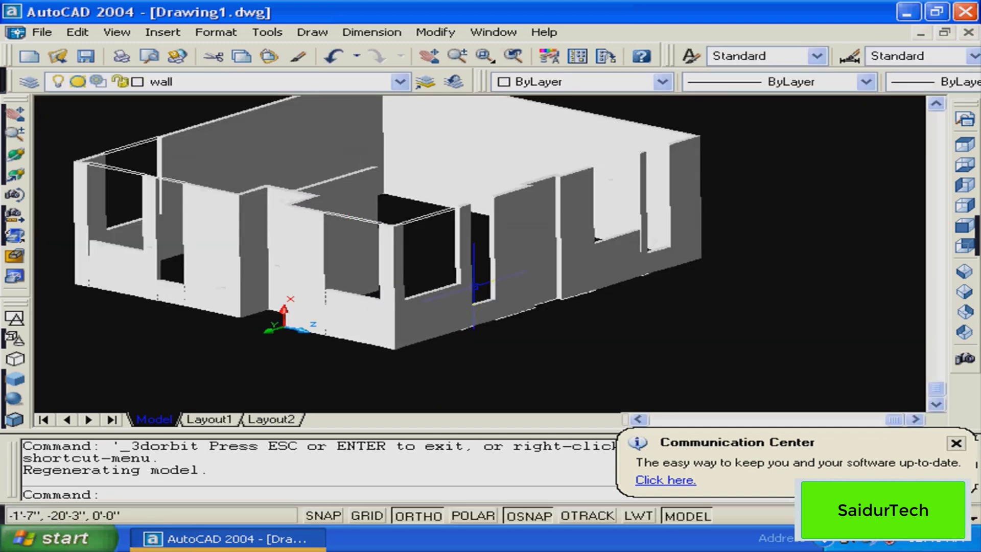
key("Escape")
left_click(684, 276)
key("Escape")
middle_click_drag(685, 275, 800, 287)
key("Escape")
middle_click_drag(459, 325, 472, 299)
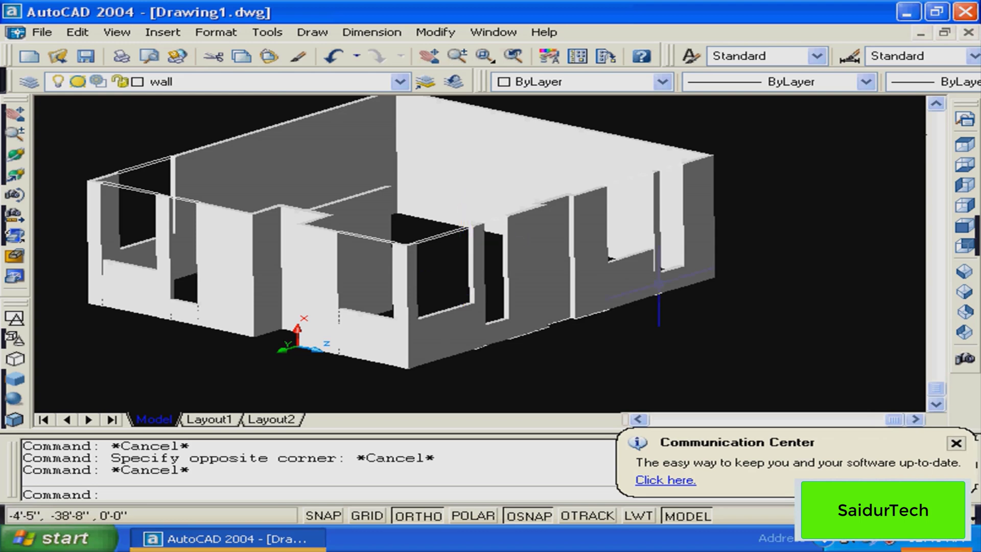
middle_click_drag(659, 283, 593, 301)
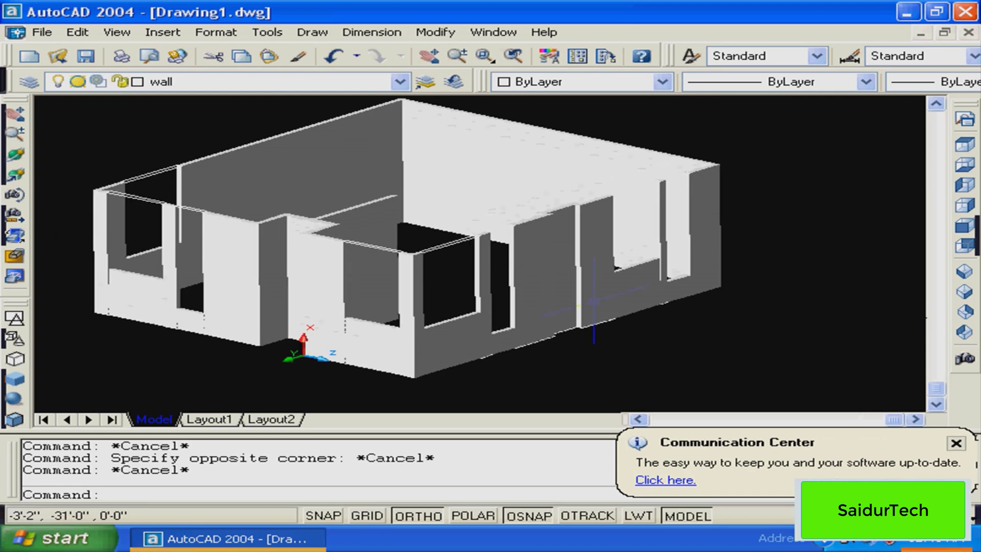
key("Escape")
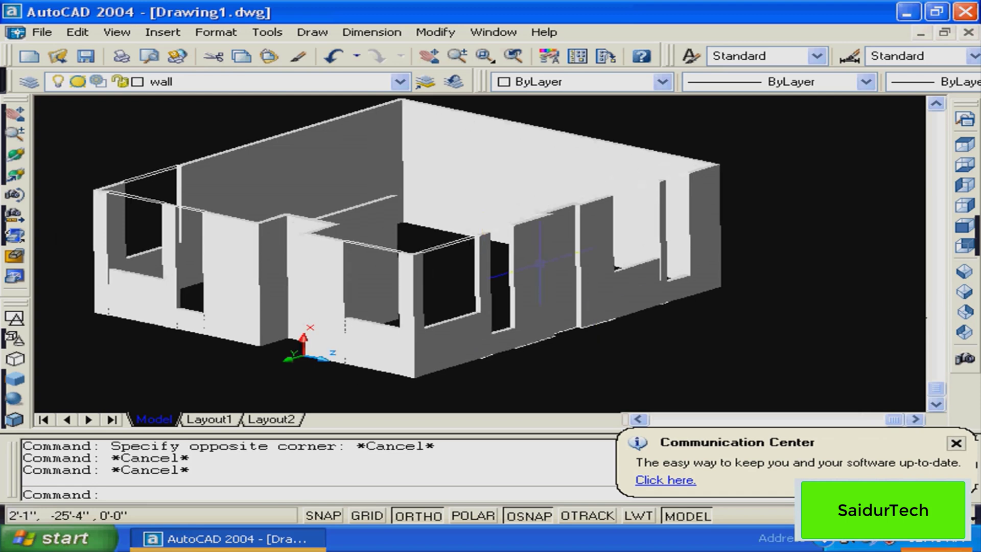
middle_click_drag(528, 292, 590, 280)
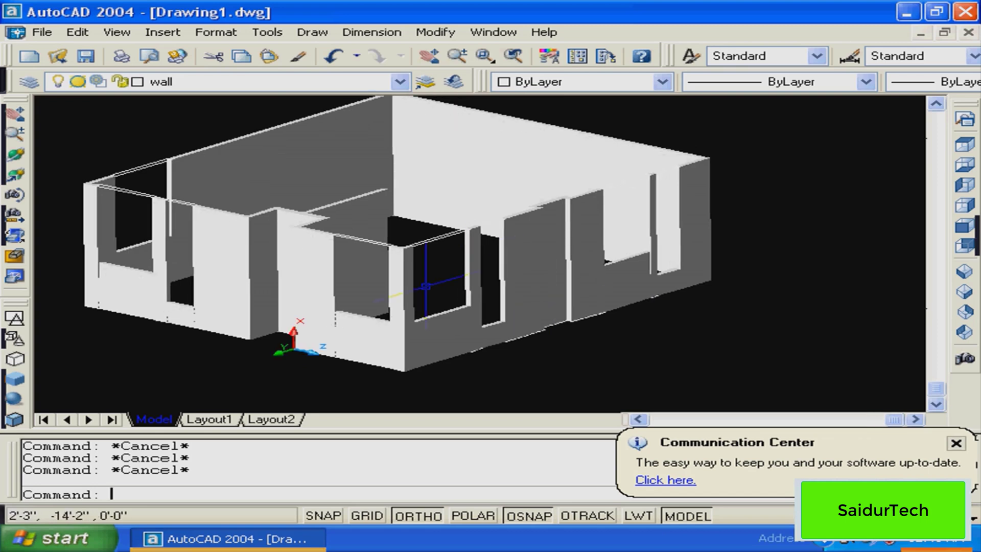
Reset the user coordinate system to World
type("ucs")
key("Return")
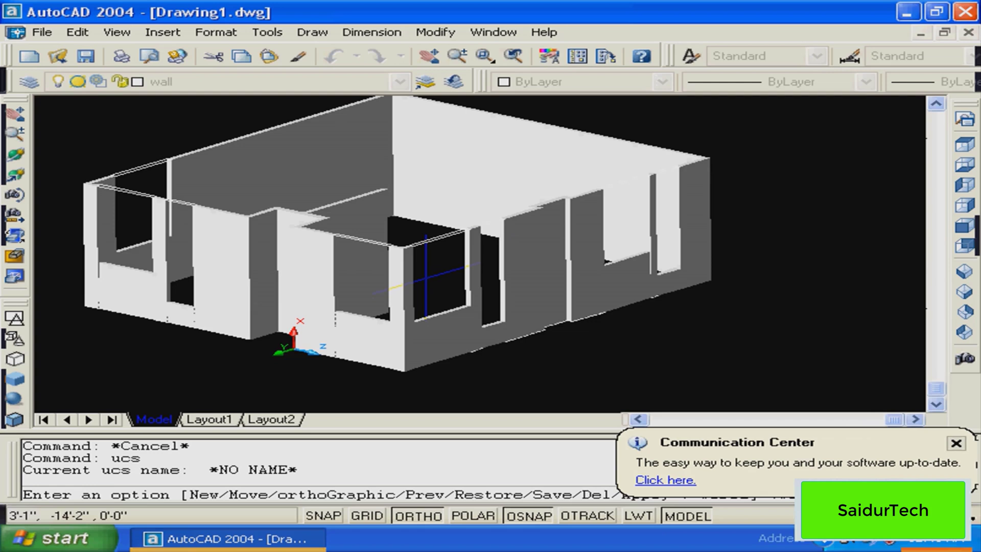
type("w")
key("Return")
key("Escape")
key("Escape")
Extrude the eight top rectangles over the wall openings by -3' with no taper
middle_click_drag(502, 303, 536, 325)
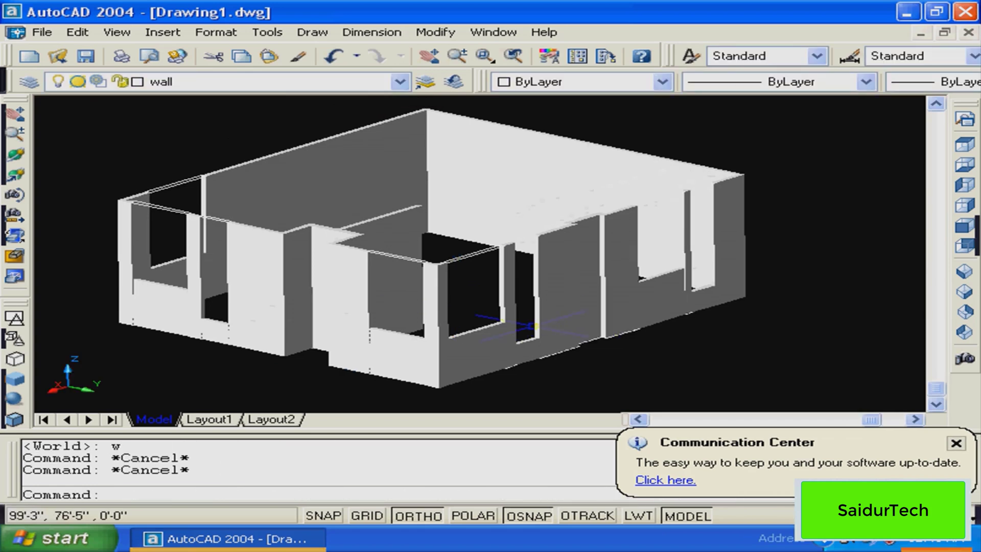
type("ext")
key("Return")
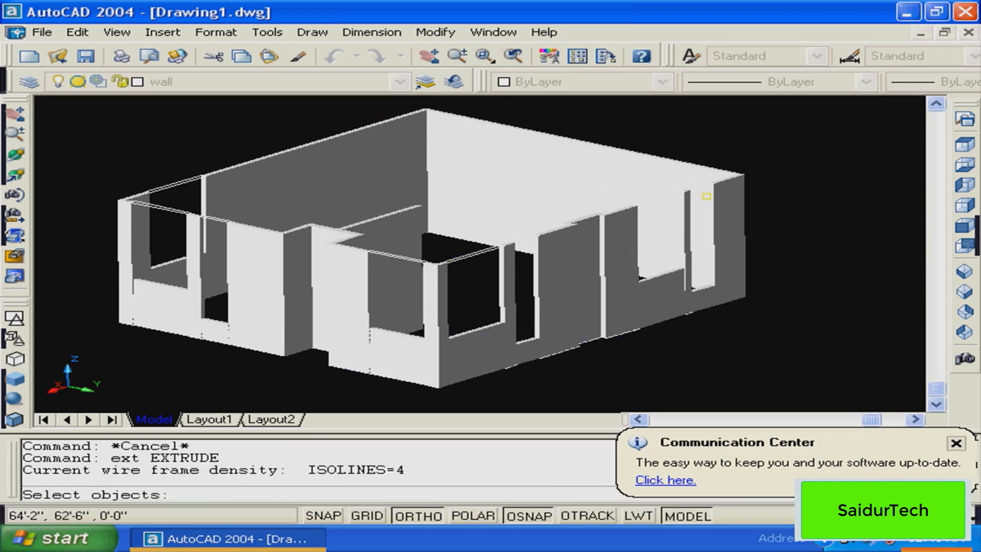
left_click(706, 196)
left_click(675, 197)
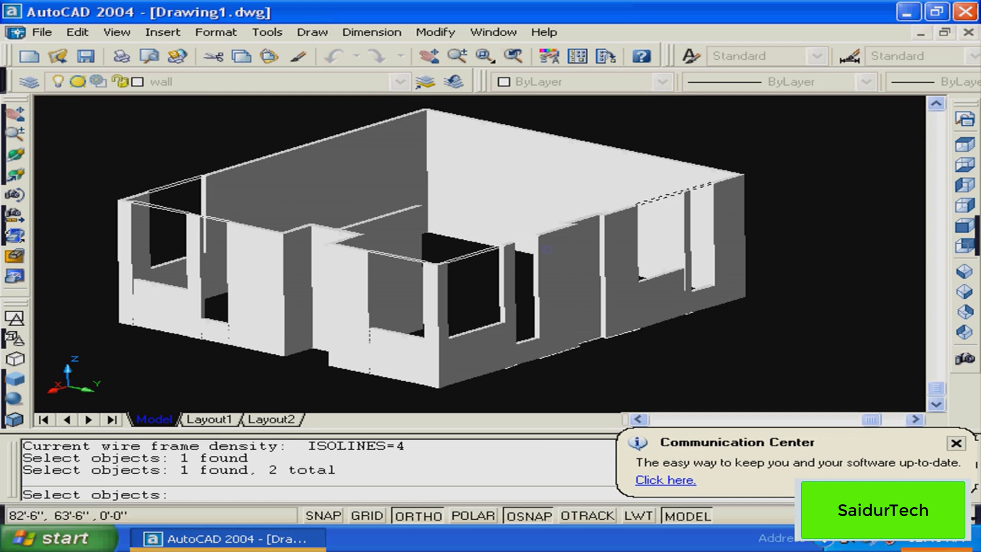
left_click(478, 263)
left_click(400, 257)
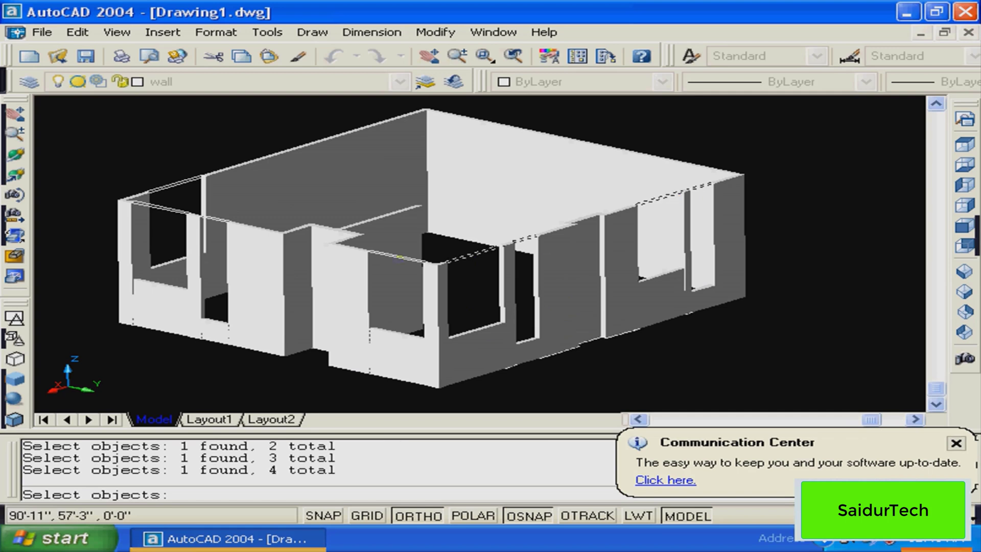
left_click(400, 256)
left_click(173, 208)
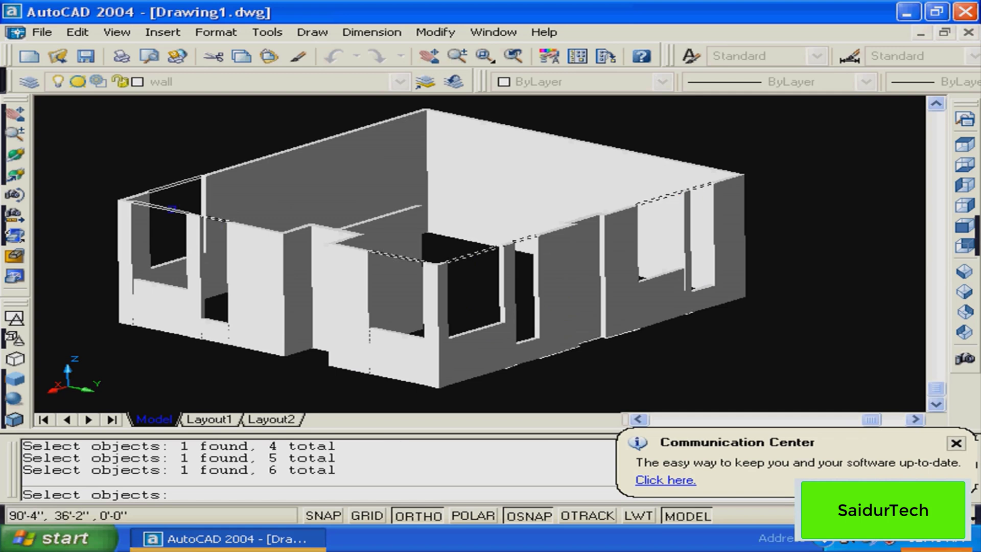
left_click(173, 208)
left_click(187, 181)
key("Return")
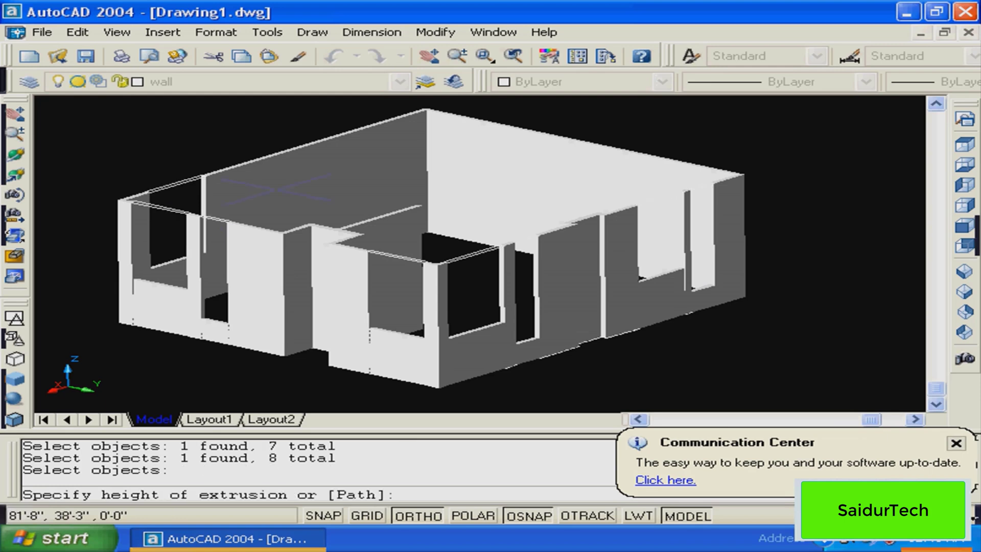
type("-3'")
key("Return")
key("Return")
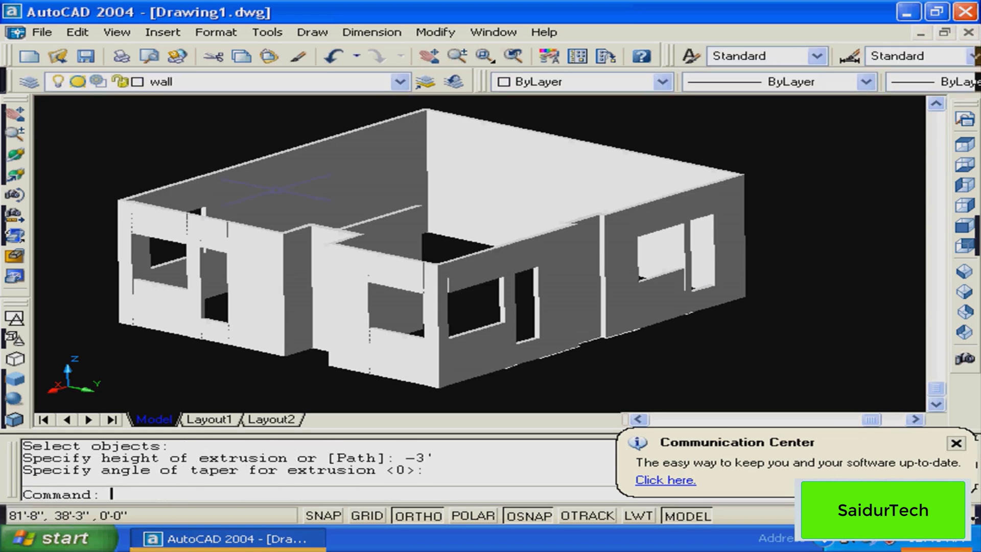
Orbit around the building and select the extruded pieces to examine how they close the tops of the openings
left_click(8, 157)
left_click_drag(399, 281, 567, 323)
middle_click_drag(567, 322, 557, 271)
left_click_drag(557, 271, 543, 246)
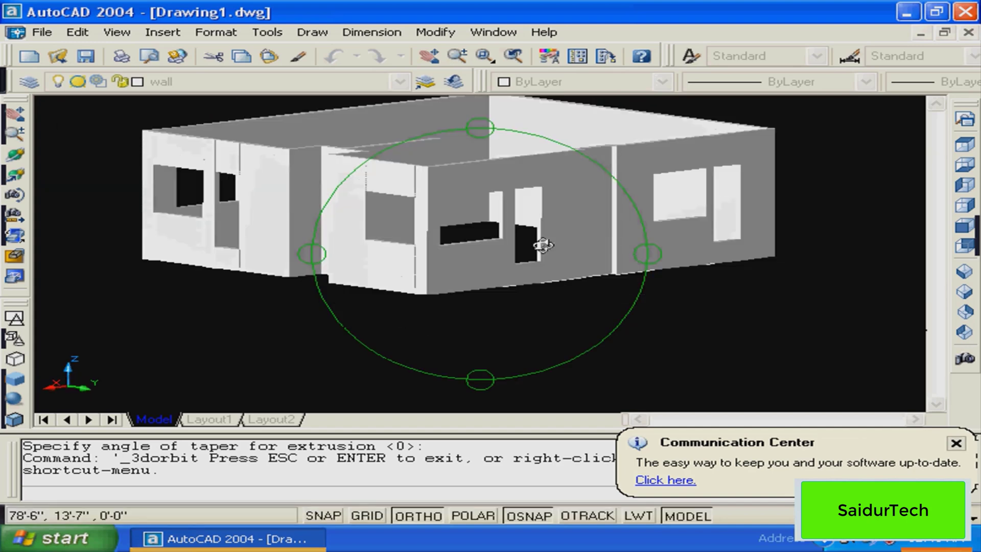
key("Escape")
left_click(388, 198)
left_click(381, 198)
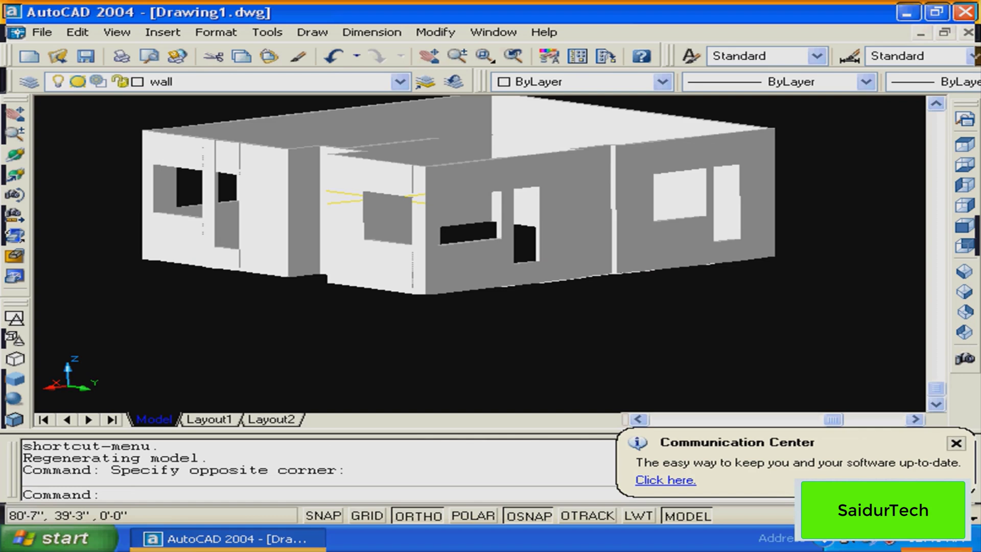
left_click(424, 230)
key("Escape")
middle_click_drag(430, 243, 448, 312)
key("Escape")
left_click(412, 238)
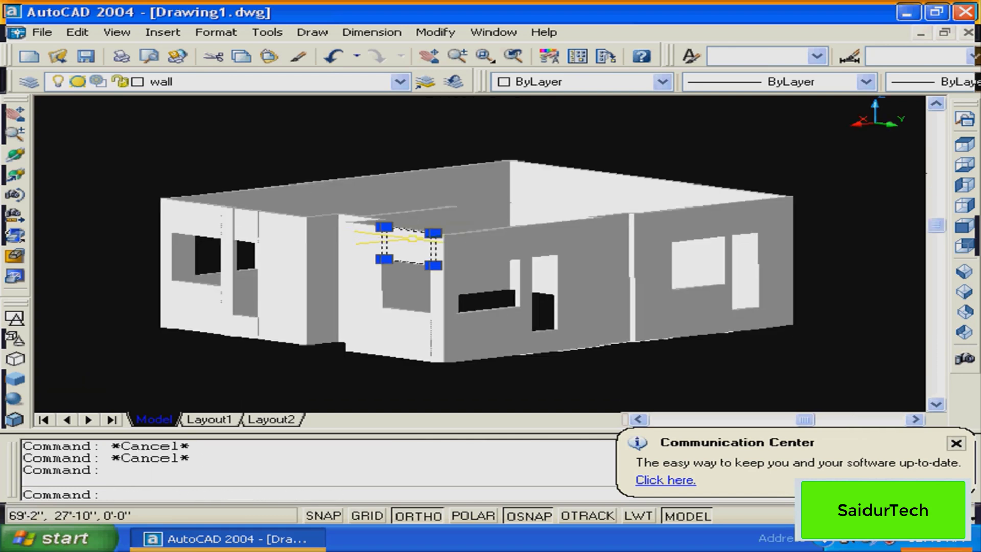
key("Escape")
left_click(708, 139)
left_click(143, 378)
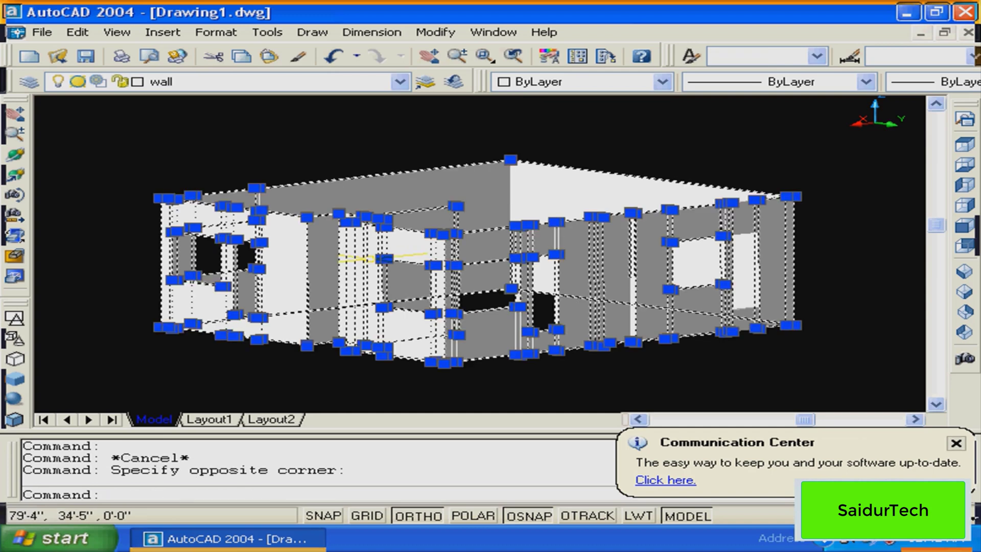
left_click(713, 125)
key("Escape")
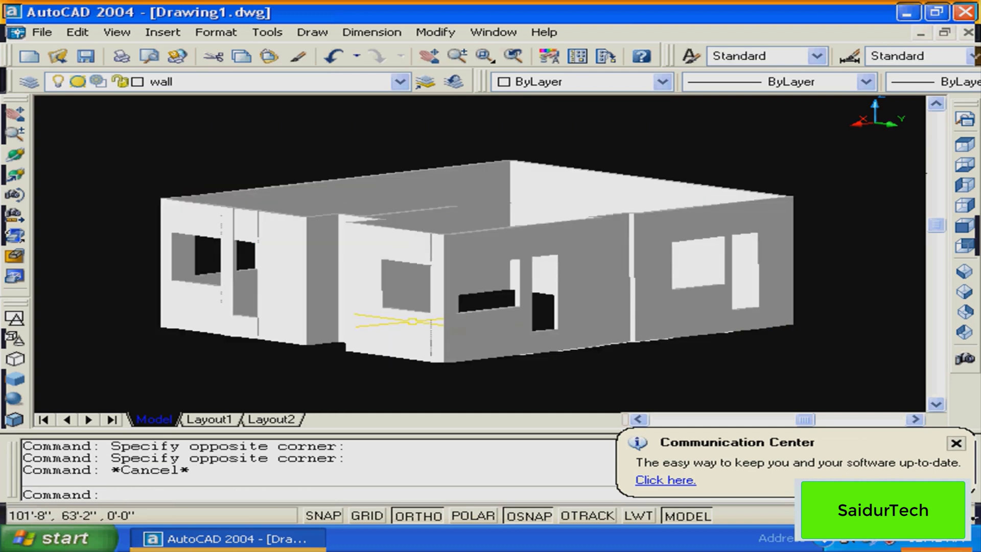
Thaw the balcony layer to display the balcony outlines around the building
left_click(15, 153)
left_click_drag(460, 256, 536, 274)
right_click(537, 275)
left_click(567, 280)
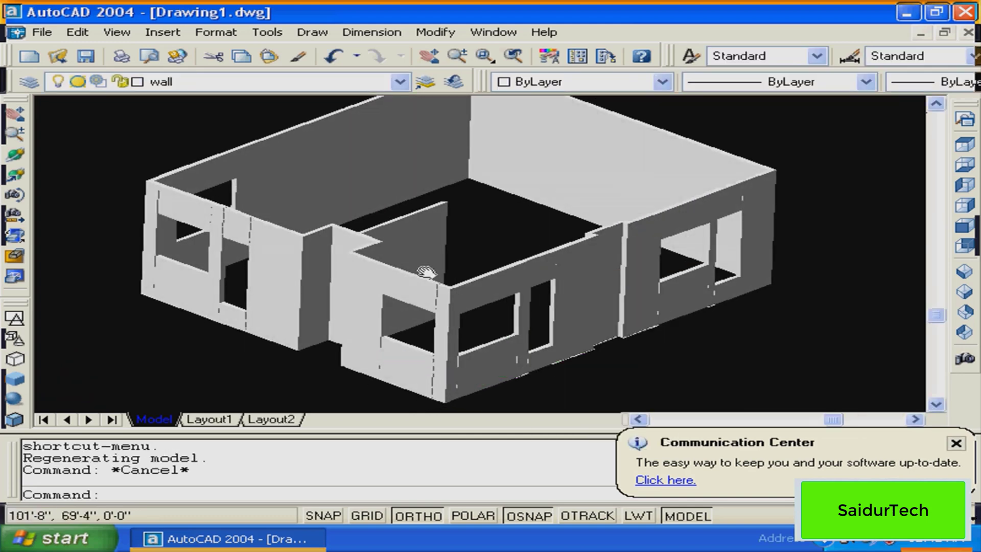
middle_click_drag(427, 272, 370, 252)
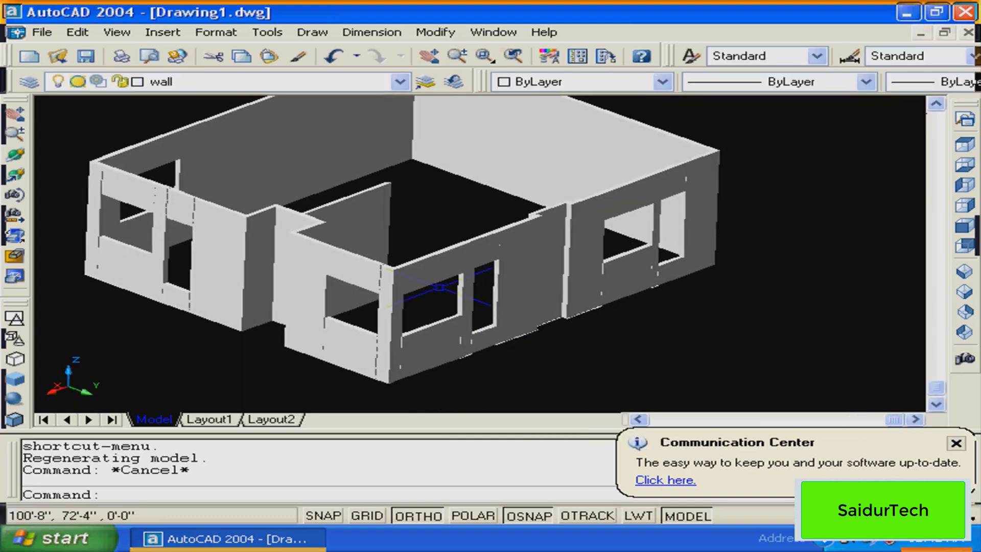
left_click(112, 82)
left_click(78, 115)
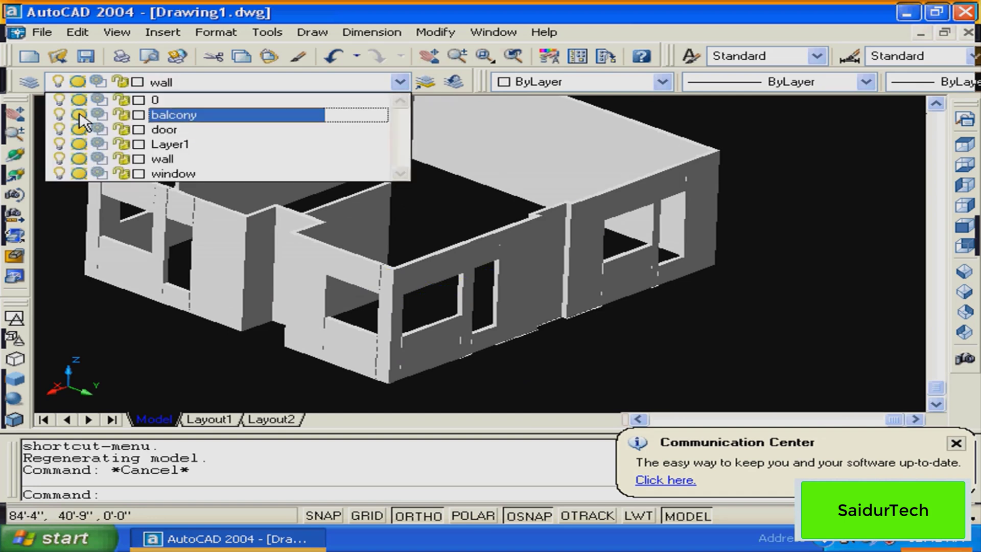
left_click(413, 366)
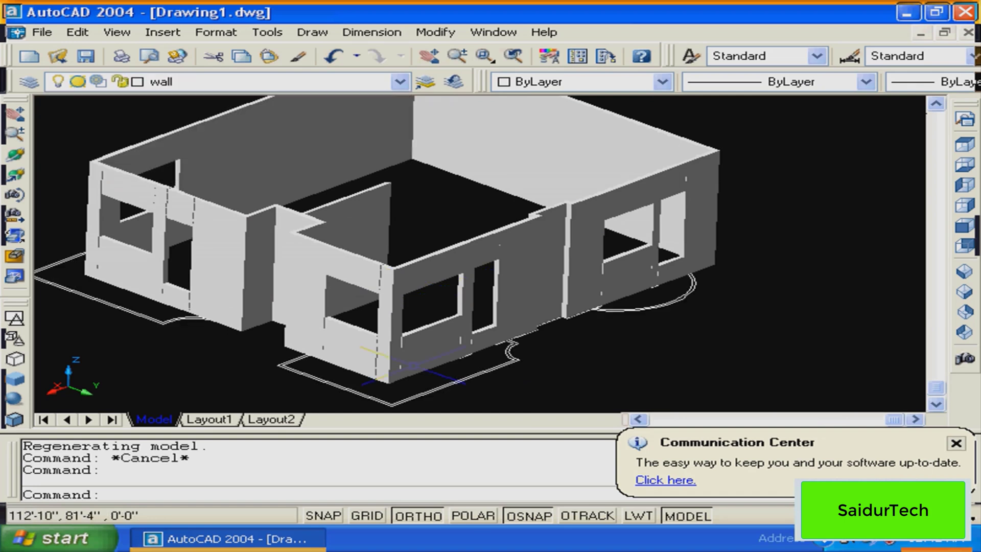
mouse_move(518, 350)
middle_mouse_down()
mouse_move(590, 332)
mouse_move(531, 299)
middle_mouse_up()
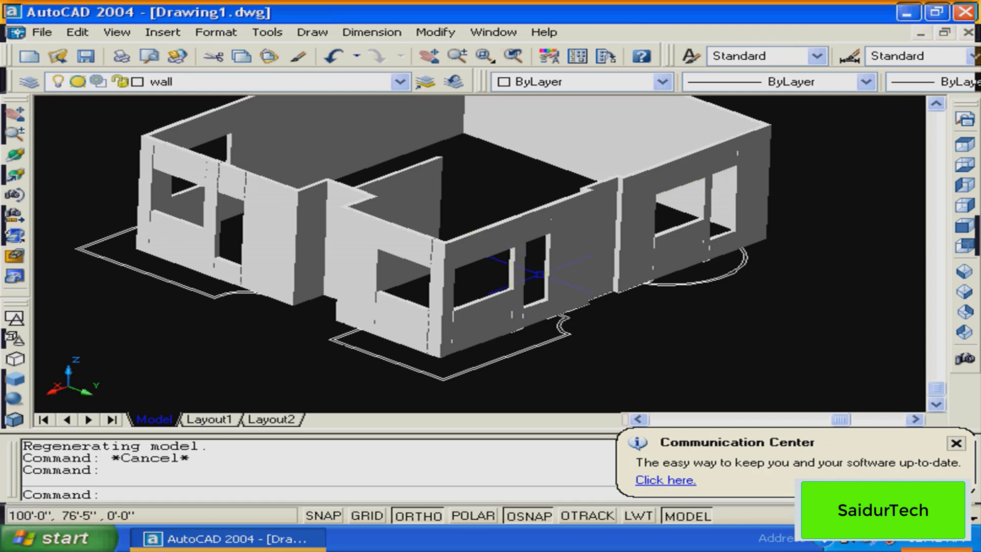
Align the user coordinate system to the wall object at the building's near corner
key("Escape")
type("ucs")
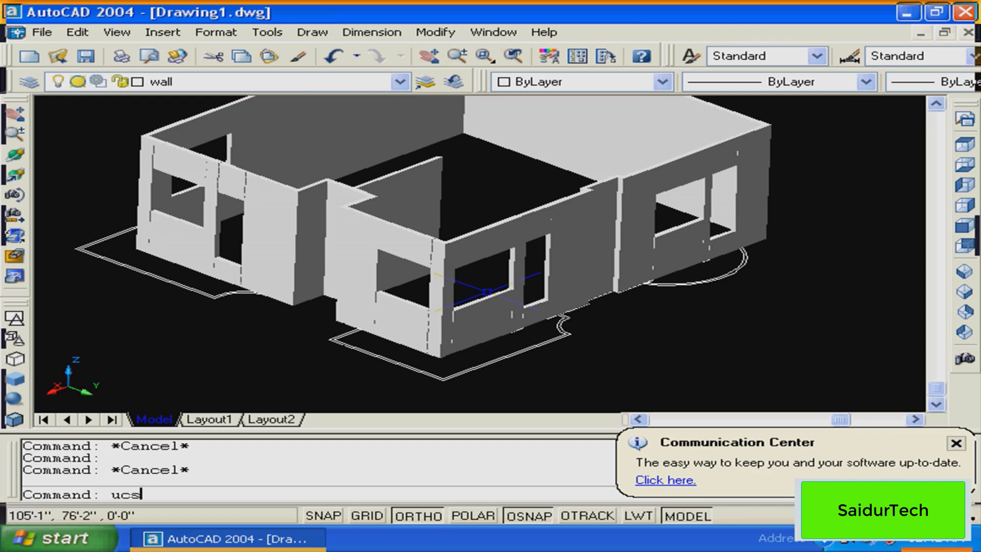
key("Return")
type("e")
key("Return")
left_click(463, 337)
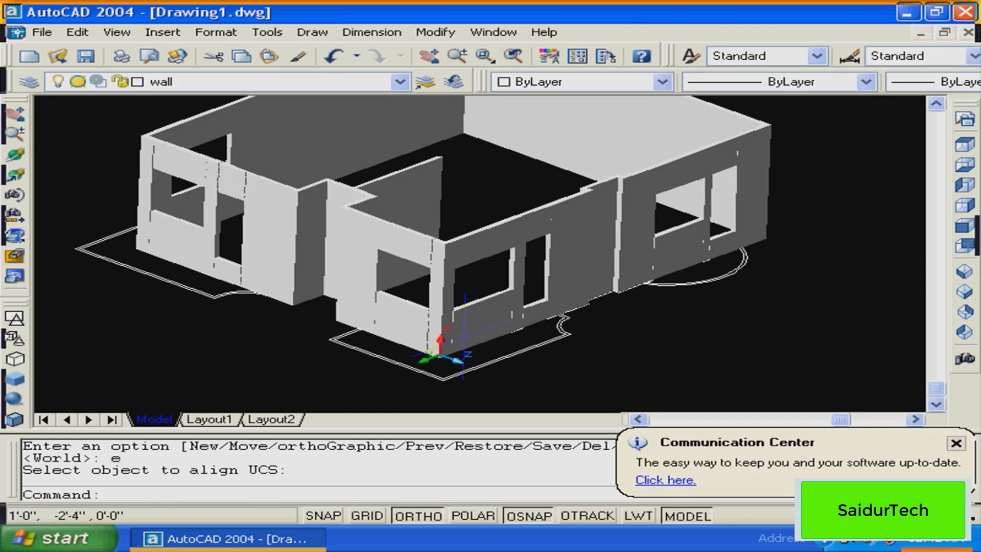
key("Escape")
Copy the three balcony outlines 12' straight up to the level of the wall tops
type("c")
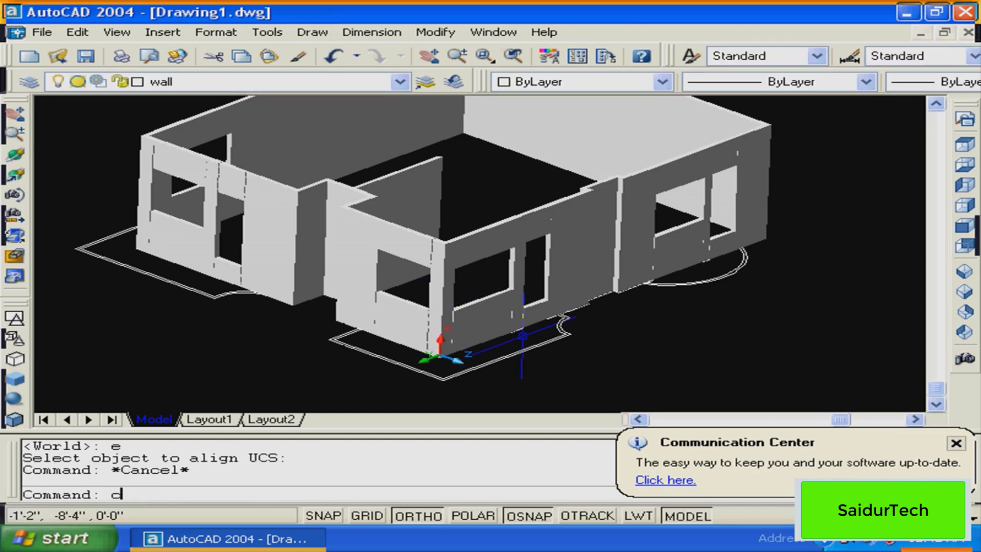
type("o")
key("Return")
left_click(688, 285)
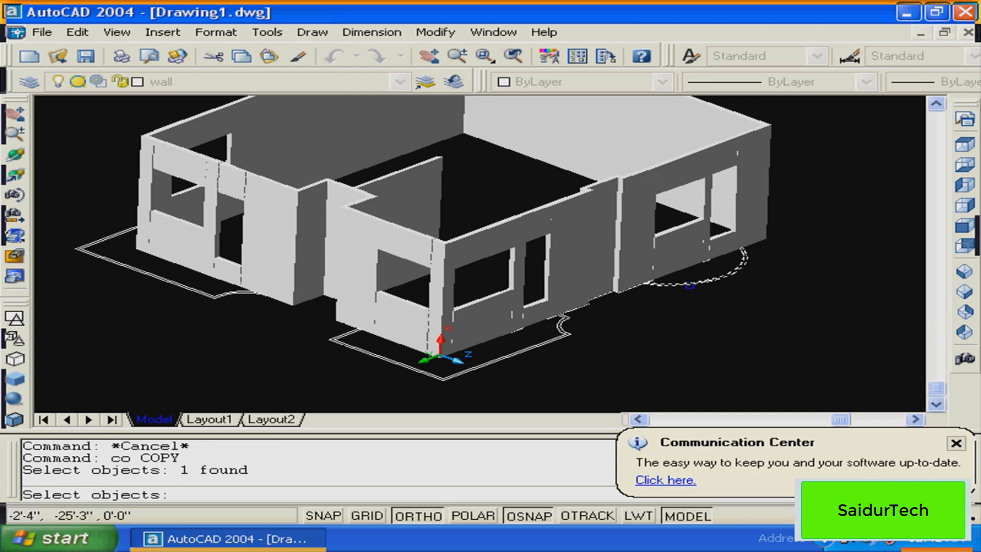
left_click(345, 356)
left_click(220, 294)
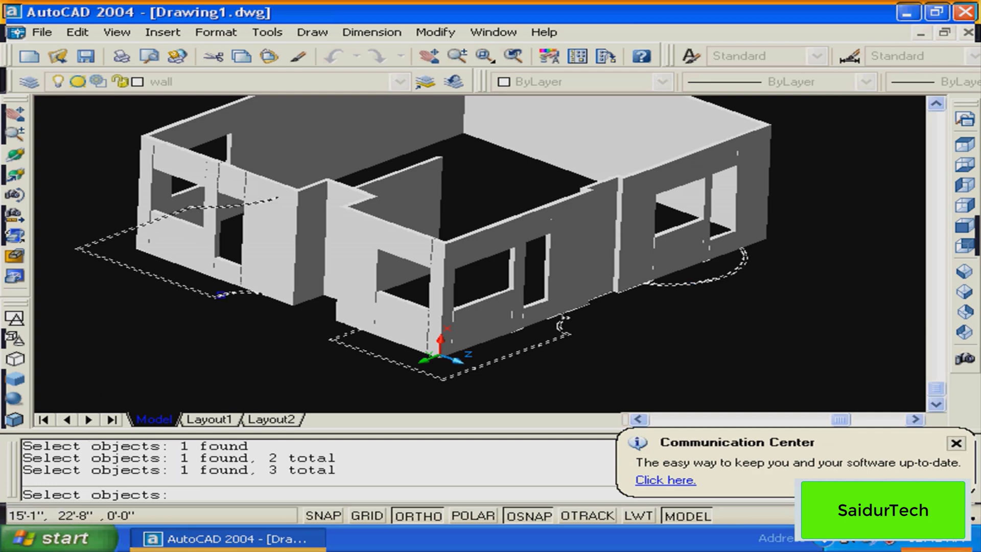
key("Return")
left_click(634, 374)
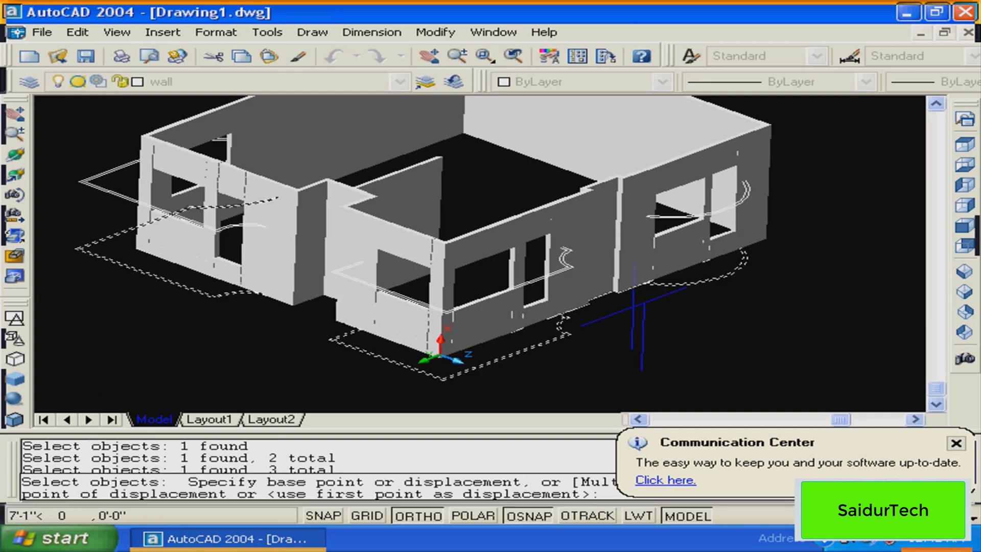
type("12")
key("Return")
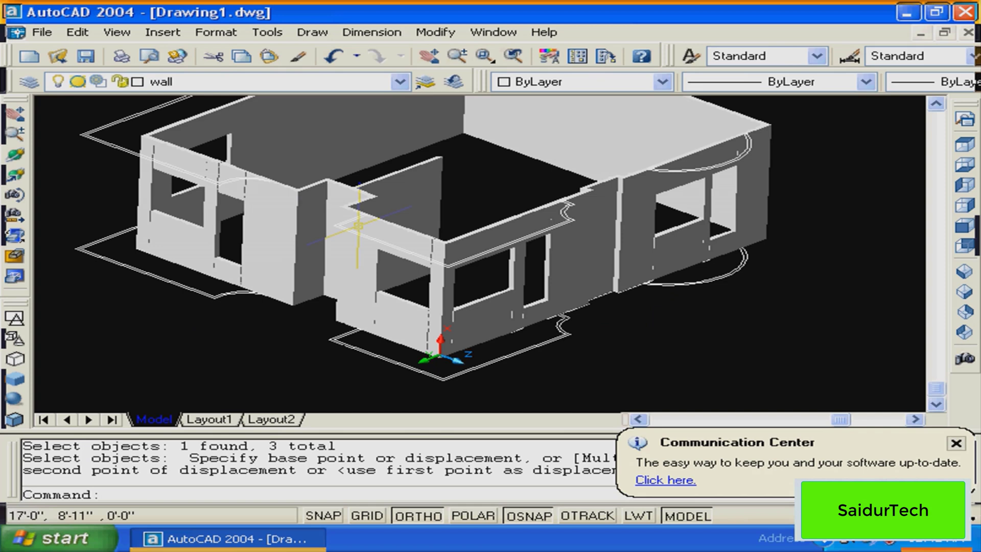
Extrude the three balcony outlines at the building's base 2' high with no taper
key("Escape")
type("ext")
key("Return")
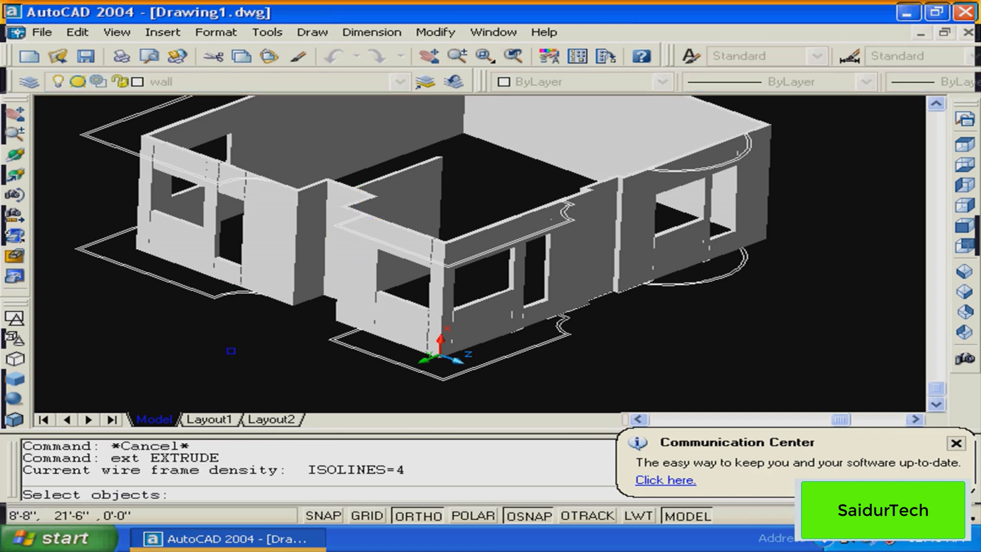
left_click(694, 284)
left_click(507, 355)
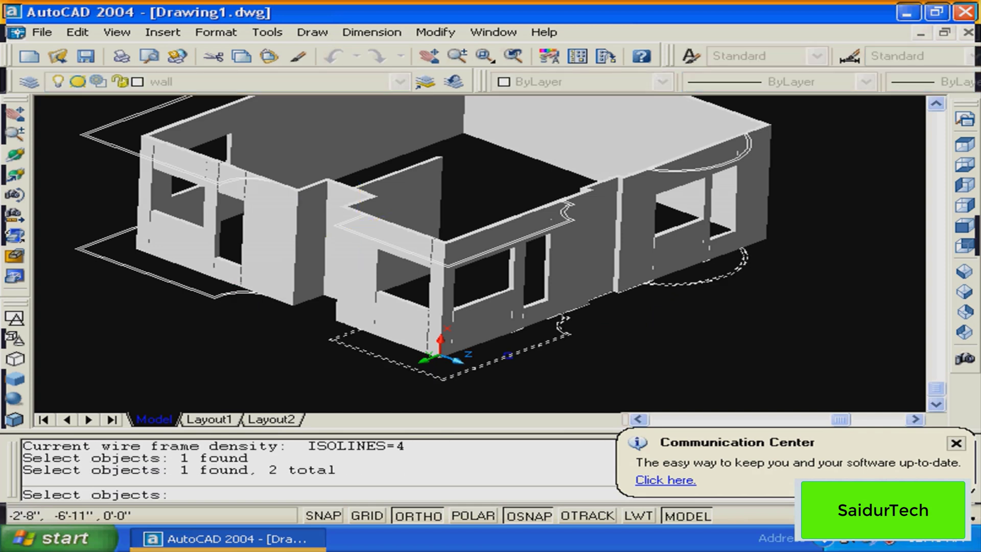
left_click(225, 295)
key("Return")
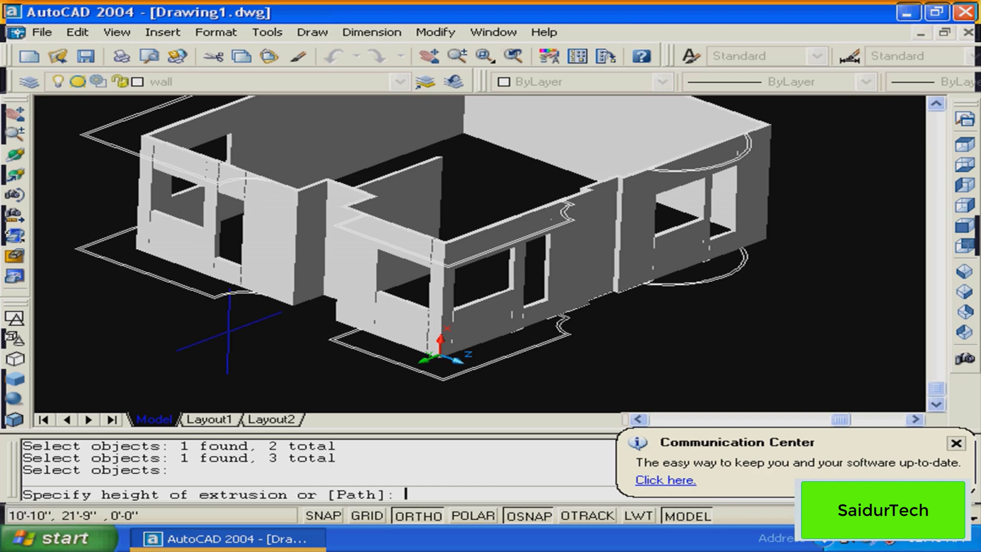
type("2'")
key("Return")
key("Return")
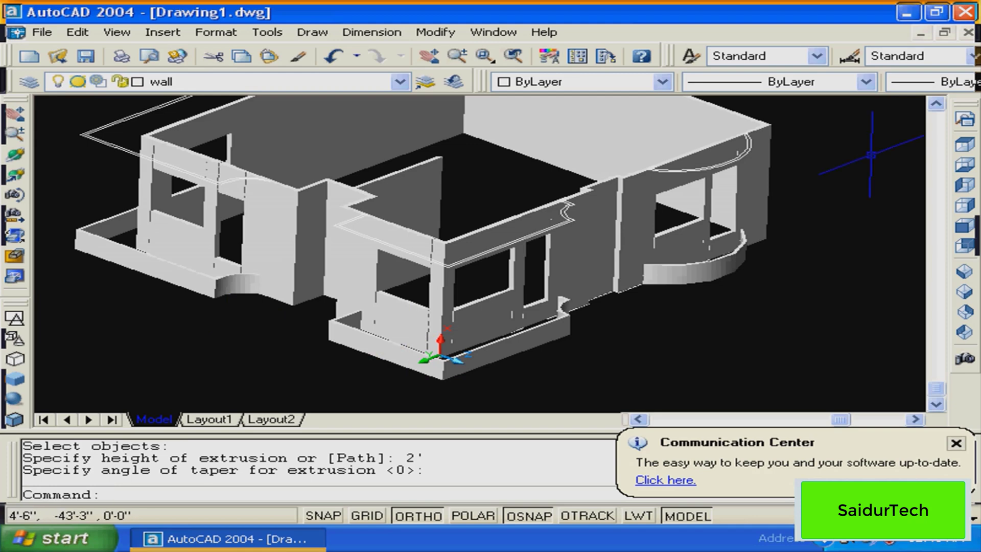
Orbit around the building and examine the extruded balcony walls and the outlines above them
left_click(23, 153)
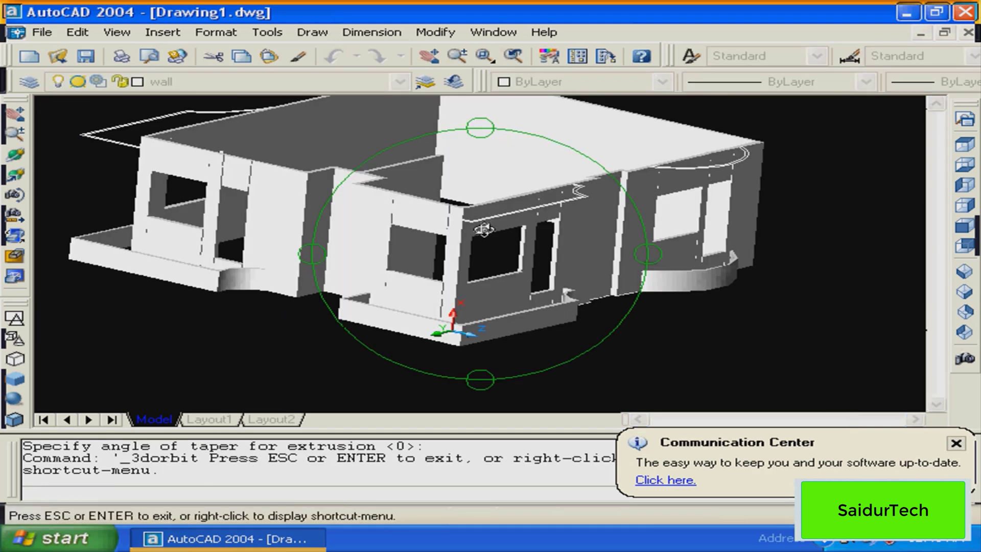
left_click_drag(484, 229, 433, 259)
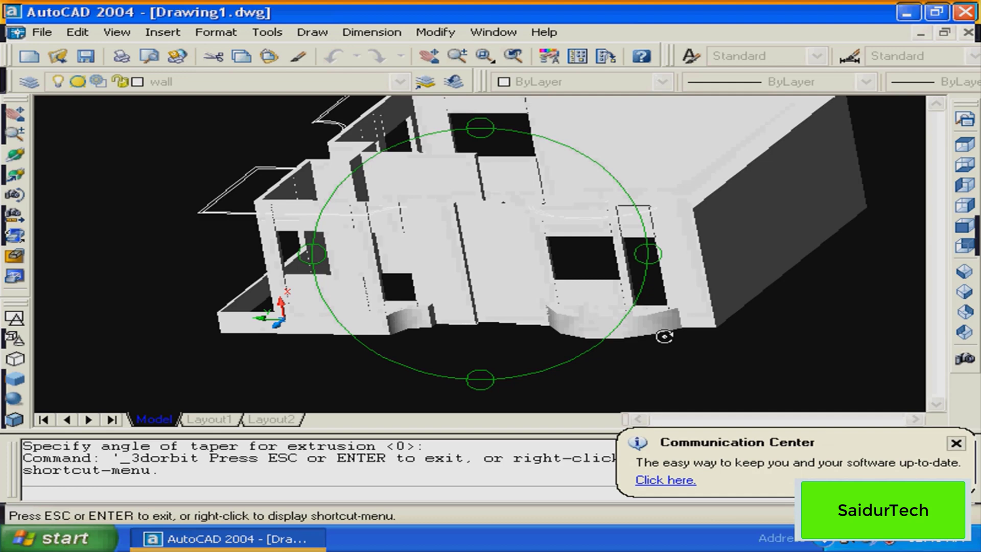
left_click_drag(664, 336, 513, 316)
middle_click_drag(514, 316, 477, 308)
left_click_drag(478, 308, 562, 307)
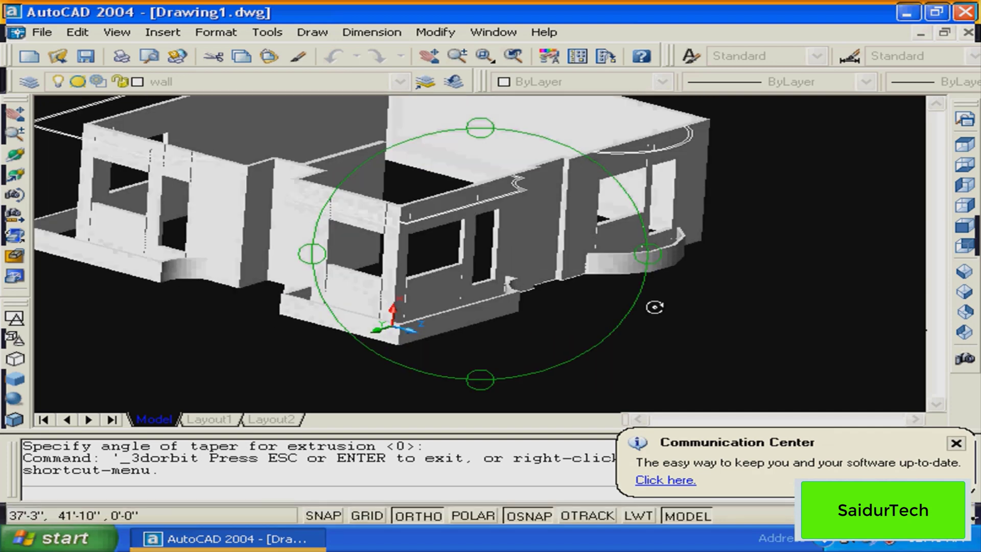
key("Escape")
left_click(526, 308)
middle_click_drag(526, 308, 486, 306)
key("Escape")
key("Escape")
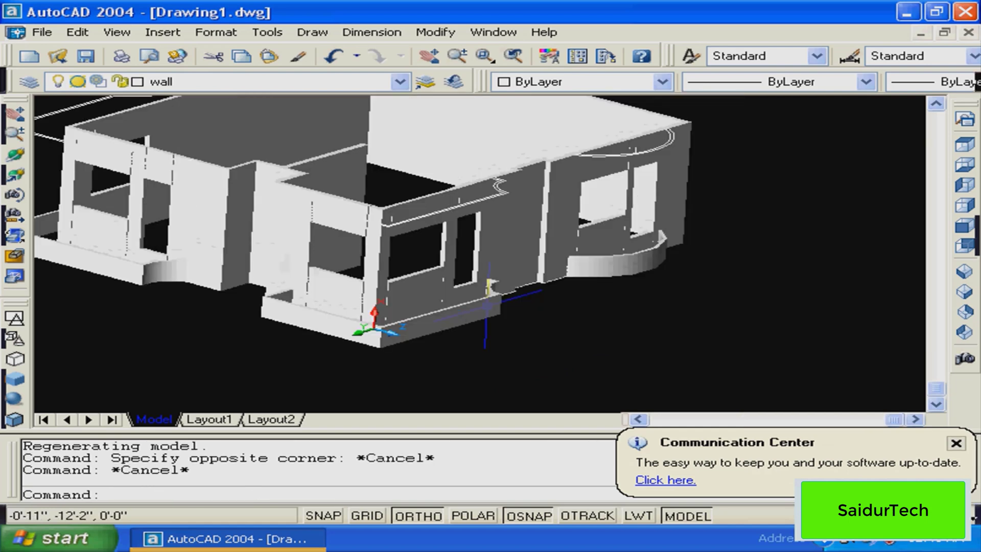
middle_click(366, 270, "shift")
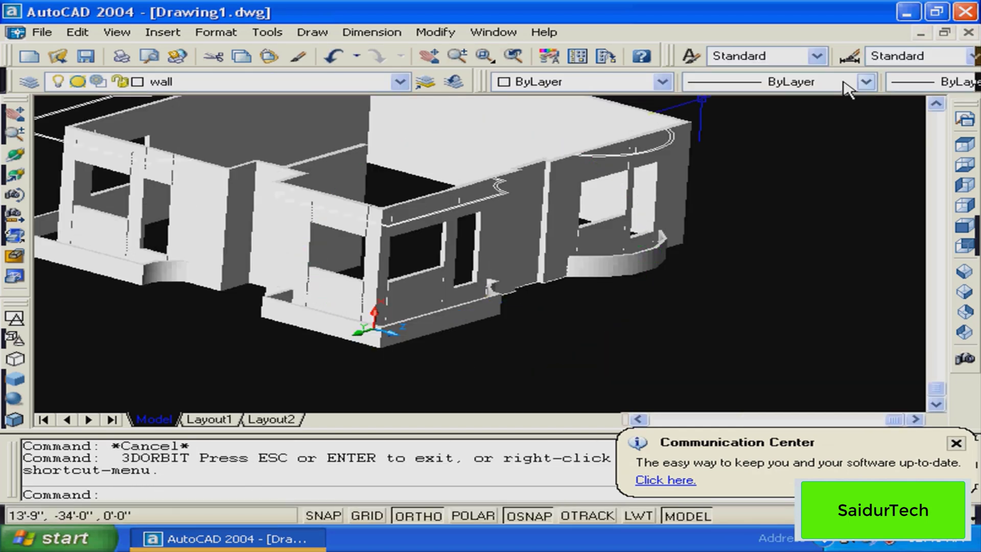
Switch to the top view in 2D wireframe and zoom in on the curved balcony
left_click(964, 145)
middle_click_drag(534, 235, 462, 297)
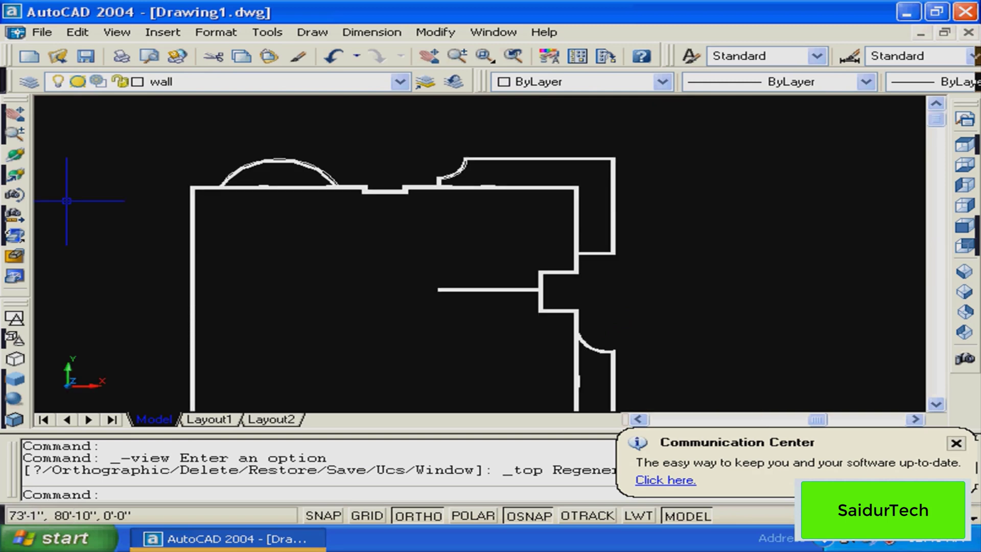
left_click(16, 320)
mouse_move(408, 234)
middle_mouse_down()
mouse_move(474, 219)
mouse_move(354, 230)
mouse_move(439, 204)
mouse_move(519, 220)
mouse_move(496, 220)
middle_mouse_up()
type("z")
key("Return")
left_click(569, 137)
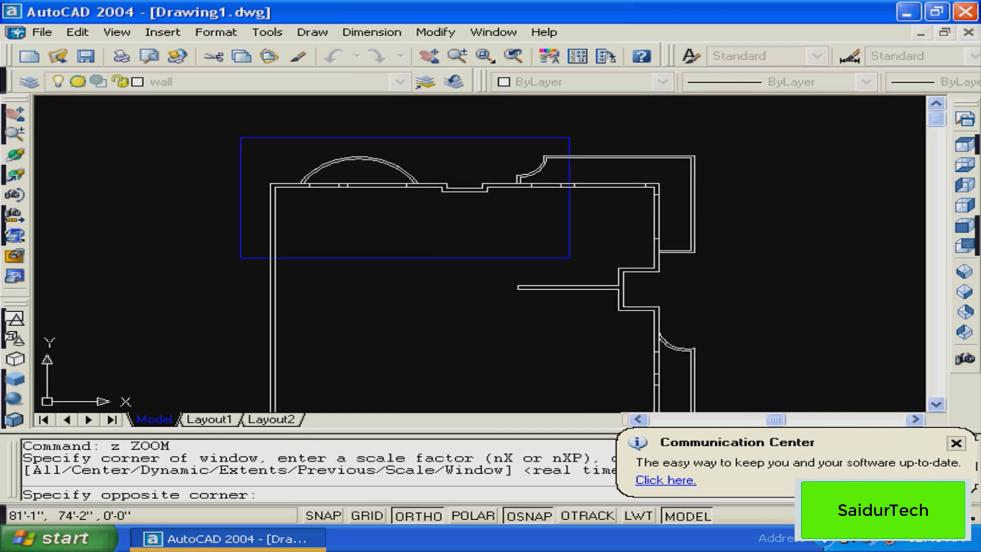
left_click(241, 258)
mouse_move(394, 227)
middle_mouse_down()
mouse_move(522, 227)
mouse_move(473, 248)
mouse_move(461, 270)
middle_mouse_up()
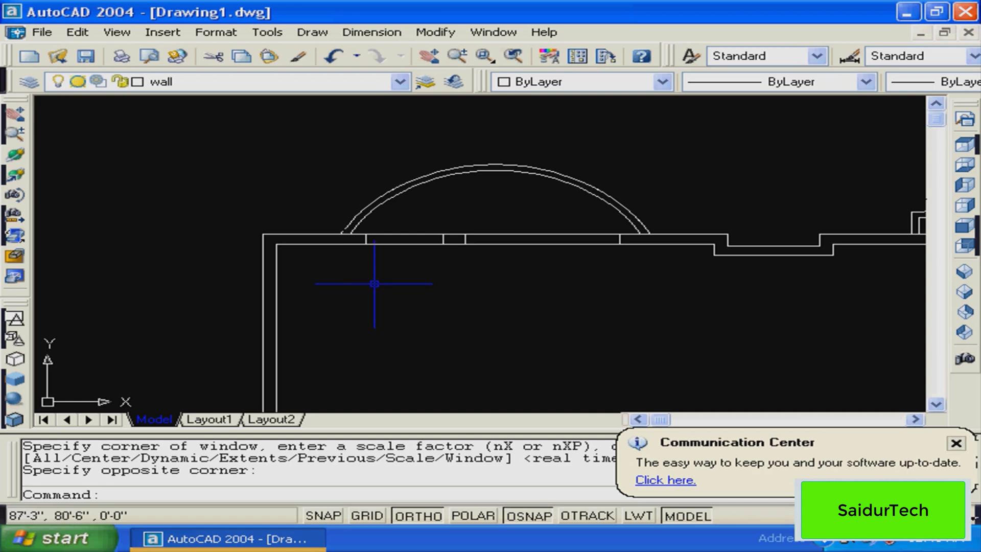
Start a polyline at the outer wall corner and run it along the wall to the curved balcony's near end
key("Escape")
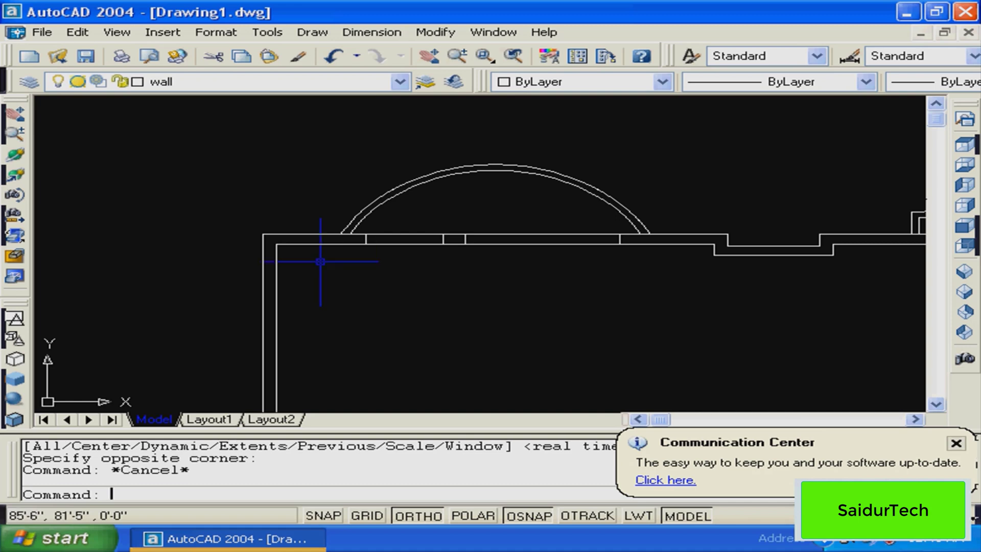
type("pl")
key("Return")
left_click(263, 234)
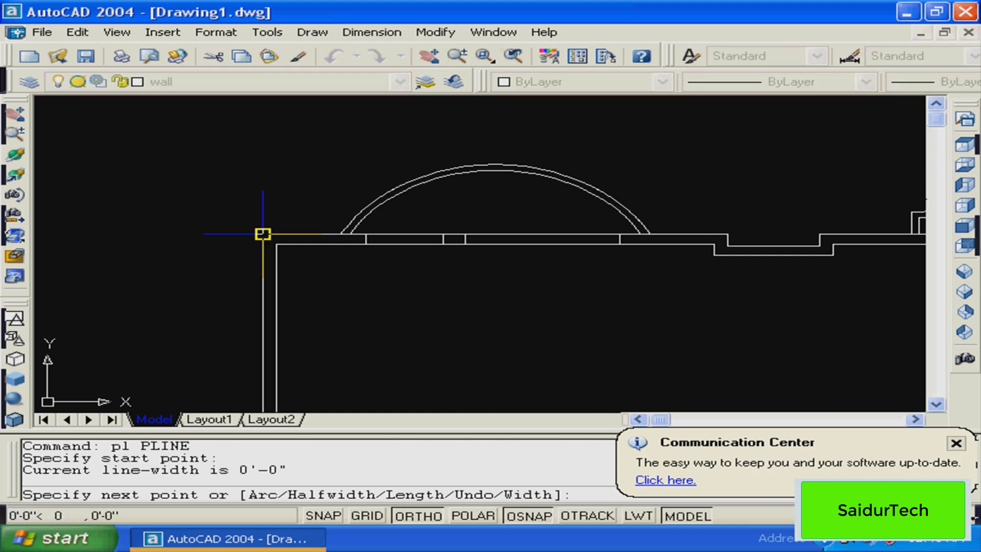
left_click(339, 234)
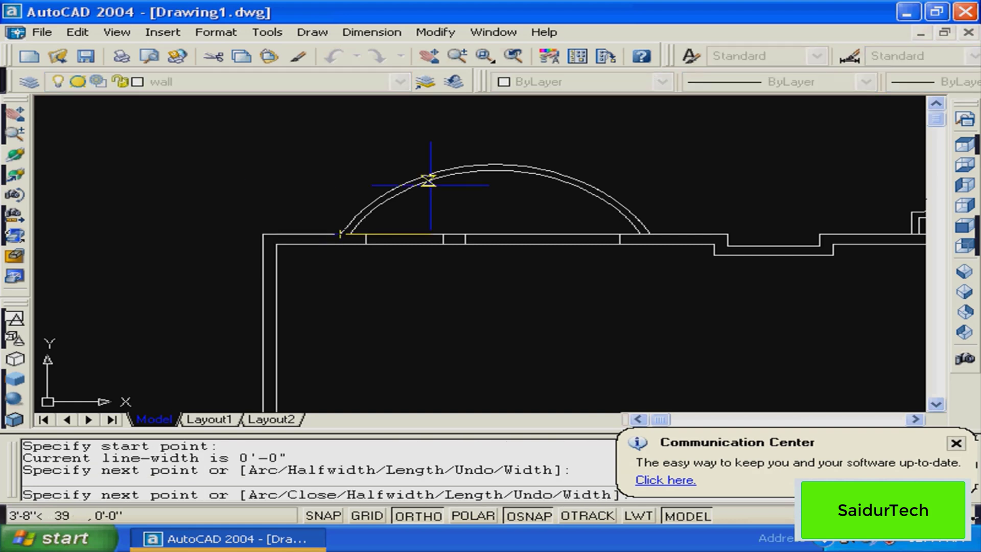
Add a three-point arc to the polyline along the outer edge of the curved bay on the upper wall
type("a")
key("Return")
type("s")
key("Return")
left_click(496, 164)
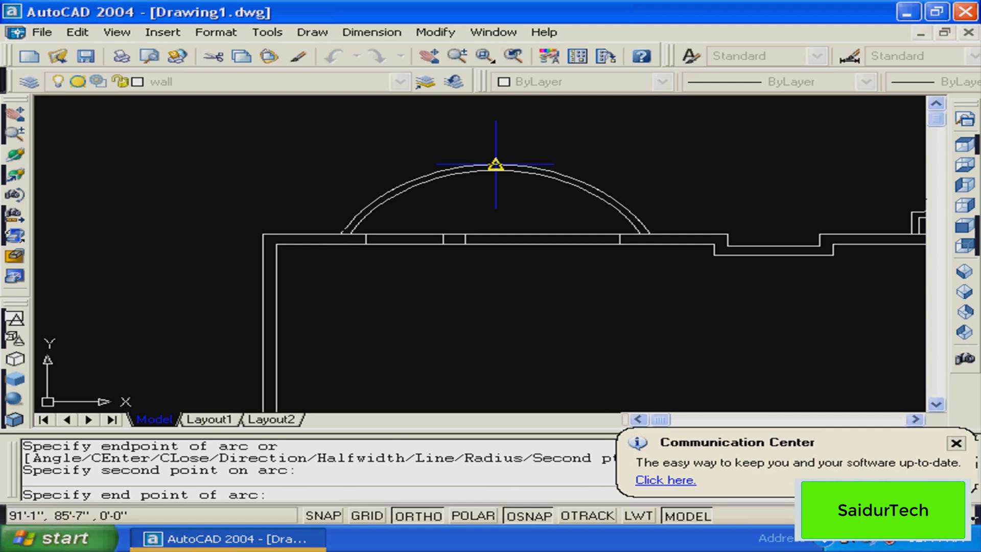
left_click(649, 234)
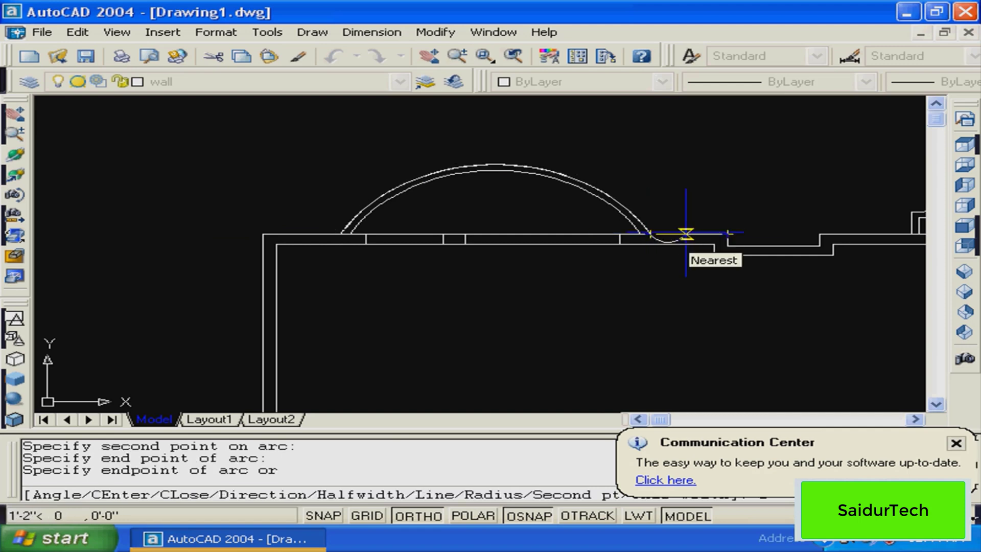
Continue the polyline with straight segments around the wall recess and up the short side of the upper-right balcony
type("l")
key("Return")
left_click(726, 244)
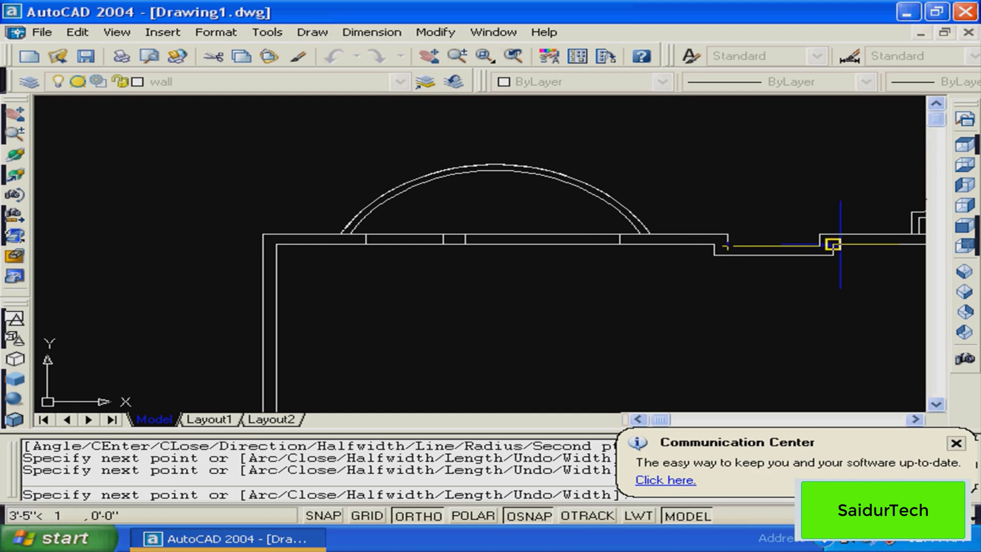
left_click(821, 245)
left_click(821, 235)
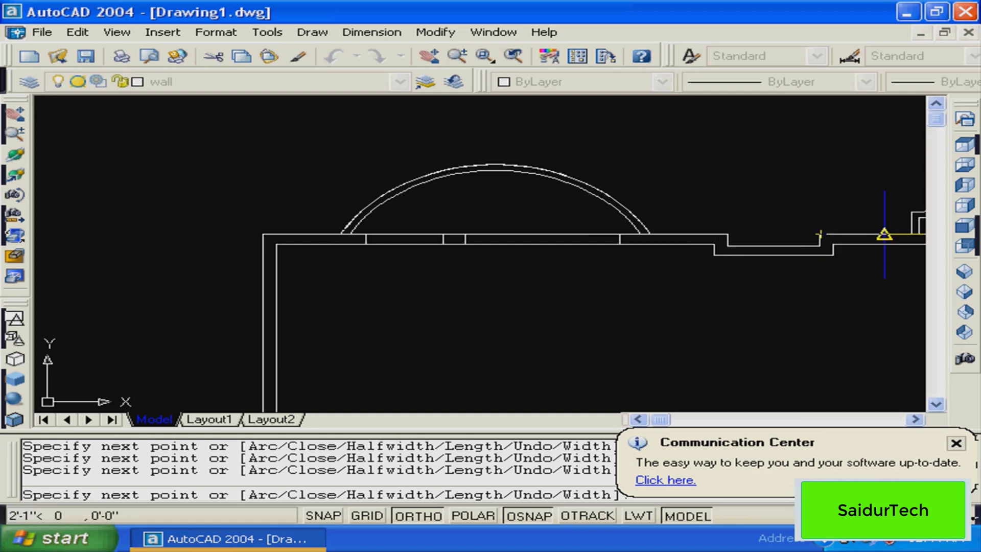
middle_click_drag(884, 235, 512, 243)
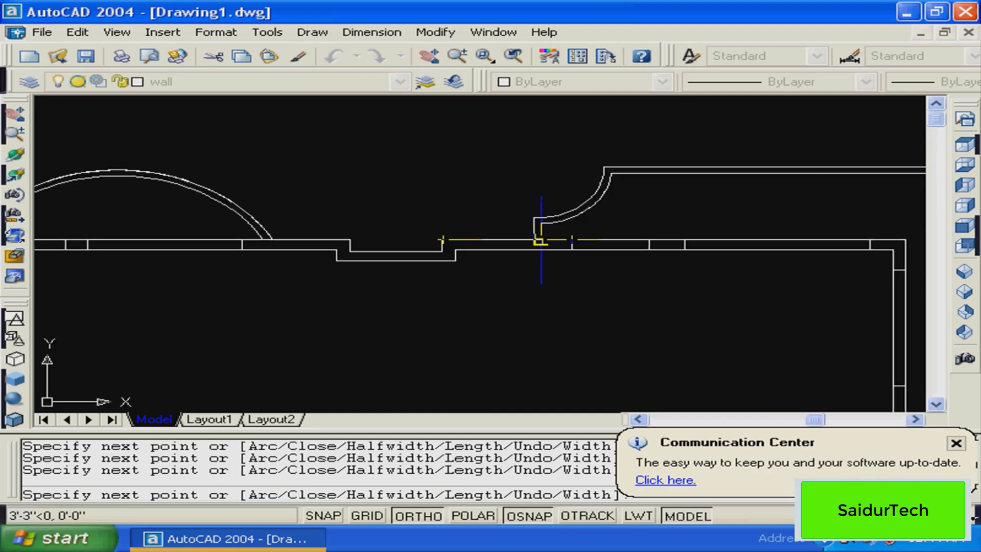
left_click(536, 240)
left_click(534, 217)
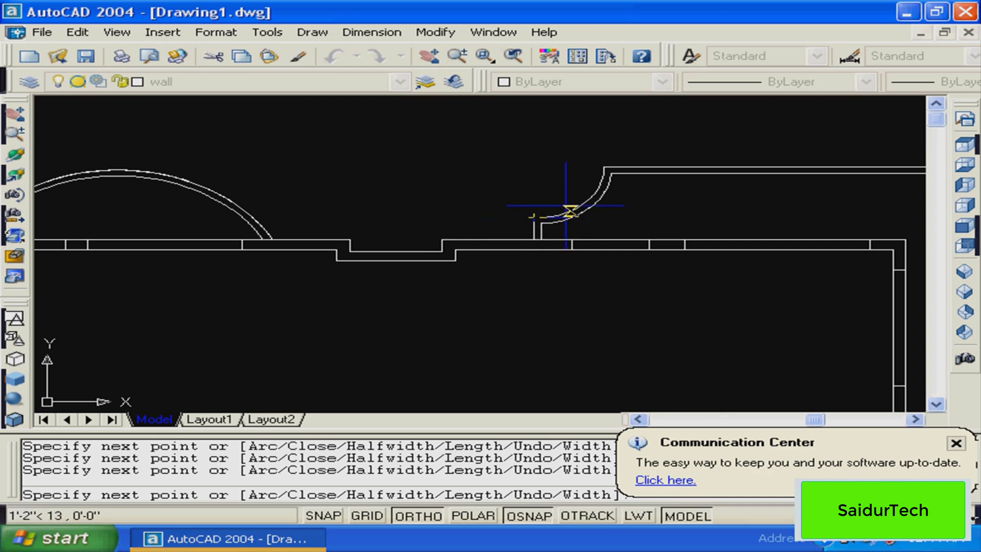
Add a three-point arc along the outer edge of the upper-right balcony's concave corner
type("a")
key("Return")
type("s")
key("Return")
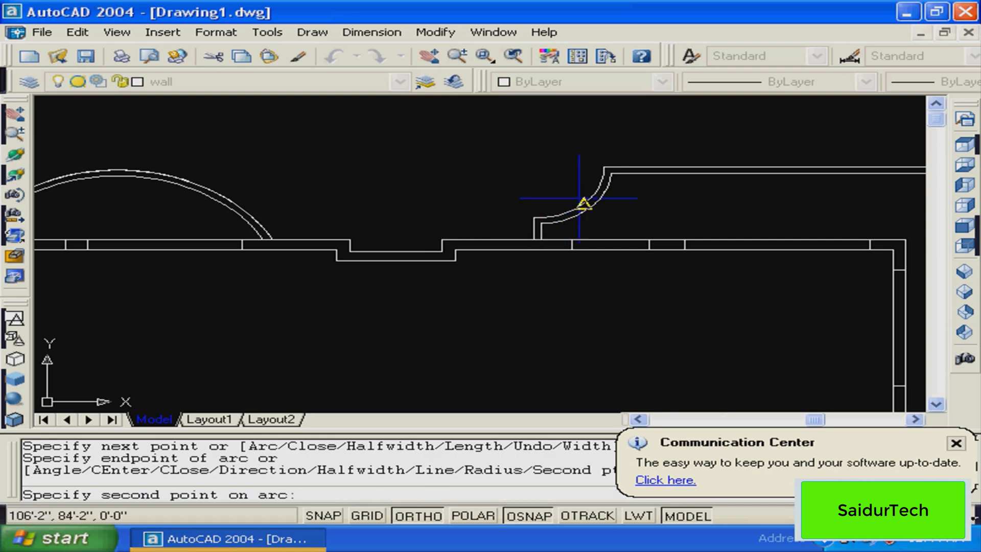
left_click(578, 198)
left_click(596, 164)
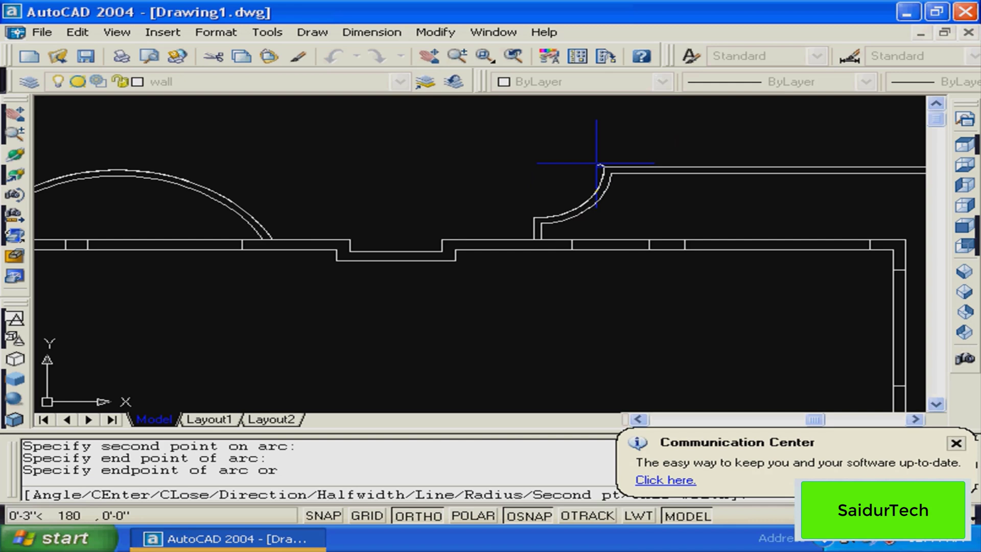
Trace the upper-right balcony's straight outer edges with line segments back to the building's right wall
type("l")
key("Return")
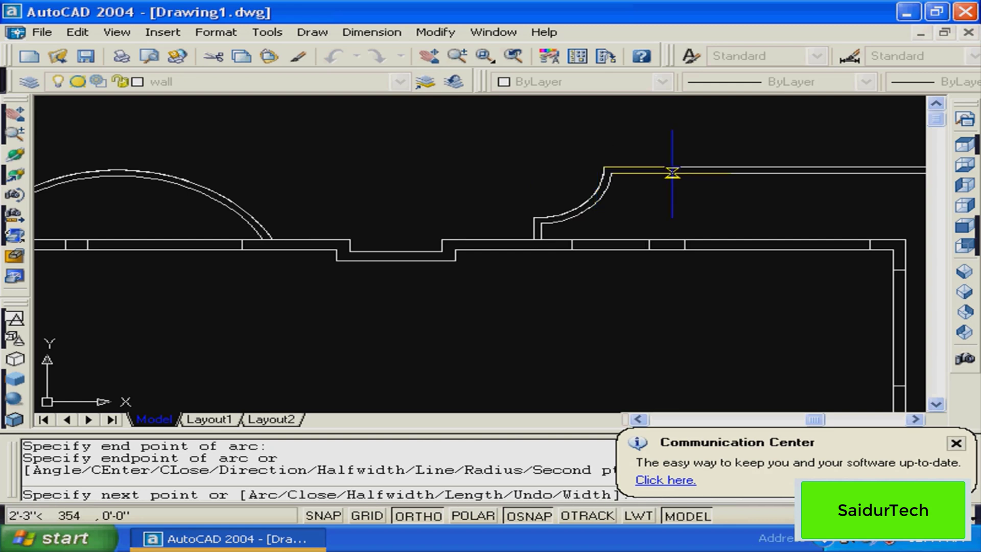
middle_click_drag(672, 173, 225, 185)
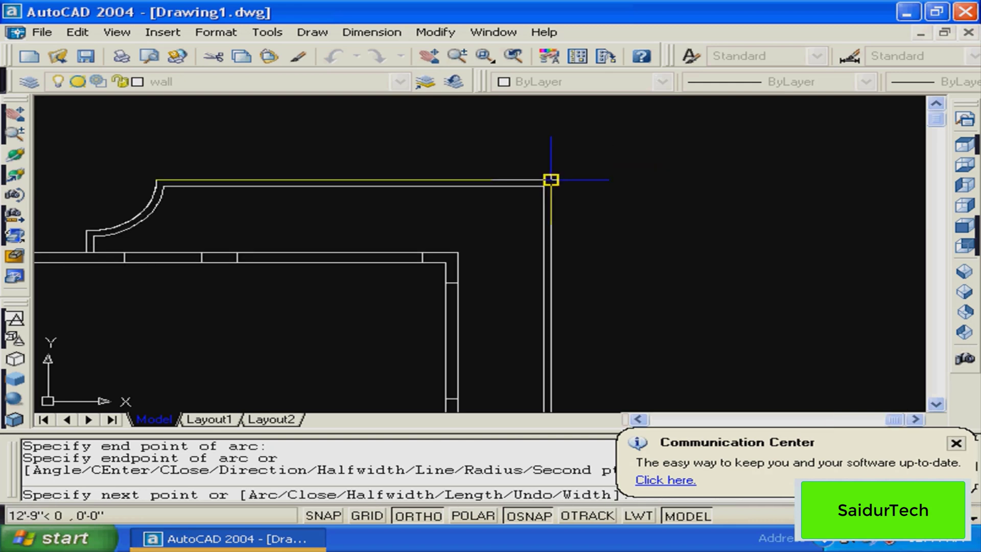
left_click(550, 180)
middle_click_drag(551, 301, 538, 146)
left_click(537, 271)
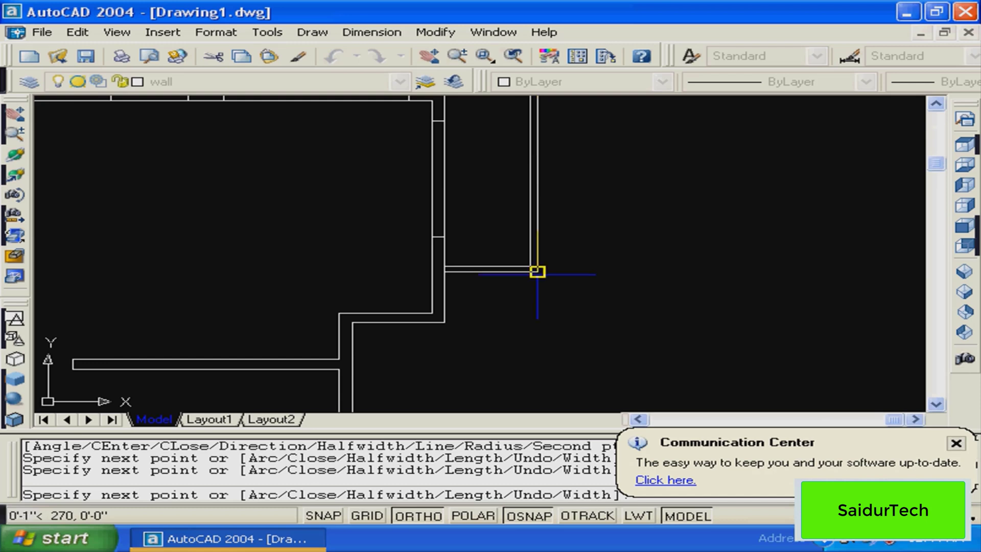
left_click(444, 272)
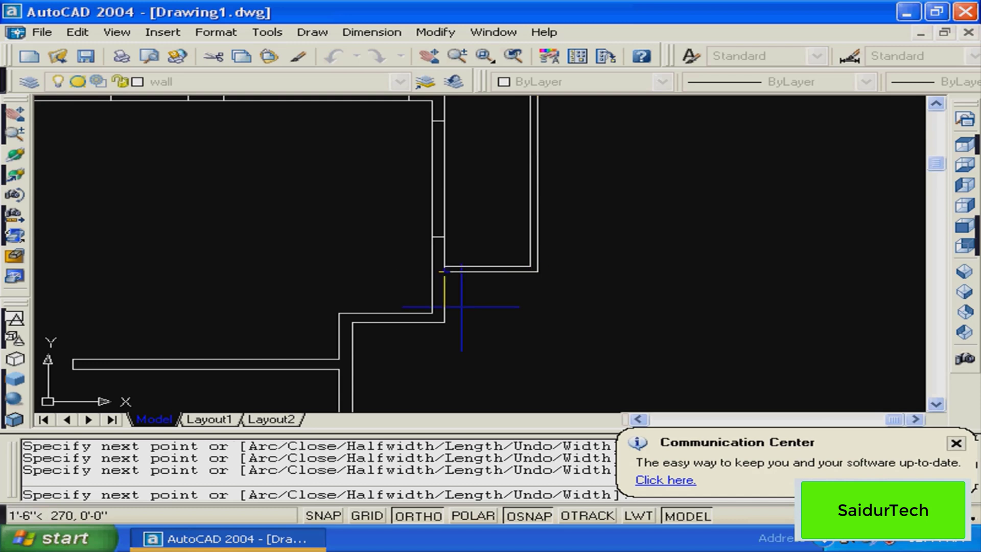
Continue the polyline around the notch in the right wall to the start of the lower balcony's curve
middle_click_drag(444, 322, 500, 207)
left_click(500, 207)
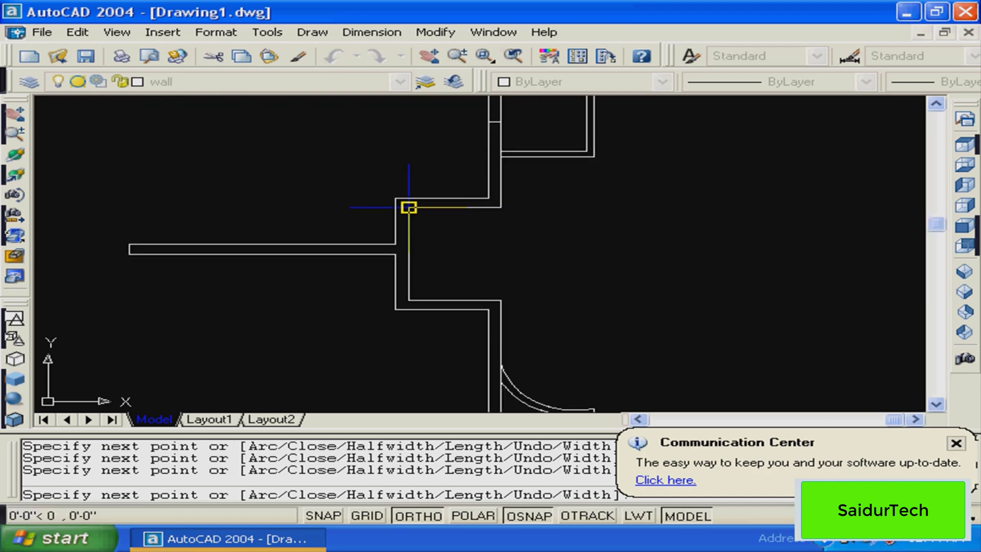
left_click(409, 301)
middle_click_drag(500, 300, 463, 118)
left_click(451, 186)
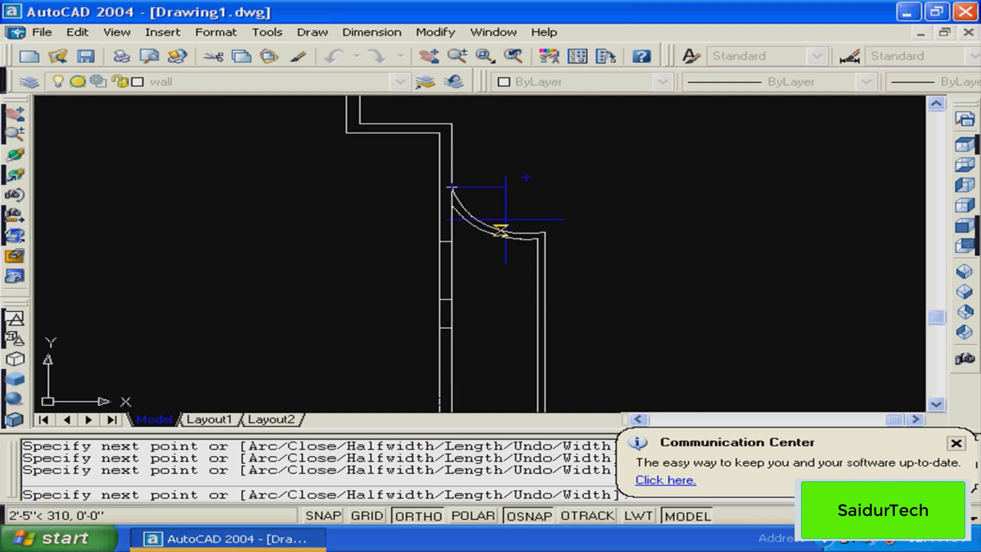
Add a three-point arc along the lower-right balcony's upper curve, ending at its outer corner
type("a")
key("Return")
type("s")
key("Return")
left_click(512, 233)
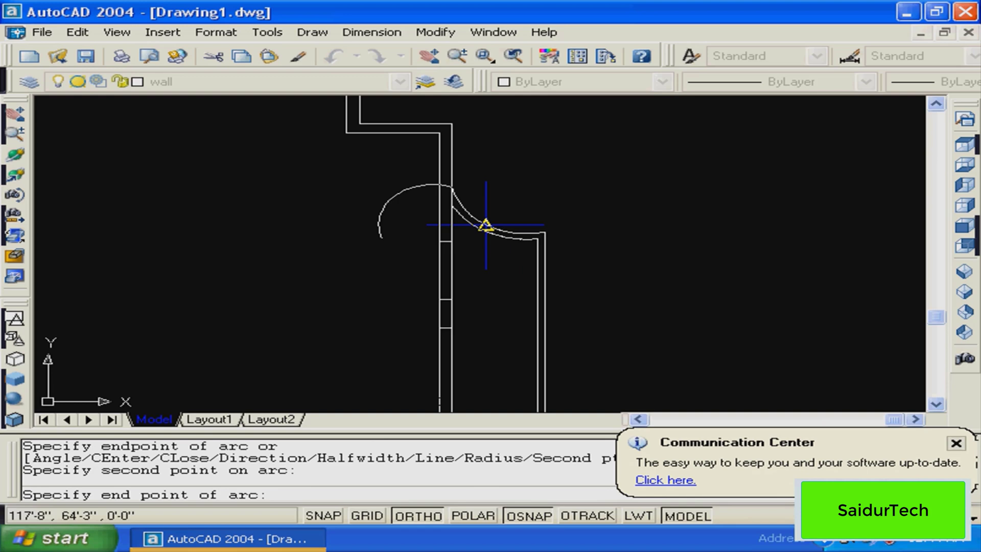
left_click(545, 231)
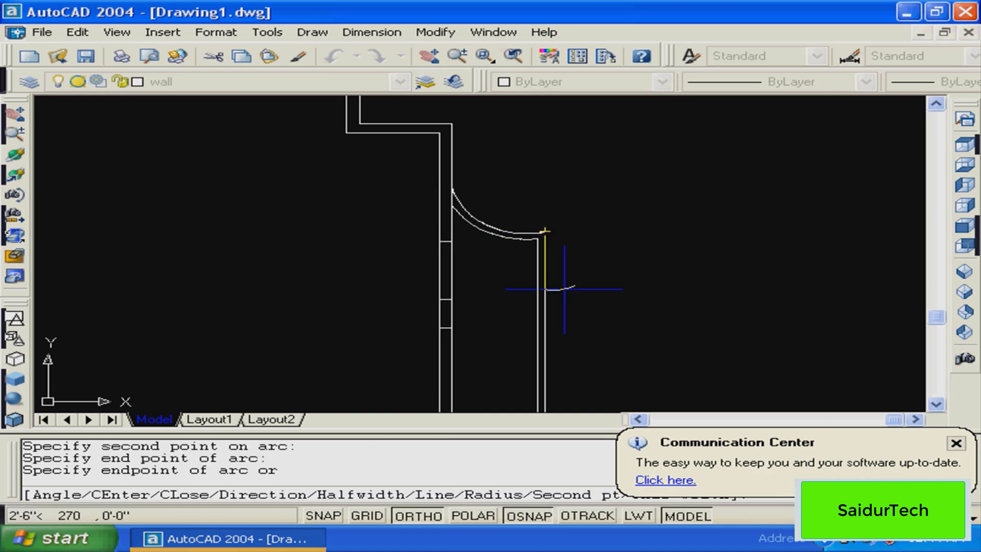
Trace the lower-right balcony's right and bottom outer edges with line segments to the start of its bottom curve
type("l")
key("Return")
middle_click_drag(546, 404, 515, 309)
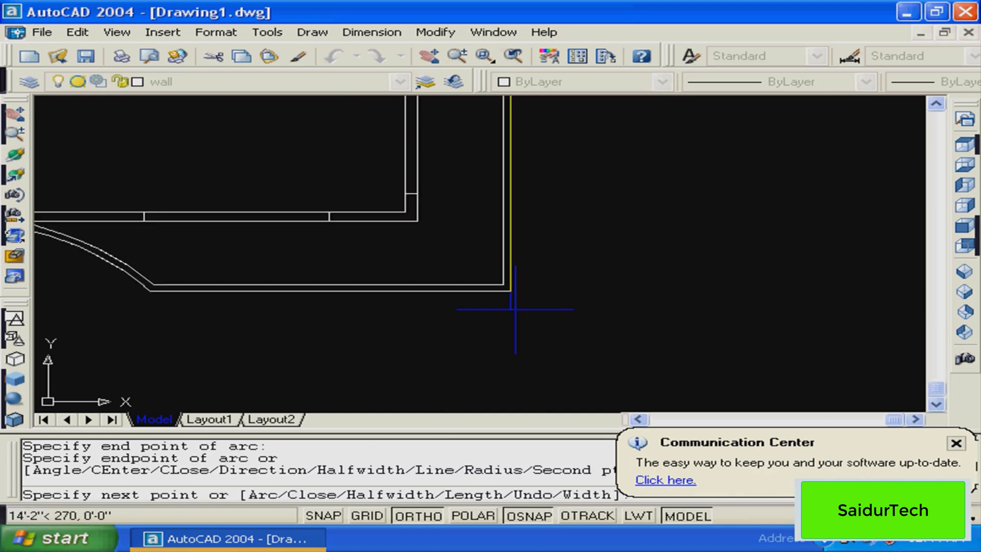
left_click(515, 309)
middle_click_drag(346, 313, 567, 270)
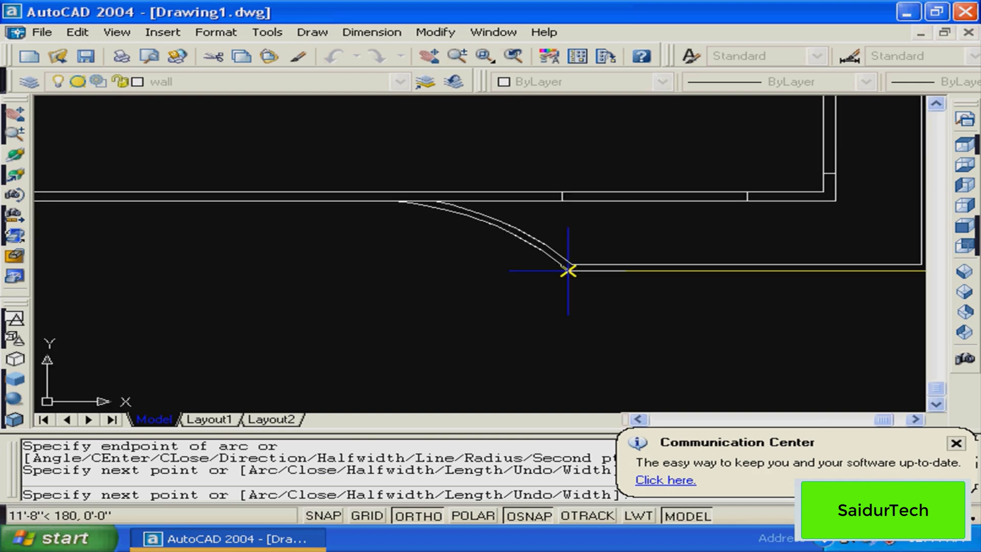
left_click(569, 277)
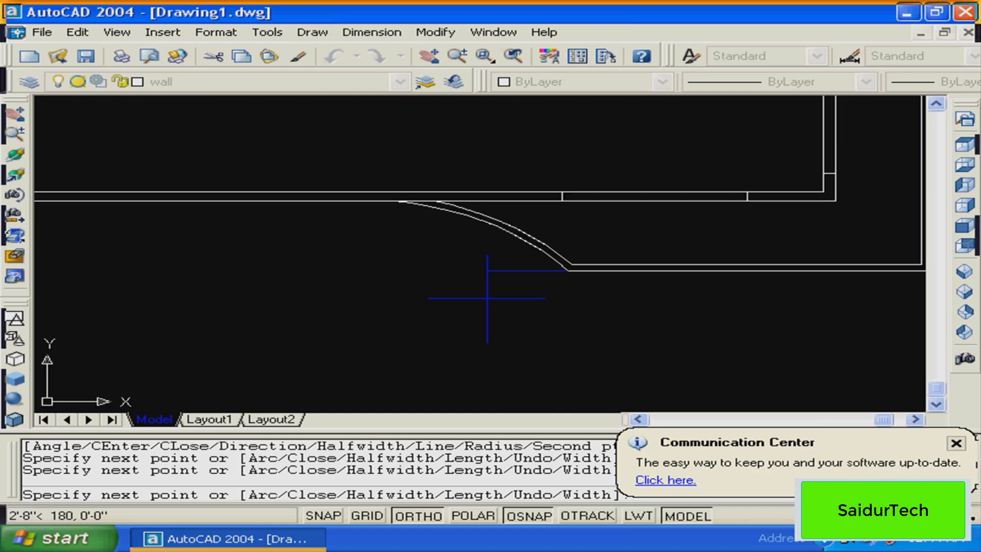
Add a three-point arc along the lower-right balcony's bottom curve, ending on the building's lower wall
type("a")
key("Return")
type("s")
key("Return")
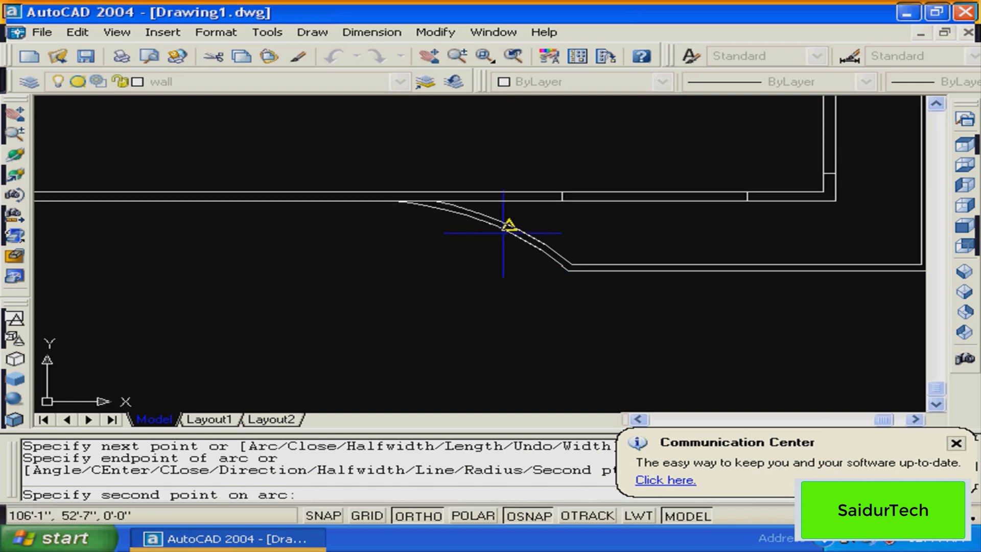
left_click(489, 231)
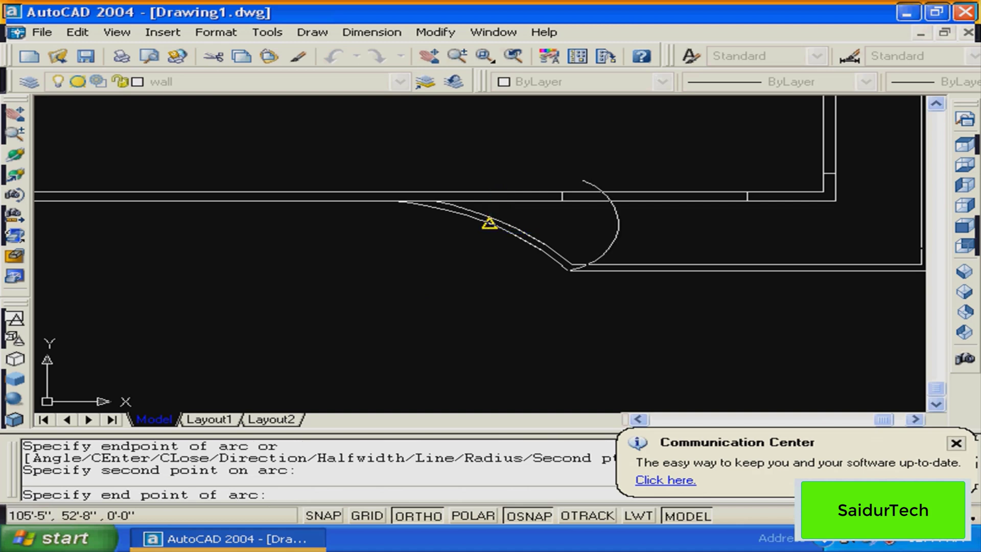
left_click(393, 200)
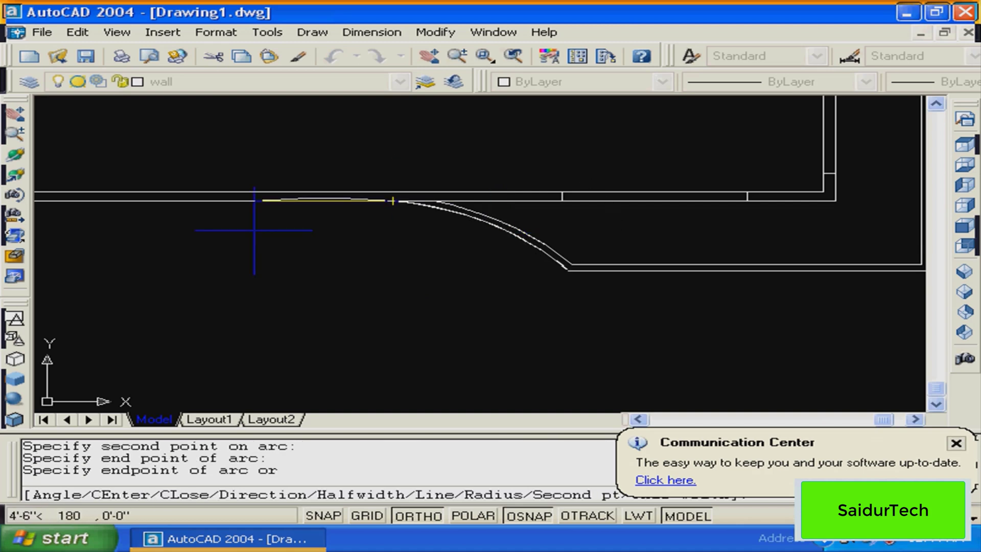
Finish the polyline with line segments along the lower and left outer walls to the building's upper-left corner
middle_click_drag(254, 231, 435, 265)
type("l")
key("Return")
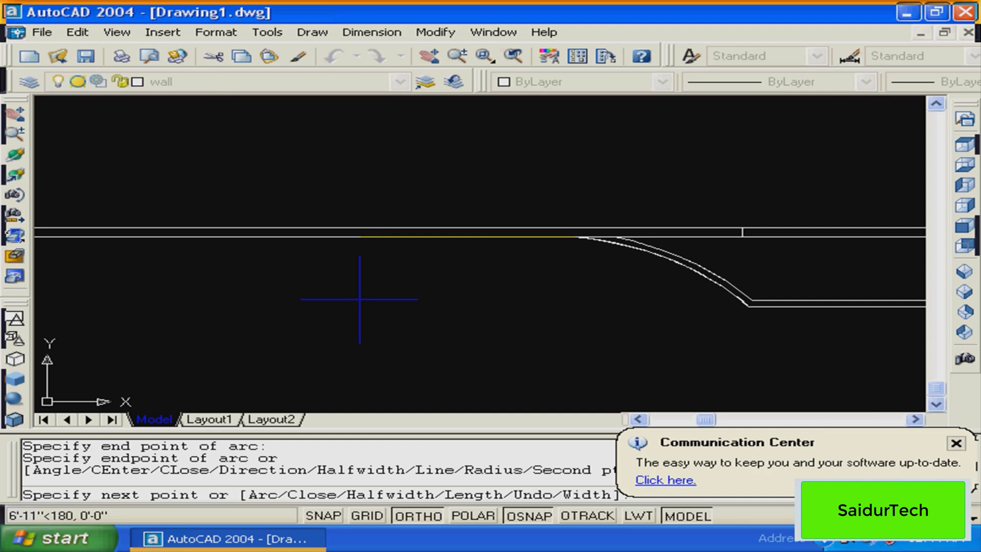
middle_click_drag(102, 236, 355, 221)
left_click(378, 221)
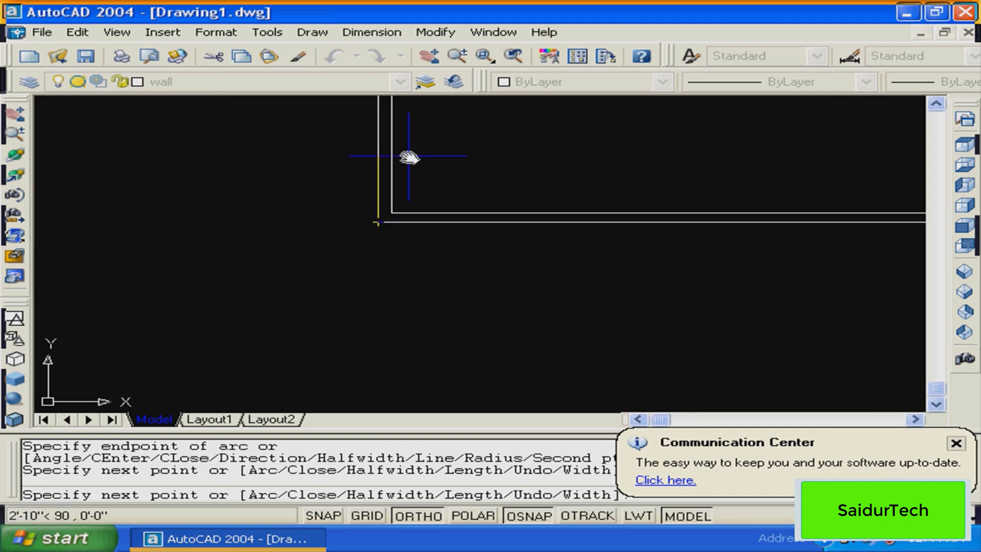
mouse_move(409, 157)
middle_mouse_down()
mouse_move(430, 297)
mouse_move(419, 267)
middle_mouse_up()
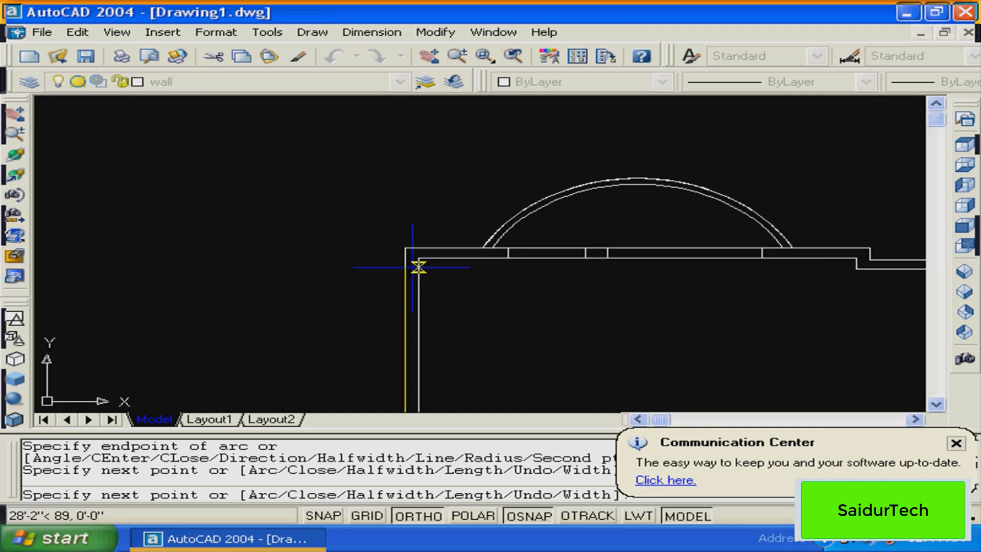
left_click(405, 248)
key("Return")
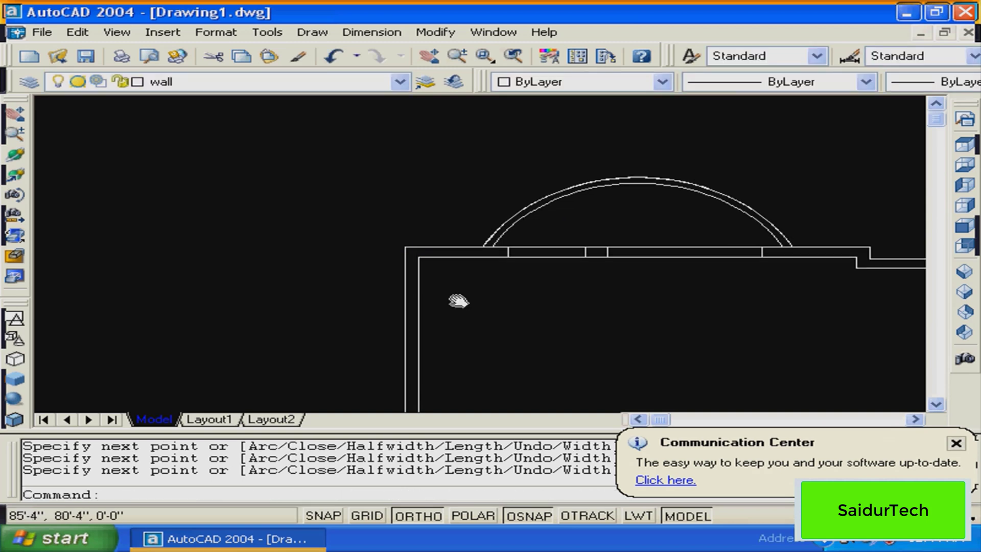
Move the traced outline by its upper-left corner to an empty area left of the floor plan
middle_click_drag(458, 301, 510, 221)
type("m")
key("Return")
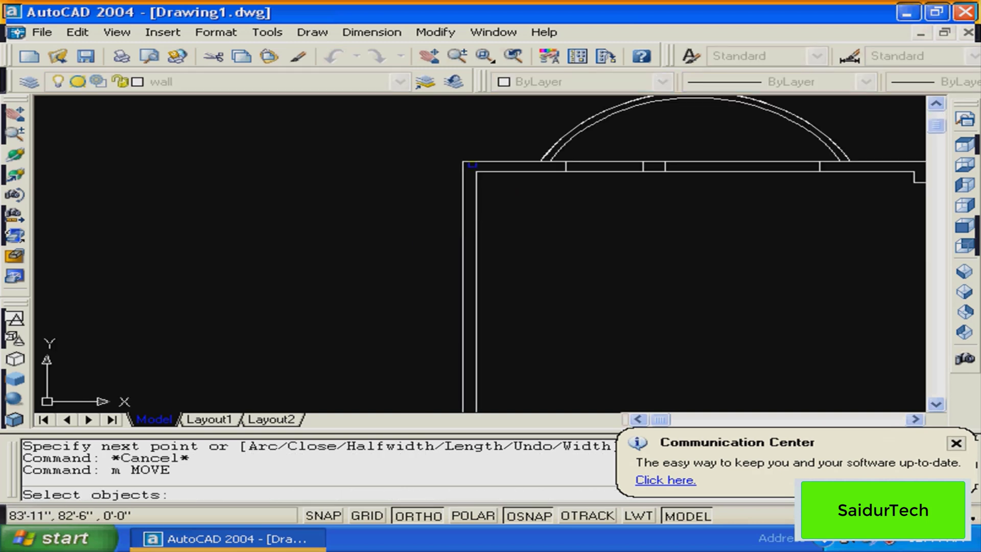
left_click(471, 163)
key("Return")
left_click(461, 162)
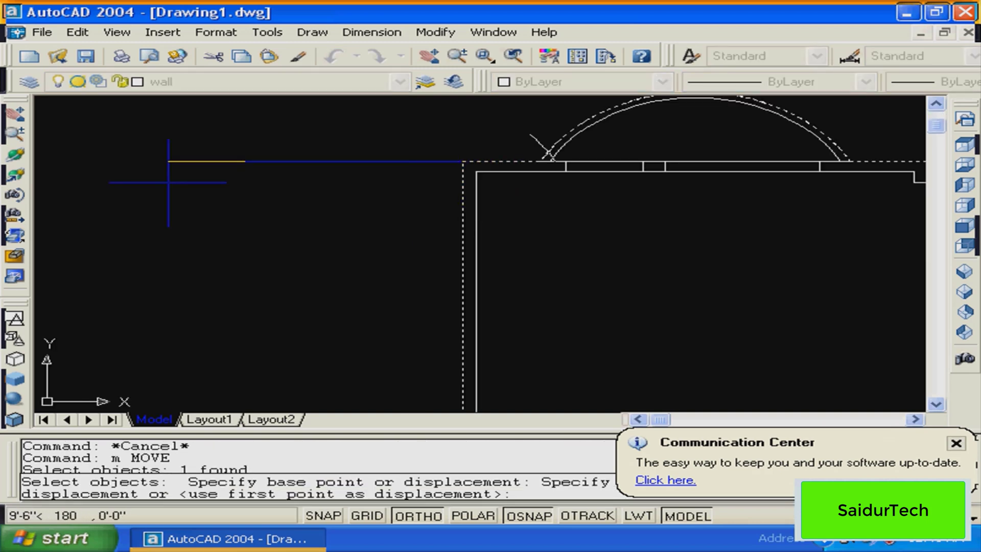
mouse_move(169, 182)
middle_mouse_down()
mouse_move(406, 193)
mouse_move(510, 185)
middle_mouse_up()
scroll(399, 192, "down", 5)
left_click(296, 251)
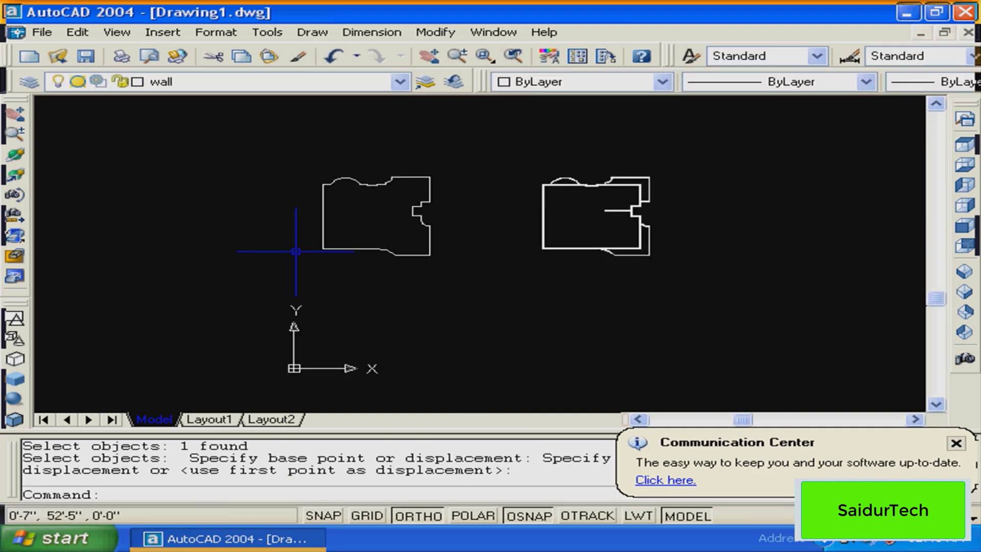
Examine the moved outline up close beside the floor plan
key("Escape")
type("z")
key("Return")
left_click(518, 115)
scroll(296, 137, "up", 3)
key("Escape")
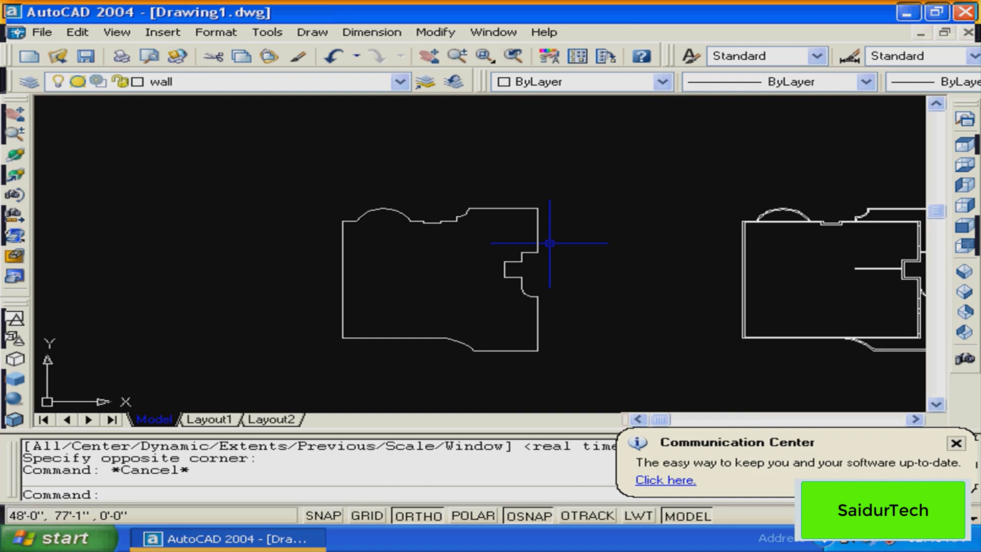
key("Escape")
middle_click_drag(549, 243, 530, 219)
type("o")
key("Return")
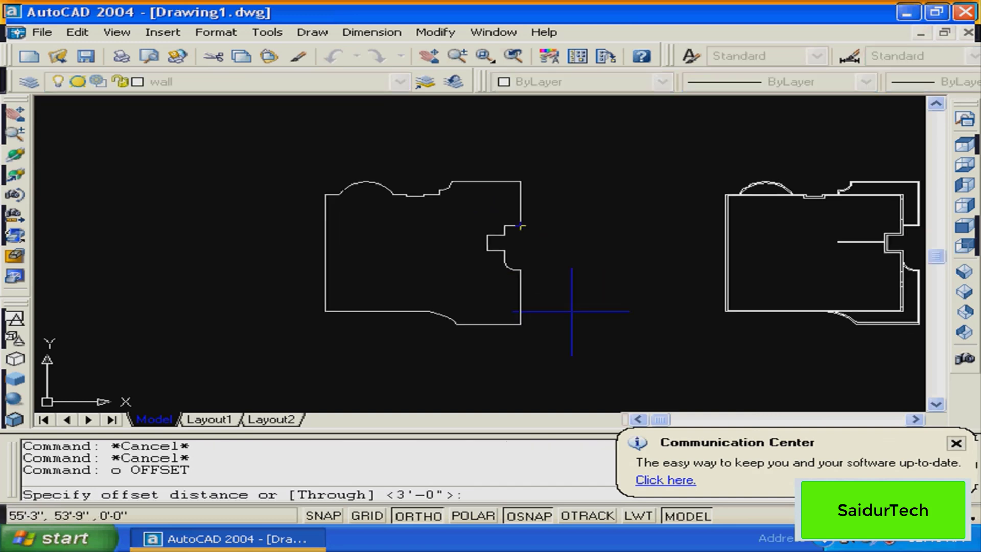
type("2")
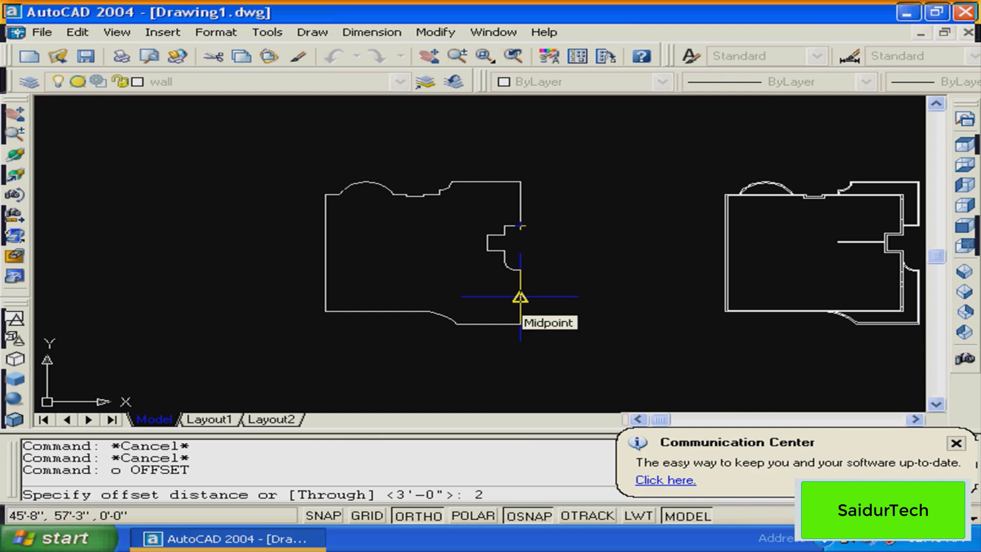
key("Escape")
type("1")
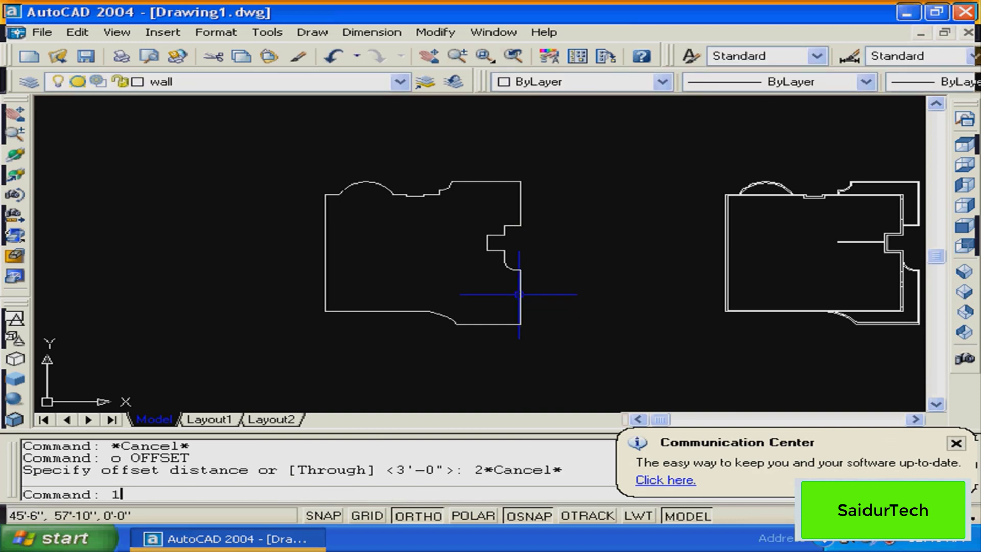
key("Escape")
key("Escape")
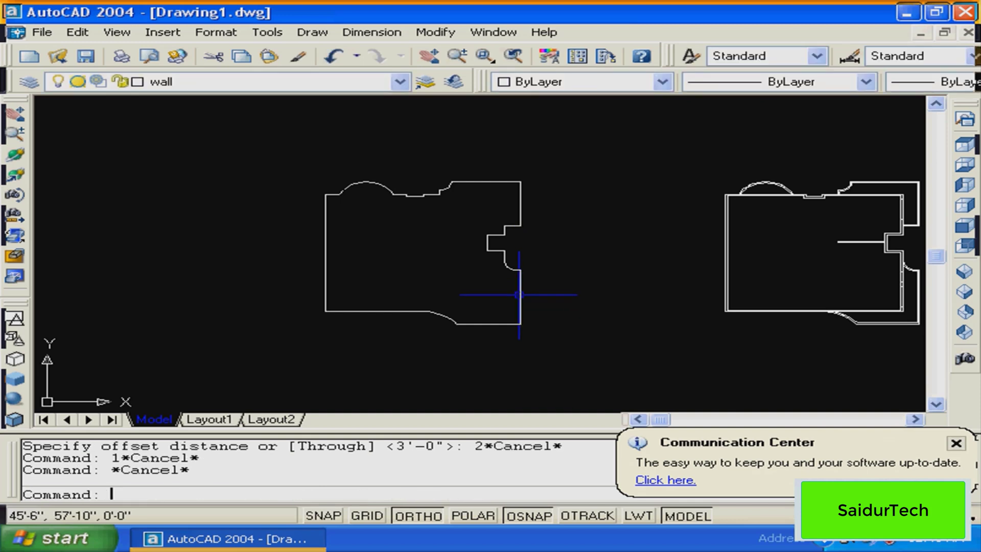
Offset the traced outline inward by 1
type("o")
key("Return")
type("1")
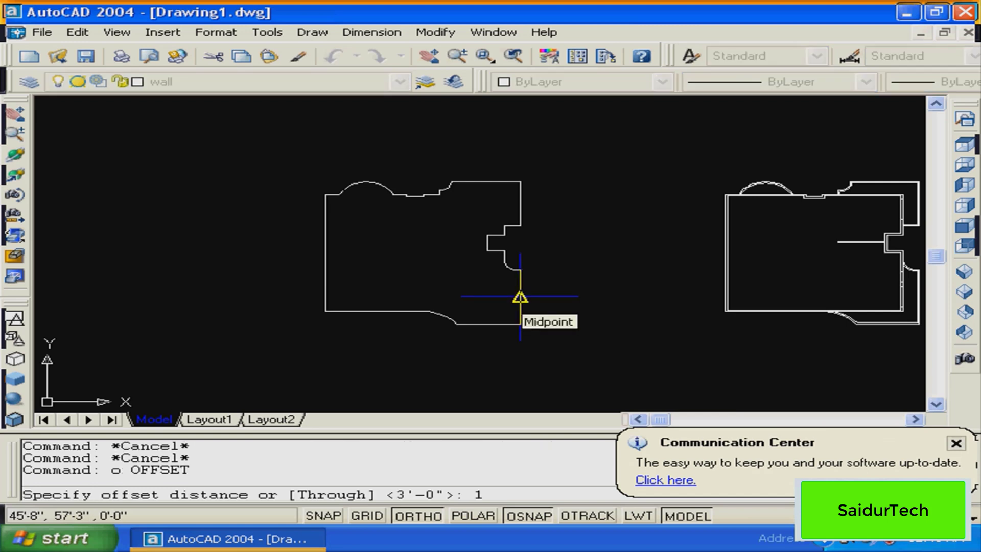
key("Return")
left_click(516, 260)
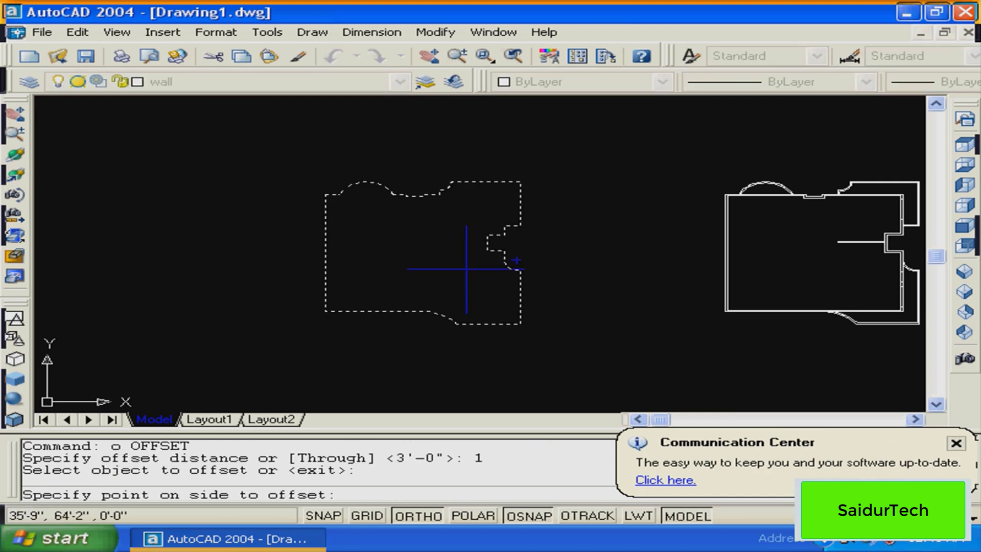
left_click(466, 268)
key("Escape")
Erase the original outer outline at the curved corner below the notch, keeping the inner offset copy
type("z")
key("Return")
left_click(556, 208)
left_click(443, 313)
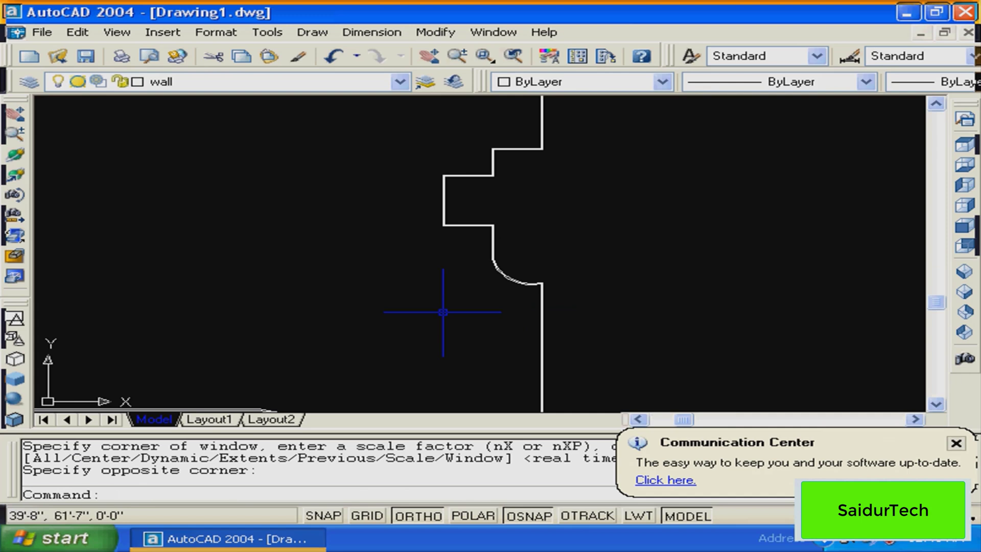
scroll(443, 312, "up", 3)
key("Escape")
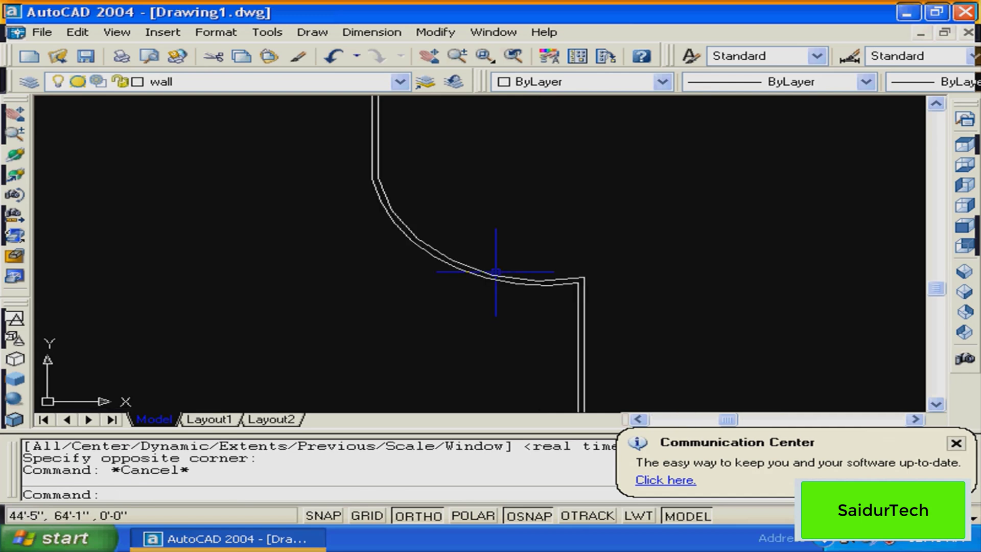
left_click(494, 276)
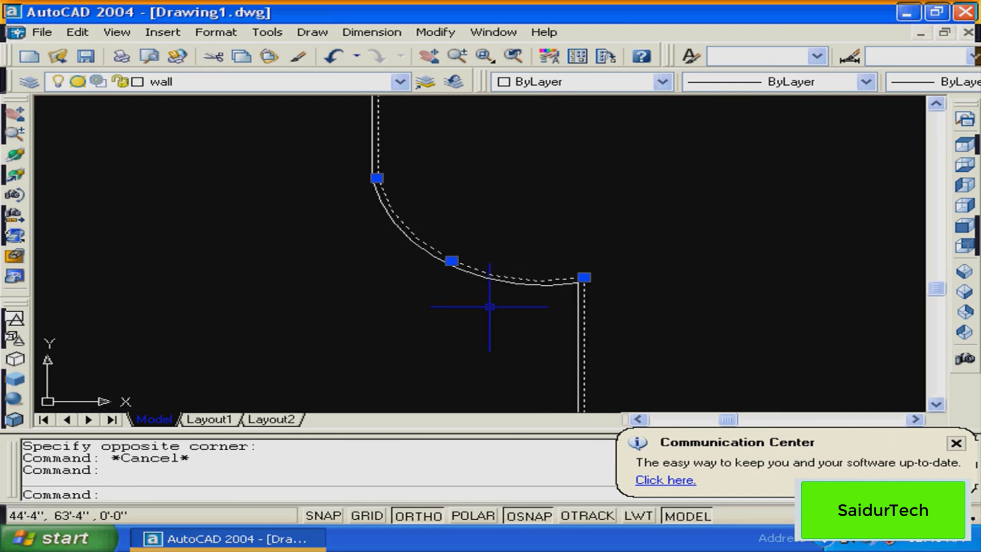
type("e")
key("Return")
scroll(432, 266, "down", 2)
scroll(432, 266, "down", 5)
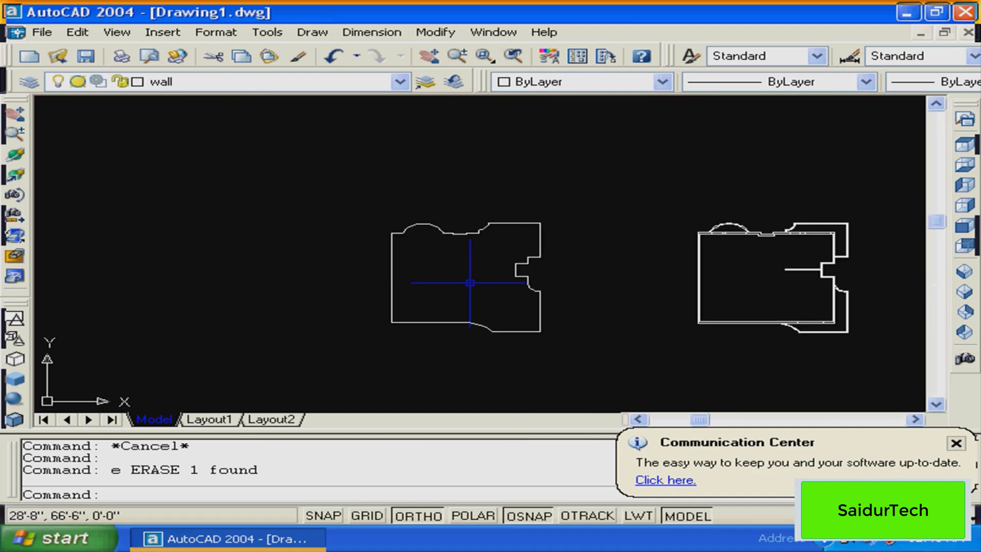
Try to join all objects to the remaining outline with polyline editing
key("Escape")
key("Escape")
type("p")
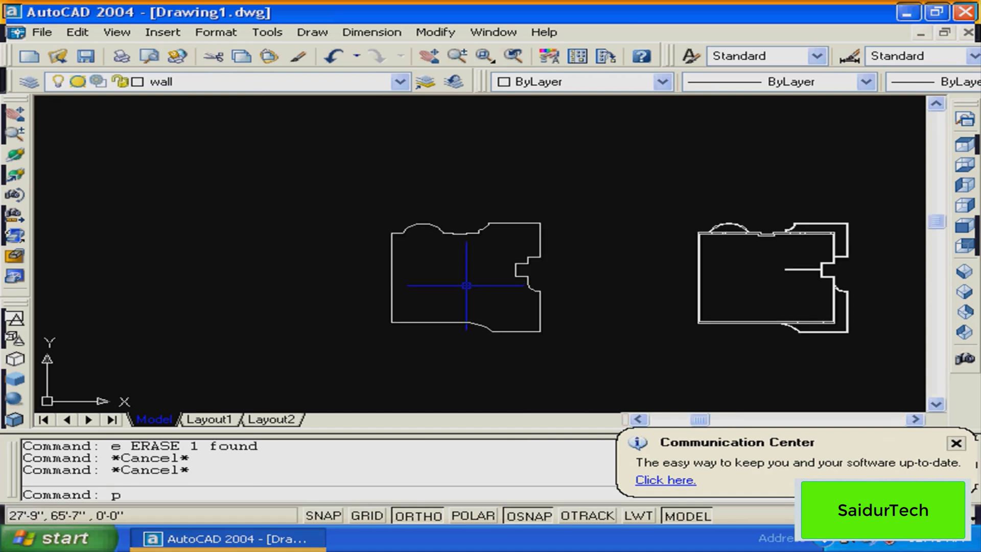
type("e")
key("Return")
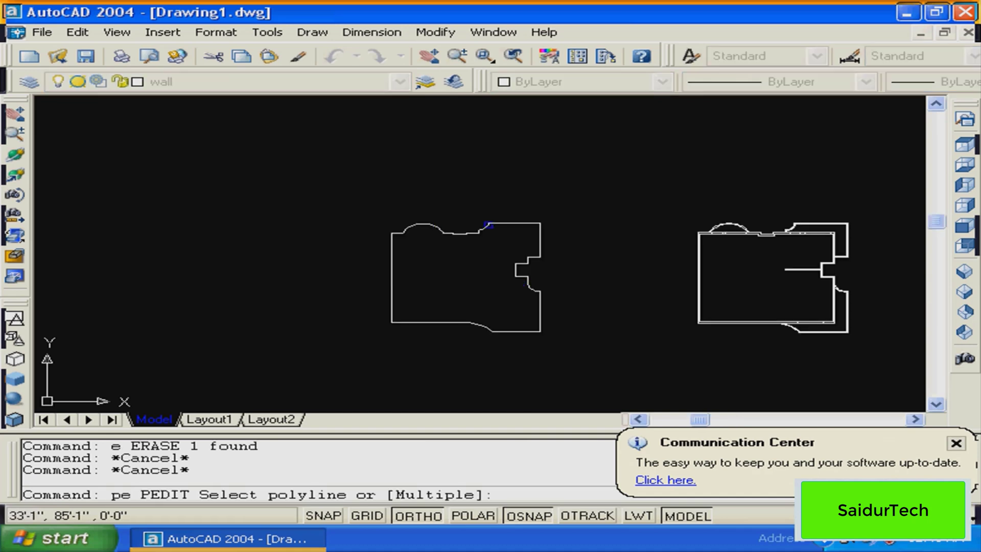
left_click(488, 225)
type("j")
key("Return")
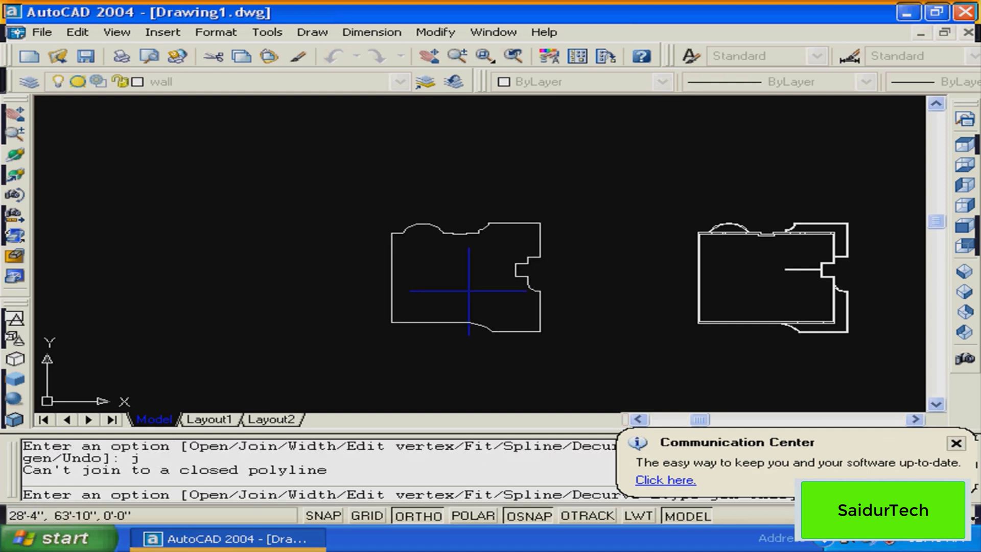
type("all")
key("Return")
key("Return")
key("Return")
left_click(469, 233)
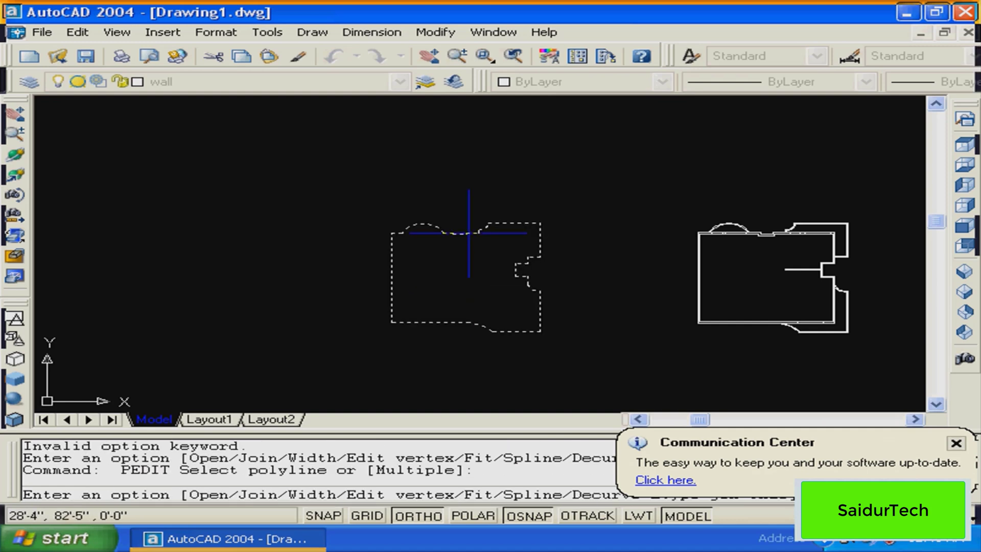
key("Escape")
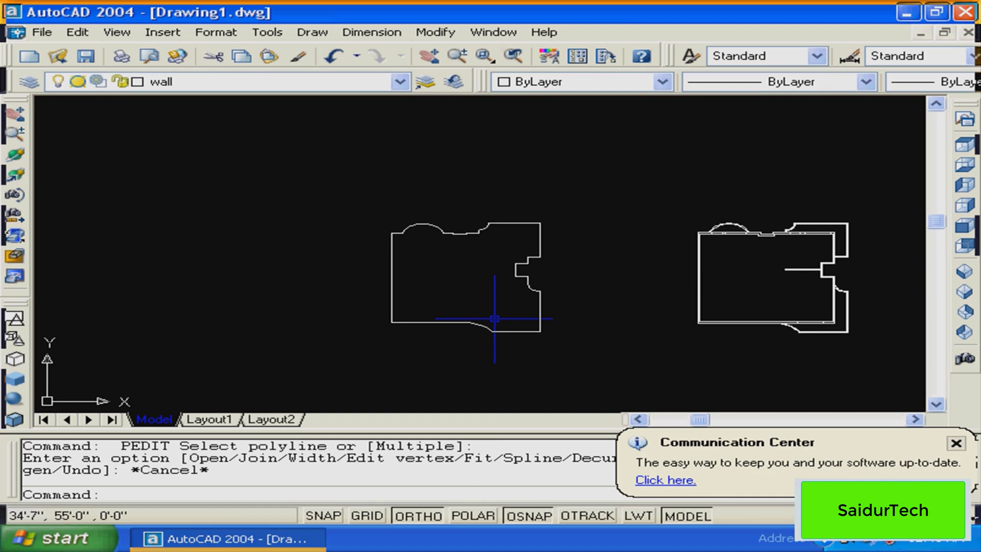
type("m")
key("Return")
left_click(557, 348)
left_click(378, 214)
key("Return")
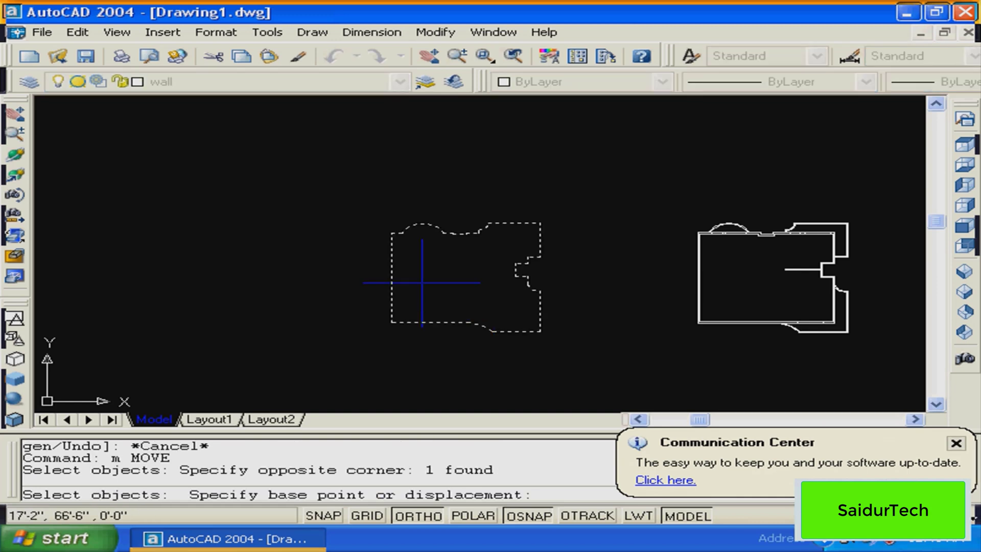
left_click(391, 233)
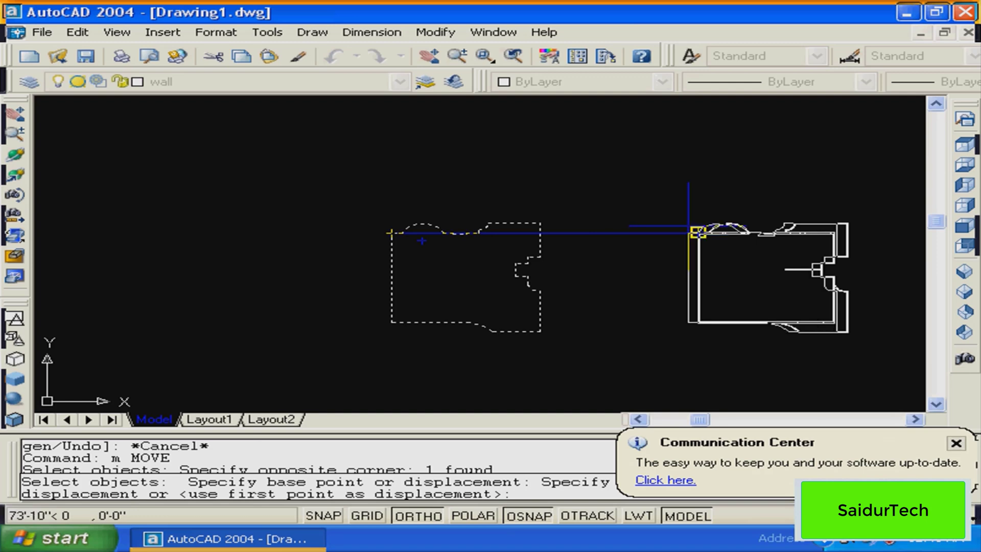
key("Escape")
key("Escape")
Undo the recent edits back through the outline's erase, offset and move away from the floor plan
type("u")
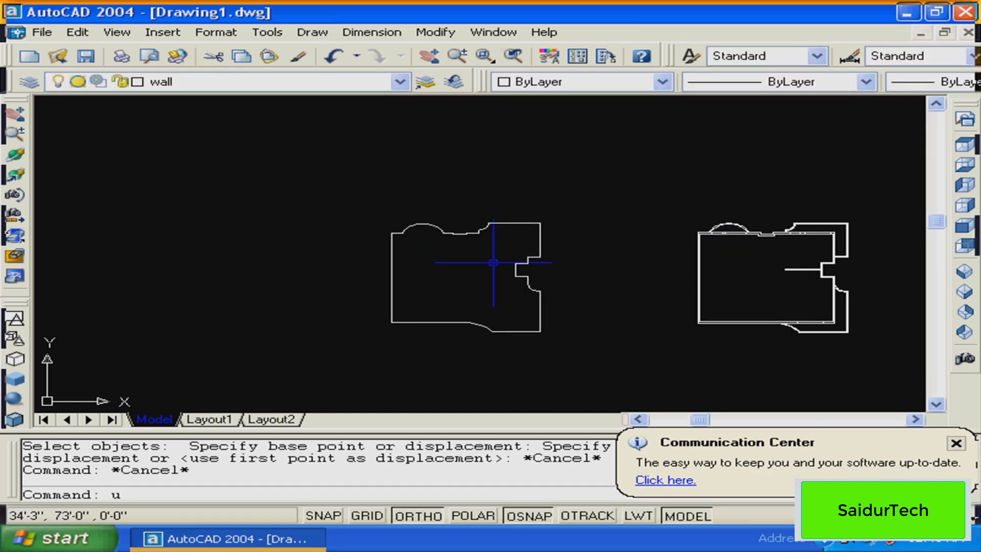
key("Return")
key("Return")
key("Return")
key("Return")
key("Return")
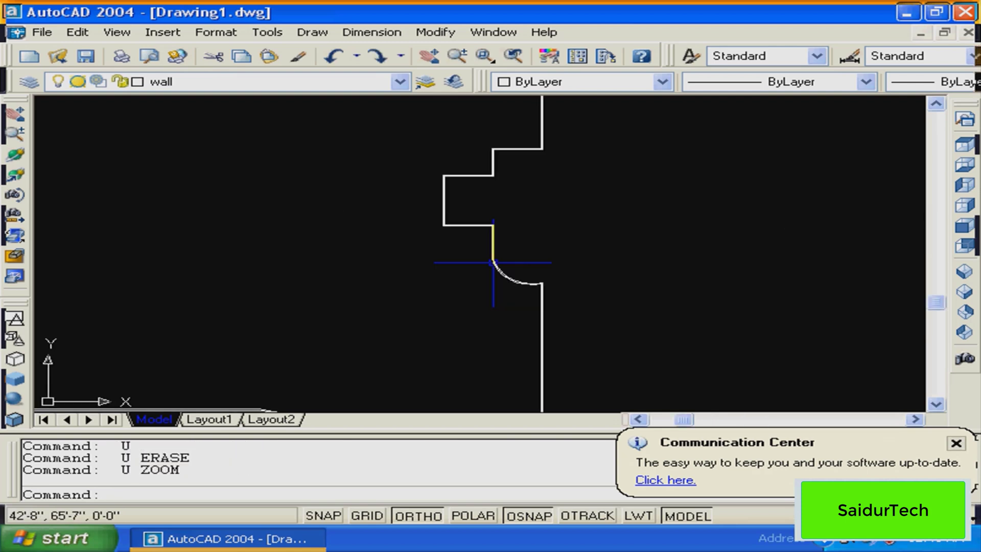
key("Return")
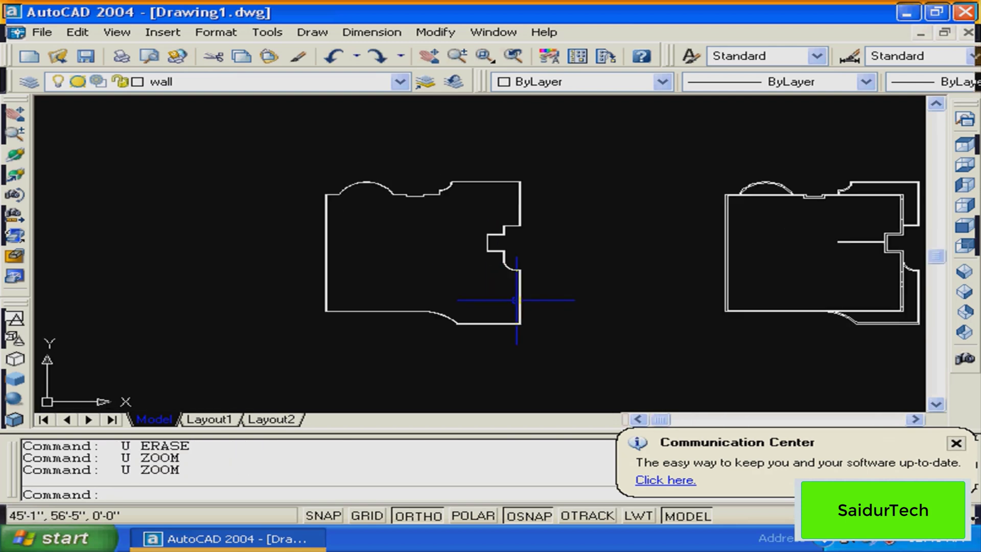
key("Return")
key("Return")
key("Return")
key("Return")
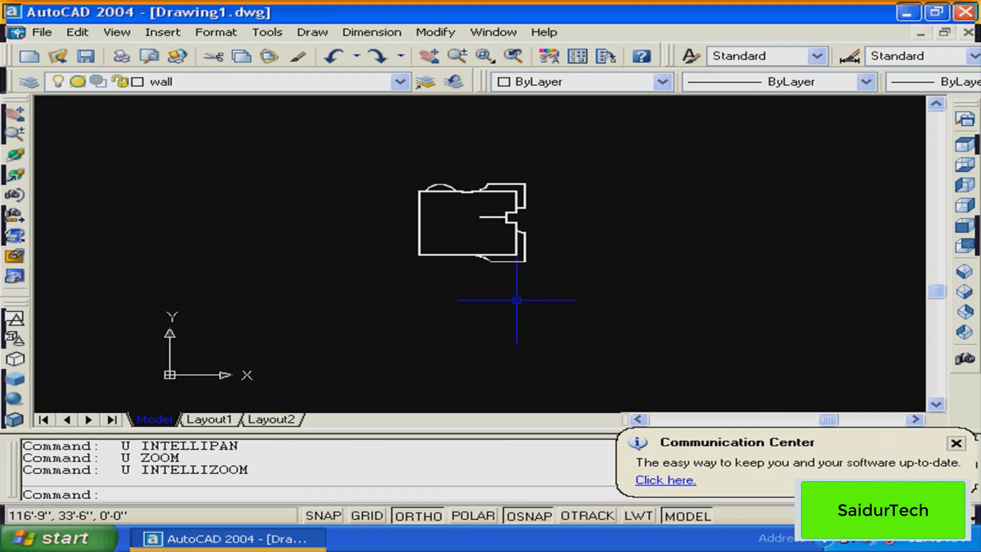
Move the traced outline 150' horizontally to the left of the floor plan
type("z")
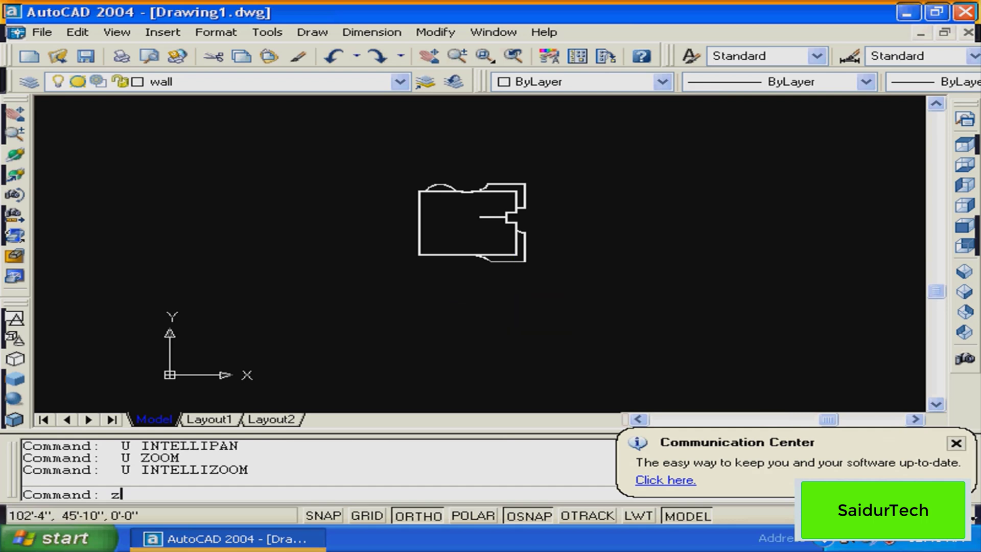
key("Return")
left_click(404, 158)
left_click(529, 266)
key("ctrl+a")
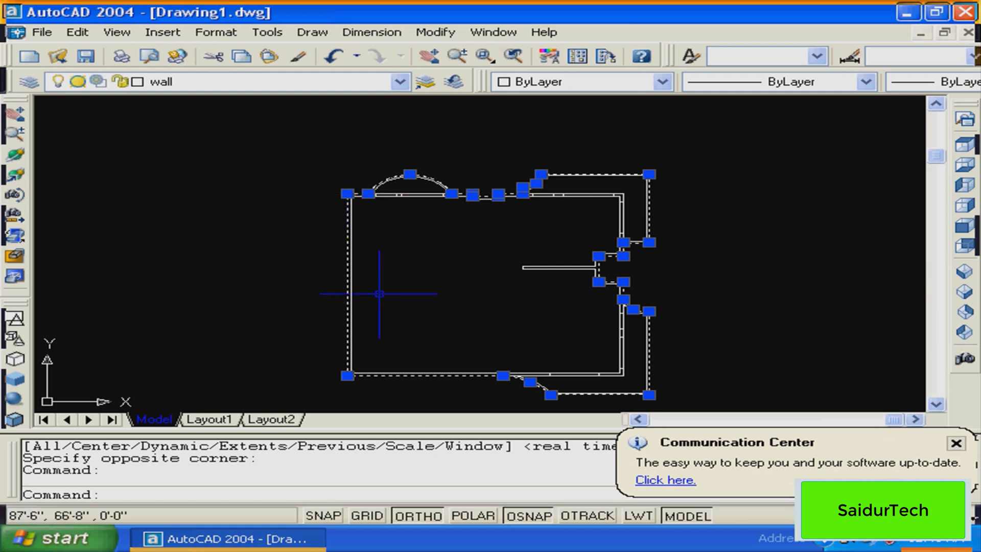
key("Escape")
type("m")
key("Return")
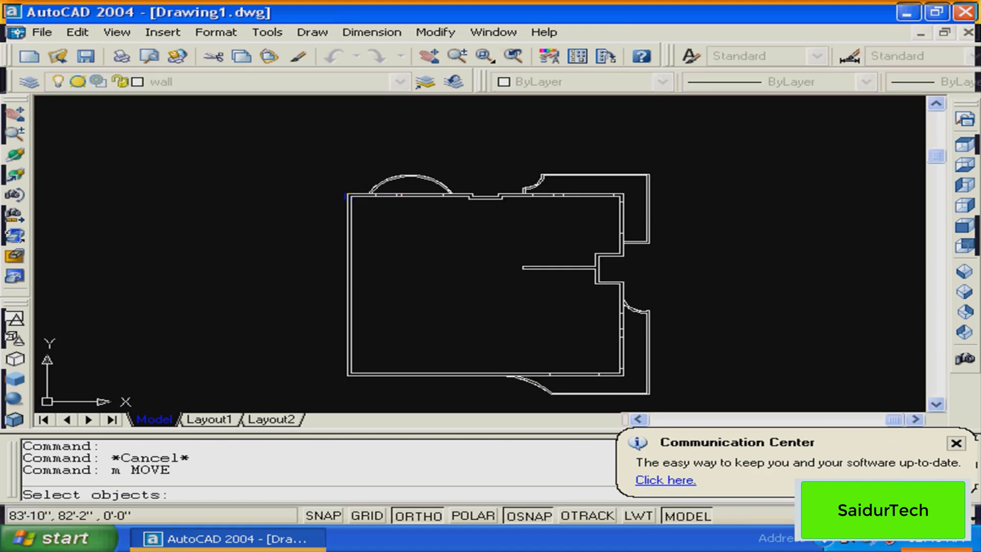
left_click(382, 178)
key("Return")
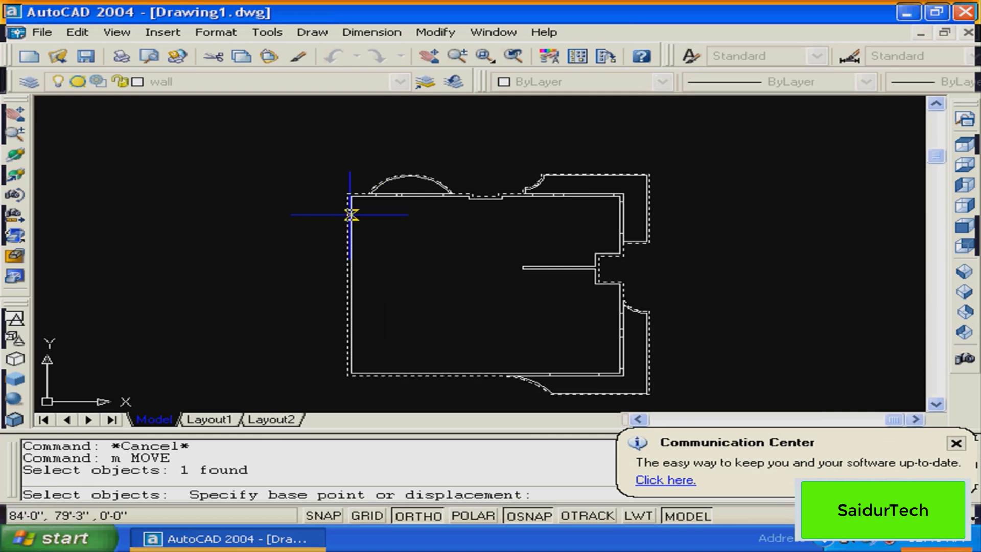
left_click(350, 215)
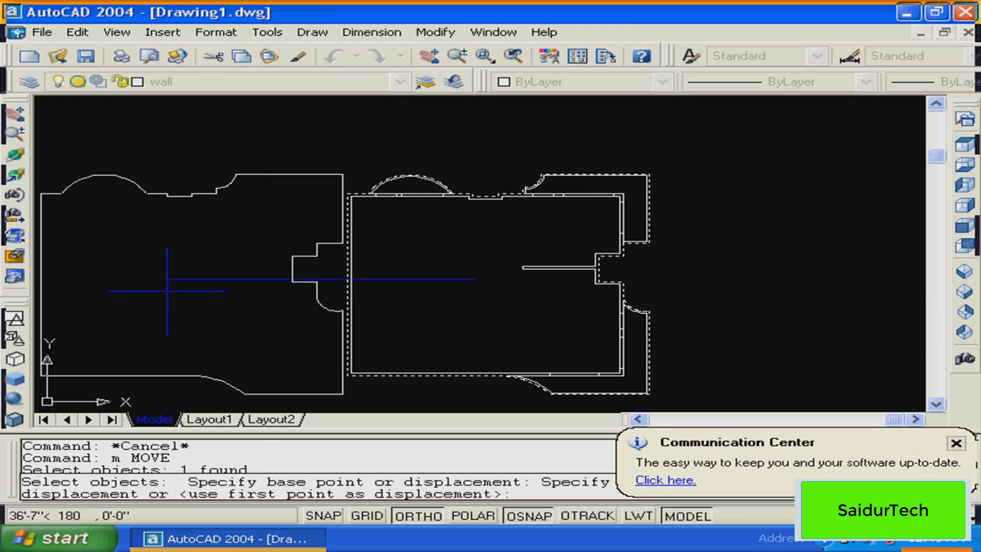
type("150'")
key("Return")
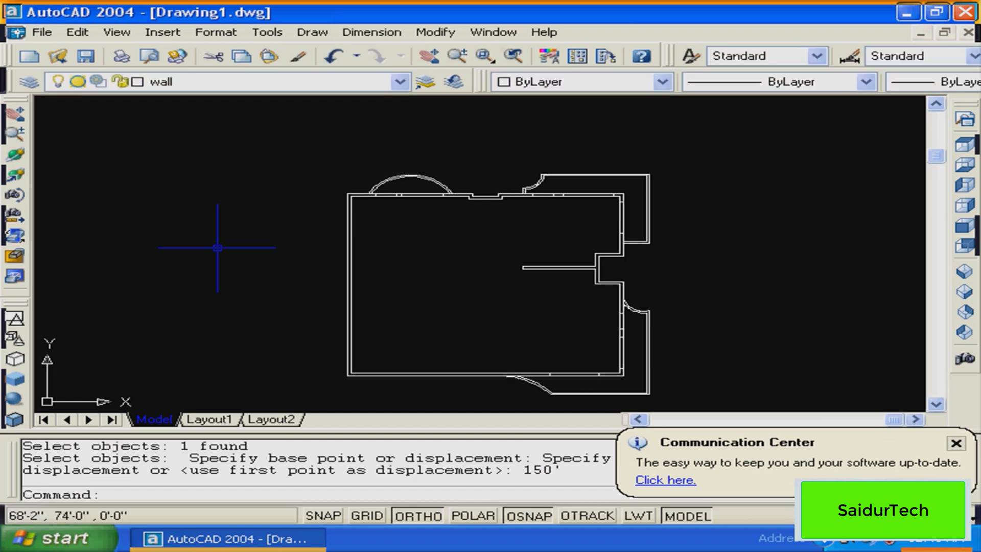
Locate the traced outline in its new place far left of the plan and examine its whole shape up close
scroll(356, 278, "down", 3)
scroll(357, 278, "up", 5)
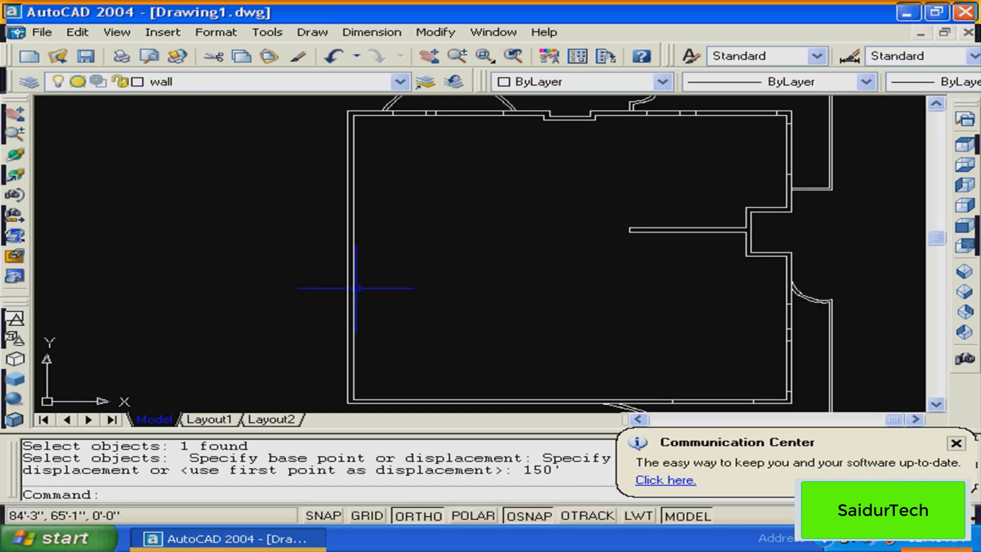
scroll(357, 288, "down", 5)
middle_click_drag(371, 277, 624, 277)
key("Escape")
type("z")
key("Return")
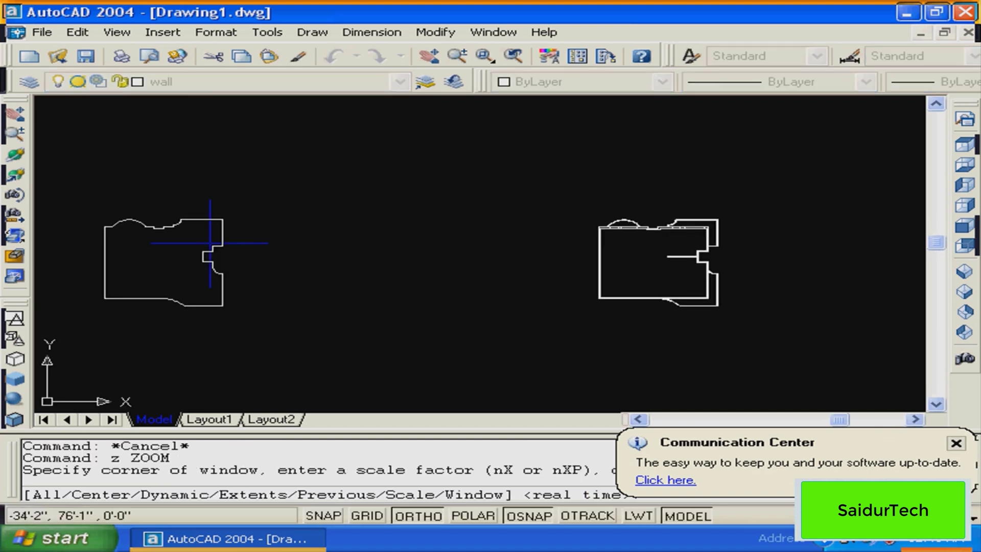
left_click(69, 171)
left_click(256, 338)
key("Escape")
type("z")
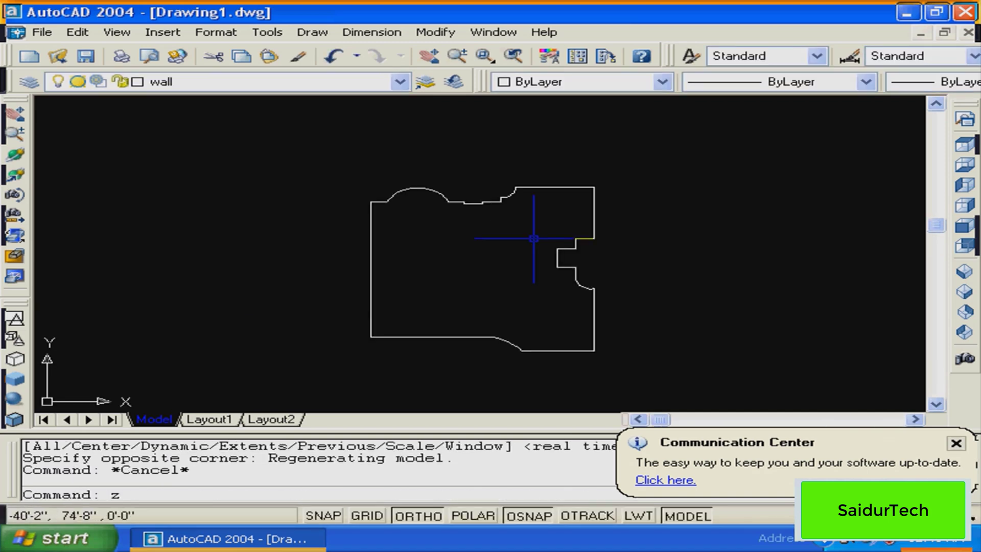
key("Return")
left_click(688, 150)
left_click(308, 356)
middle_click_drag(522, 298, 420, 288)
key("Escape")
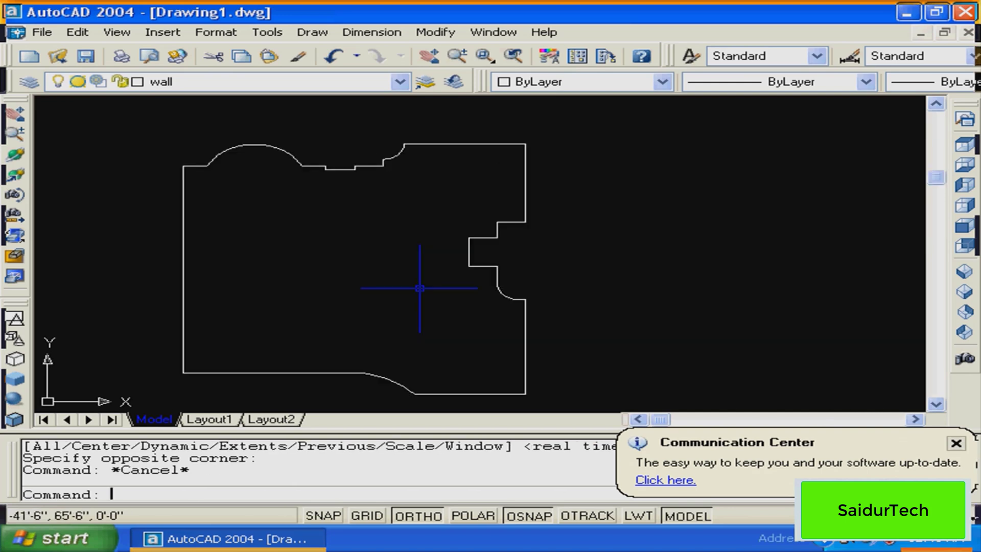
Offset the relocated outline by 1 toward its inside
type("o")
key("Return")
type("1")
key("Return")
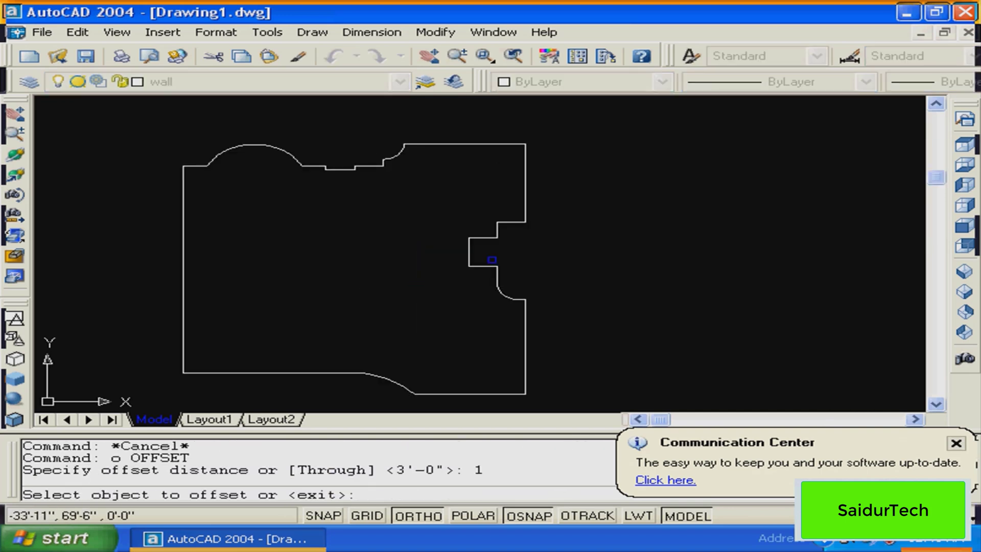
left_click(483, 266)
left_click(455, 286)
key("Escape")
Erase one of the two closely spaced outlines at the arc below the notch, keeping a single boundary polyline
type("z")
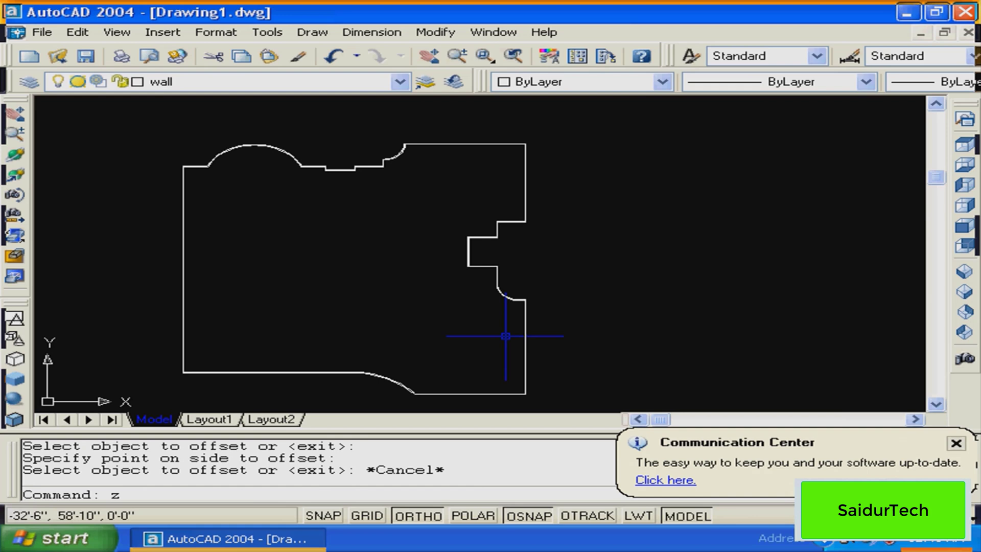
key("Return")
left_click(475, 238)
left_click(562, 317)
left_click(432, 340)
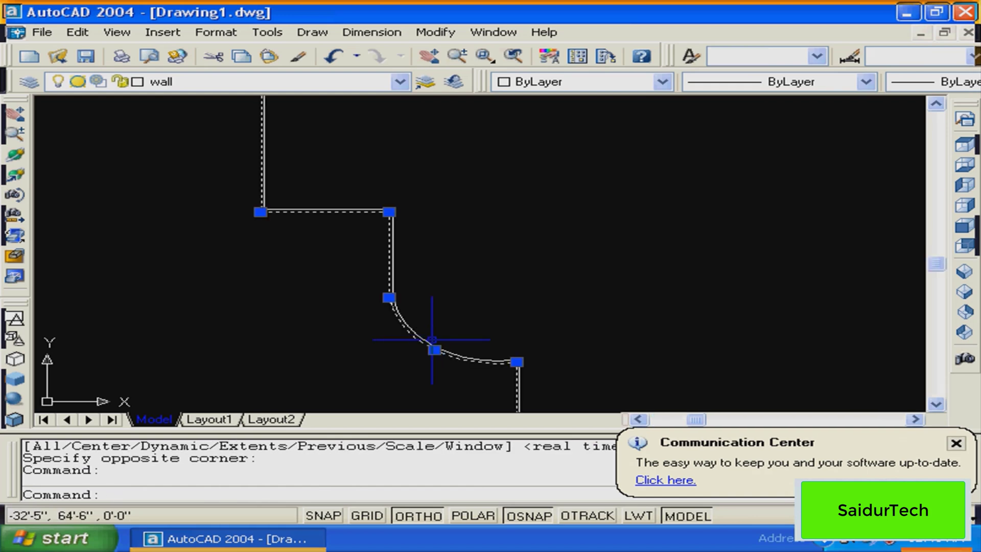
key("Escape")
key("Escape")
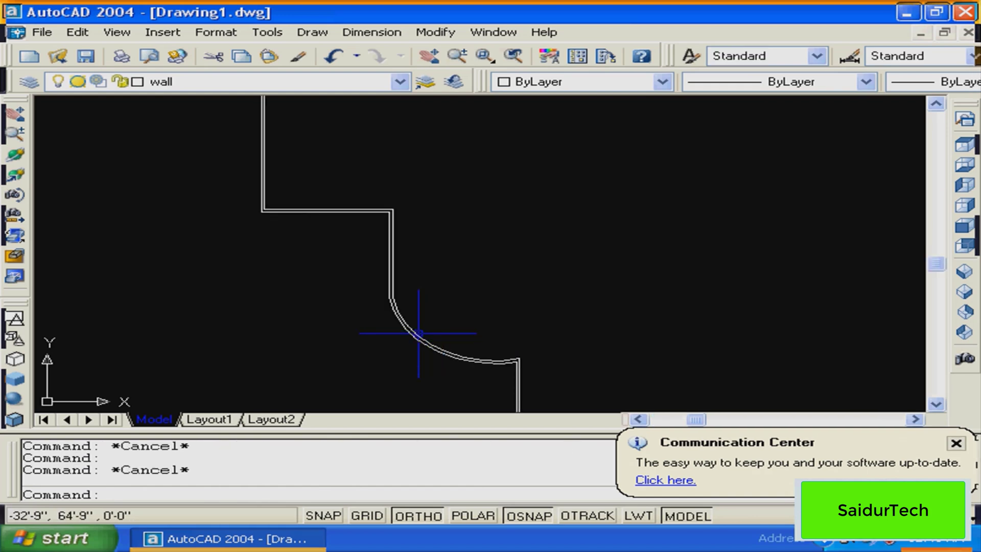
left_click(419, 333)
type("e")
key("Return")
middle_click_drag(452, 298, 624, 307)
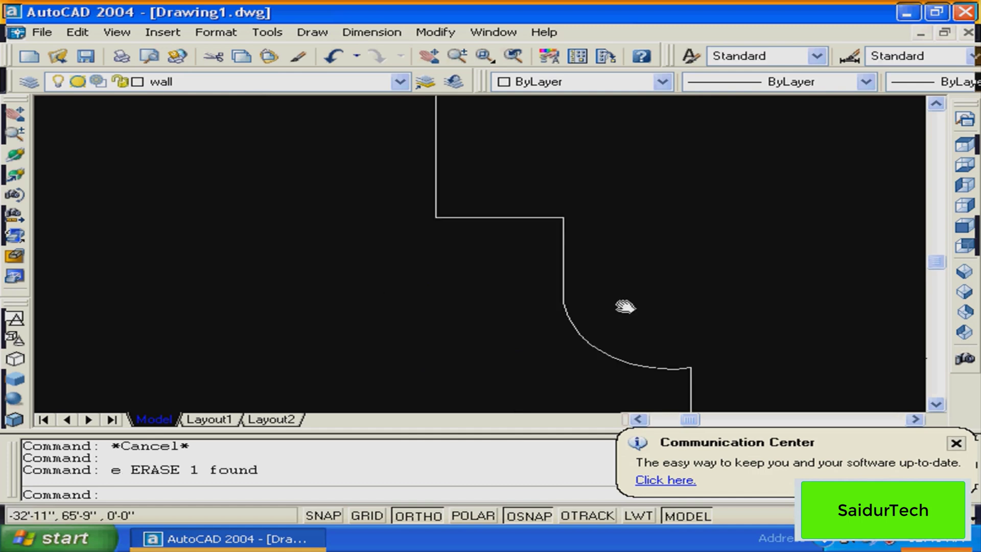
scroll(453, 251, "down", 5)
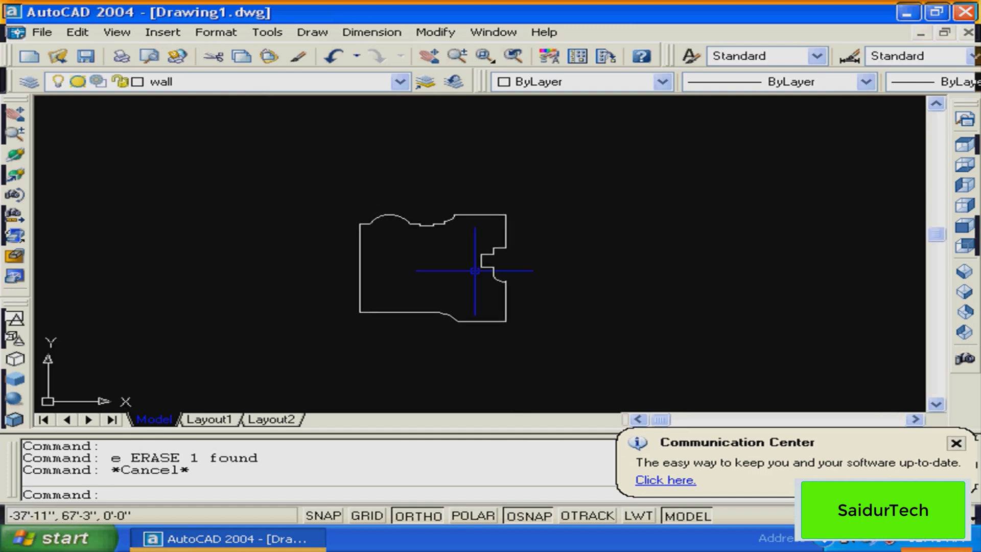
Try to join all objects to the single relocated outline with polyline editing
type("pe")
key("Return")
left_click(442, 221)
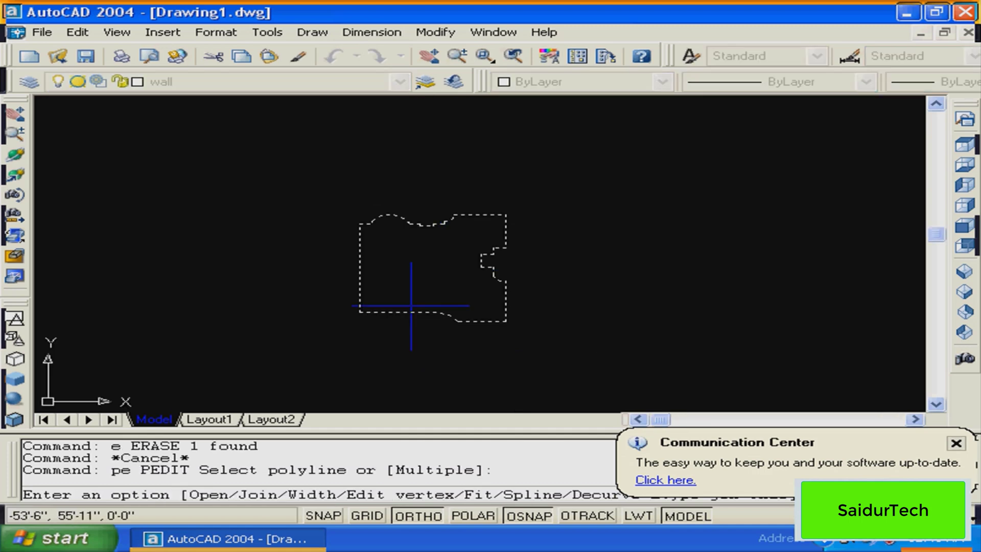
type("j")
key("Return")
type("all")
key("Return")
key("Return")
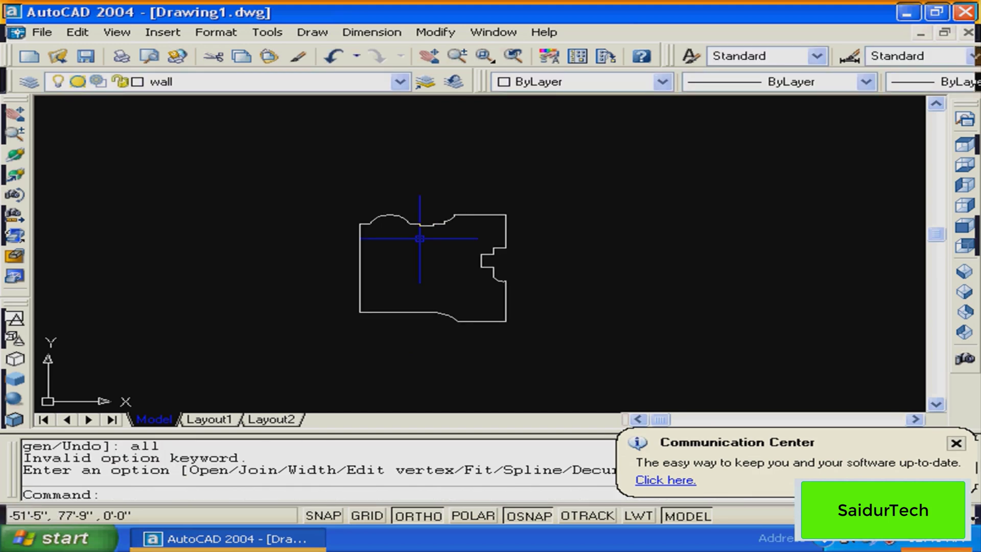
key("Return")
left_click(428, 225)
key("Escape")
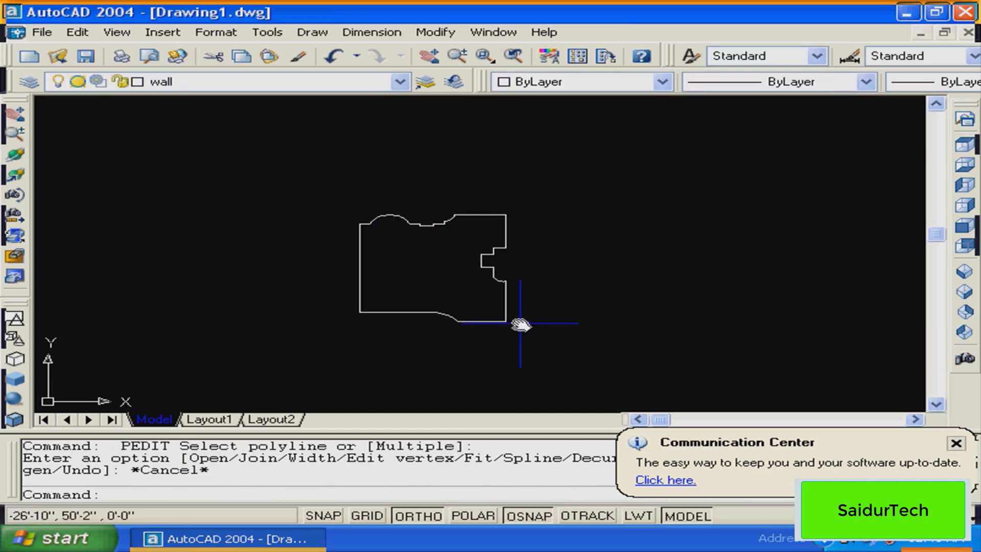
Move the relocated outline 50' horizontally toward the floor plan
middle_click_drag(520, 323, 424, 322)
key("Escape")
type("m")
key("Return")
left_click(428, 335)
left_click(373, 309)
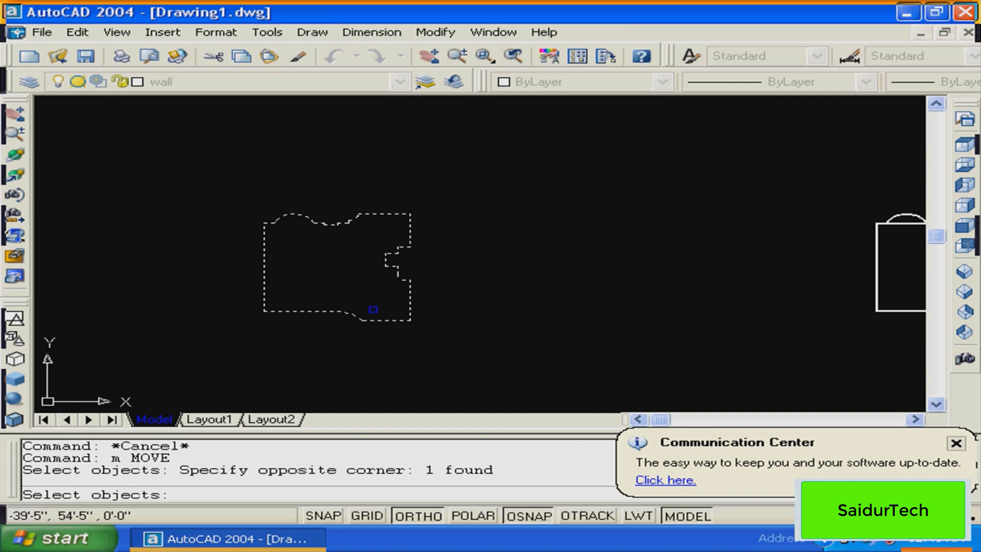
key("Return")
left_click(451, 329)
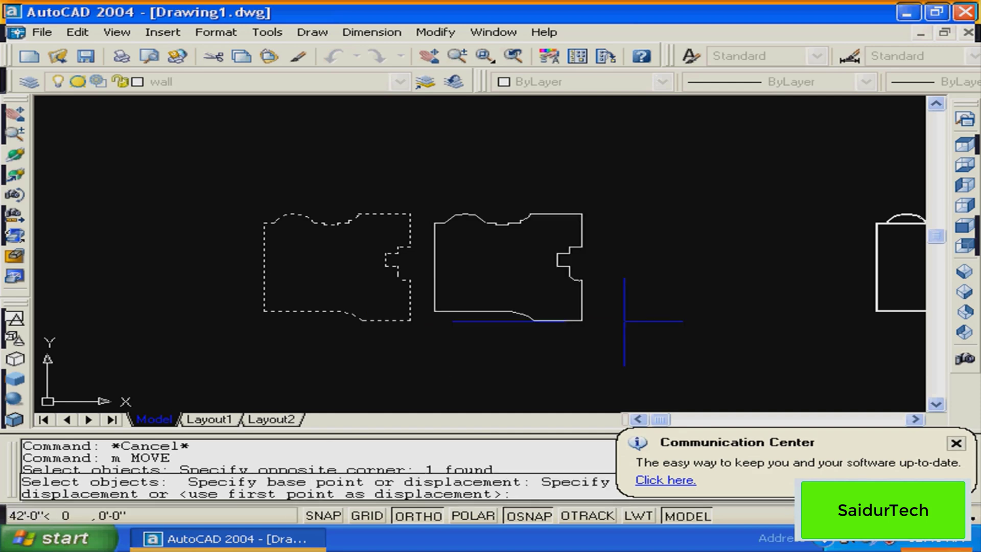
type("50'")
key("Return")
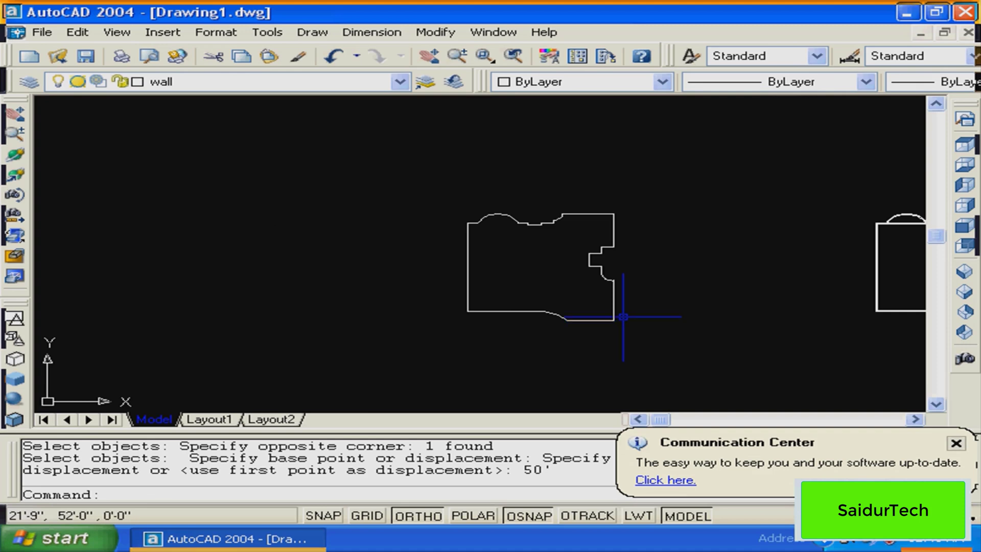
Undo the 50' move of the outline along with the view changes made after it
scroll(623, 316, "down", 4)
middle_click_drag(623, 317, 465, 310)
key("Escape")
key("Escape")
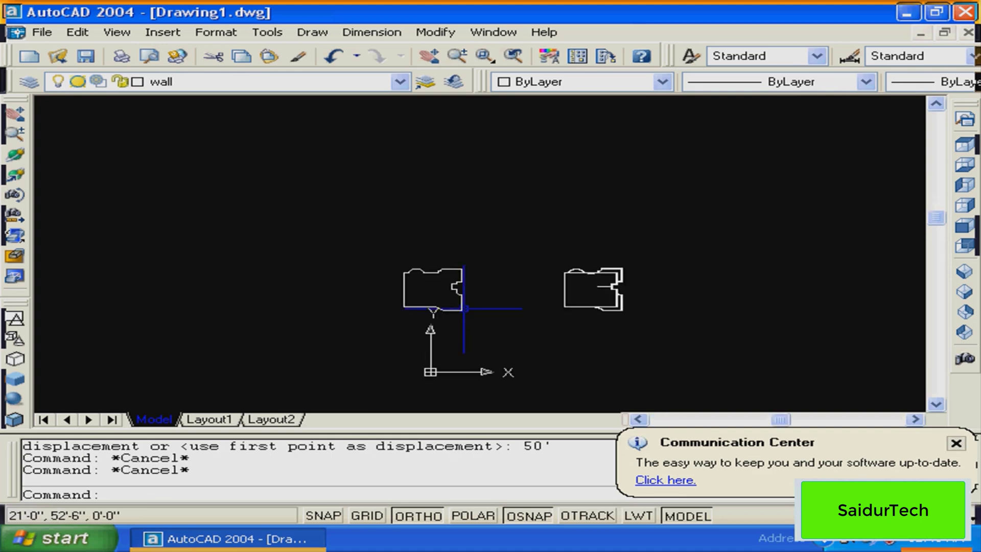
type("u")
key("Return")
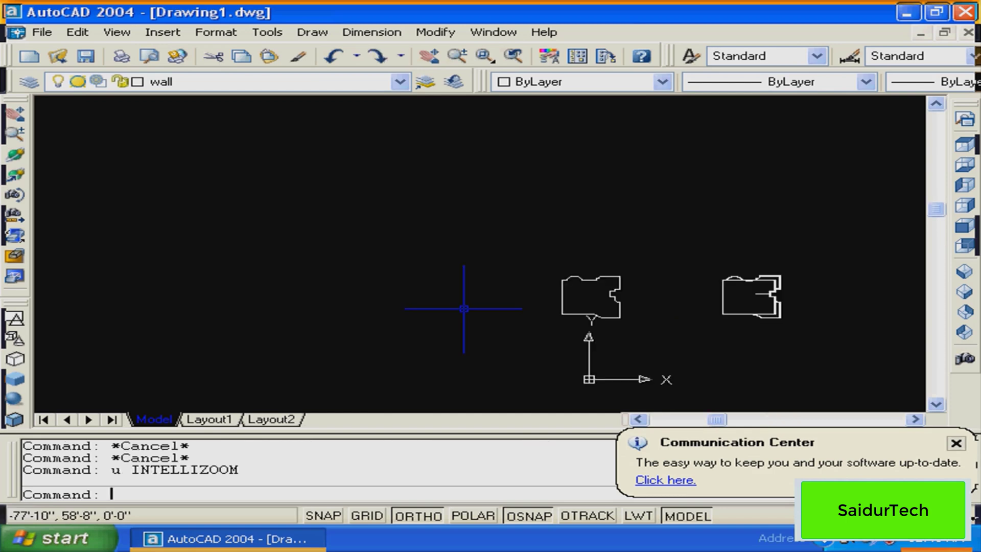
key("Return")
key("Return")
key("Escape")
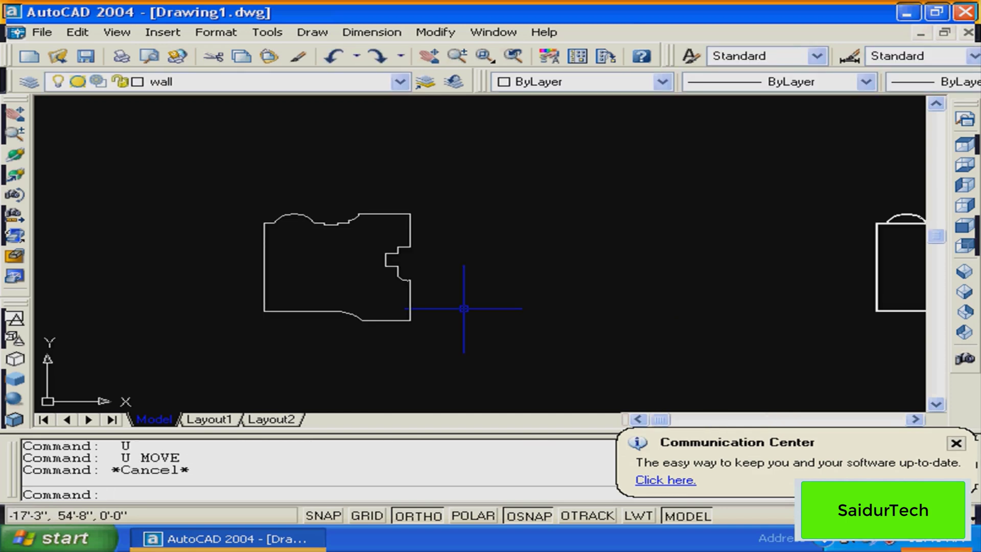
Move the outline 50' to the right again, toward the floor plan
type("m")
key("Return")
left_click(471, 281)
left_click(396, 218)
key("Return")
left_click(508, 300)
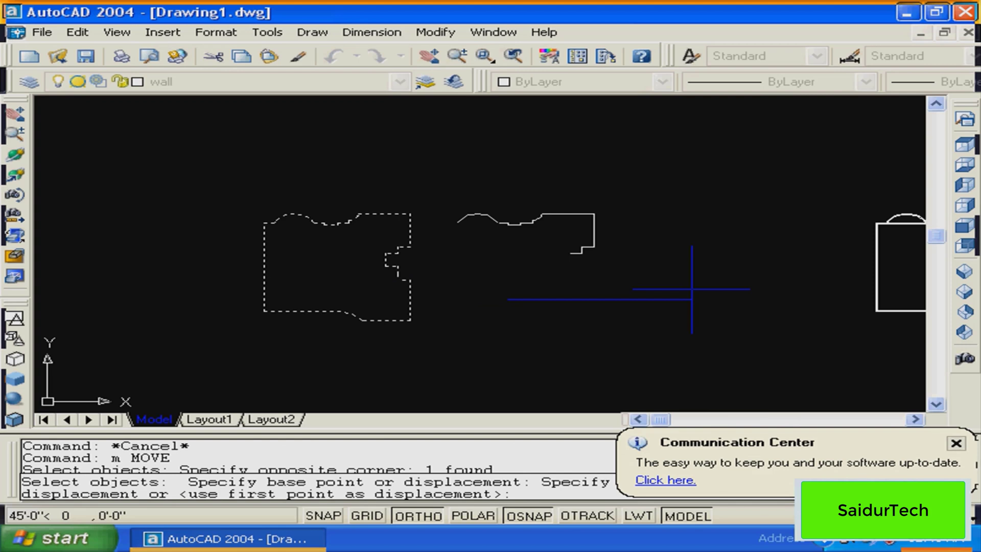
type("50'")
key("Return")
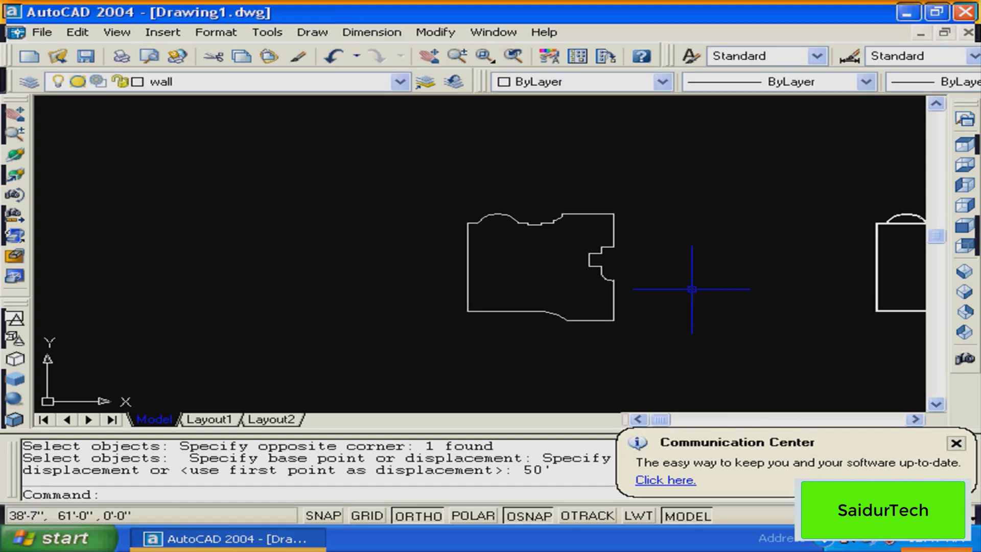
Undo the repeated 50' move, the pan and the polyline edit attempts before it
key("Escape")
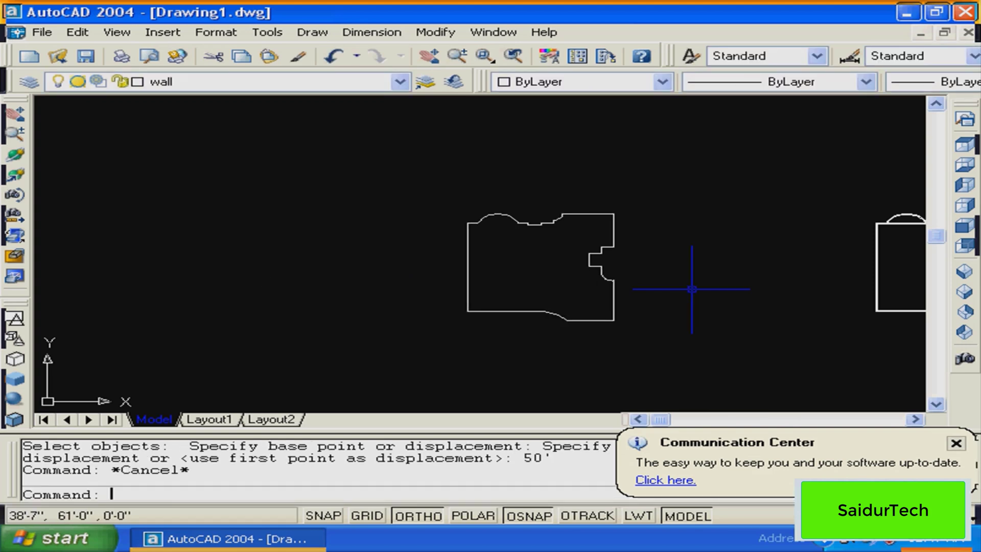
key("Escape")
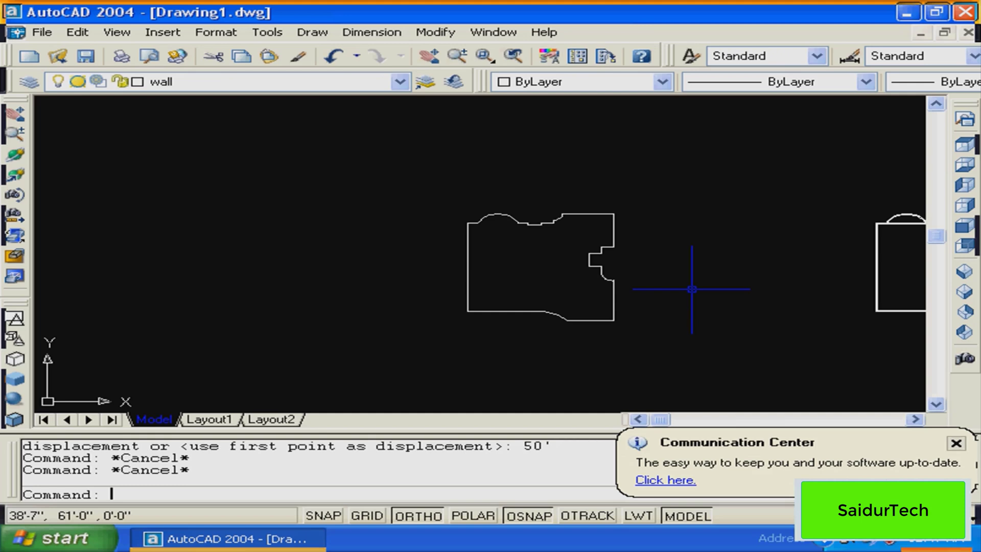
key("Escape")
type("u")
key("Return")
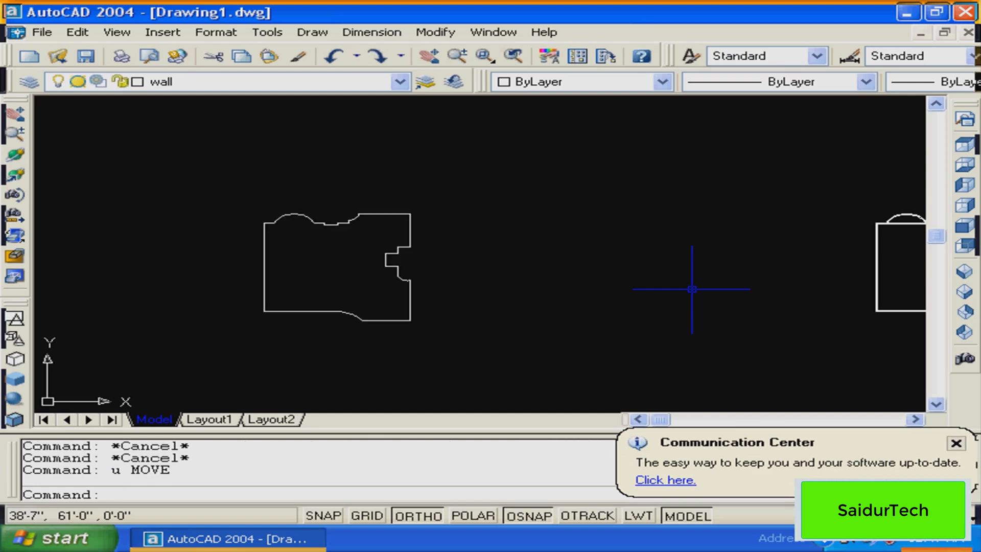
key("ctrl+z")
key("ctrl+z")
key("ctrl+z")
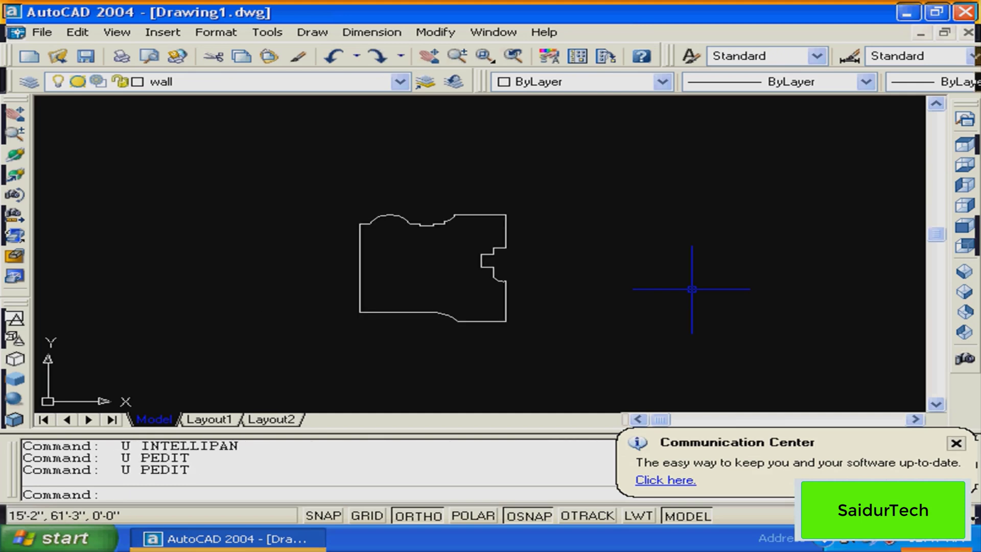
key("ctrl+z")
Move the whole outline 500' to the right, past the floor plan
type("m")
key("Return")
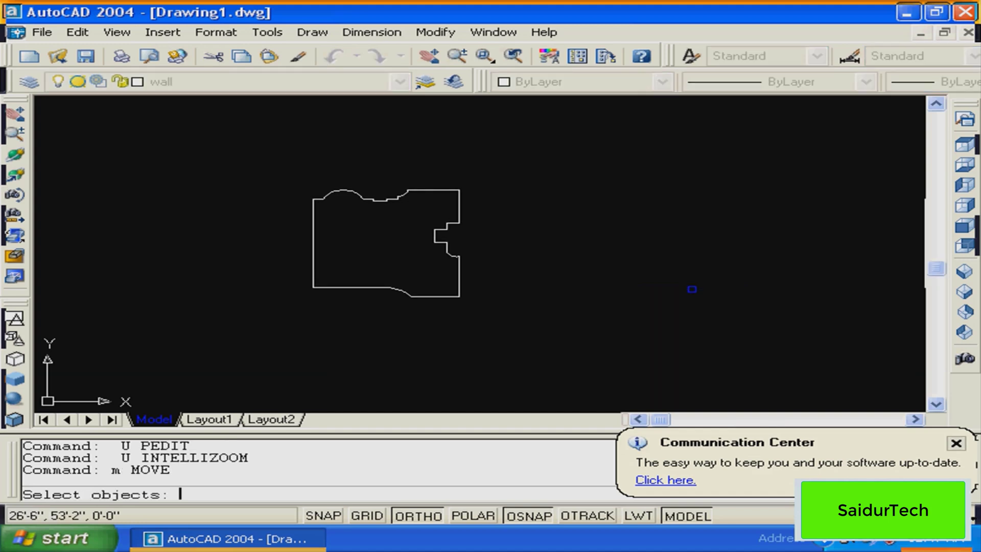
left_click(692, 289)
left_click(318, 358)
key("Return")
left_click(590, 284)
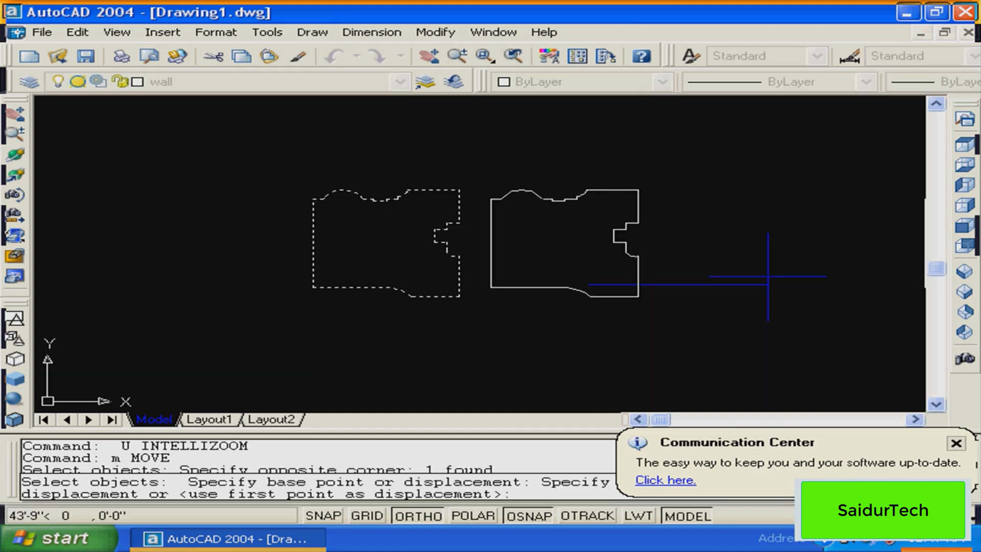
type("500'")
key("Return")
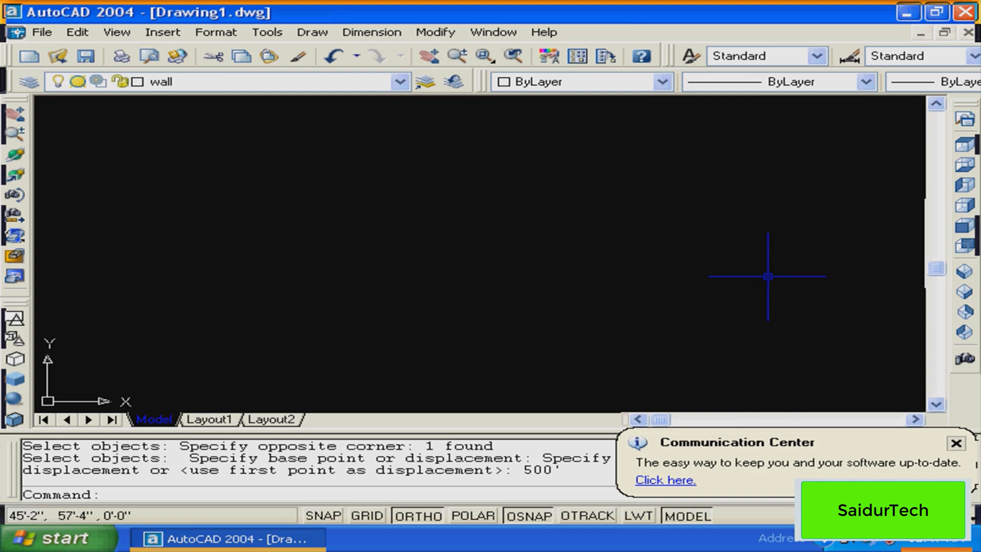
scroll(484, 272, "down", 5)
middle_click_drag(484, 272, 442, 292)
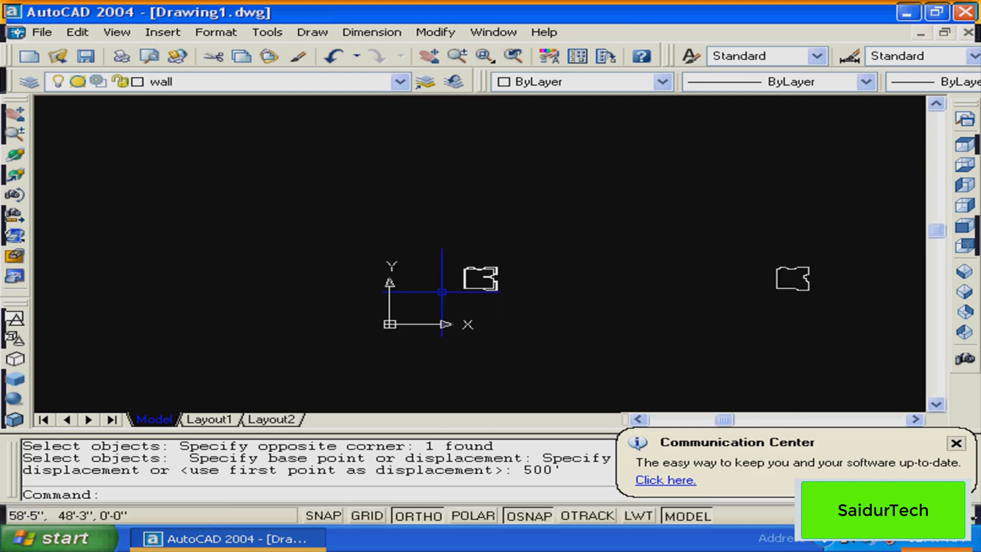
key("Escape")
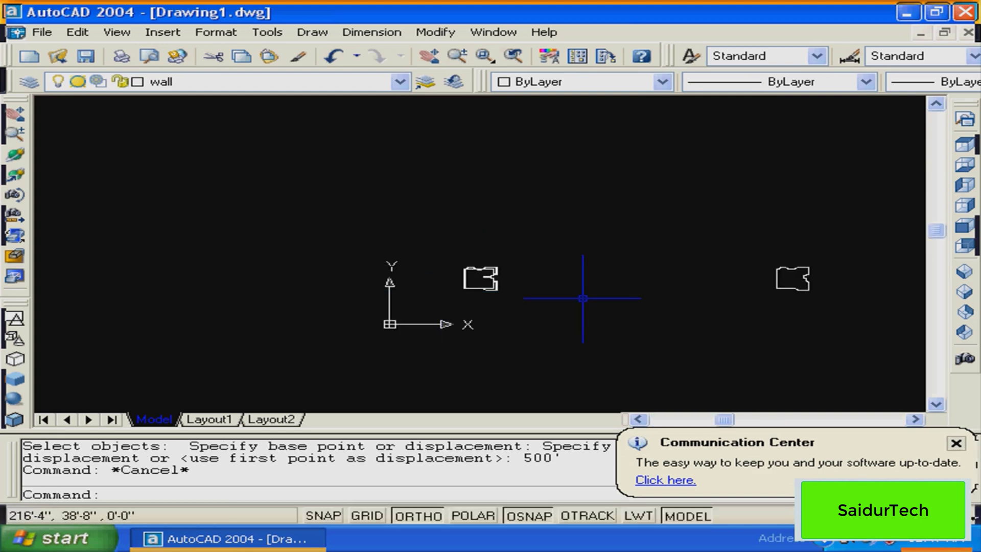
Move the outline by its lower-left corner back onto the lower-left corner of the floor plan
key("Escape")
type("m")
key("Return")
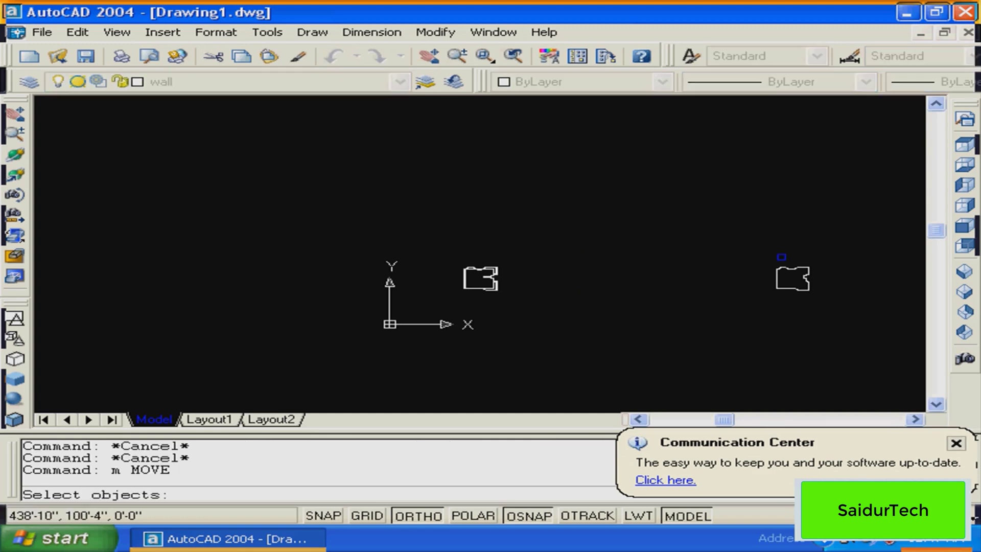
left_click(781, 257)
left_click(776, 288)
key("Return")
left_click(776, 288)
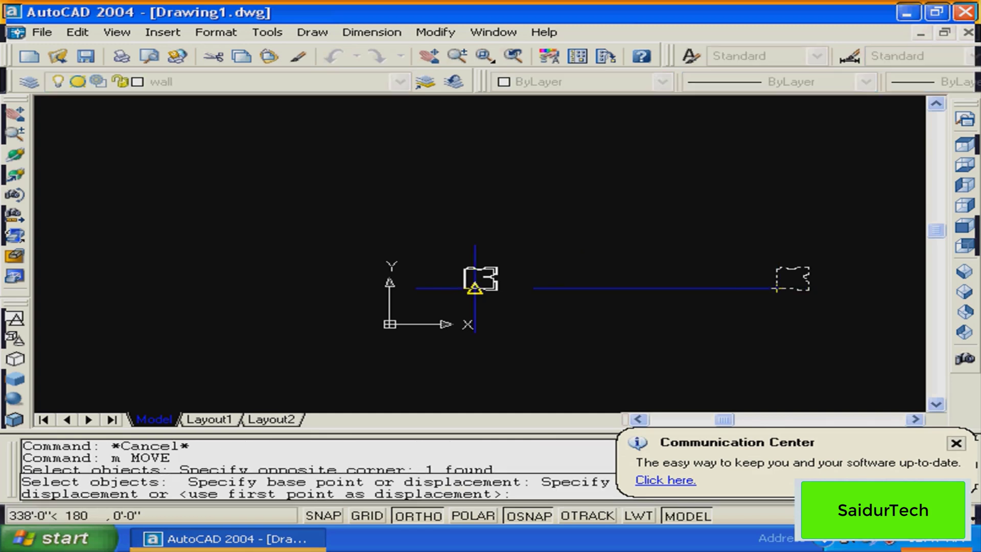
left_click(475, 288)
Examine up close how the outline lines up with the walls at the lower corner of the plan's upper-right wing
type("z")
key("Return")
left_click(591, 201)
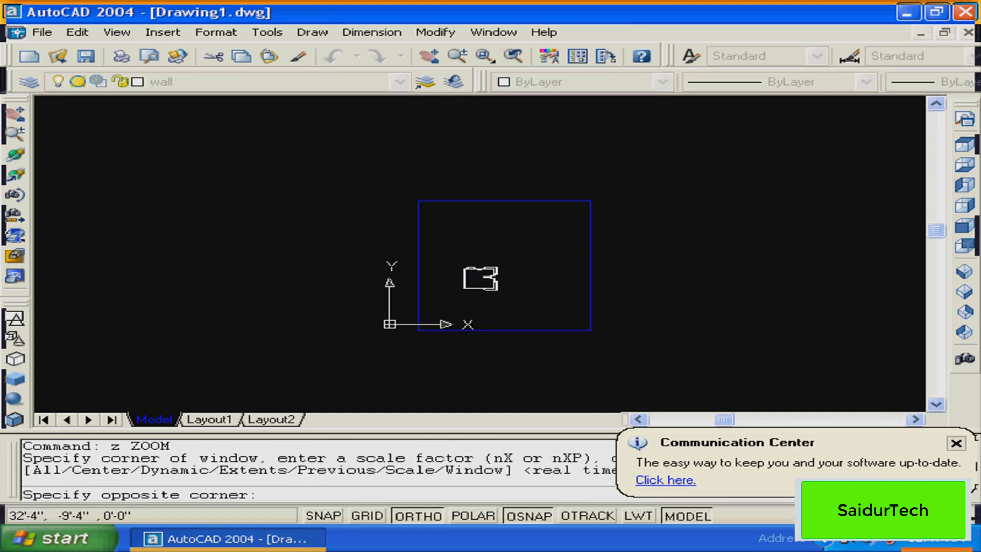
left_click(418, 330)
key("Return")
left_click(534, 221)
left_click(363, 319)
key("Return")
left_click(589, 194)
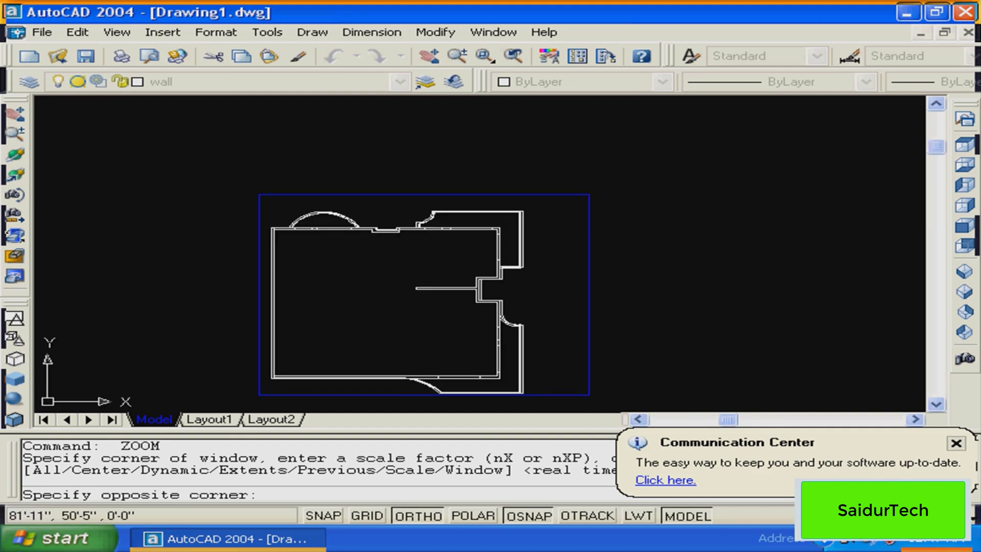
left_click(259, 395)
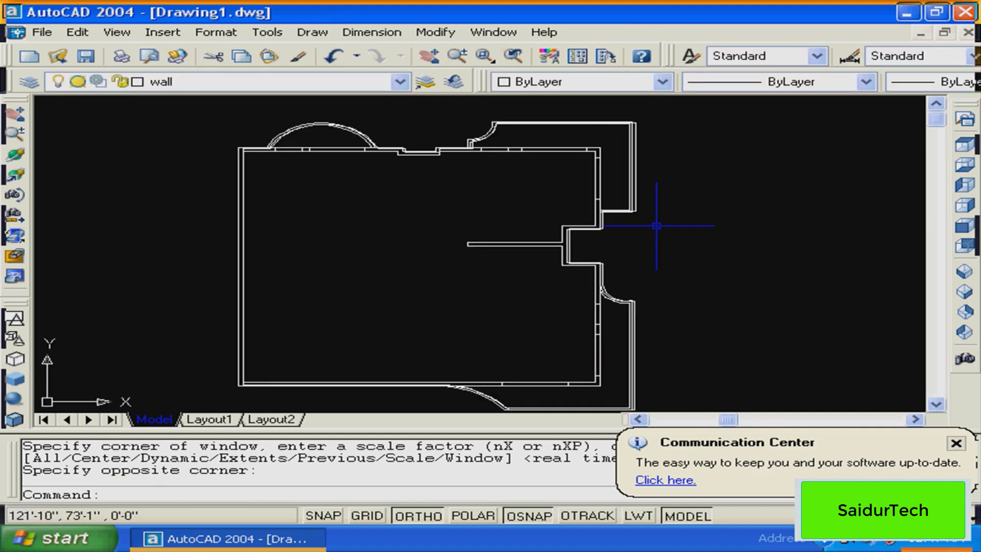
scroll(656, 225, "up", 5)
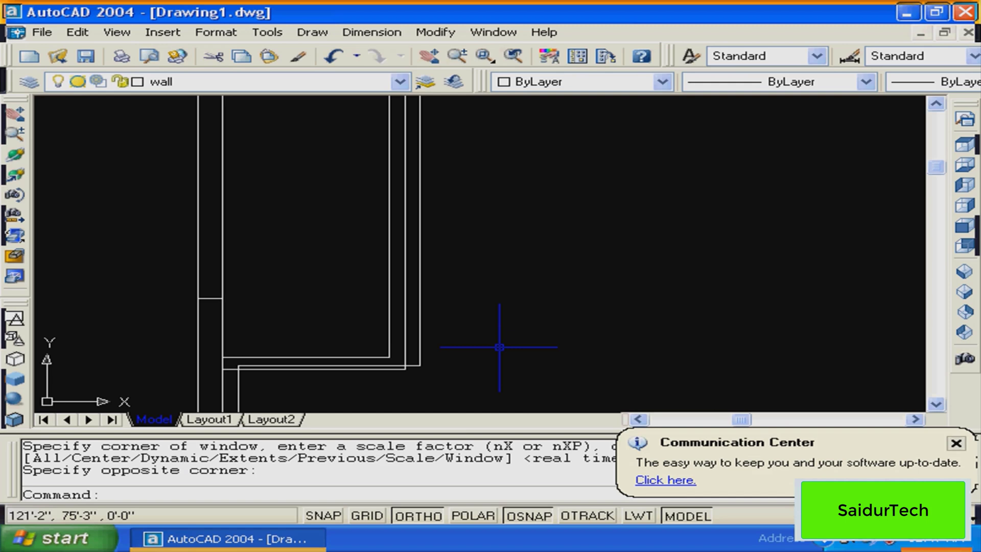
Shift the outline horizontally to the left, bringing its corner inside the outer wall of the upper-right wing
type("m")
key("Return")
left_click(420, 357)
key("Return")
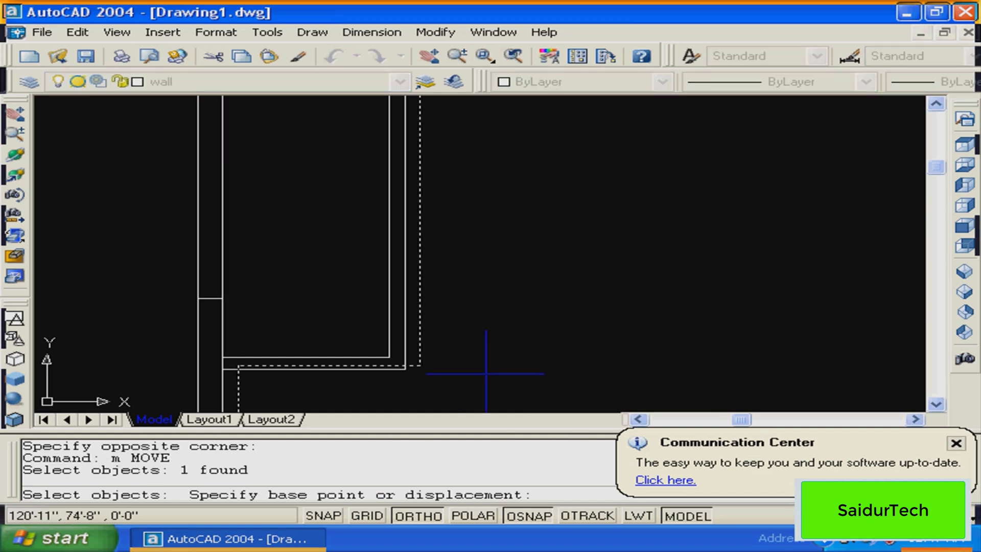
left_click(480, 371)
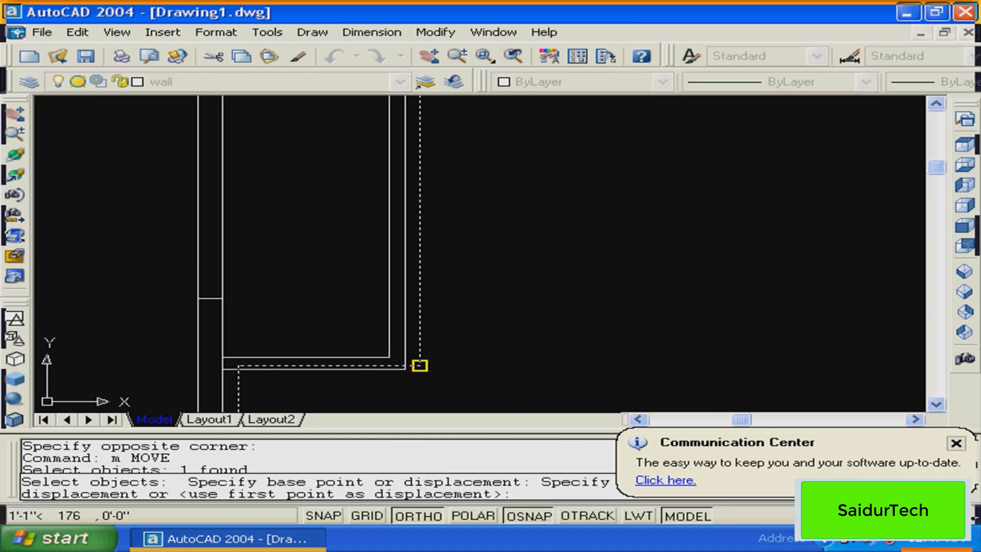
left_click(445, 367)
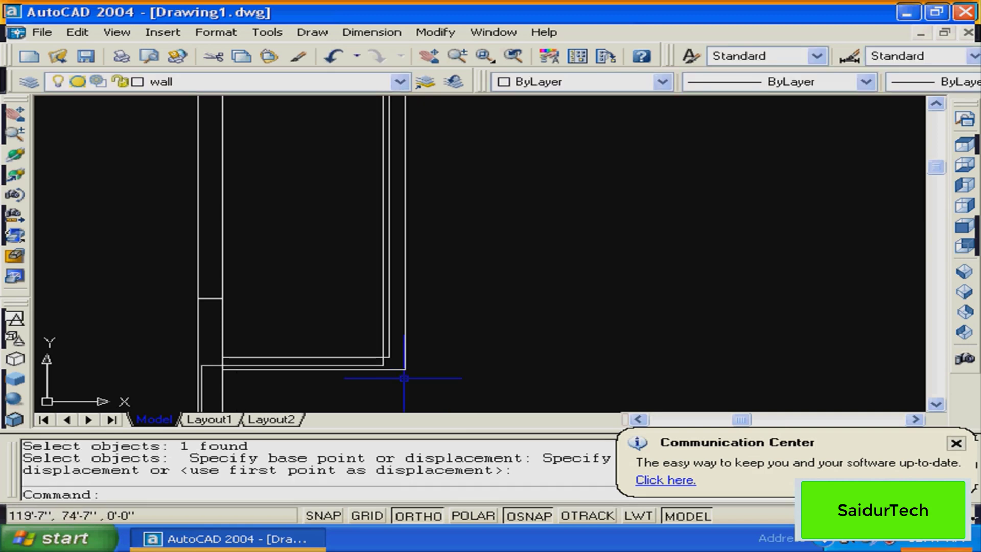
Shift the outline slightly back to the right, placing its vertical edge between the wing wall's two lines
key("Return")
left_click(386, 364)
key("Return")
left_click(458, 368)
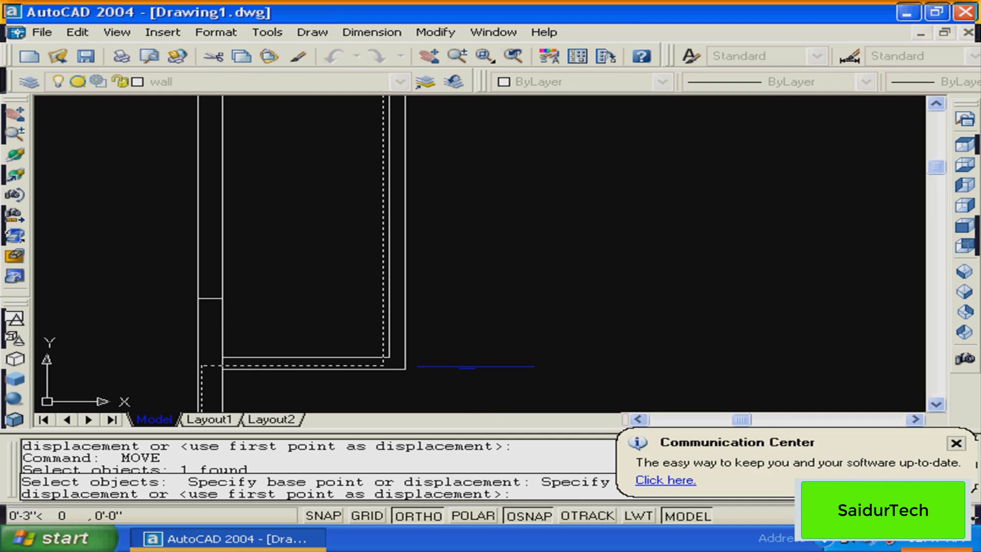
left_click(476, 366)
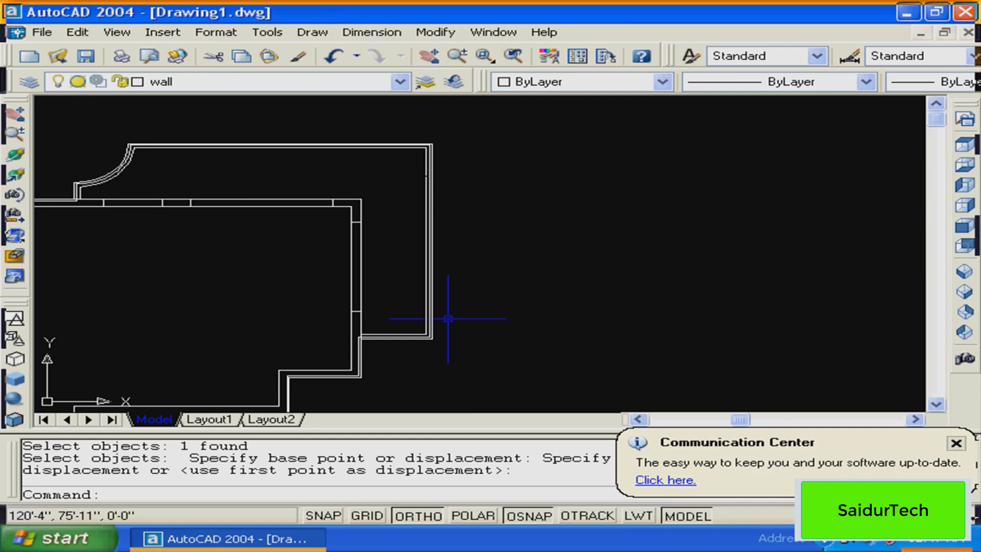
Examine the spacing between the outline and the wall lines at the plan's upper-right corner
scroll(448, 318, "down", 2)
middle_click_drag(448, 267, 445, 320)
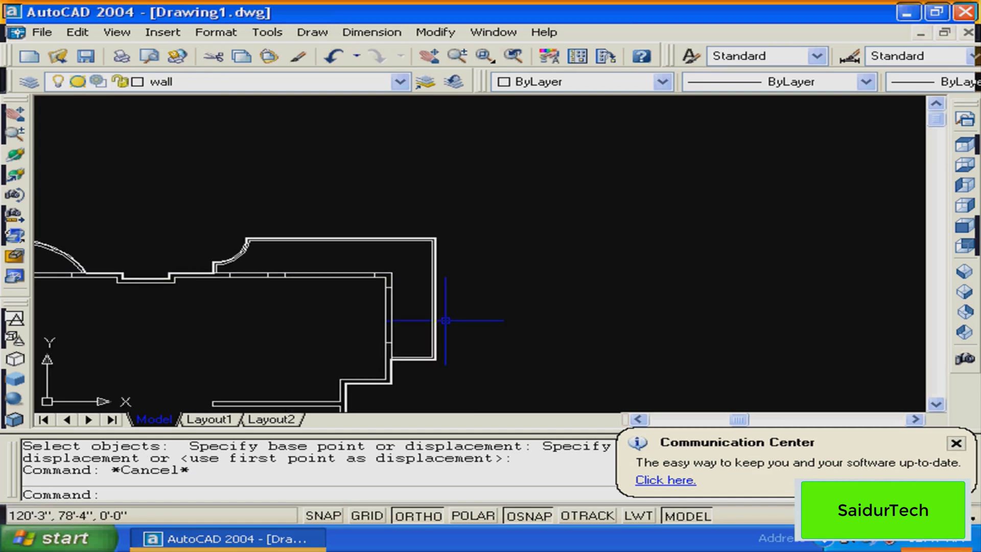
type("z")
key("Return")
left_click(352, 219)
left_click(505, 289)
middle_click_drag(415, 259, 556, 234)
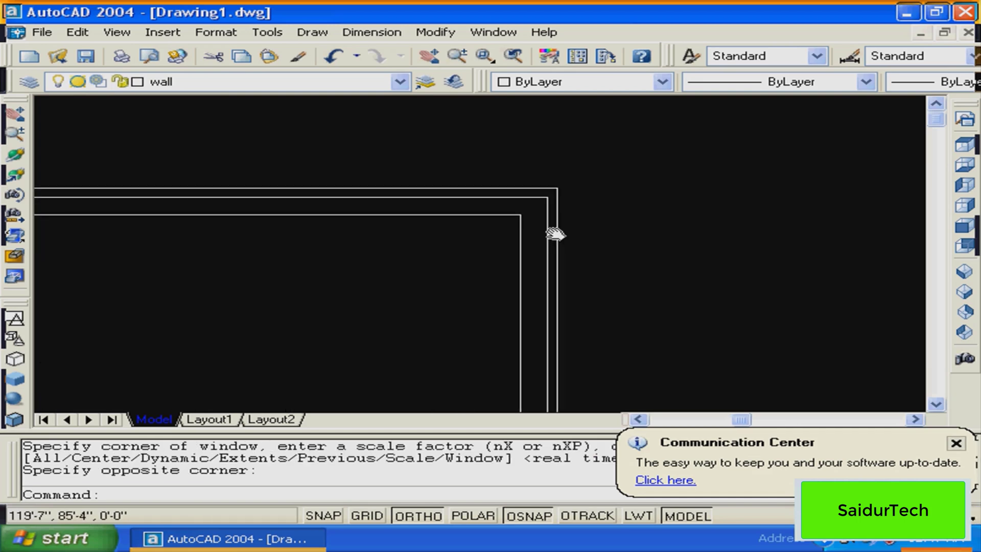
Examine the full extent of the offset outline around the whole floor plan by highlighting it
left_click(543, 205)
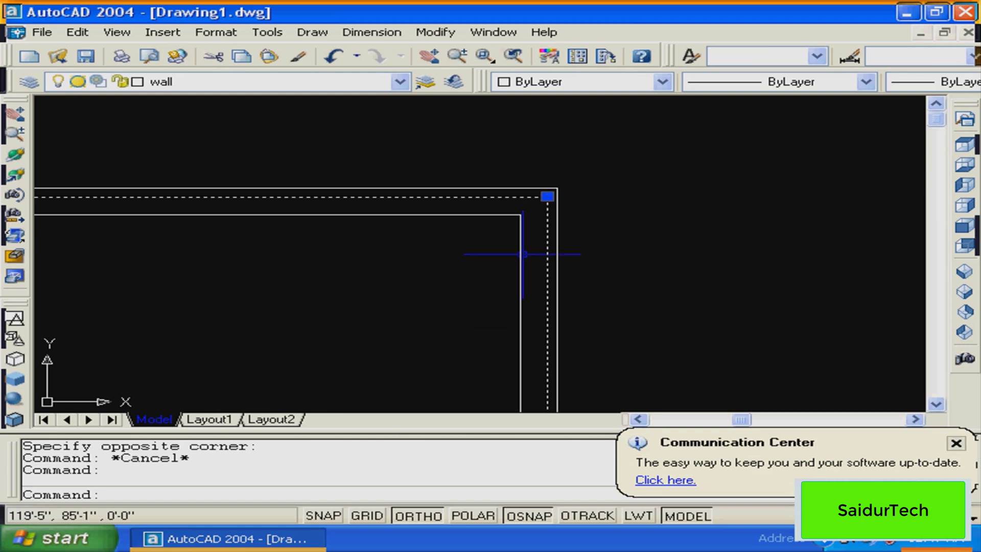
middle_click_drag(522, 254, 670, 221)
scroll(502, 303, "down", 5)
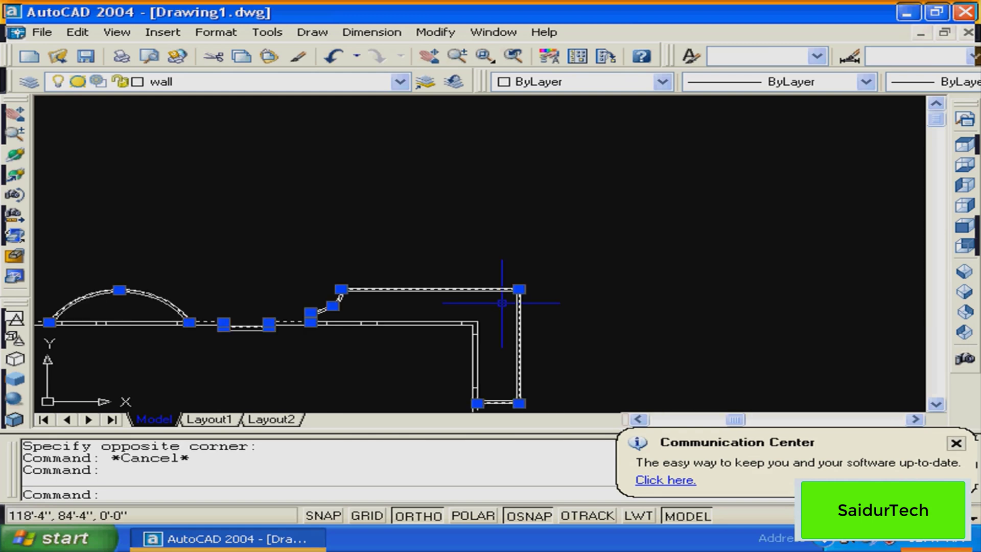
scroll(501, 303, "down", 7)
mouse_move(502, 304)
middle_mouse_down()
mouse_move(541, 217)
mouse_move(500, 247)
middle_mouse_up()
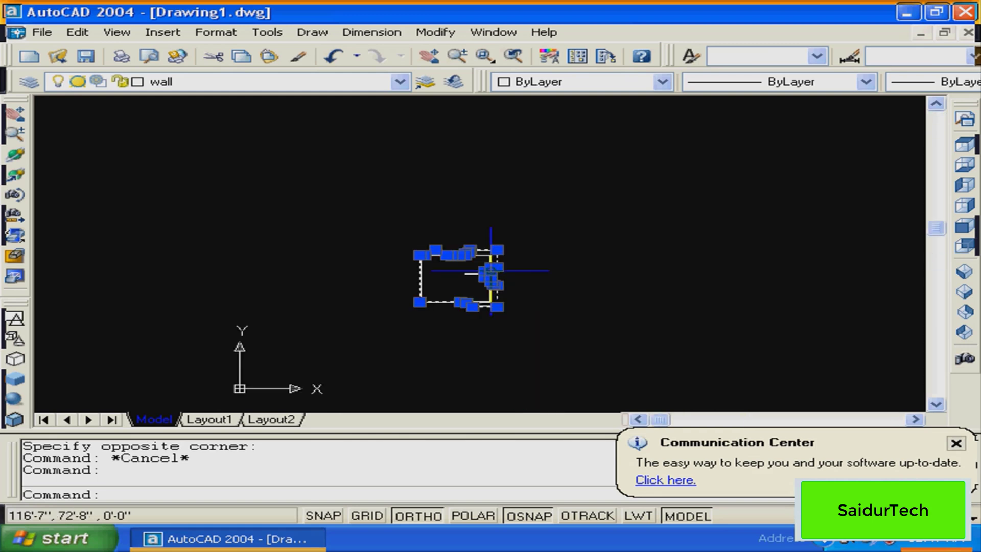
key("Escape")
type("z")
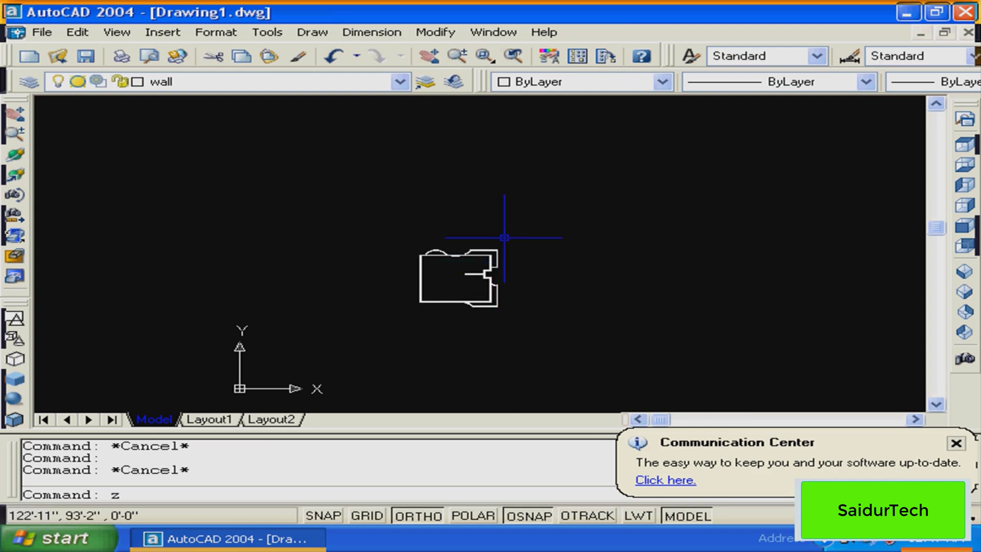
key("Return")
left_click(409, 206)
left_click(546, 323)
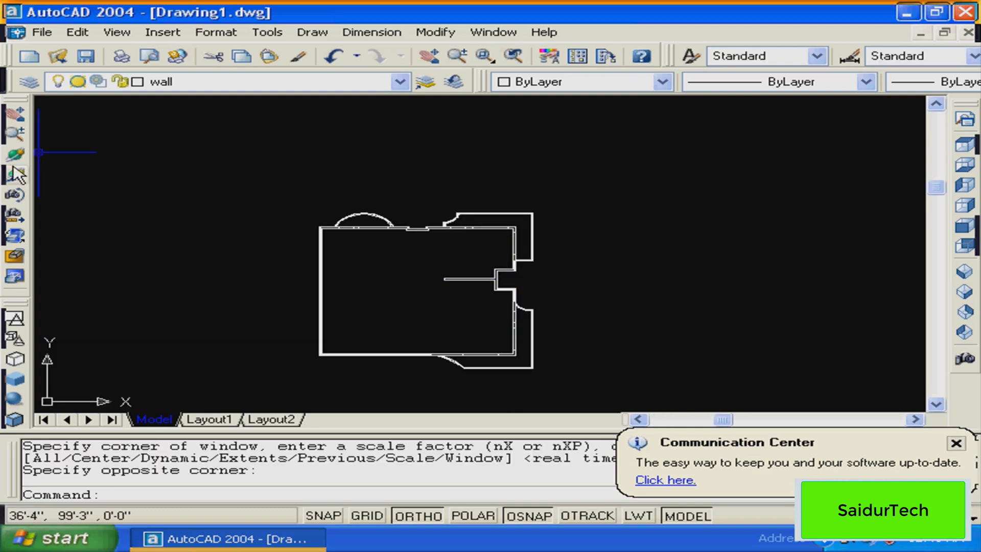
Orbit the plan to an oblique 3D view of the building and display the model shaded
left_click(16, 174)
left_click_drag(343, 223, 468, 297)
right_click(468, 296)
left_click(500, 305)
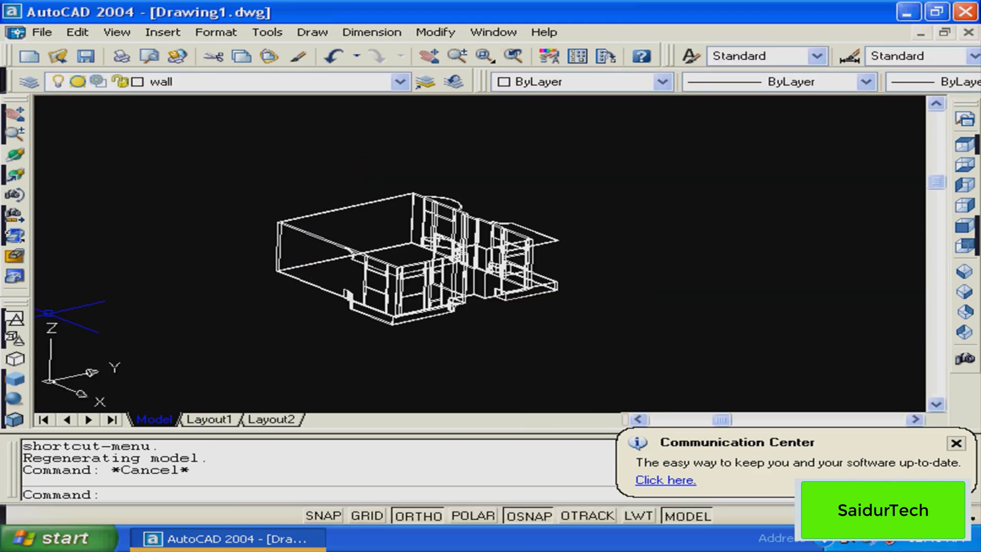
left_click(15, 379)
type("z")
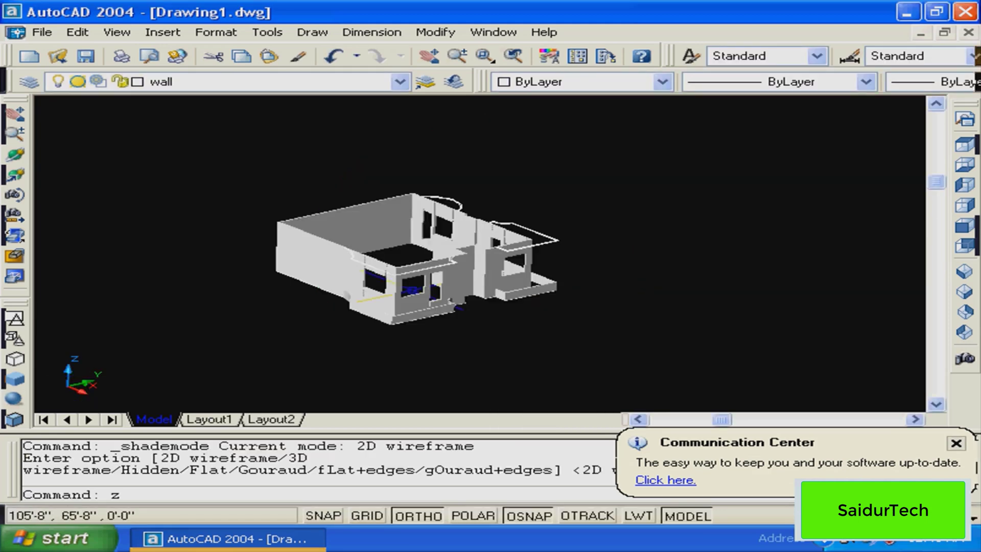
key("Return")
left_click(316, 205)
left_click(585, 332)
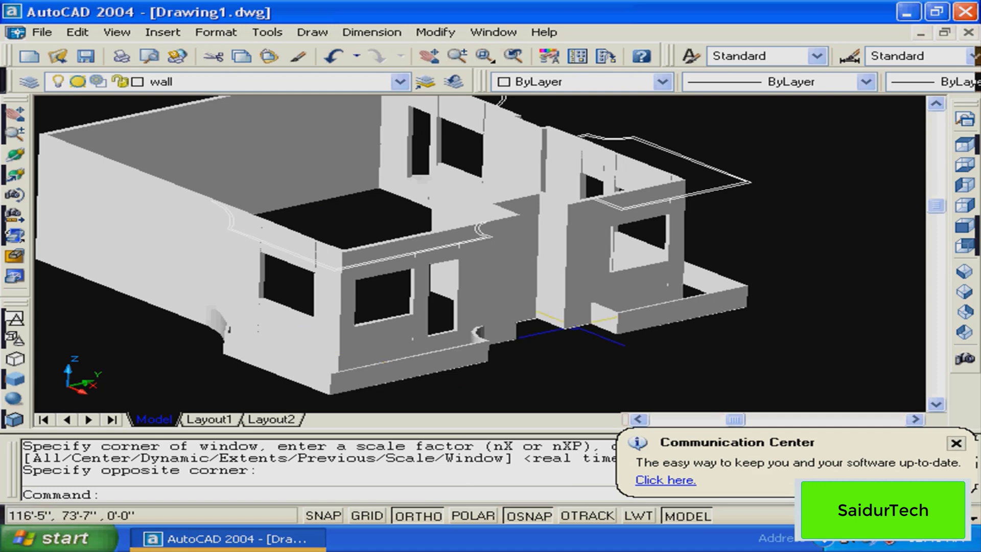
left_click(558, 353)
key("Escape")
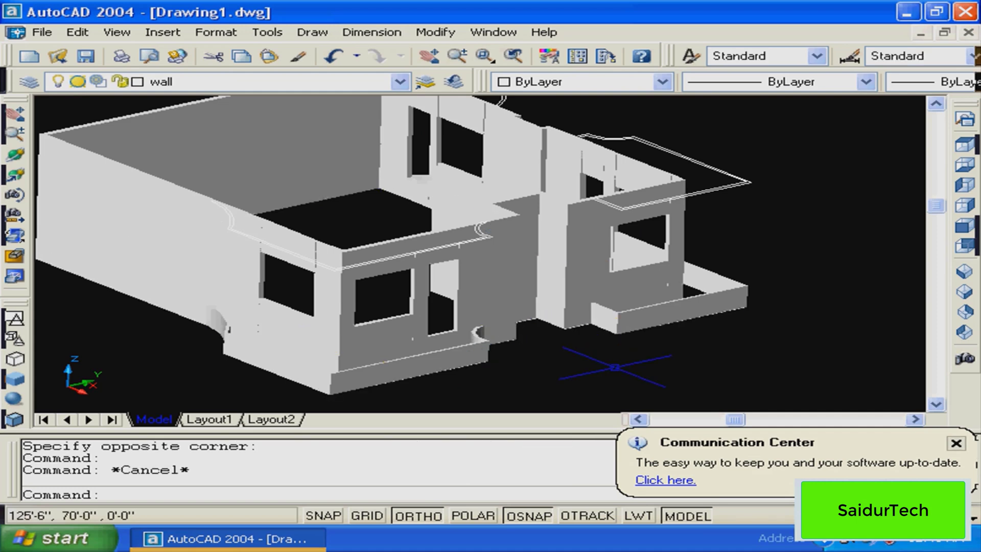
key("Escape")
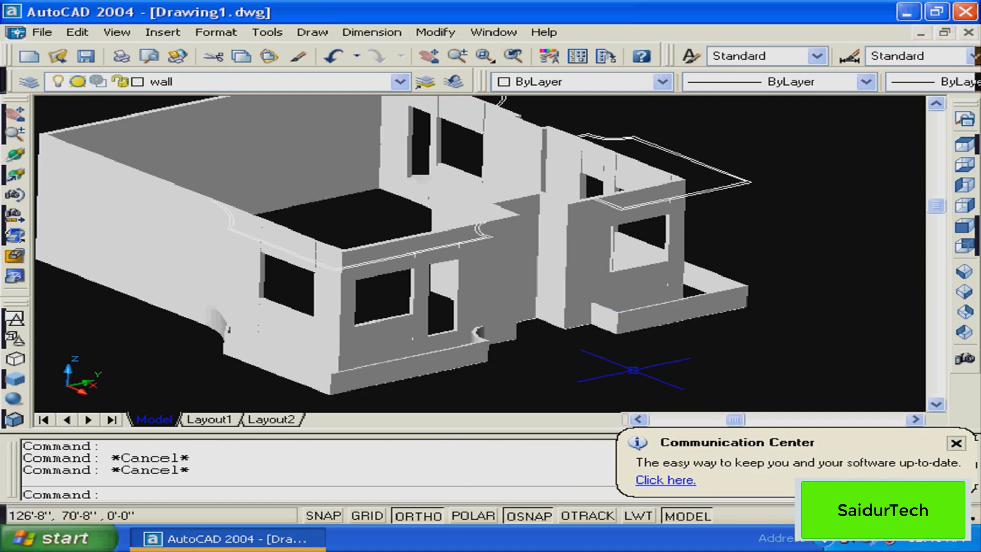
Extrude the boundary outline at the base of the building to a height of 6 with the default taper angle
type("ext")
key("Return")
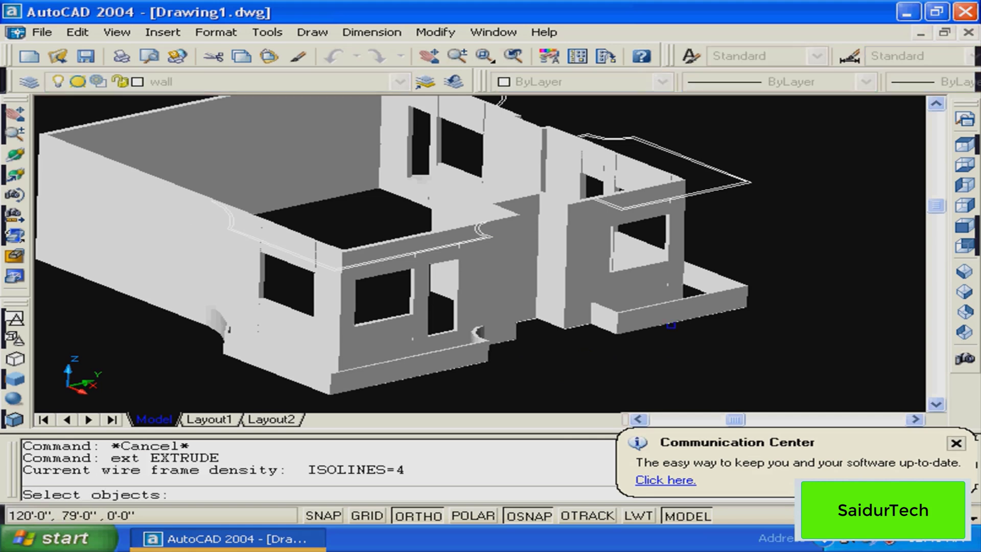
left_click(670, 324)
key("Return")
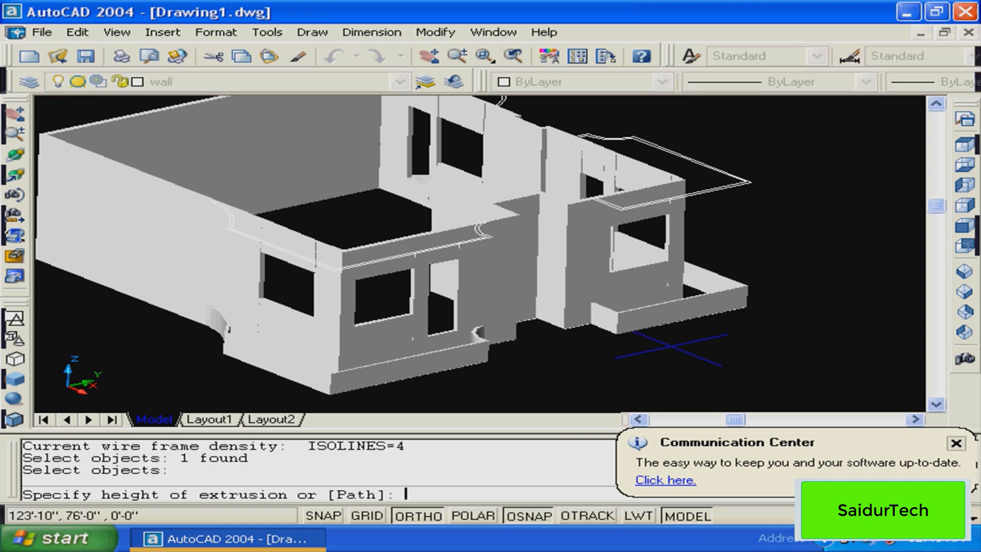
type("6")
key("Return")
key("Return")
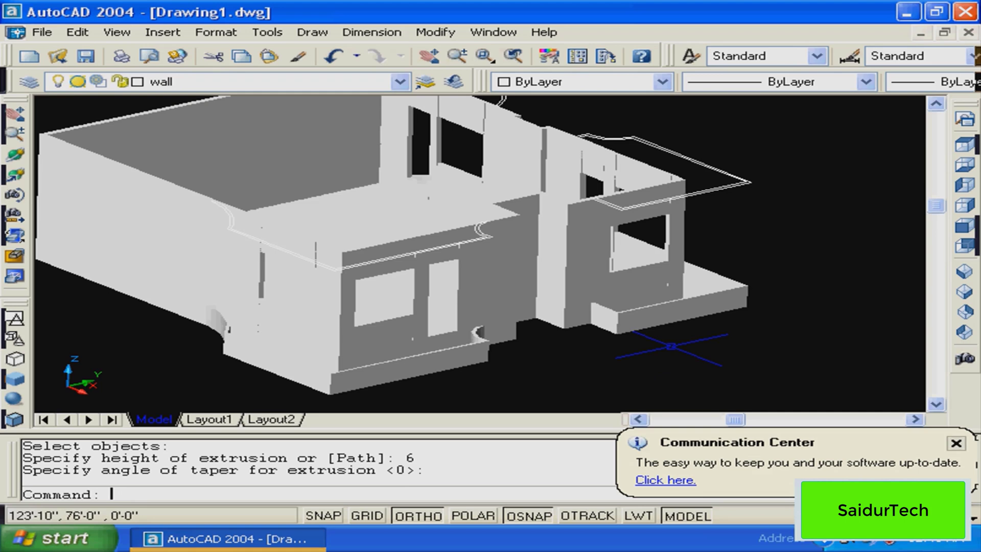
key("Escape")
key("Escape")
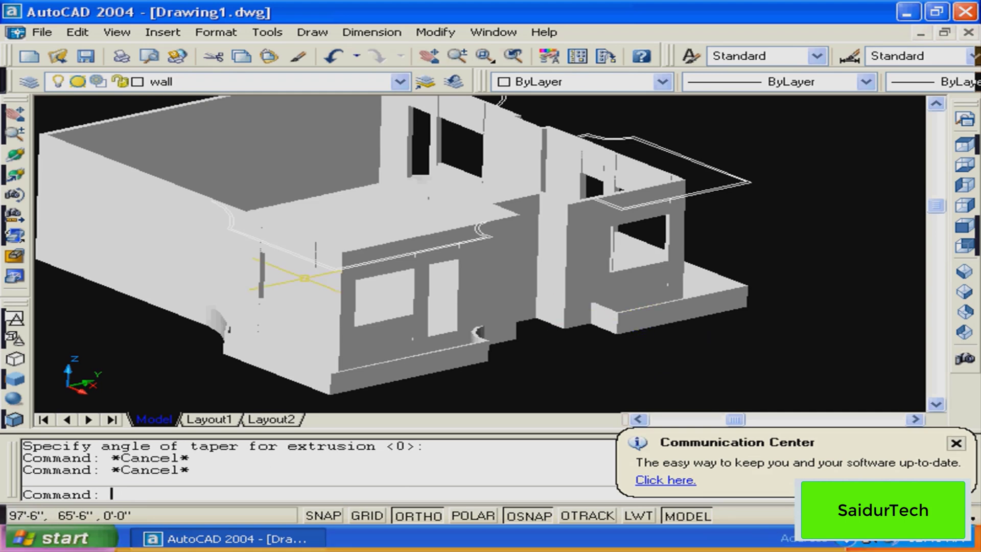
Align the UCS to the vertical wall object at the front recess between the two wings
type("ucs")
key("Return")
type("e")
key("Return")
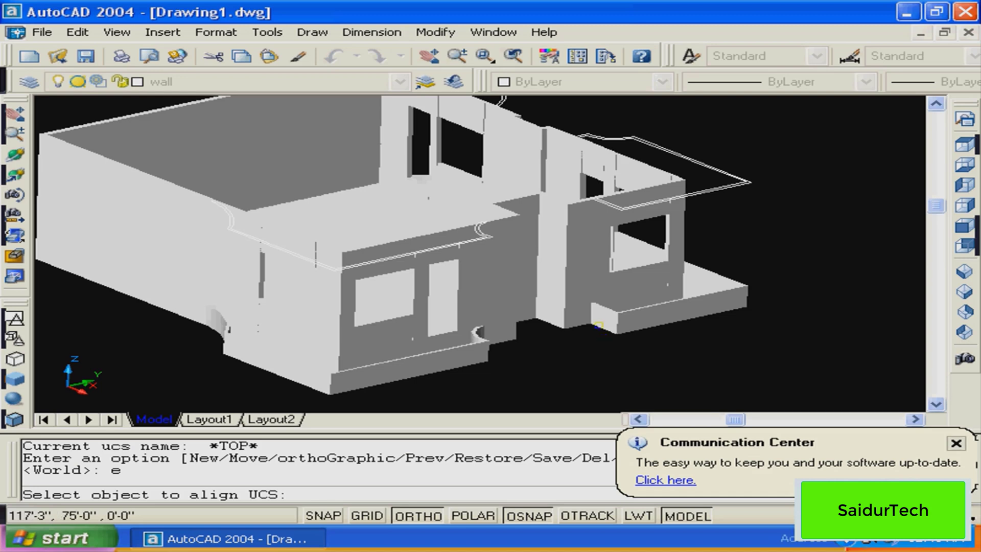
left_click(560, 299)
key("Escape")
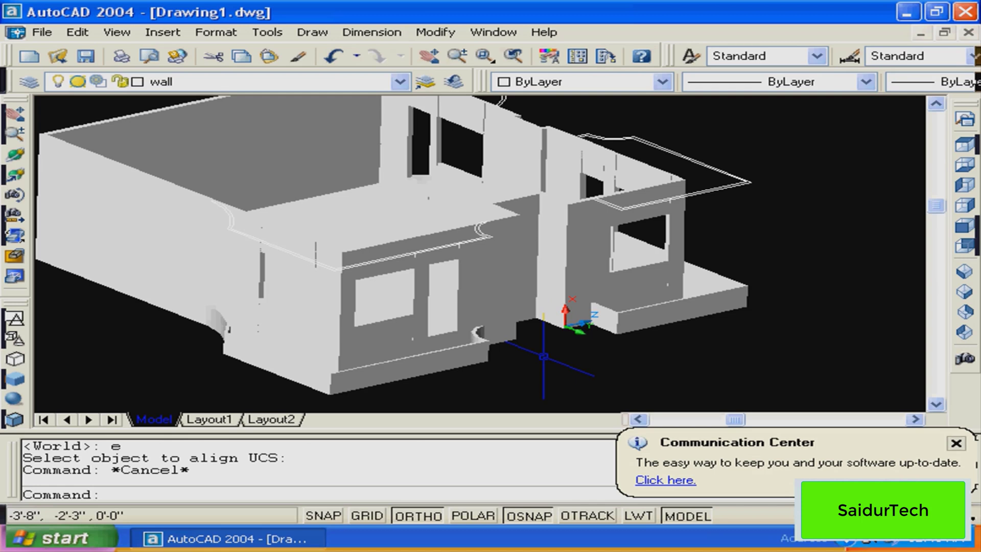
Move the extruded floor slab up by 2'
type("m")
key("Return")
left_click(374, 223)
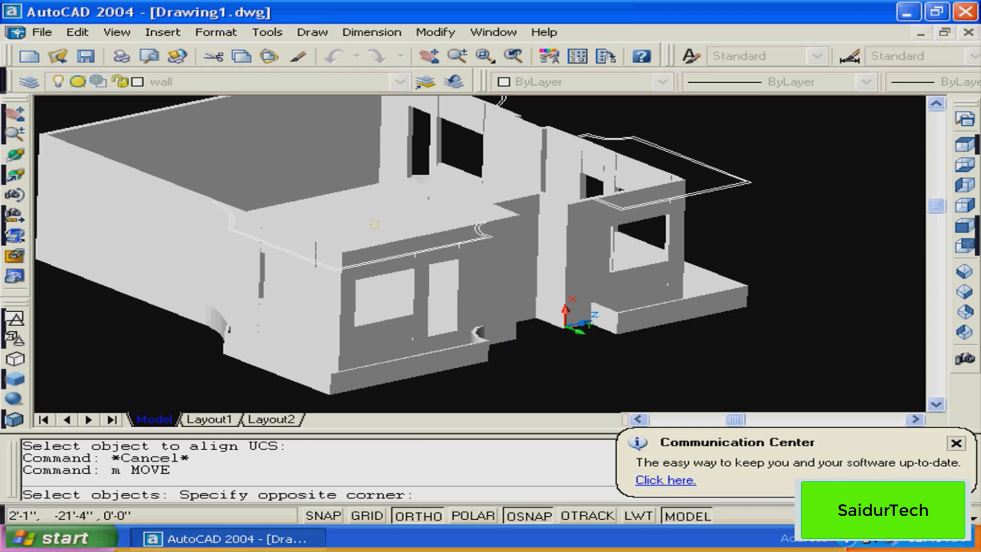
left_click(679, 365)
left_click(615, 334)
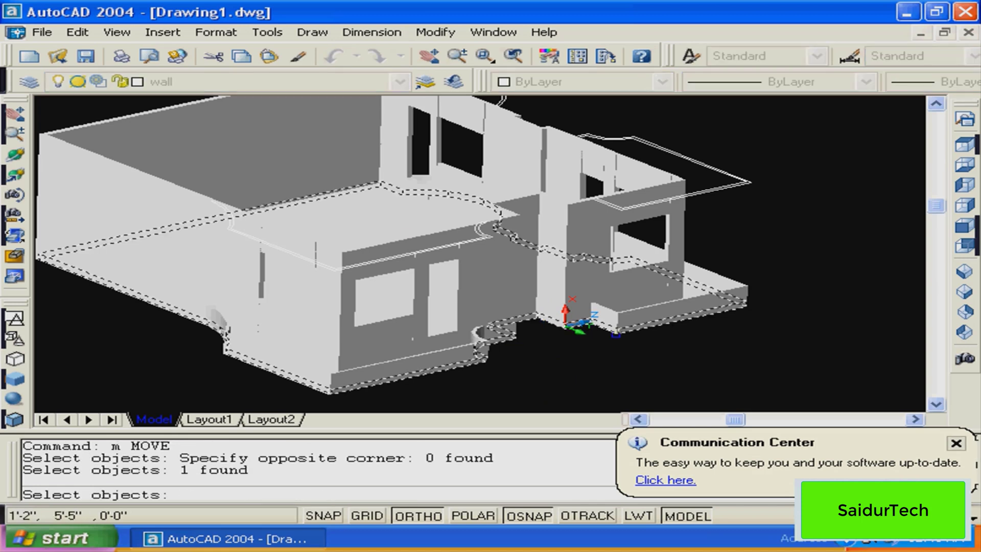
key("Return")
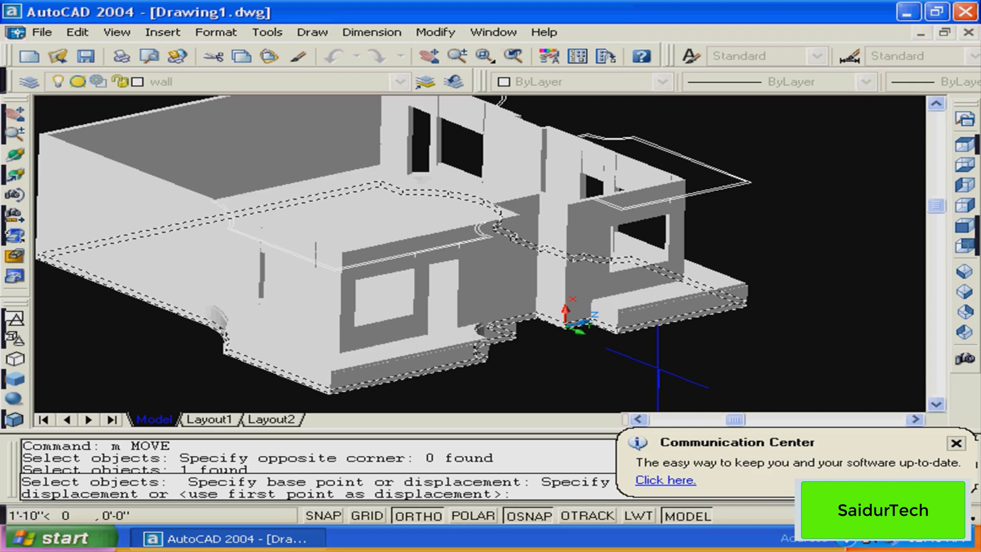
type("2'")
key("Return")
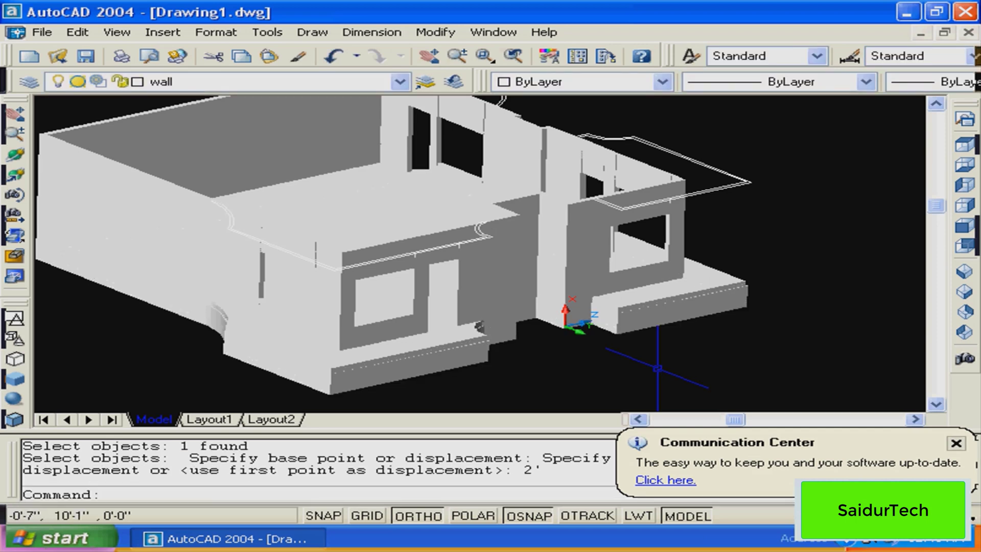
Examine up close how the floor slab sits on the low wall at the porch's outer corner
left_click(738, 292)
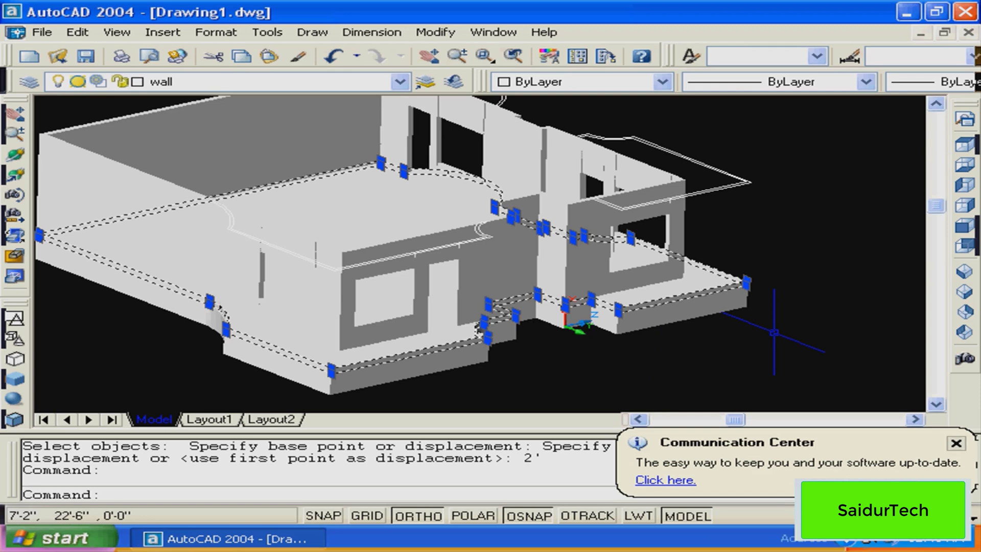
key("Escape")
type("z")
key("Return")
left_click(739, 332)
left_click(700, 249)
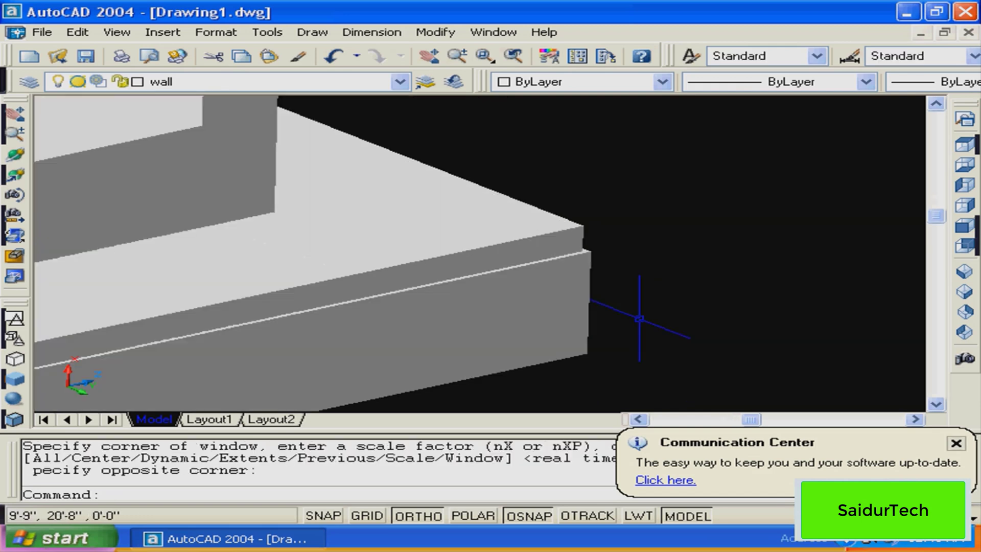
left_click(556, 230)
key("Escape")
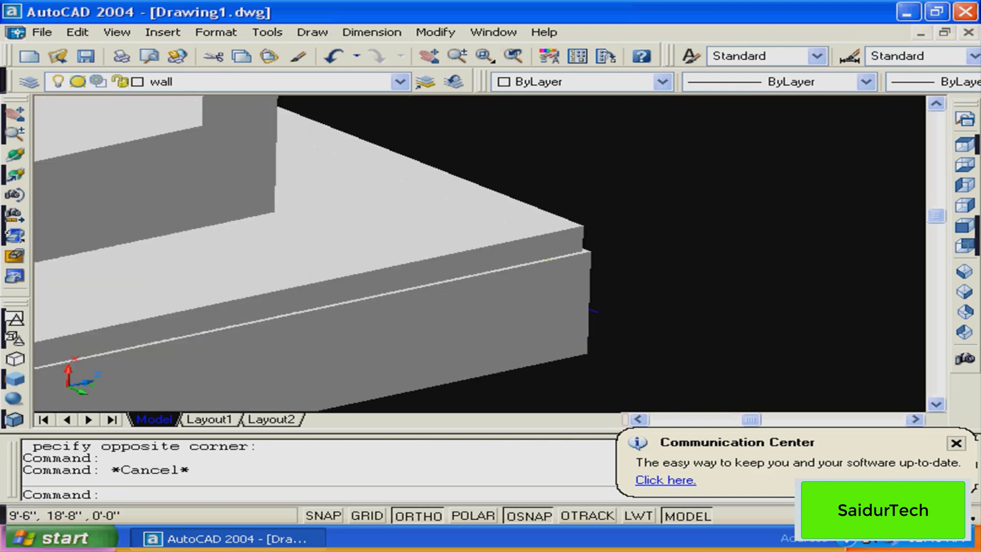
Move the floor slab down by 6 inches within the low porch walls
type("m")
key("Return")
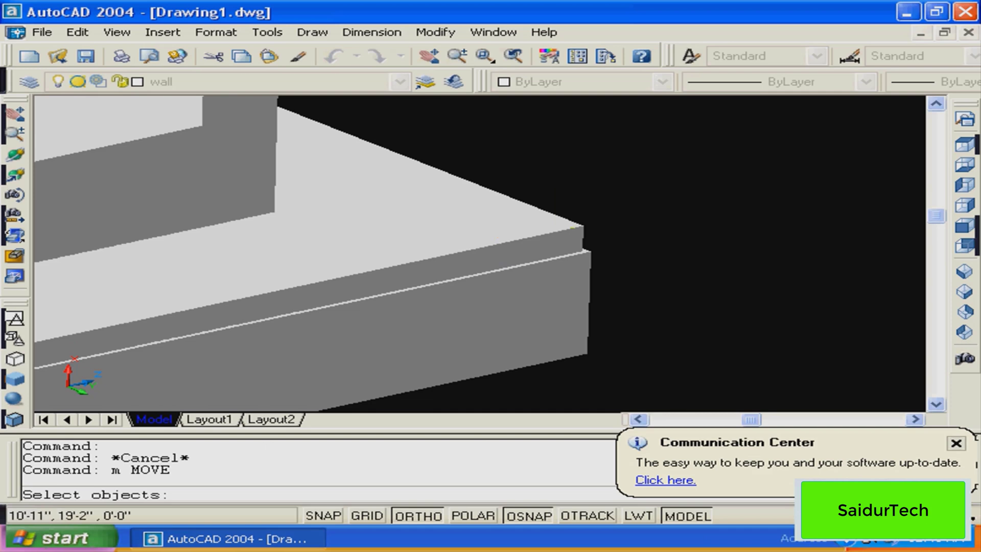
left_click(575, 227)
key("Return")
left_click(665, 235)
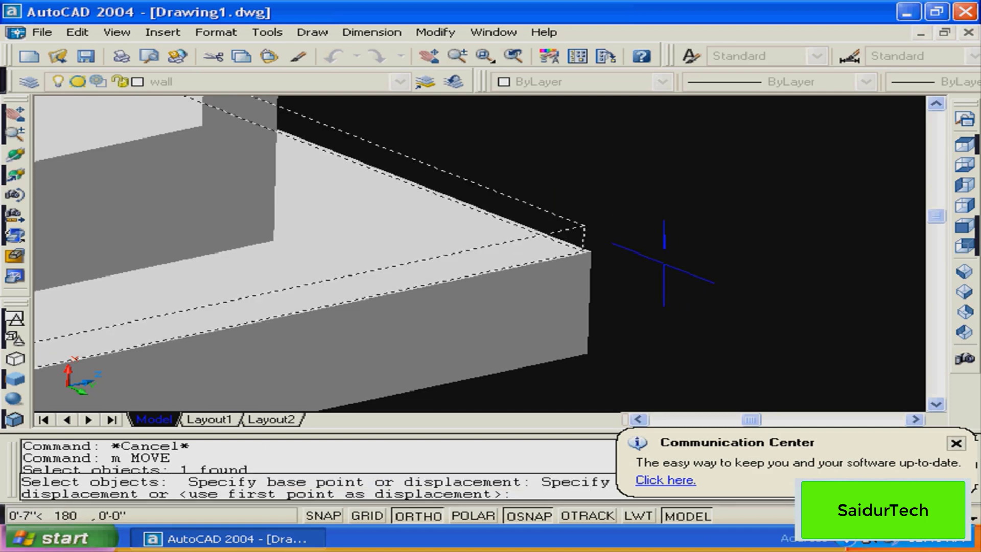
type("6")
key("Return")
scroll(664, 250, "down", 10)
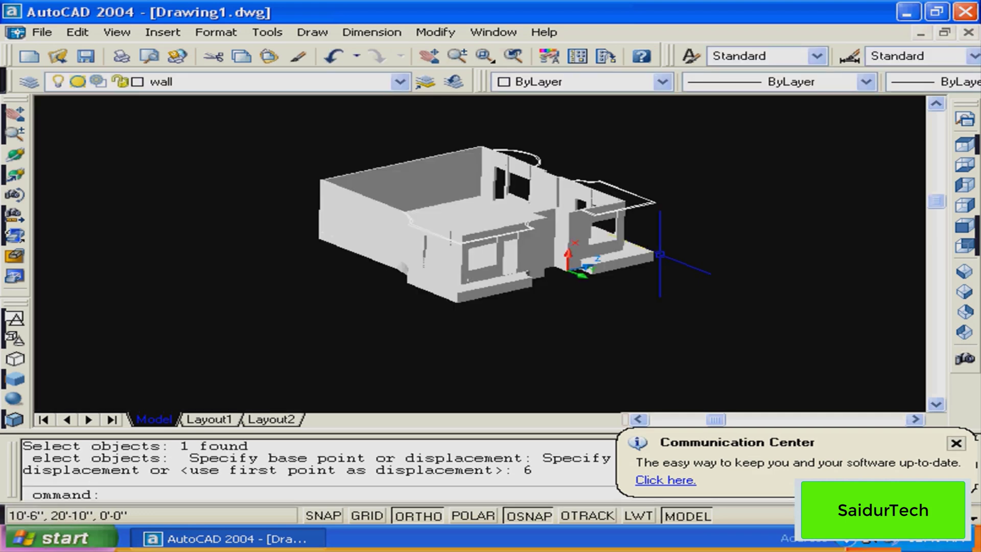
scroll(585, 290, "up", 3)
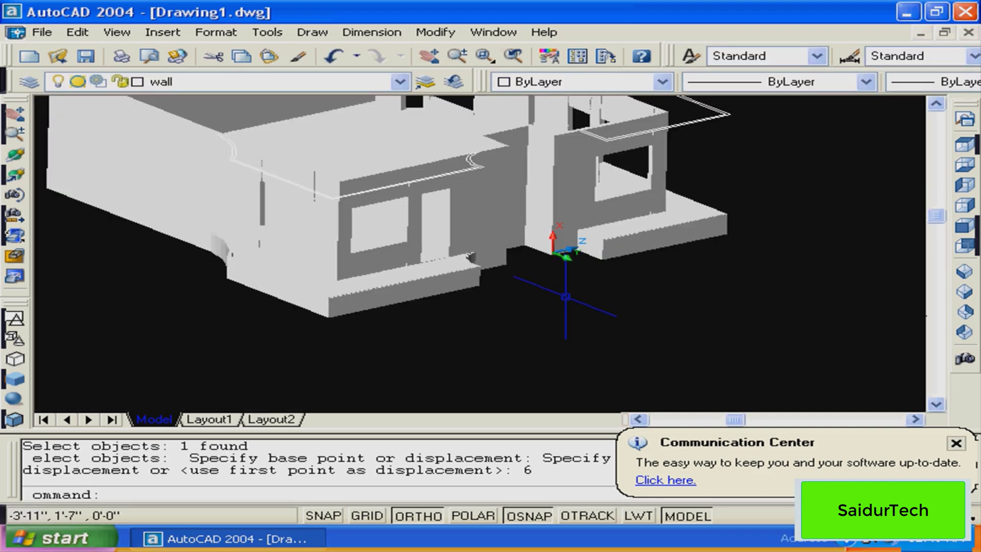
middle_click_drag(566, 296, 577, 342)
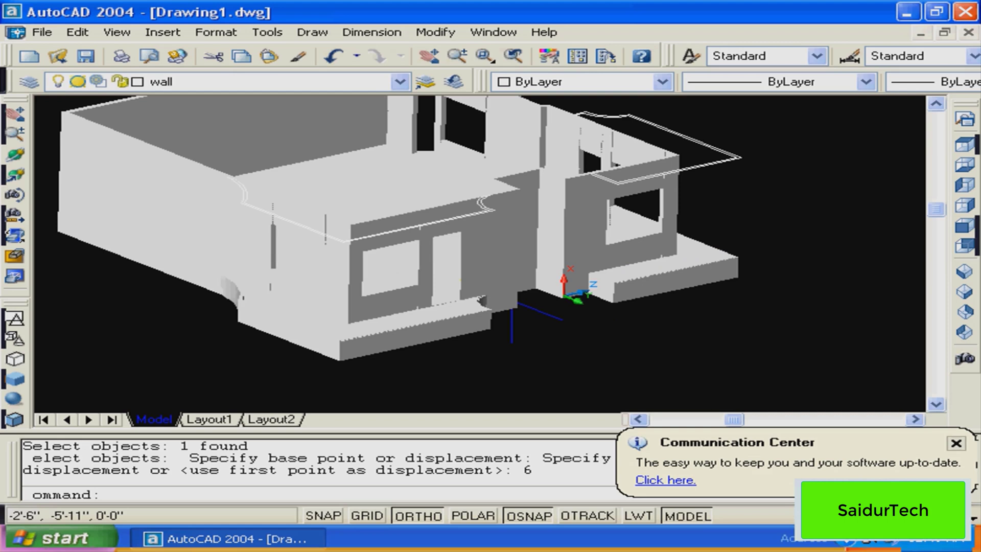
key("Escape")
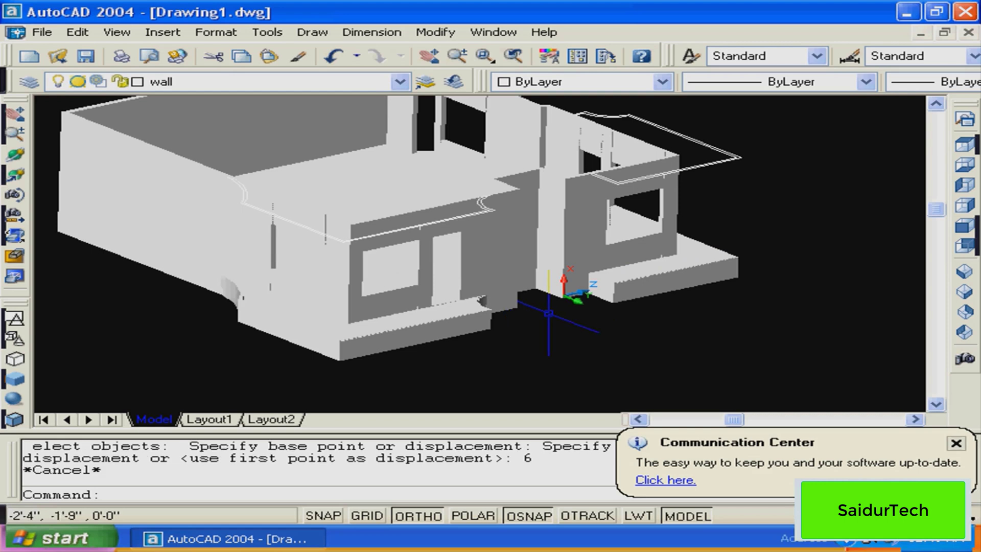
Set the Model tab pointer color to Red in the display options
type("c")
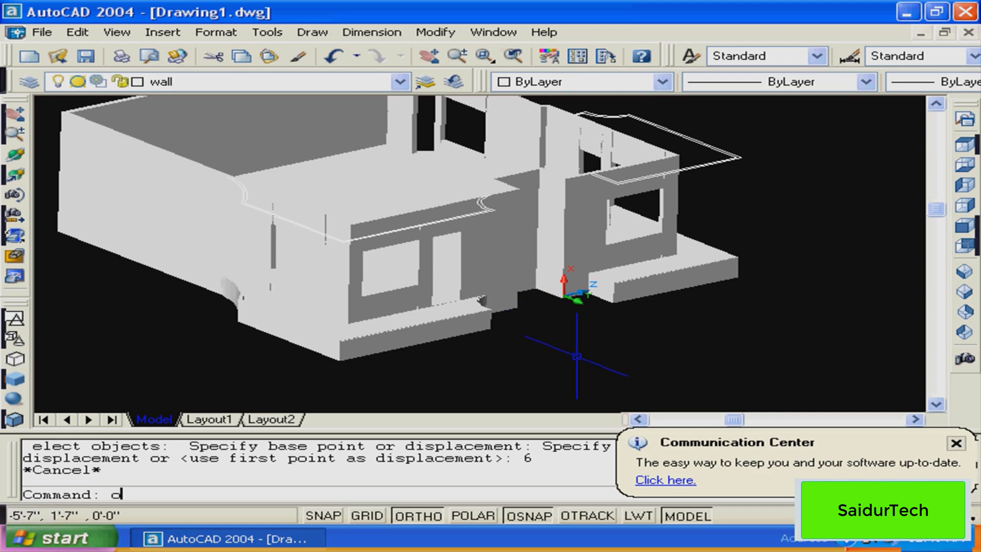
type("p")
key("Return")
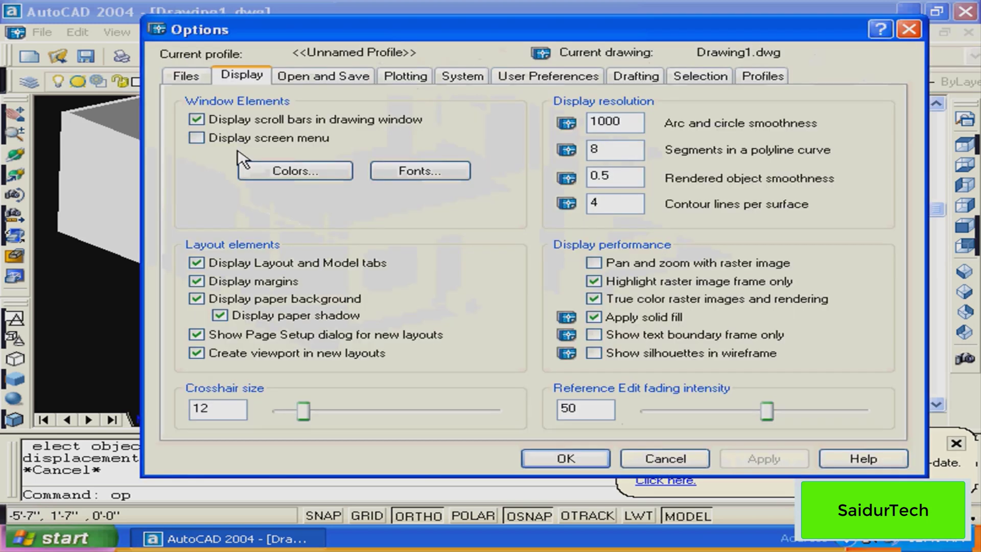
left_click(276, 170)
left_click(316, 174)
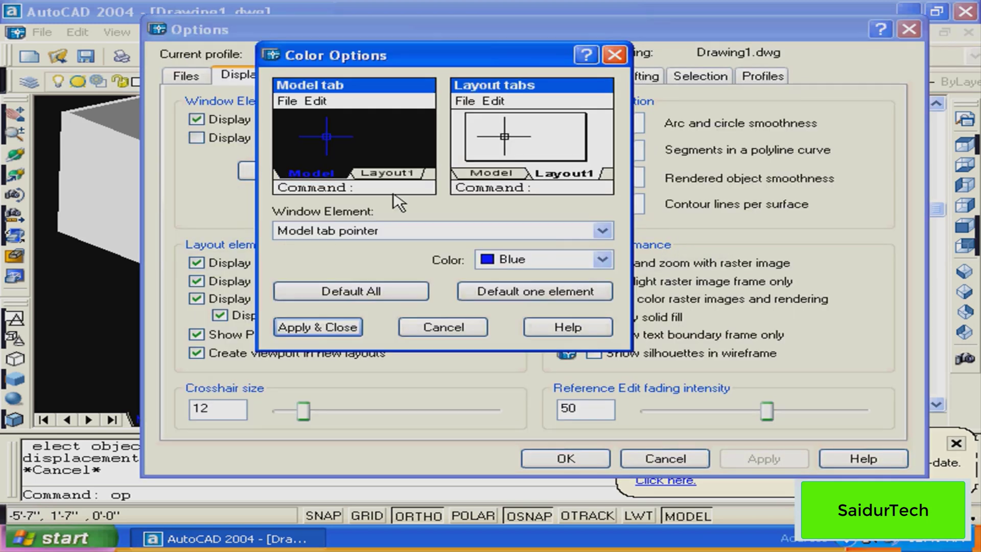
left_click(510, 259)
left_click(512, 278)
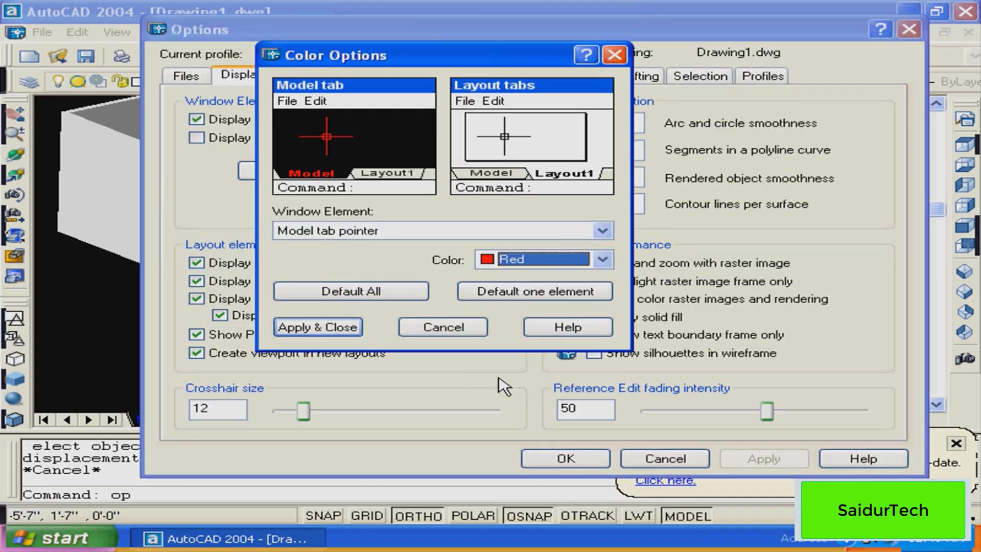
left_click(324, 325)
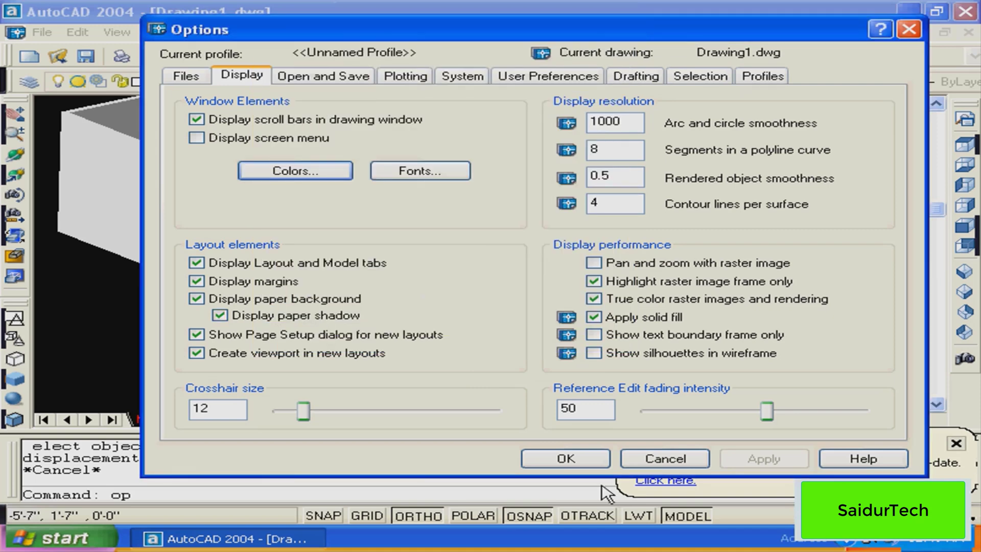
left_click(566, 458)
key("Escape")
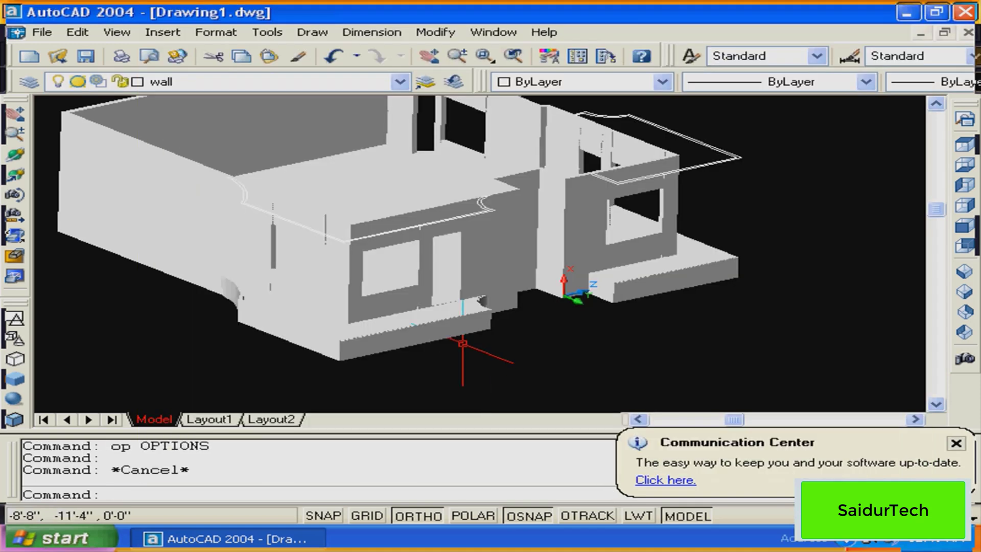
middle_click_drag(621, 323, 685, 323)
key("Escape")
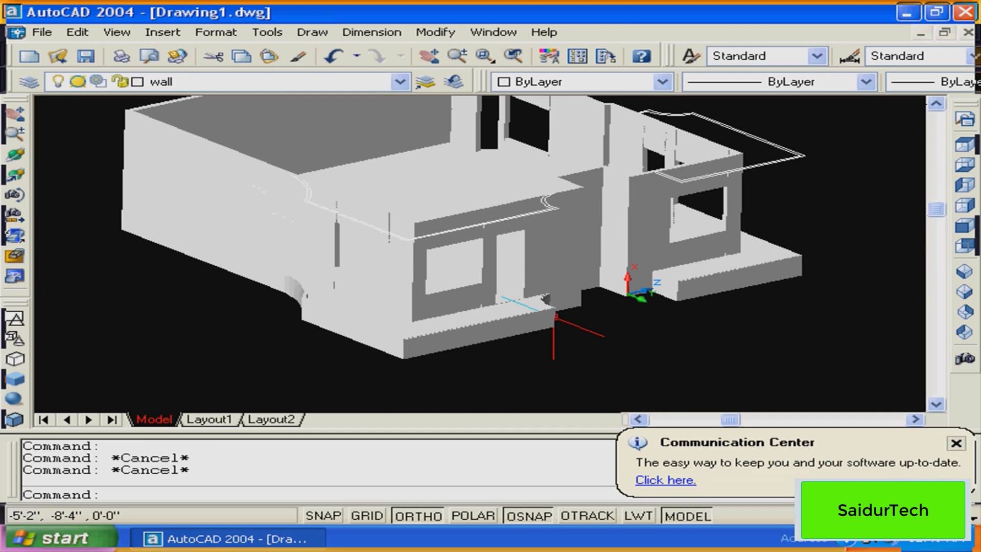
type("z")
key("Return")
left_click(343, 188)
left_click(638, 306)
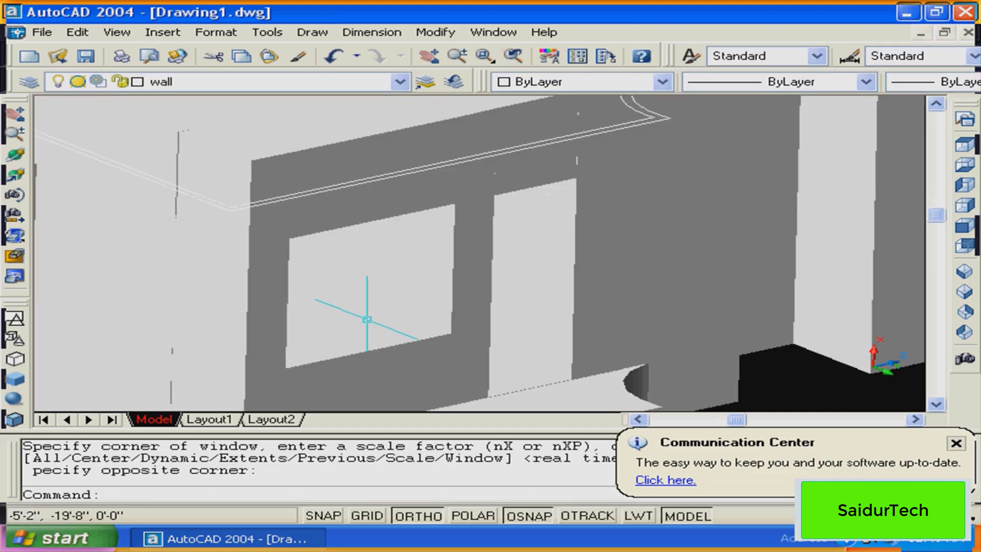
Color the whole building model with PANTONE 13-0002 TC from the PANTONE(R) a & i-cotton color book
scroll(367, 319, "down", 5)
key("Escape")
scroll(484, 301, "down", 3)
left_click(580, 222)
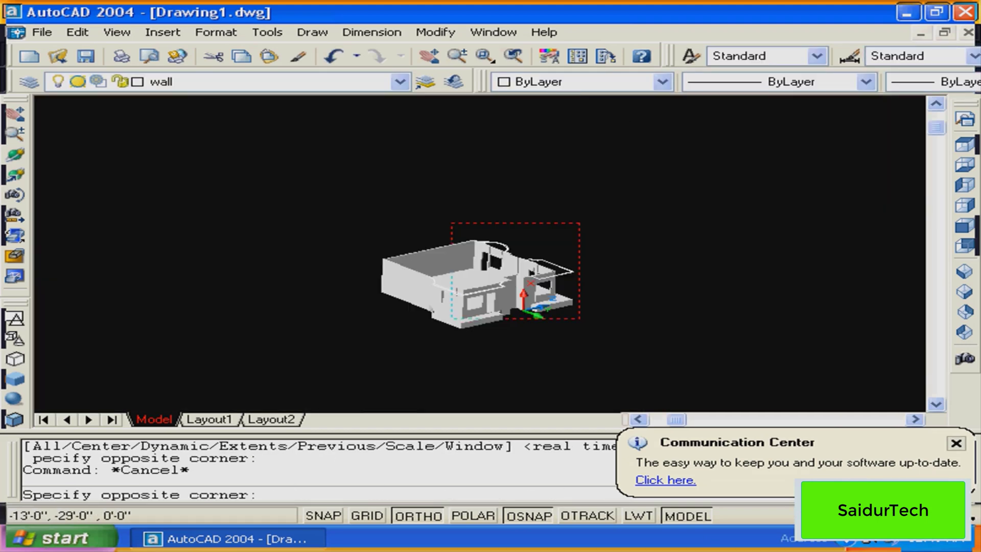
left_click(451, 317)
left_click(536, 82)
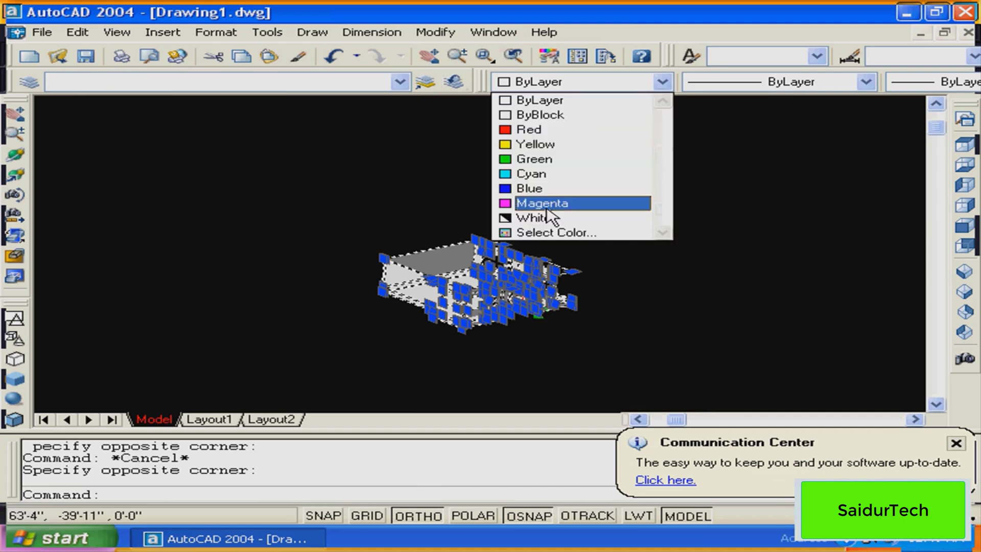
left_click(557, 232)
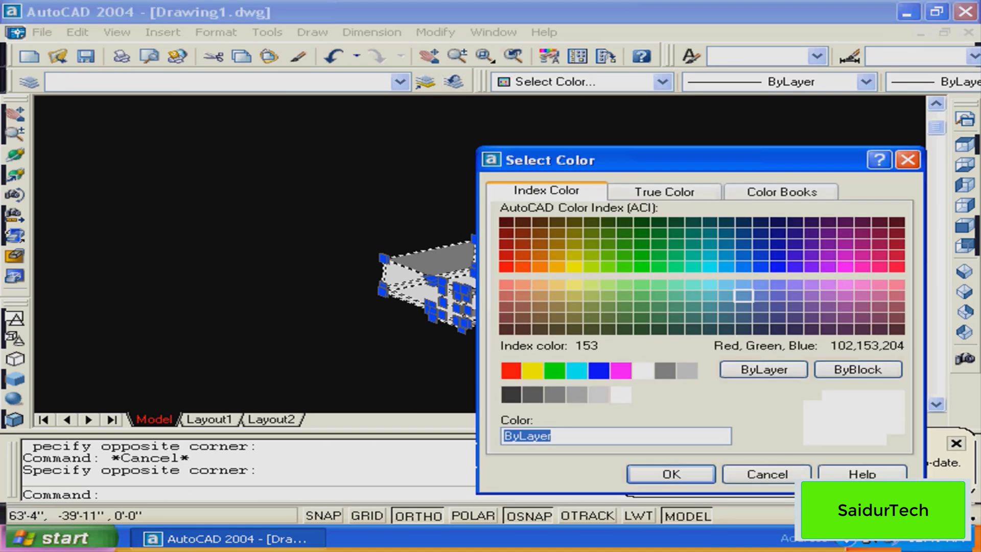
left_click(782, 193)
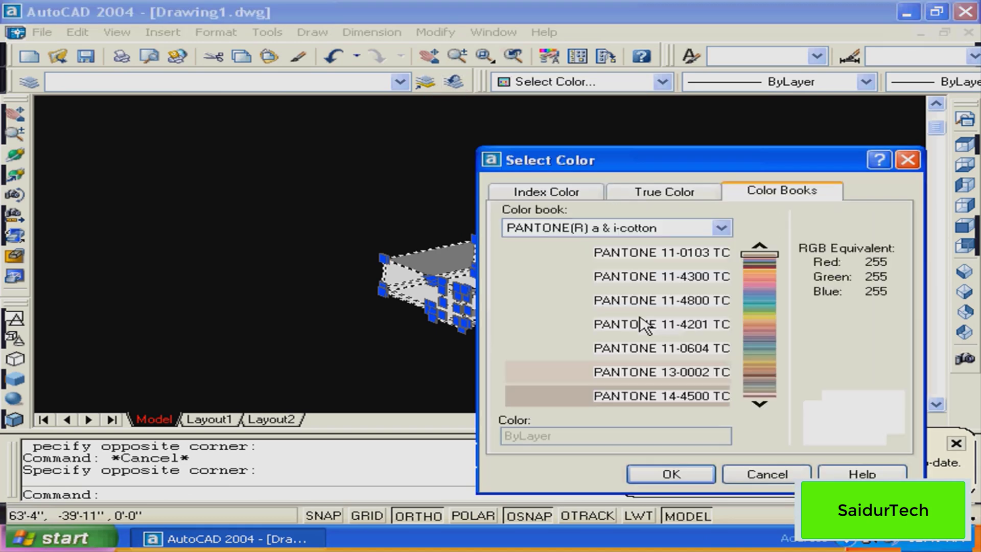
left_click(641, 301)
left_click(577, 370)
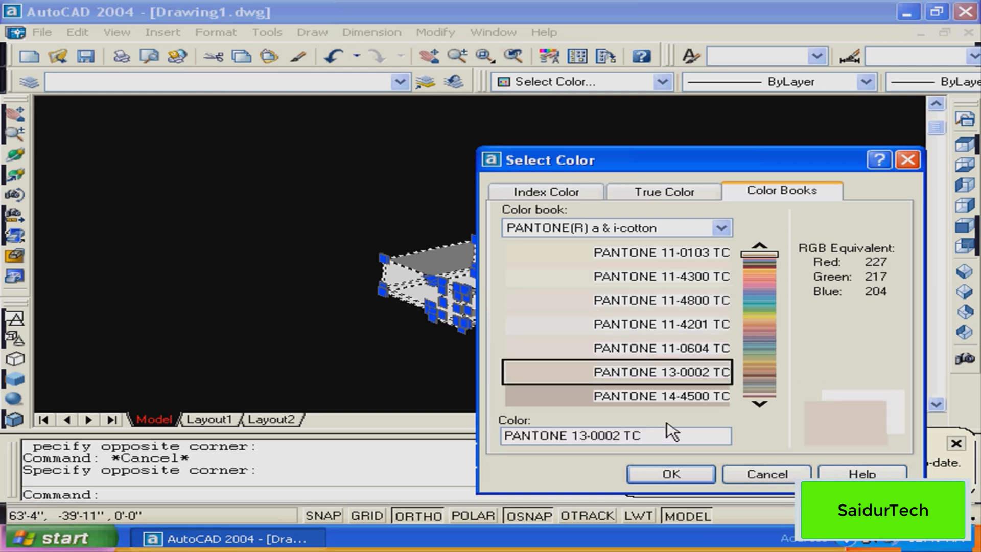
left_click(671, 476)
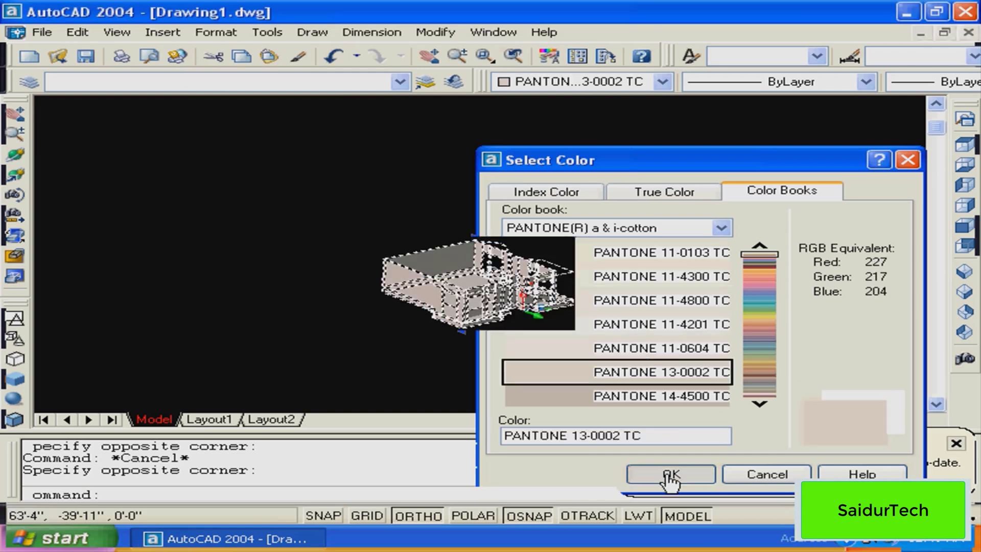
key("Escape")
Examine the recolored building up close and from the opposite front side, where the upper balcony outlines are accessible
type("z")
key("Return")
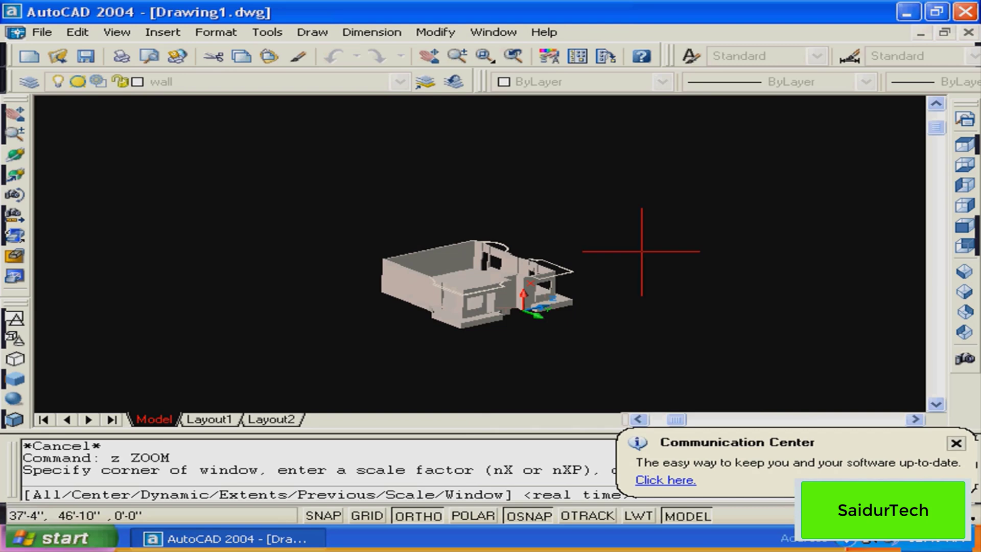
left_click(641, 250)
left_click(368, 332)
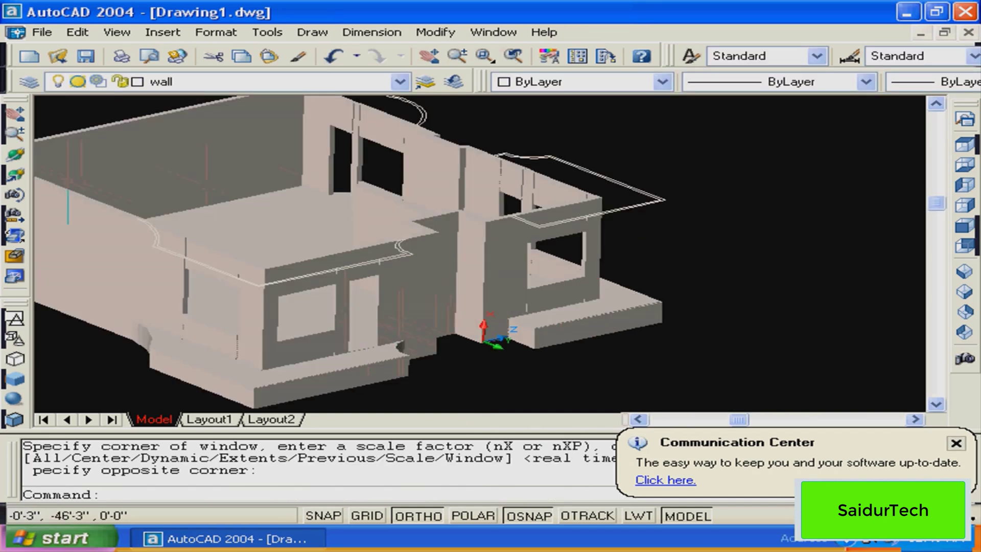
left_click(14, 154)
mouse_move(388, 286)
left_mouse_down()
mouse_move(603, 280)
mouse_move(463, 310)
mouse_move(454, 330)
mouse_move(471, 317)
mouse_move(393, 278)
left_mouse_up()
key("Escape")
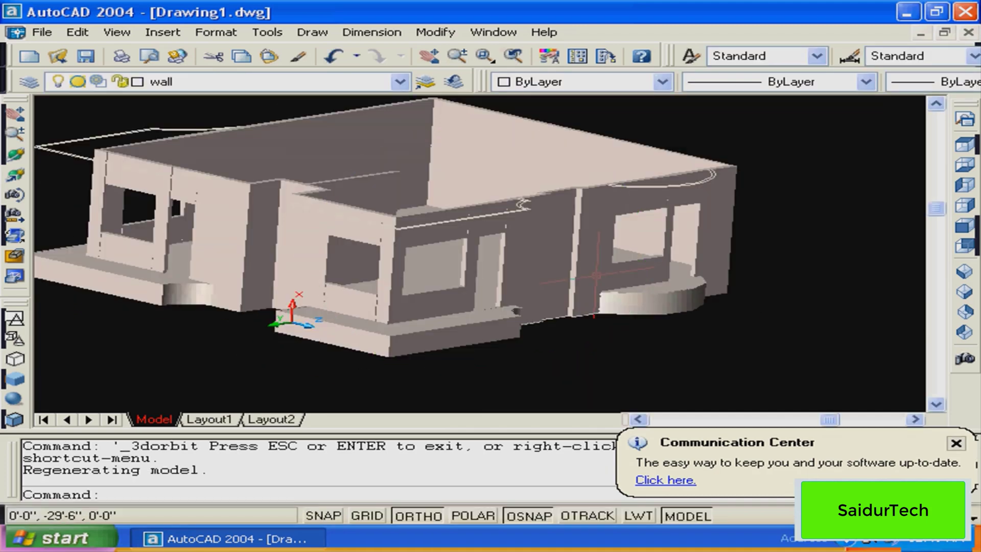
middle_click_drag(489, 305, 549, 305)
left_click(522, 311)
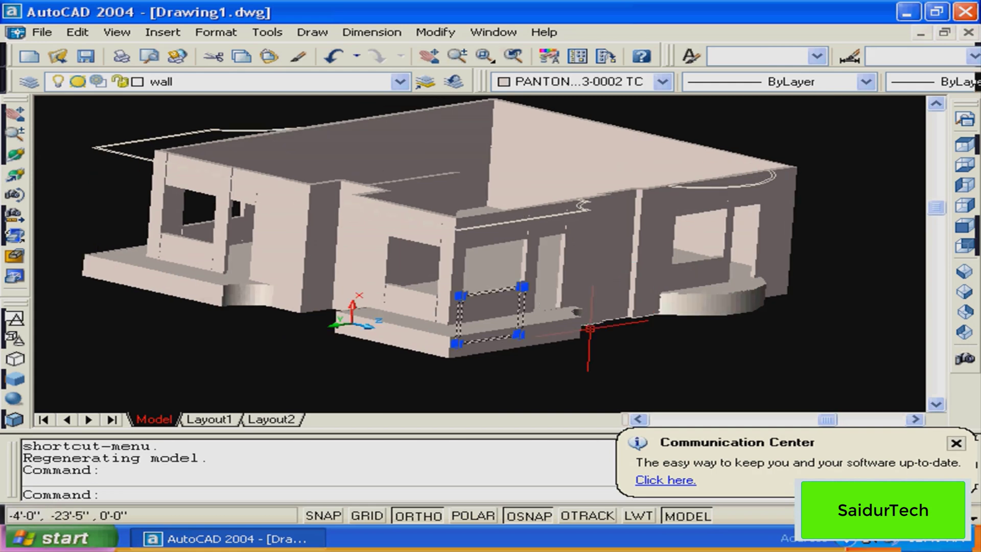
key("Escape")
key("Escape")
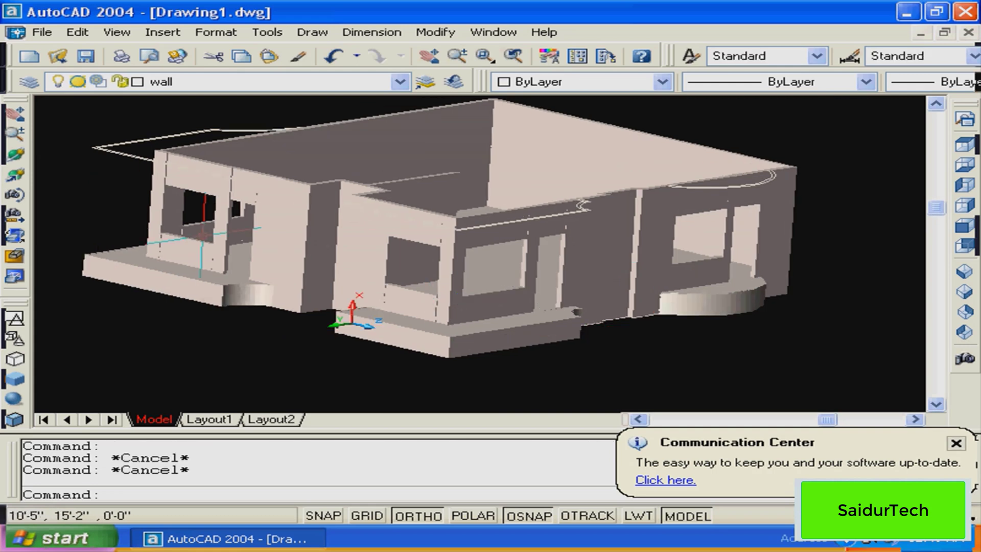
middle_click_drag(203, 234, 238, 267)
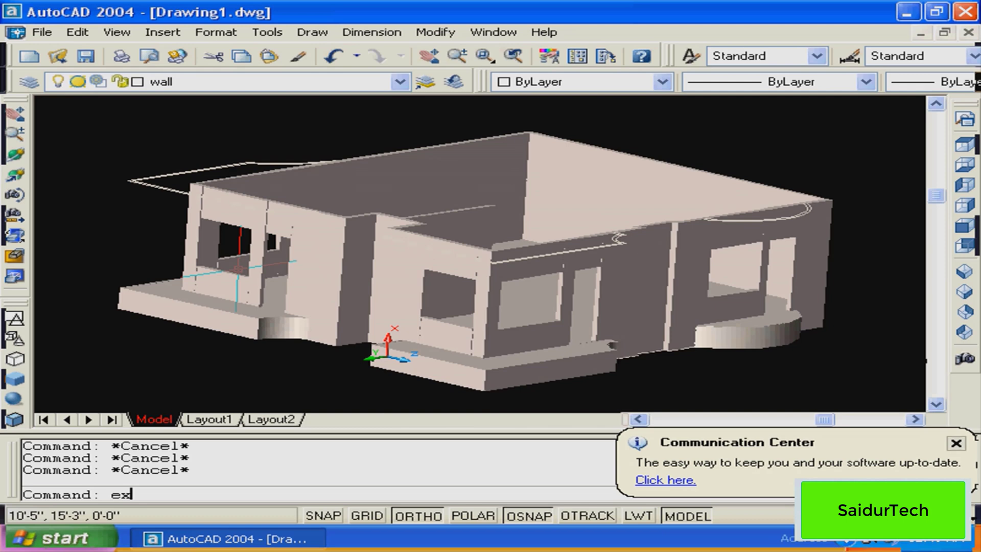
Extrude the three balcony outlines along the wall tops to a height of -2'6 with a taper angle of 0
type("t")
key("Return")
left_click(156, 185)
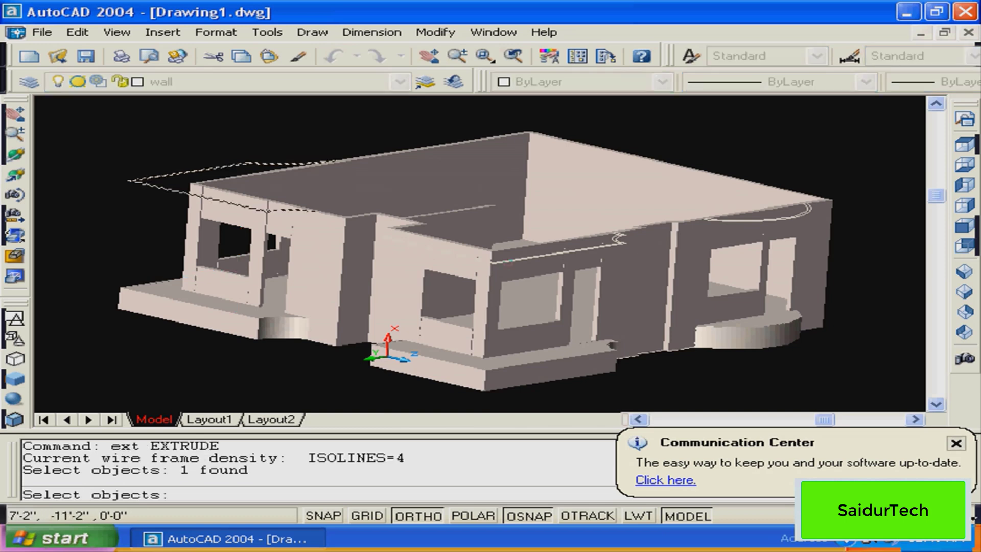
left_click(618, 238)
left_click(750, 220)
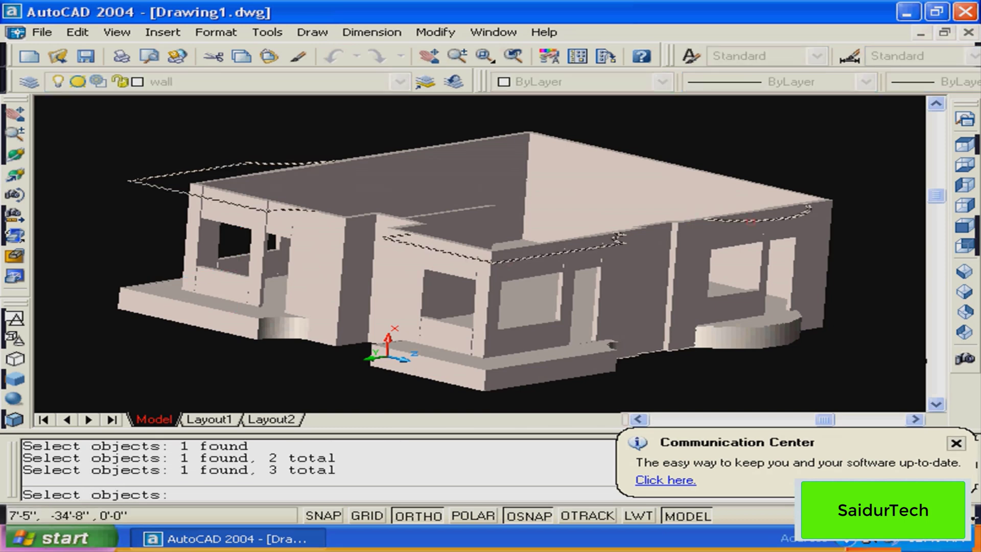
key("Return")
type("-")
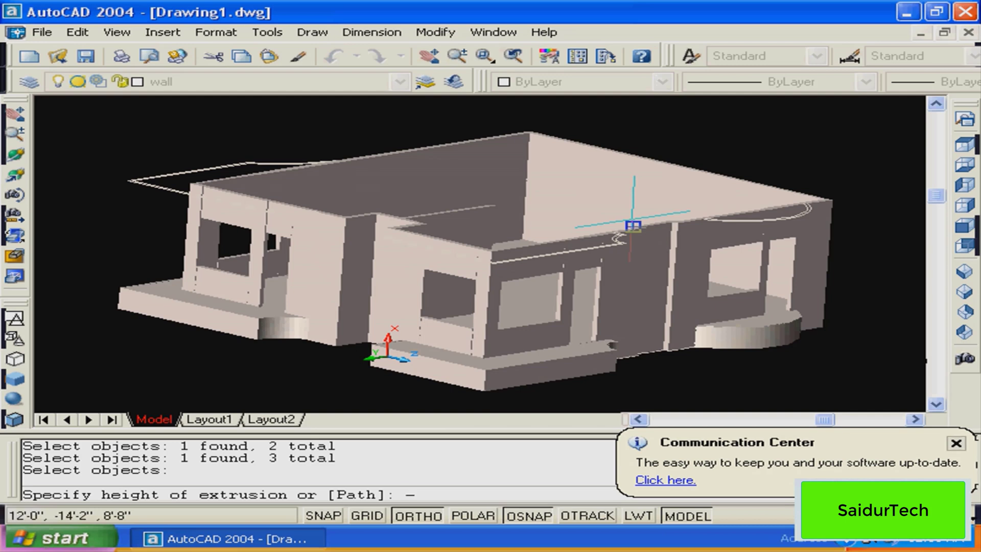
type("2'6")
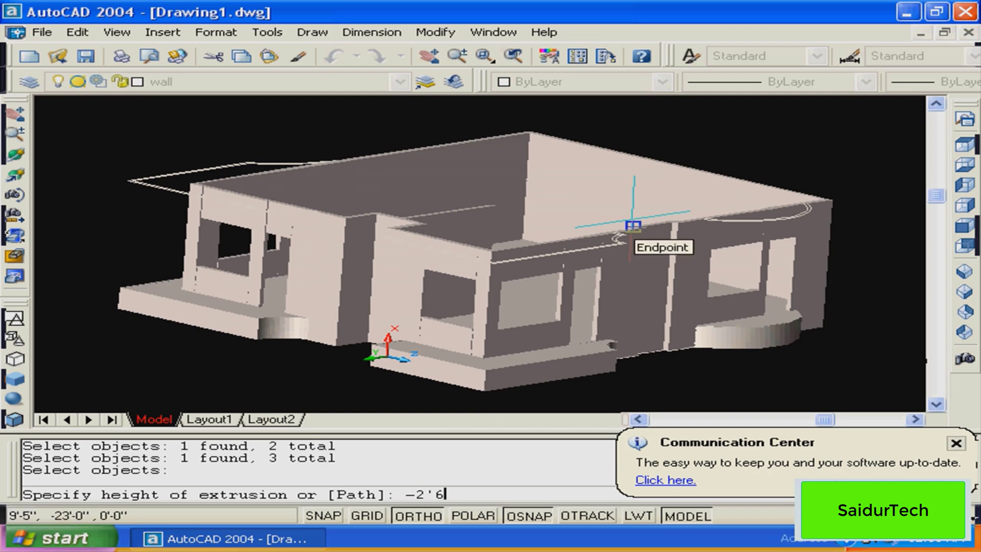
key("Return")
key("Return")
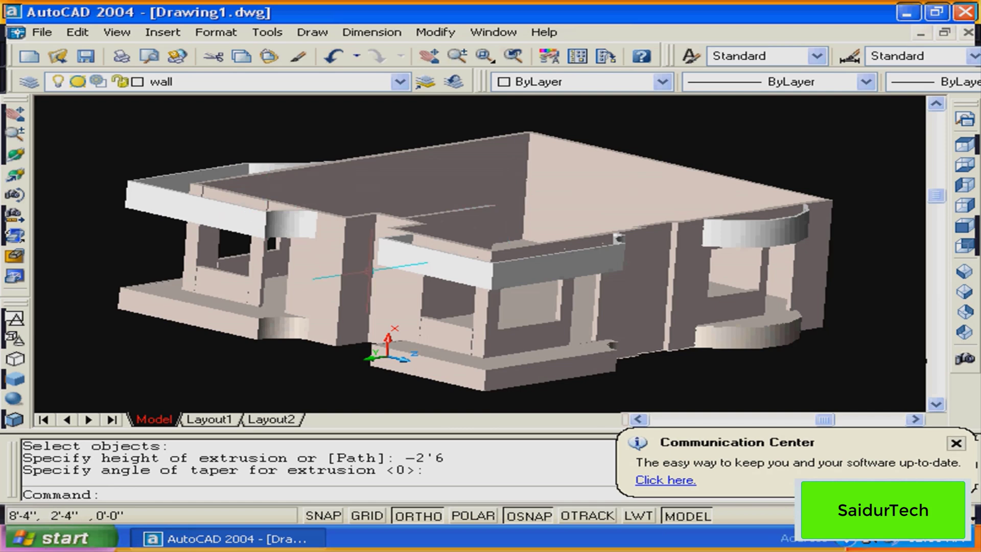
Match the properties of the three extruded upper balcony bands to those of the front wall
middle_click_drag(443, 240, 409, 239)
key("Escape")
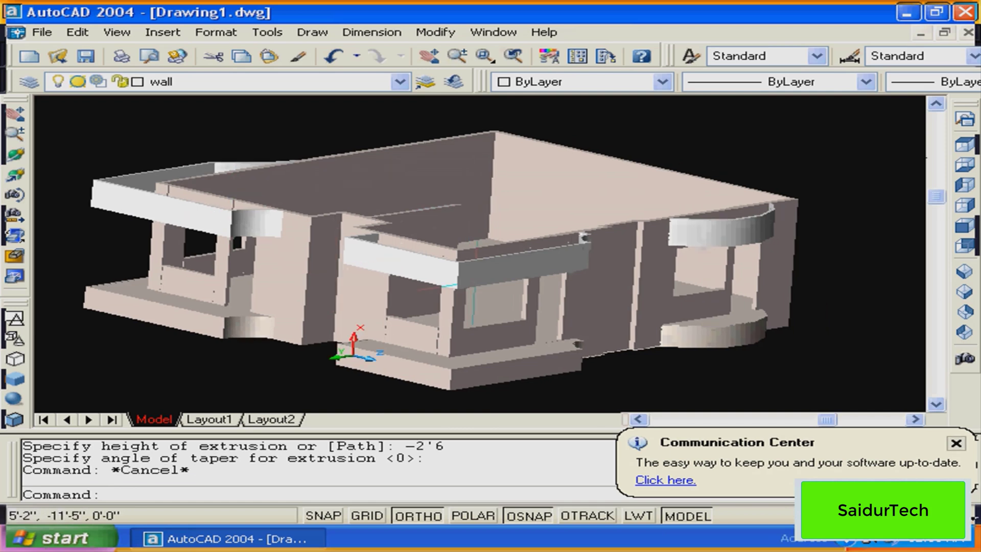
middle_click_drag(455, 284, 457, 278)
key("Escape")
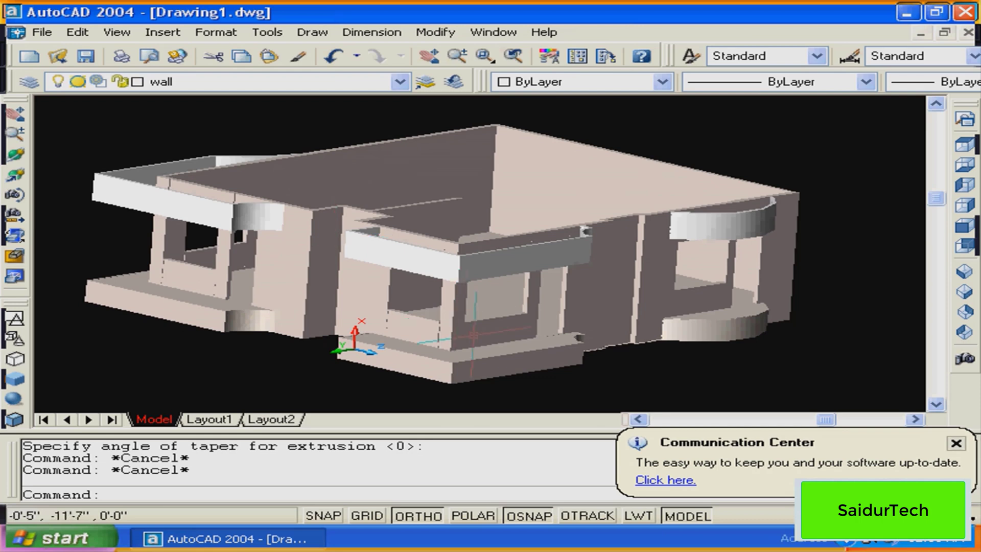
key("Escape")
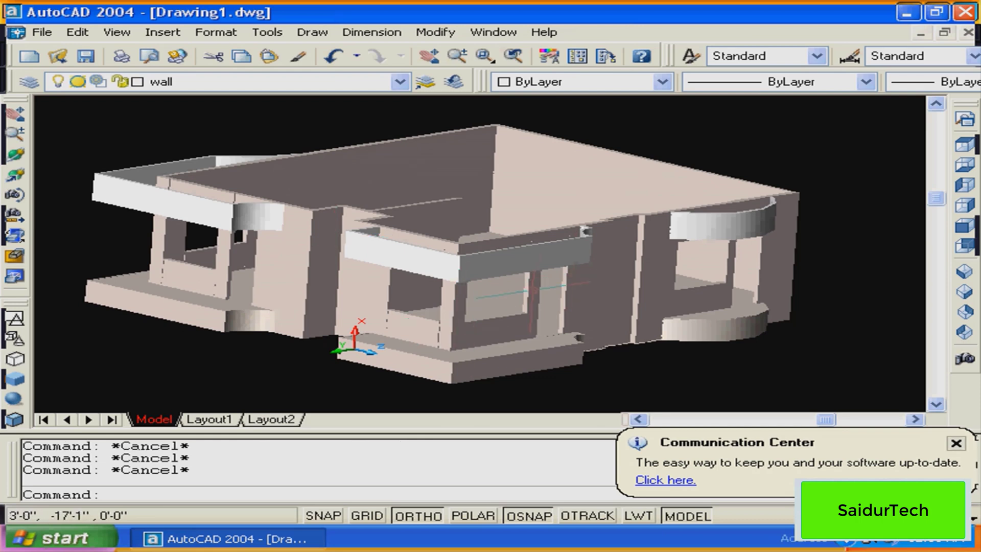
type("ma")
key("Return")
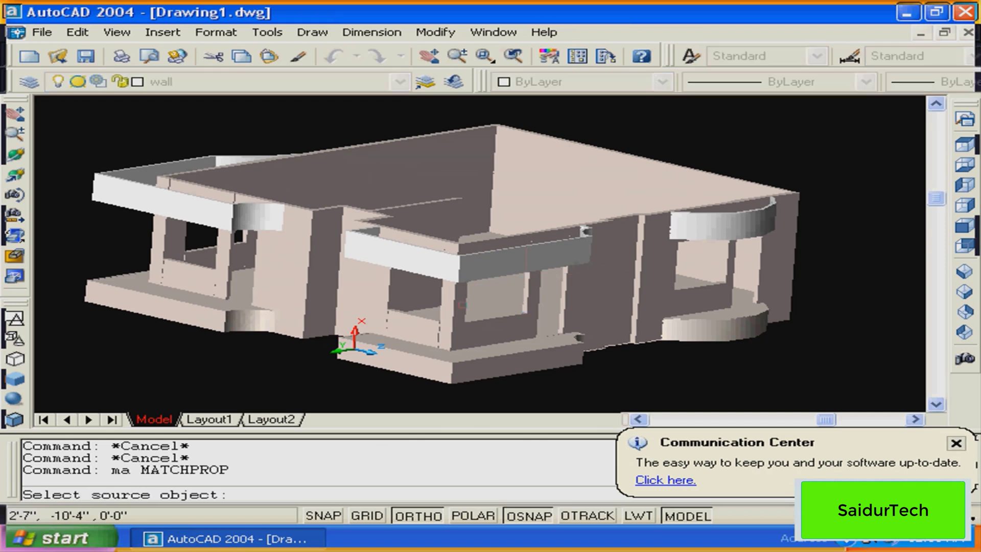
left_click(452, 305)
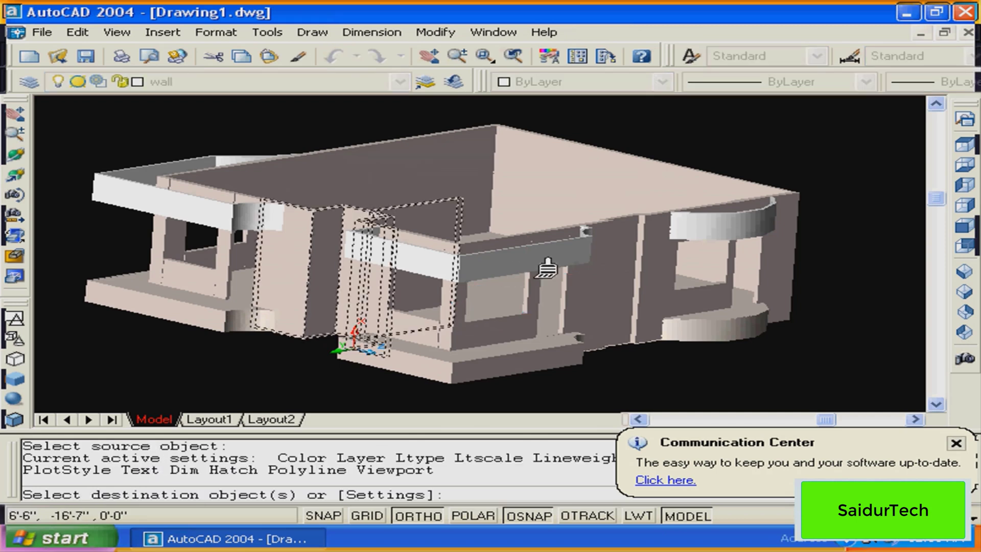
left_click(565, 265)
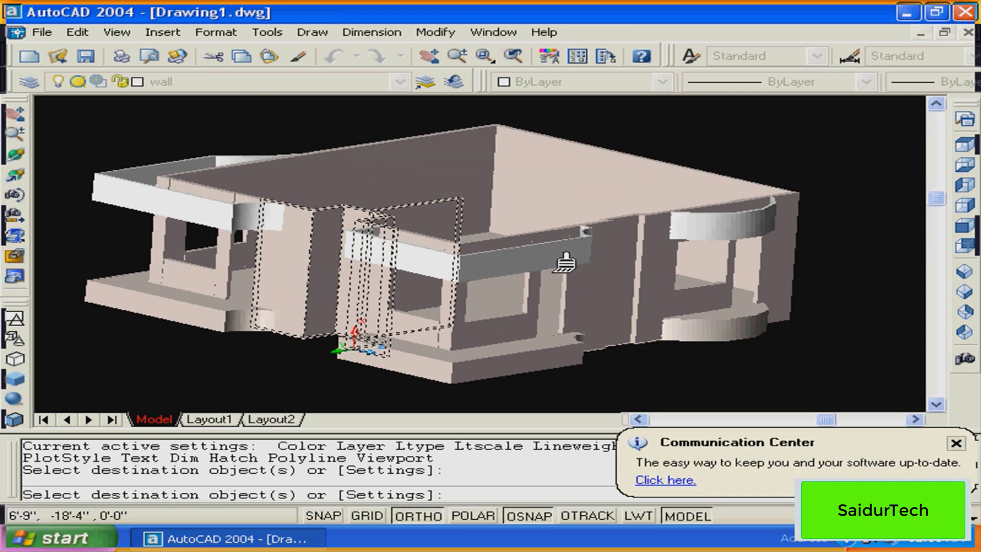
left_click(562, 262)
left_click(736, 225)
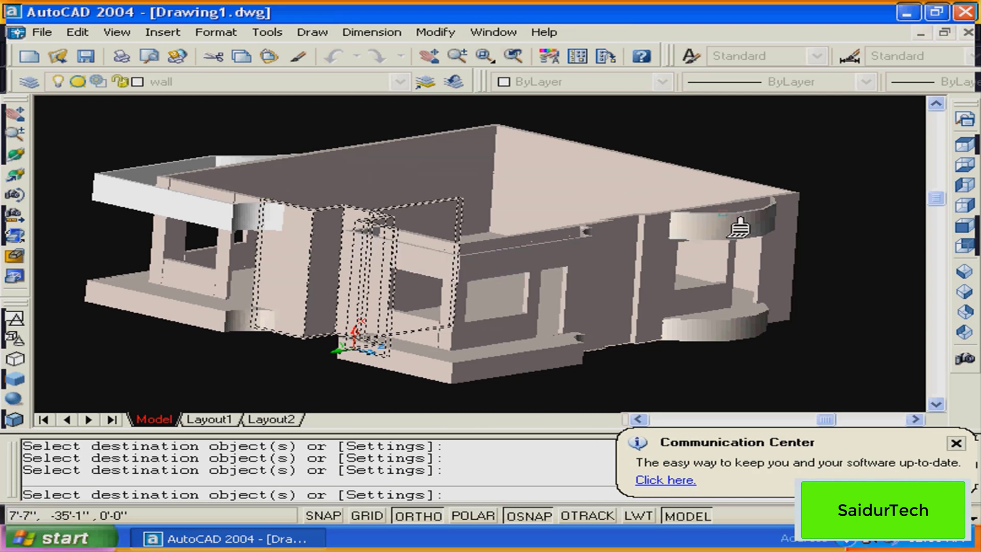
left_click(250, 217)
key("Escape")
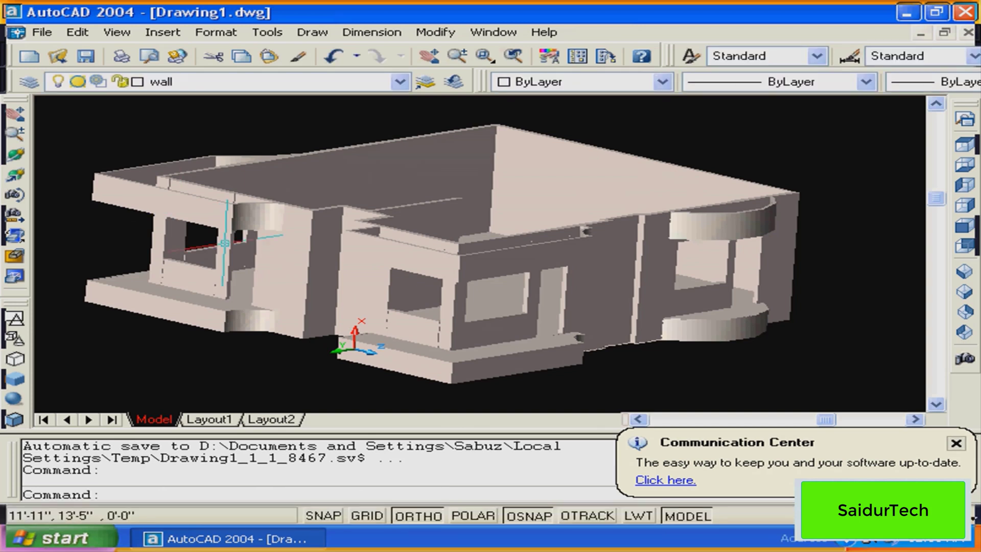
Assign the upper band projecting over the far-end porch to the balcony layer
left_click(111, 179)
key("Escape")
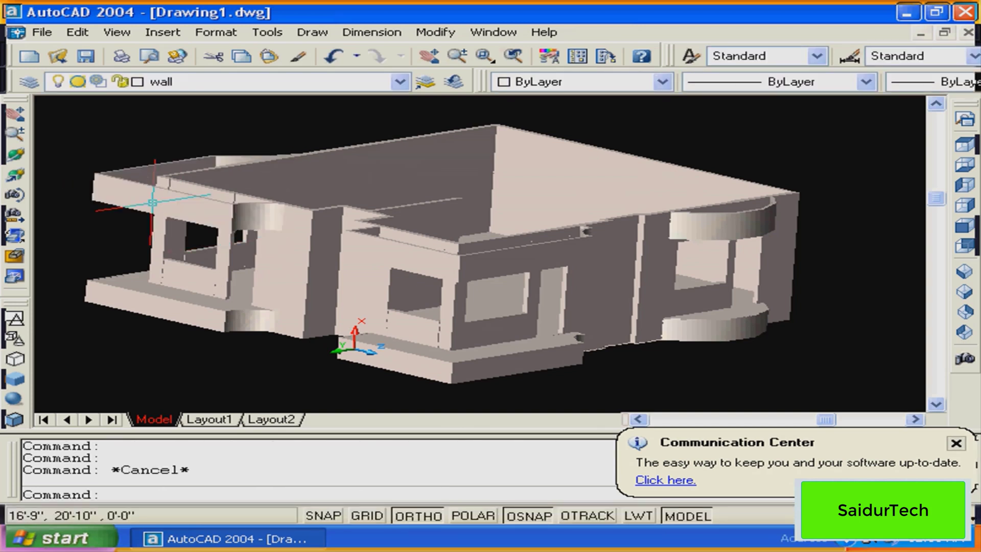
left_click(91, 184)
left_click(169, 81)
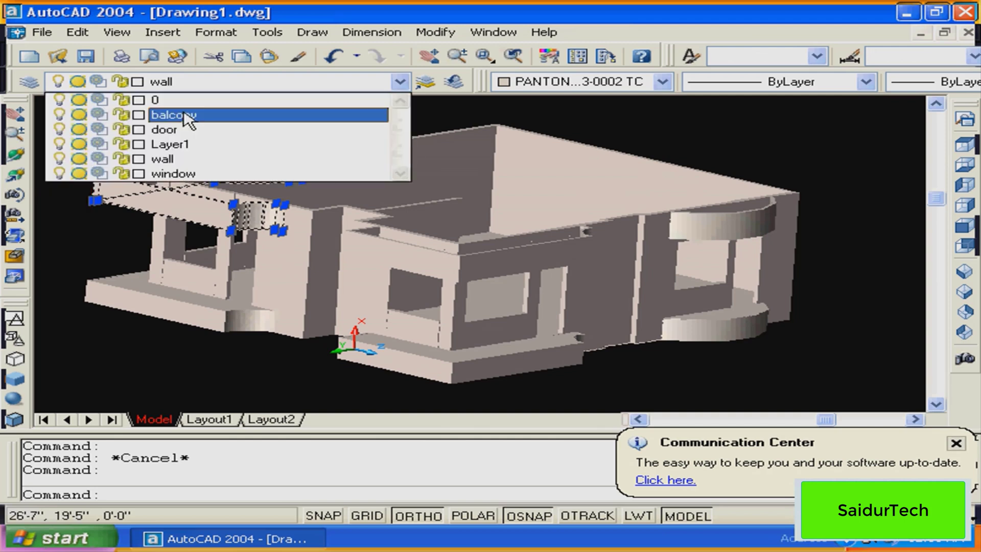
left_click(174, 115)
key("Escape")
Assign the upper band at the front corner and the curved upper band to the balcony layer
left_click(549, 254)
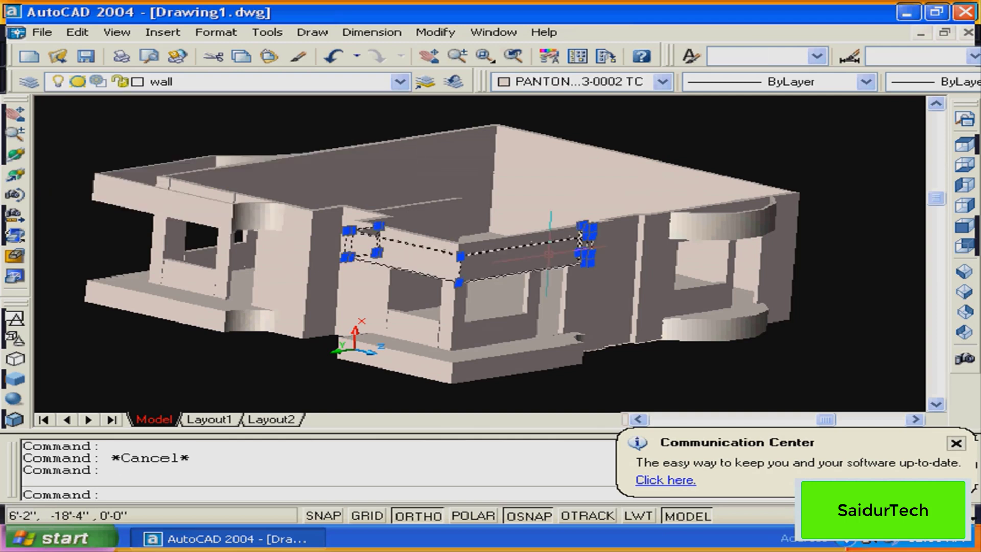
left_click(715, 223)
left_click(171, 82)
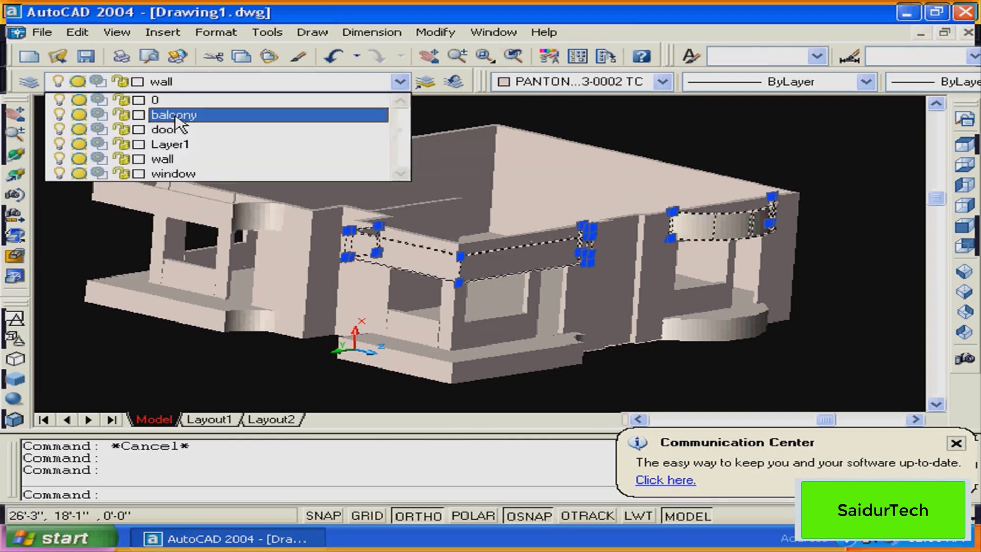
left_click(173, 115)
left_click(176, 301)
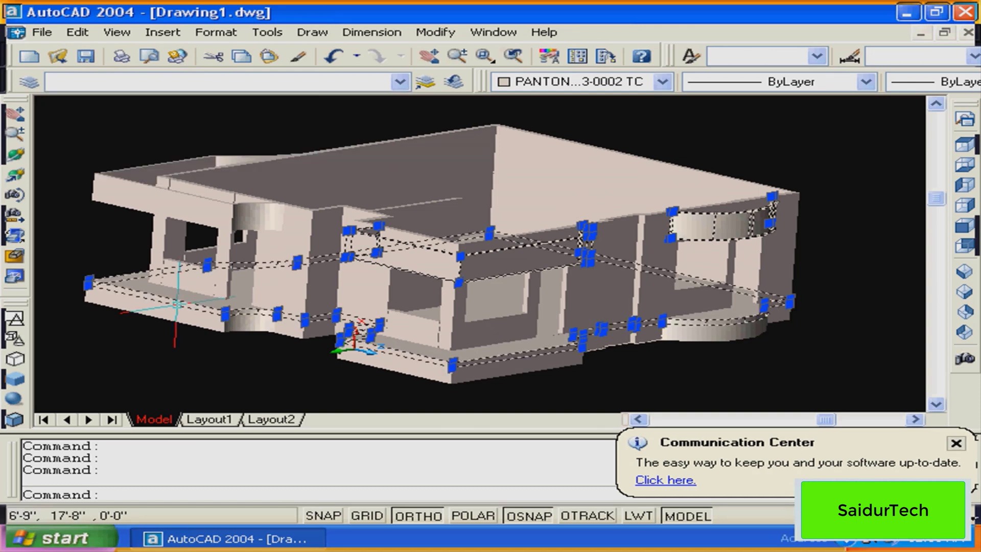
key("Escape")
key("Escape")
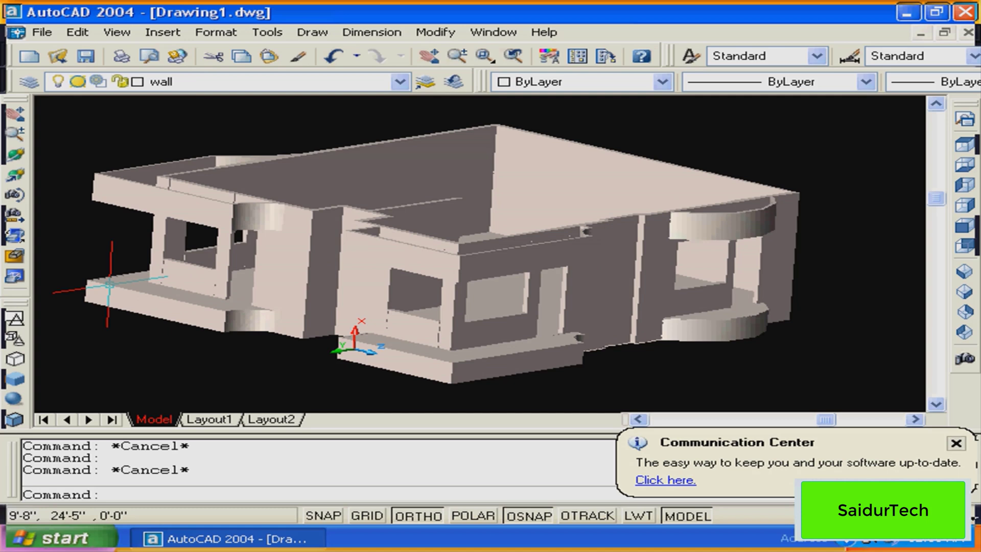
left_click(108, 282)
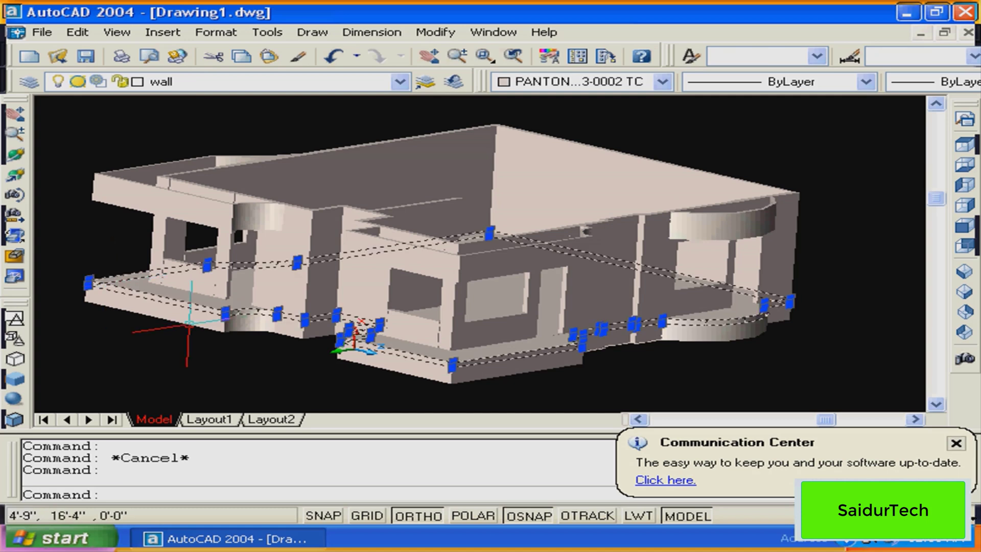
key("Escape")
left_click(224, 331)
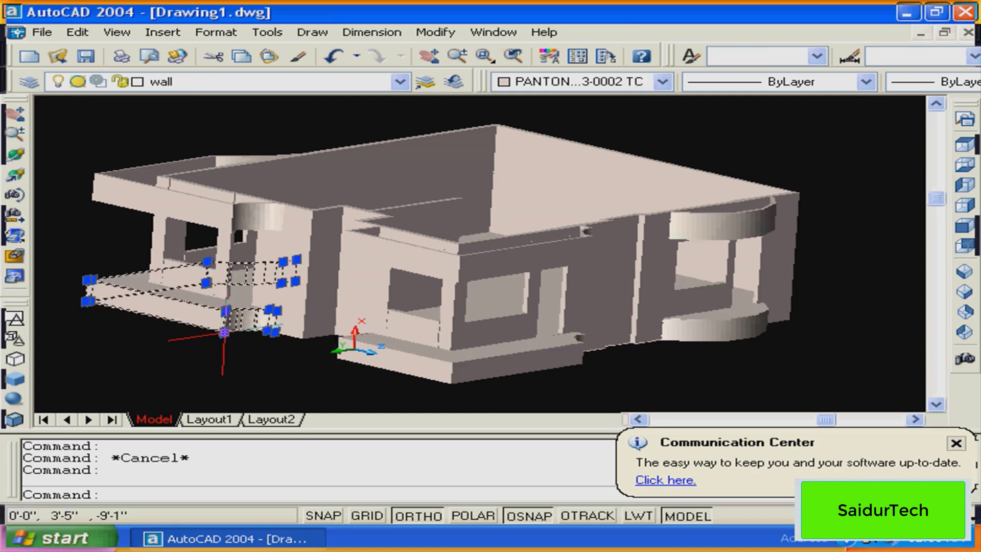
left_click(452, 380)
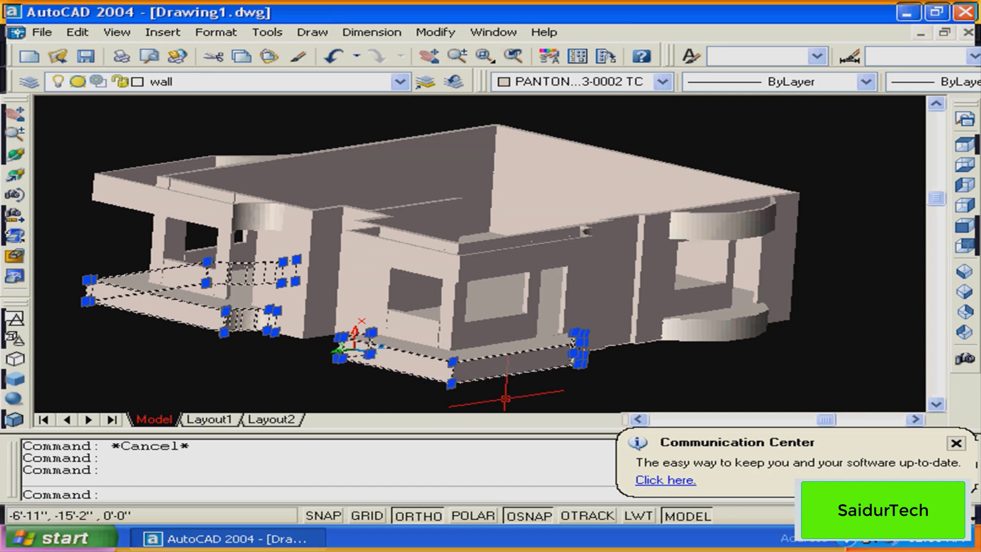
left_click(719, 342)
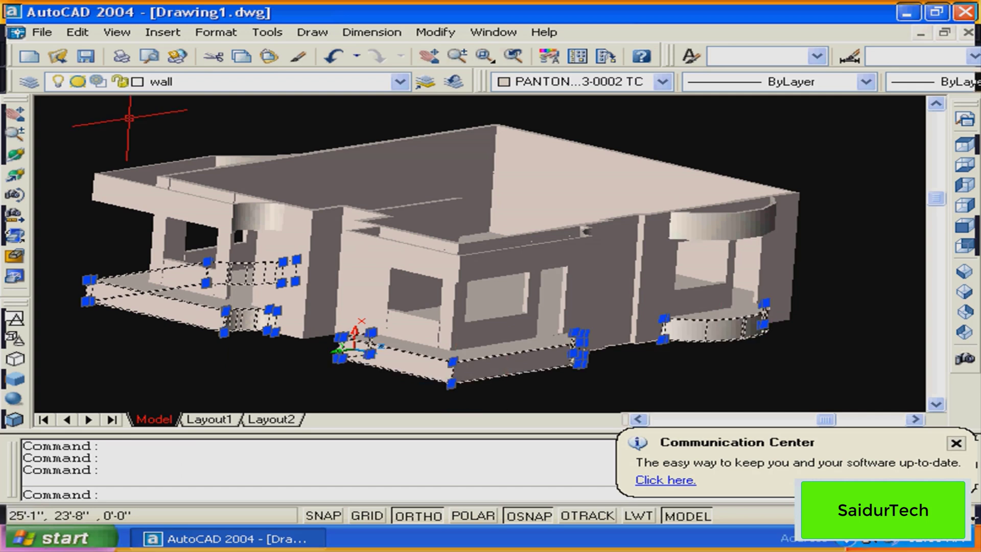
key("Escape")
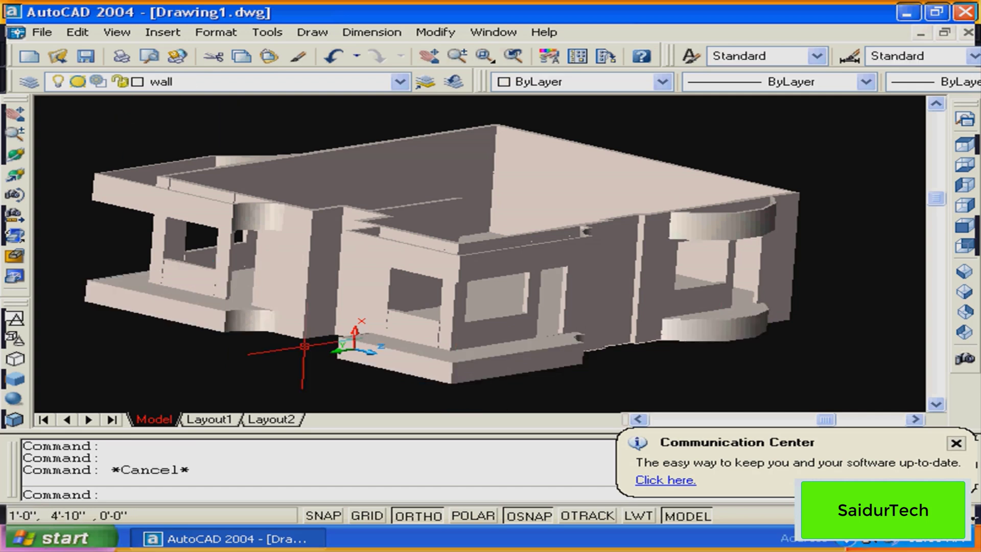
Examine the doorway beside the window at the building's front corner up close from a slightly turned 3D view
left_click(15, 156)
left_click_drag(460, 246, 422, 286)
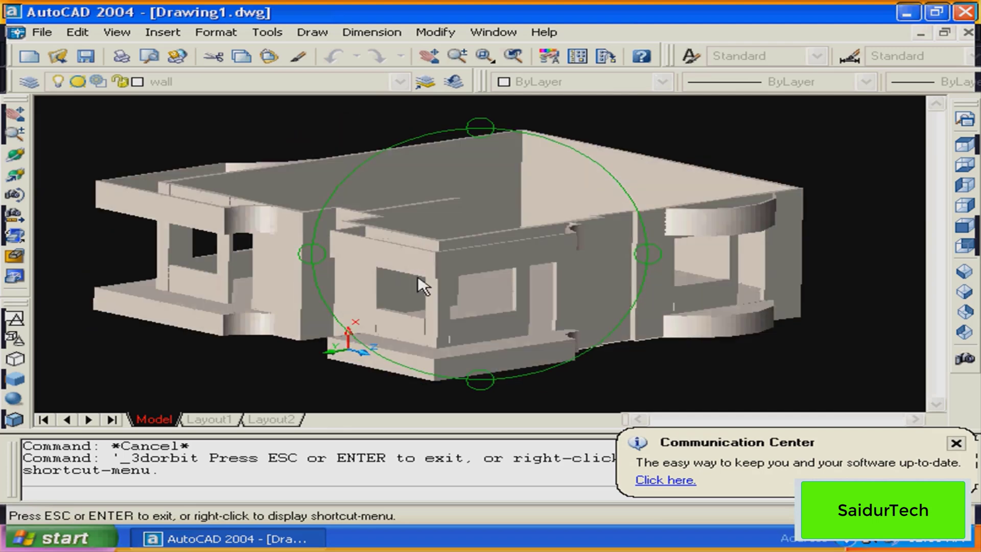
key("Escape")
type("z")
key("Return")
left_click(415, 237)
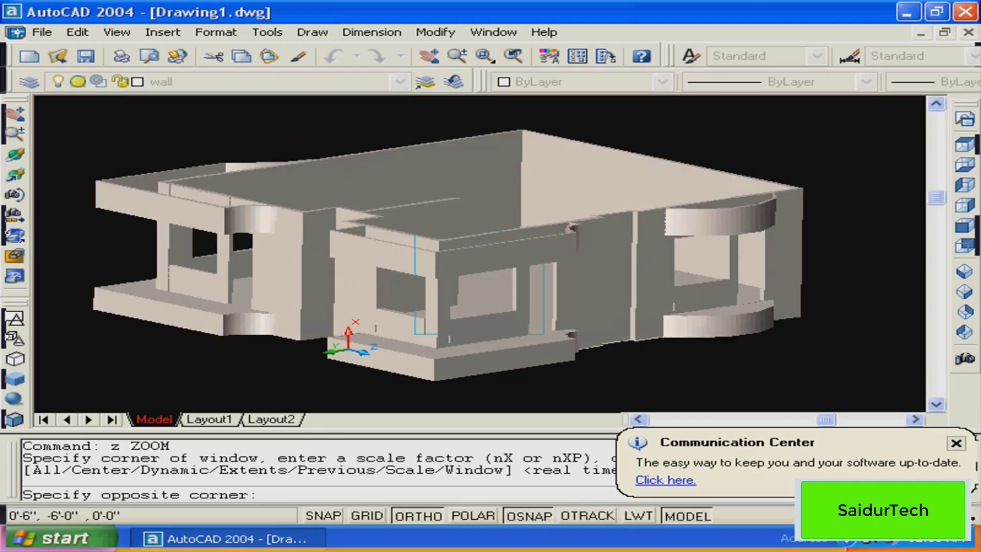
left_click(542, 334)
middle_click_drag(424, 258, 492, 304)
key("Escape")
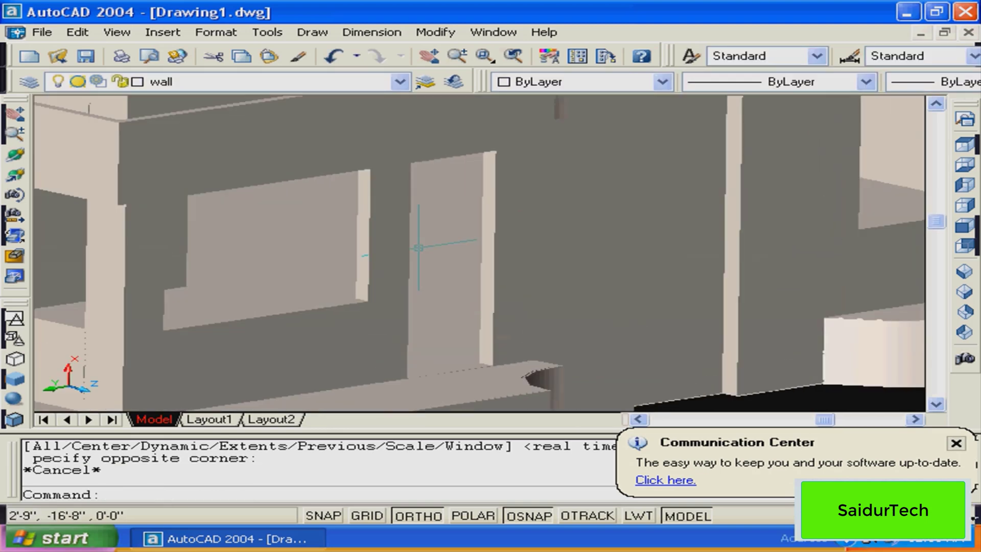
Choose the 2'6" drawing from the door folder in CAD---block on Local Disk (E:) as the block to insert
type("i")
key("Return")
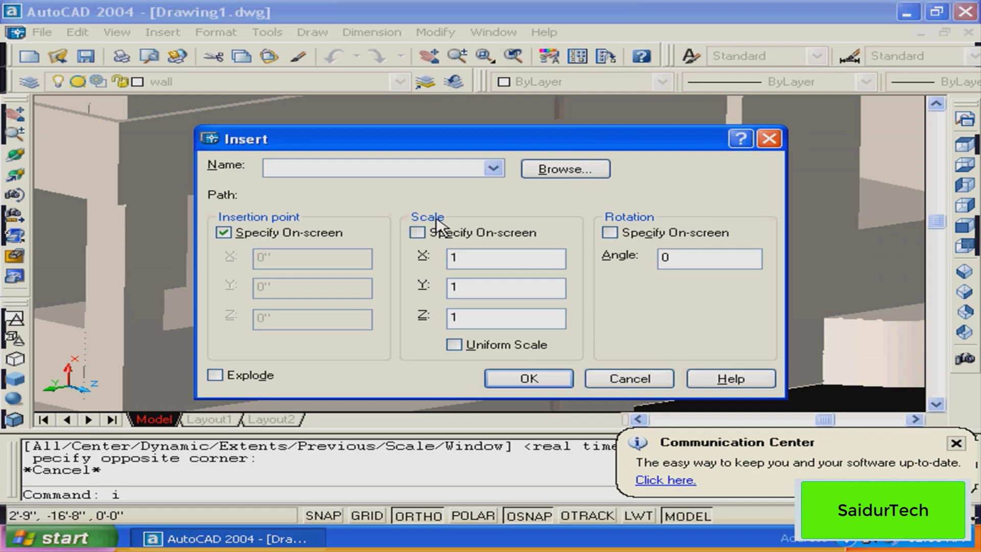
left_click_drag(504, 138, 492, 141)
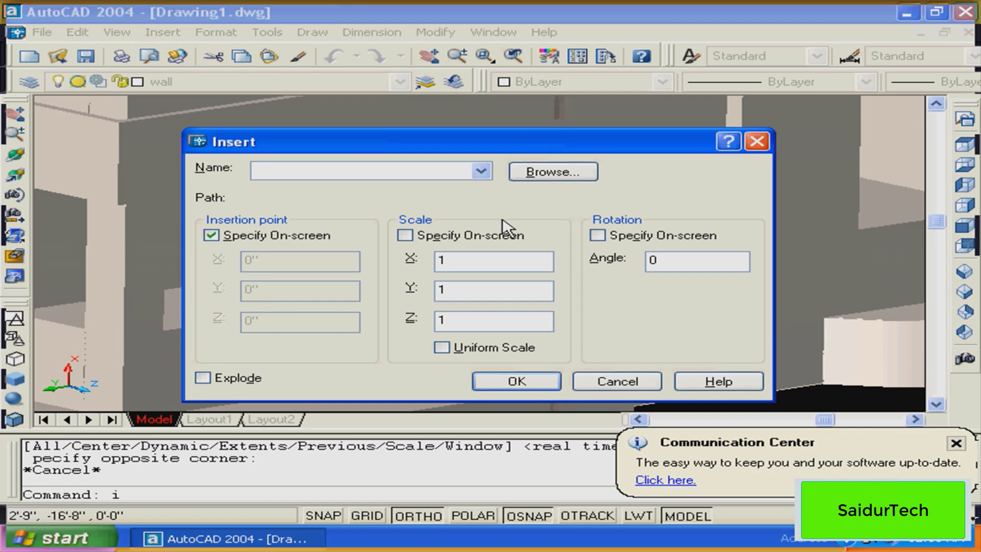
left_click(553, 172)
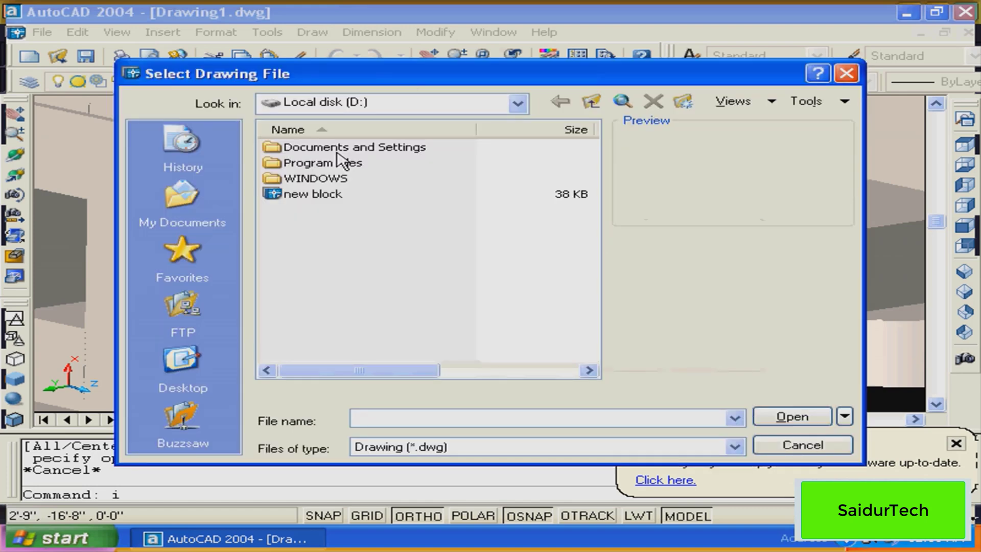
left_click(358, 102)
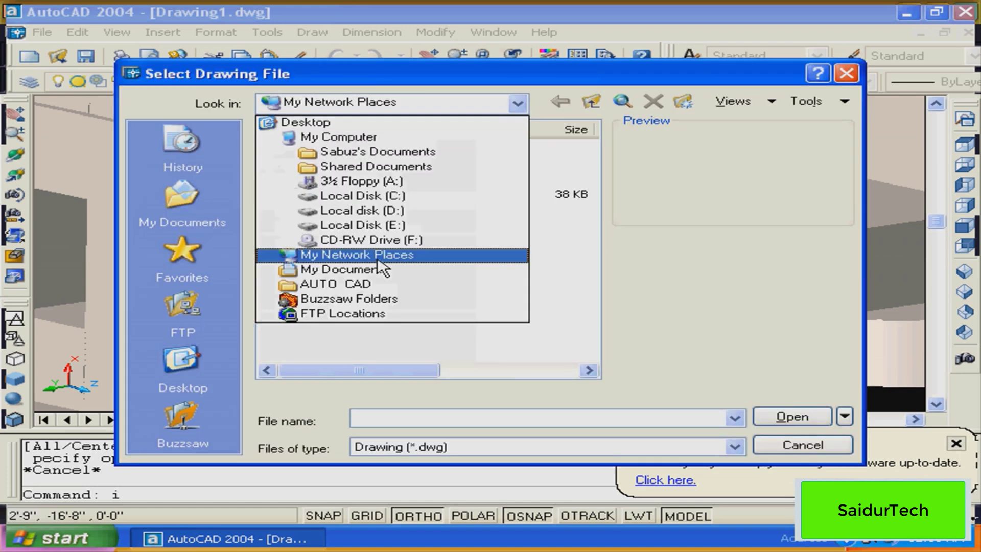
left_click(418, 228)
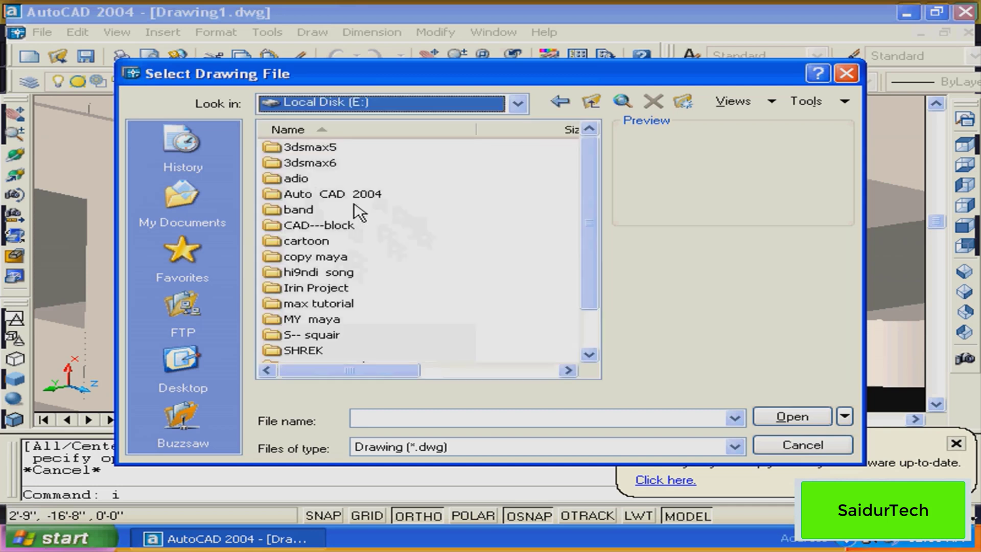
double_click(340, 230)
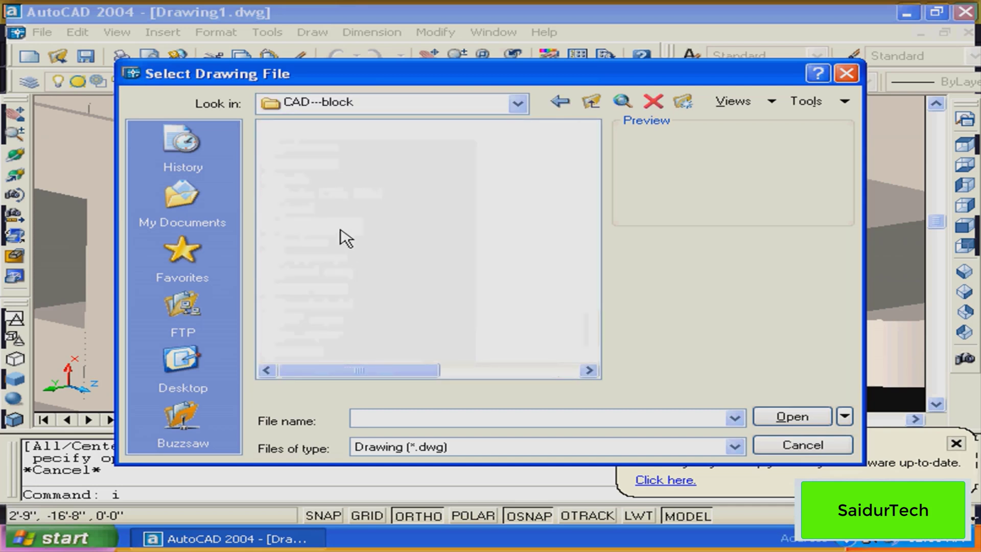
double_click(296, 147)
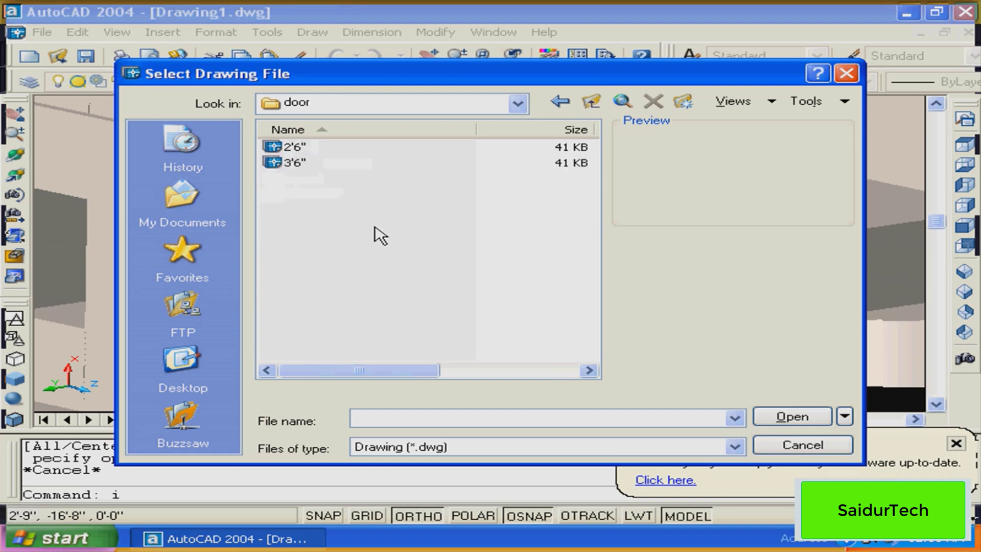
key("Down")
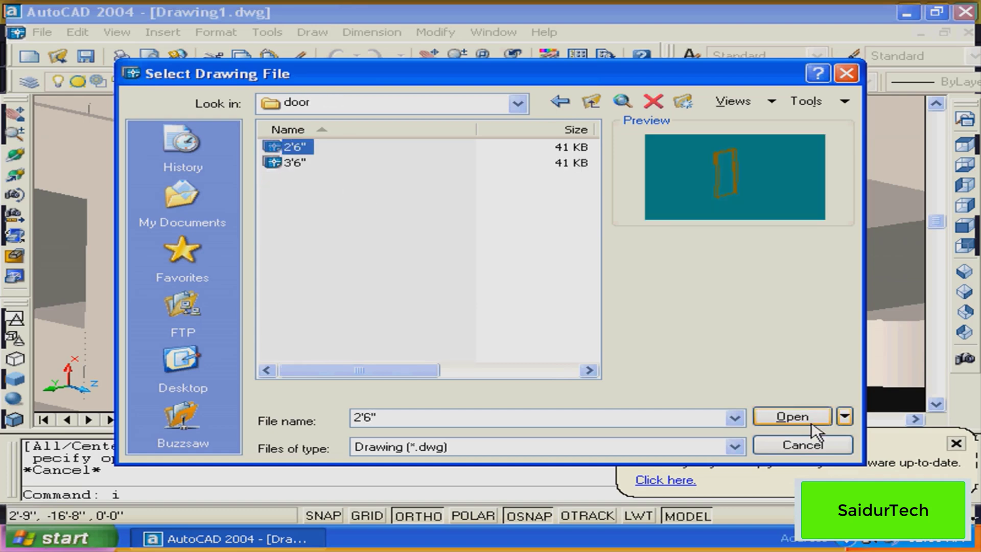
left_click(792, 417)
Insert the 2'6" door block at the corner doorway in the current coordinate system, with scale 1 and rotation 0
left_click(516, 381)
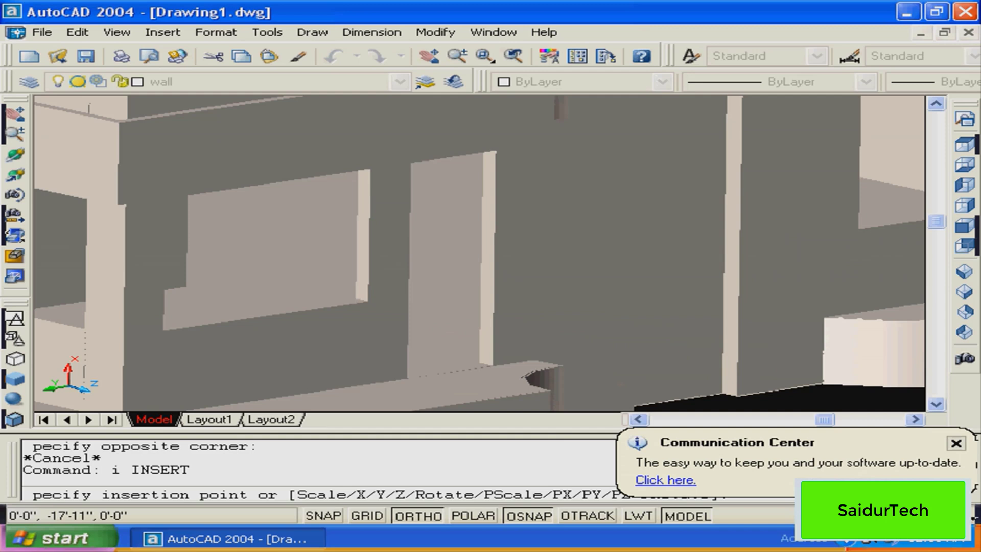
left_click(457, 337)
scroll(458, 337, "down", 5)
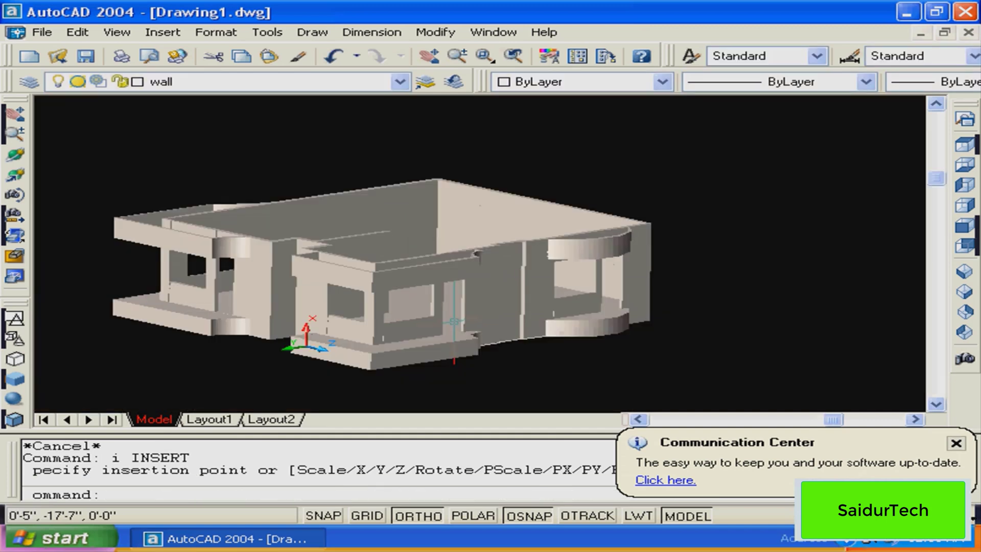
scroll(453, 321, "down", 2)
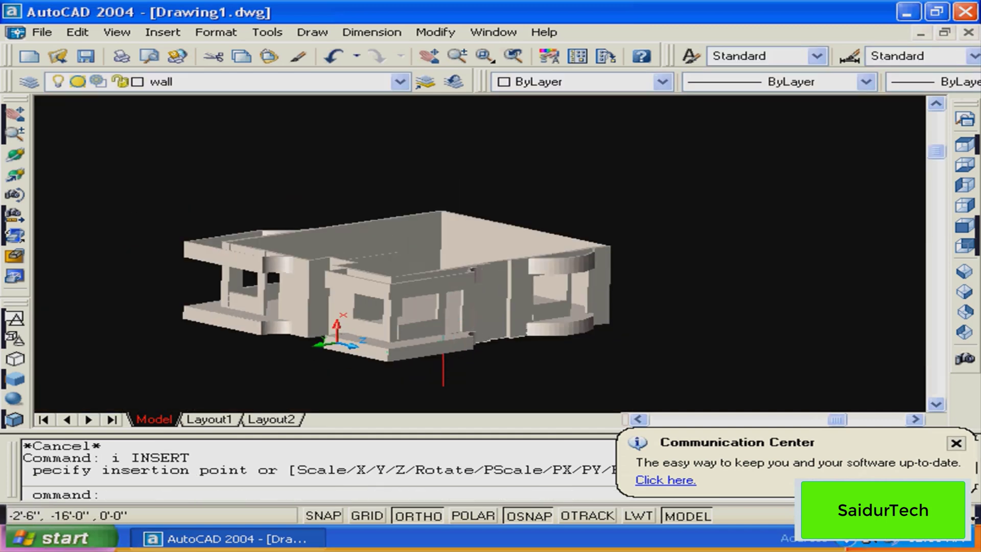
mouse_move(443, 358)
middle_mouse_down()
mouse_move(518, 307)
mouse_move(399, 330)
mouse_move(442, 345)
middle_mouse_up()
key("Escape")
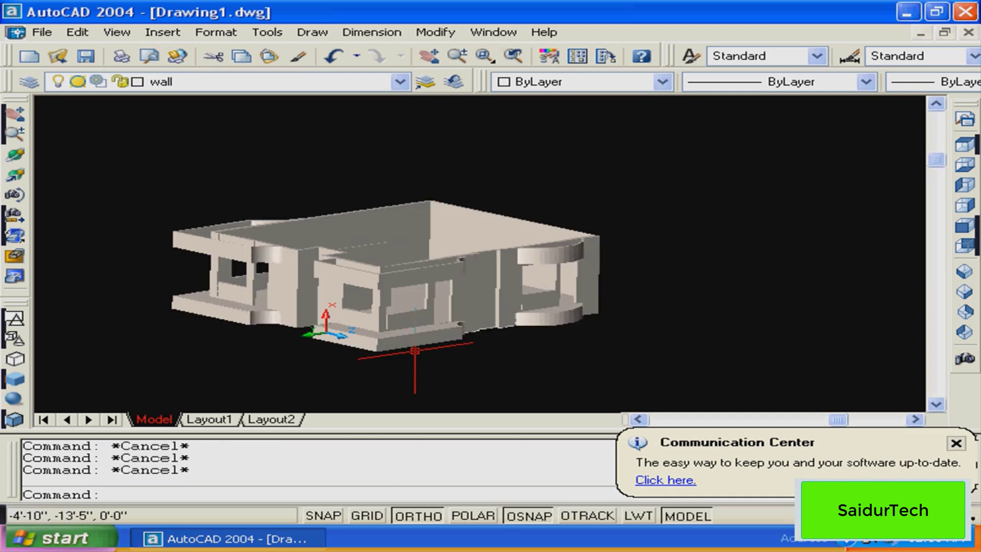
Reset the user coordinate system to World
type("ucs")
key("Return")
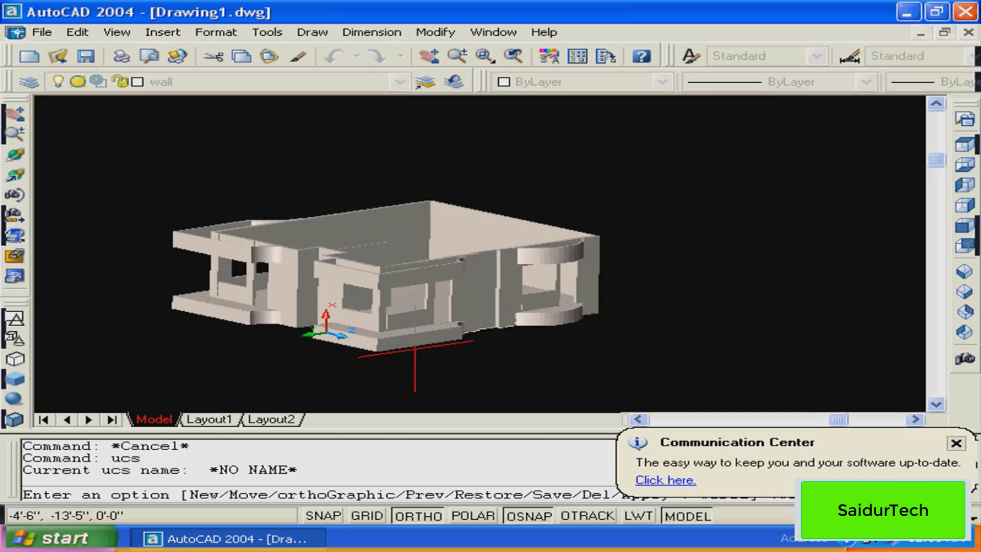
type("w")
key("Return")
key("Escape")
mouse_move(553, 321)
middle_mouse_down()
mouse_move(544, 323)
mouse_move(559, 327)
middle_mouse_up()
key("Escape")
Insert the 2'6" door block with scale 1 and rotation 0 in the empty space in front of the curved balcony
type("i")
key("Return")
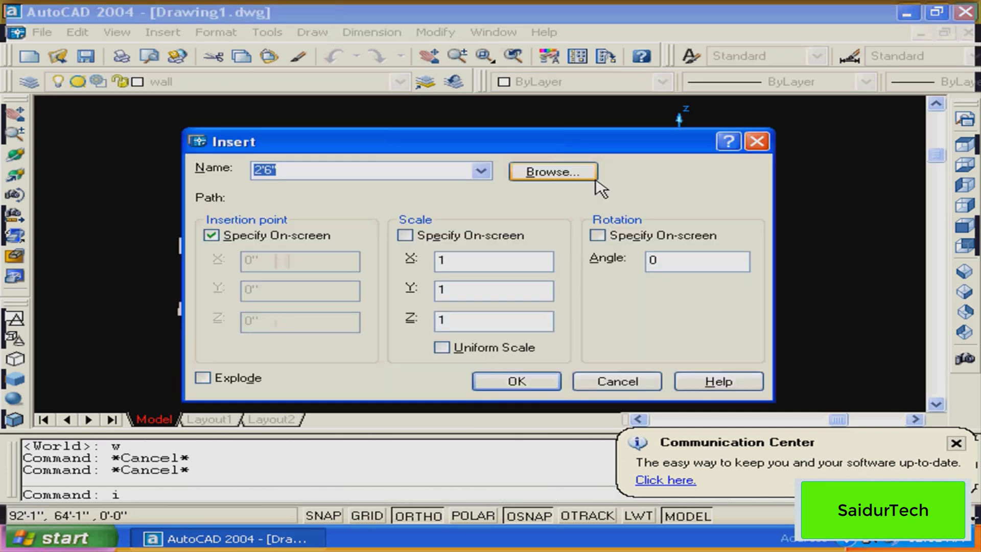
left_click(532, 380)
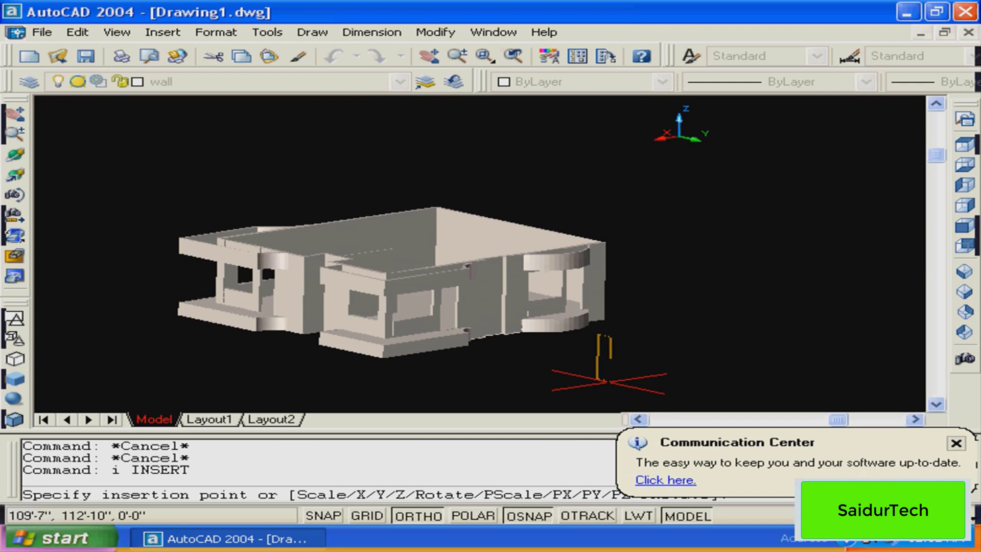
left_click(582, 384)
key("Escape")
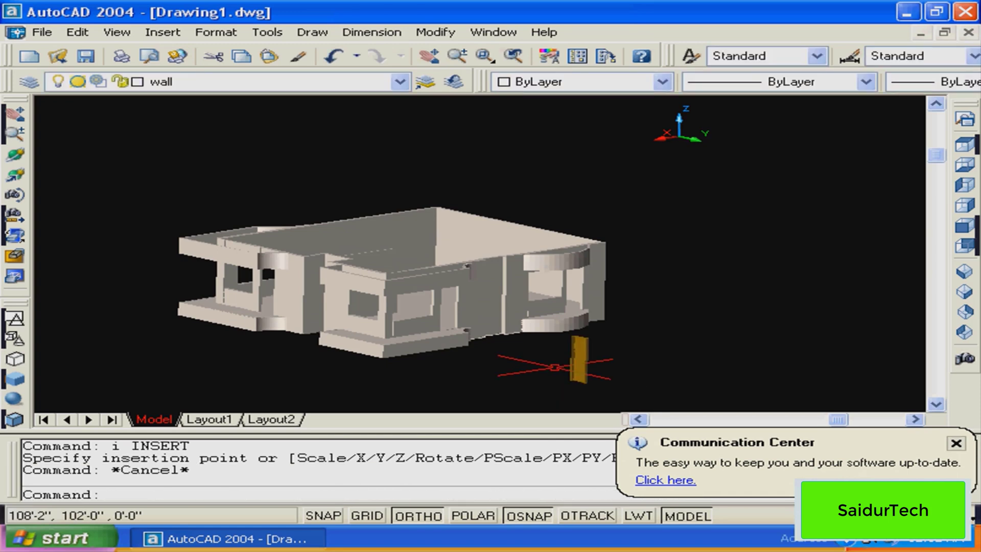
Rotate the inserted door block 90 degrees so it runs parallel to the wall with the doorways
type("z")
key("Return")
left_click(552, 326)
left_click(617, 397)
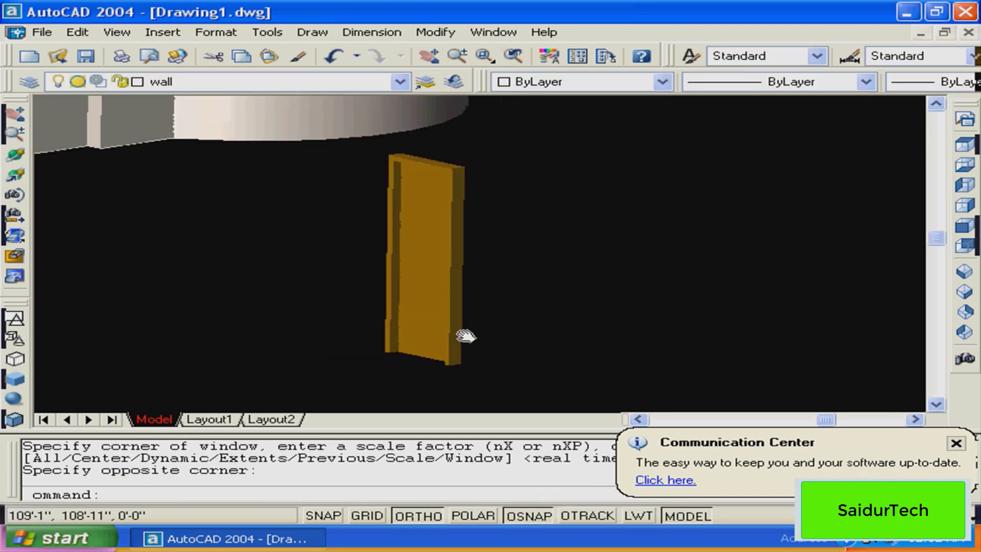
middle_click_drag(466, 336, 468, 340)
key("Escape")
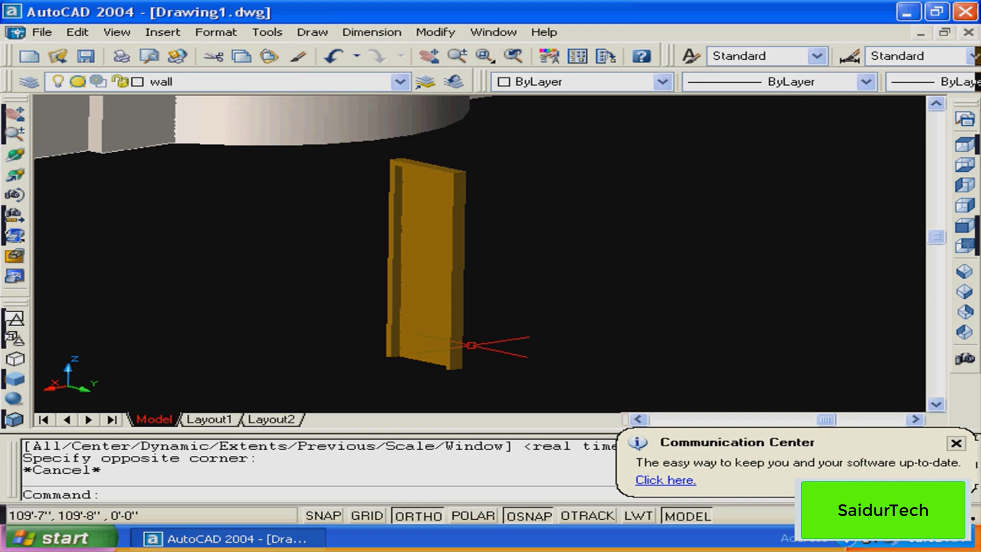
type("ro")
key("Return")
left_click(460, 337)
key("Return")
left_click(516, 348)
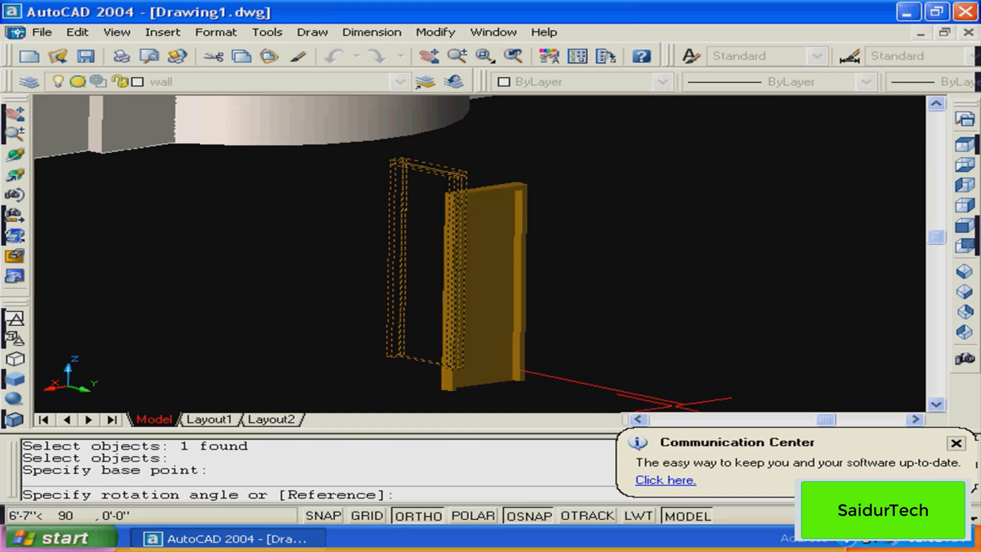
left_click(676, 405)
key("Escape")
Move the door by its lower corner into the doorway beside the window at the building's front corner
middle_click_drag(549, 329, 595, 305)
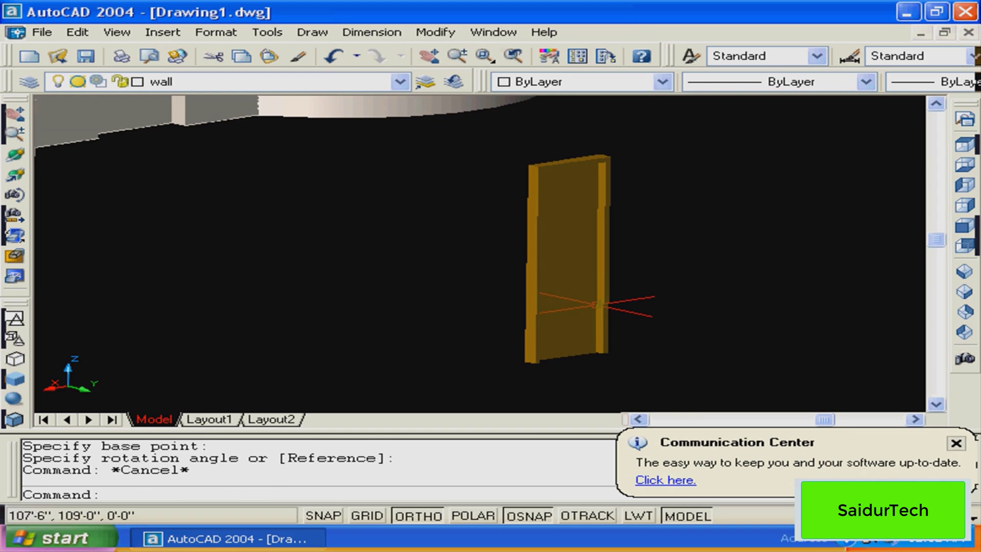
type("m")
key("Return")
left_click(587, 307)
key("Return")
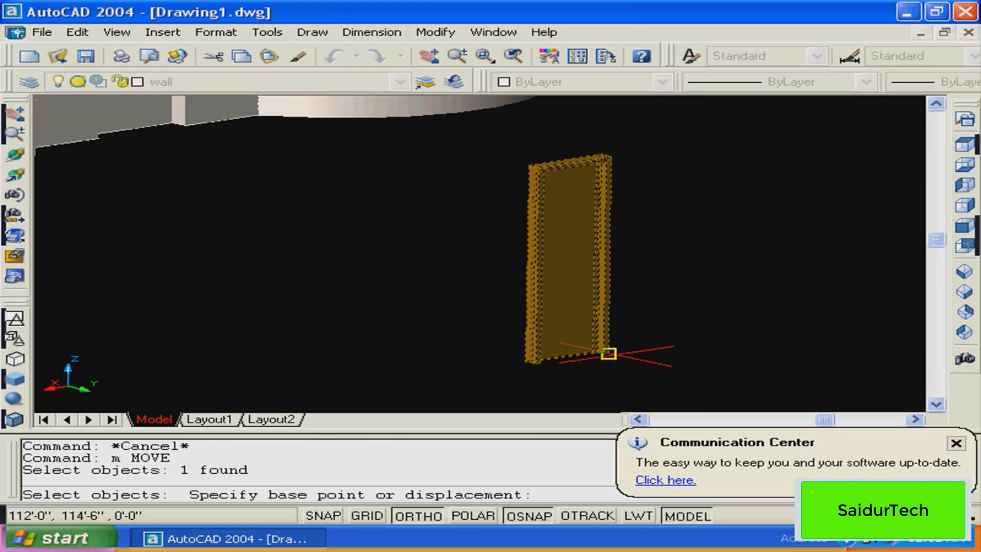
left_click(608, 354)
middle_click_drag(609, 354, 662, 386)
left_click(296, 262)
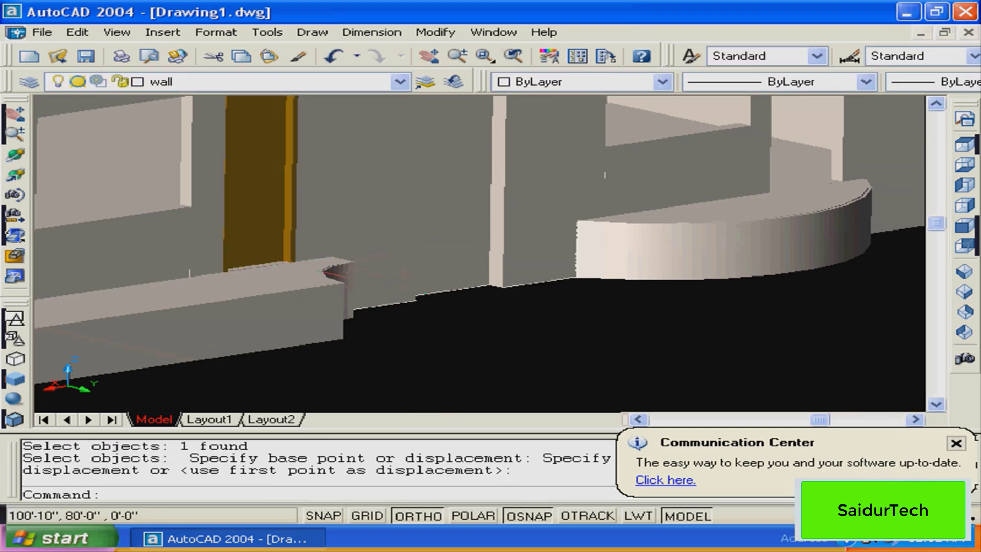
Copy the door from the corner doorway into the doorway behind the curved balcony
middle_click_drag(376, 279, 504, 324)
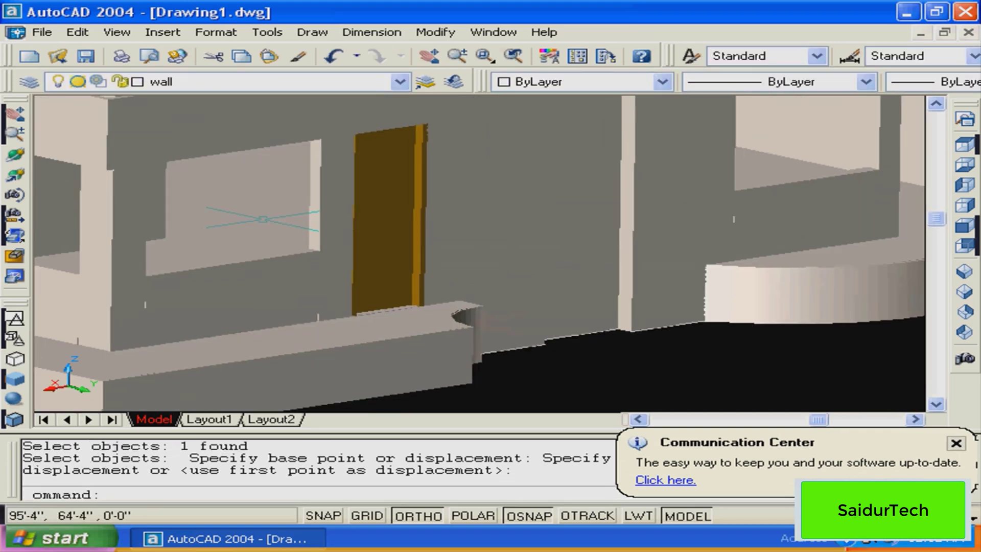
middle_click_drag(433, 311, 320, 276)
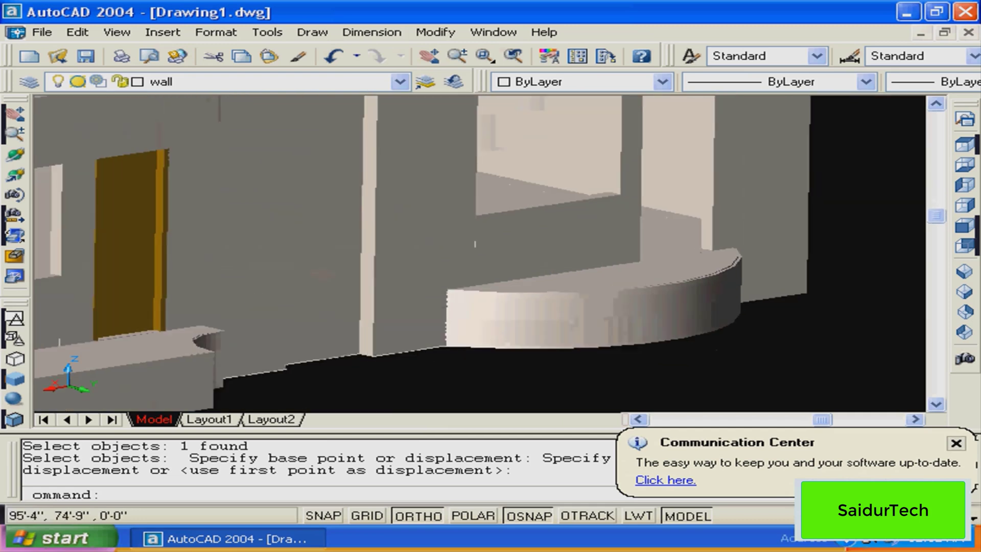
type("co")
key("Return")
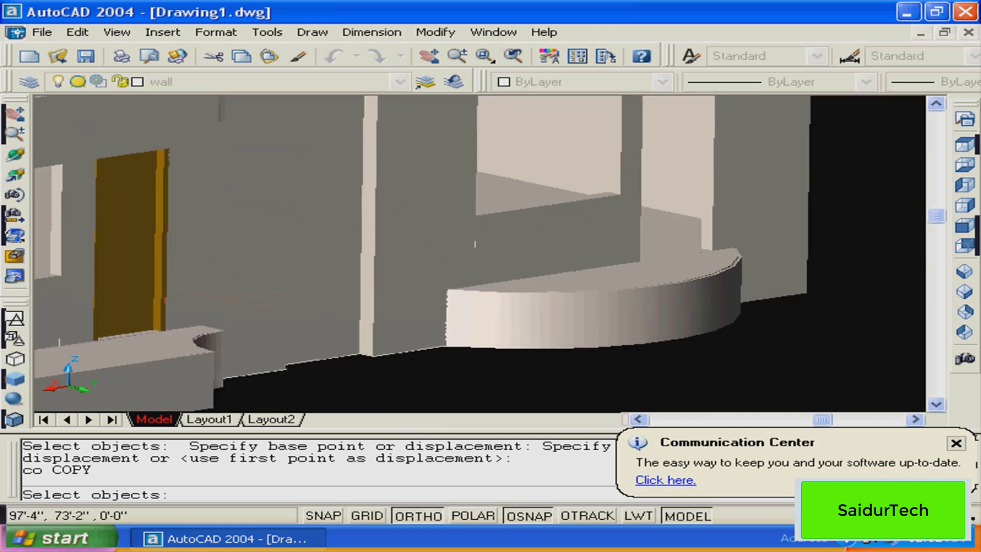
left_click(164, 307)
key("Return")
left_click(192, 327)
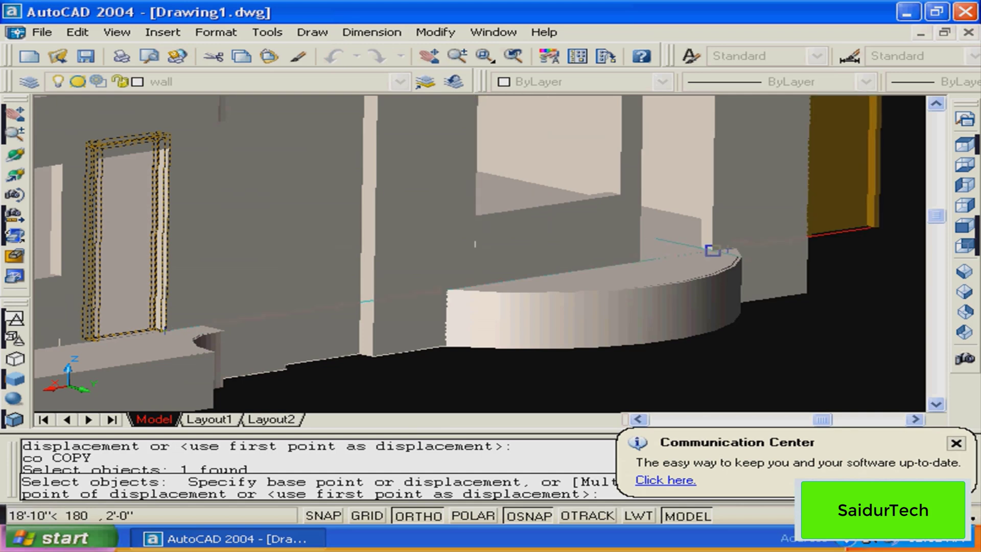
left_click(713, 250)
scroll(480, 255, "down", 5)
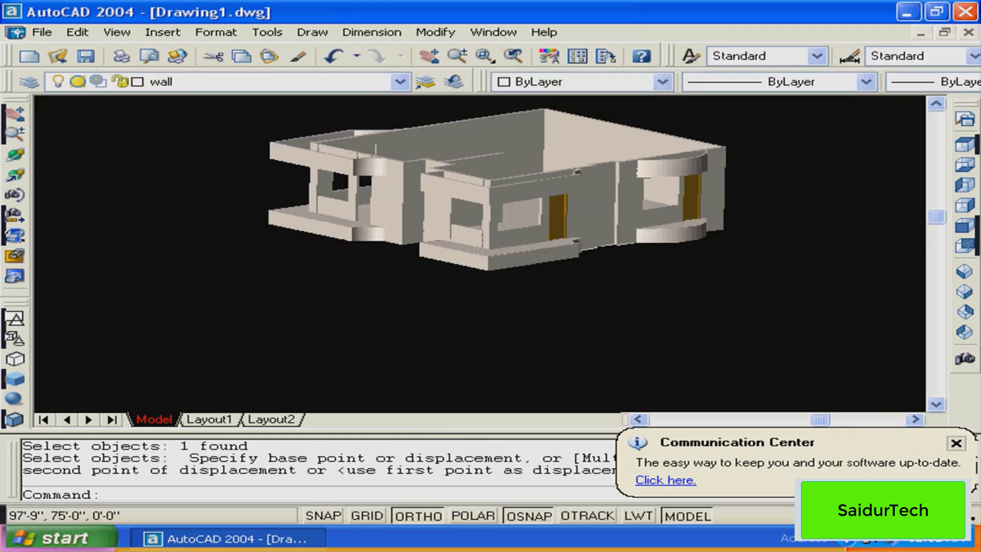
Copy the door from the corner doorway to the doorway beside the cylindrical end of the long balcony
middle_click_drag(631, 203, 437, 256)
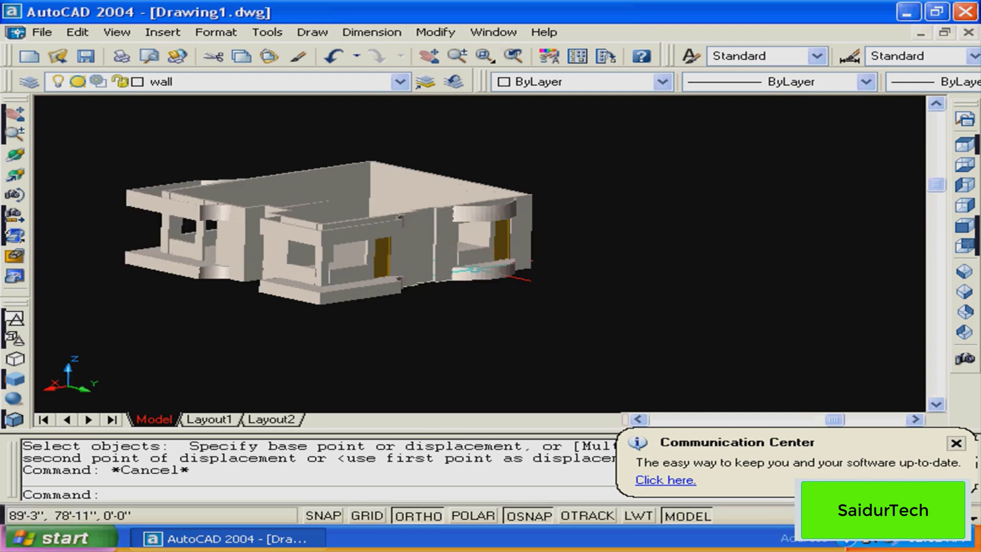
type("co")
key("Return")
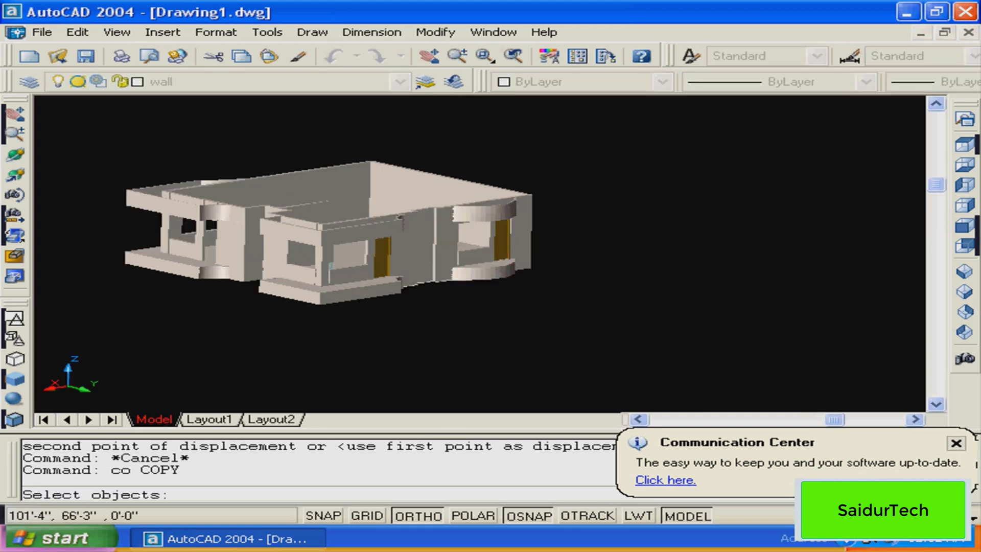
left_click(383, 261)
left_click(387, 265)
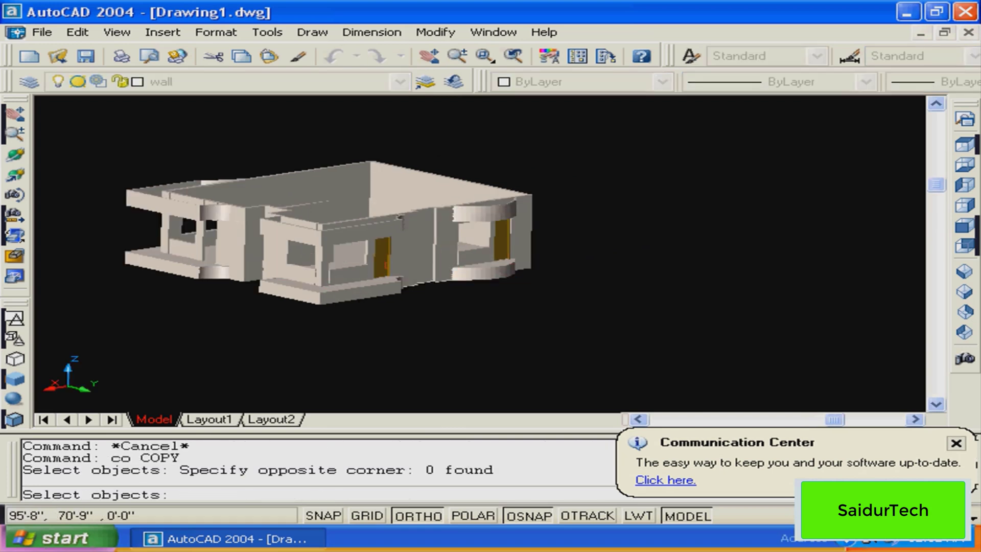
left_click(382, 255)
key("Return")
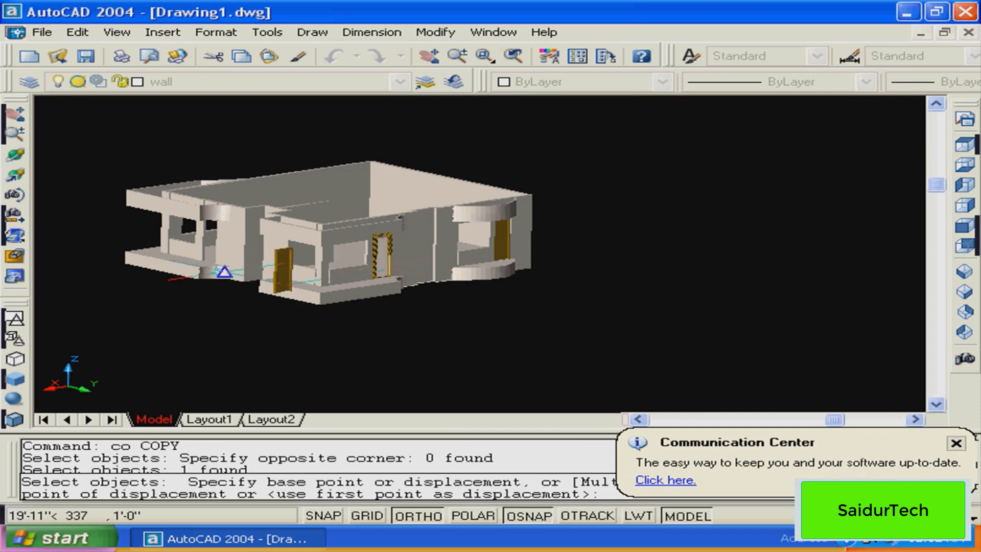
key("Escape")
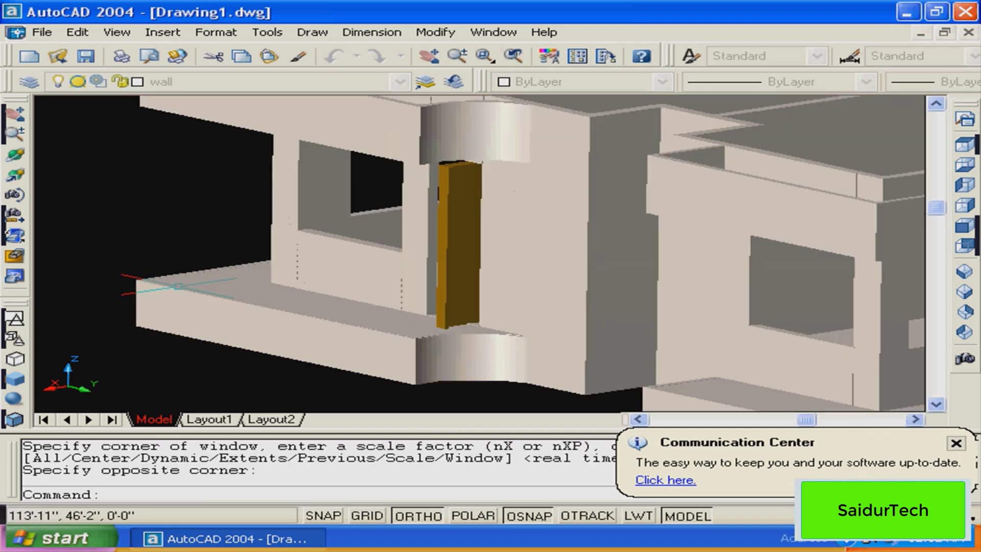
key("Escape")
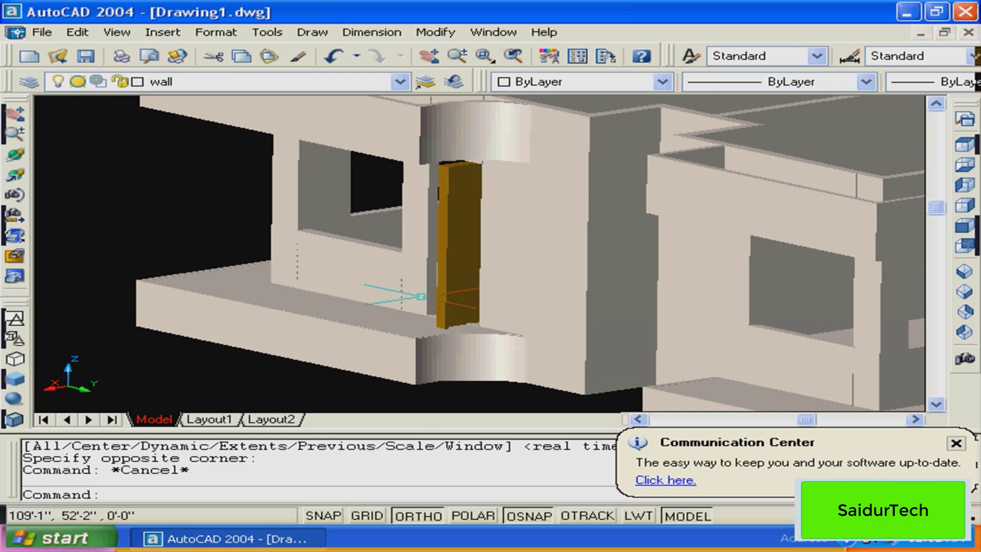
Try to rotate the copied door about its lower corner at the long balcony, and undo the rotation
type("r")
type("o")
key("Return")
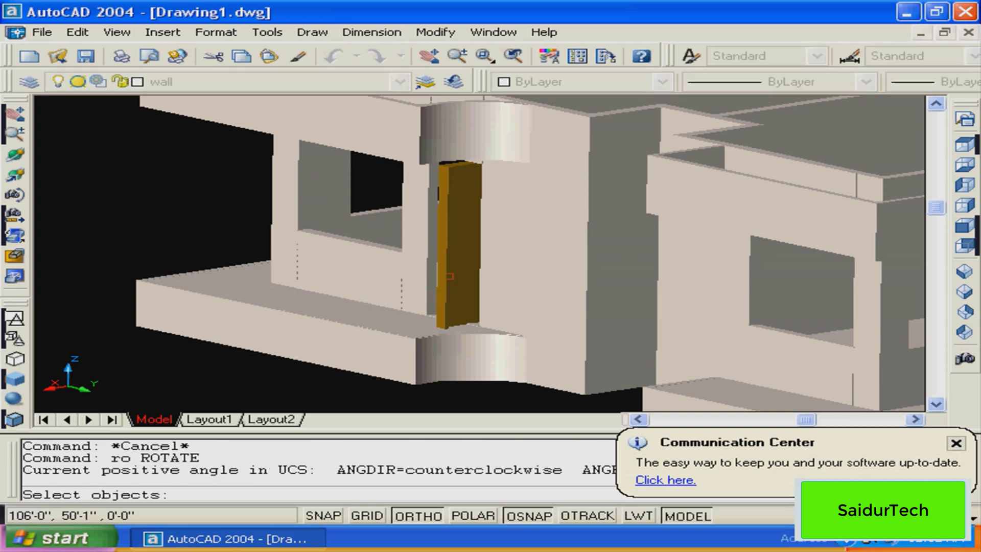
left_click(449, 276)
key("Return")
left_click(436, 327)
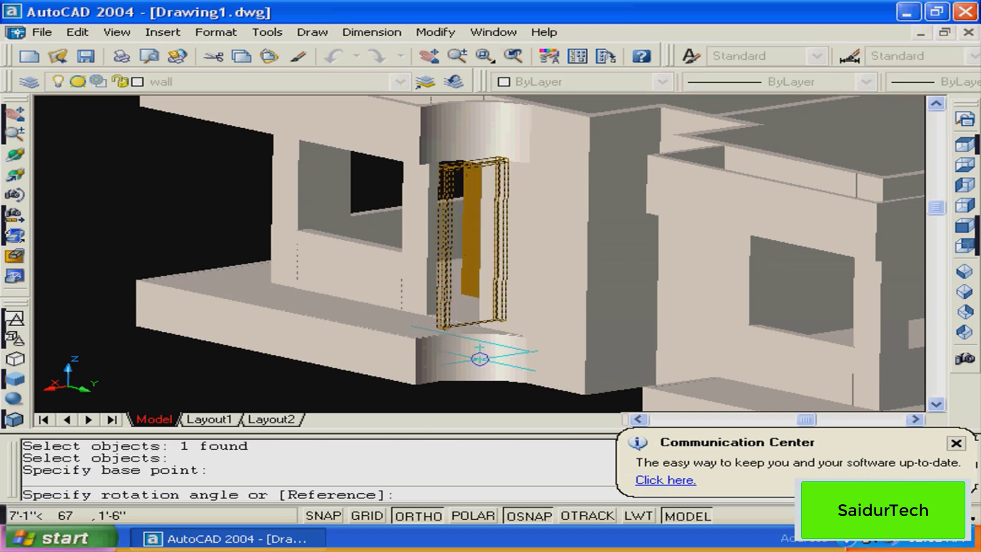
left_click(147, 279)
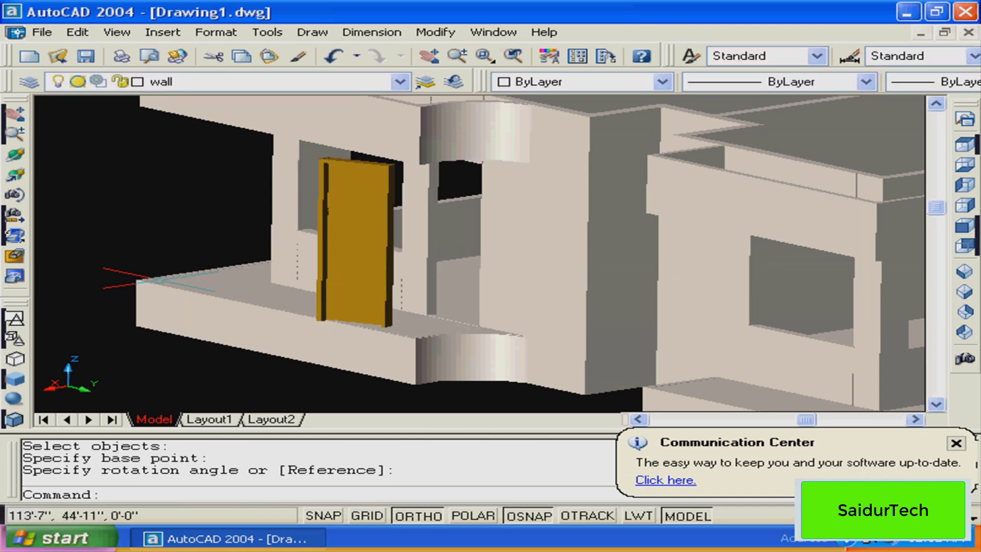
type("u")
key("Return")
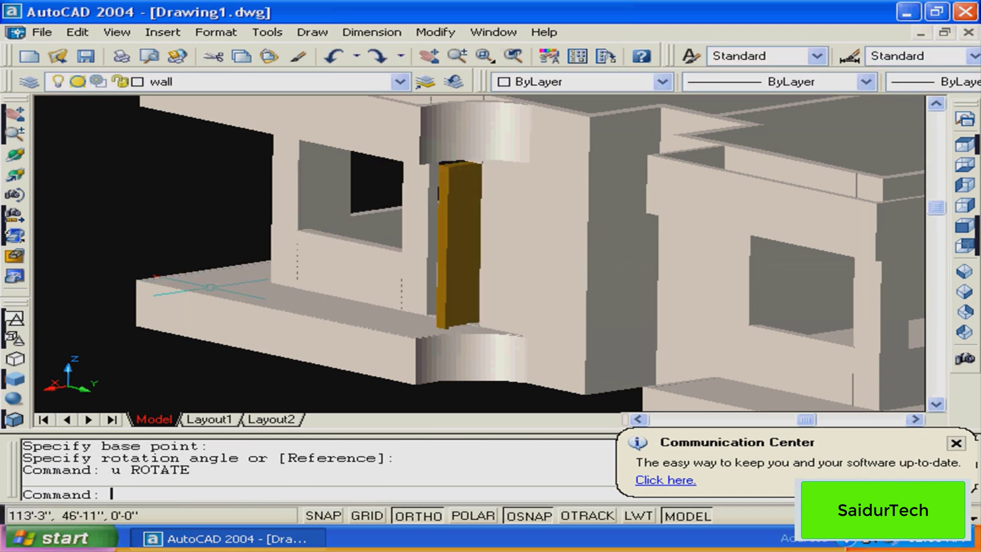
key("Escape")
Rotate the copied door 270 degrees about its lower corner so it runs parallel to the long balcony's wall
type("ro")
key("Return")
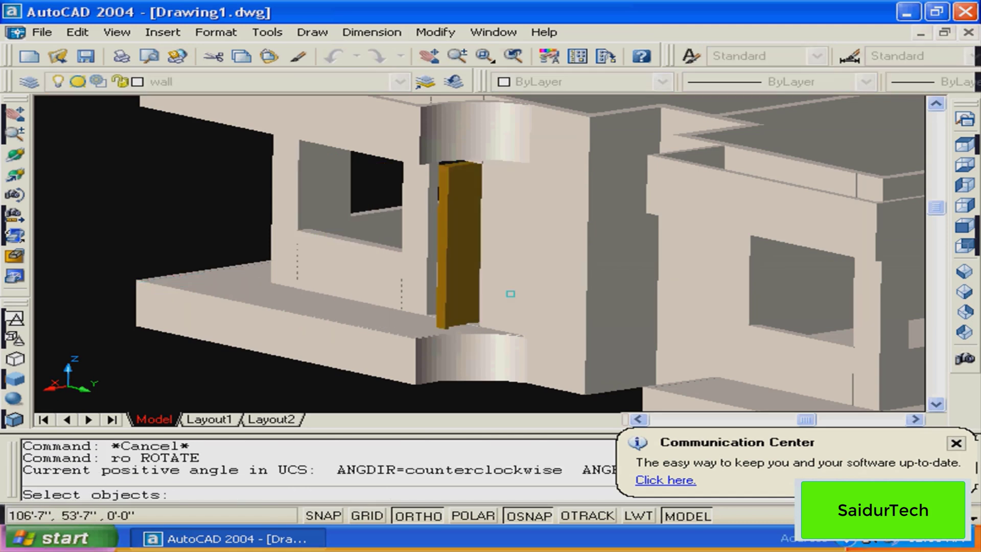
left_click(506, 276)
key("Return")
left_click(445, 329)
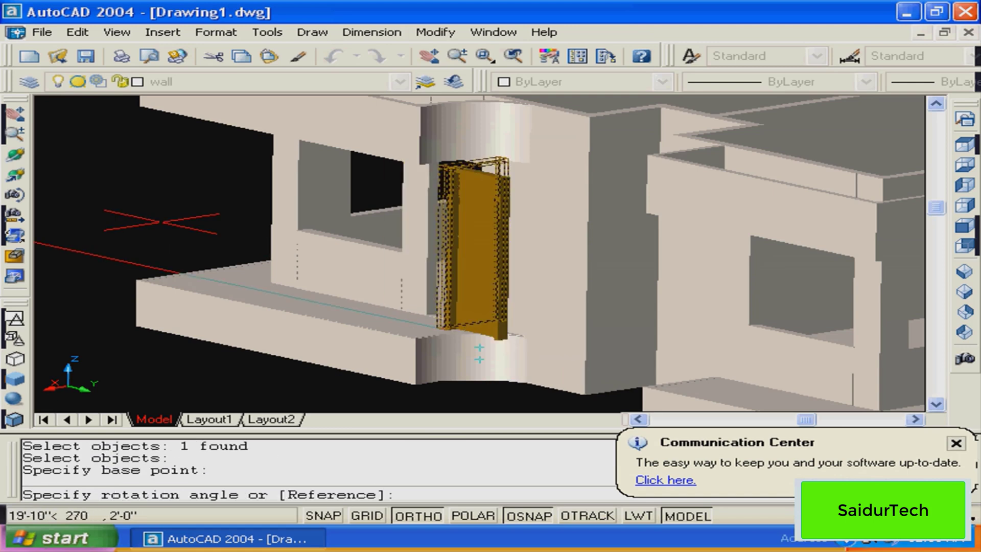
left_click(161, 221)
Move the rotated door by its lower corner to the lower corner of the long balcony's doorway
type("m")
key("Return")
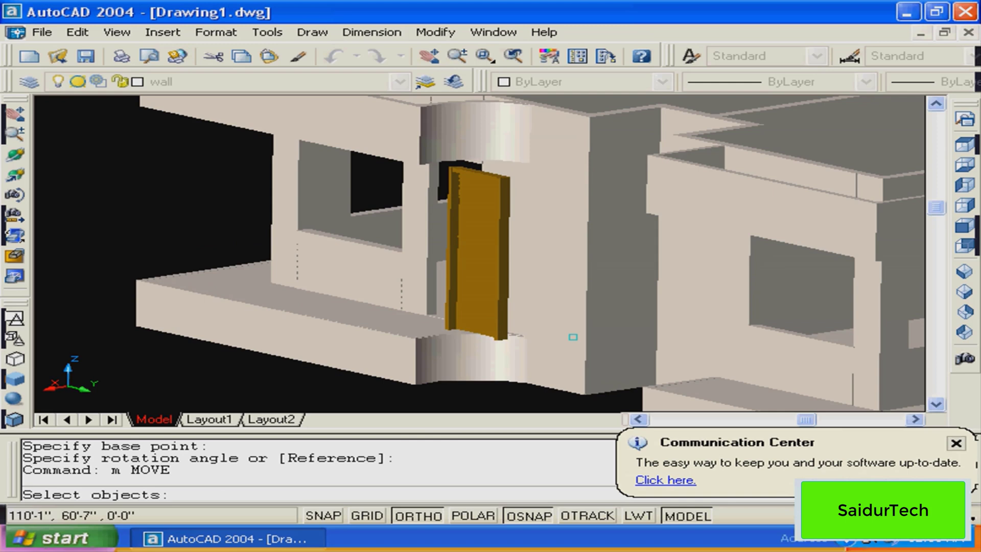
left_click(499, 329)
key("Return")
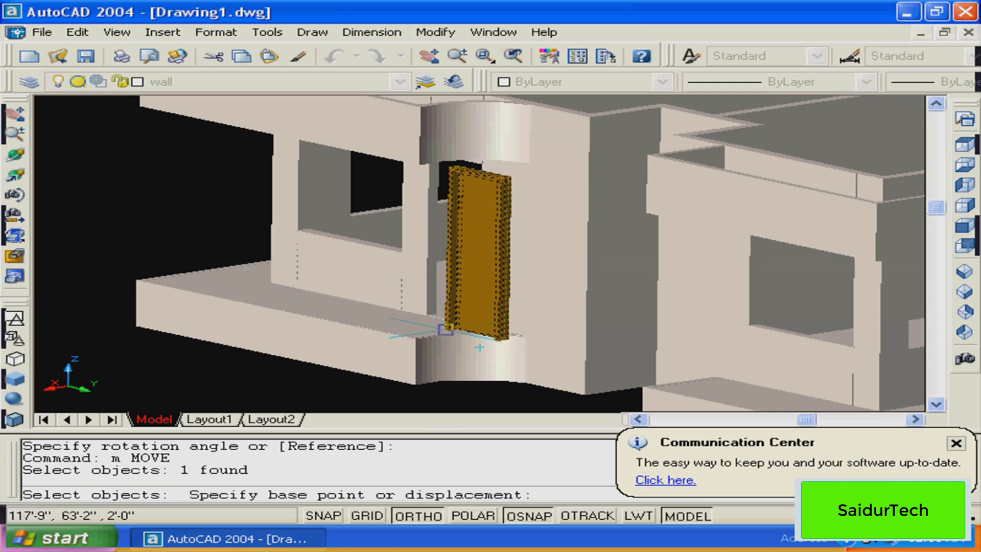
left_click(445, 329)
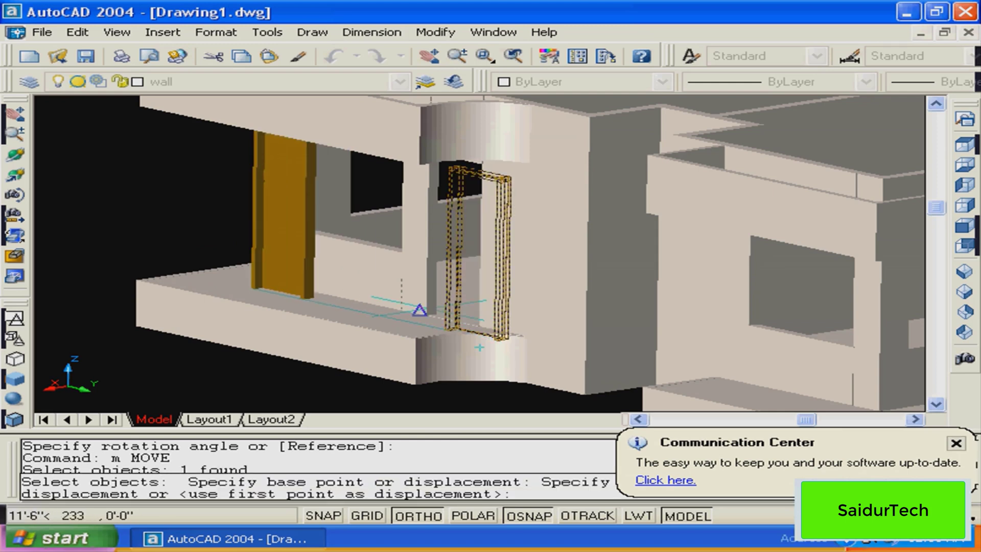
left_click(427, 315)
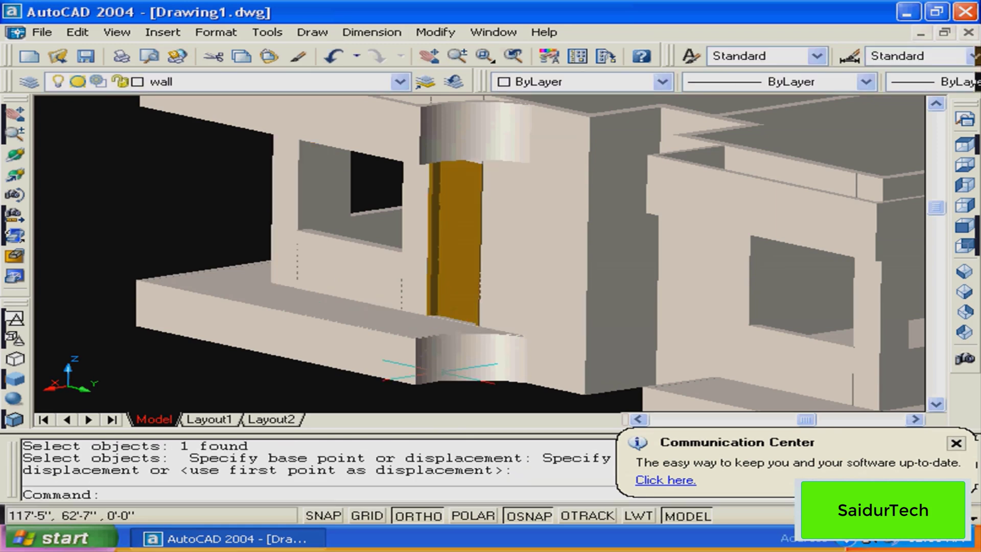
key("Escape")
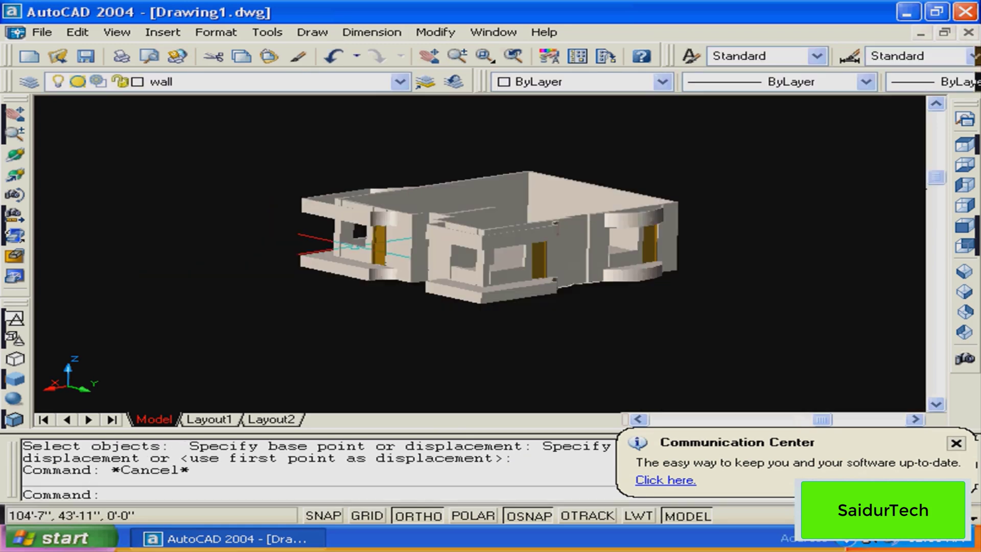
Measure the width of the window opening beside the corner balcony's door along its sill
middle_click_drag(451, 260, 343, 282)
type("z")
key("Return")
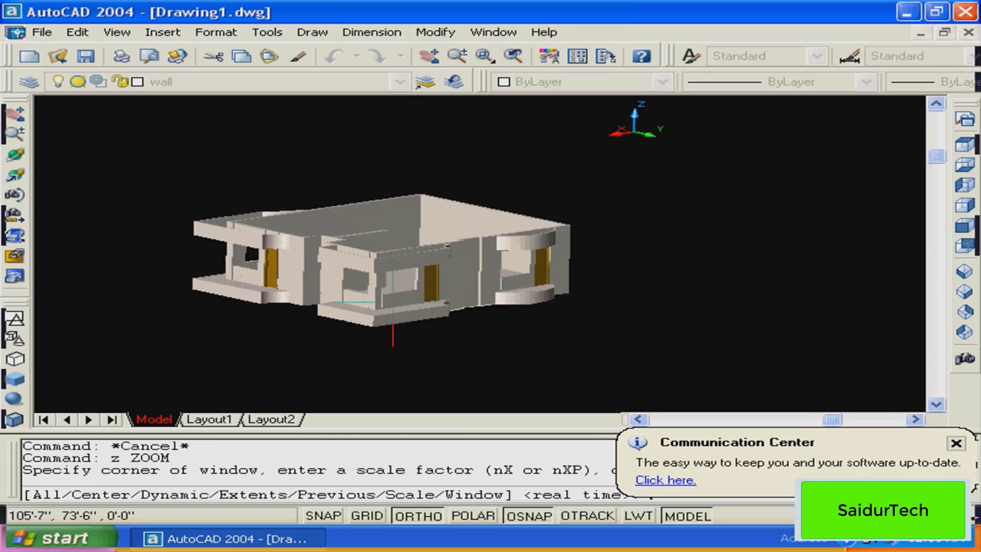
left_click(564, 217)
left_click(306, 309)
middle_click_drag(380, 318, 446, 278)
key("Escape")
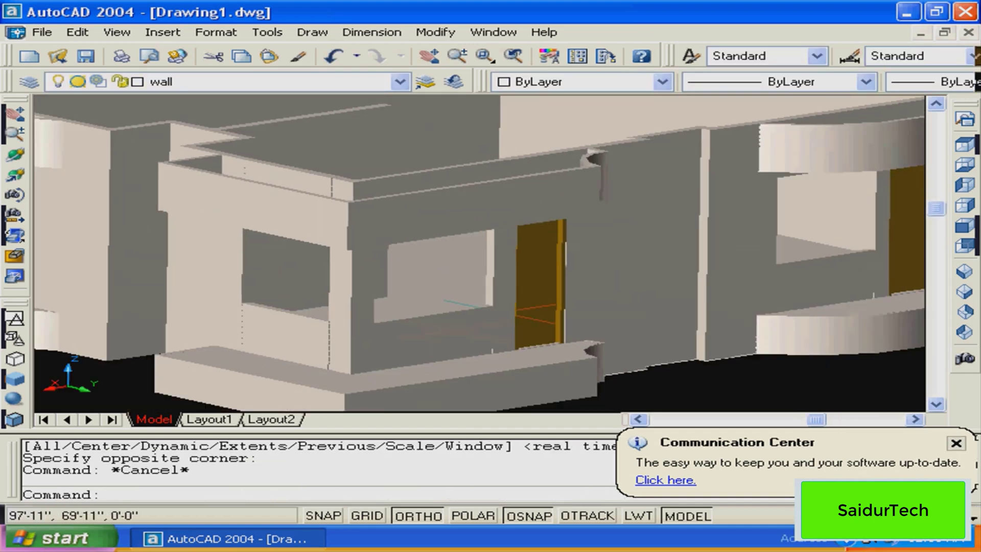
left_click(484, 55)
left_click(294, 230)
left_click(587, 334)
middle_click_drag(667, 282, 645, 269)
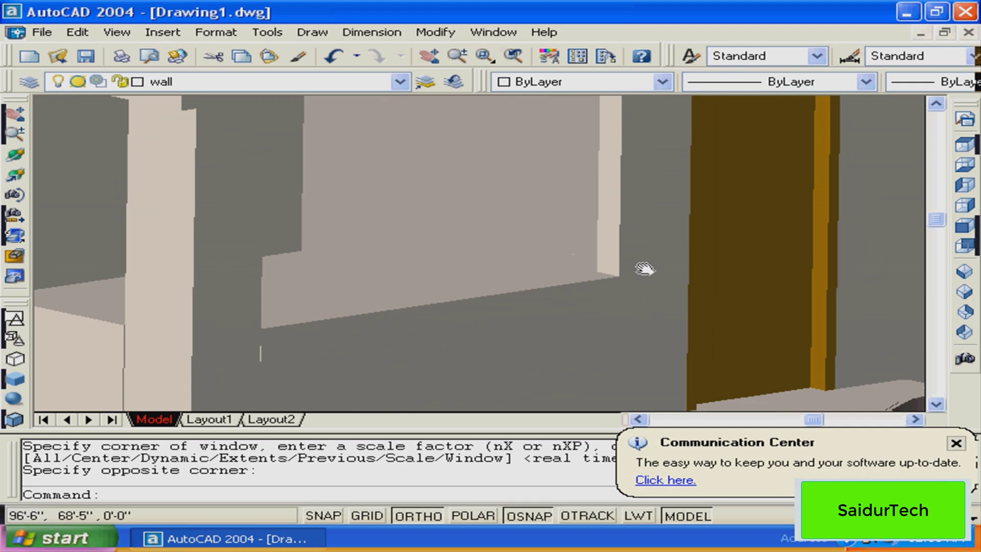
key("Escape")
type("di")
key("Return")
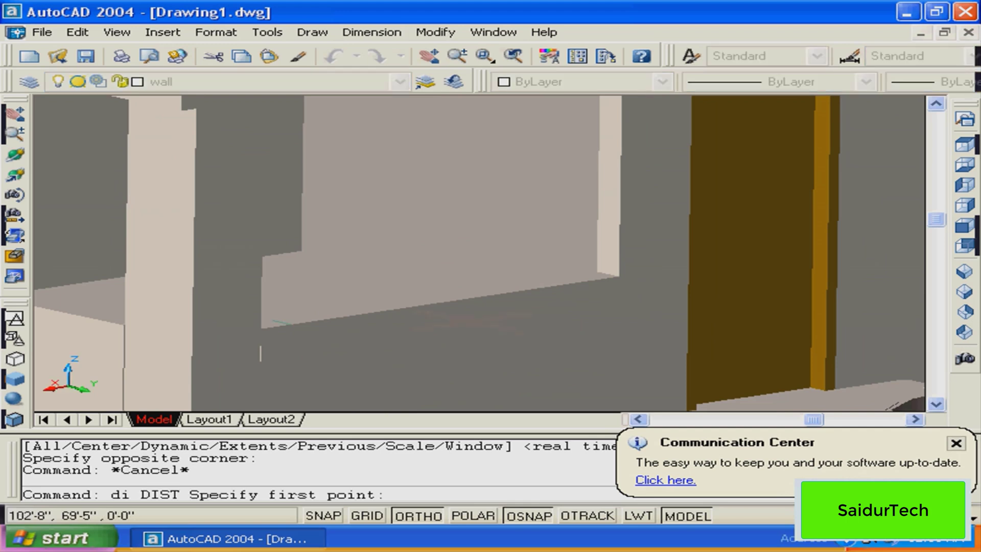
left_click(262, 328)
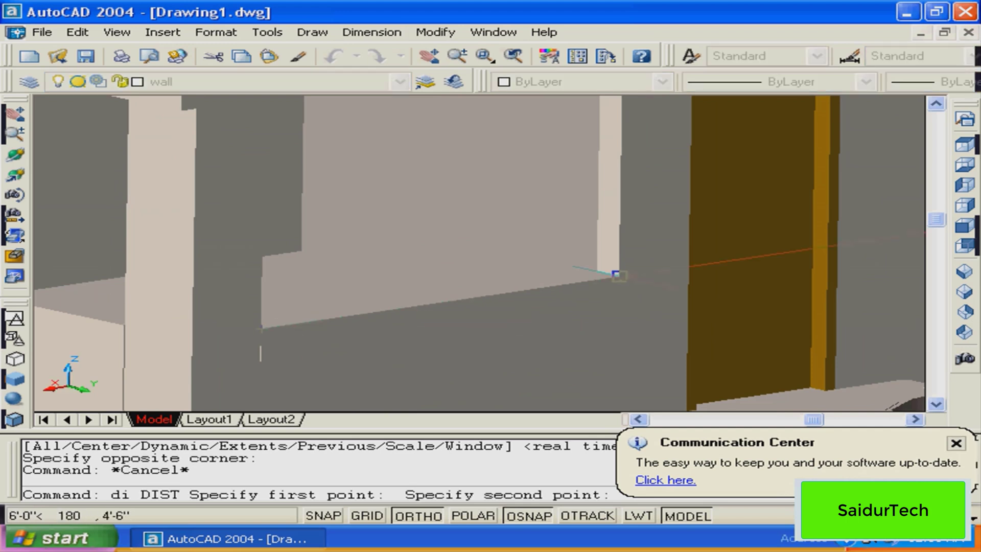
left_click(616, 275)
Load the 4.5'---6' drawing from the WINDOW\BAD window folder as the block for insertion
scroll(463, 335, "down", 3)
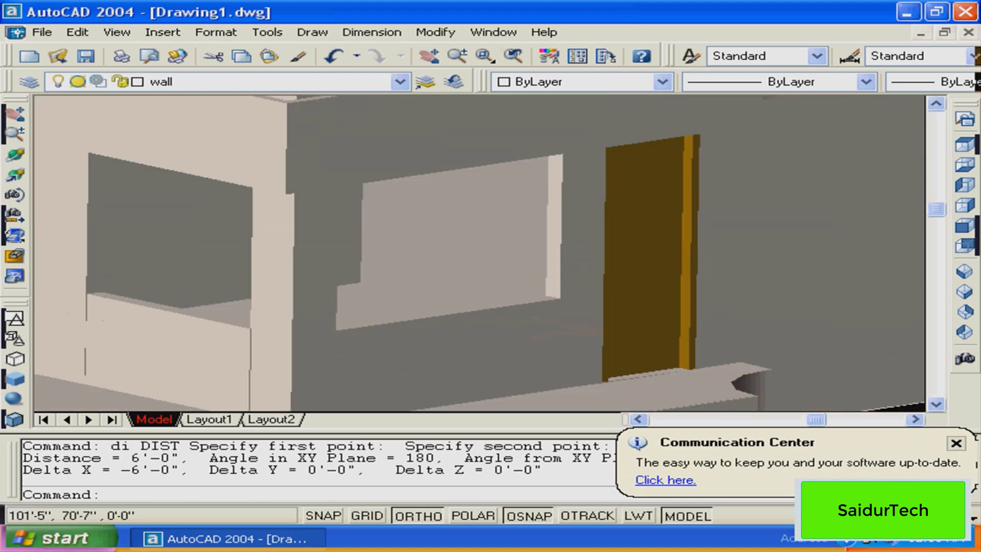
scroll(515, 325, "down", 5)
middle_click_drag(515, 325, 542, 254)
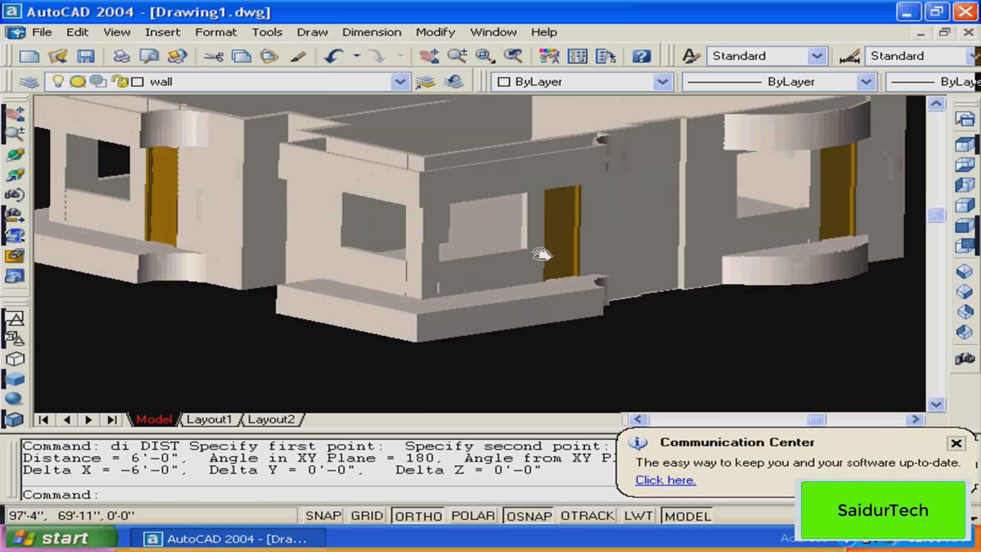
scroll(439, 293, "down", 5)
key("Escape")
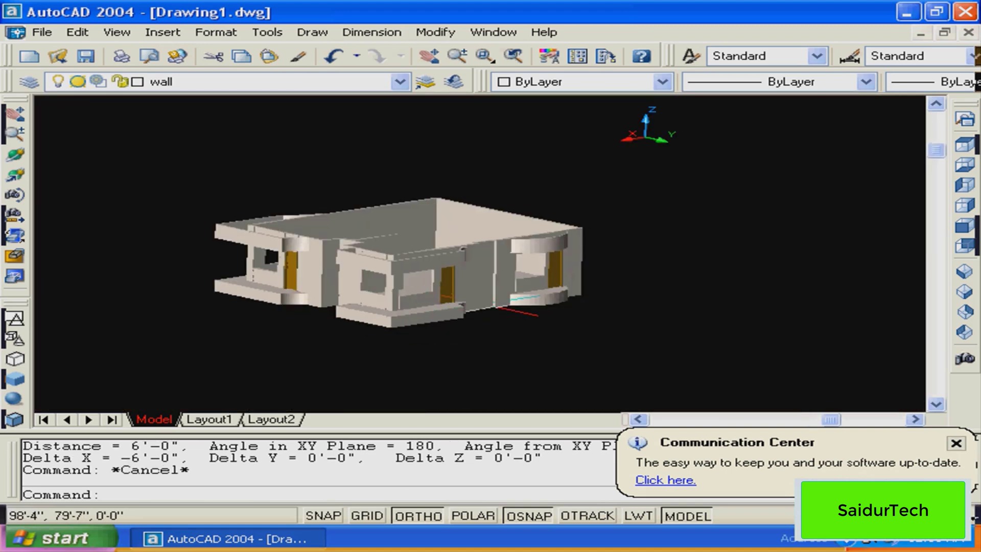
middle_click_drag(494, 305, 482, 306)
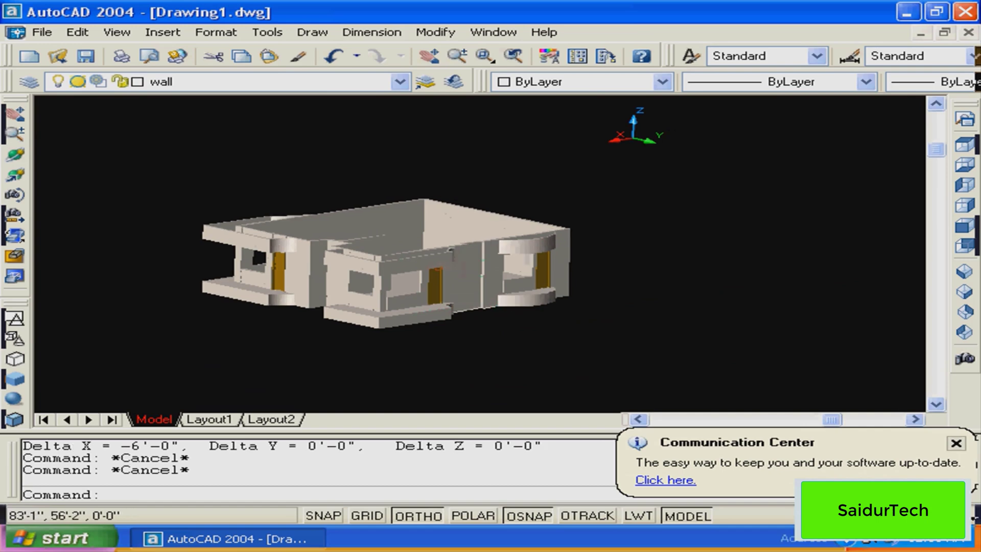
key("Escape")
type("i")
key("Return")
left_click(530, 174)
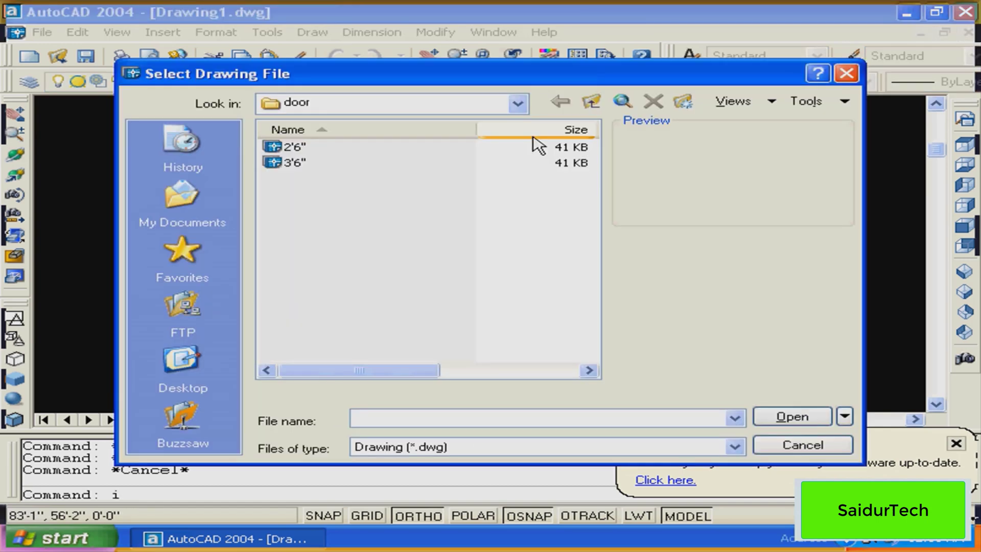
left_click(591, 102)
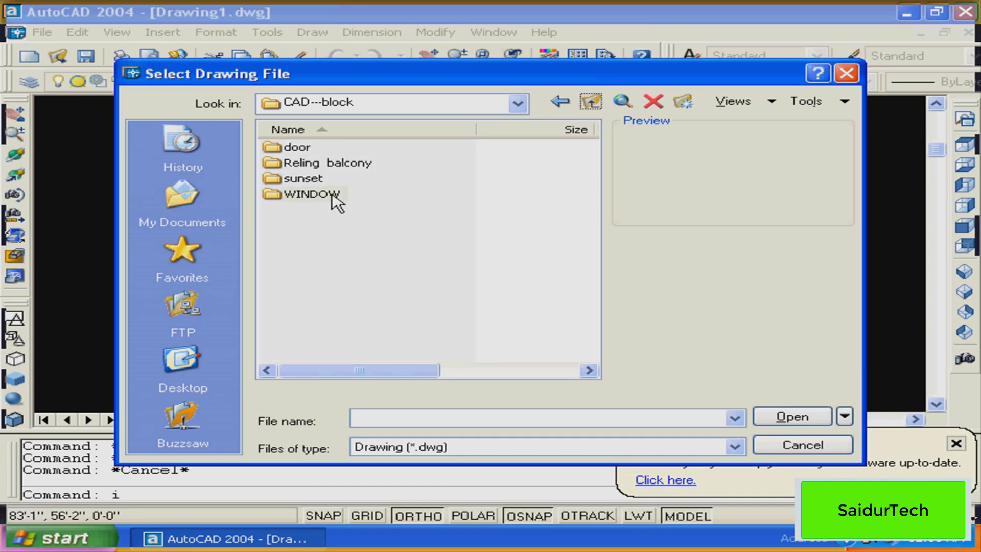
double_click(311, 194)
double_click(329, 147)
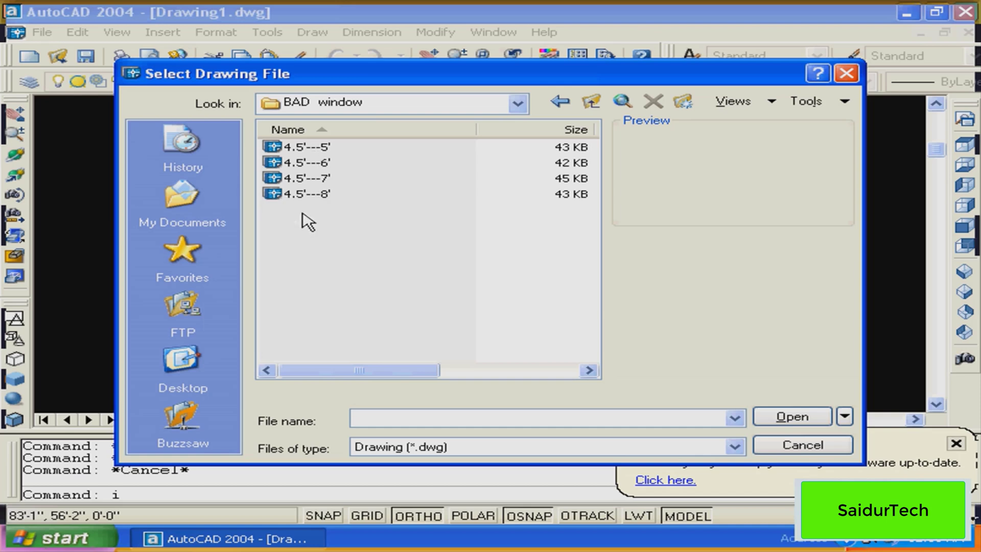
left_click(307, 162)
left_click(761, 419)
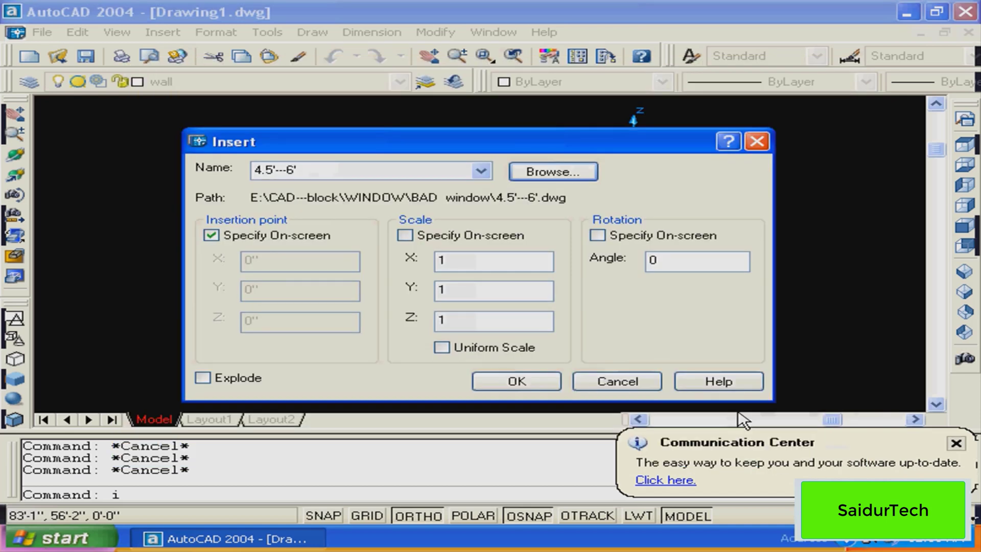
Insert the 4.5'---6' window block with scale 1 and rotation 0 at the lower corner of the opening beside the corner door
left_click(516, 381)
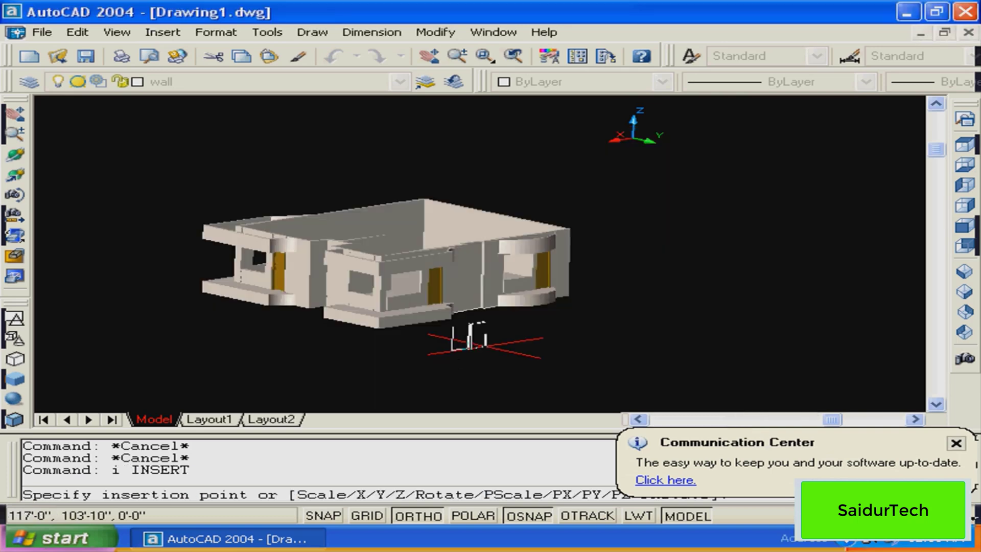
left_click(485, 55)
left_click(399, 276)
left_click(439, 302)
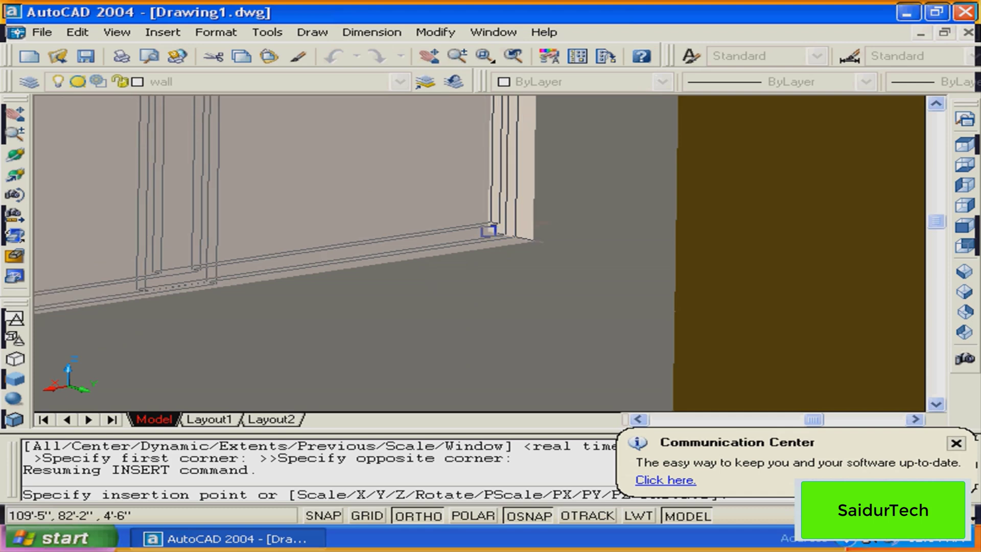
left_click(510, 236)
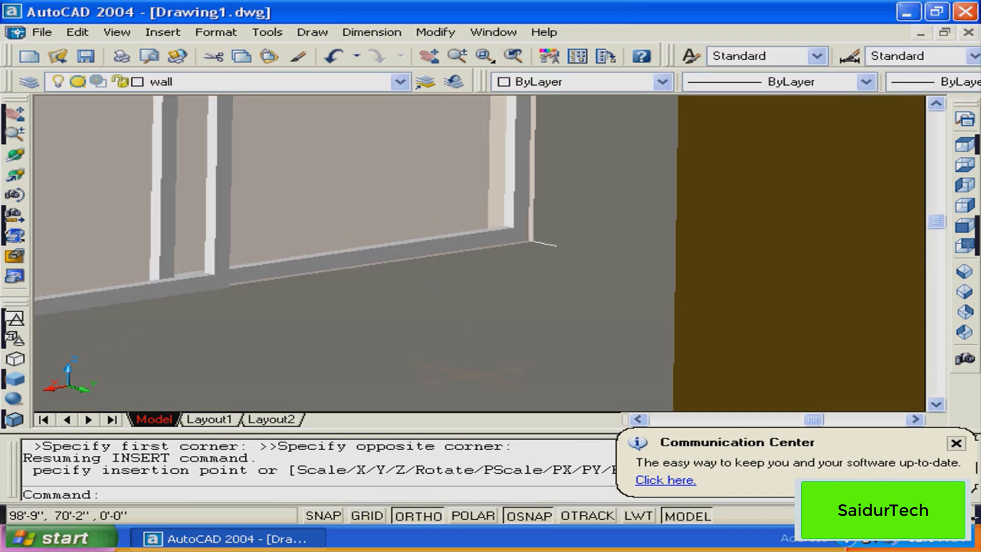
Move the 4.5'---6' window block 2" deeper into the opening beside the corner balcony's door
type("m")
key("Return")
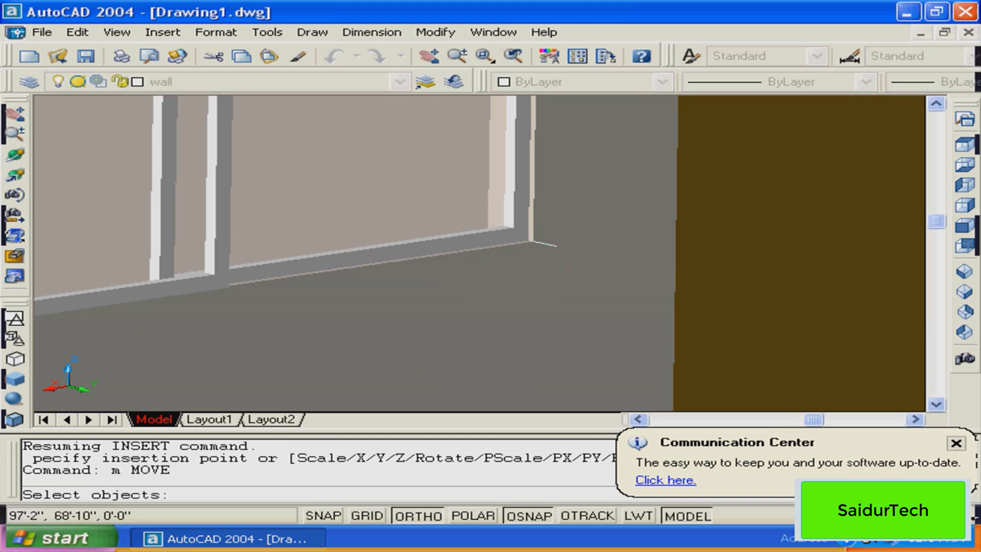
left_click(542, 243)
left_click(528, 239)
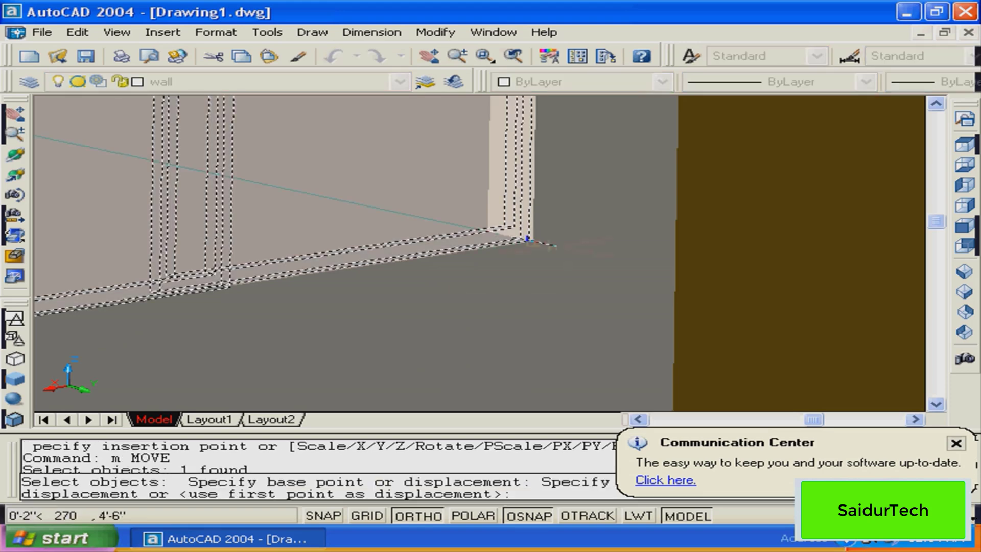
left_click(555, 246)
scroll(536, 245, "down", 3)
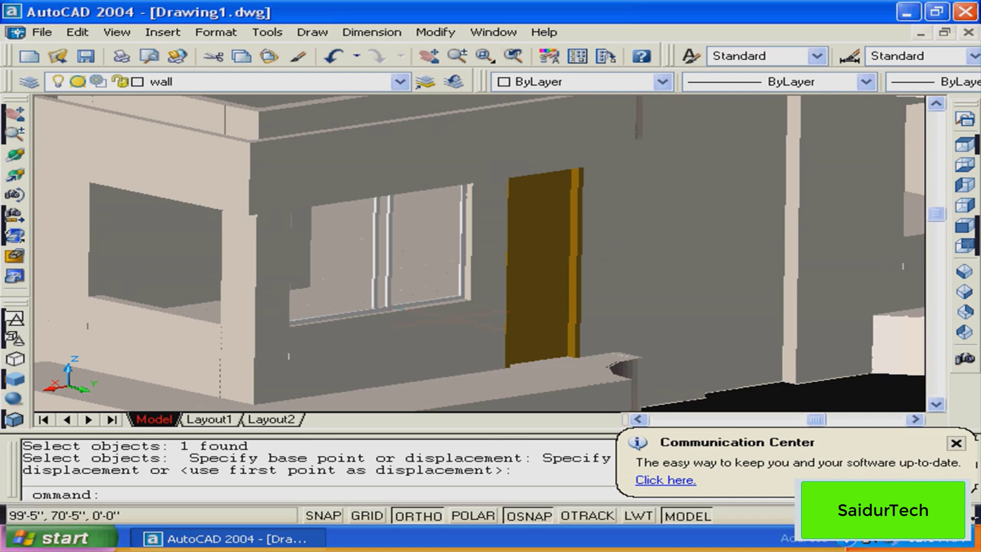
scroll(398, 314, "down", 5)
scroll(449, 321, "up", 5)
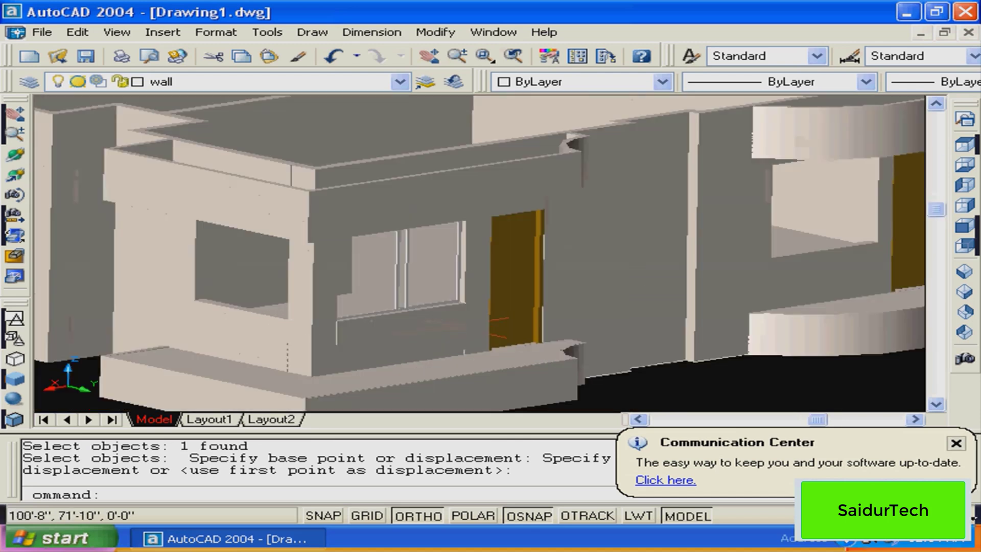
middle_click_drag(493, 327, 538, 316)
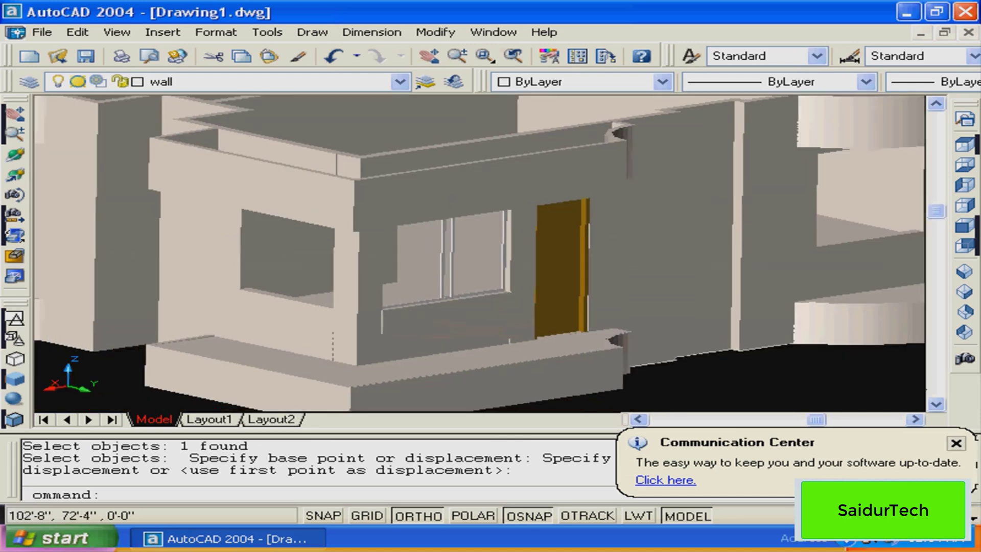
Assign the window beside the corner door to the window layer and make that layer current
left_click(447, 280)
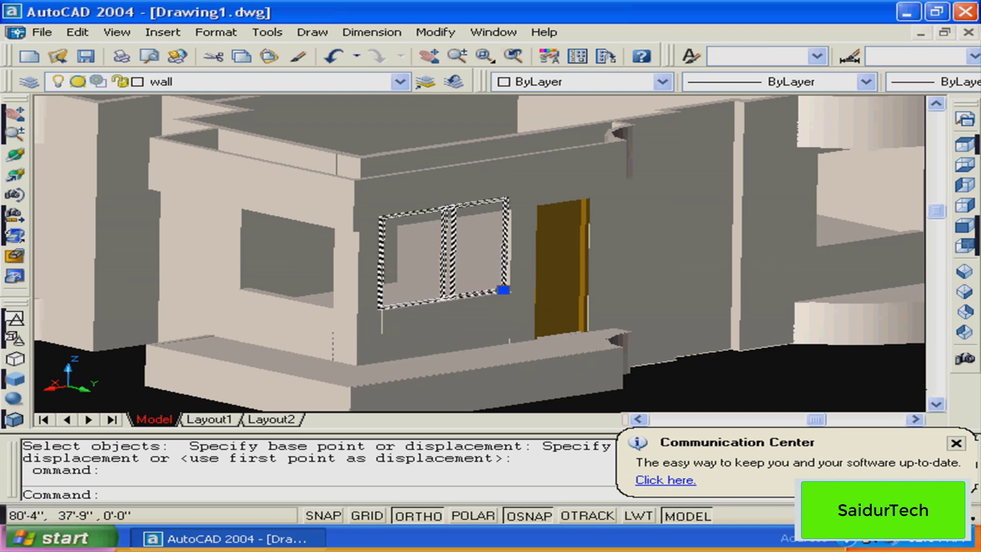
left_click(225, 82)
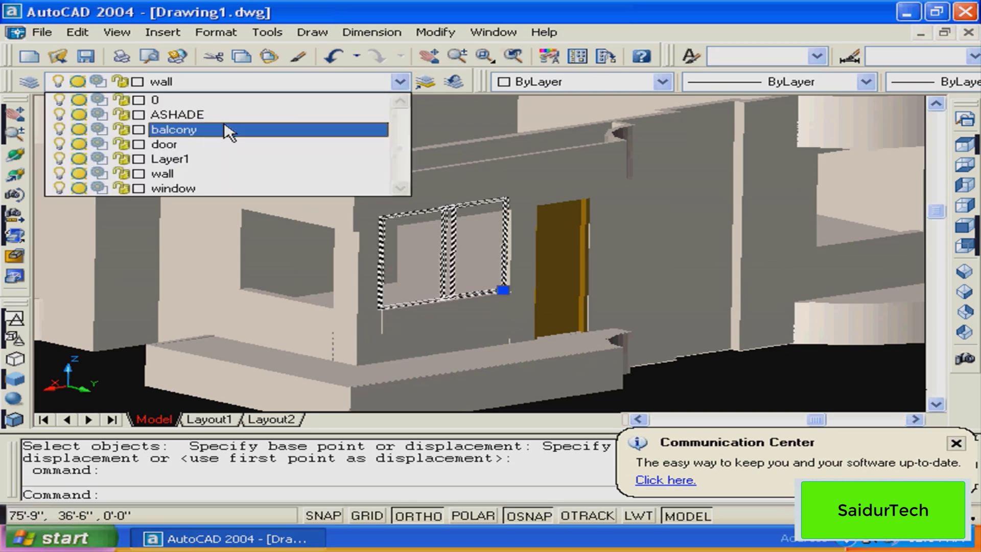
left_click(207, 189)
left_click(424, 82)
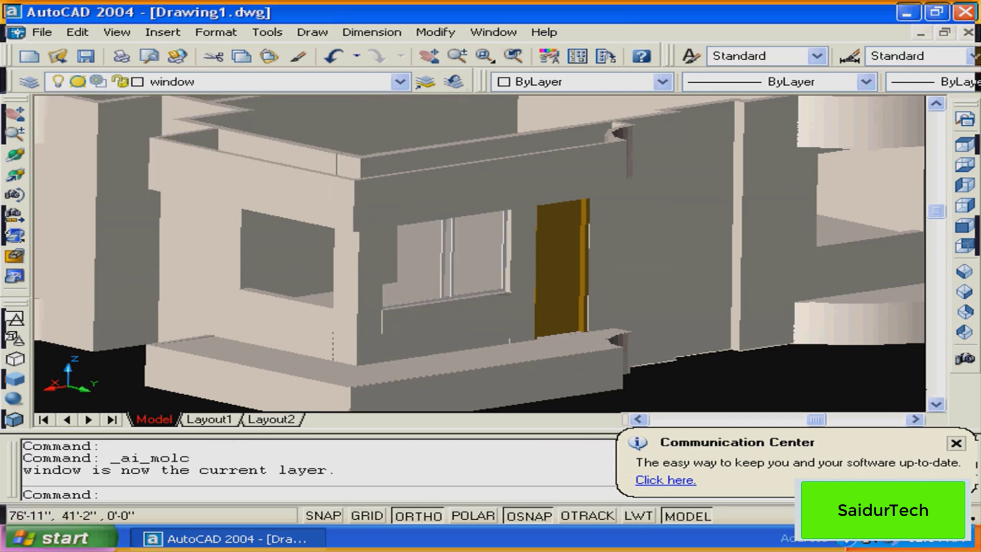
key("Escape")
Assign the three balcony doors to the door layer
scroll(512, 288, "down", 4)
left_click(534, 286)
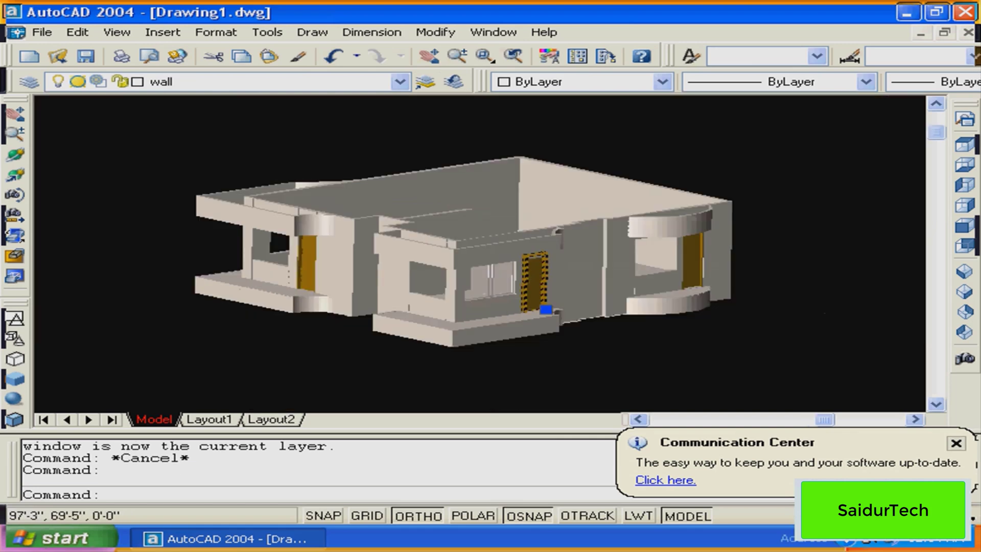
scroll(518, 294, "down", 2)
left_click(624, 274)
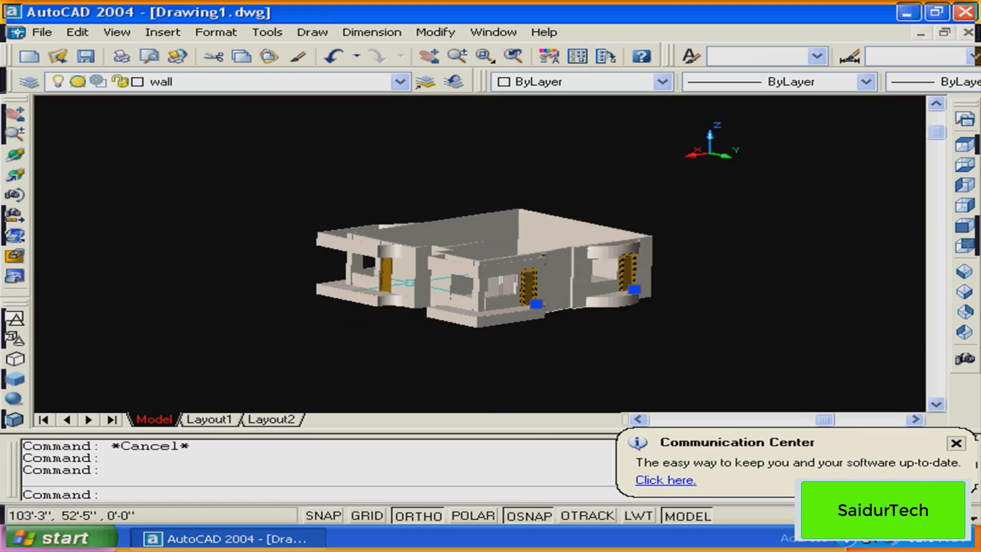
left_click(384, 276)
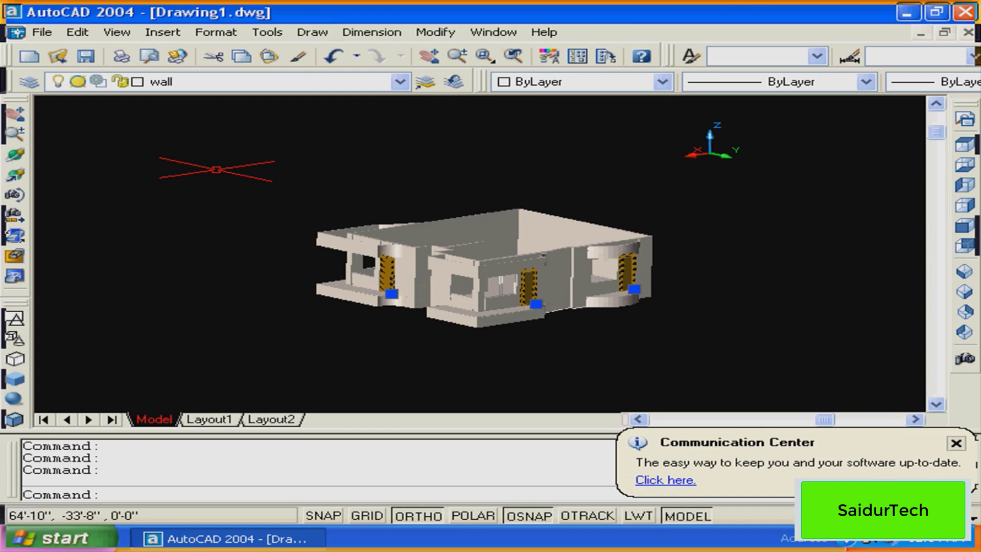
left_click(233, 82)
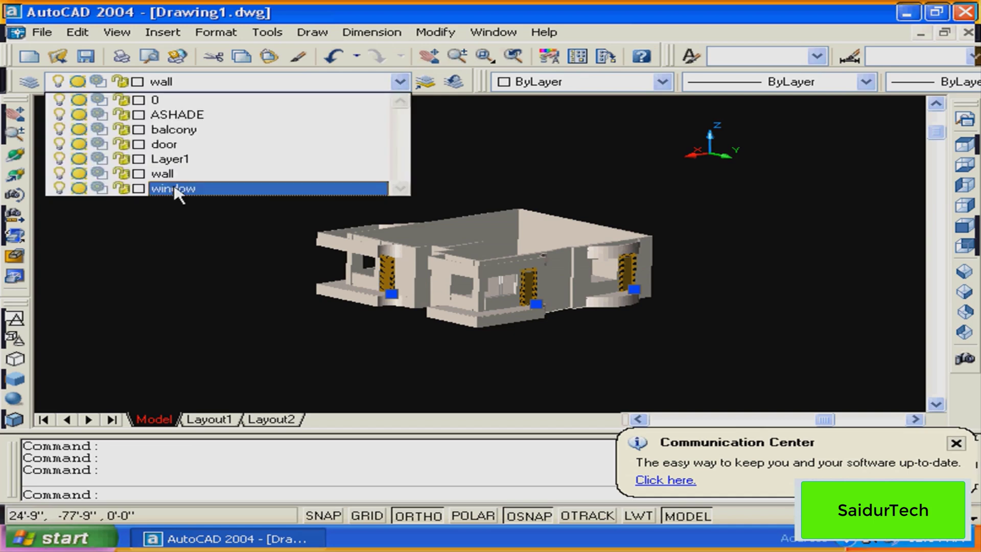
left_click(180, 145)
key("Escape")
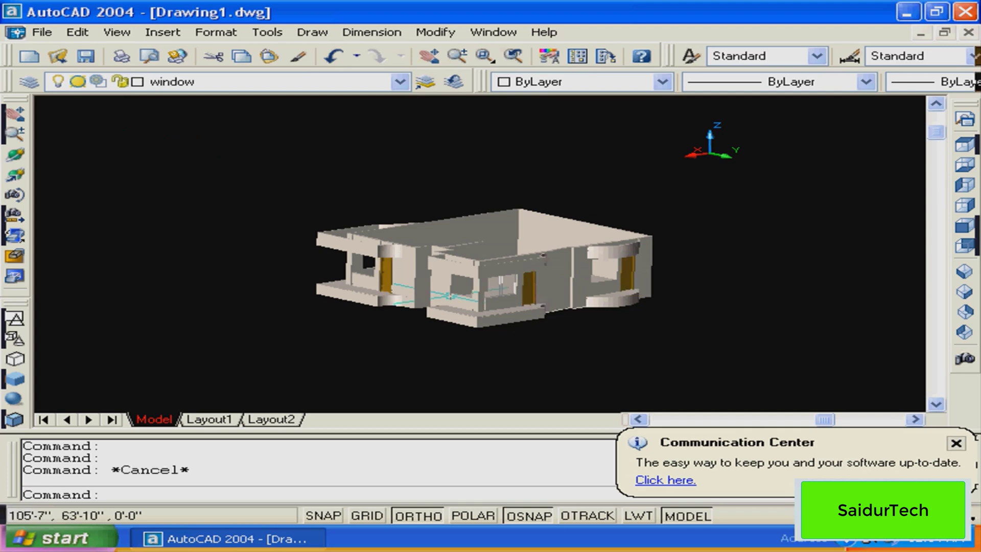
Make the layer of the window beside the corner door current, using that window as the reference object
type("z")
key("Return")
left_click(518, 223)
left_click(498, 299)
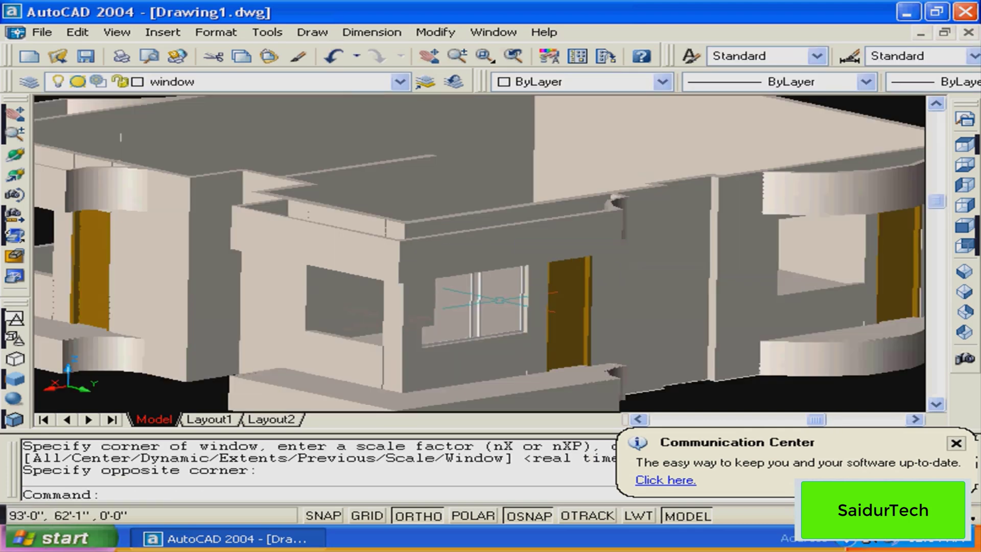
left_click(498, 299)
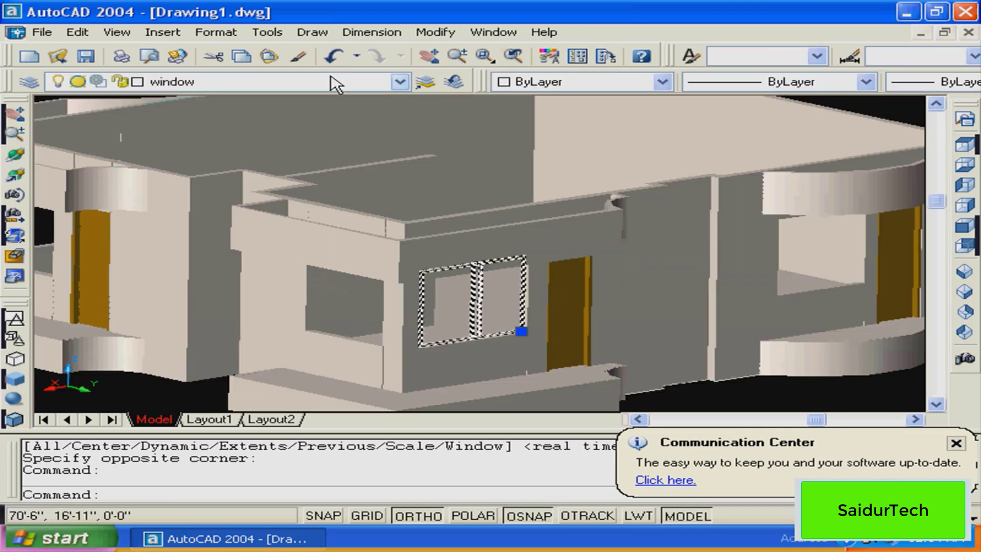
left_click(425, 82)
Measure the width of the window opening beside the curved balcony's door along its sill
middle_click_drag(499, 286, 115, 283)
key("Escape")
type("z")
key("Return")
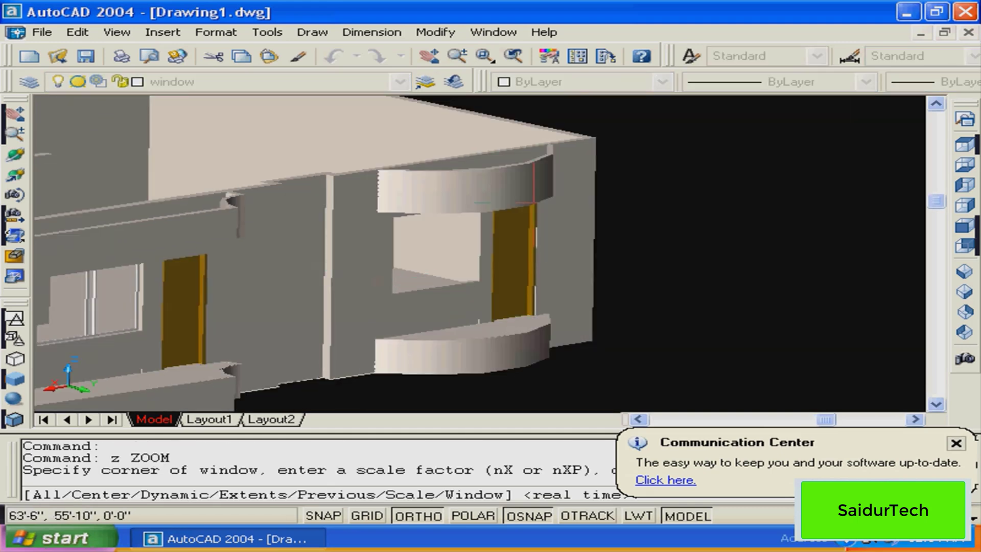
left_click(534, 203)
scroll(367, 341, "up", 5)
key("Escape")
type("di")
key("Return")
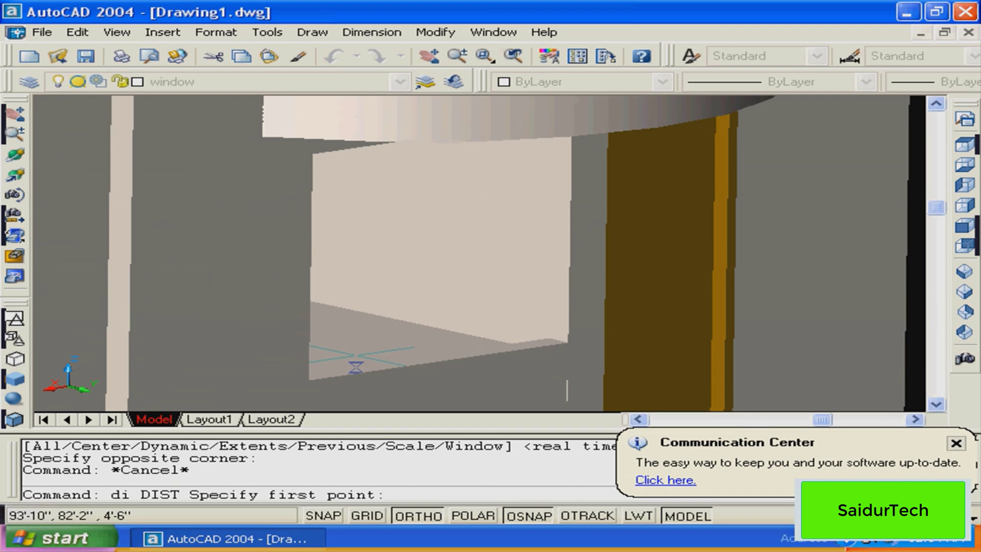
left_click(356, 355)
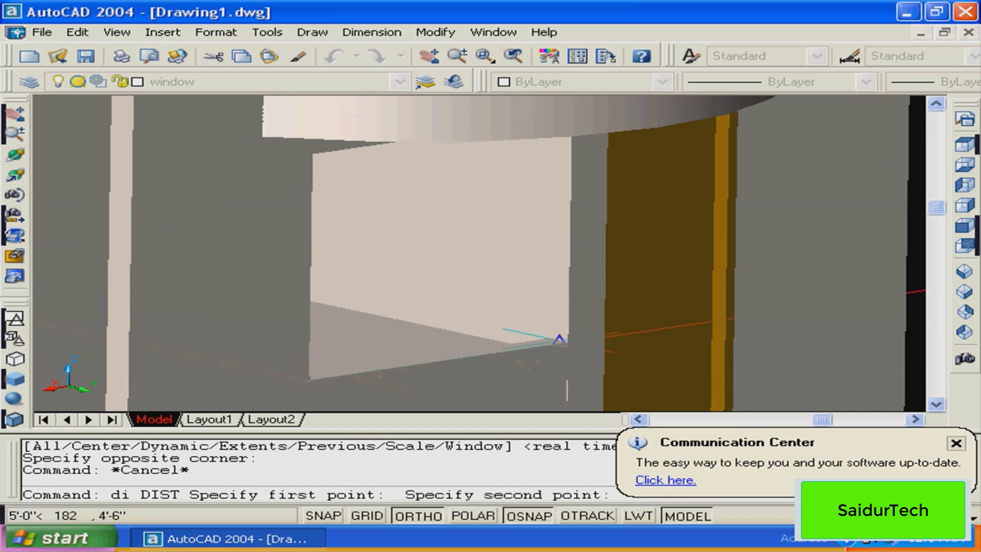
left_click(560, 338)
Insert the 4.5'---5' window from the BAD window folder, scale 1 and rotation 0, at the lower corner of the curved balcony's window opening
middle_click_drag(485, 310, 523, 247)
type("i")
key("Return")
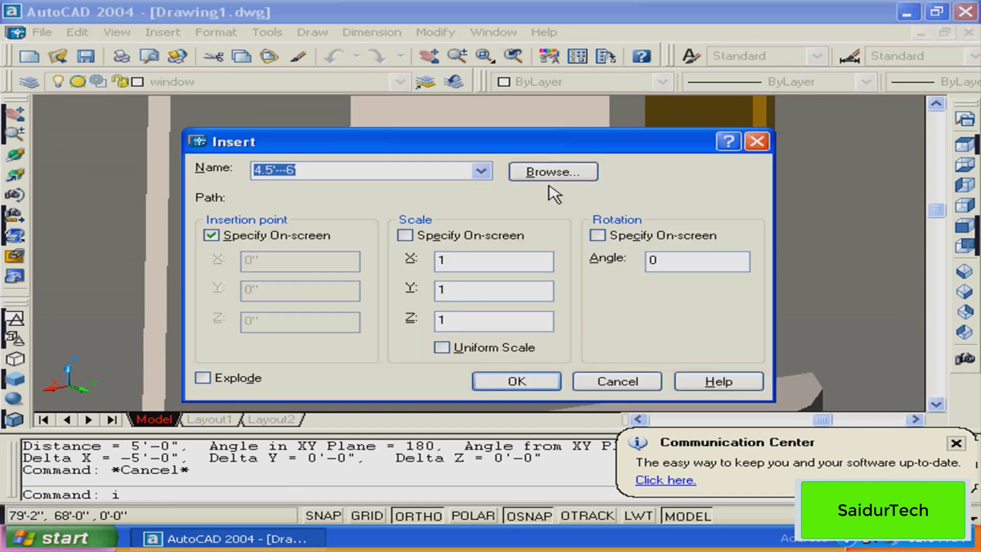
left_click(551, 172)
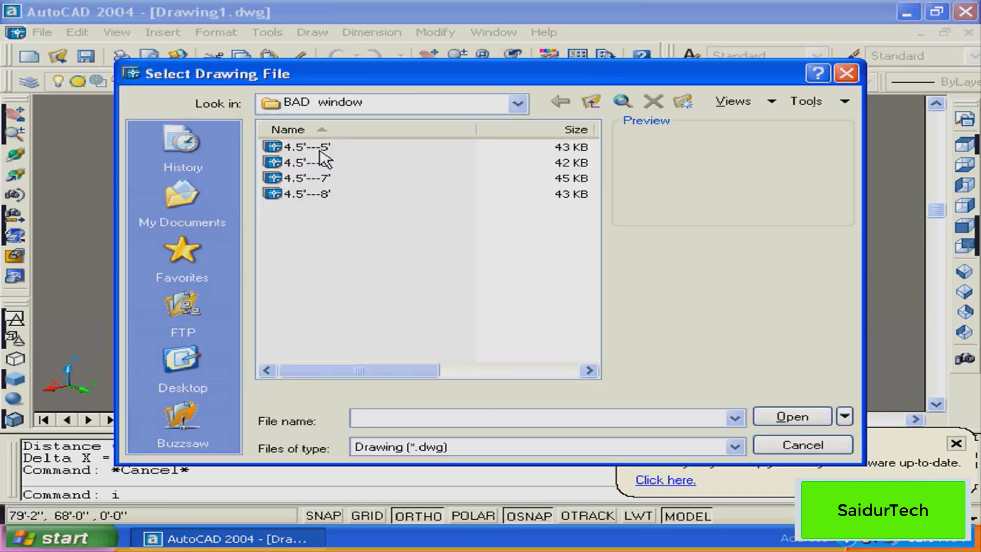
left_click(316, 148)
left_click(789, 416)
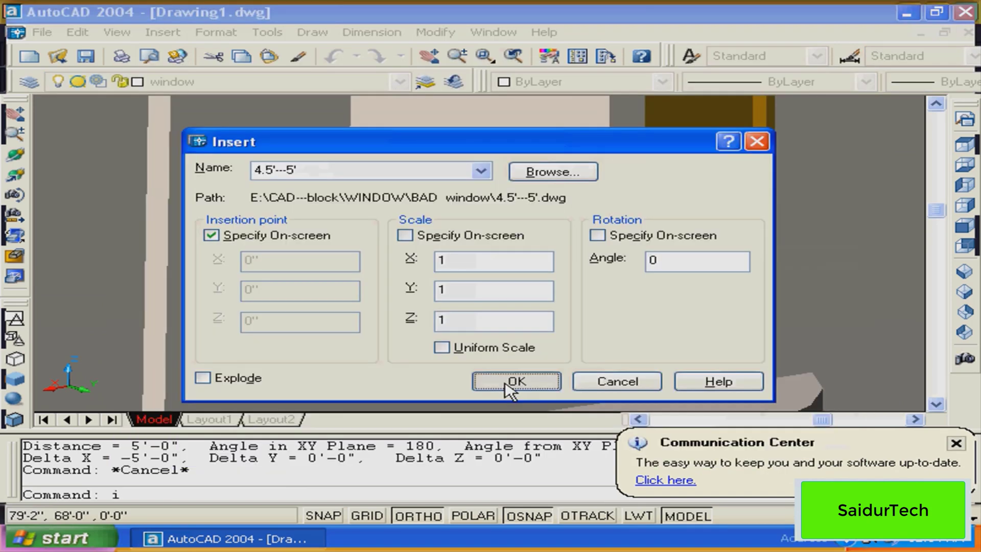
left_click(510, 383)
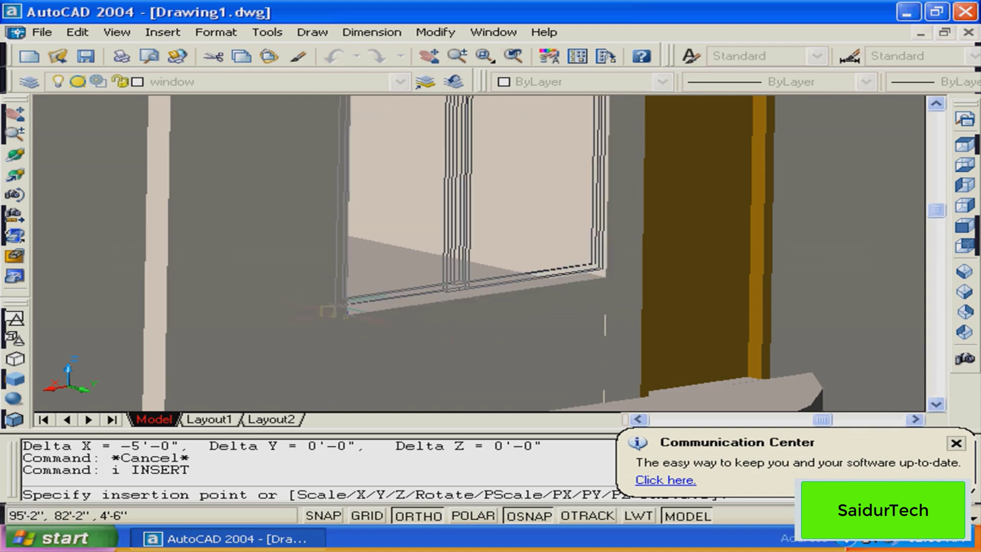
left_click(328, 311)
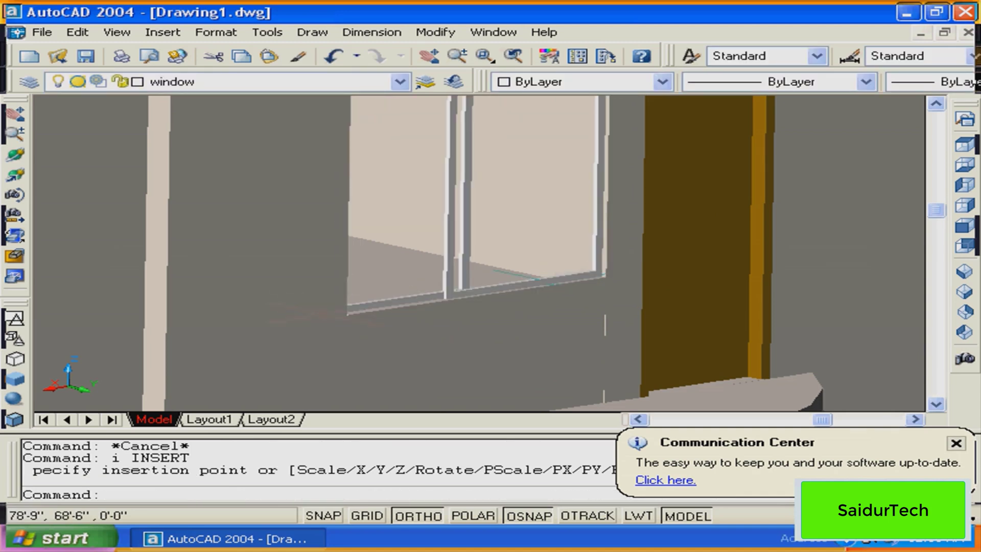
Measure the sill width of the corner balcony's empty window opening on the wall adjoining the door wall
scroll(480, 256, "down", 5)
middle_click_drag(259, 361, 521, 338)
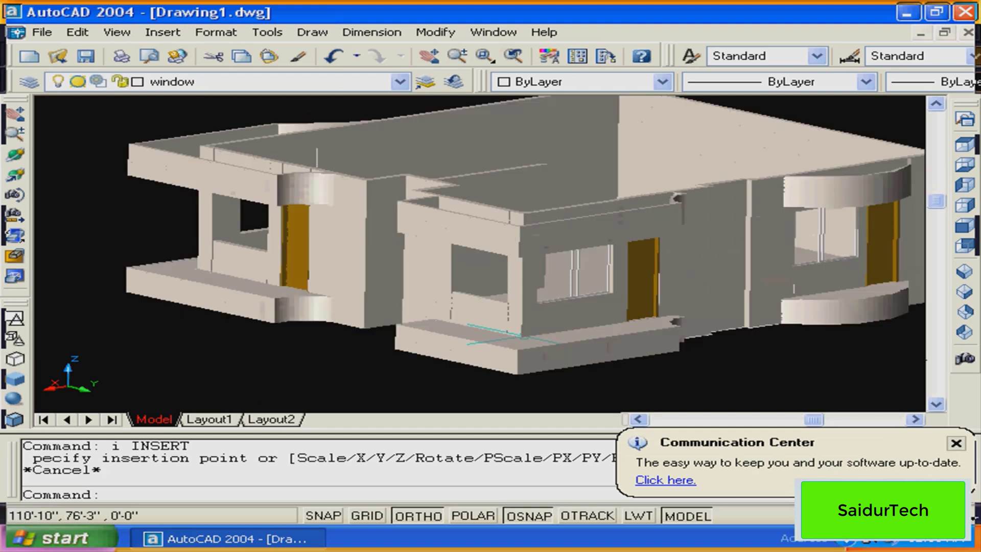
type("z")
key("Return")
left_click(505, 291)
left_click(529, 320)
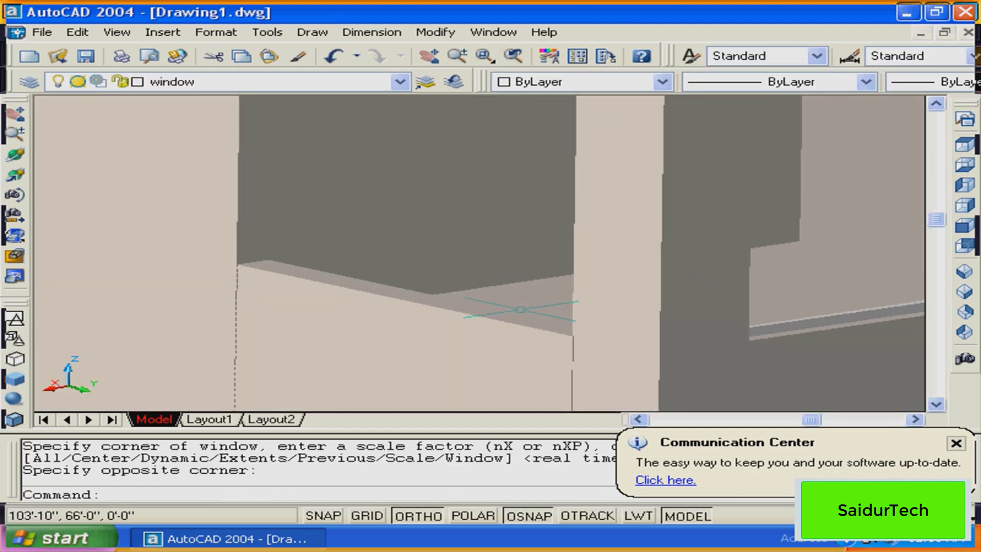
type("d")
type("i")
key("Return")
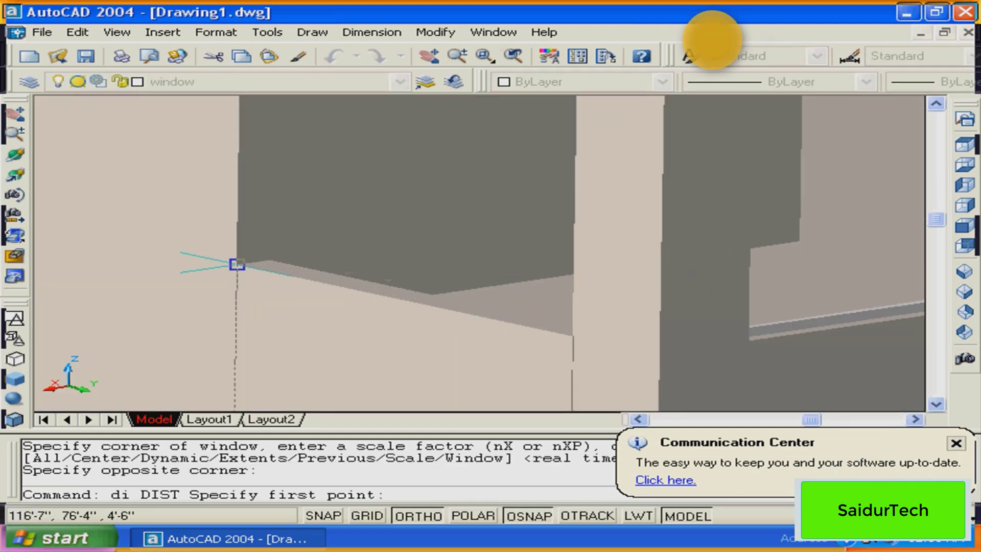
left_click(236, 265)
left_click(573, 336)
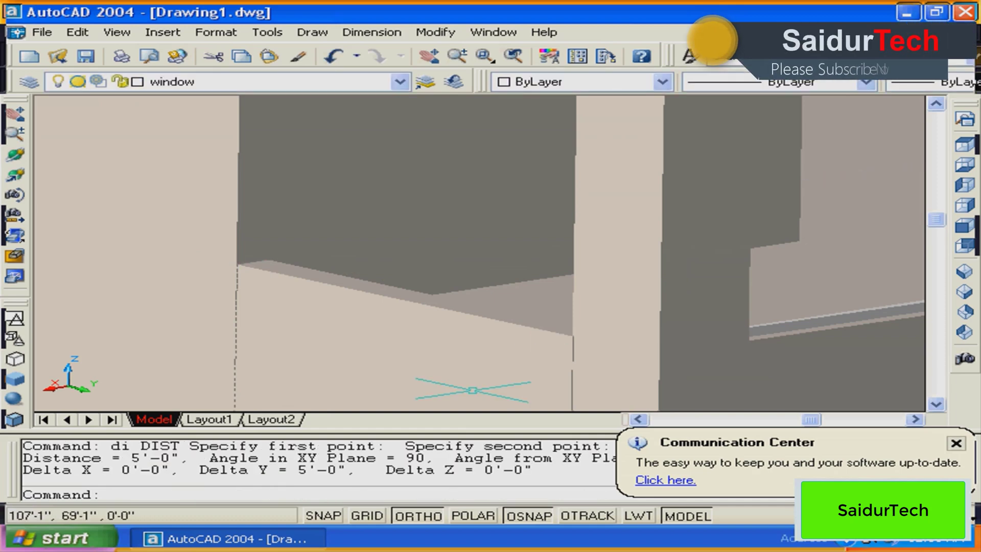
Copy the curved balcony's 4.5'---5' window about 35'-5" along the X axis to the free space beside the corner balcony
scroll(342, 331, "down", 3)
middle_click_drag(560, 309, 721, 230)
key("Escape")
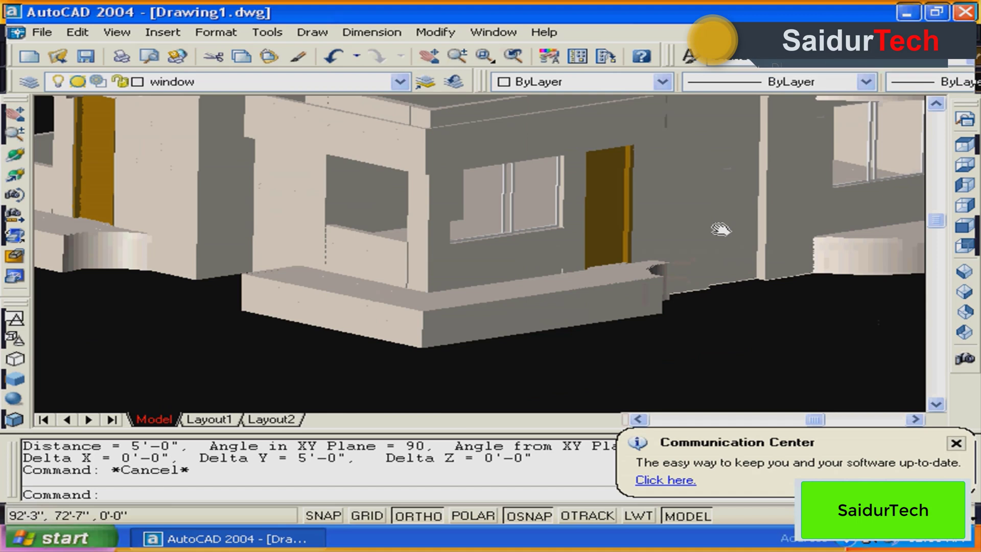
type("co")
key("Return")
left_click(871, 153)
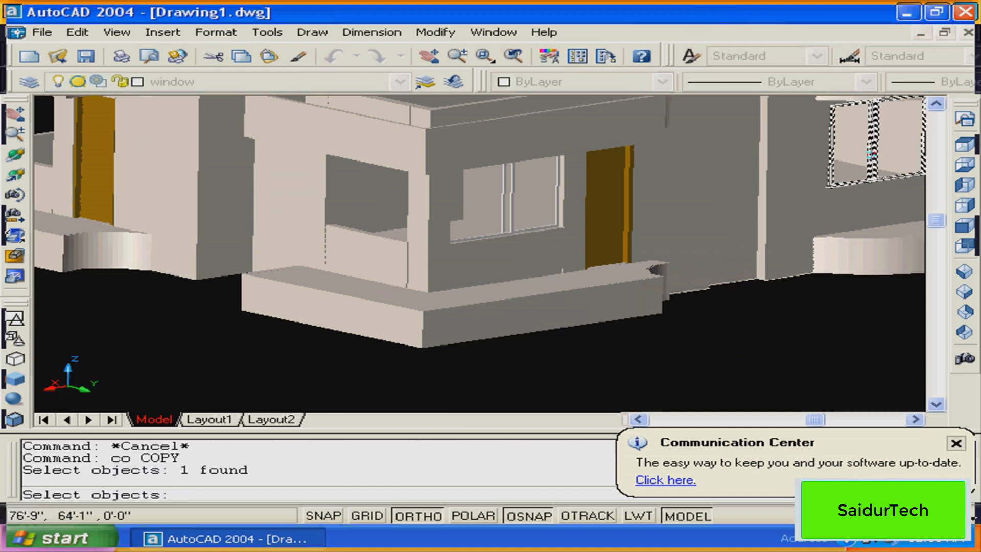
key("Return")
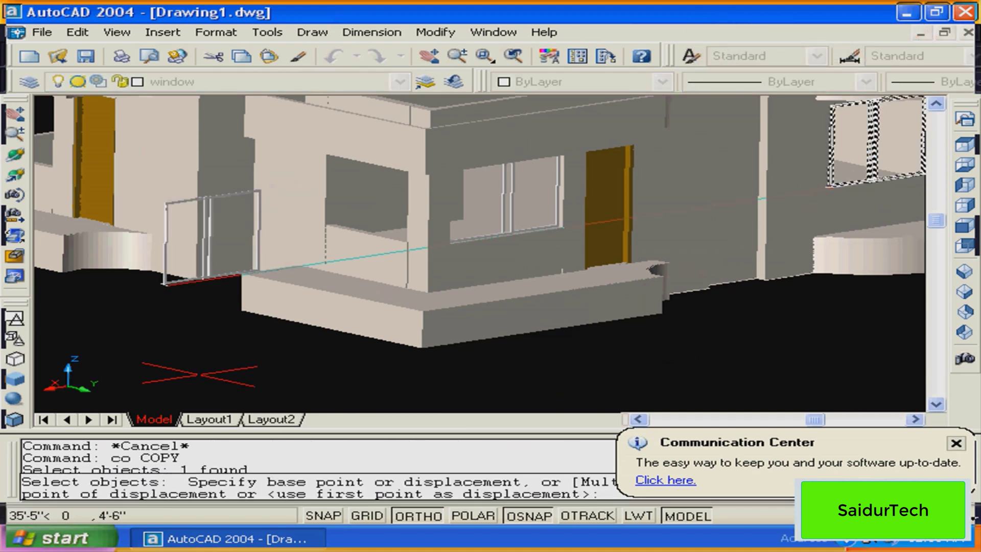
left_click(200, 375)
key("Escape")
Rotate the copied window 90 degrees about its lower corner
type("ro")
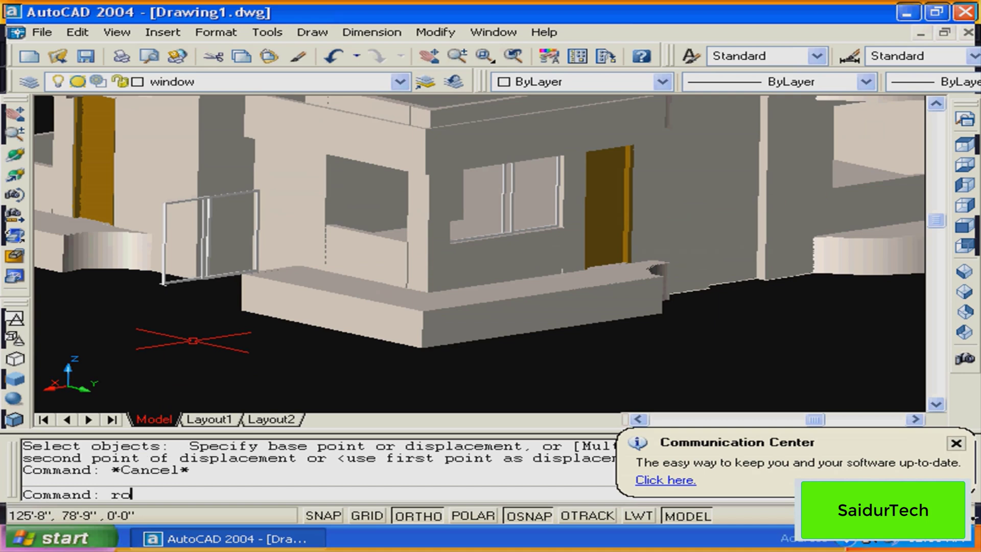
key("Return")
left_click(164, 275)
key("Return")
left_click(166, 286)
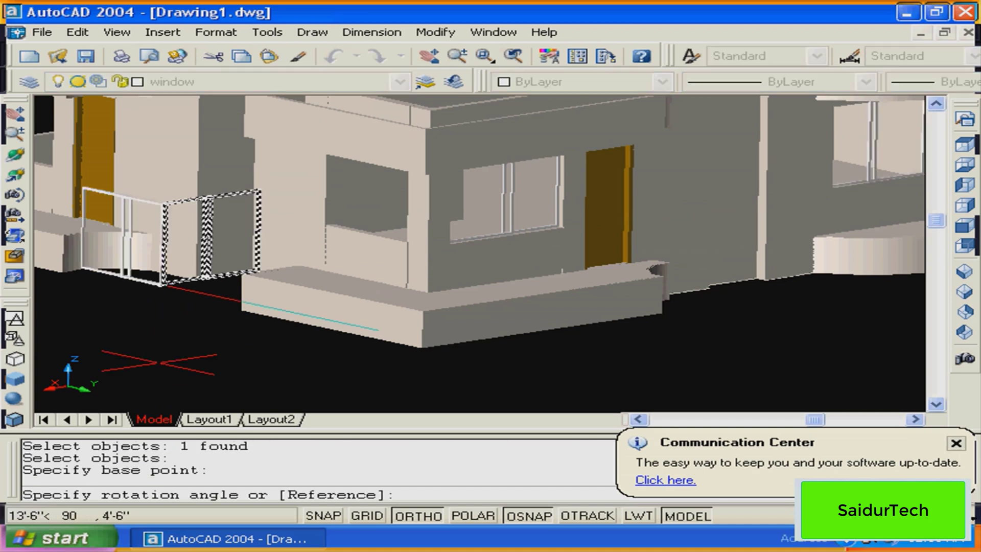
left_click(160, 362)
Move the rotated window by its lower outer corner to the matching sill corner of the corner balcony's empty opening
type("z")
key("Return")
left_click(232, 374)
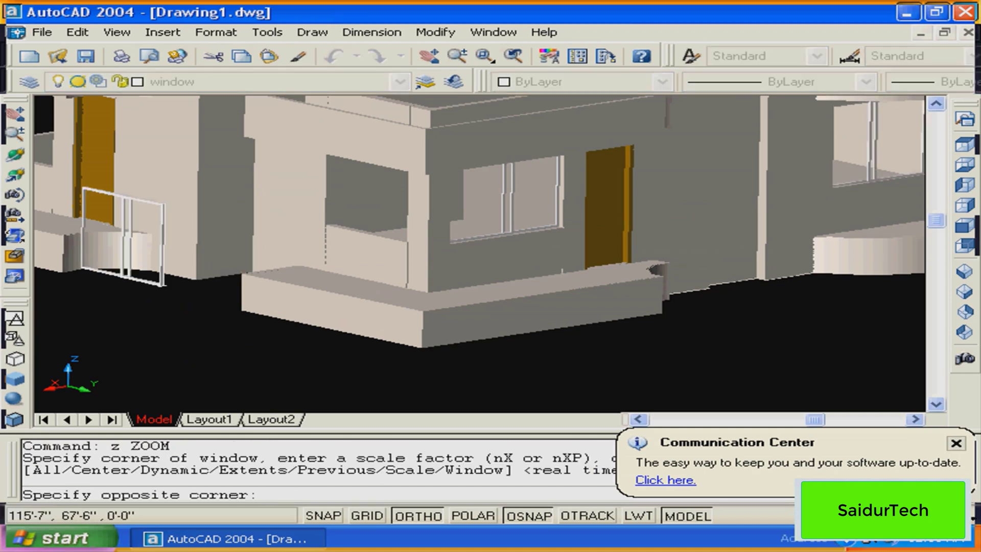
left_click(482, 327)
type("m")
key("Return")
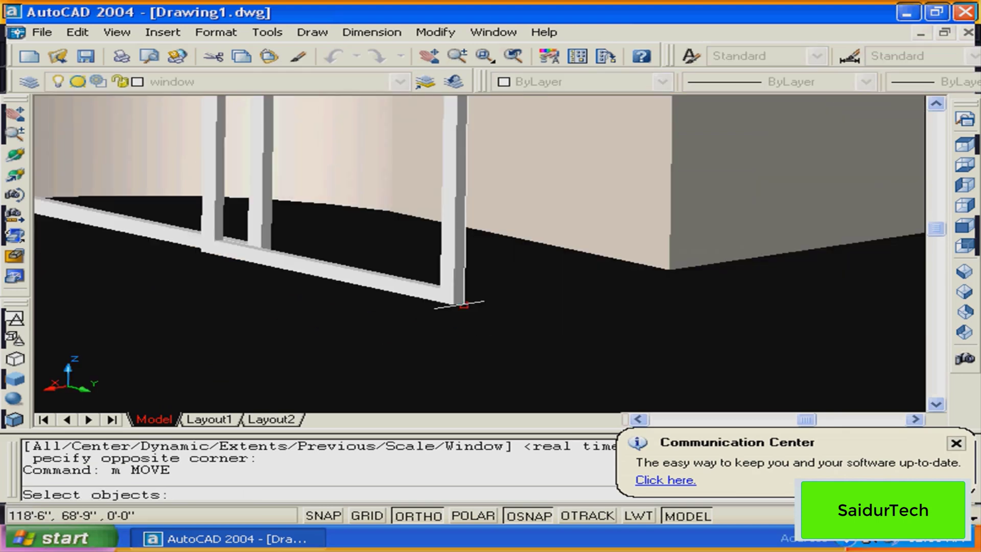
left_click(463, 305)
key("Return")
left_click(434, 309)
scroll(463, 360, "down", 2)
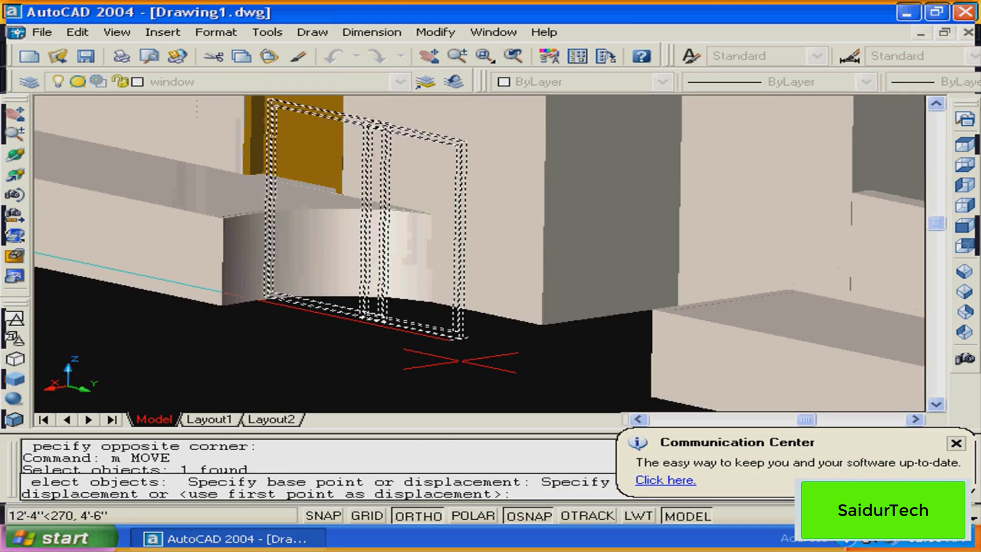
scroll(462, 361, "down", 4)
middle_click_drag(461, 361, 439, 322)
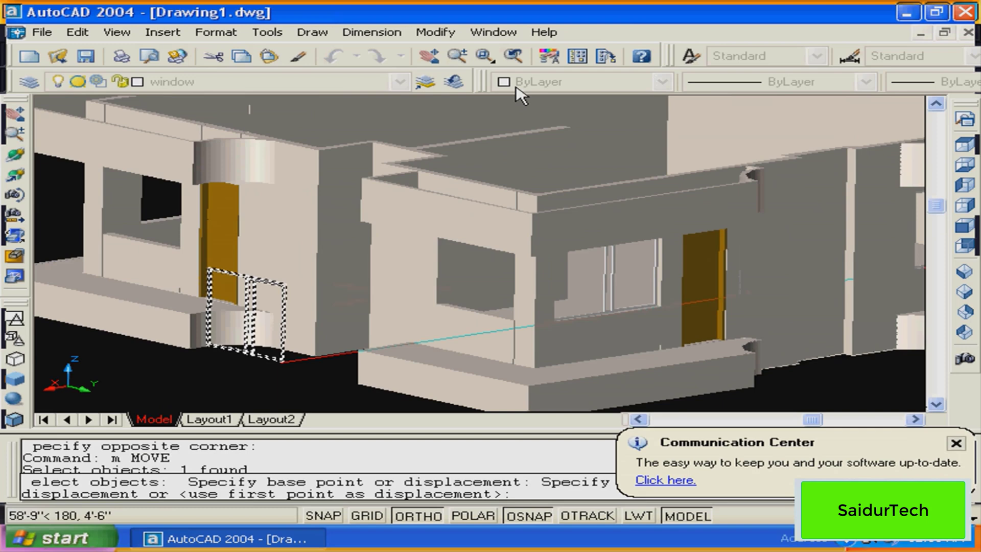
left_click(484, 56)
left_click(498, 278)
left_click(511, 287)
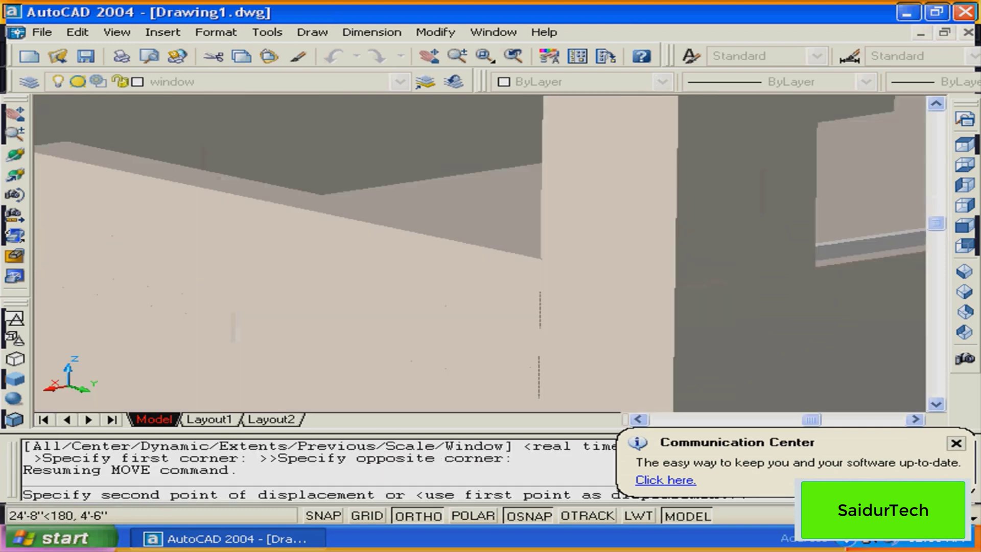
left_click(541, 258)
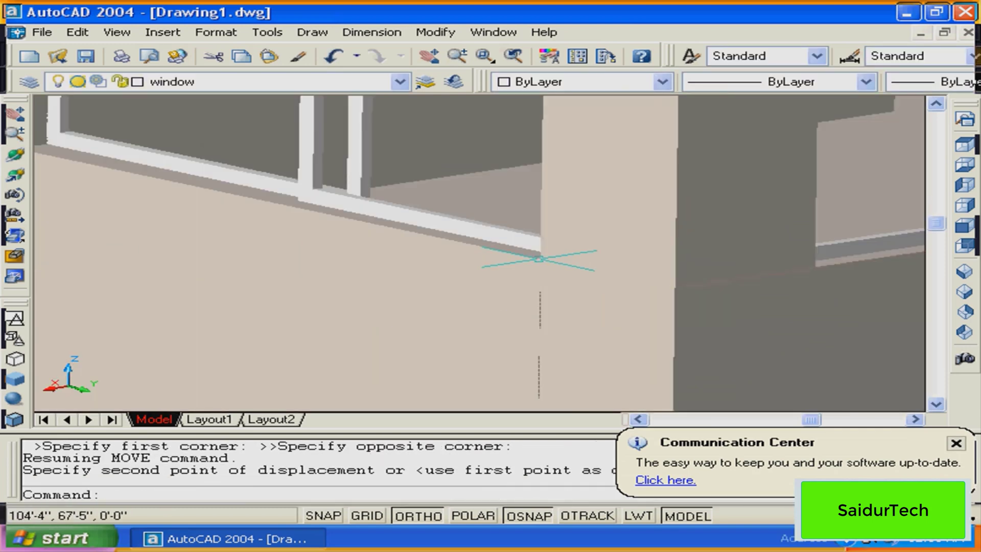
Measure the sill width of the empty opening beside the door on the balcony at the opposite end of the building
scroll(419, 295, "down", 3)
scroll(418, 295, "down", 4)
middle_click_drag(419, 295, 366, 323)
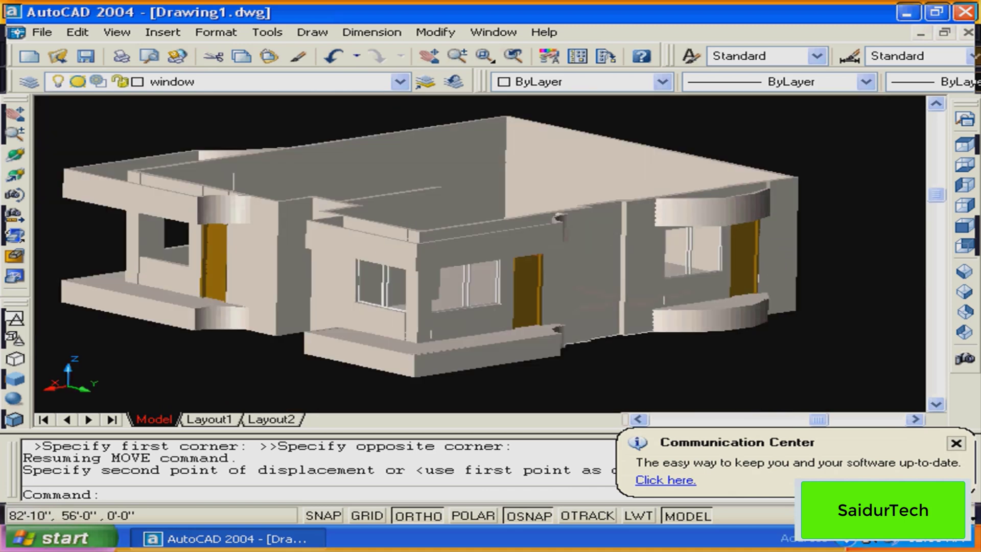
left_click(15, 155)
left_click_drag(306, 276, 554, 265)
key("Escape")
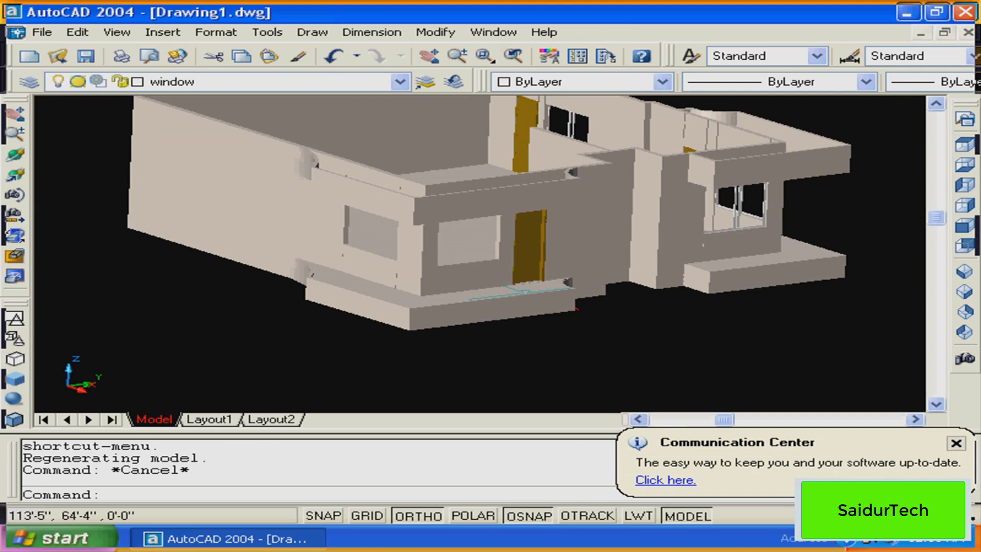
type("z")
key("Return")
left_click(466, 175)
left_click(493, 270)
key("Escape")
middle_click_drag(493, 276, 566, 212)
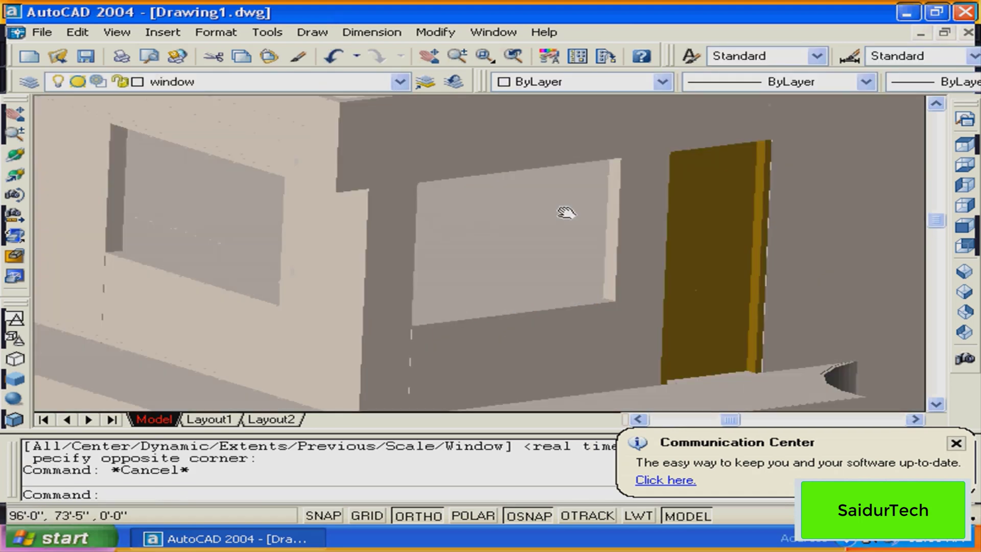
key("Escape")
type("d")
type("i")
key("Return")
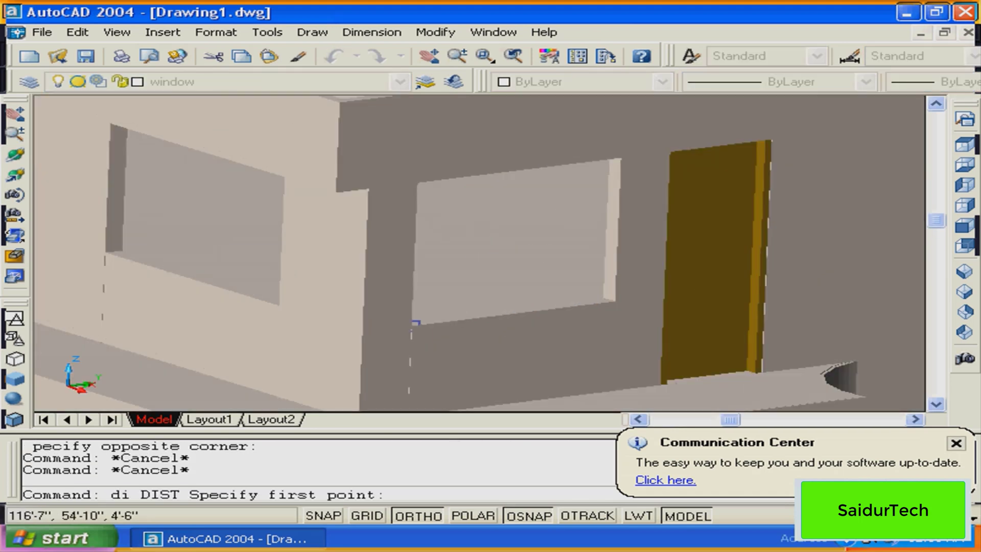
left_click(413, 323)
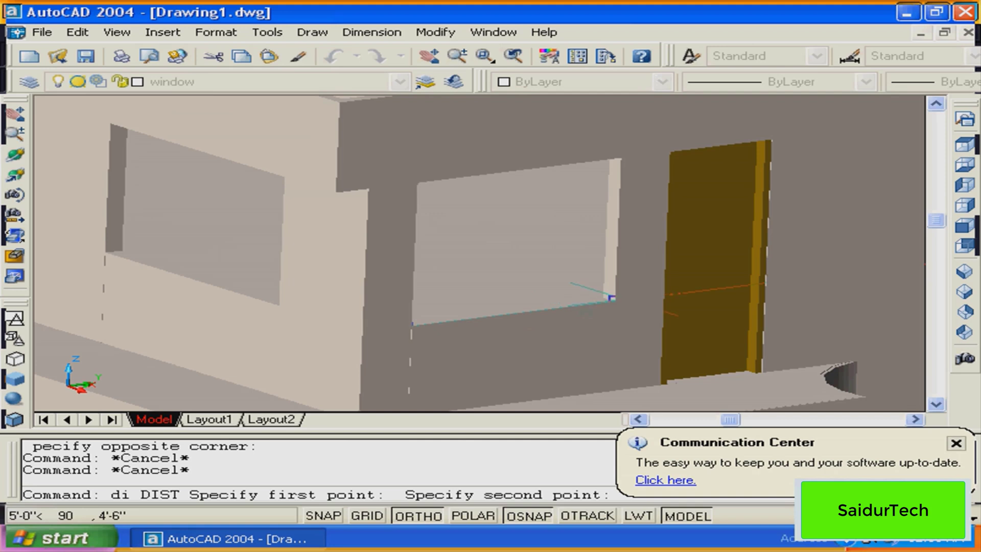
left_click(611, 297)
Copy the corner balcony's newly fitted 4.5'---5' window by its lower corner into the opposite balcony's empty opening beside the door
middle_click_drag(521, 306, 110, 330)
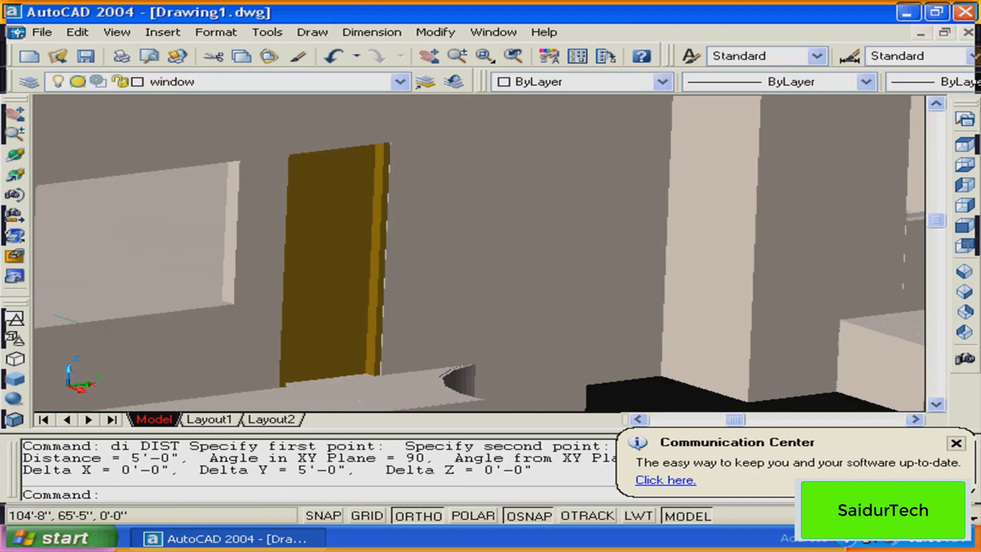
middle_click_drag(664, 256, 357, 255)
key("Escape")
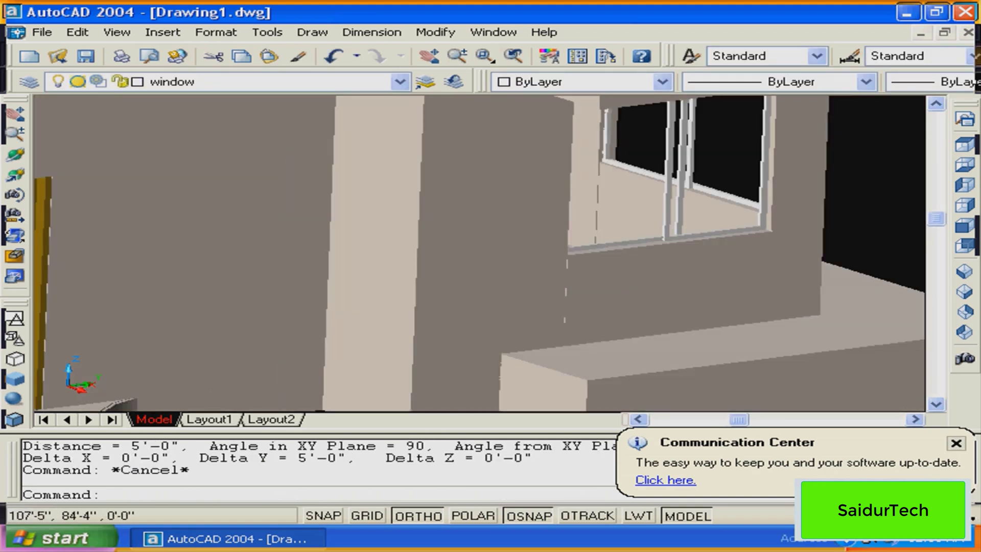
type("co")
key("Return")
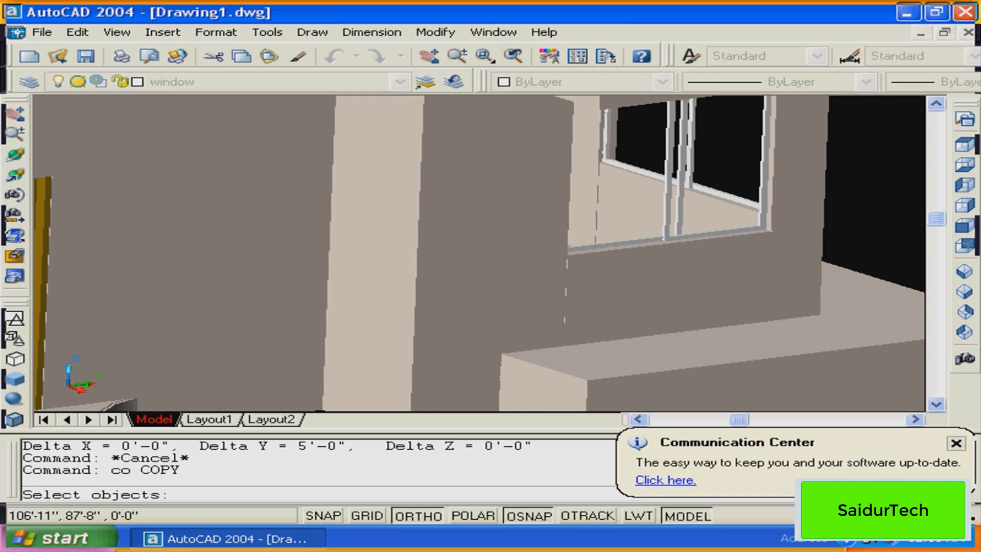
left_click(685, 181)
key("Return")
left_click(769, 229)
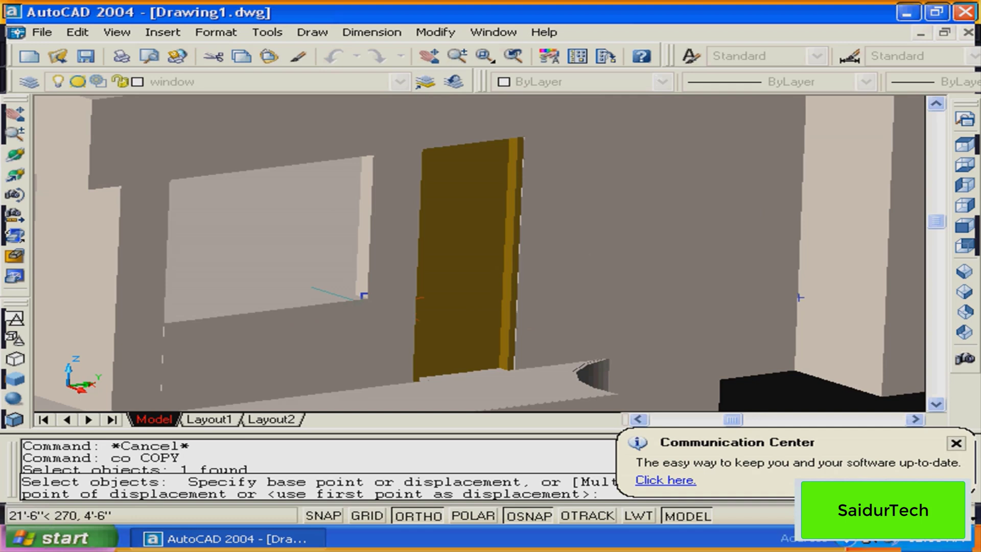
left_click(364, 296)
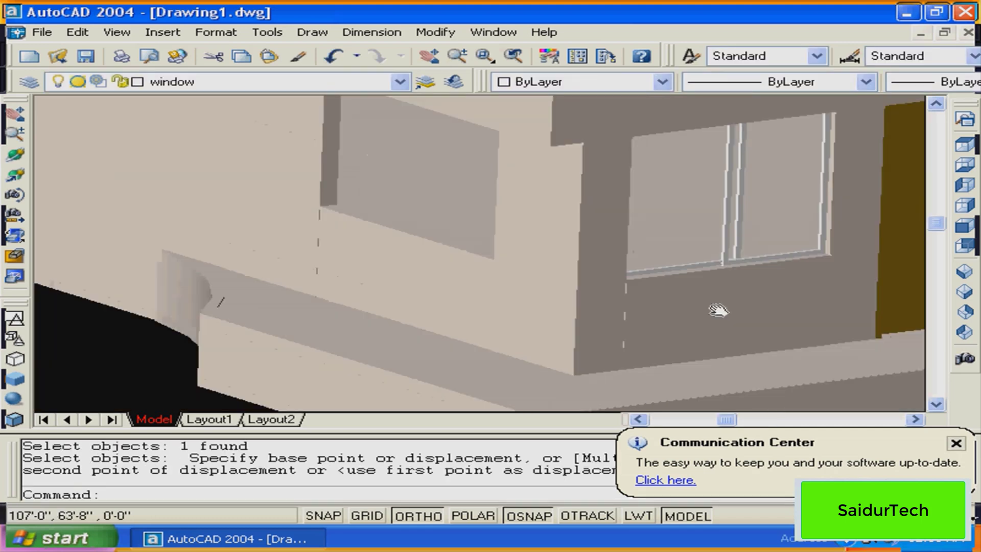
Measure the sill width of the opposite balcony's empty opening on the wall adjoining the door wall
left_click_drag(718, 310, 756, 346)
key("Escape")
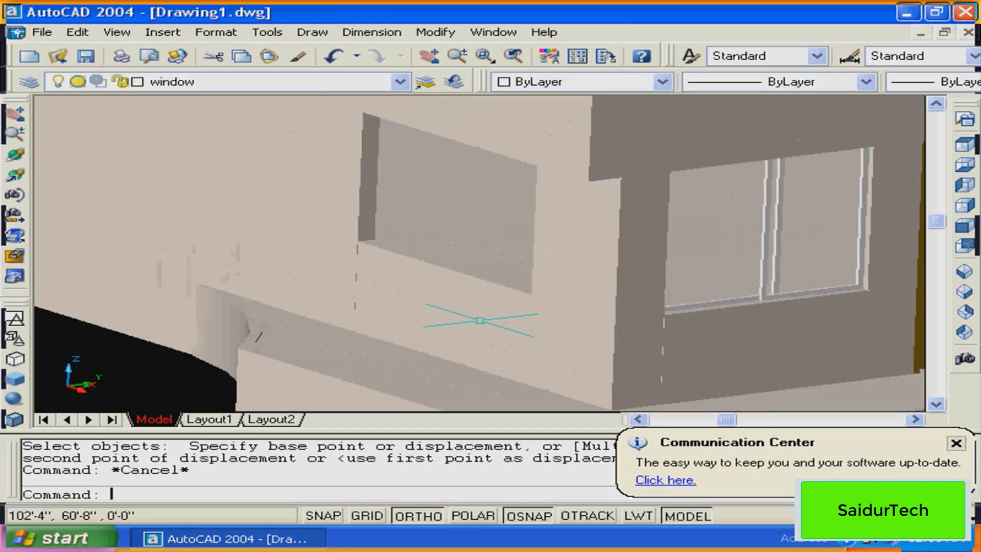
type("d")
type("i")
key("Return")
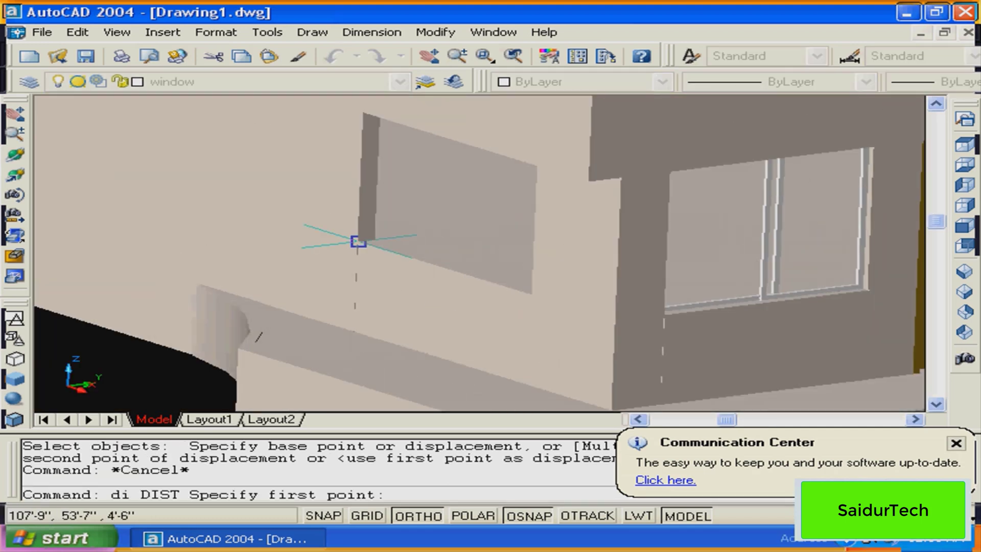
left_click(358, 241)
left_click(541, 293)
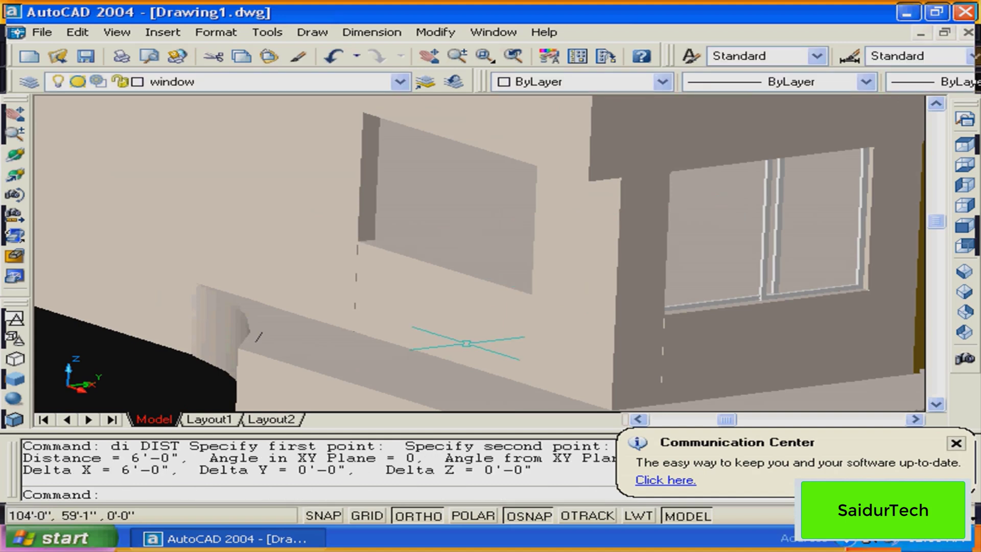
key("Escape")
Copy the corner balcony's window beside its door by the lower corner into the opposite balcony's remaining opening on the adjoining wall
middle_click_drag(817, 288, 511, 335)
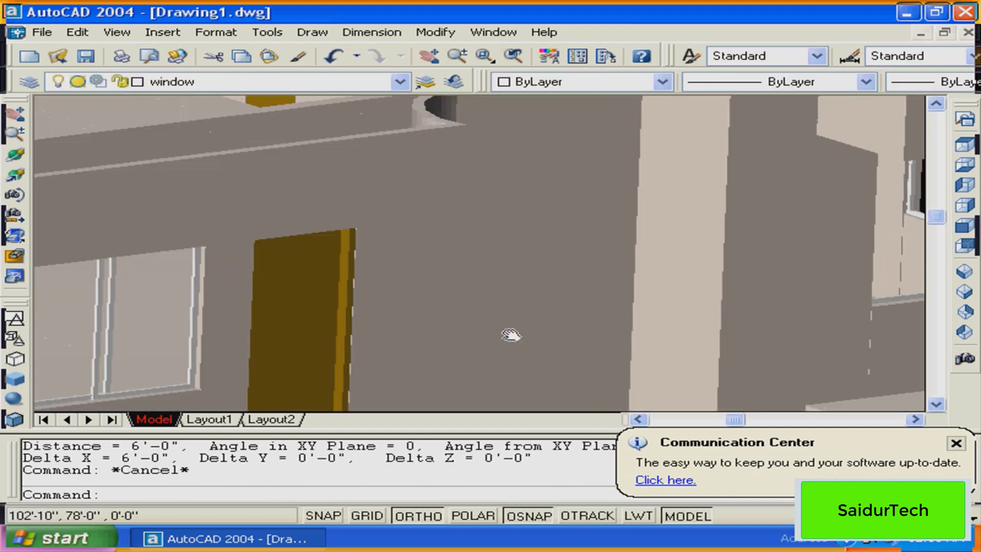
scroll(511, 335, "down", 6)
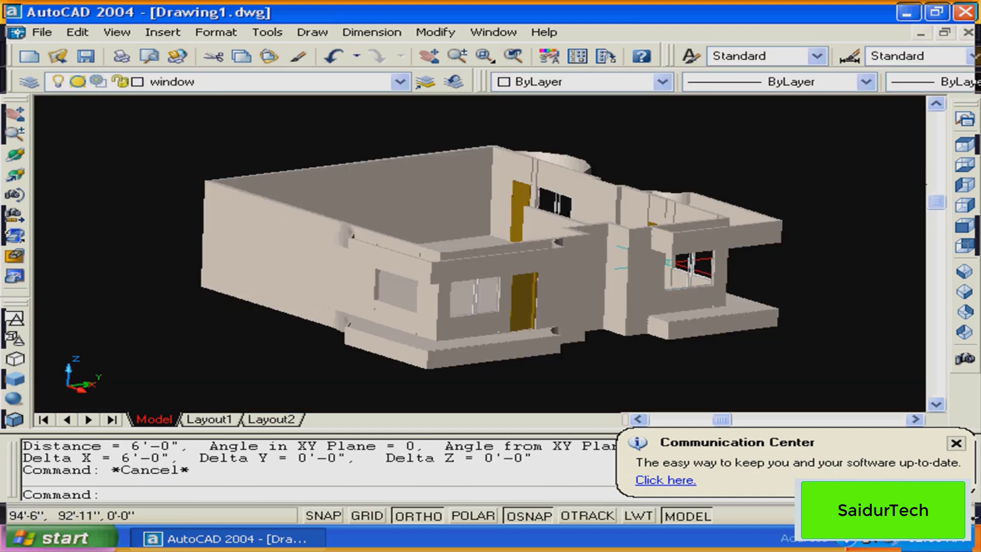
left_click(15, 154)
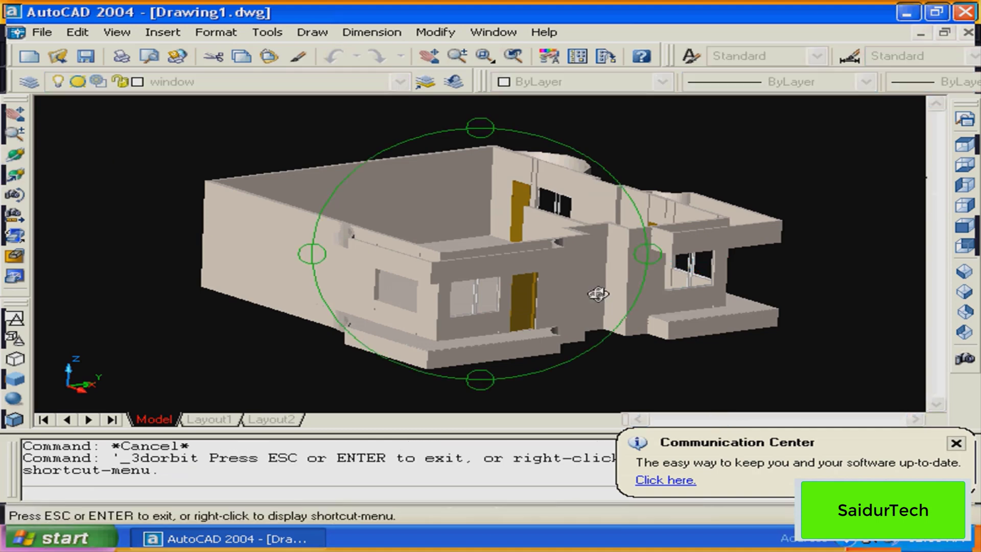
left_click_drag(598, 294, 527, 284)
right_click(526, 284)
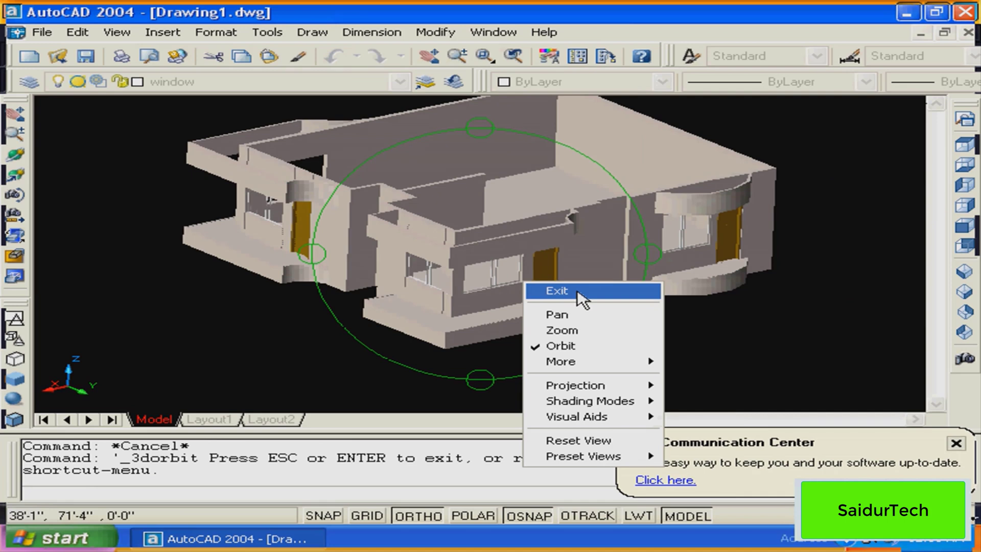
left_click(557, 291)
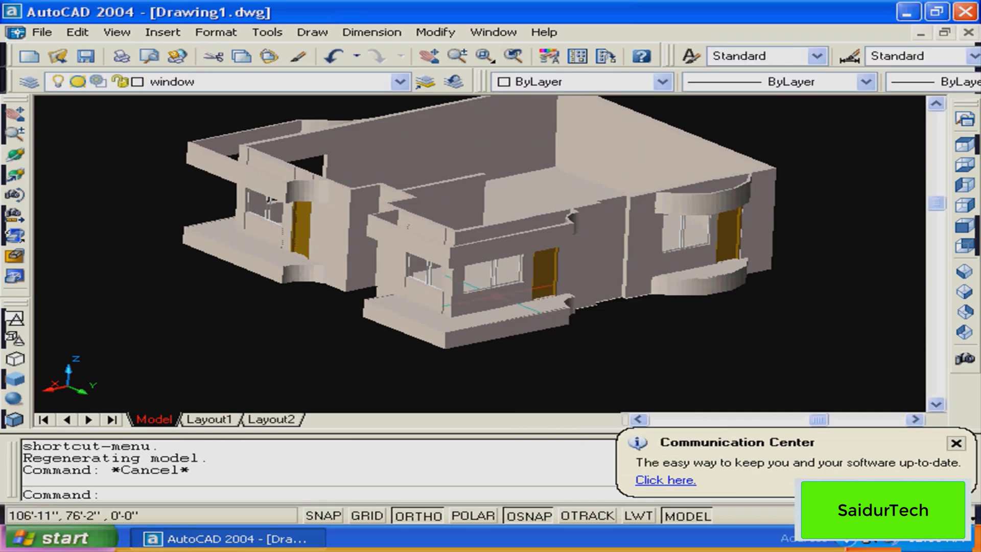
type("co")
key("Return")
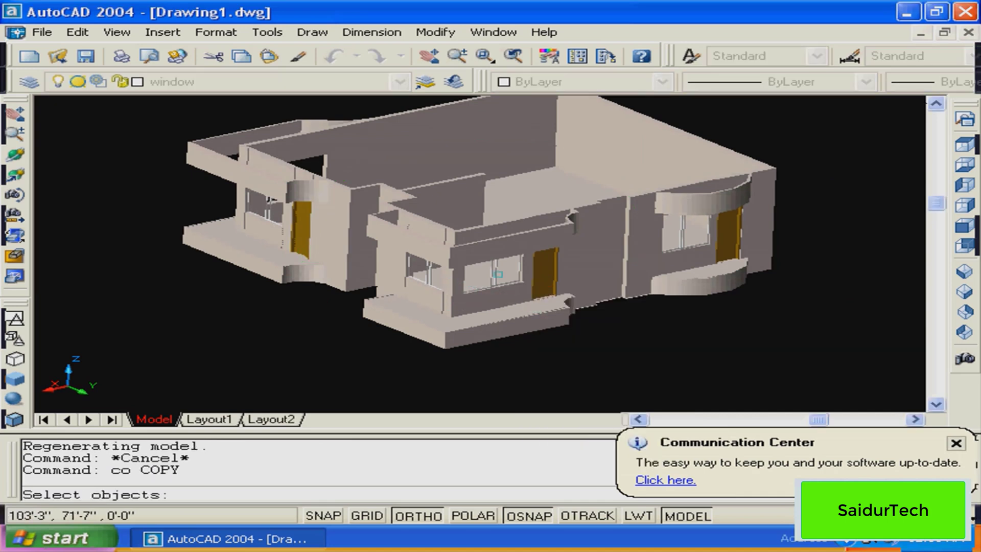
left_click(498, 274)
key("Return")
left_click(519, 279)
middle_click_drag(249, 250, 358, 318)
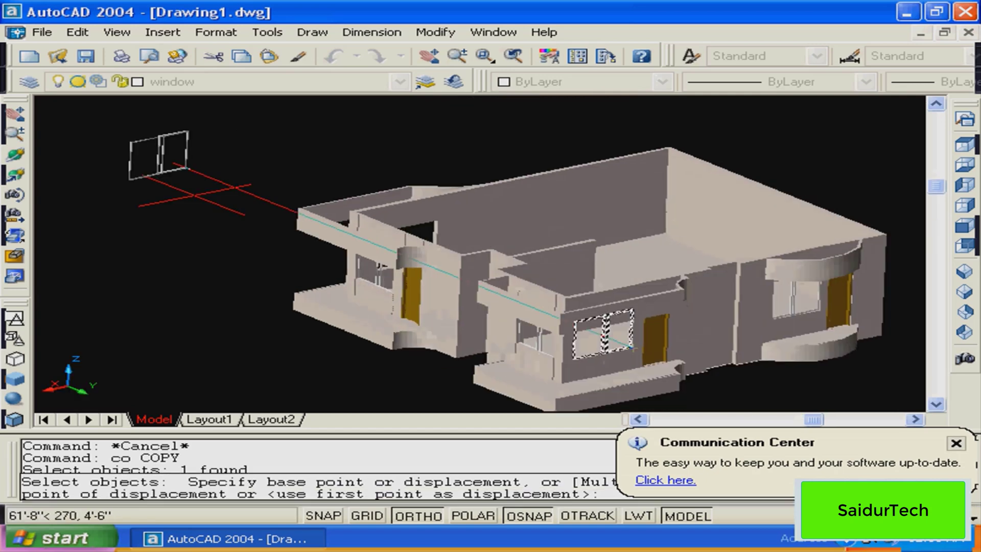
left_click(16, 164)
left_click_drag(327, 240, 555, 255)
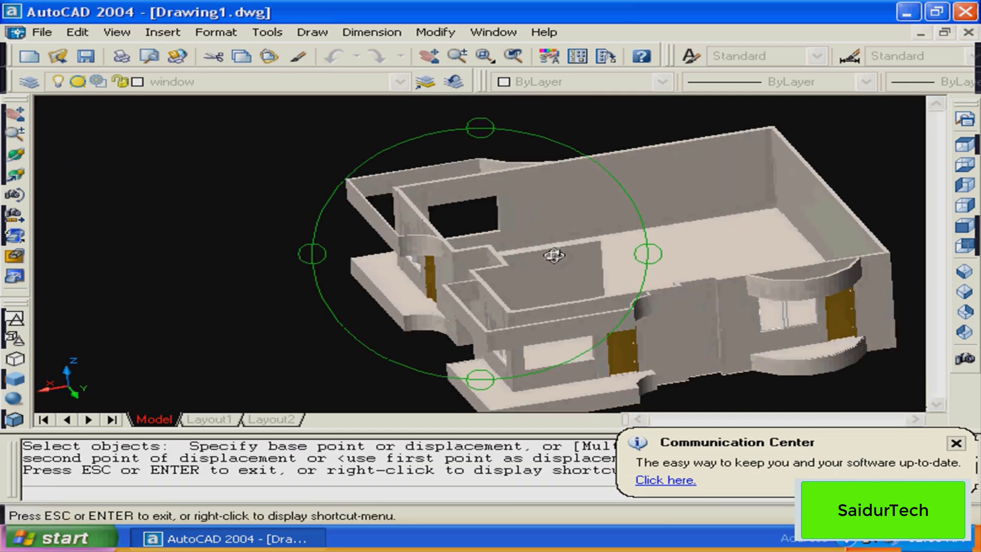
left_click(485, 59)
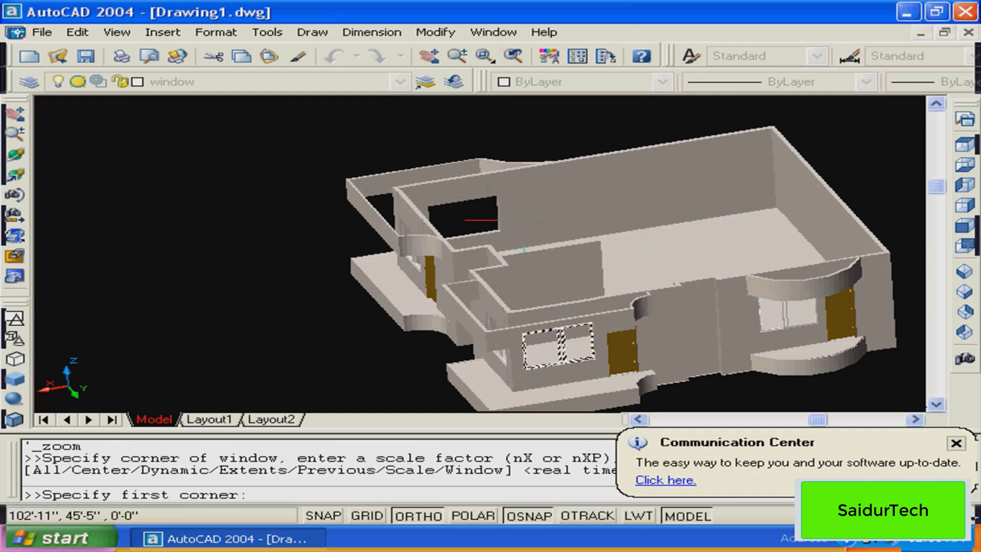
left_click(480, 221)
left_click(536, 245)
left_click(364, 276)
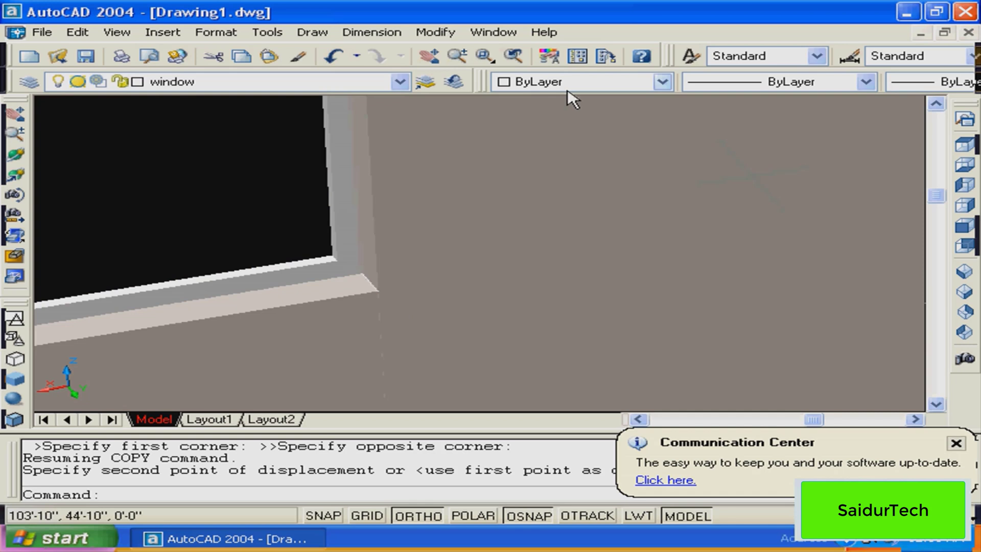
Move the copied window about 1" along the Y axis from its lower outer corner to align it within the opening
middle_click_drag(281, 107, 491, 261, "shift")
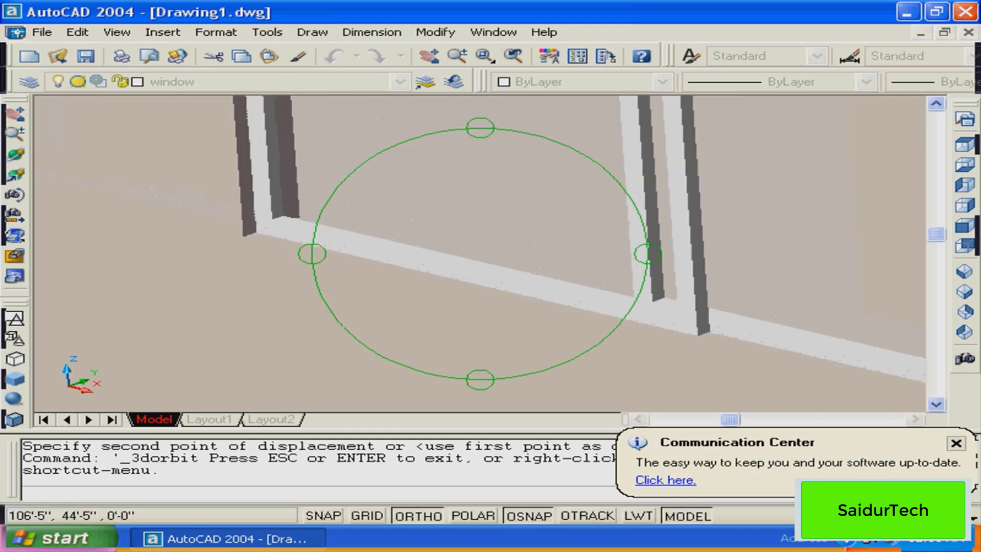
key("Escape")
type("m")
key("Return")
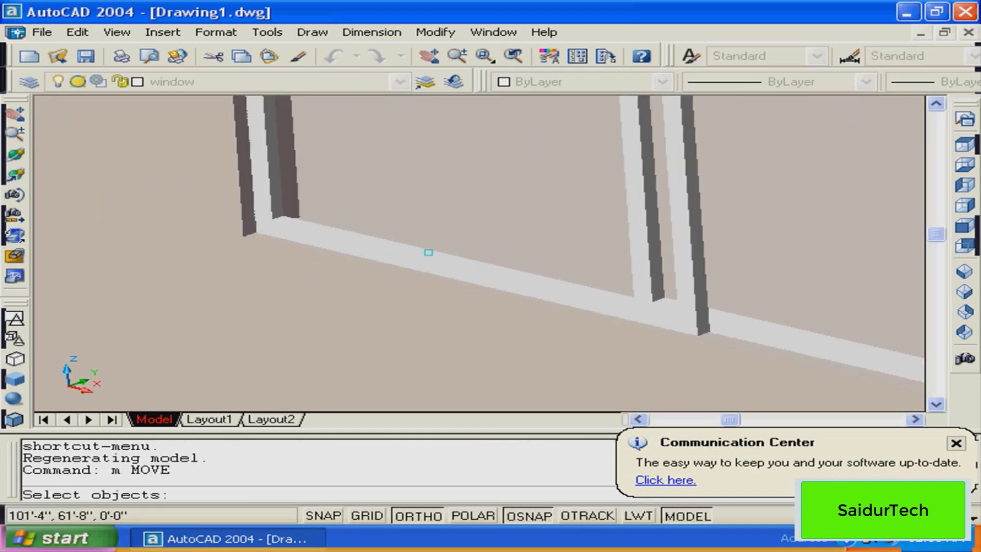
left_click(428, 253)
key("Return")
left_click(243, 236)
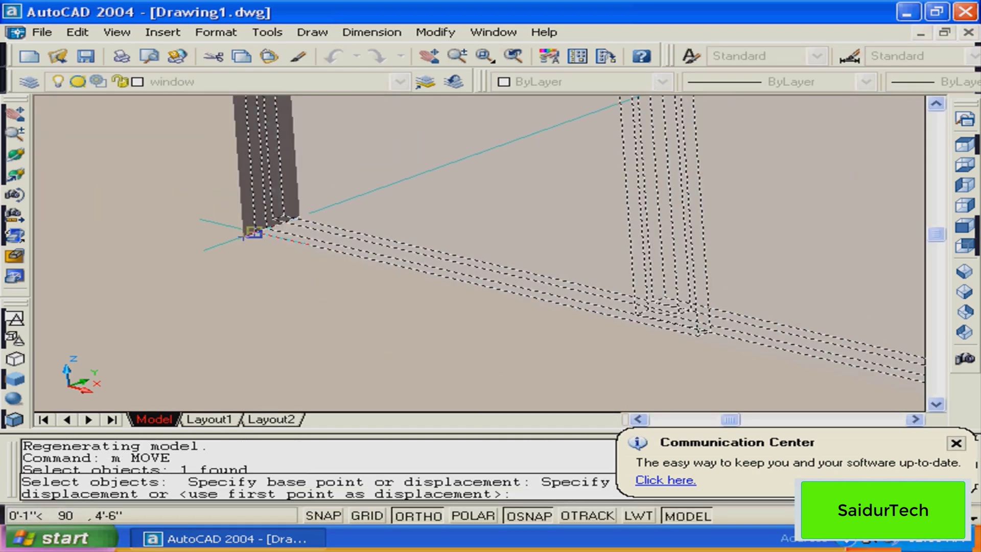
left_click(254, 232)
scroll(514, 337, "down", 5)
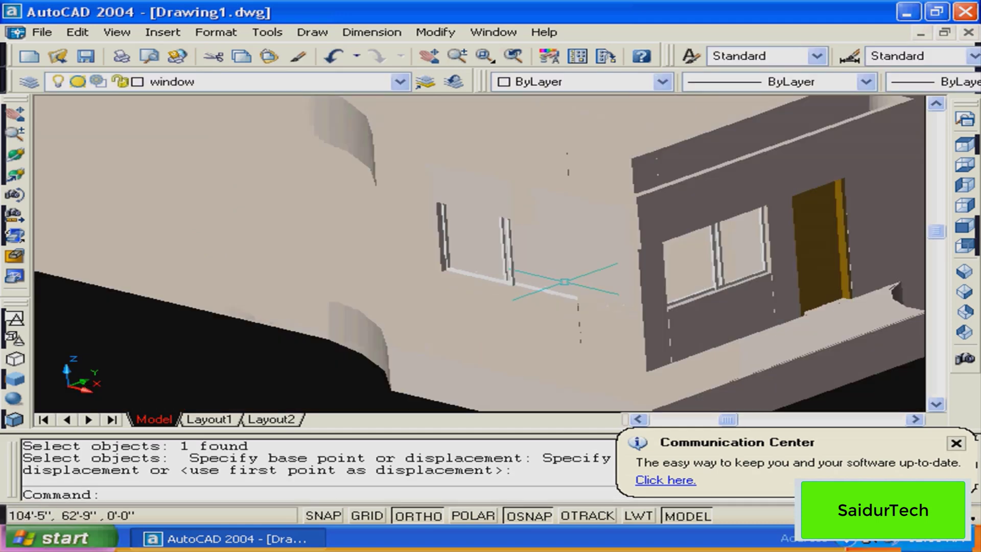
scroll(564, 282, "down", 3)
scroll(509, 251, "down", 3)
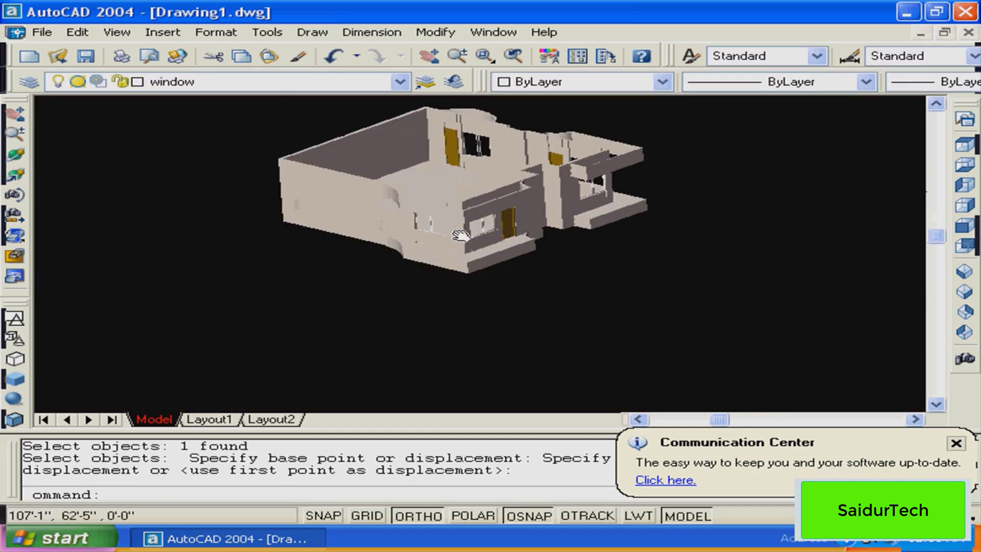
middle_click_drag(460, 235, 476, 263)
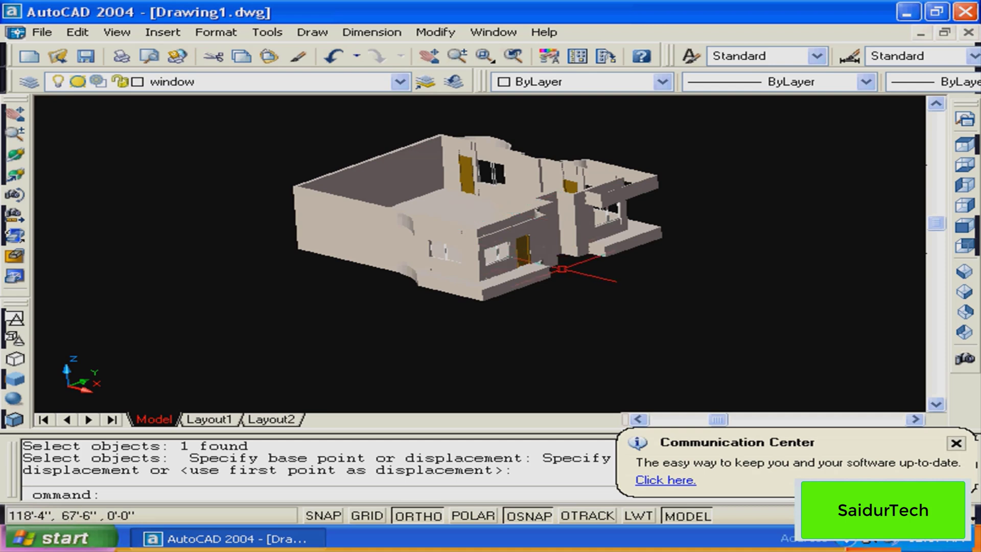
Examine the shaded building model from several sides, checking the doors and windows fitted in all the balcony openings
middle_click_drag(562, 268, 507, 291)
key("Escape")
key("Escape")
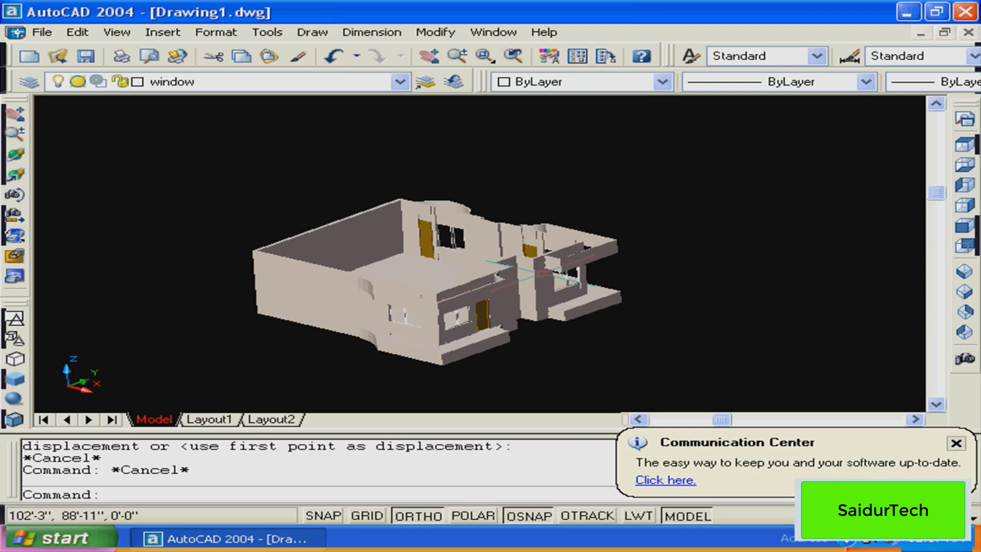
mouse_move(493, 300)
middle_mouse_down()
mouse_move(511, 266)
mouse_move(598, 226)
middle_mouse_up()
mouse_move(536, 249)
middle_mouse_down()
mouse_move(547, 255)
mouse_move(534, 241)
middle_mouse_up()
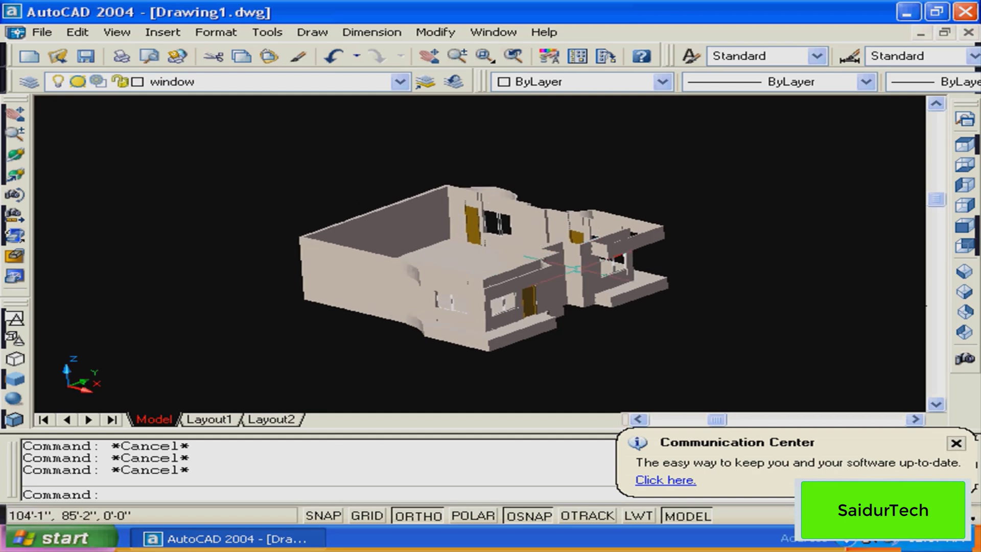
type("z")
key("Return")
left_click(655, 174)
left_click(347, 311)
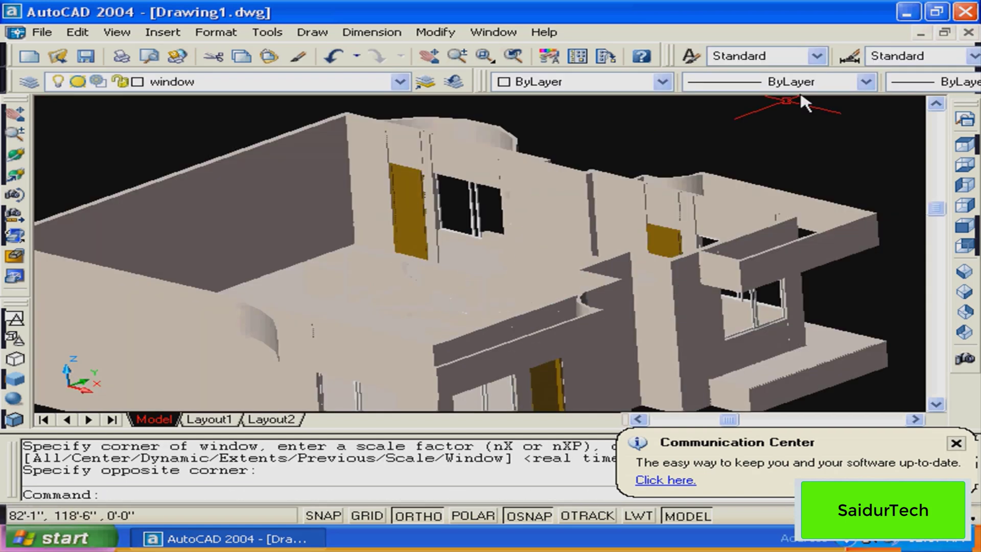
left_click(14, 195)
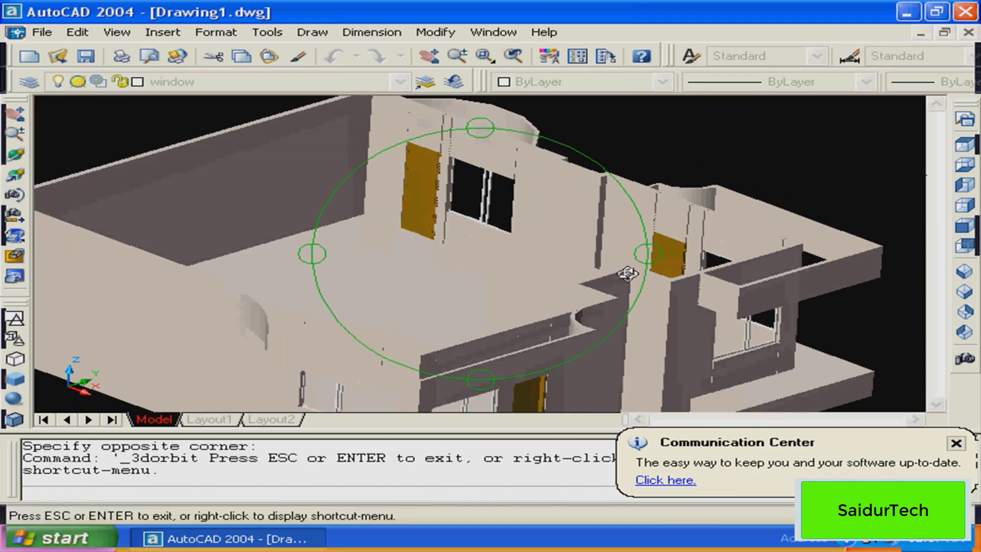
left_click_drag(627, 274, 591, 269)
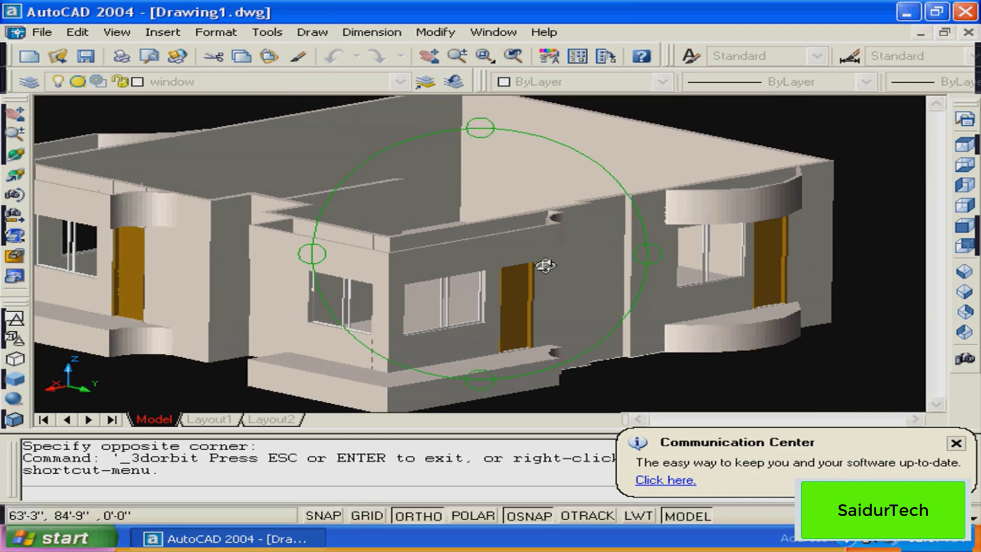
middle_click_drag(486, 242, 479, 262)
left_click_drag(479, 262, 452, 287)
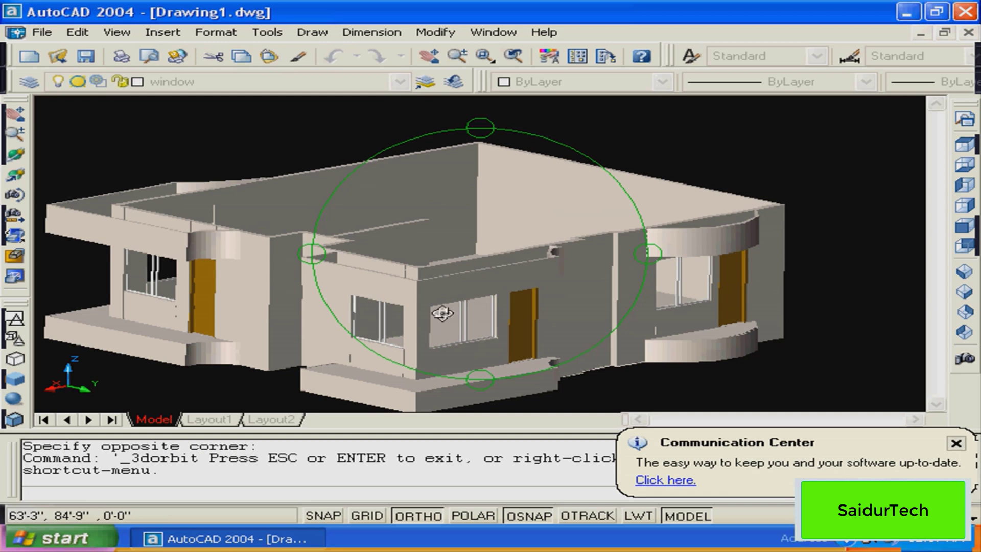
middle_click_drag(443, 313, 447, 300)
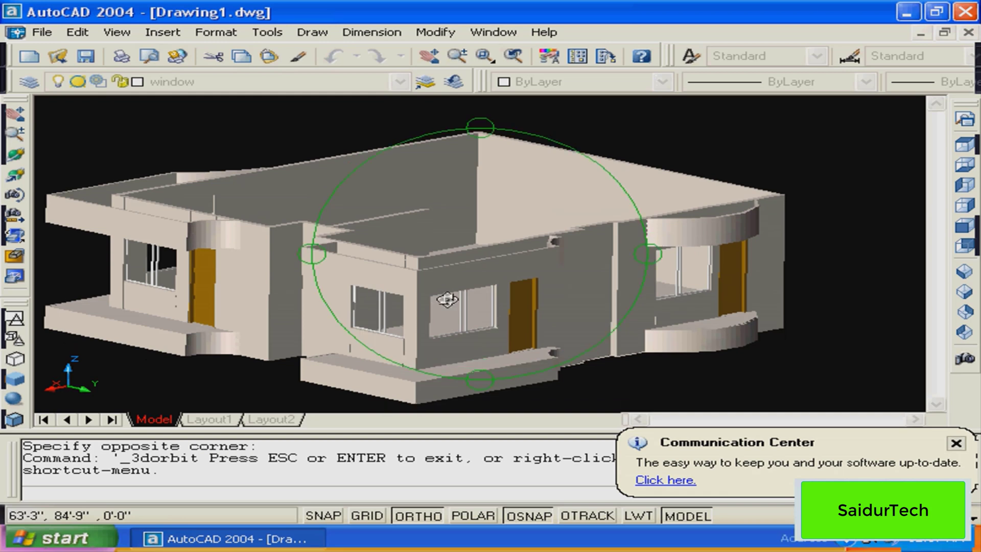